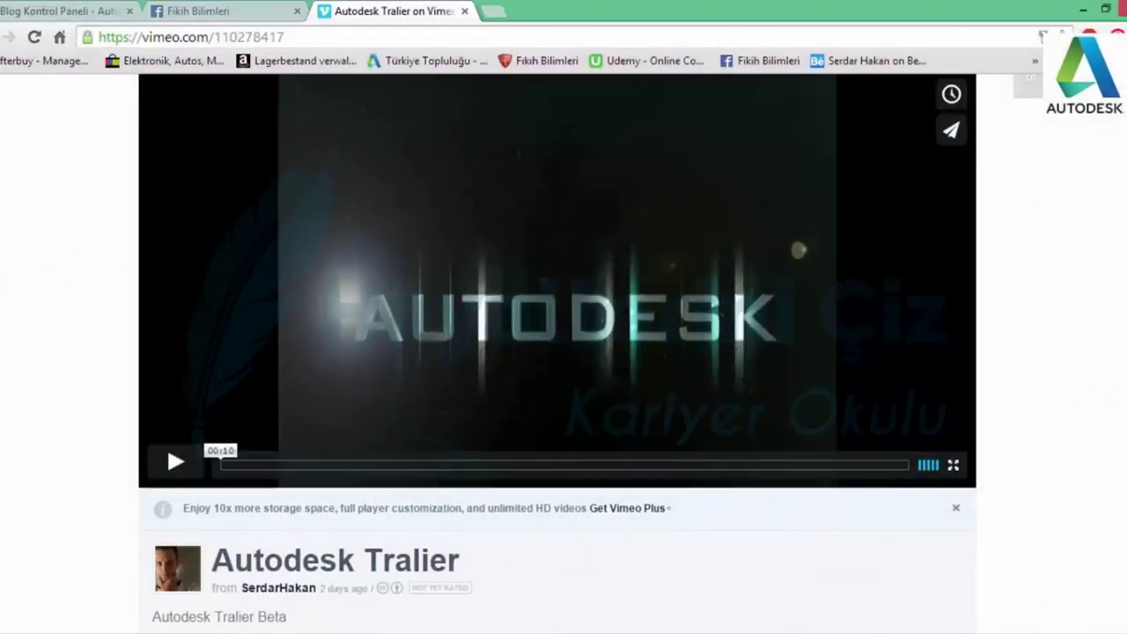
- Play the Autodesk trailer video in the Vimeo player
scroll(564, 352, "up", 1)
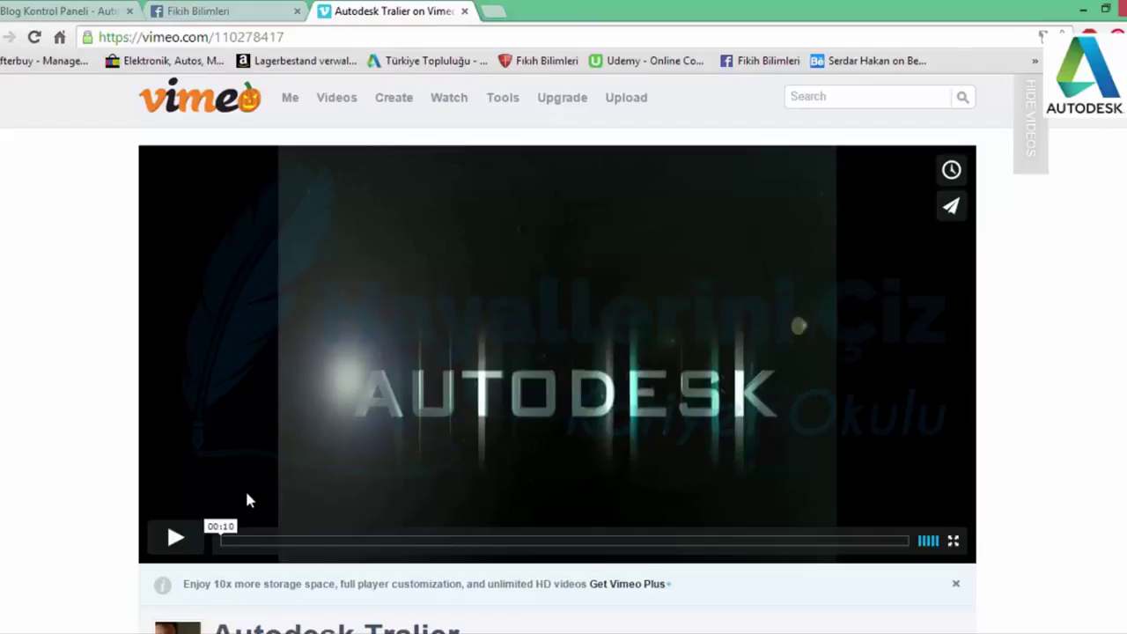
left_click(176, 541)
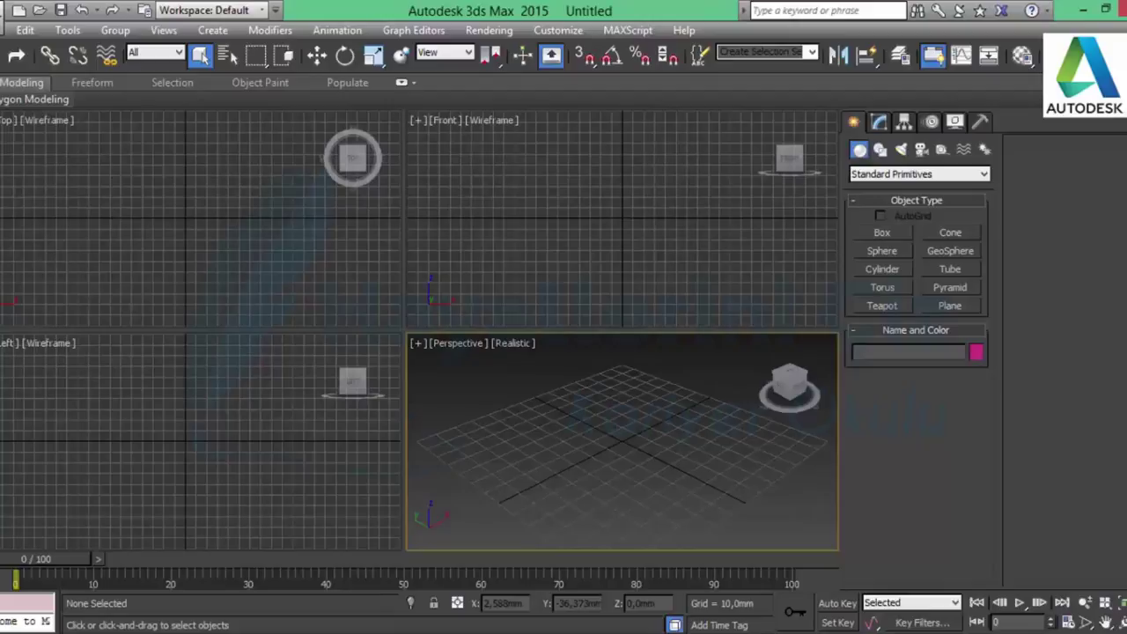
- Place a new text shape in the maximized Front viewport and zoom out to frame it
left_click(657, 220)
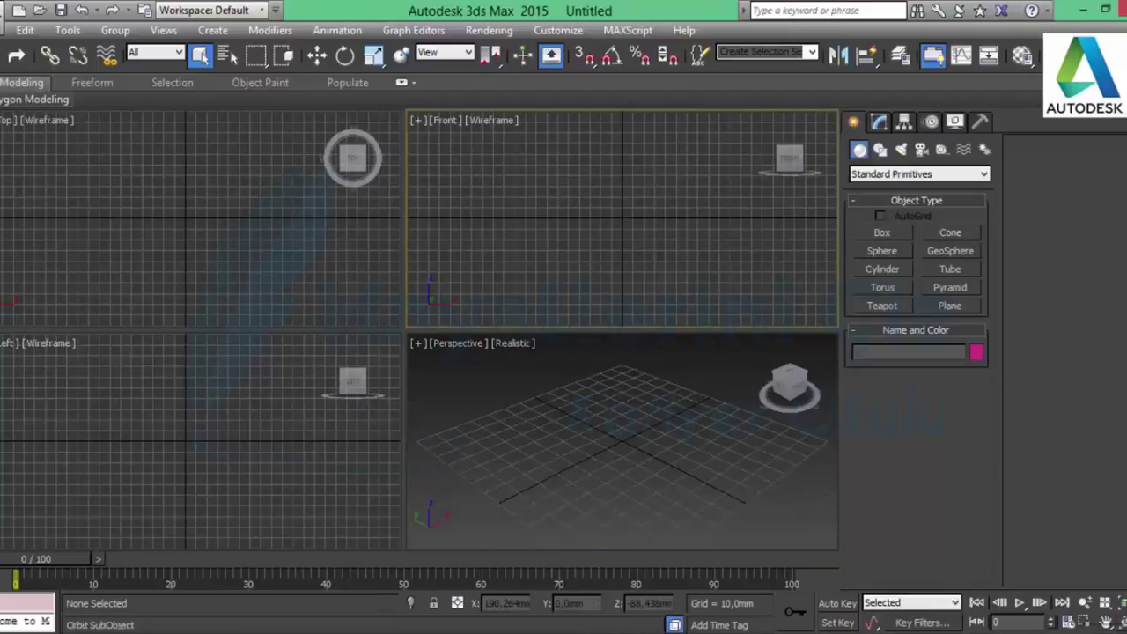
key("alt+w")
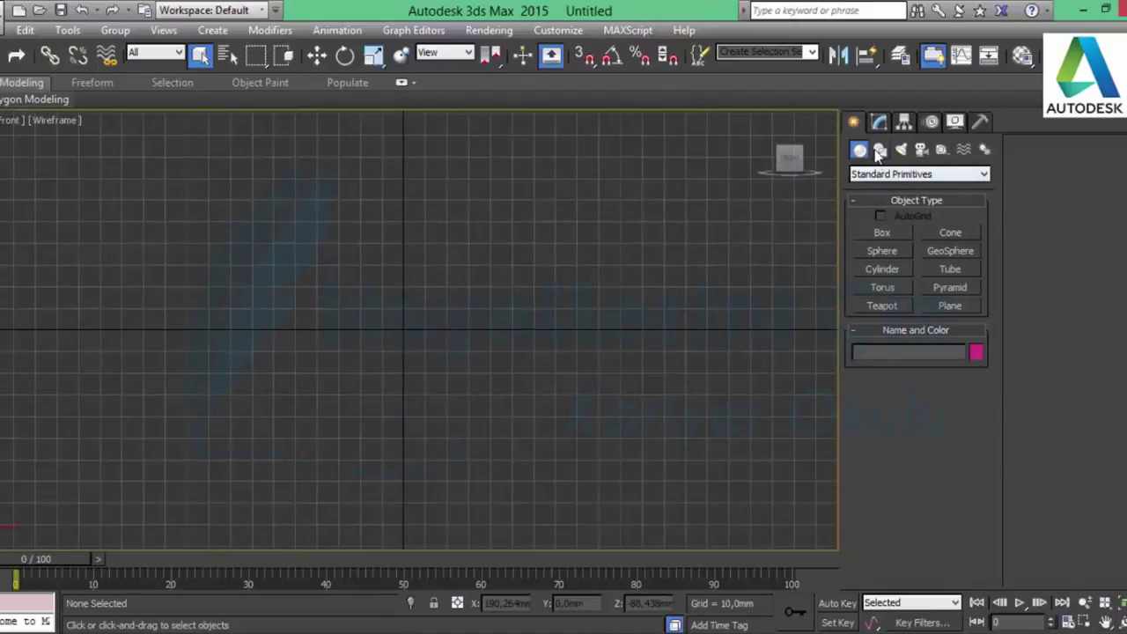
left_click(878, 150)
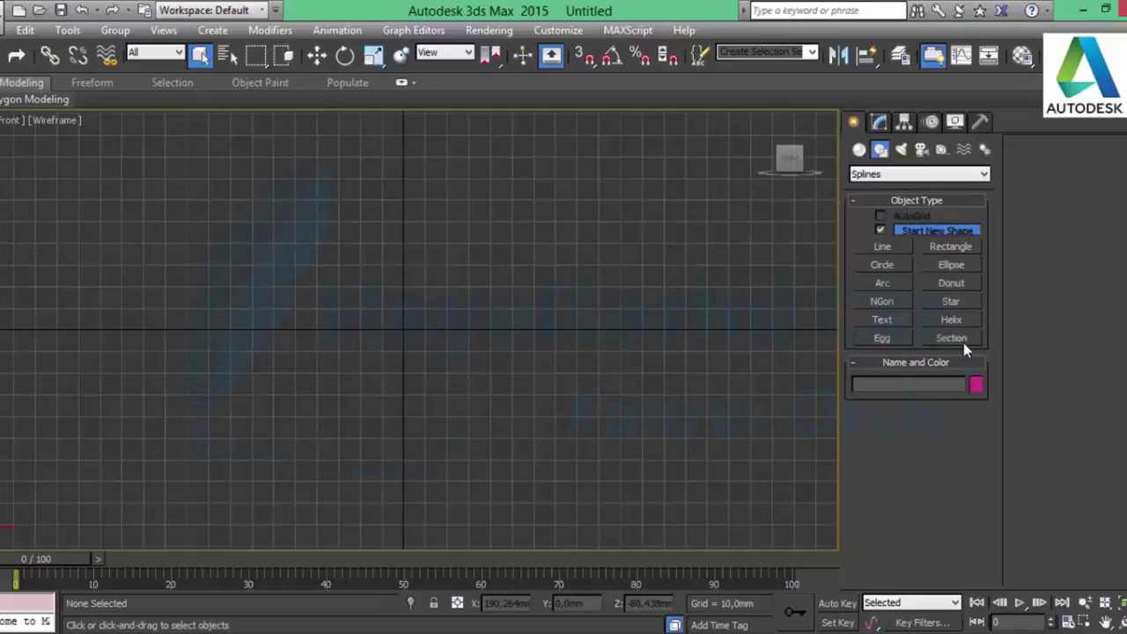
left_click(882, 320)
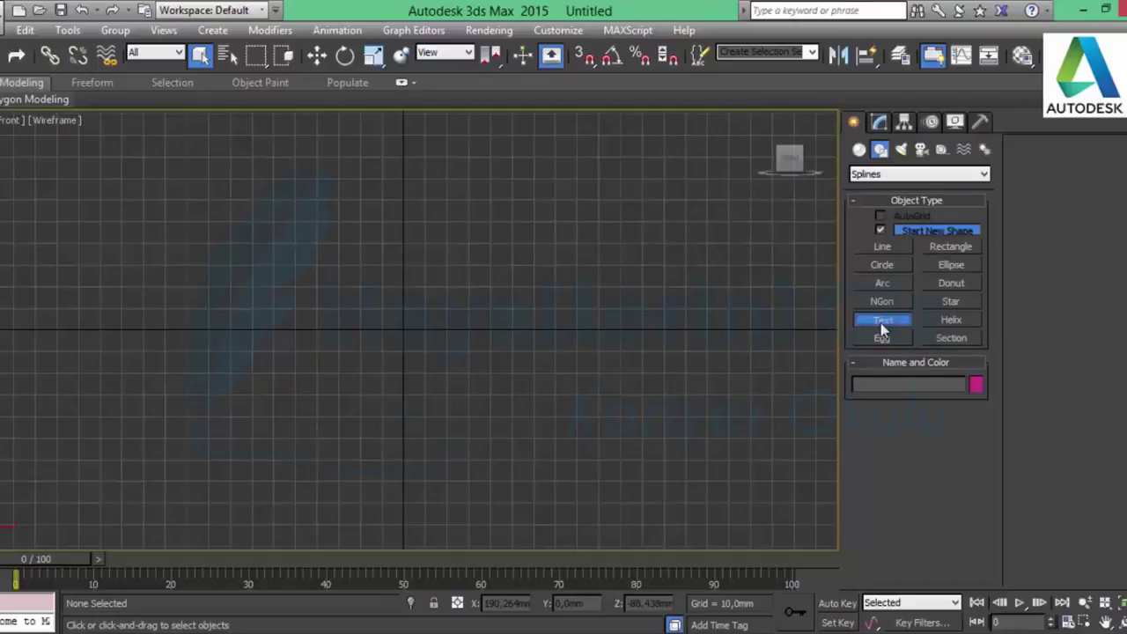
left_click(145, 337)
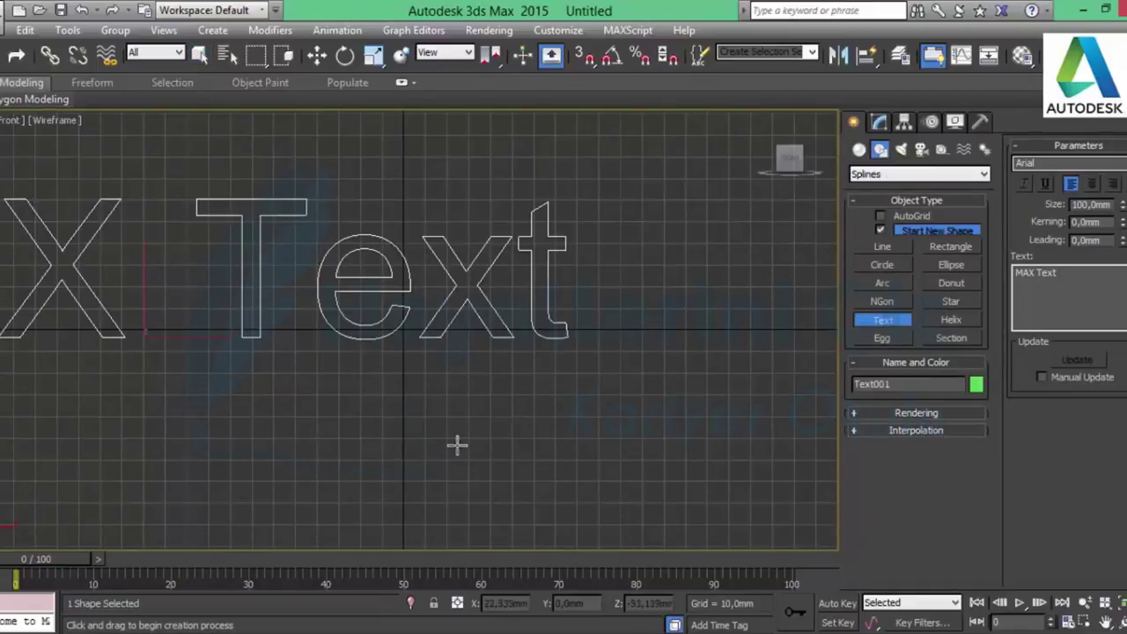
left_click(1086, 603)
left_click_drag(325, 256, 220, 264)
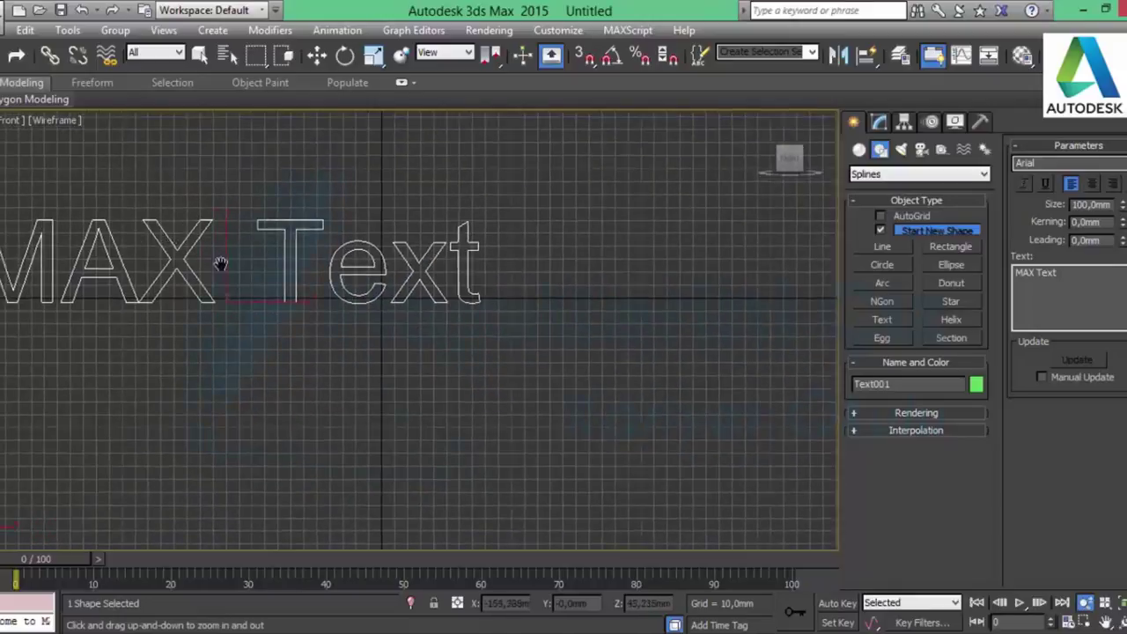
middle_click_drag(220, 264, 431, 352)
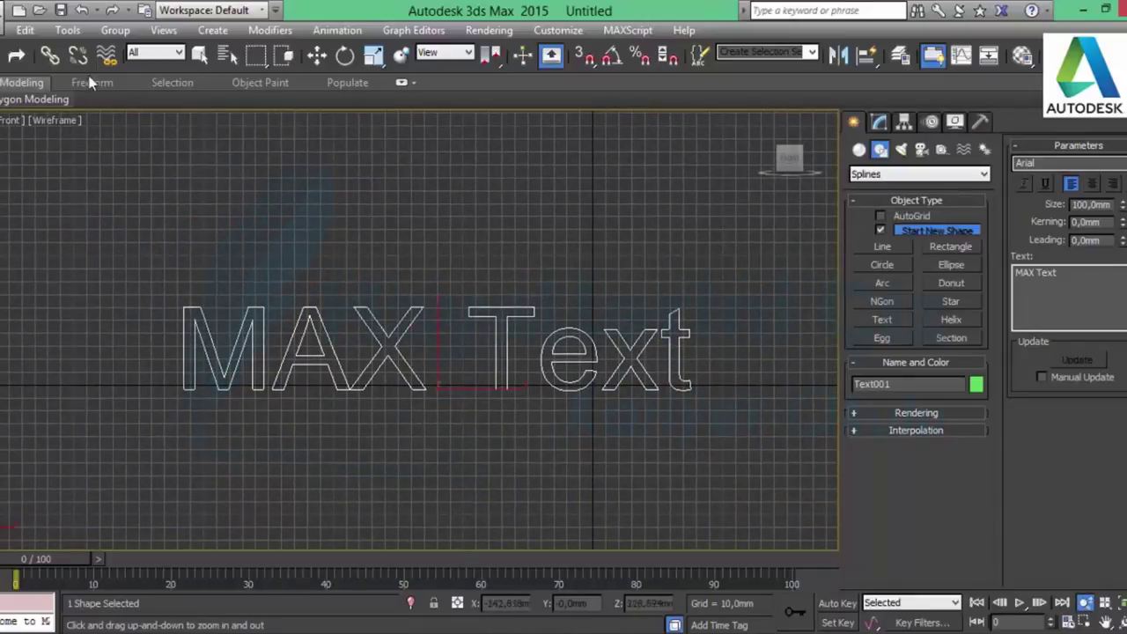
left_click(317, 54)
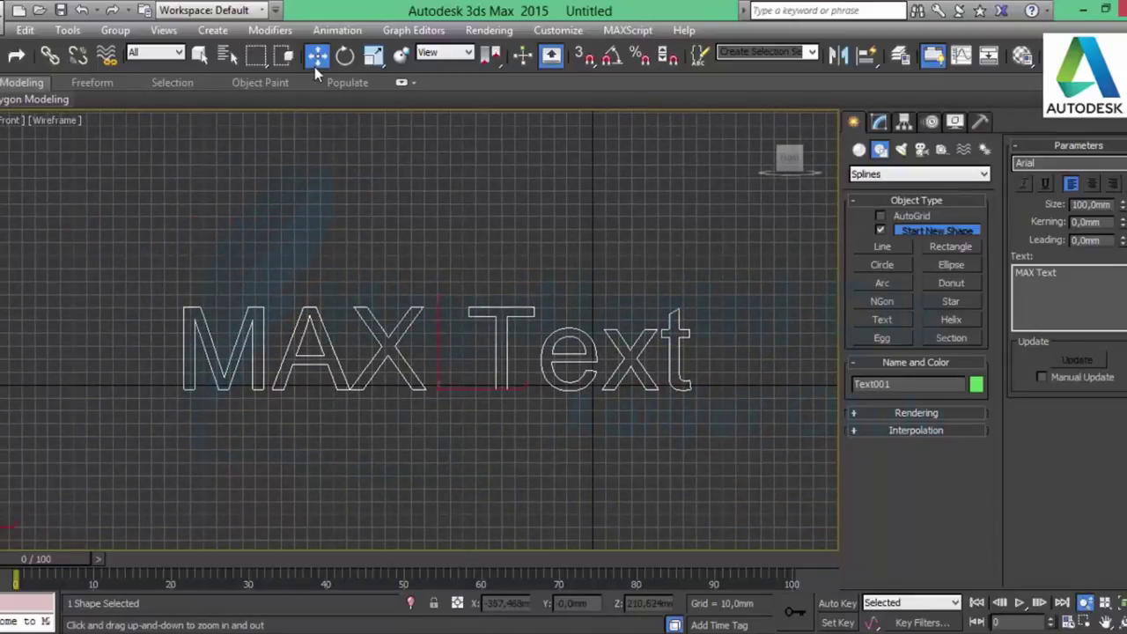
- Change the text to AUTODESK in Bank Gothic Medium BT, then restore the four-view layout
left_click(878, 124)
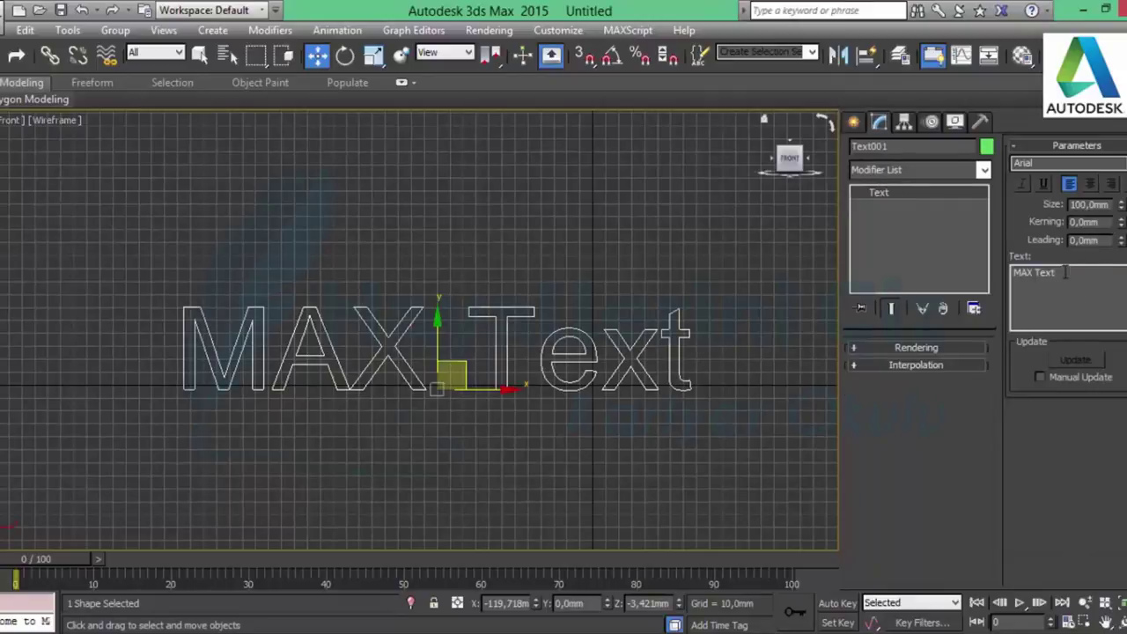
left_click_drag(1065, 272, 995, 300)
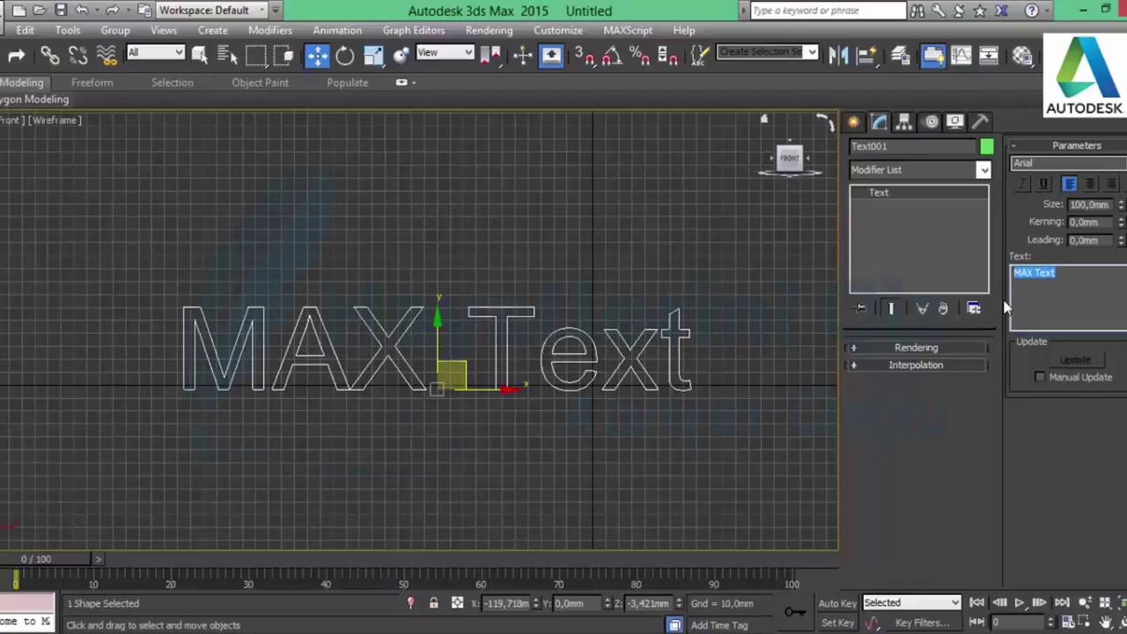
type("AUTODES")
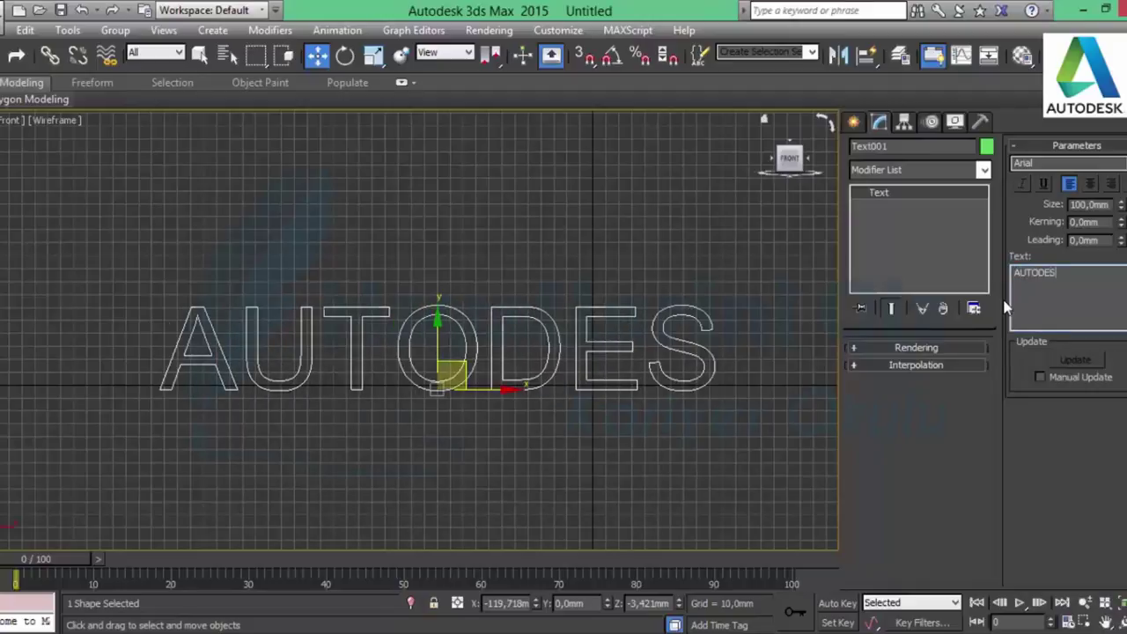
type("K")
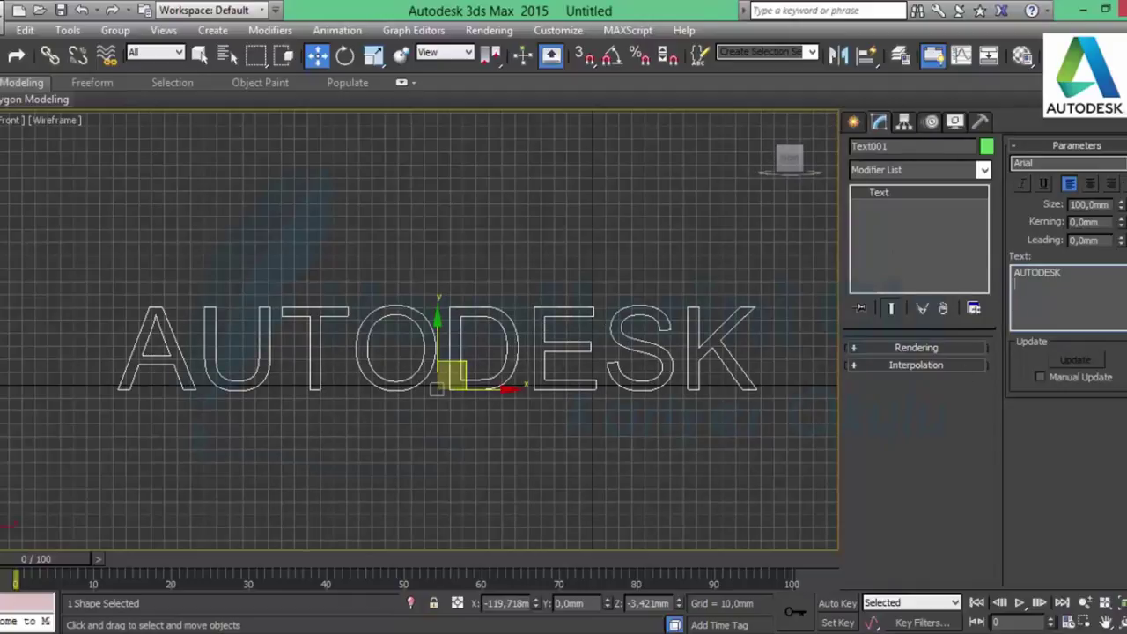
left_click(1119, 163)
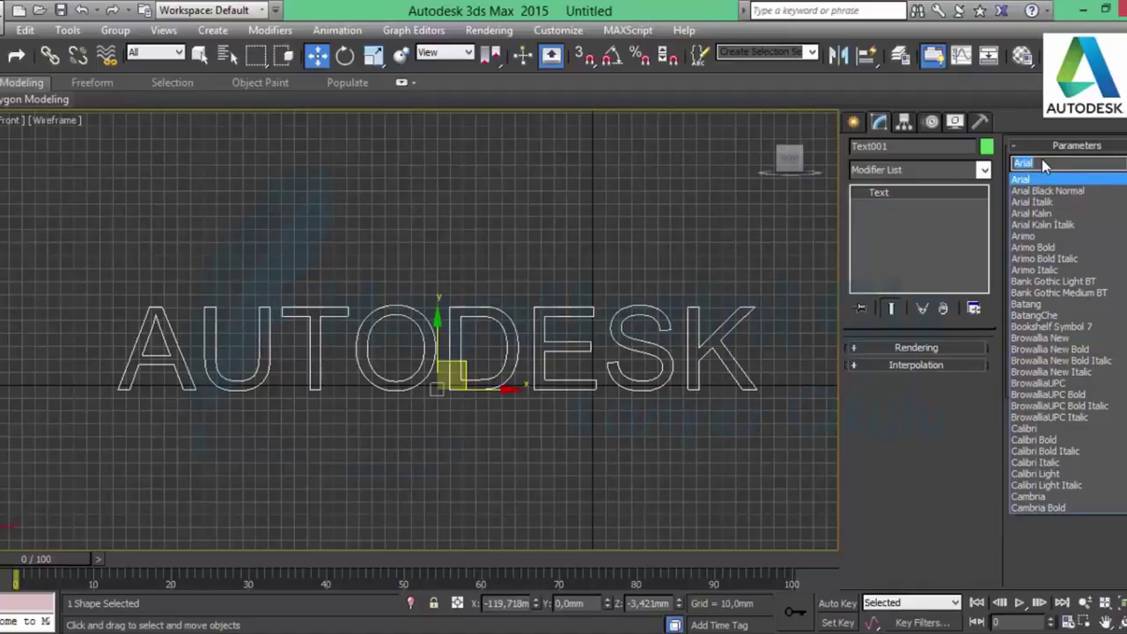
type("BAN")
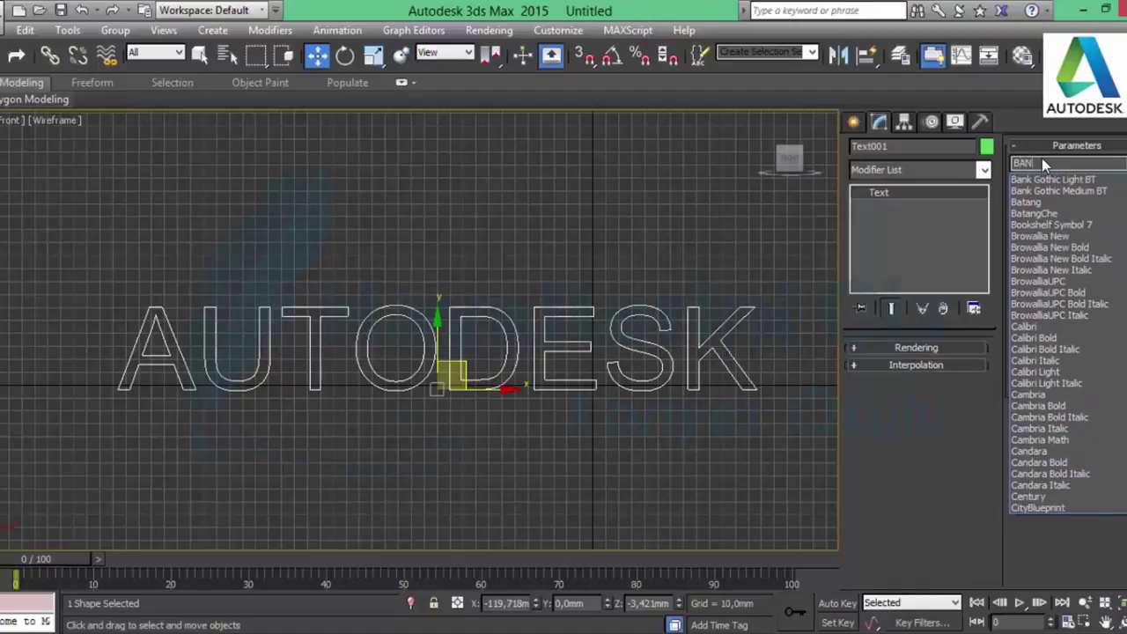
left_click(1057, 190)
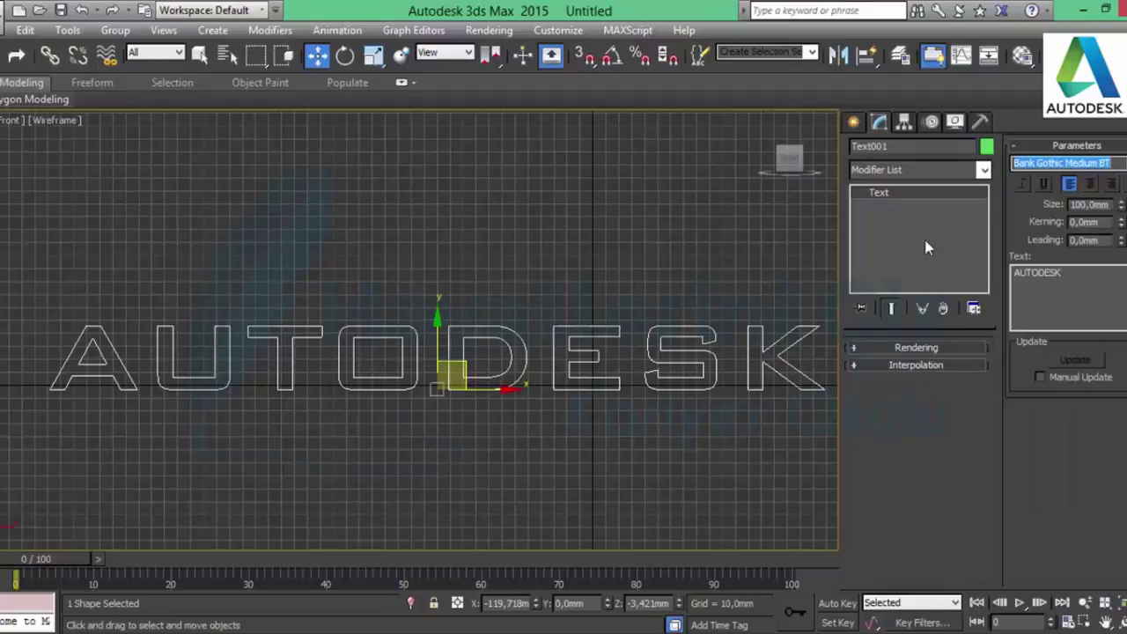
middle_click_drag(634, 282, 595, 282)
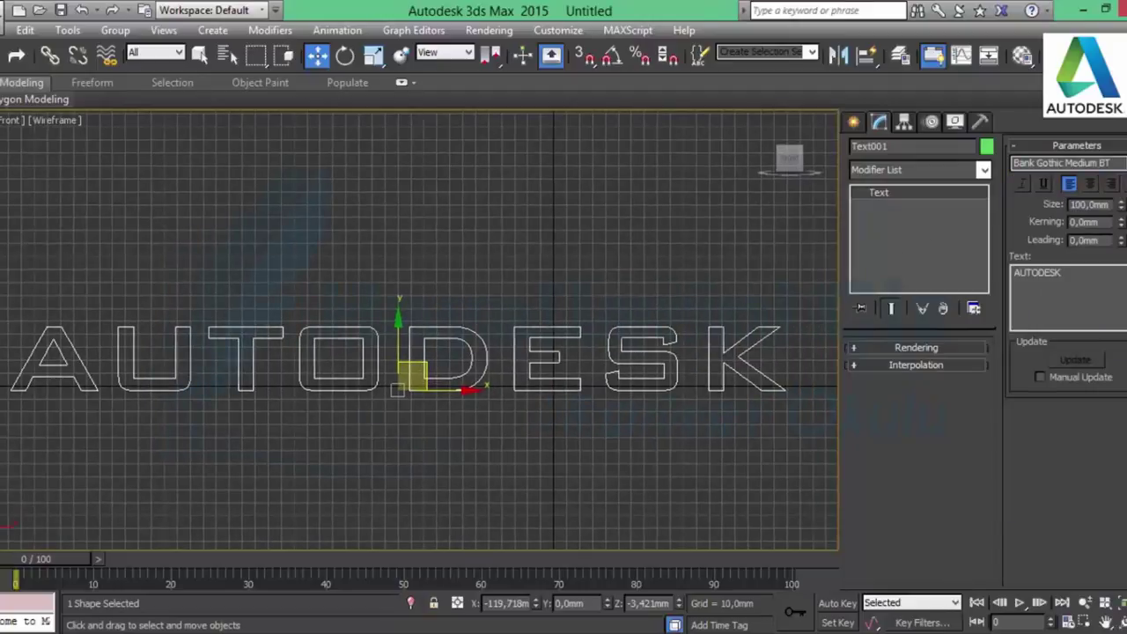
key("alt+w")
middle_click_drag(609, 416, 606, 359, "alt")
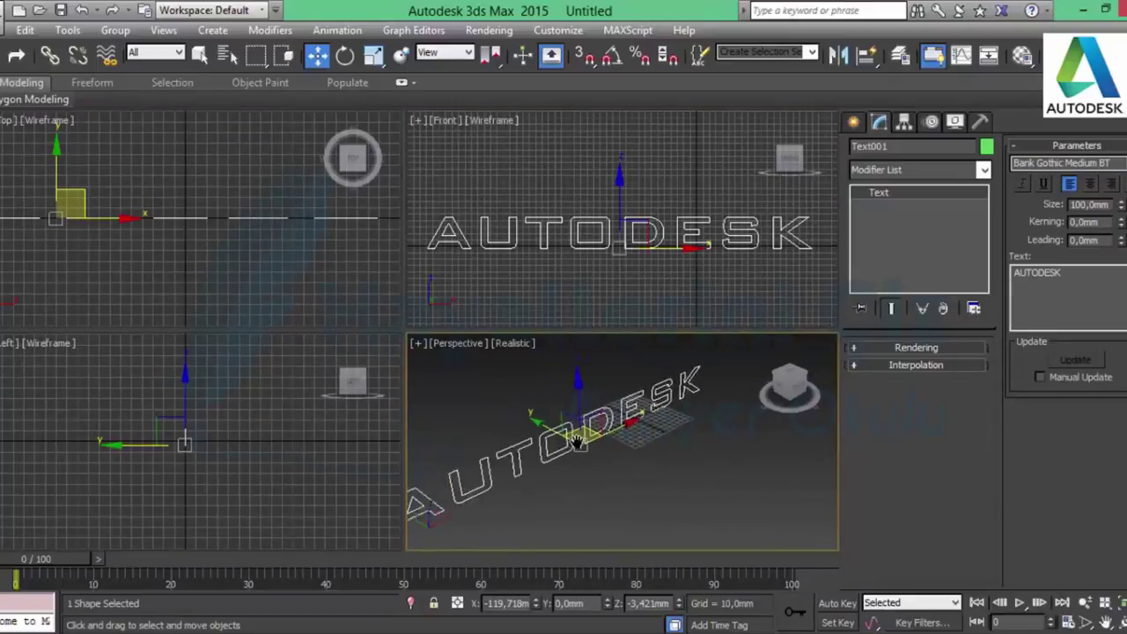
- Apply a Bevel modifier to Text001 and frame the lettering in the maximized Perspective view
left_click(951, 170)
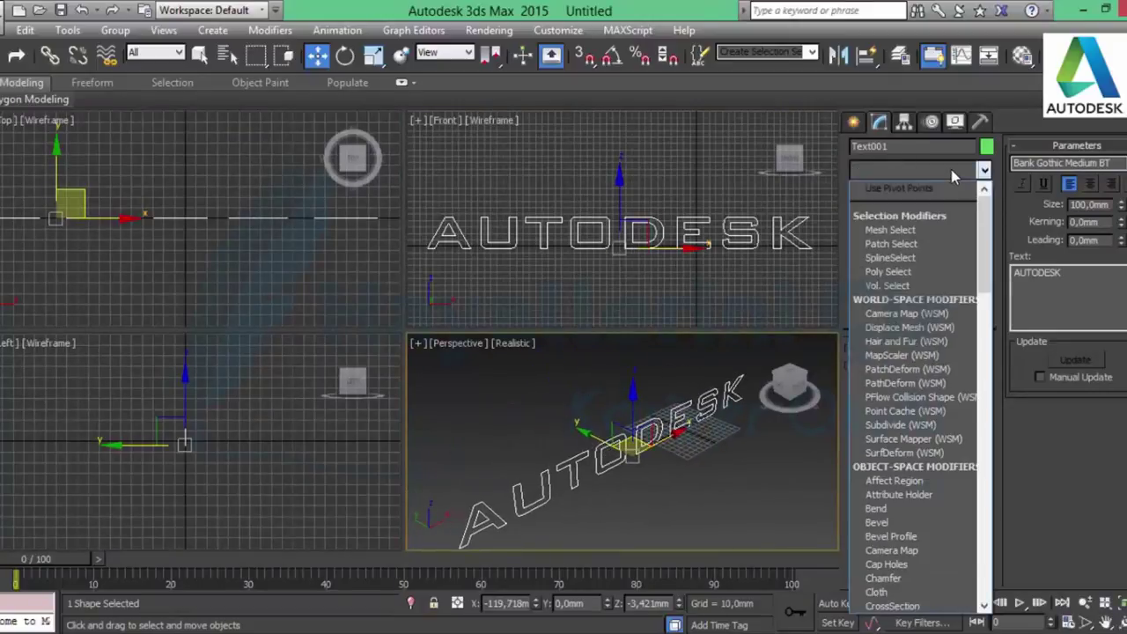
left_click(877, 522)
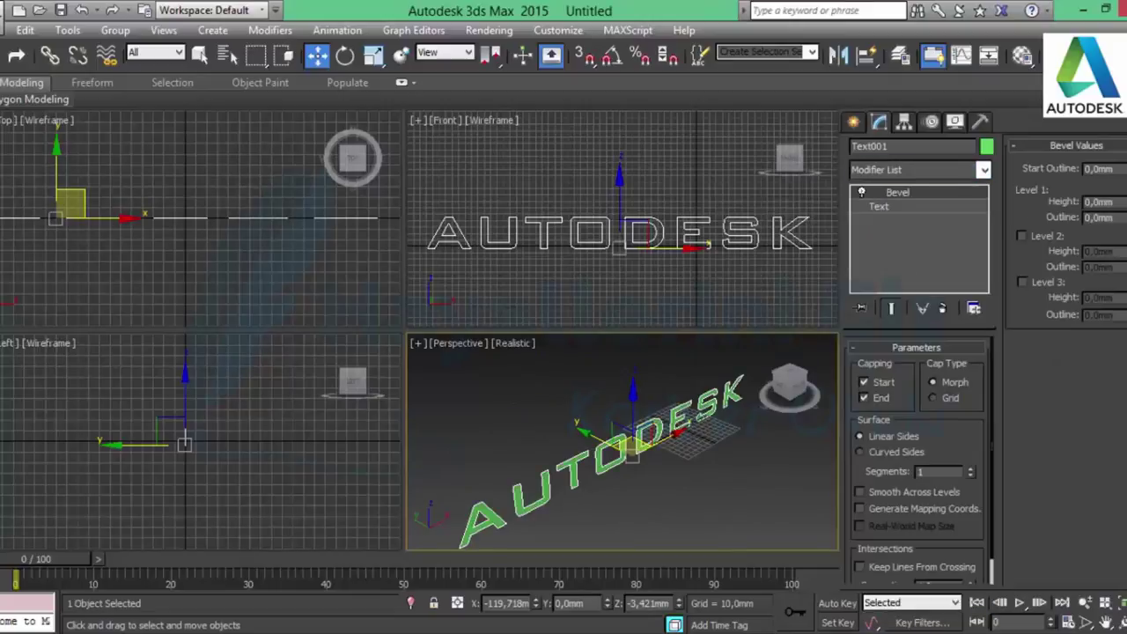
key("alt+w")
middle_click_drag(543, 429, 516, 337)
scroll(517, 337, "down", 2)
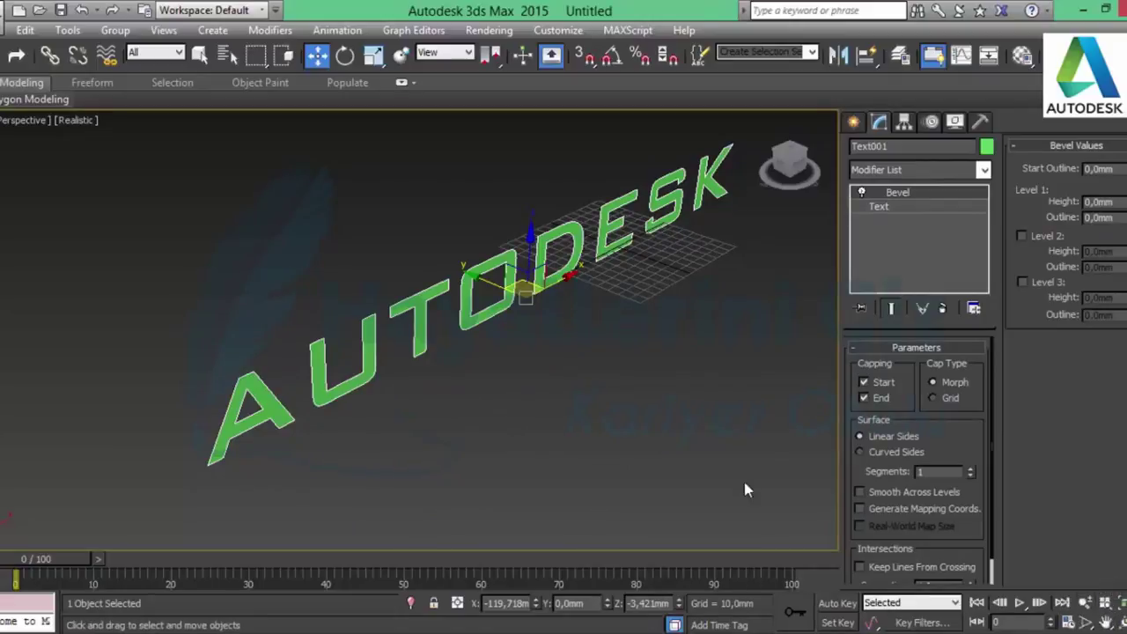
mouse_move(531, 337)
middle_mouse_down()
mouse_move(509, 358)
mouse_move(396, 390)
mouse_move(436, 354)
middle_mouse_up()
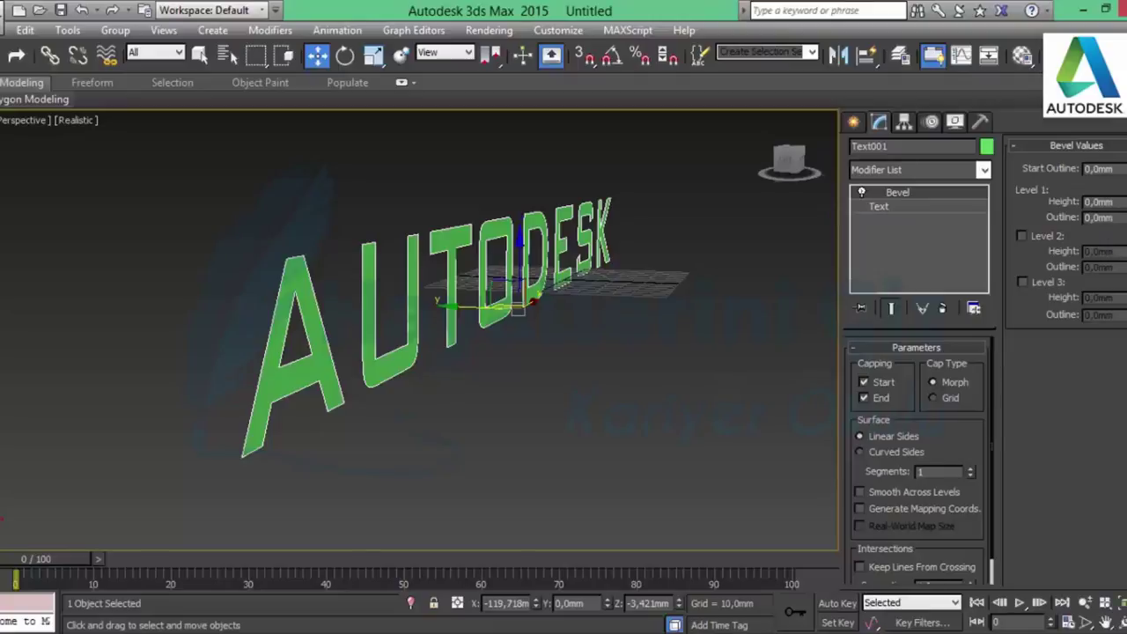
type("4,4")
left_click(1076, 145)
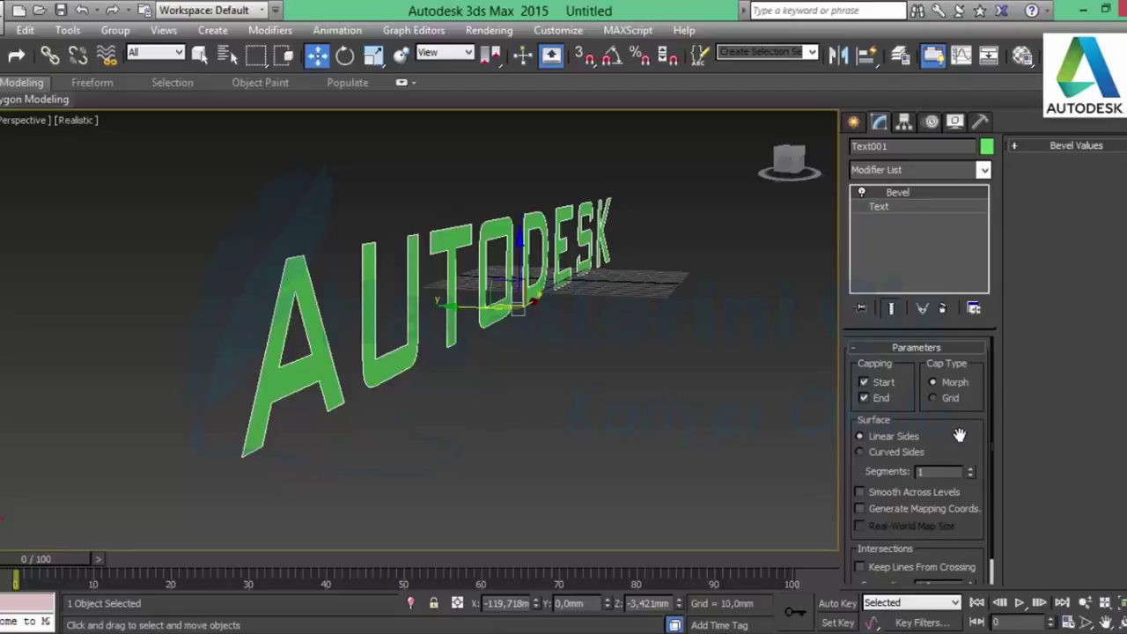
scroll(959, 435, "down", 1)
- Set bevel Level 1 height 11.5 mm, Level 2 height 2.0 mm and outline -1.2 mm
left_click(1094, 154)
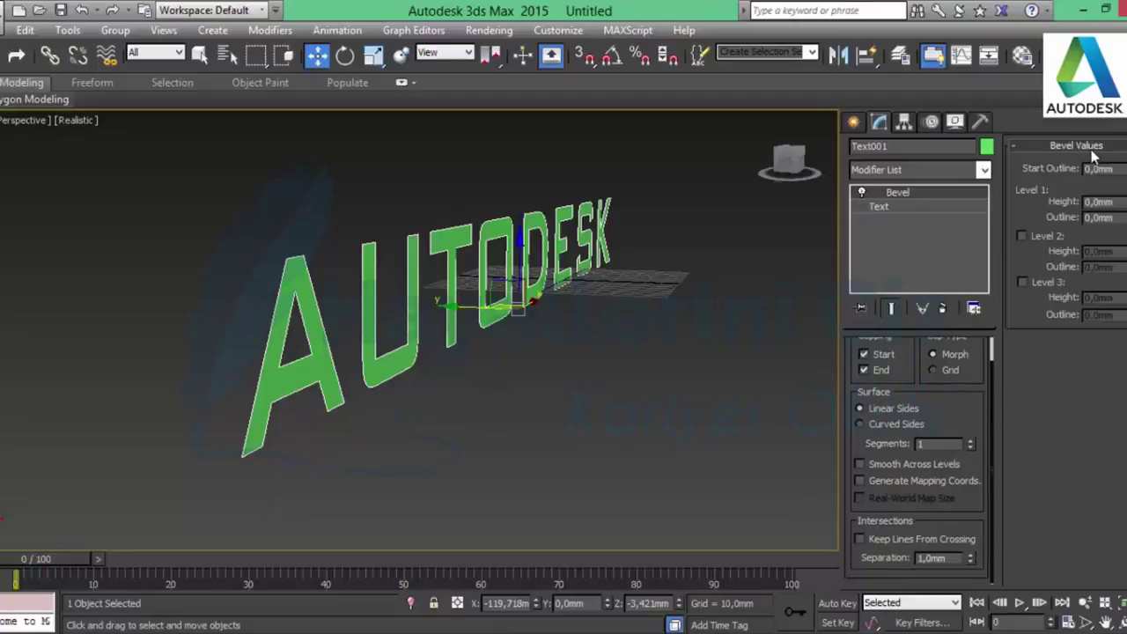
left_click_drag(1122, 201, 1122, 132)
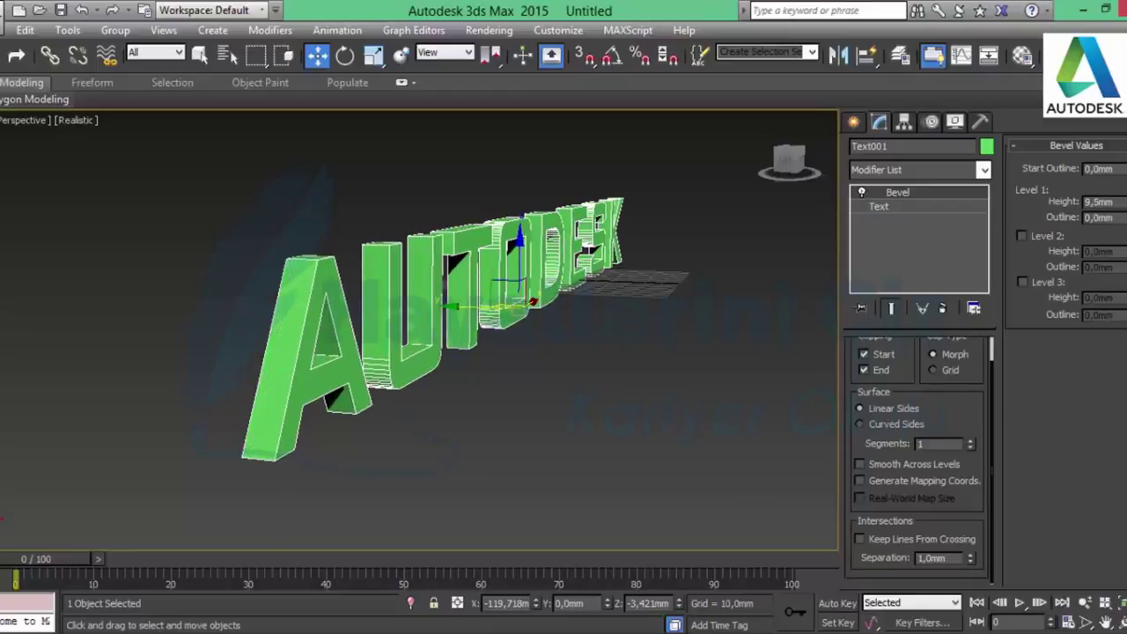
left_click_drag(1122, 133, 1122, 114)
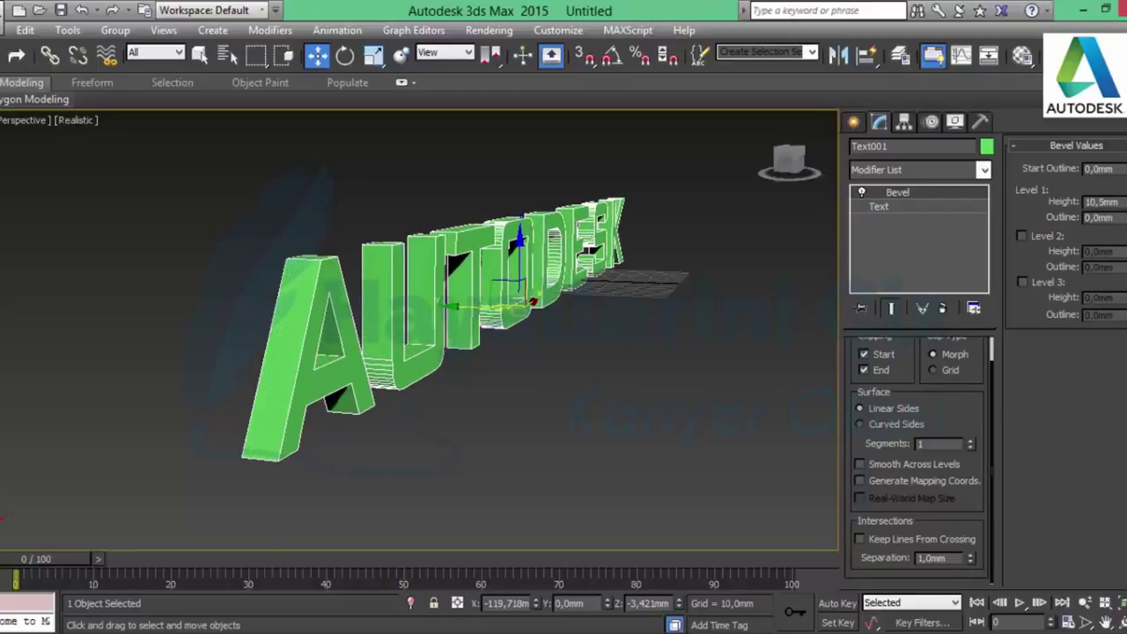
left_click(1021, 235)
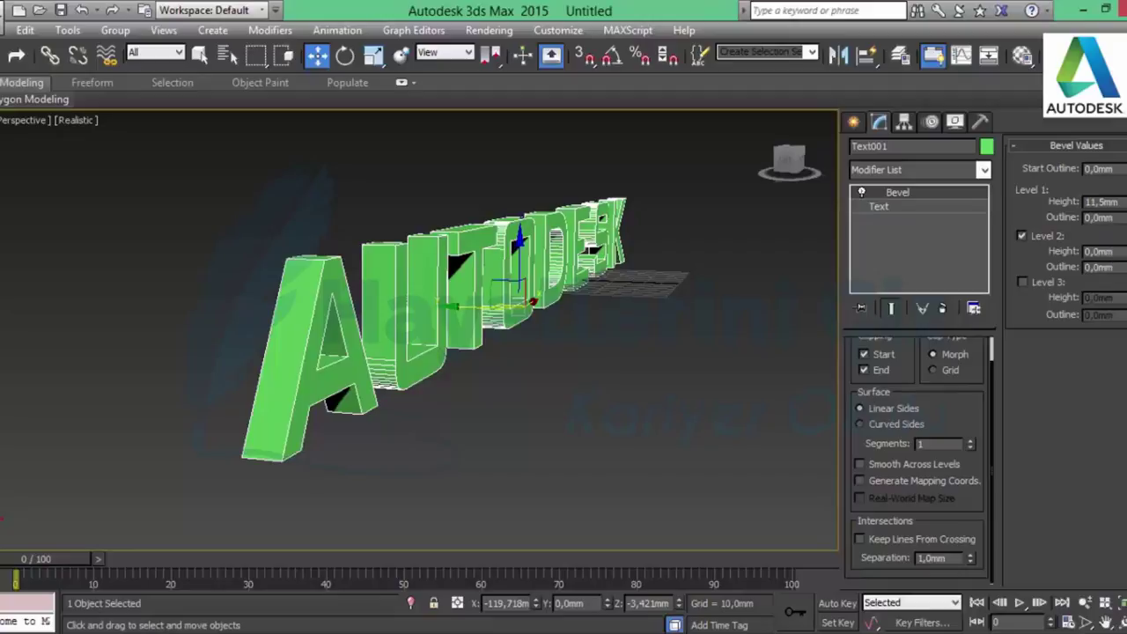
left_click_drag(1122, 251, 1122, 225)
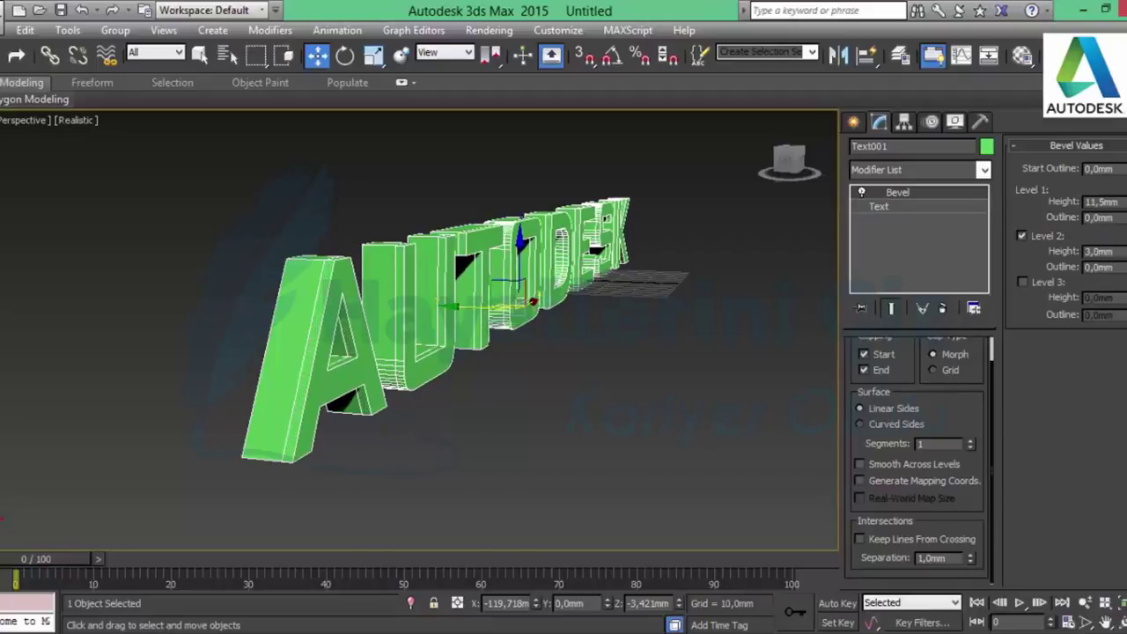
mouse_move(1122, 266)
left_mouse_down()
mouse_move(1122, 289)
mouse_move(1122, 260)
left_mouse_up()
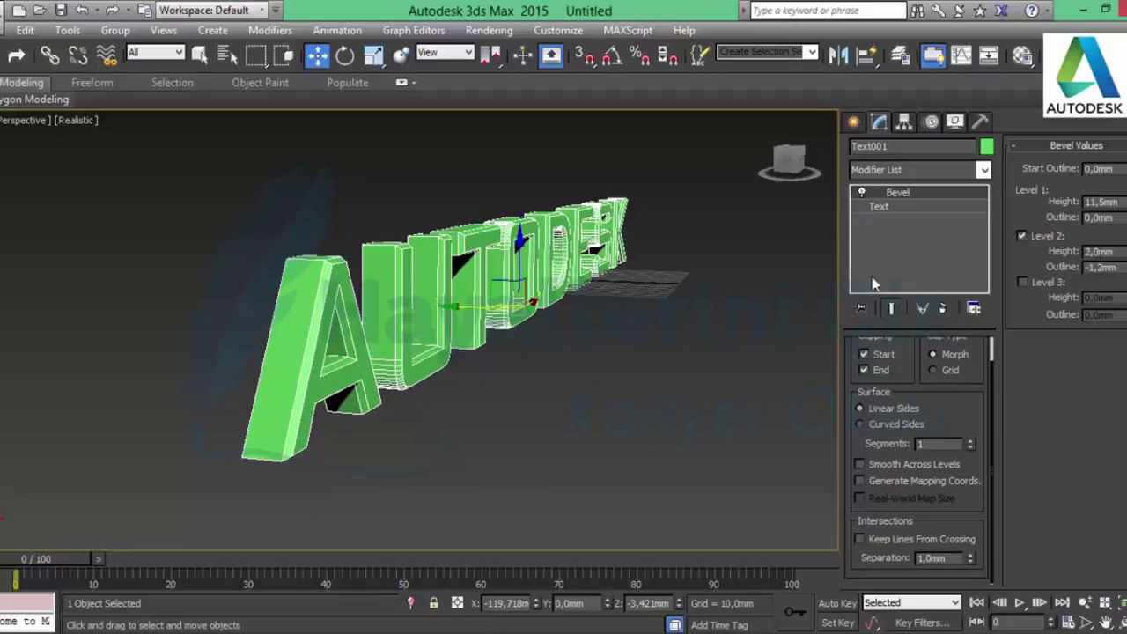
left_click(630, 349)
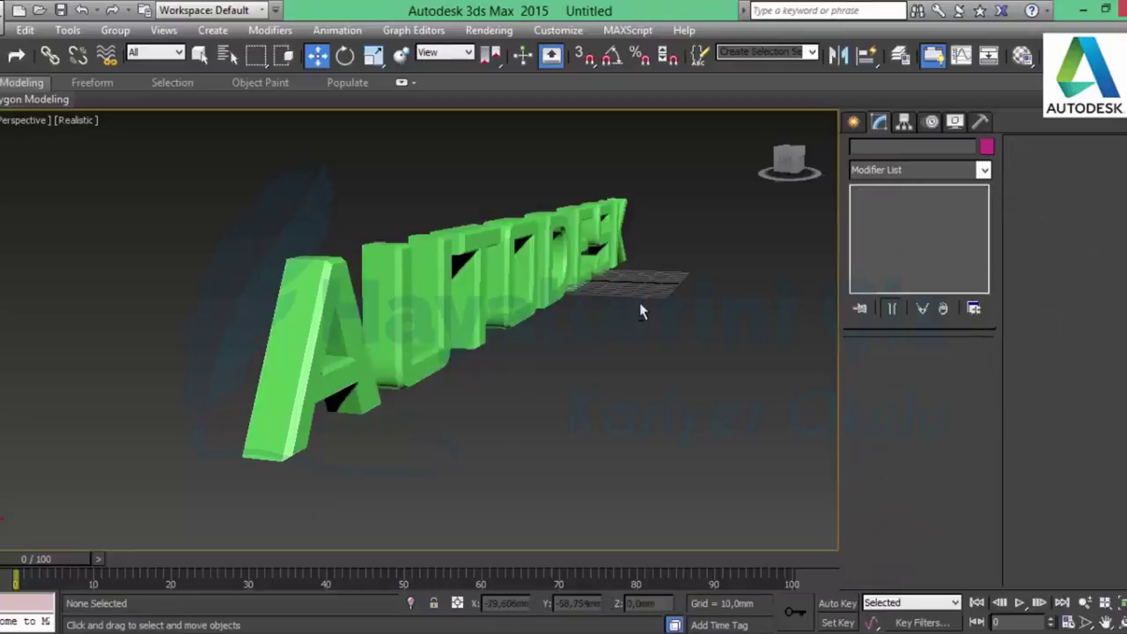
mouse_move(640, 311)
middle_mouse_down("alt")
mouse_move(551, 289)
mouse_move(670, 302)
mouse_move(617, 327)
mouse_move(699, 375)
mouse_move(672, 373)
mouse_move(674, 360)
mouse_move(666, 381)
middle_mouse_up("alt")
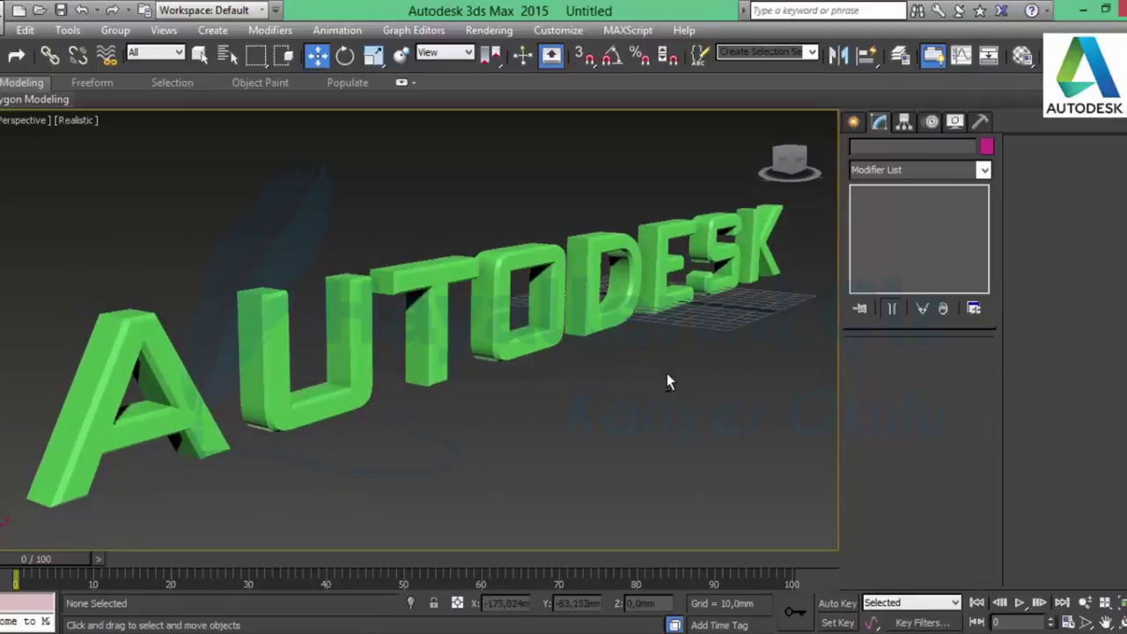
- Convert the text to Editable Poly, maximize the Front view without grid, and enter Element mode
left_click(354, 324)
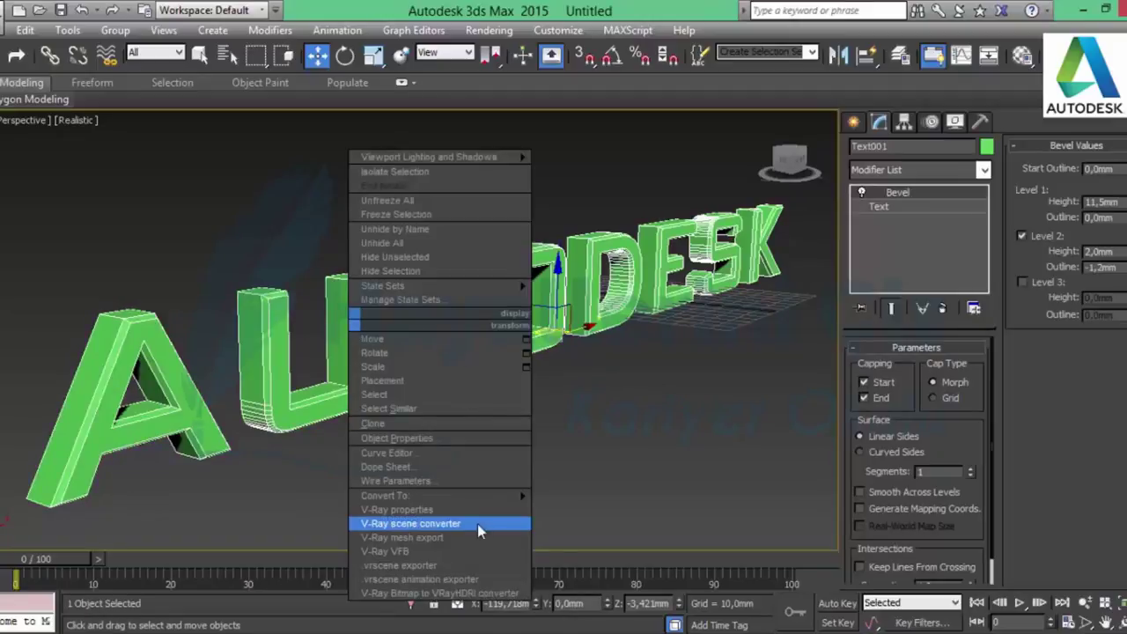
mouse_move(385, 496)
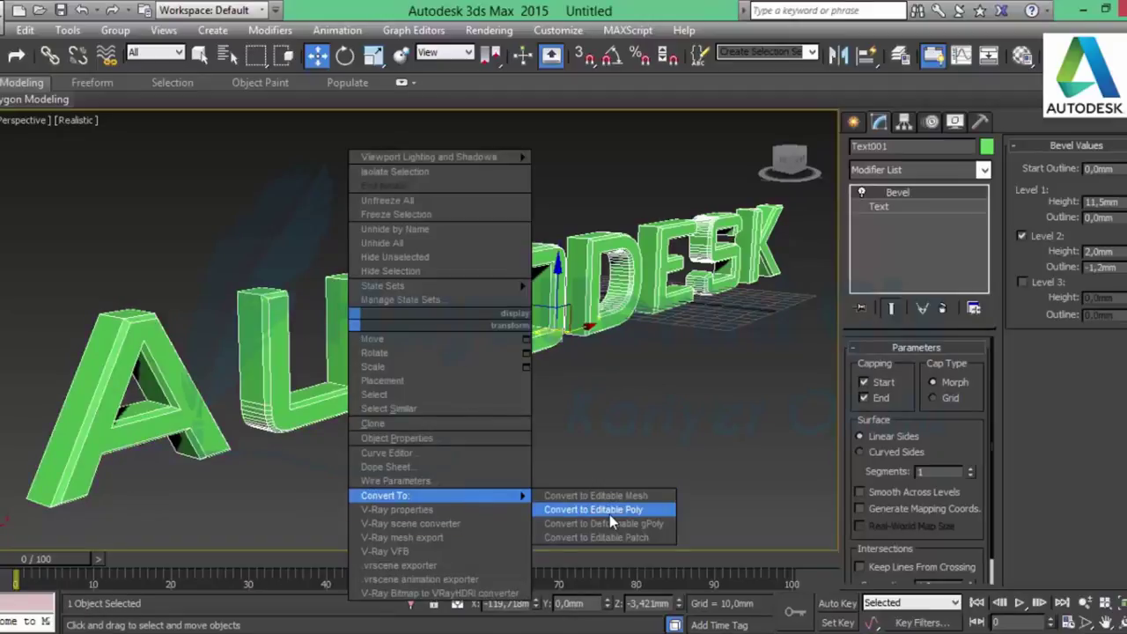
left_click(612, 510)
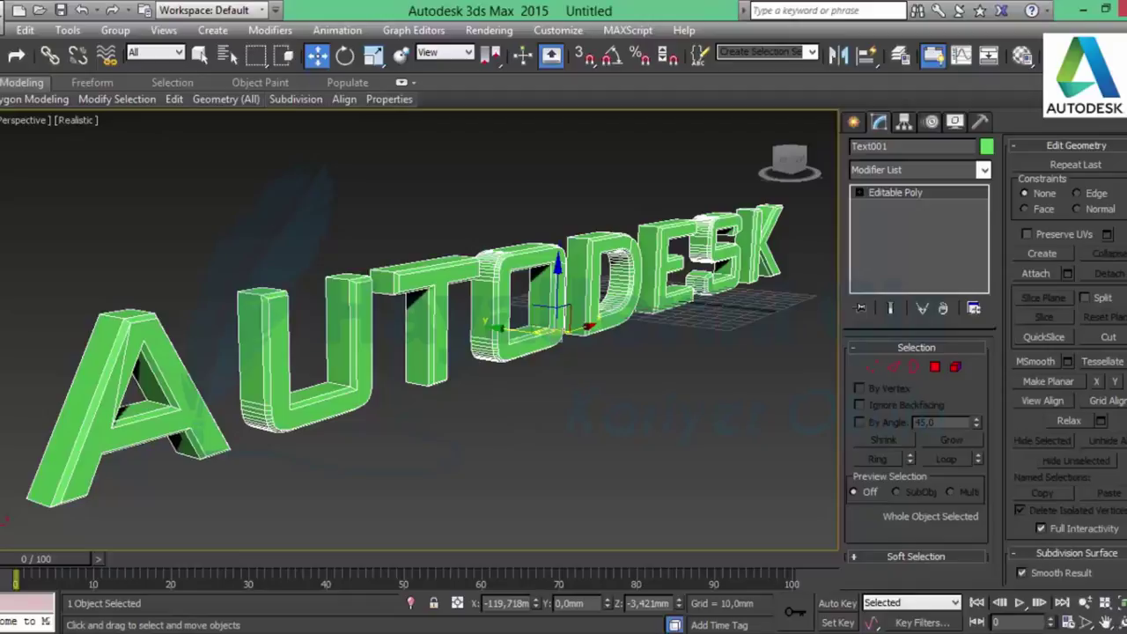
key("alt+w")
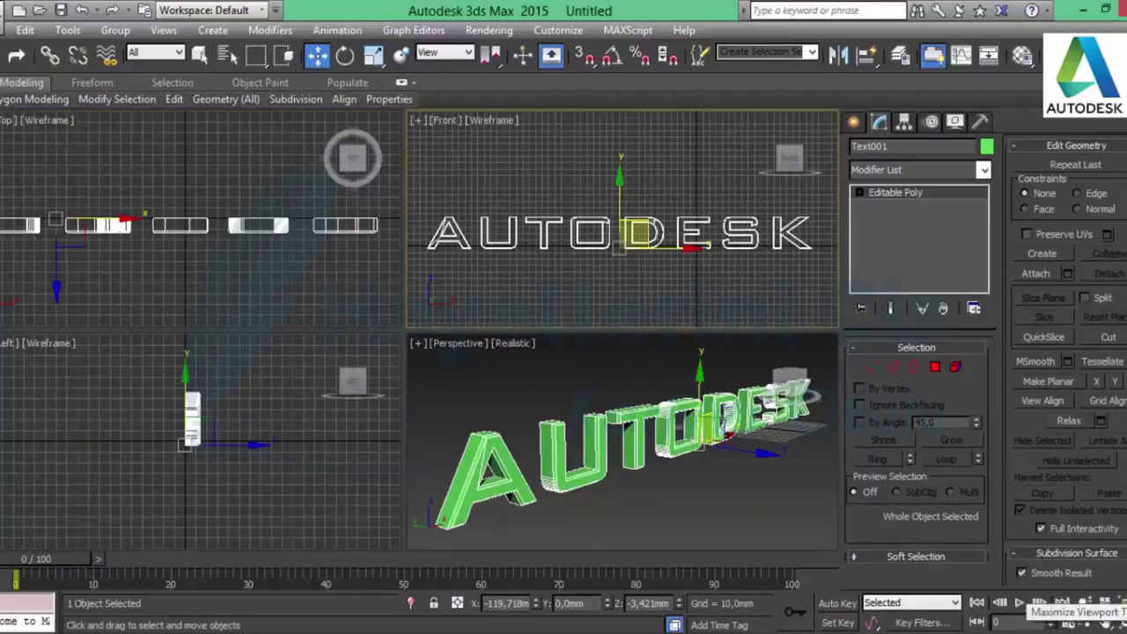
left_click(1105, 623)
middle_click_drag(467, 388, 498, 387)
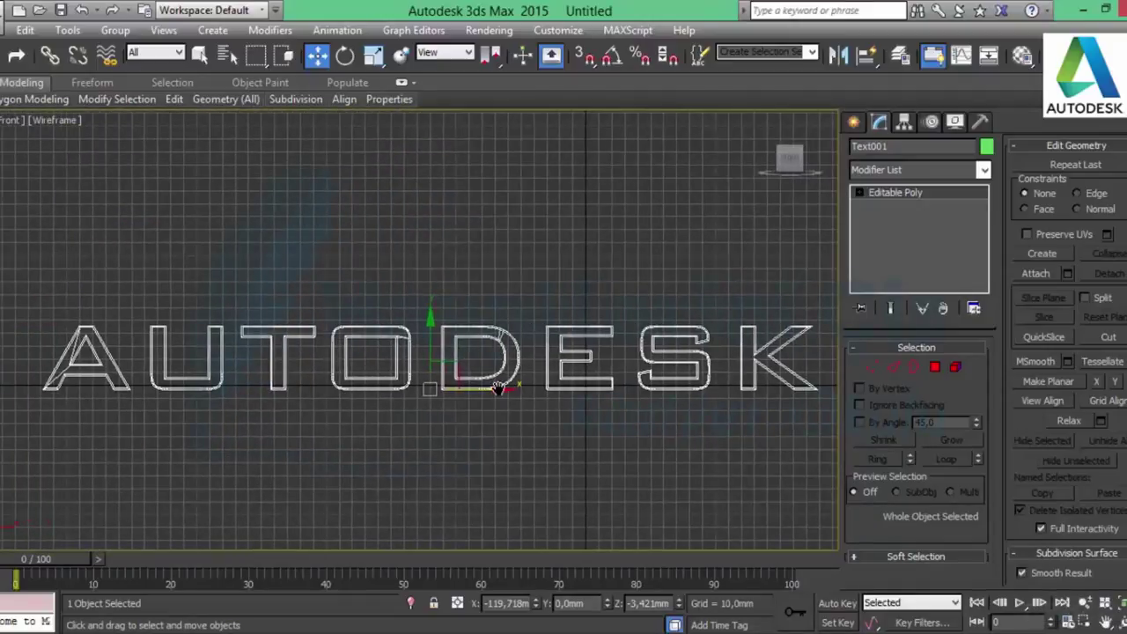
key("g")
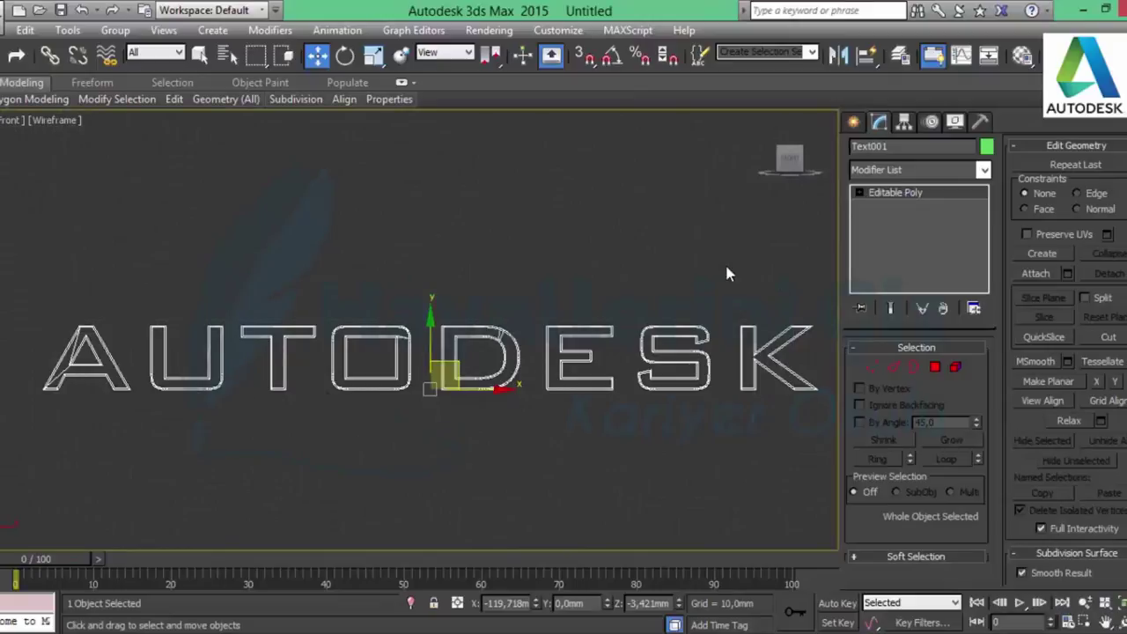
left_click(956, 368)
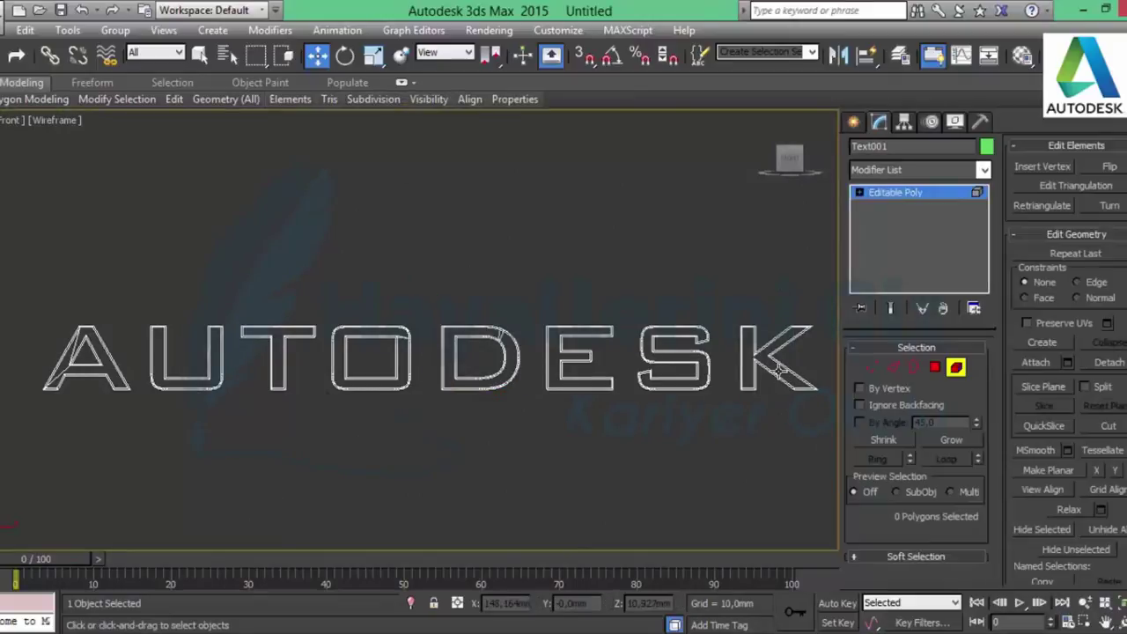
middle_click_drag(503, 335, 478, 330)
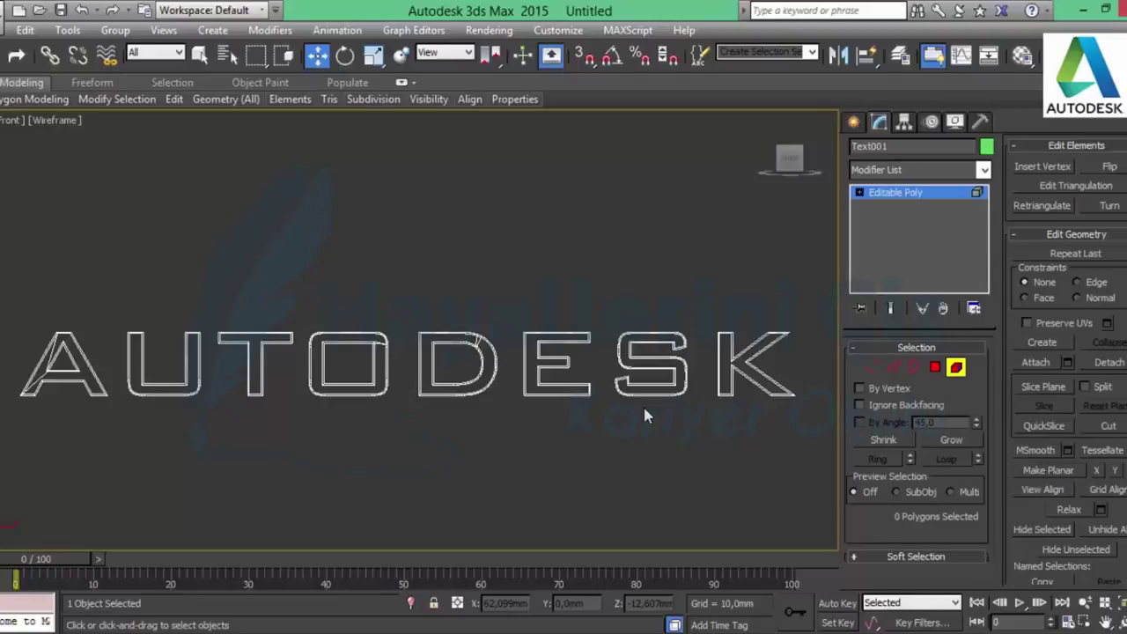
- Test-rotate the text and undo it, then select the letter K in Element mode
left_click(958, 373)
left_click(345, 58)
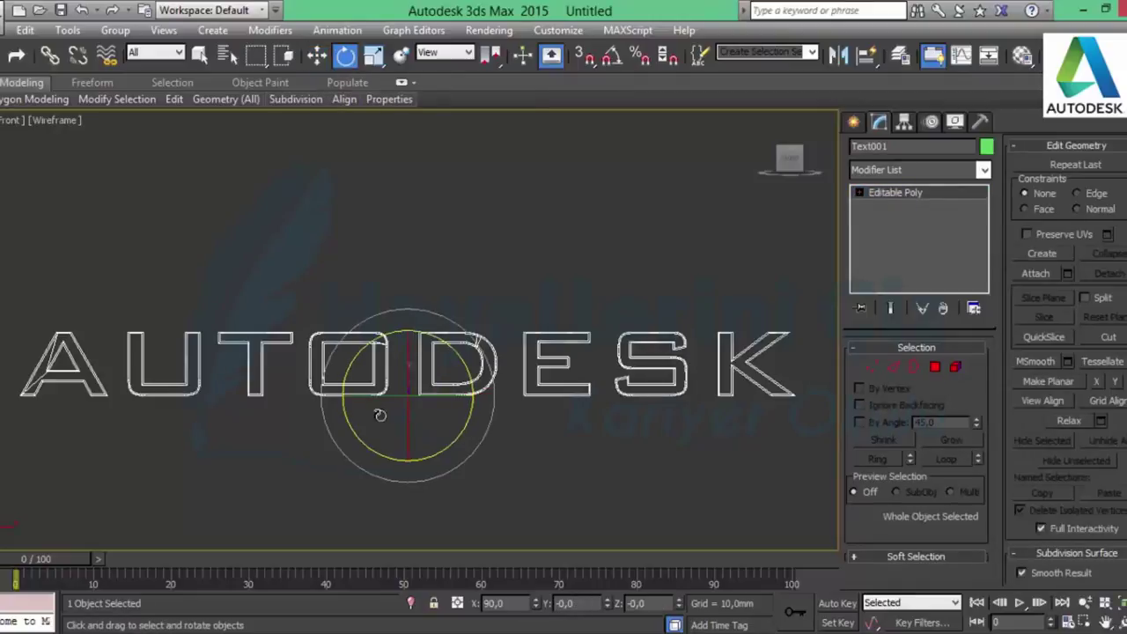
left_click_drag(374, 399, 444, 396)
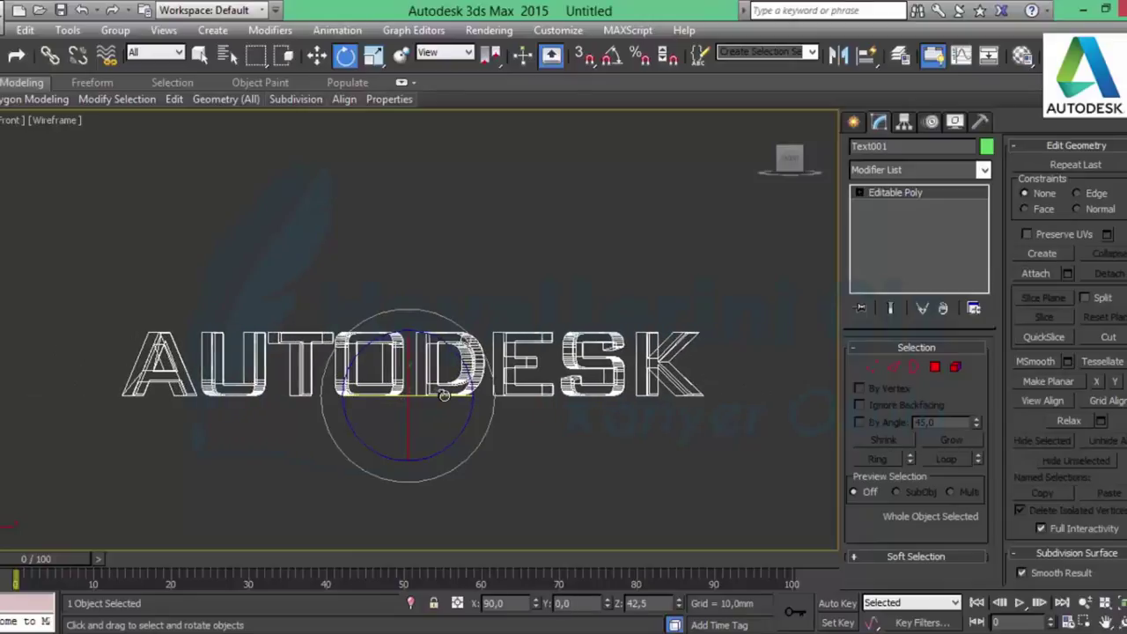
key("ctrl+z")
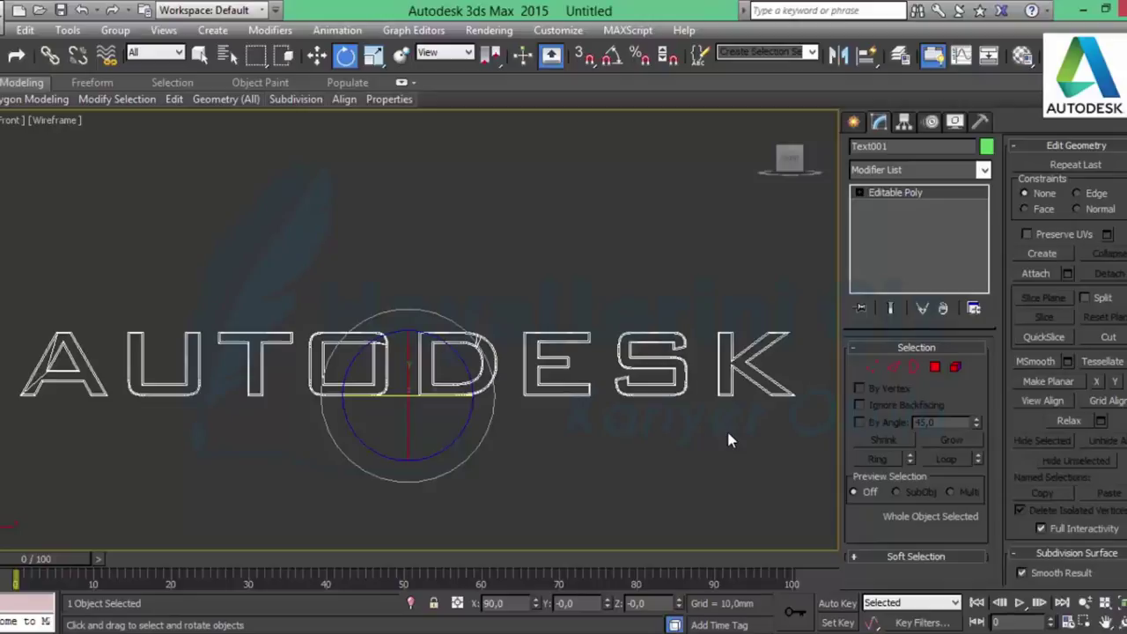
left_click(957, 373)
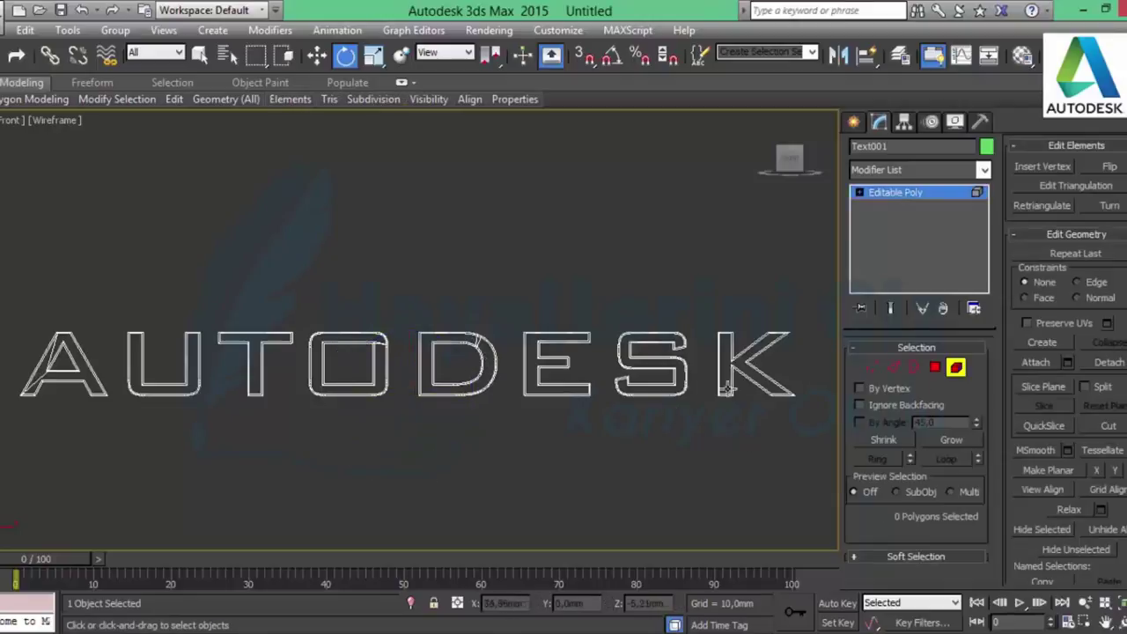
left_click(760, 377)
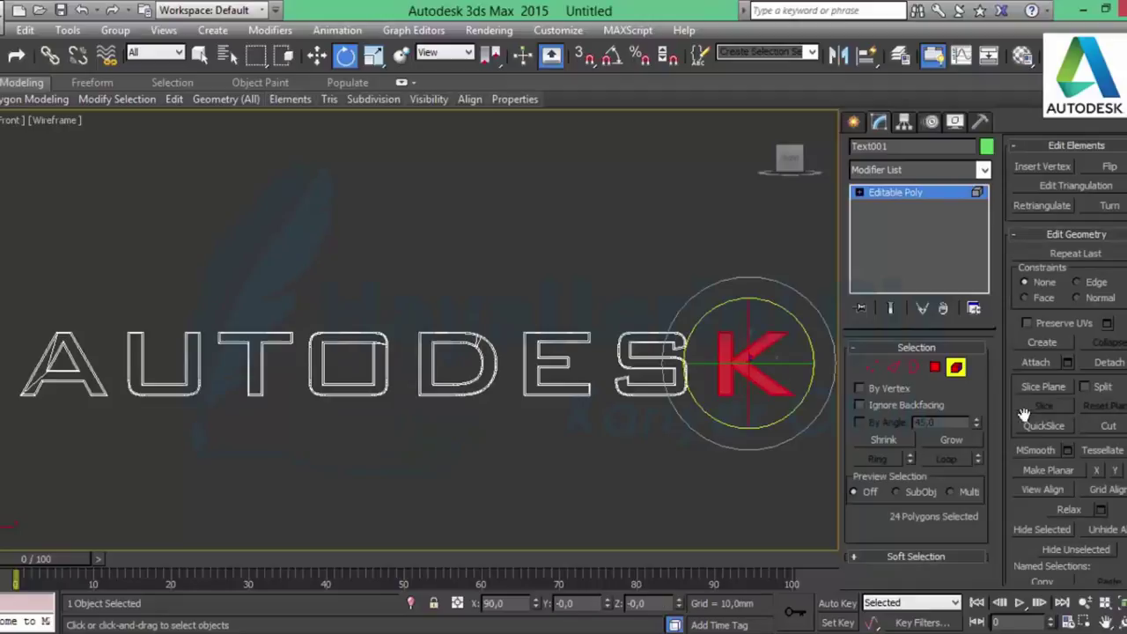
- Detach the letter K as a separate object named k
left_click(1109, 363)
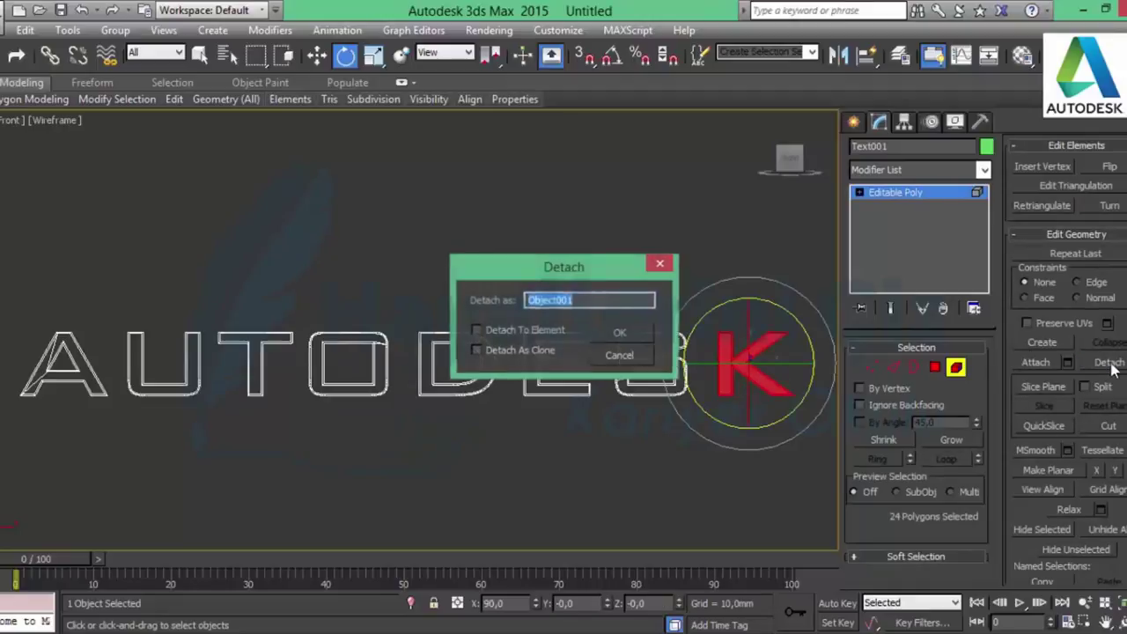
left_click(529, 333)
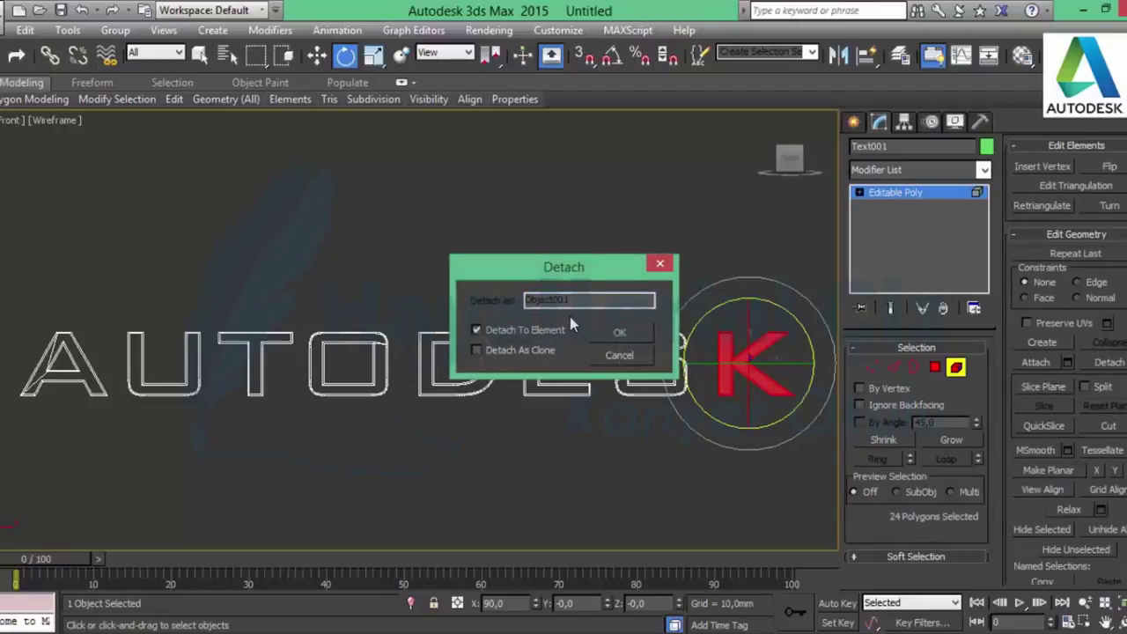
left_click(524, 331)
double_click(582, 300)
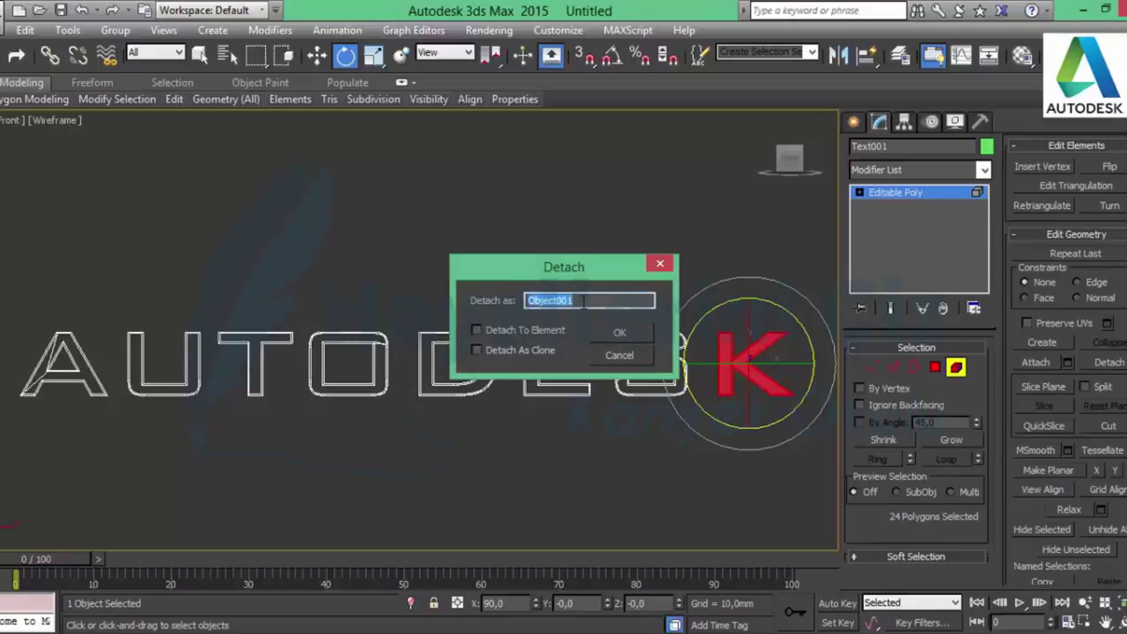
type("k")
left_click(634, 332)
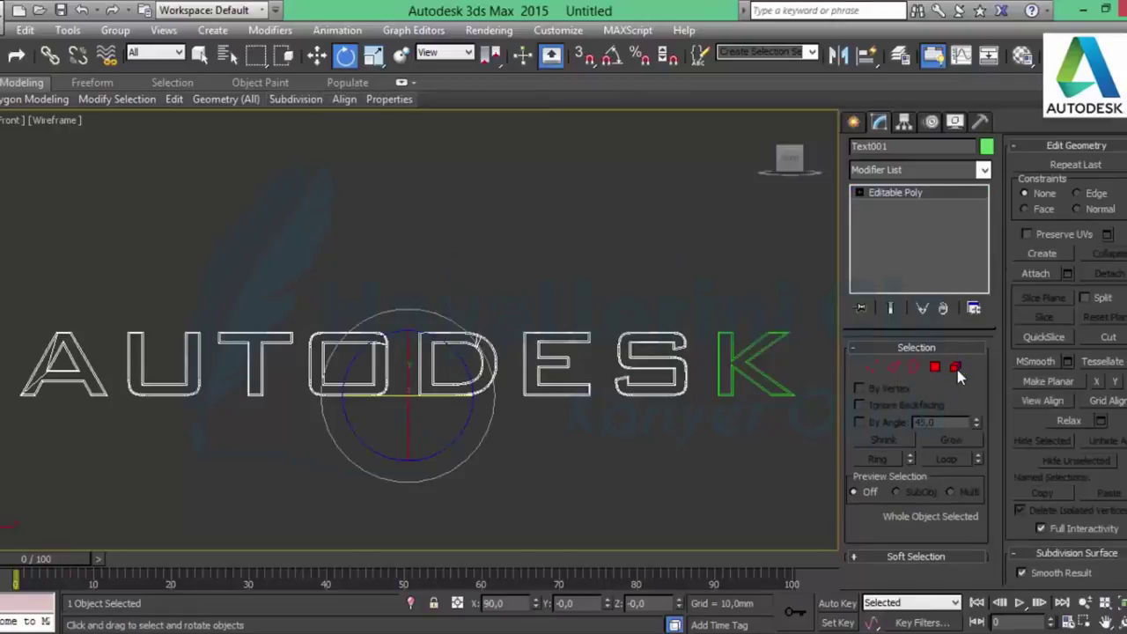
- Detach the letters S and E as separate objects named S and E
left_click(650, 364)
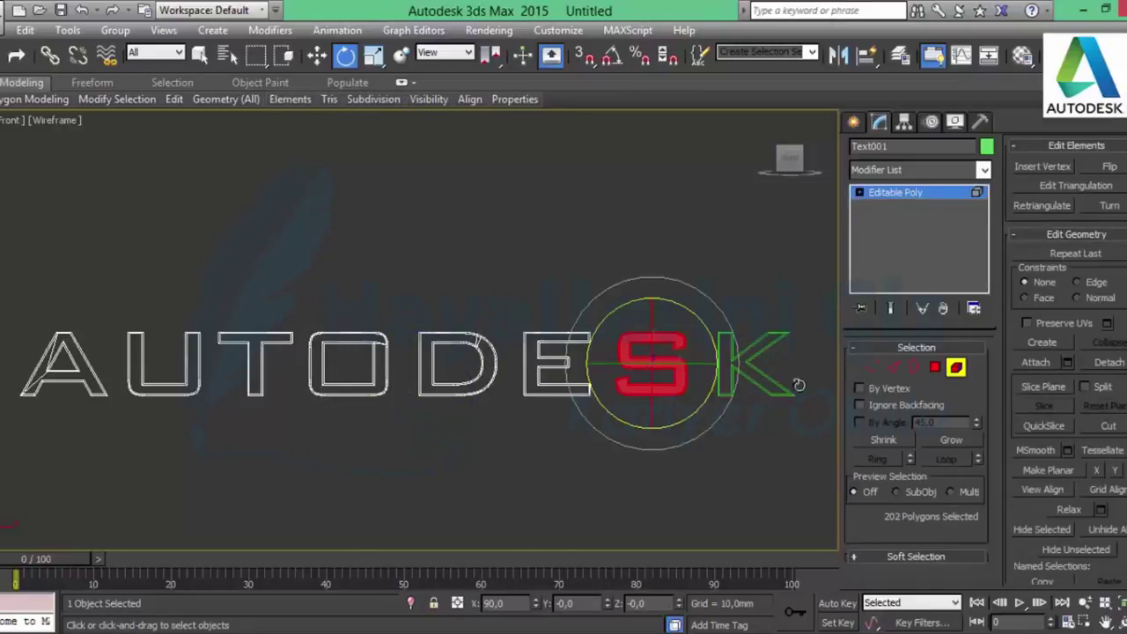
left_click(1118, 365)
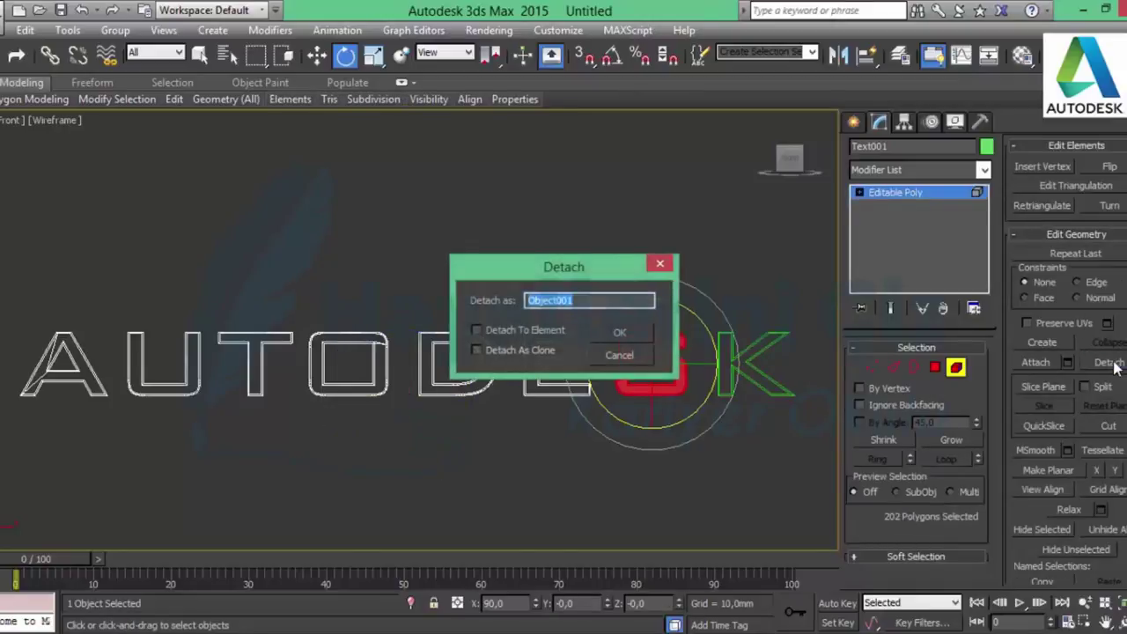
type("S")
left_click(619, 333)
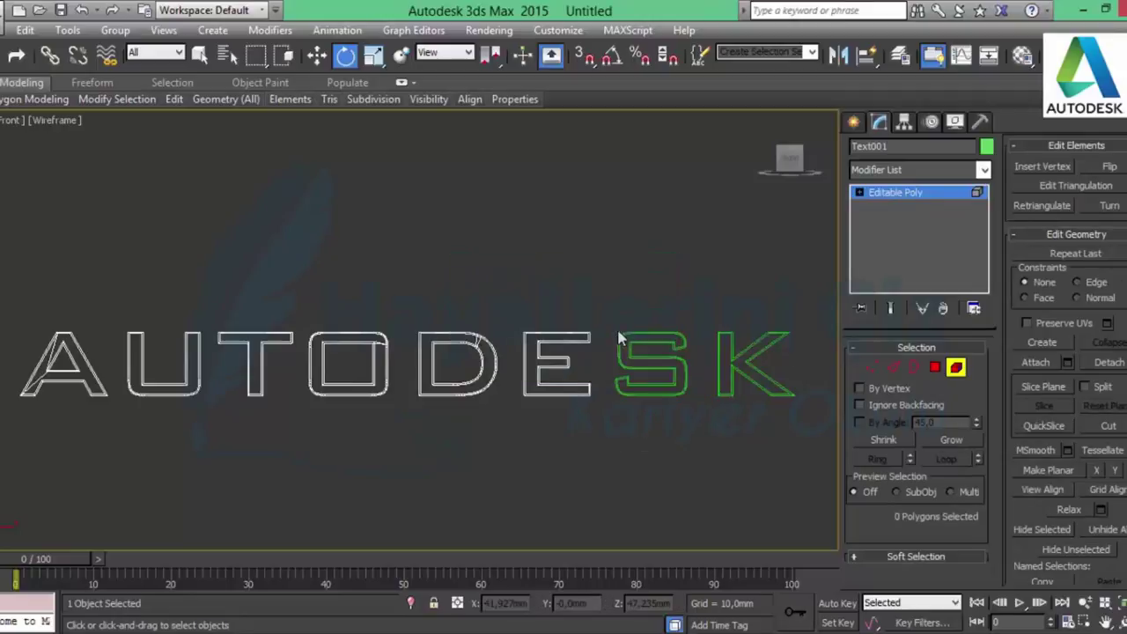
left_click(555, 364)
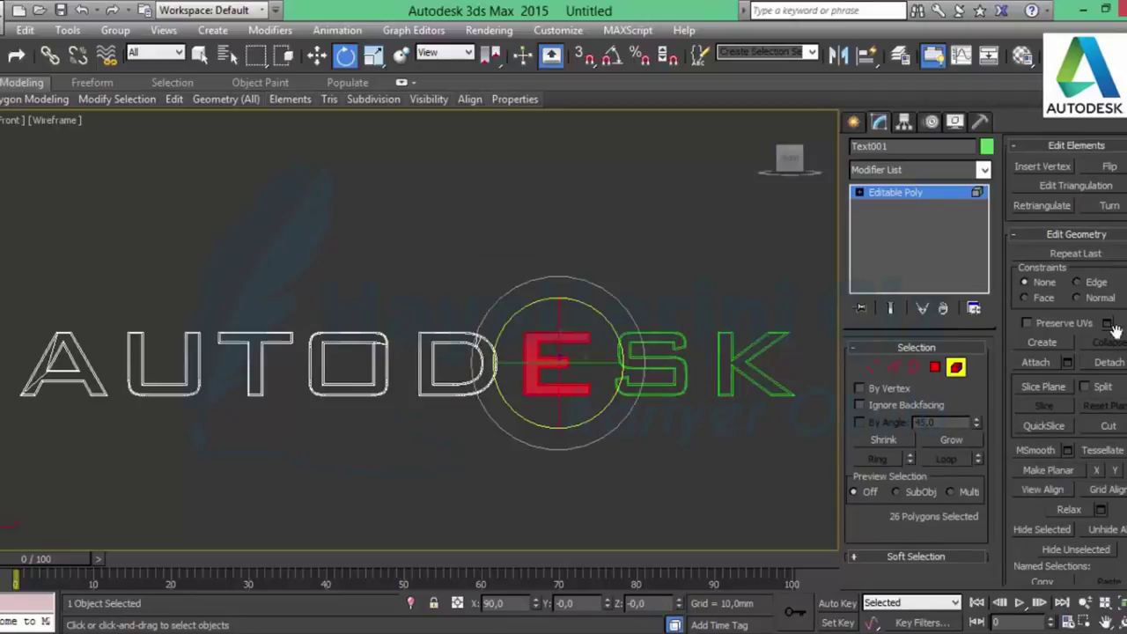
left_click(1115, 363)
type("E")
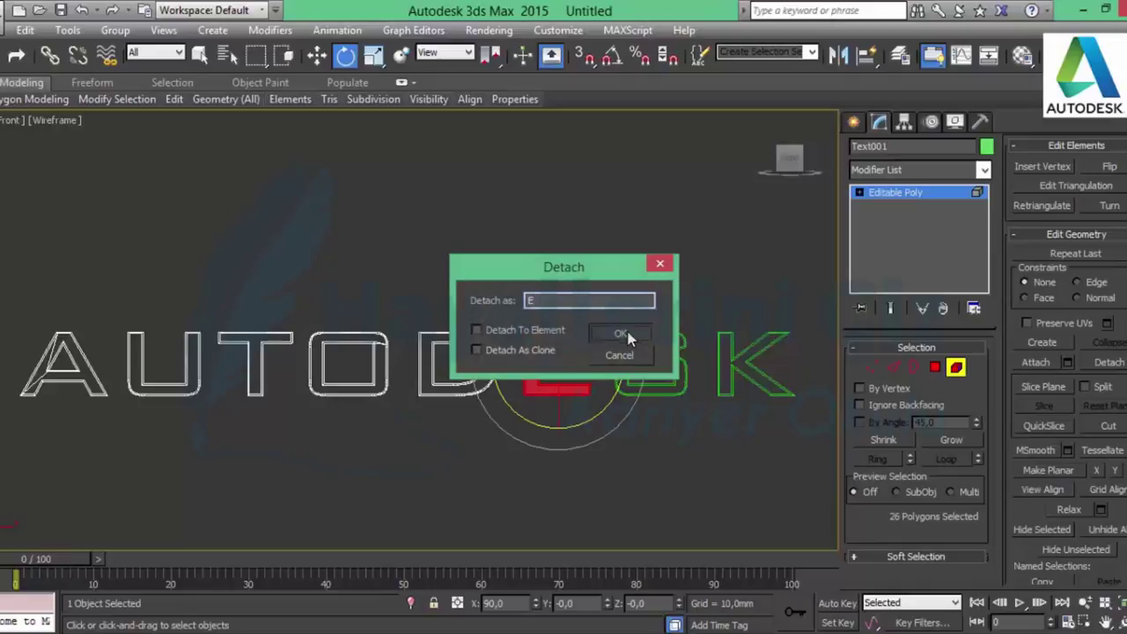
left_click(628, 335)
- Detach the letters D and O as separate objects named D and O
left_click(429, 365)
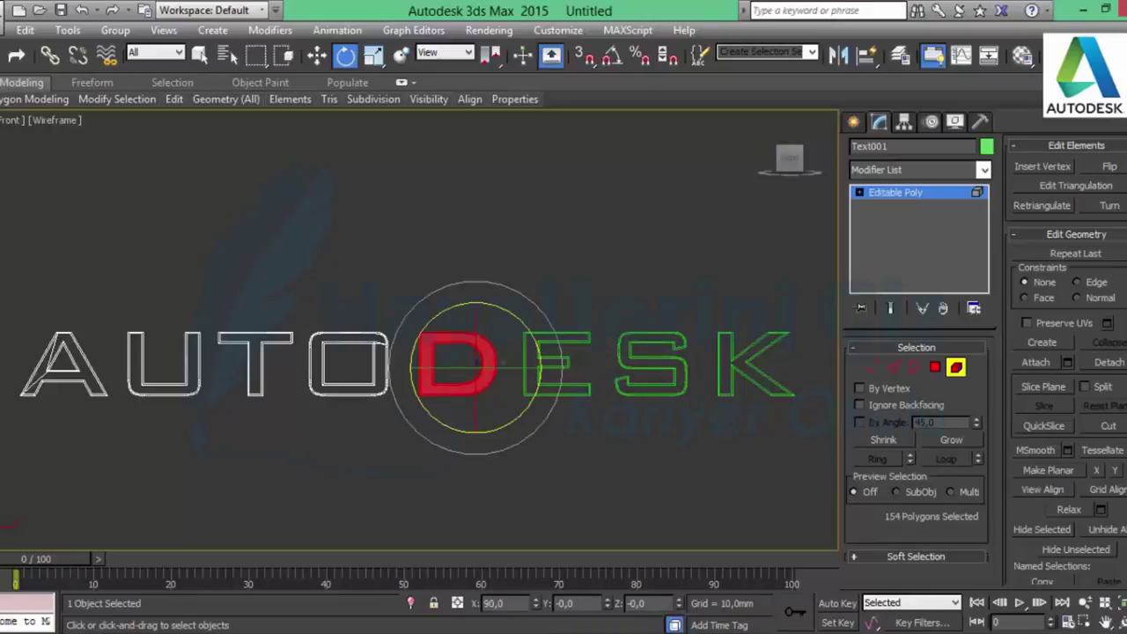
left_click(1108, 362)
type("D")
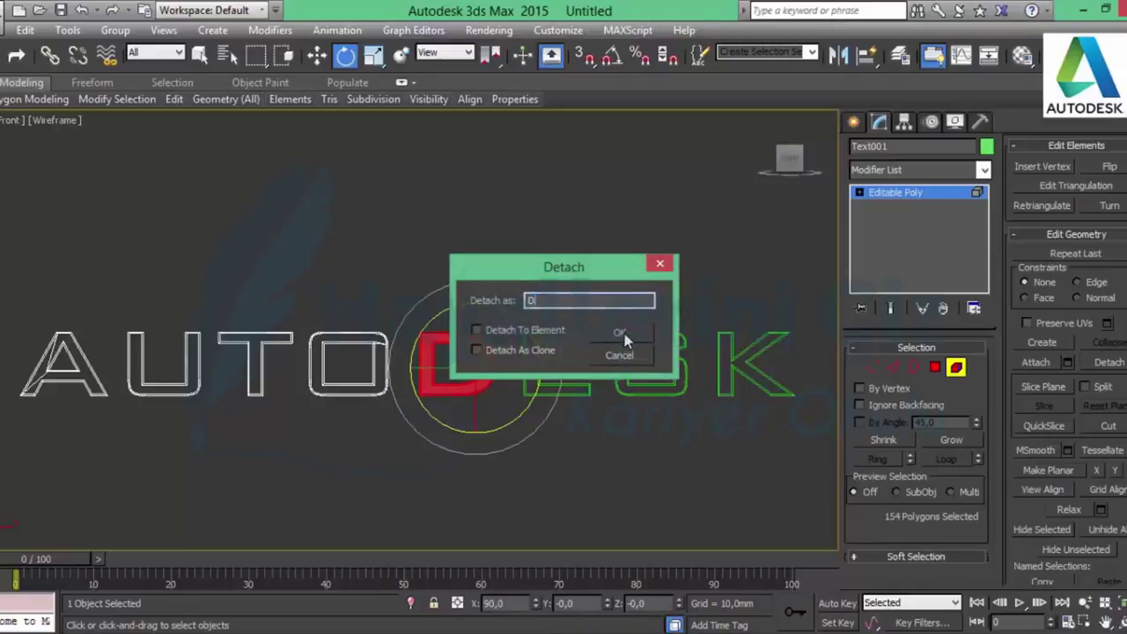
left_click(623, 339)
left_click(352, 388)
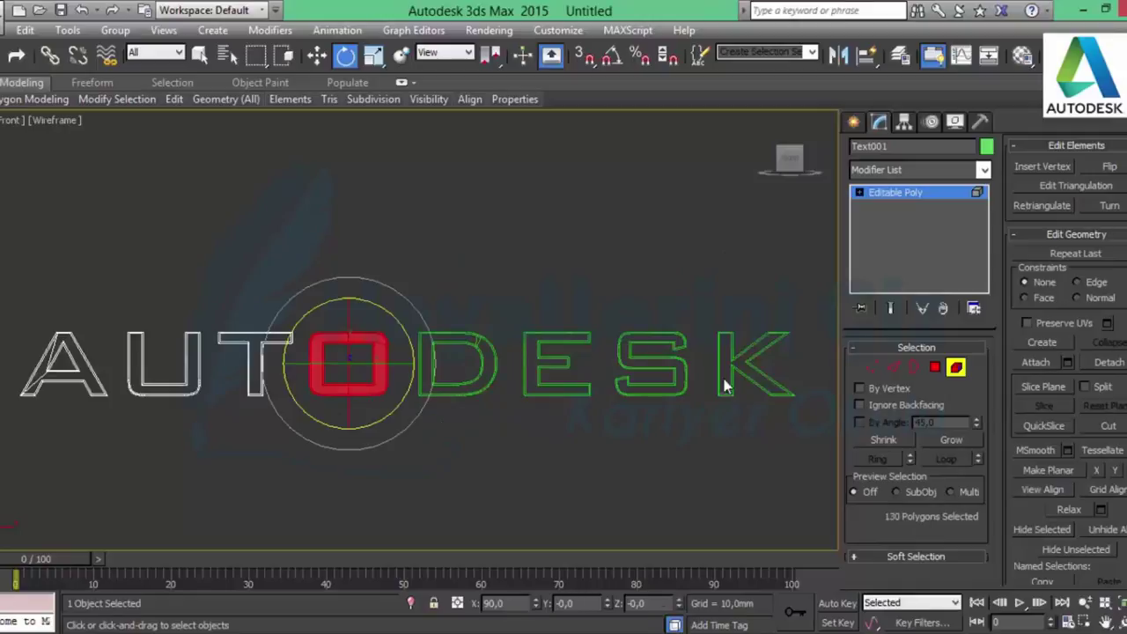
left_click(1108, 363)
type("O")
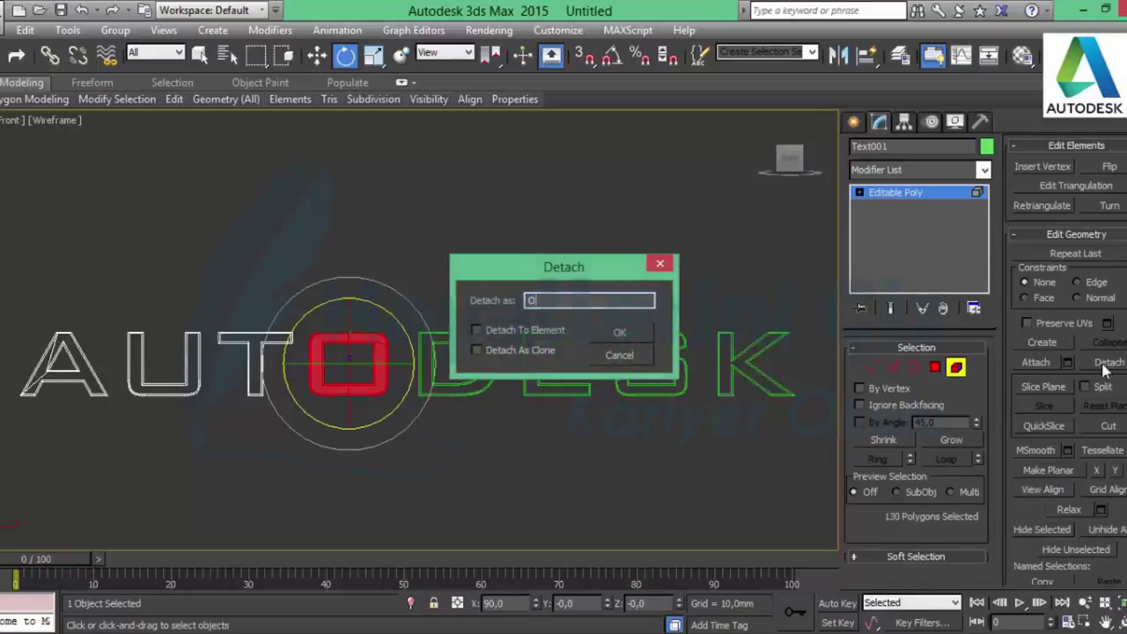
left_click(631, 328)
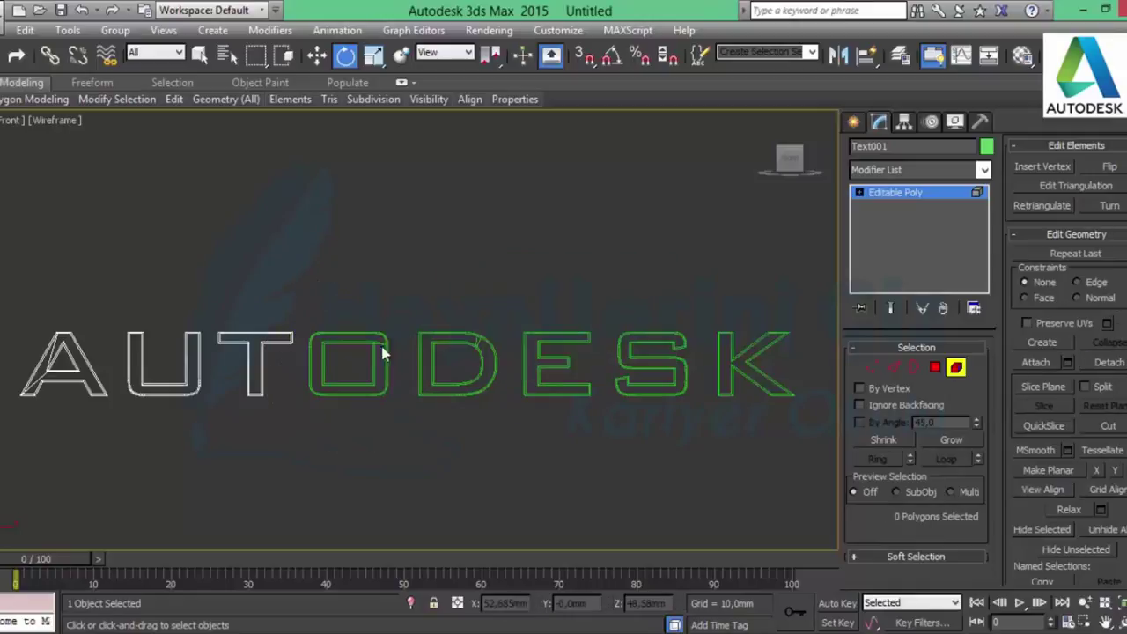
- Detach the letters T, U and A as separate objects named T, U and A
left_click(258, 346)
left_click(1108, 362)
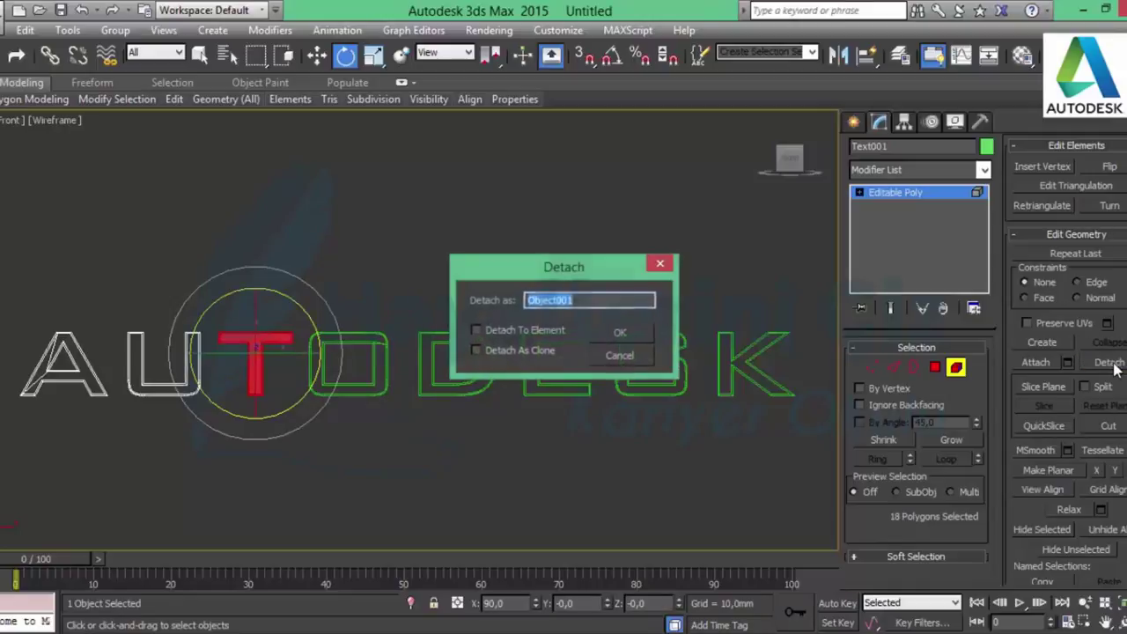
type("T")
left_click(609, 332)
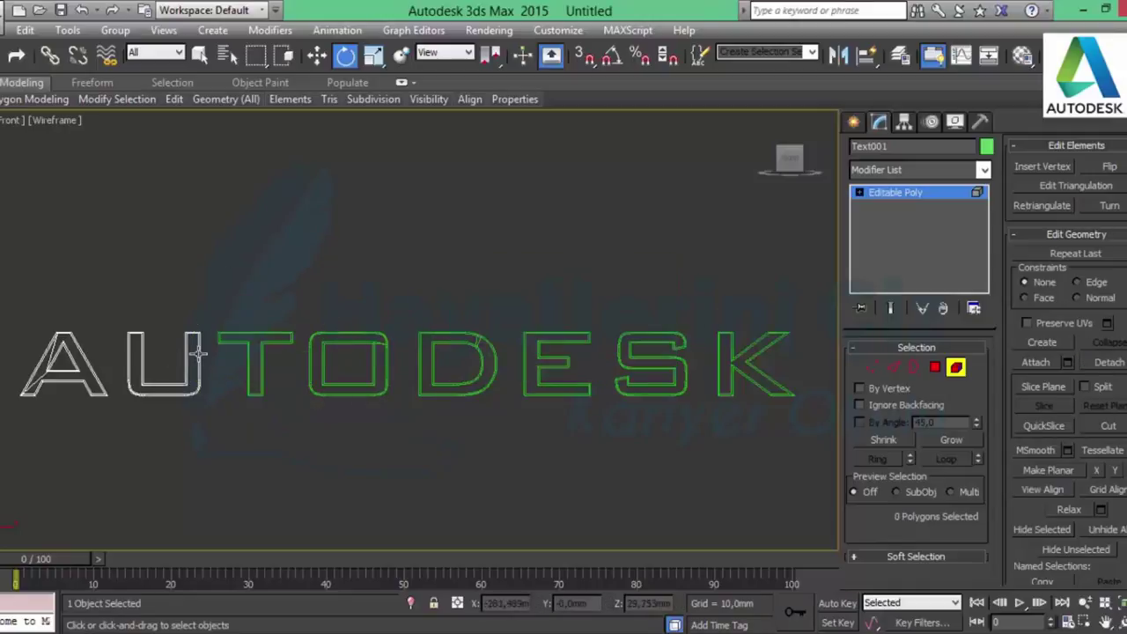
left_click(164, 370)
left_click(1117, 365)
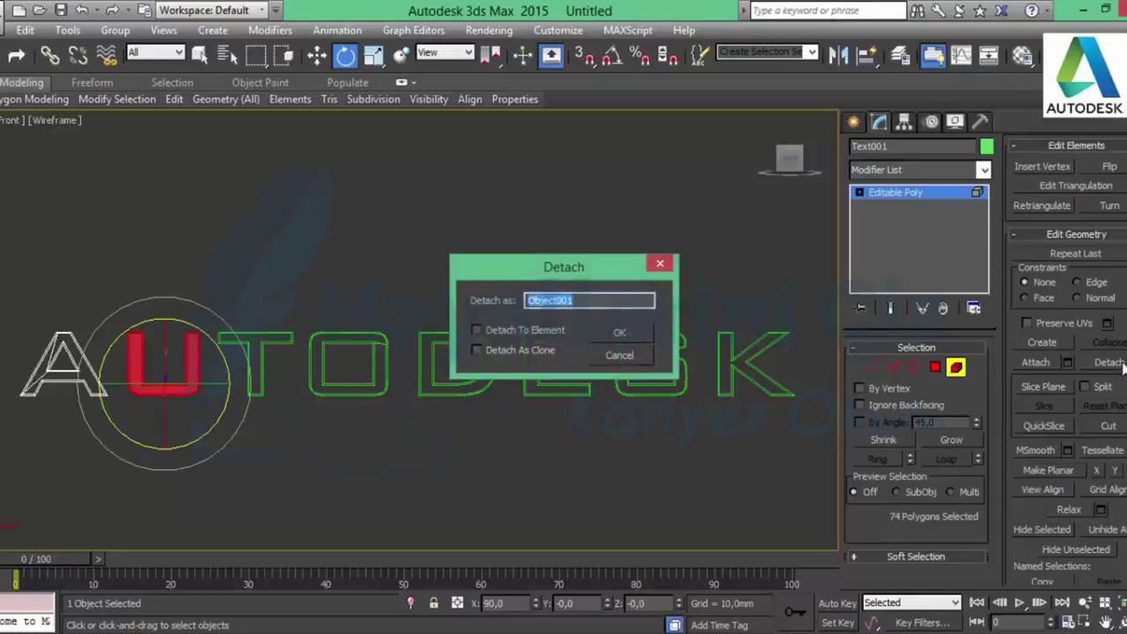
type("U")
left_click(619, 332)
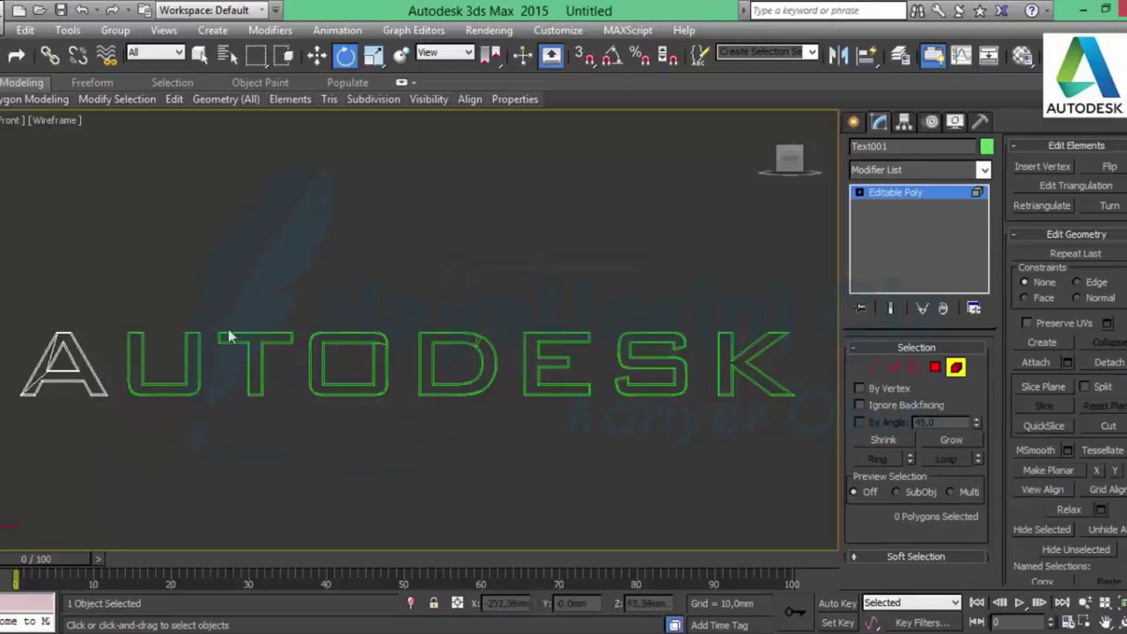
left_click(91, 381)
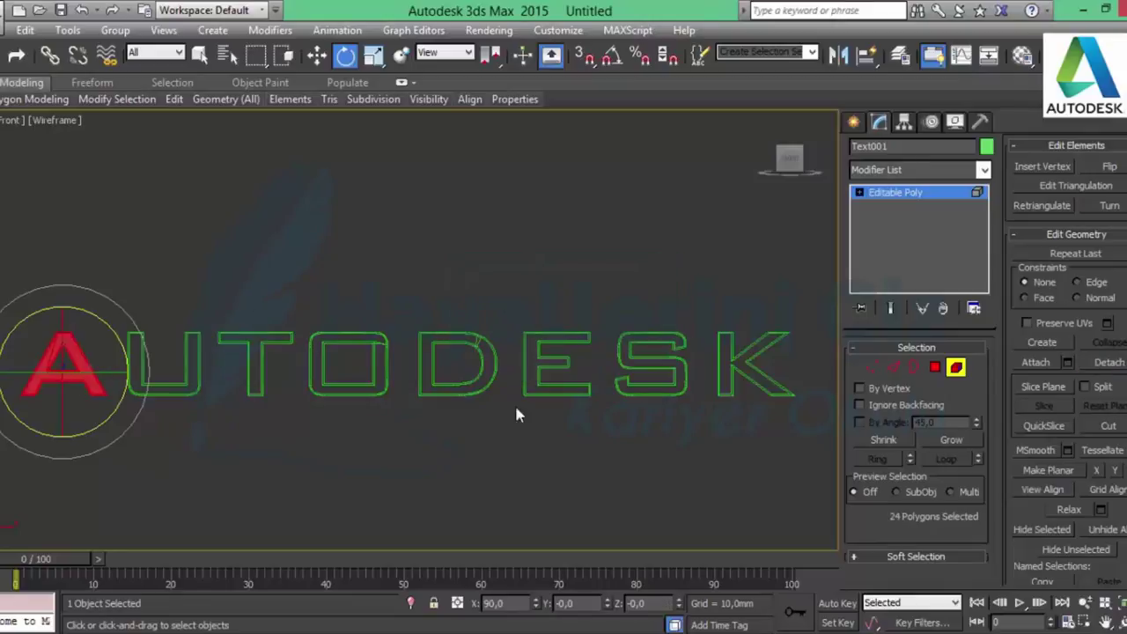
left_click(1109, 364)
type("A")
key("Return")
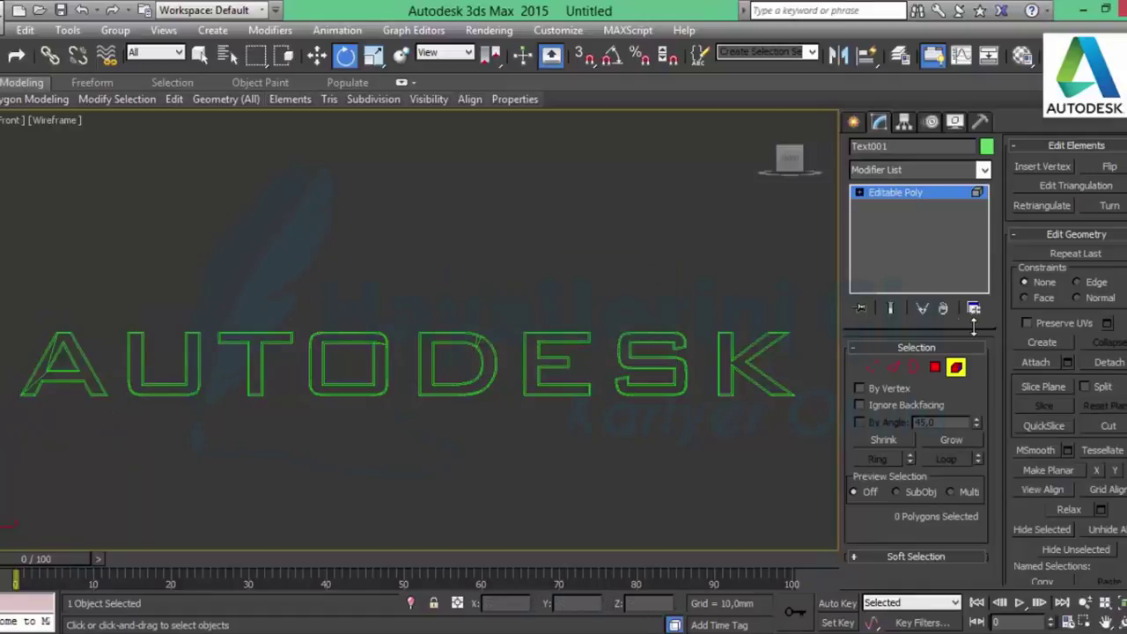
left_click(955, 367)
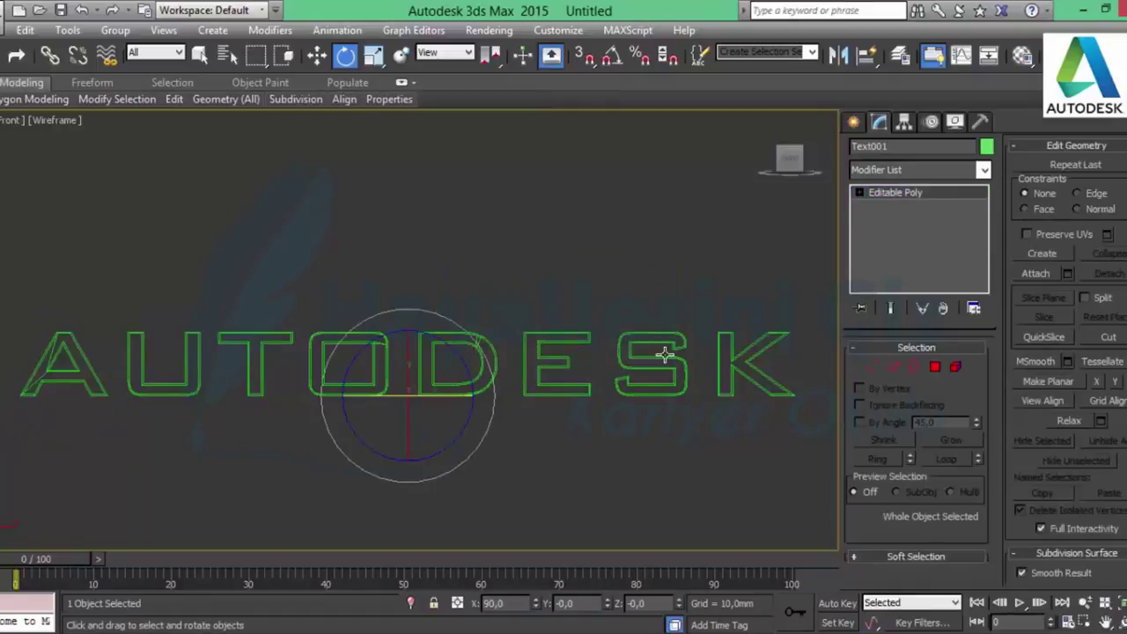
key("w")
left_click(544, 404)
left_click(549, 393)
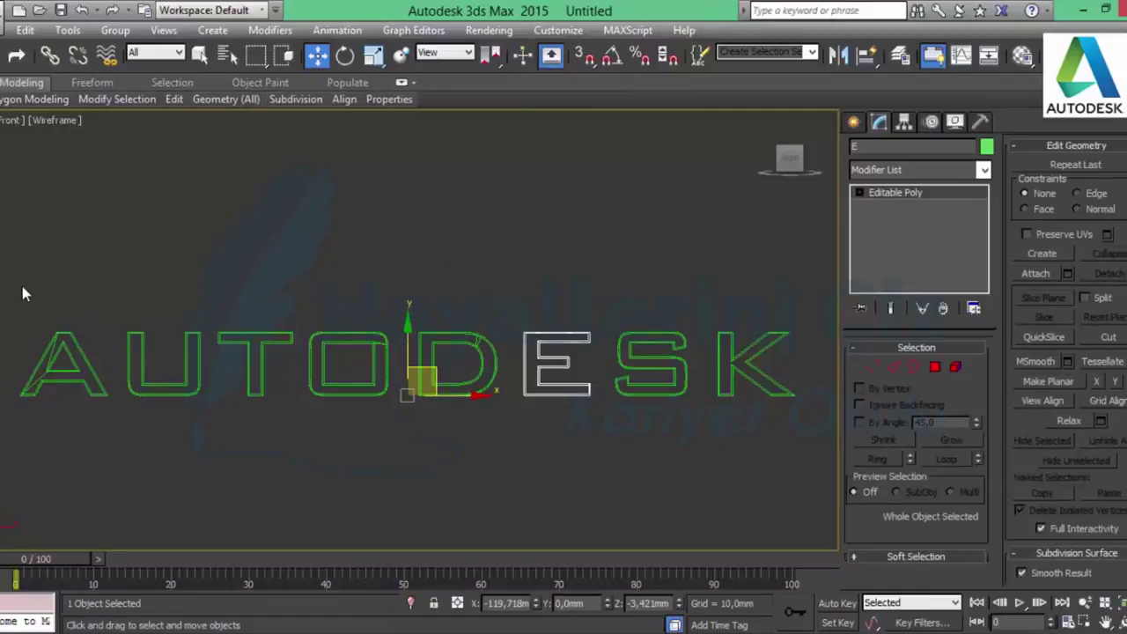
left_click_drag(13, 209, 805, 432)
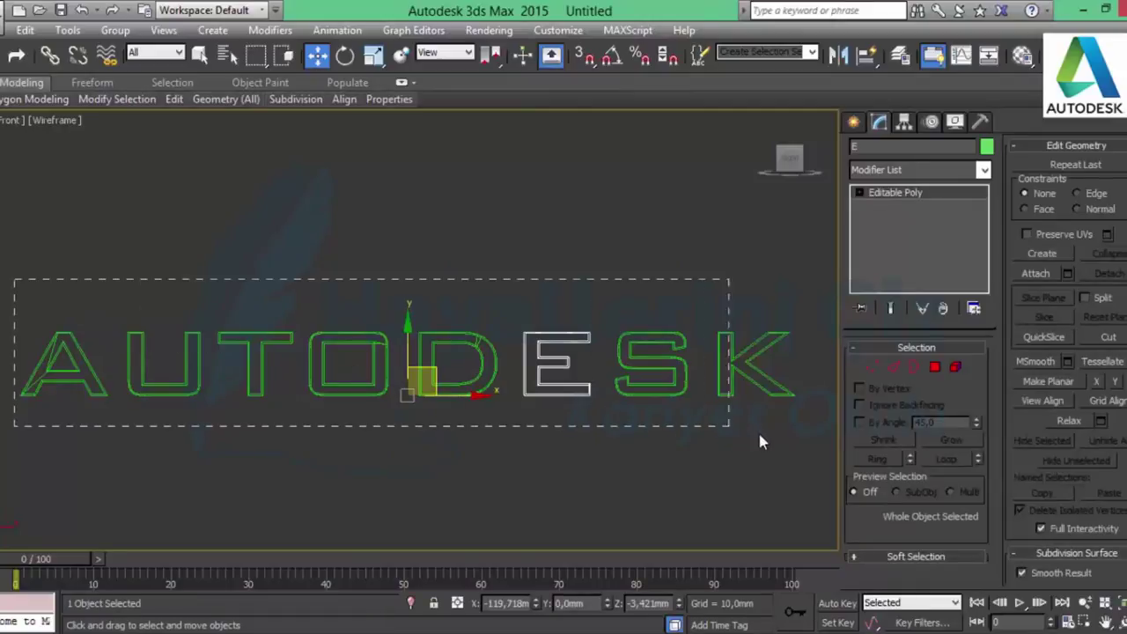
left_click(344, 57)
left_click_drag(388, 362, 466, 359)
right_click(466, 359)
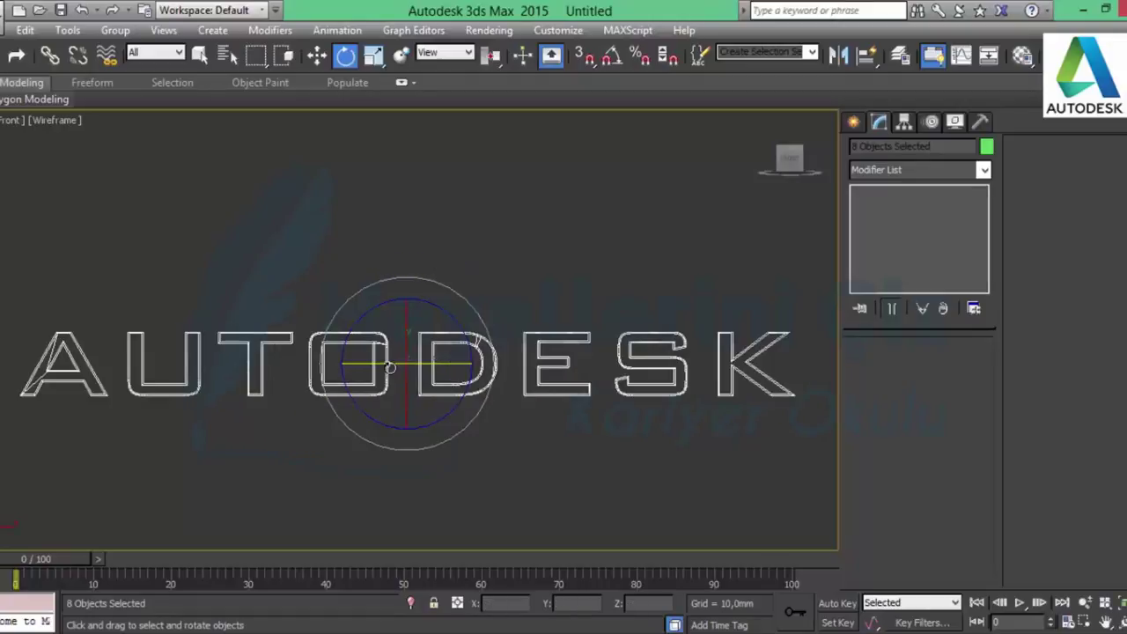
left_click(494, 499)
left_click(431, 372)
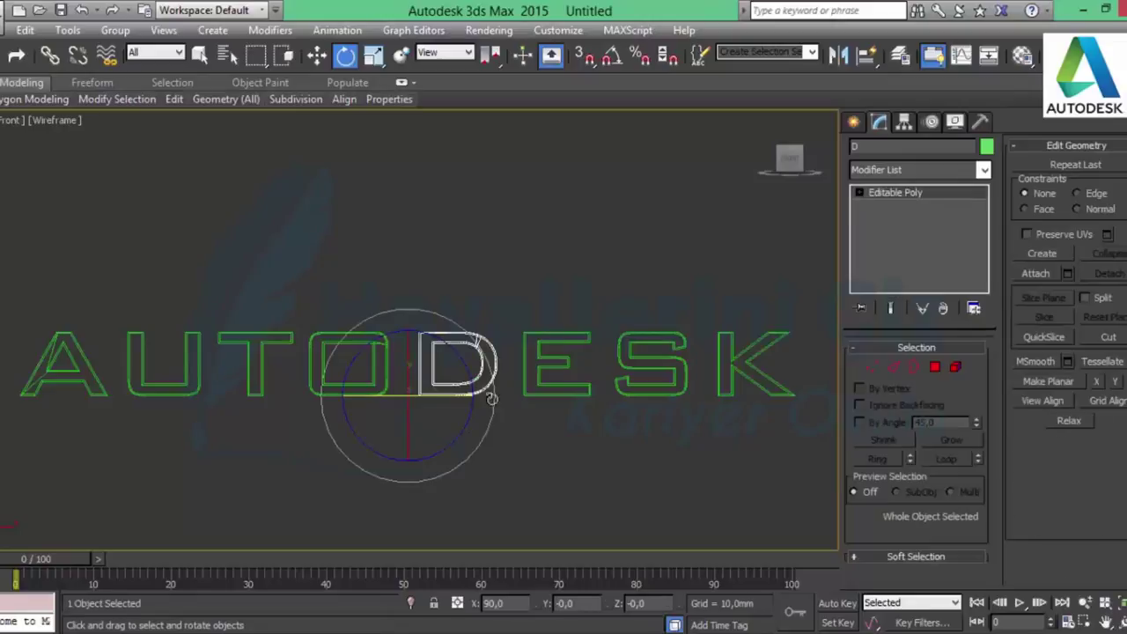
left_click(748, 361)
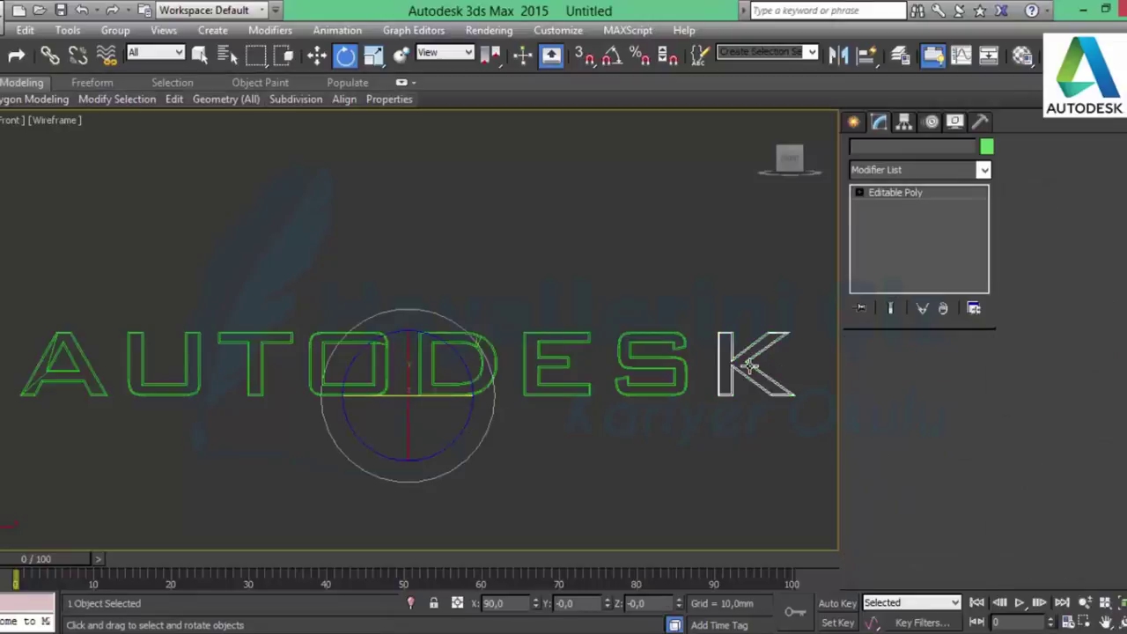
left_click_drag(407, 397, 460, 405)
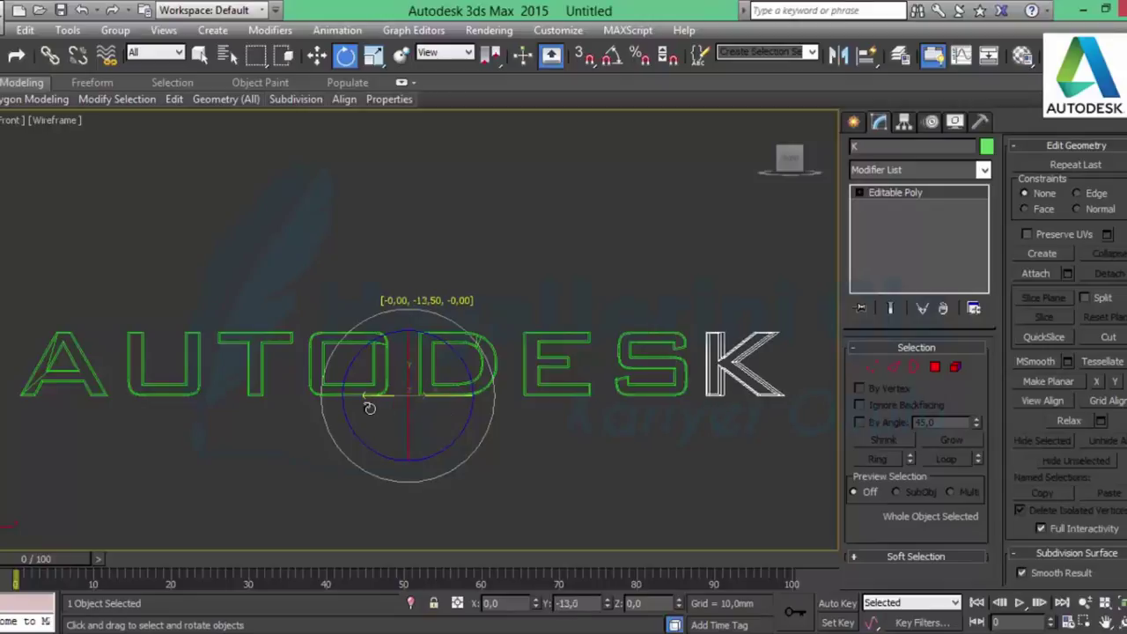
key("ctrl+z")
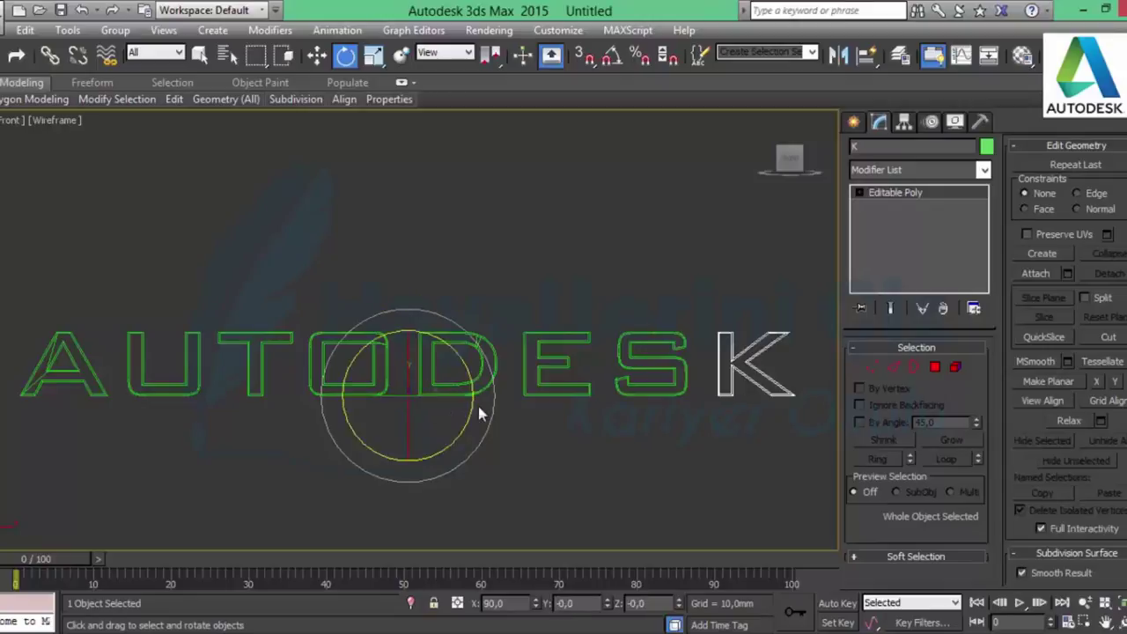
key("w")
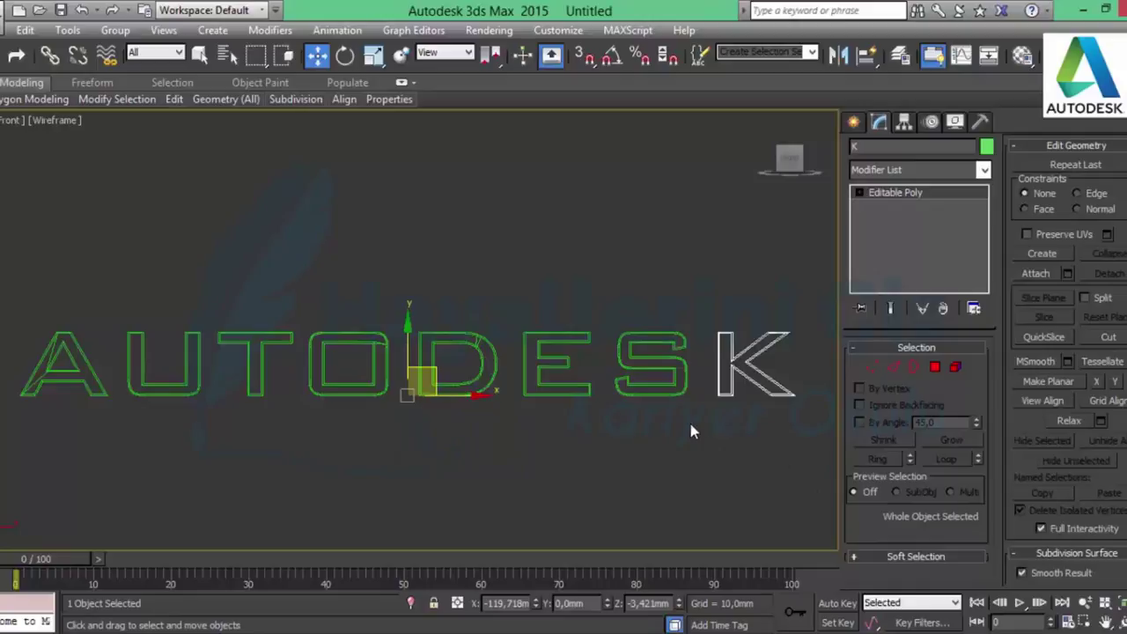
- With Affect Pivot Only, select all eight letters and center each pivot to its object
left_click(907, 124)
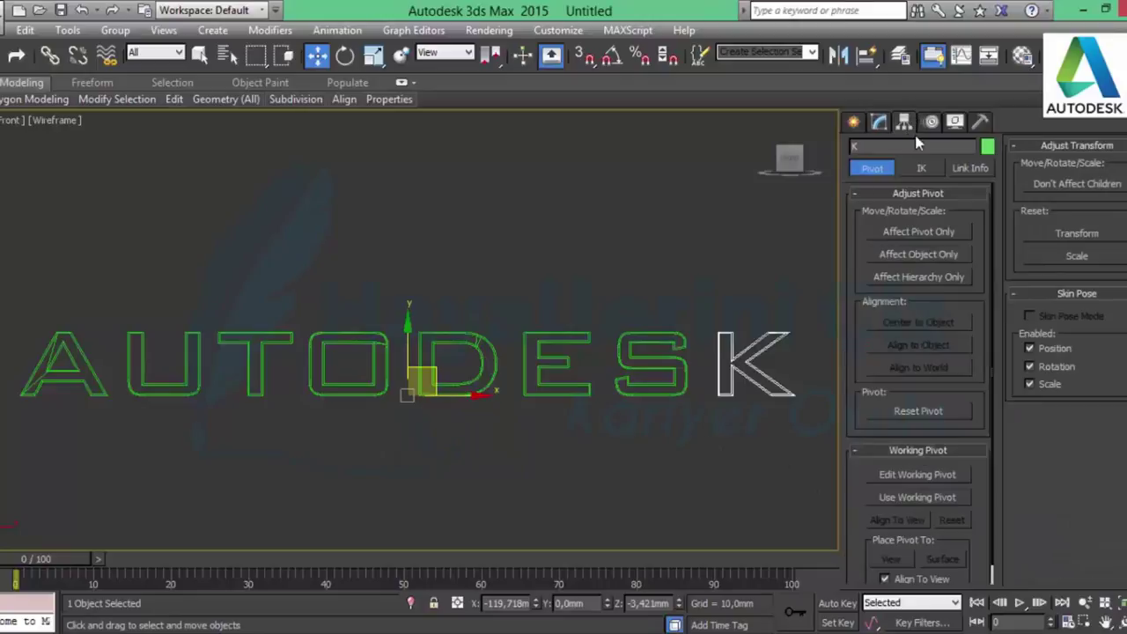
left_click(918, 233)
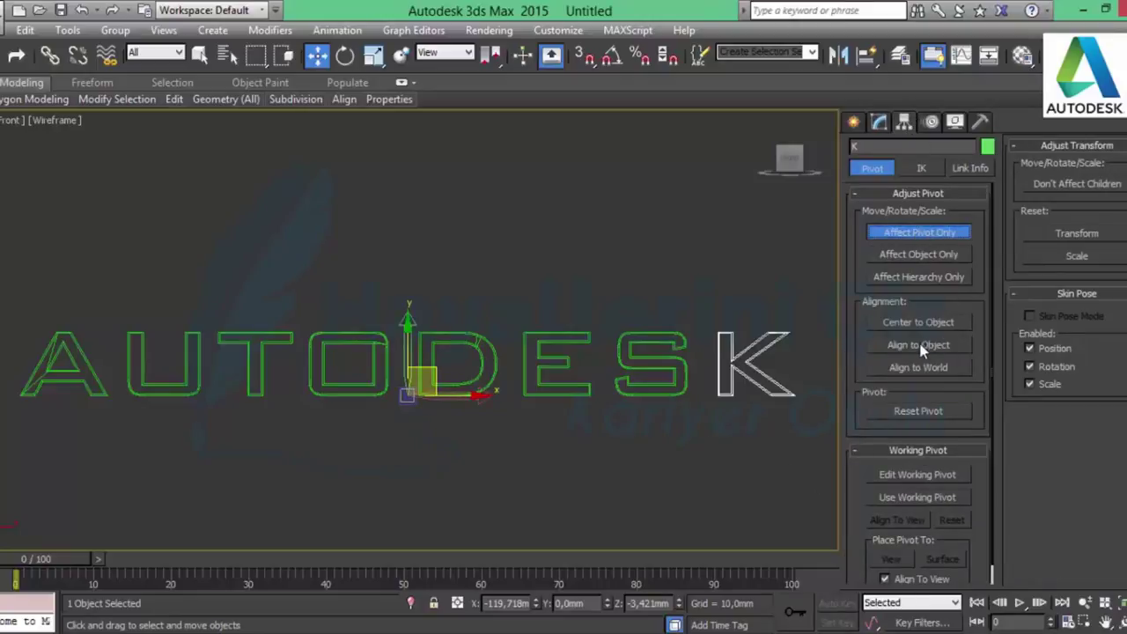
left_click_drag(24, 340, 815, 475)
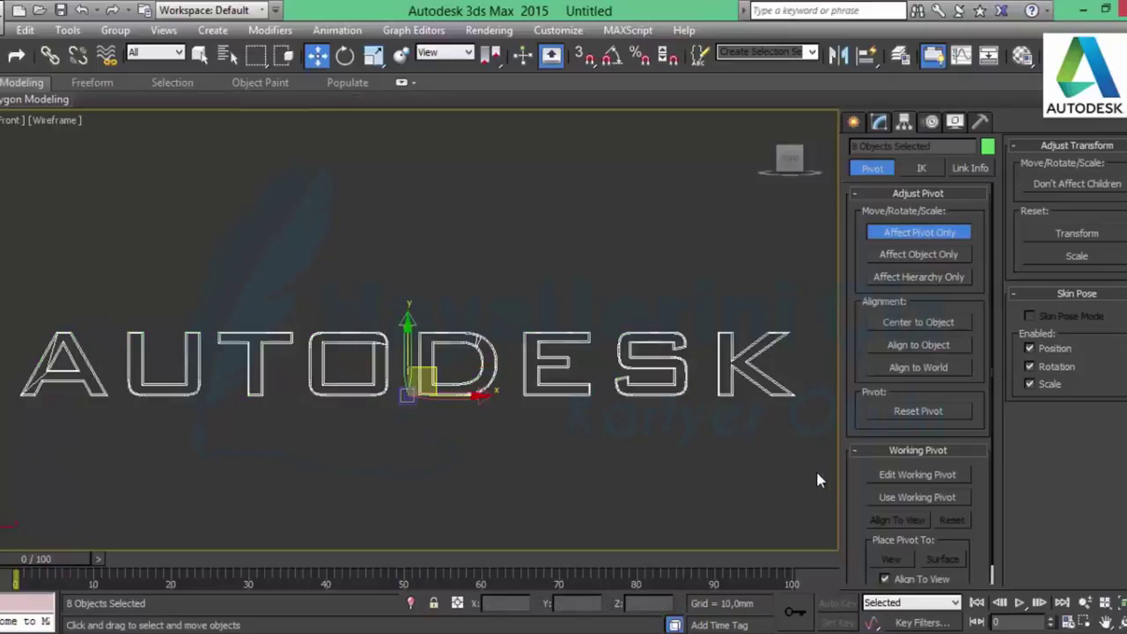
left_click(941, 326)
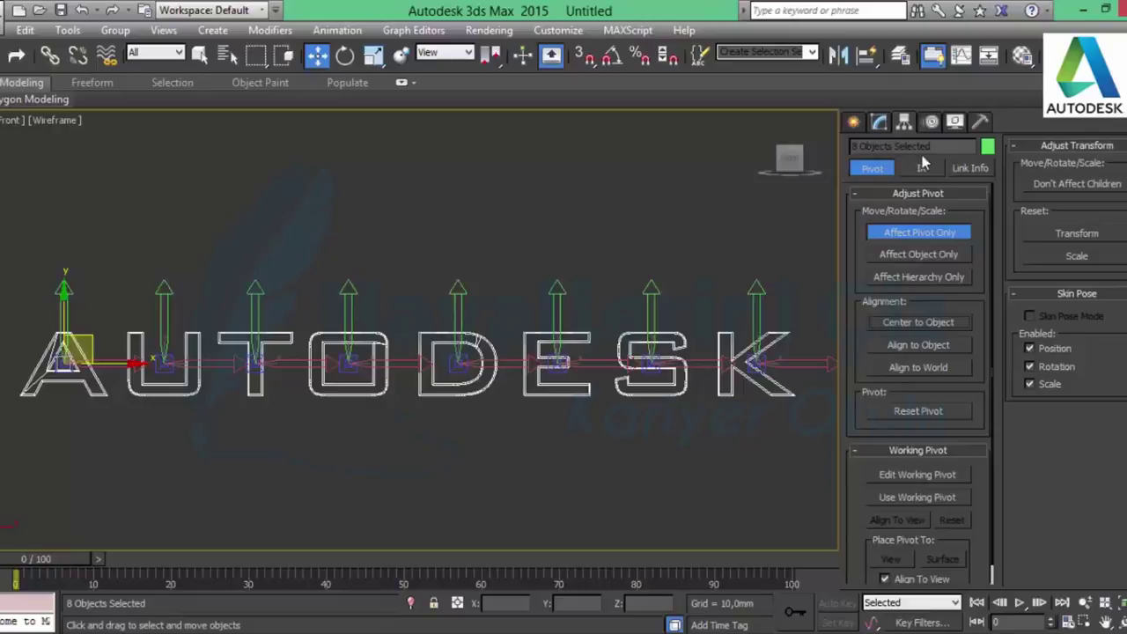
left_click(919, 232)
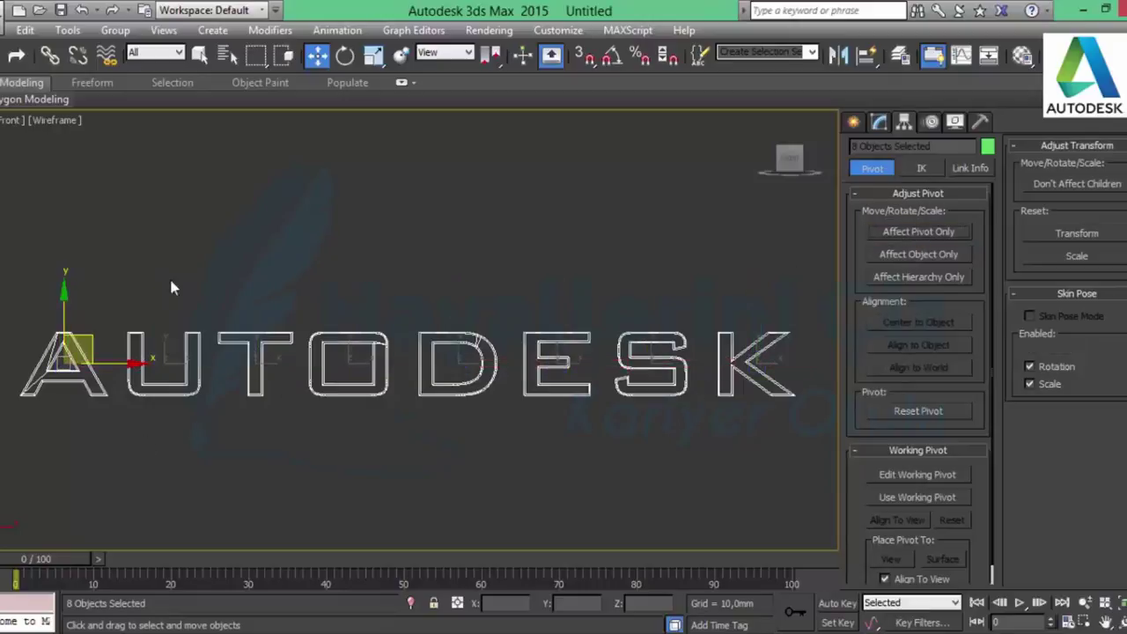
- Test-rotate the letters, then rotate their pivots about Y using Affect Pivot Only
left_click(345, 56)
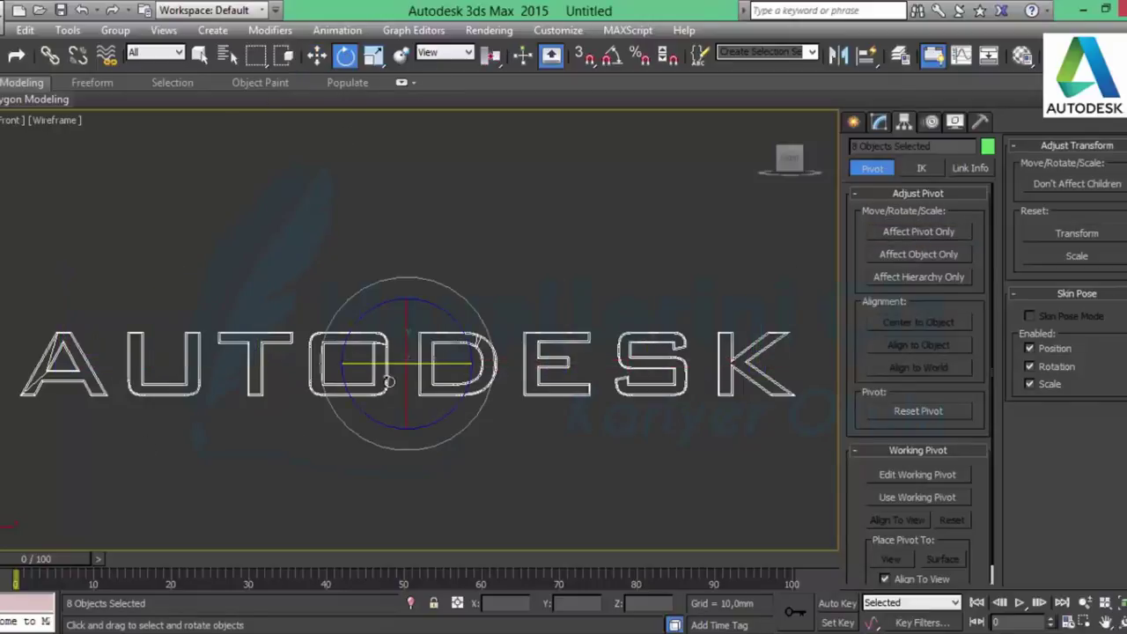
left_click_drag(384, 361, 417, 361)
left_click(946, 232)
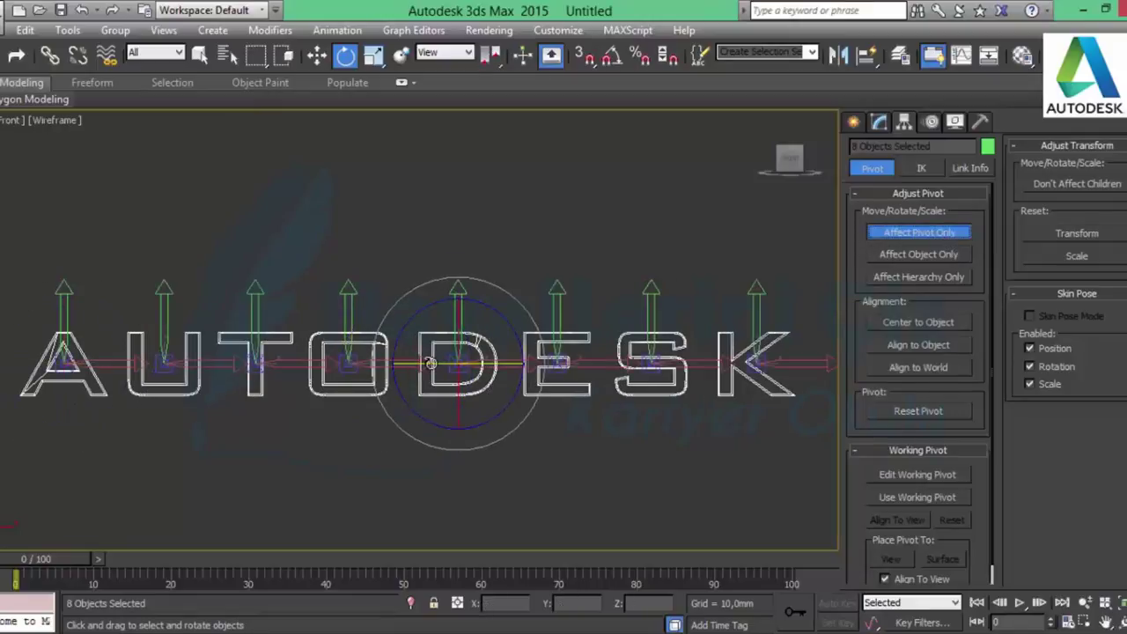
left_click_drag(432, 364, 458, 364)
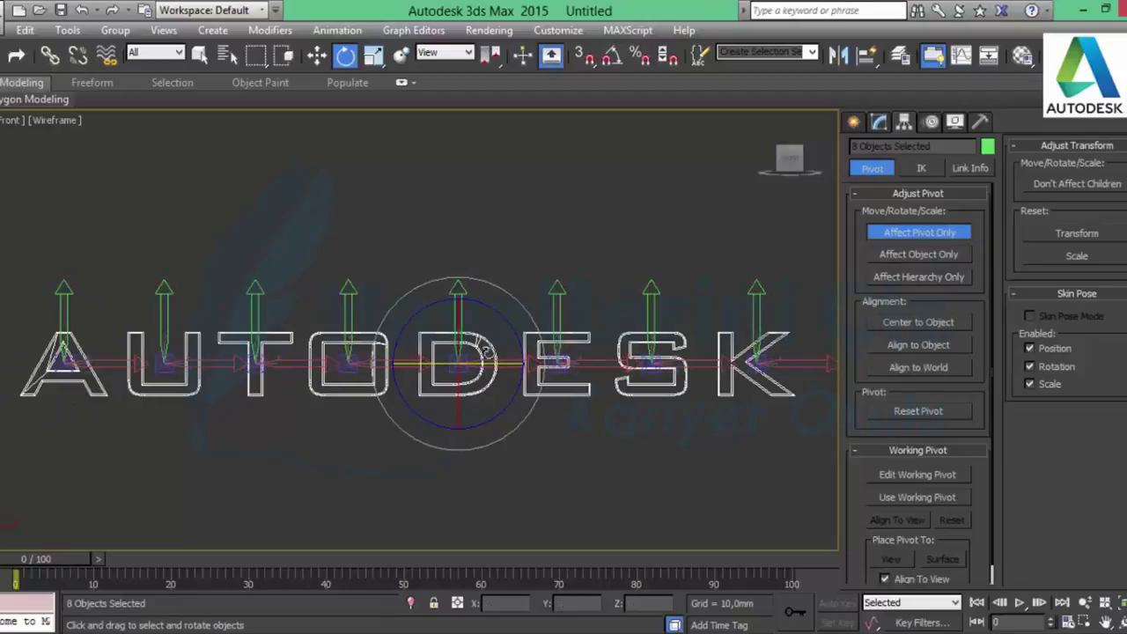
left_click(903, 235)
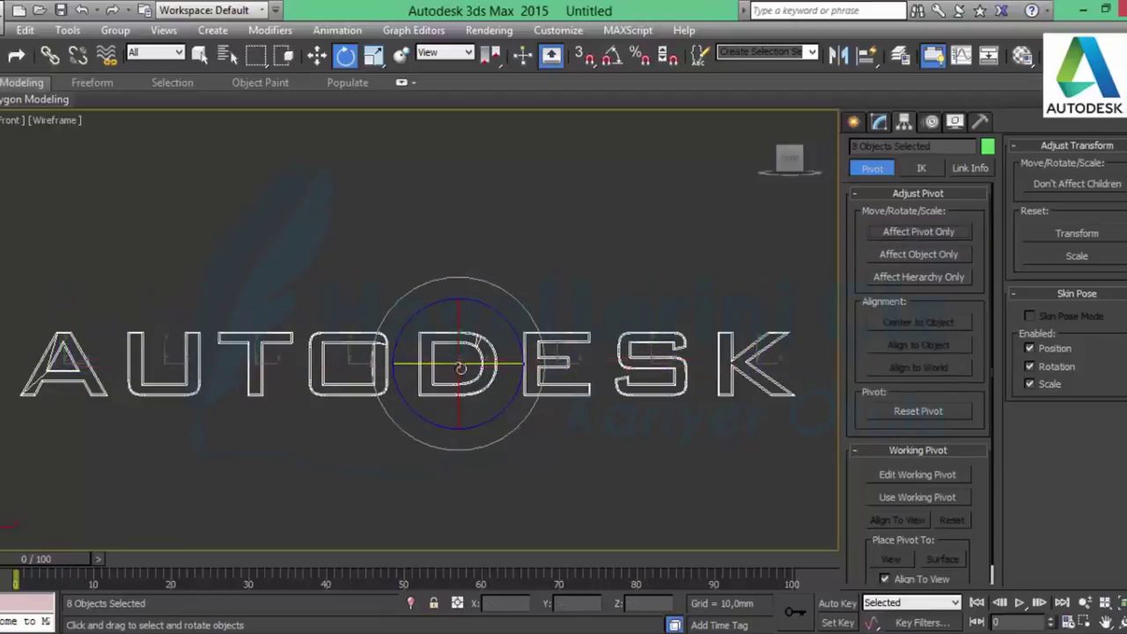
left_click(853, 121)
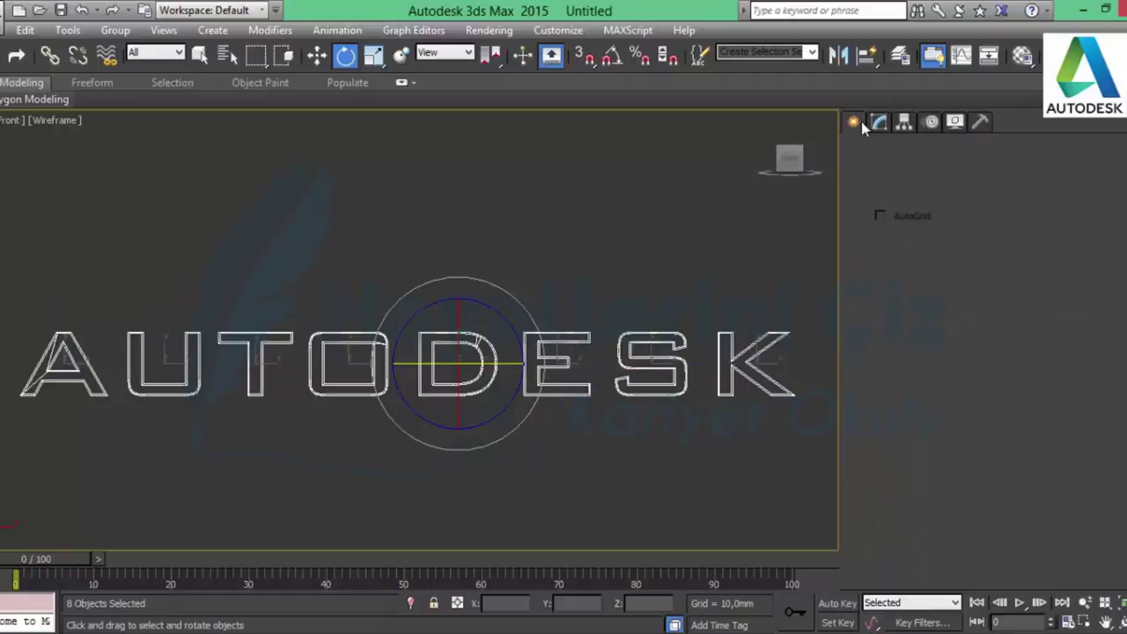
- In the maximized Perspective view, rotate the letter A about its own centre and back
left_click(547, 518)
key("alt+w")
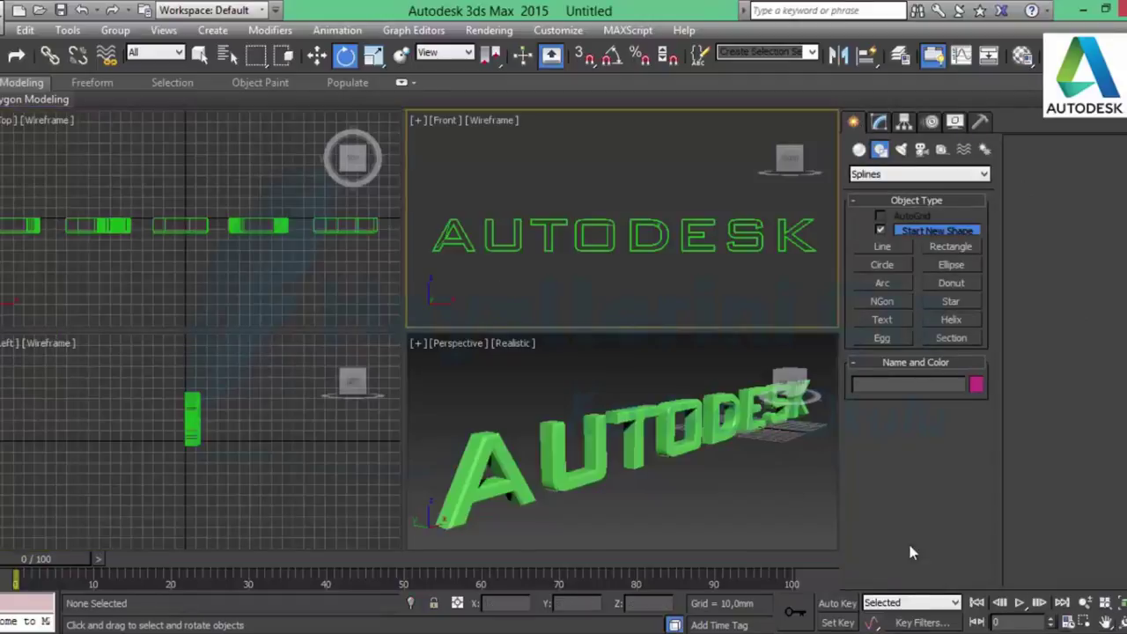
left_click(736, 438)
left_click(1120, 623)
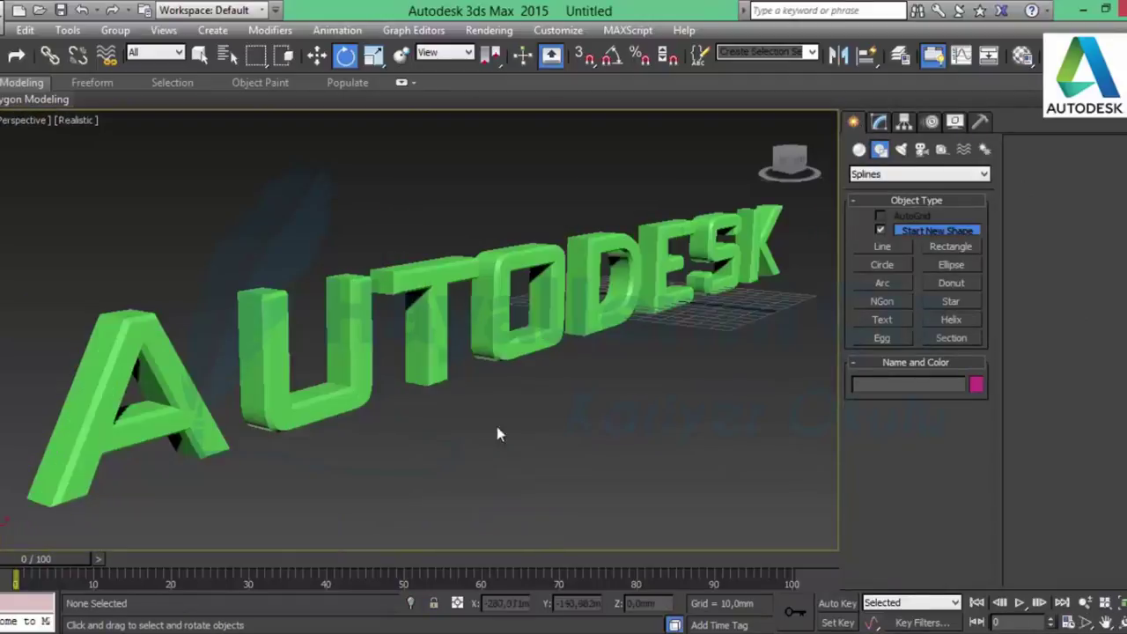
left_click(195, 394)
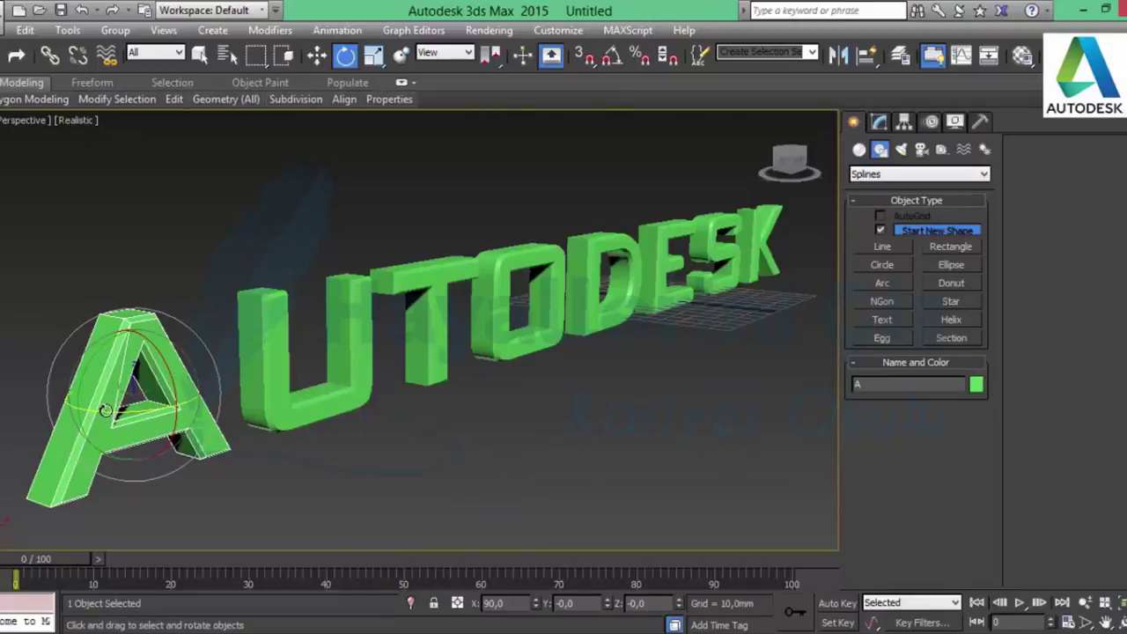
mouse_move(105, 410)
left_mouse_down()
mouse_move(22, 359)
mouse_move(356, 411)
mouse_move(306, 440)
left_mouse_up()
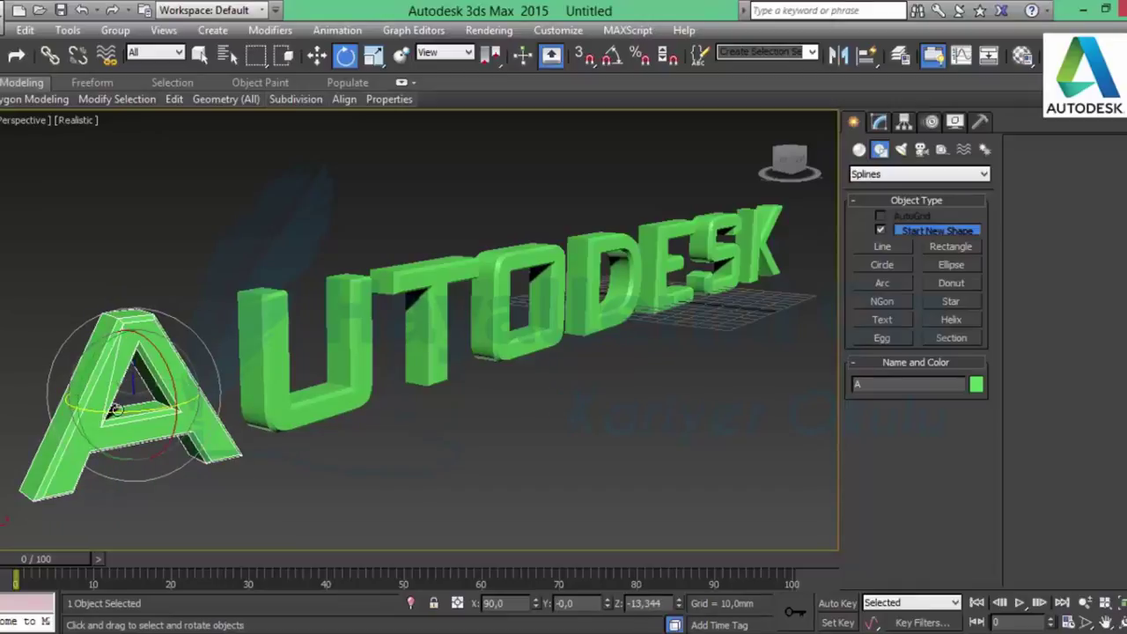
left_click_drag(117, 409, 132, 392)
- Invert the selection, spin the other letters about their own pivots, then face them front again
key("ctrl+i")
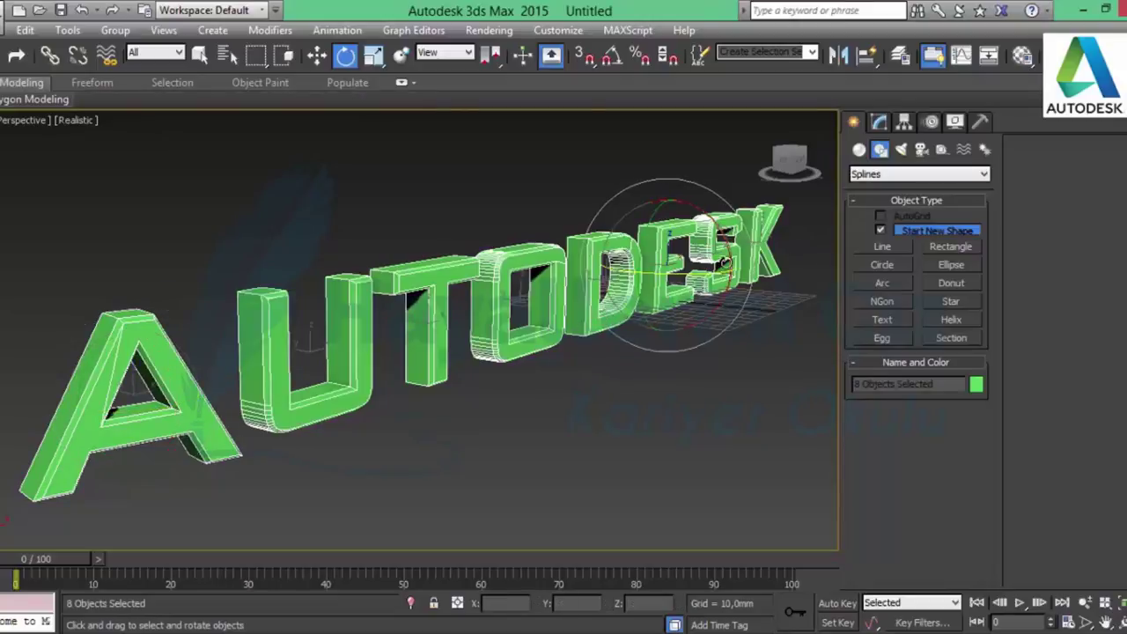
mouse_move(671, 280)
left_mouse_down()
mouse_move(775, 262)
mouse_move(762, 231)
left_mouse_up()
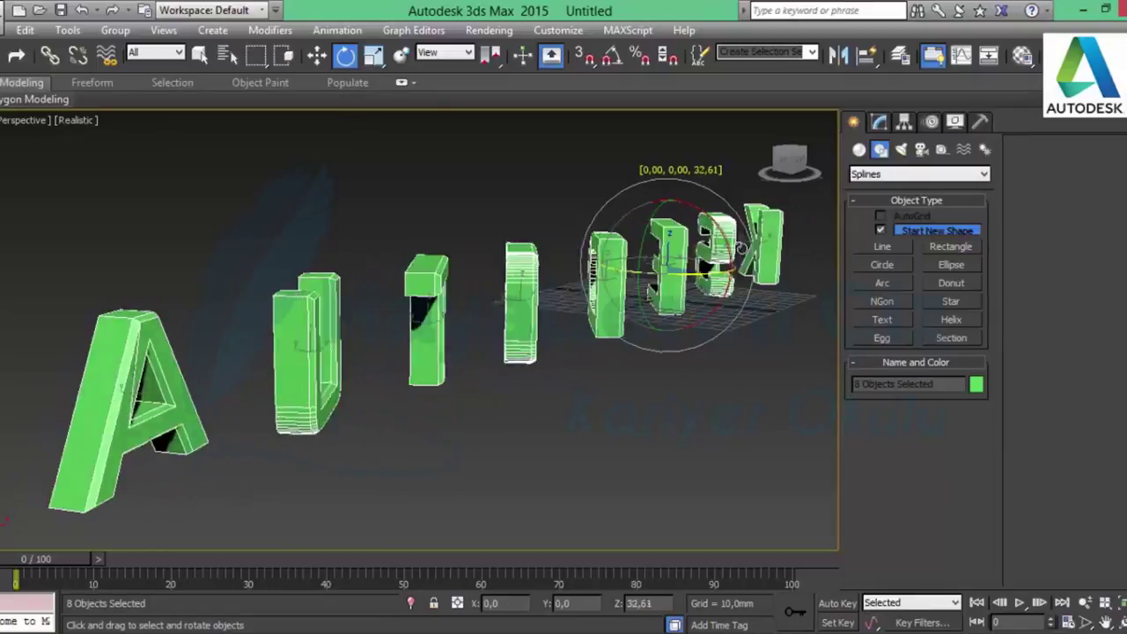
mouse_move(762, 231)
left_mouse_down()
mouse_move(528, 262)
mouse_move(686, 256)
left_mouse_up()
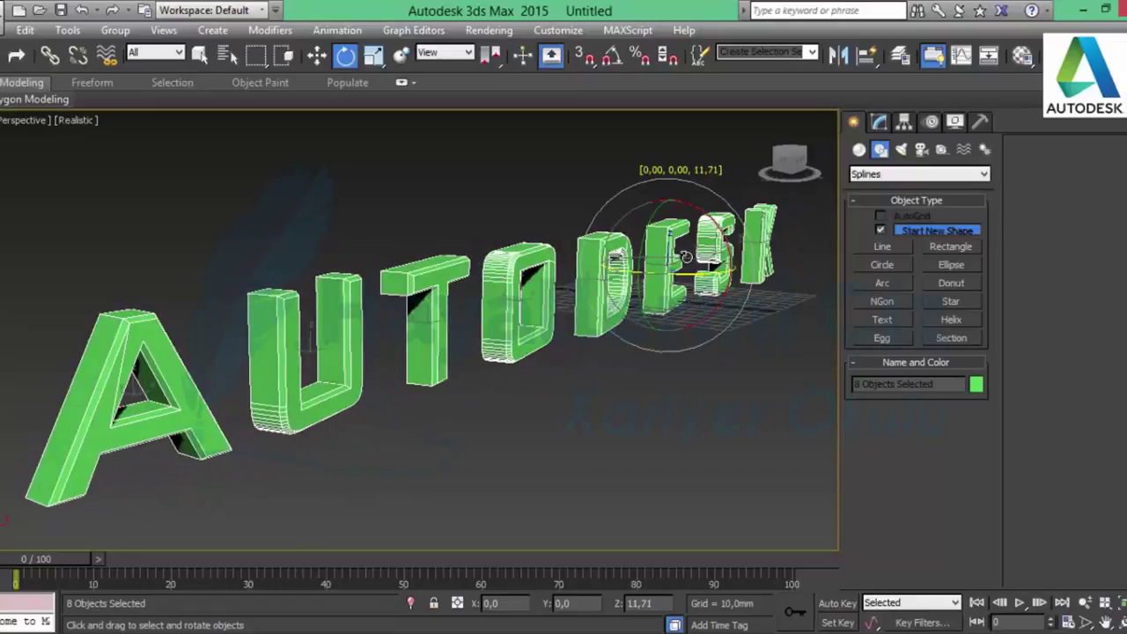
left_click_drag(686, 257, 715, 259)
left_click_drag(686, 270, 667, 265)
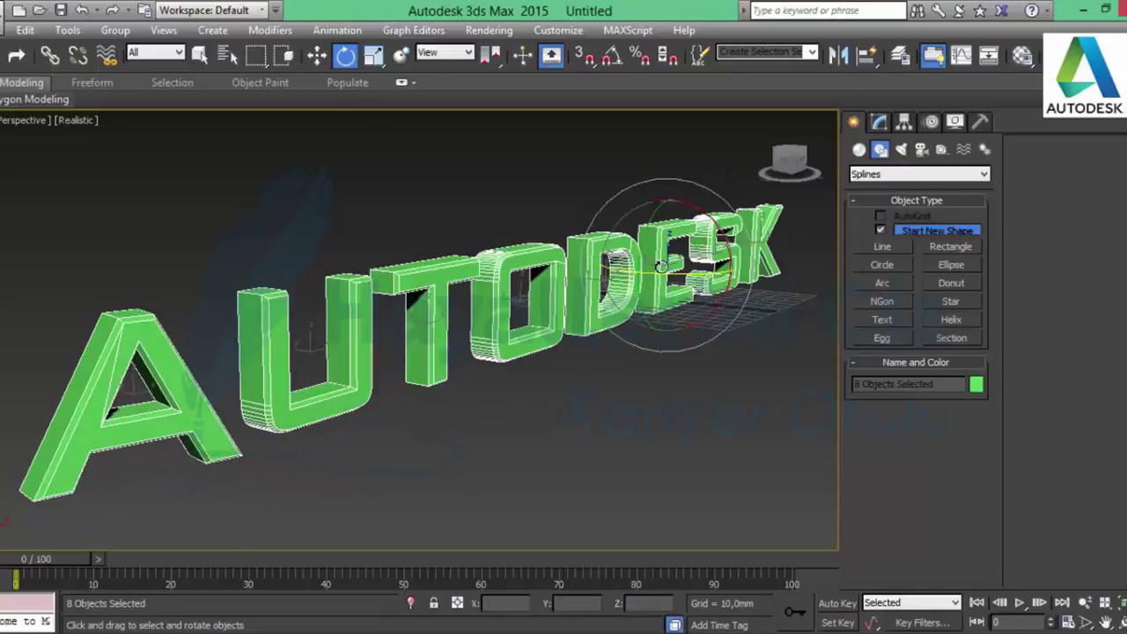
- Select the letter A in the Top view and reset its Z and X rotation to zero
key("alt+w")
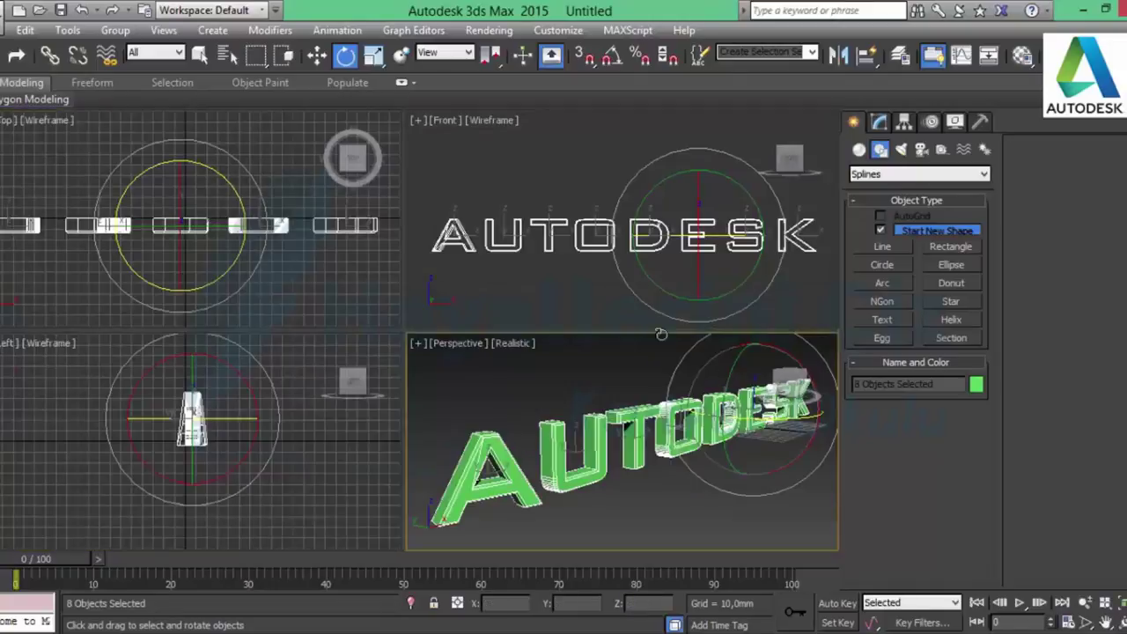
right_click(500, 245)
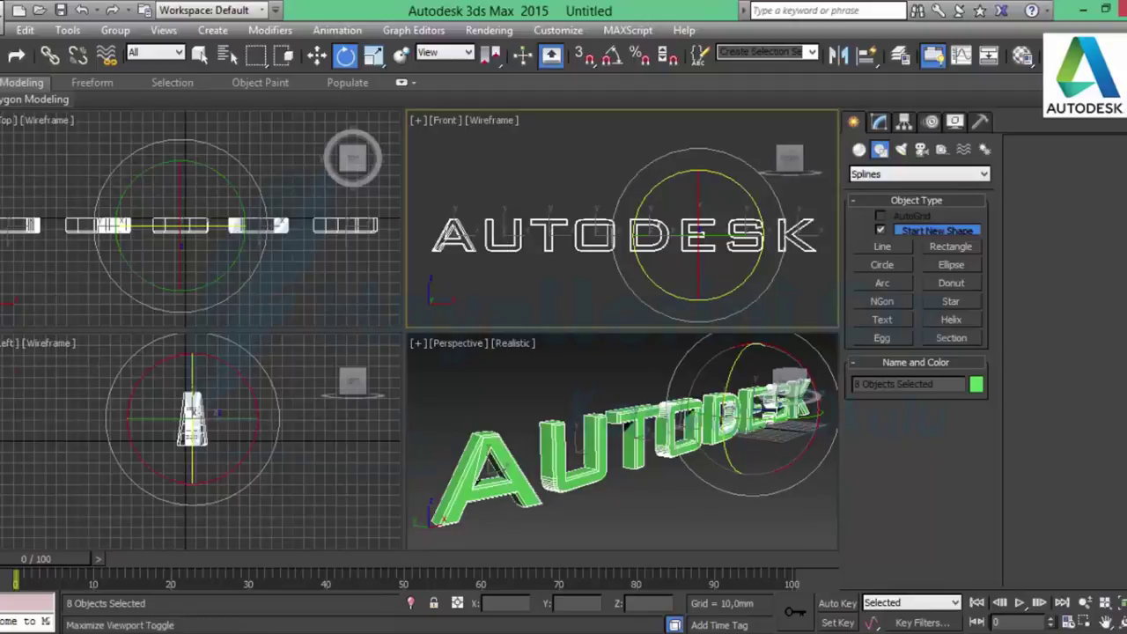
right_click(138, 215)
left_click_drag(138, 235, 134, 254)
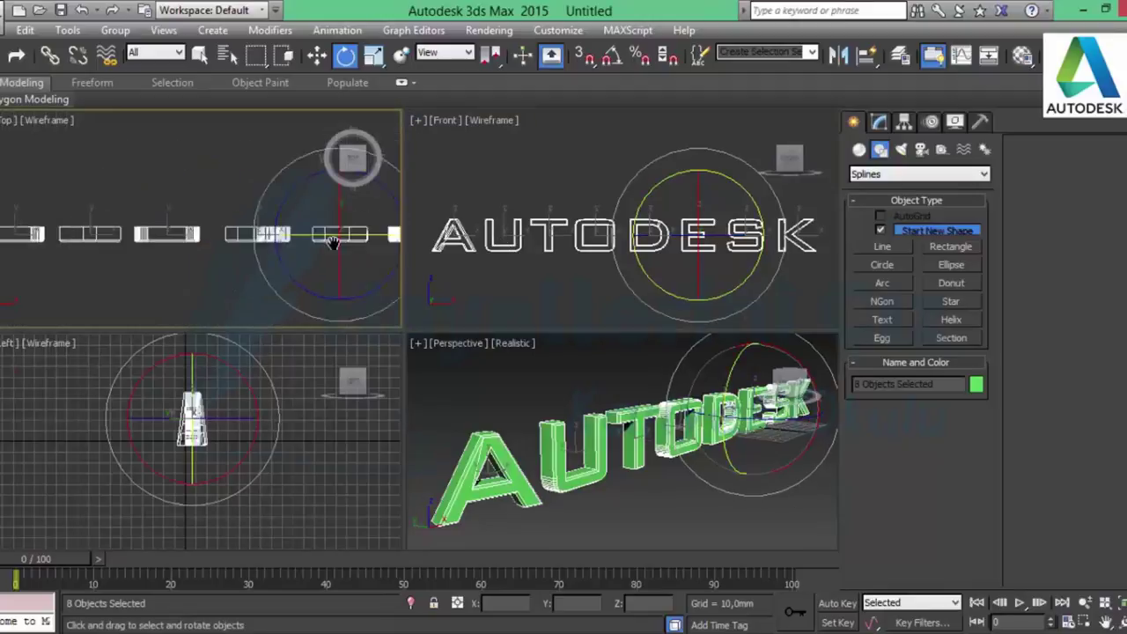
left_click(235, 241)
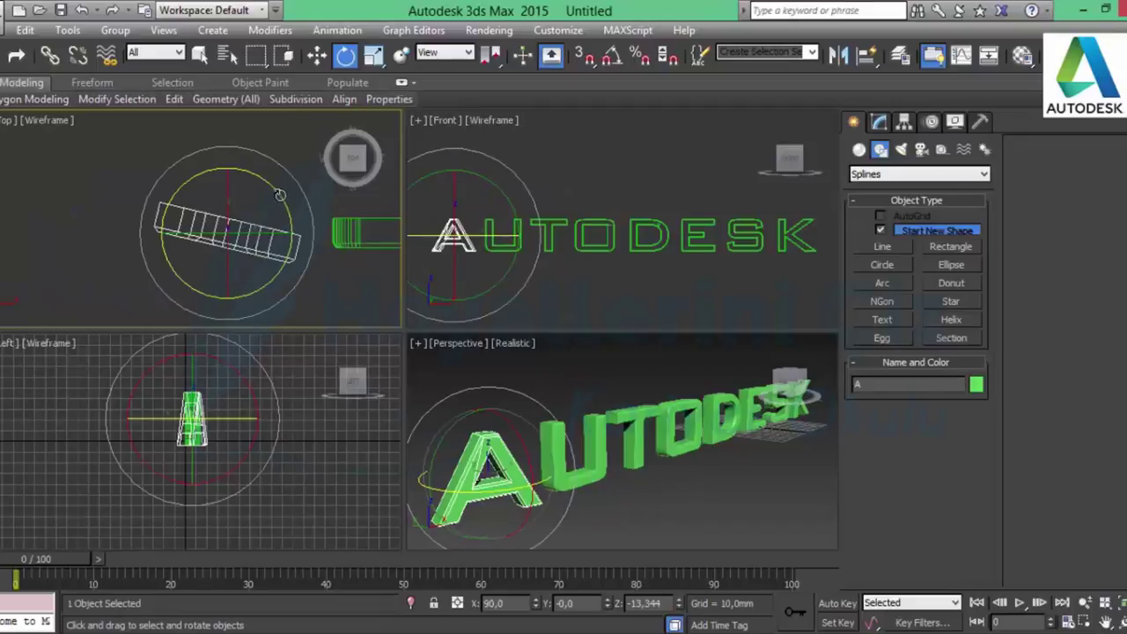
left_click_drag(279, 195, 274, 169)
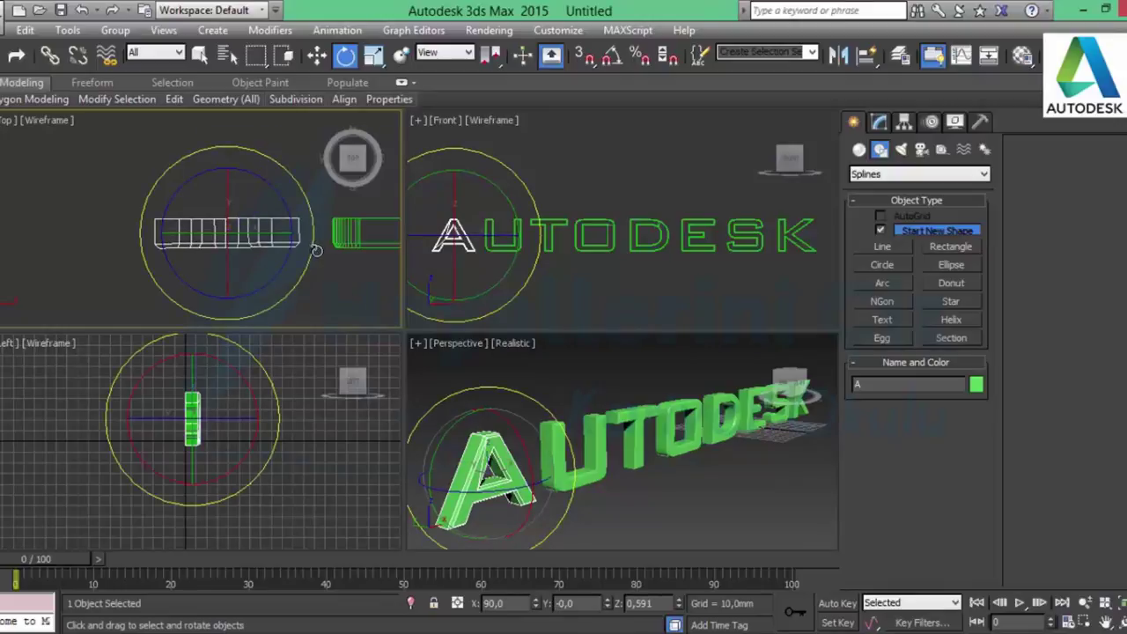
double_click(642, 603)
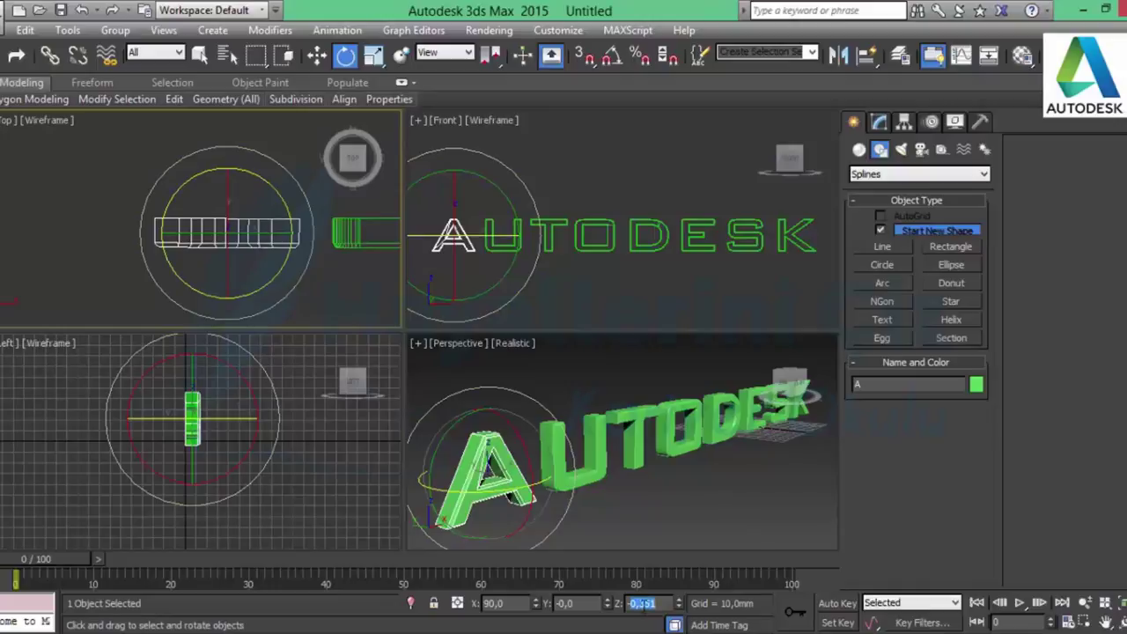
right_click(679, 608)
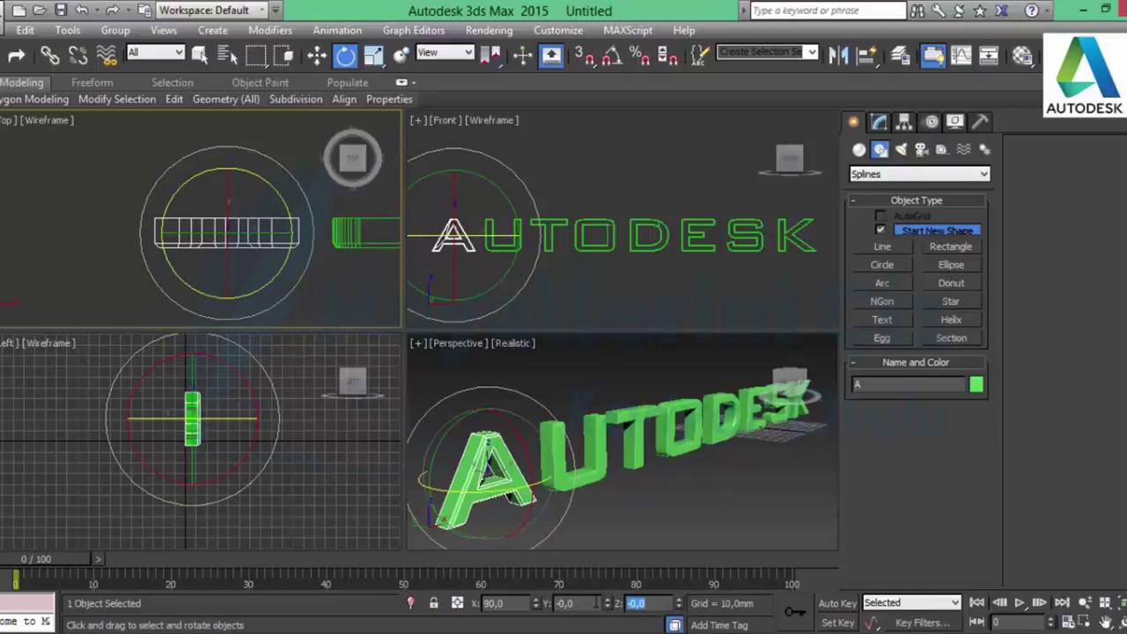
right_click(535, 608)
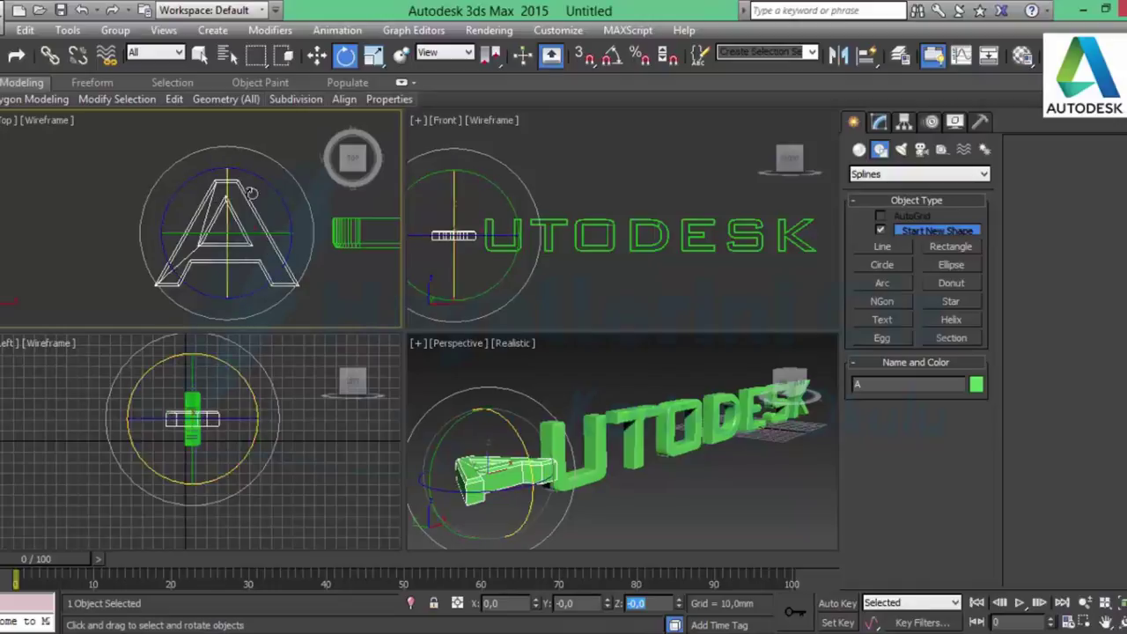
- Set angle snap to 90° and rotate A upright by 90 degrees, then deselect it
right_click(612, 55)
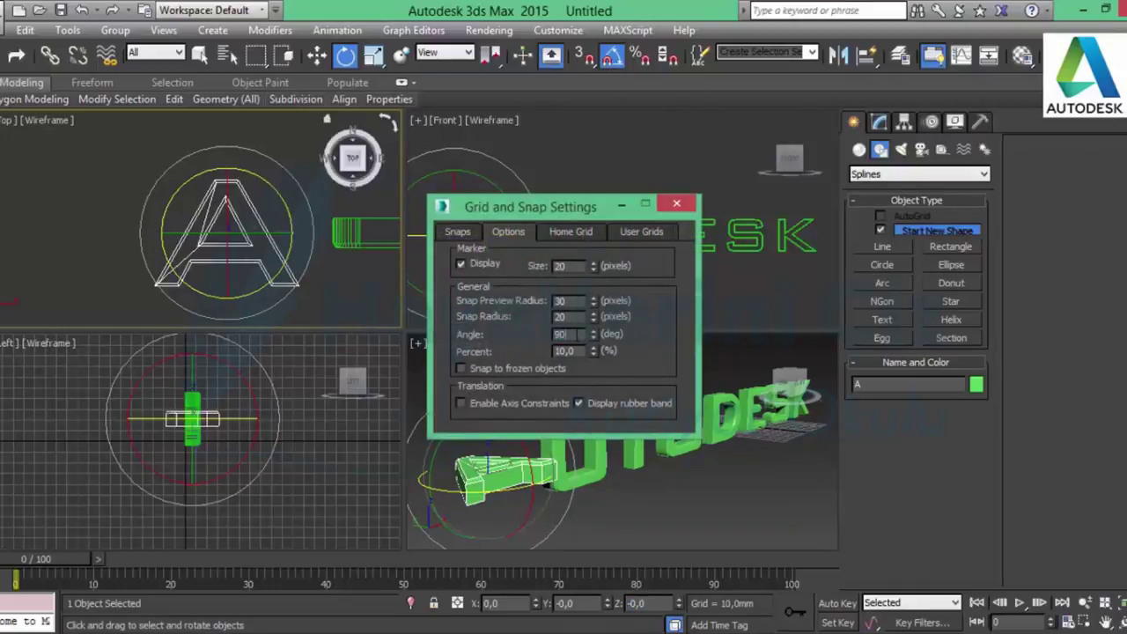
left_click(676, 203)
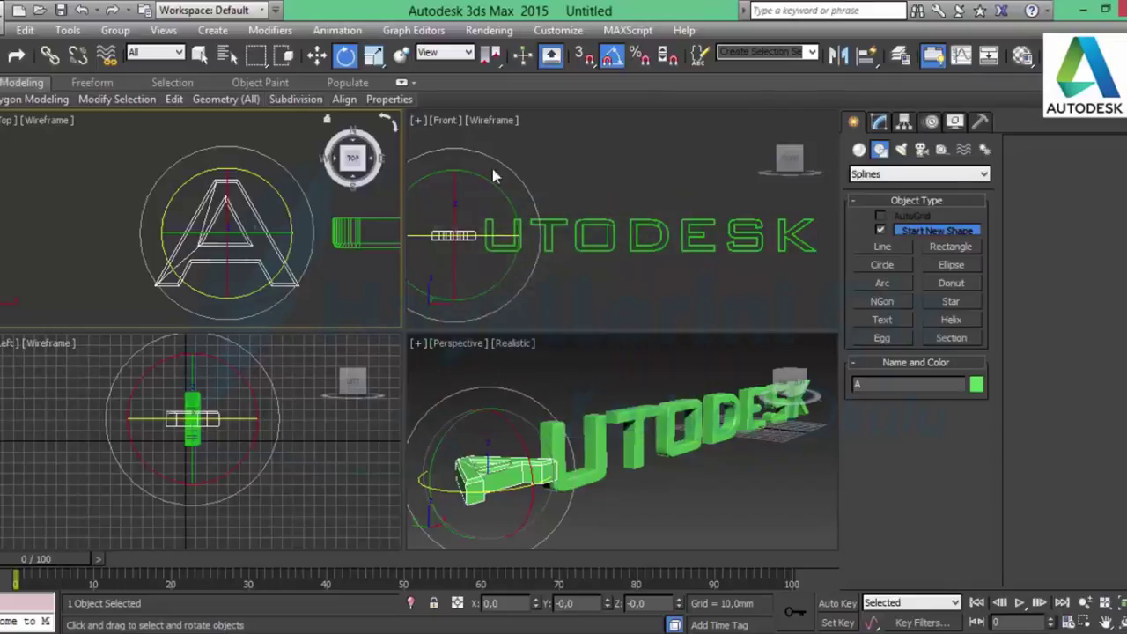
left_click_drag(225, 215, 227, 209)
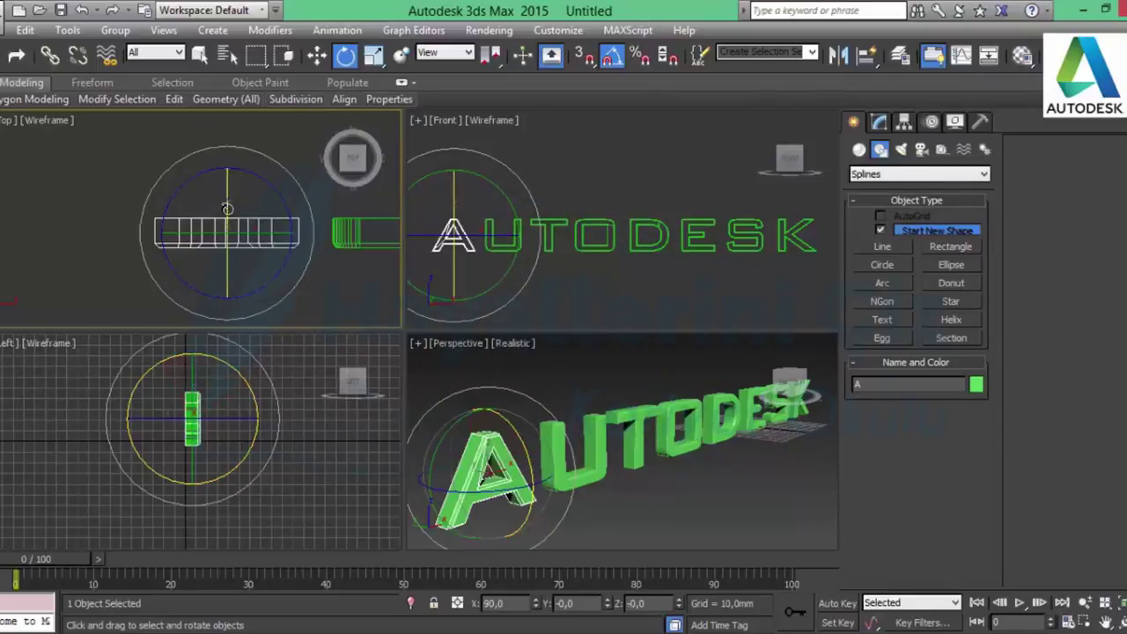
right_click(535, 246)
key("w")
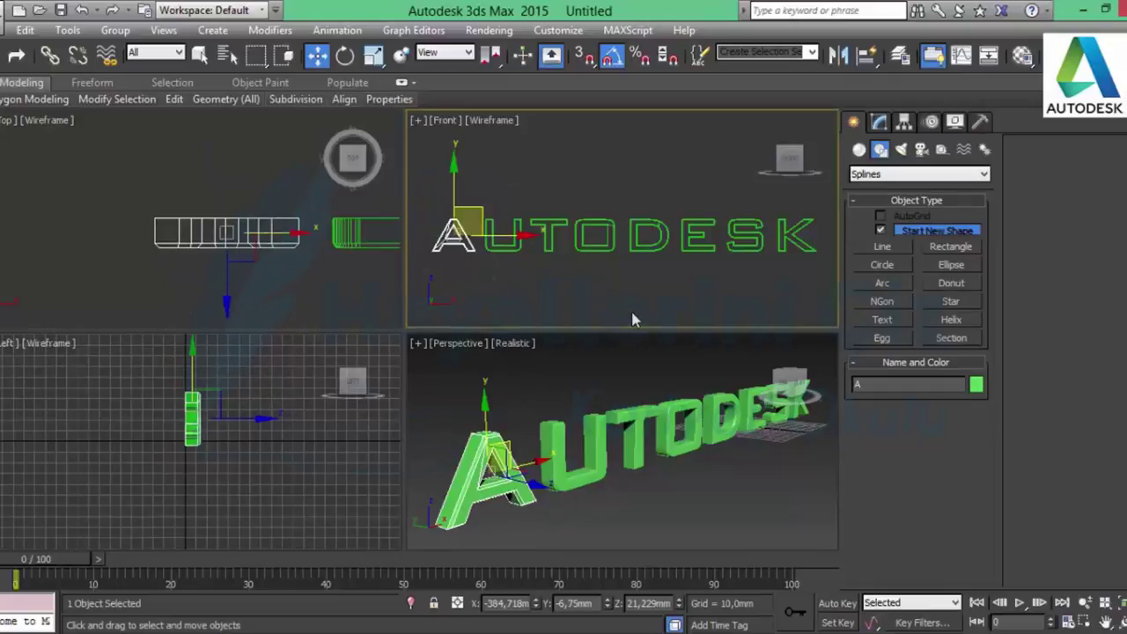
left_click(631, 321)
left_click(650, 500)
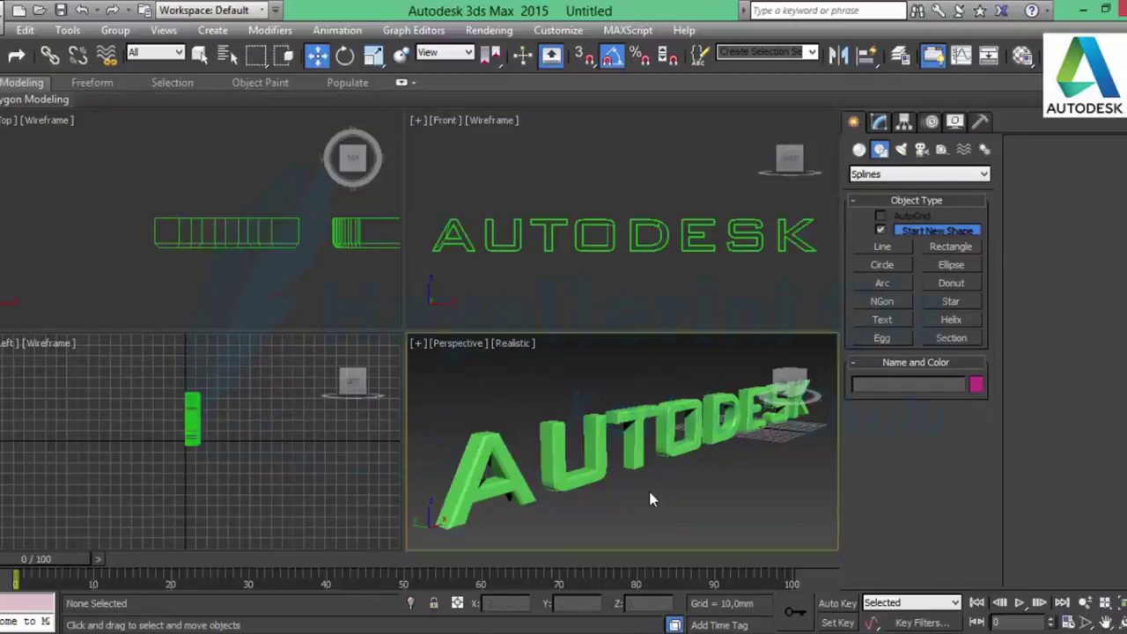
- In Render Setup, assign NVIDIA mental ray as the production renderer, then close the dialog
left_click(488, 30)
left_click(504, 72)
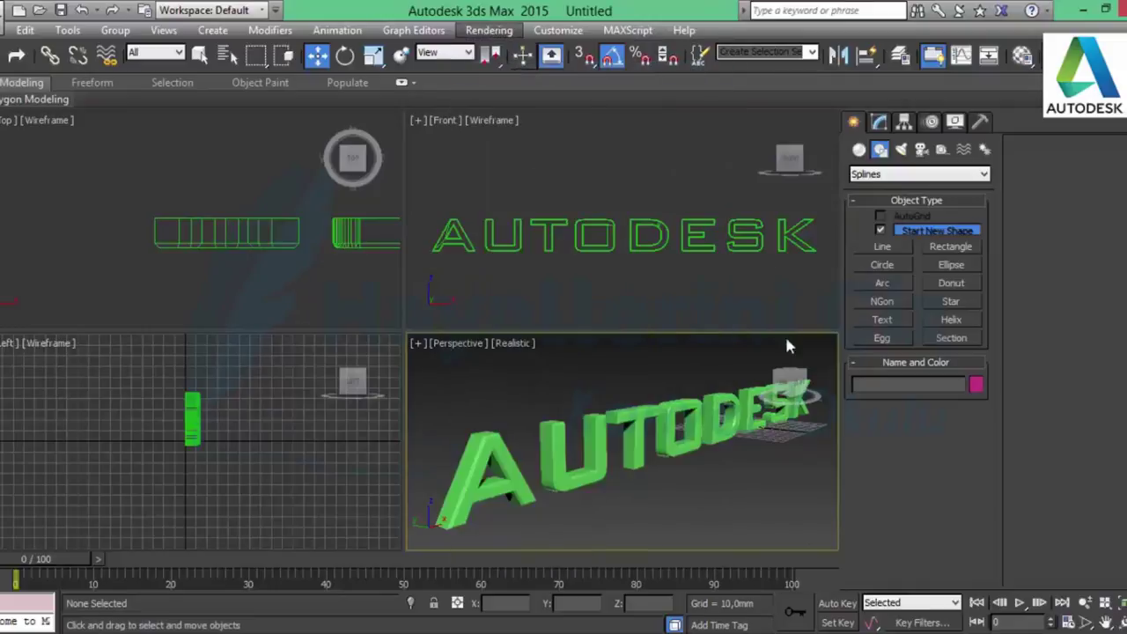
scroll(406, 512, "down", 3)
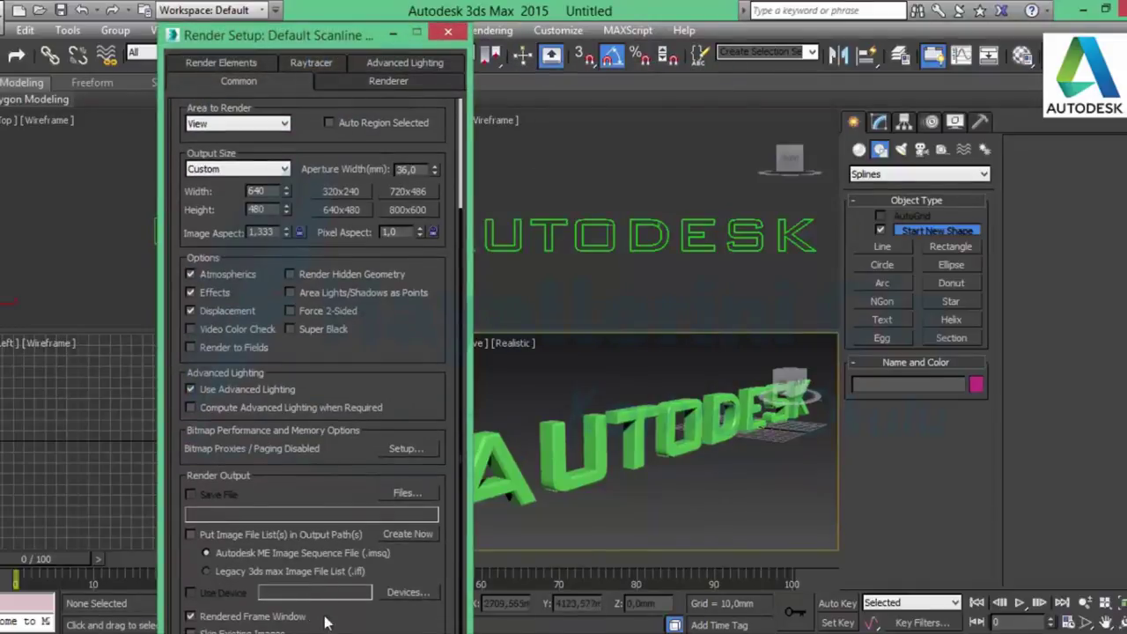
mouse_move(377, 26)
left_mouse_down()
mouse_move(361, 97)
mouse_move(424, 142)
mouse_move(389, 159)
left_mouse_up()
scroll(405, 423, "down", 1)
scroll(432, 476, "down", 2)
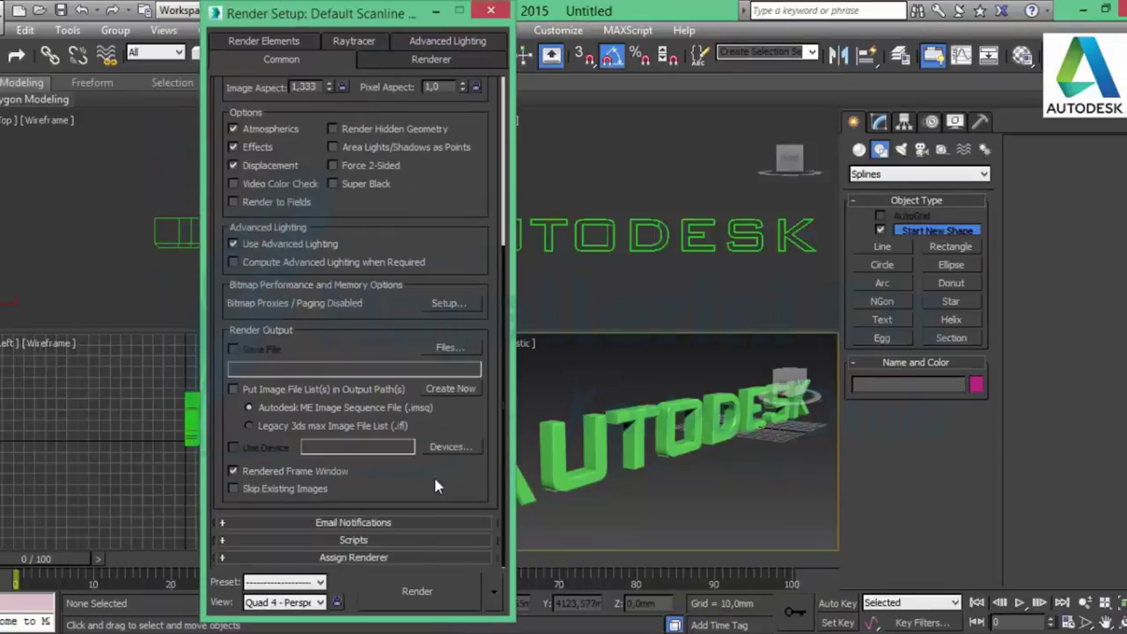
left_click(392, 557)
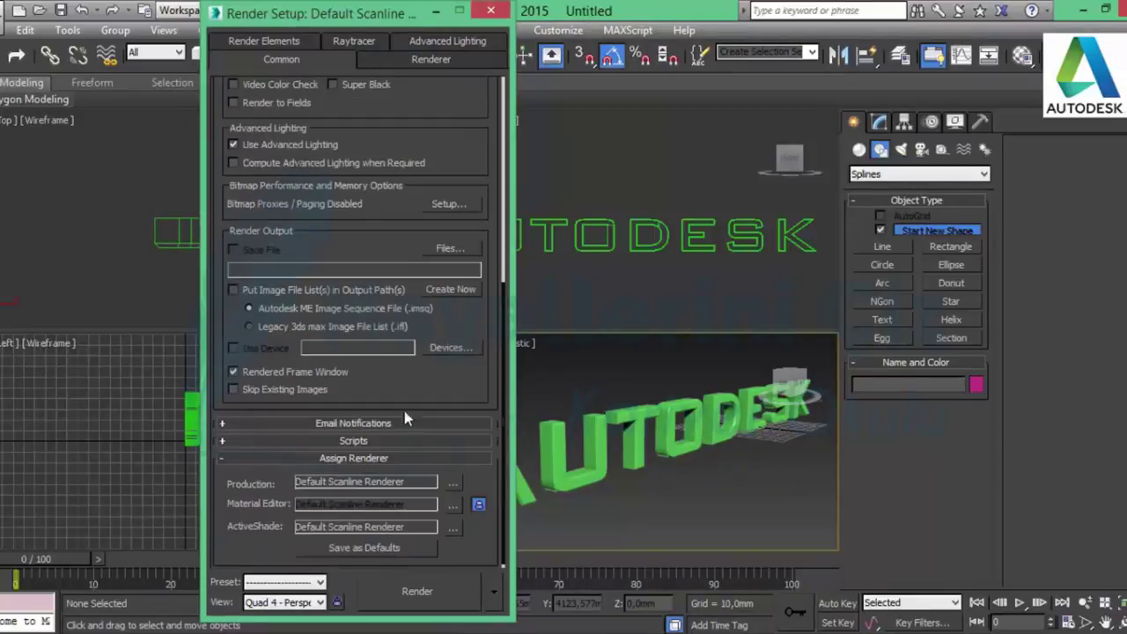
left_click(453, 486)
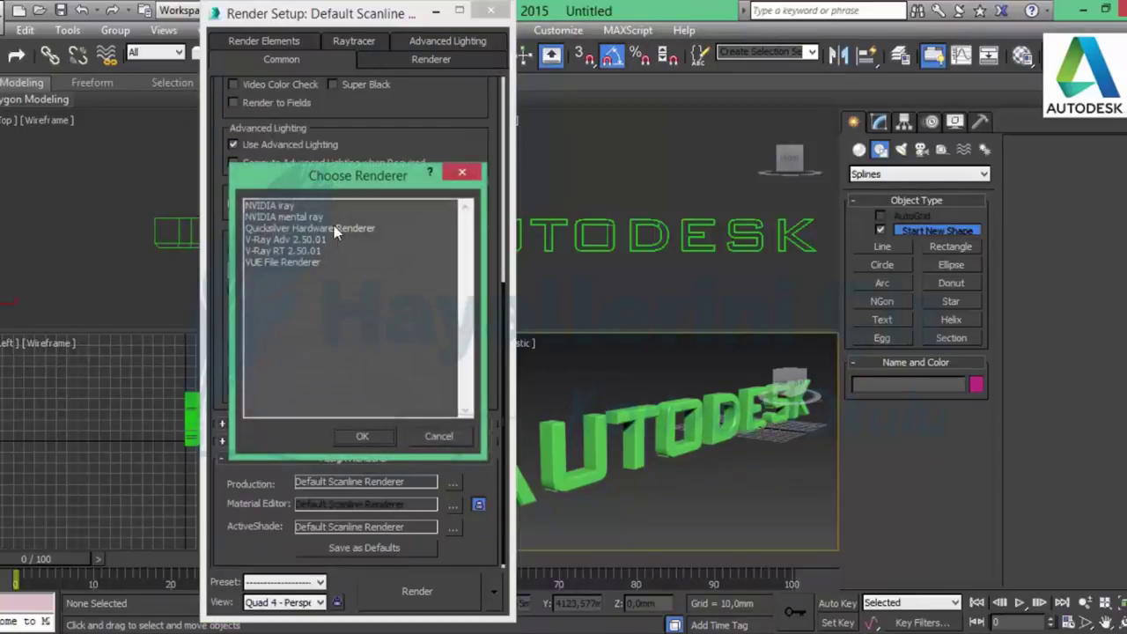
double_click(315, 217)
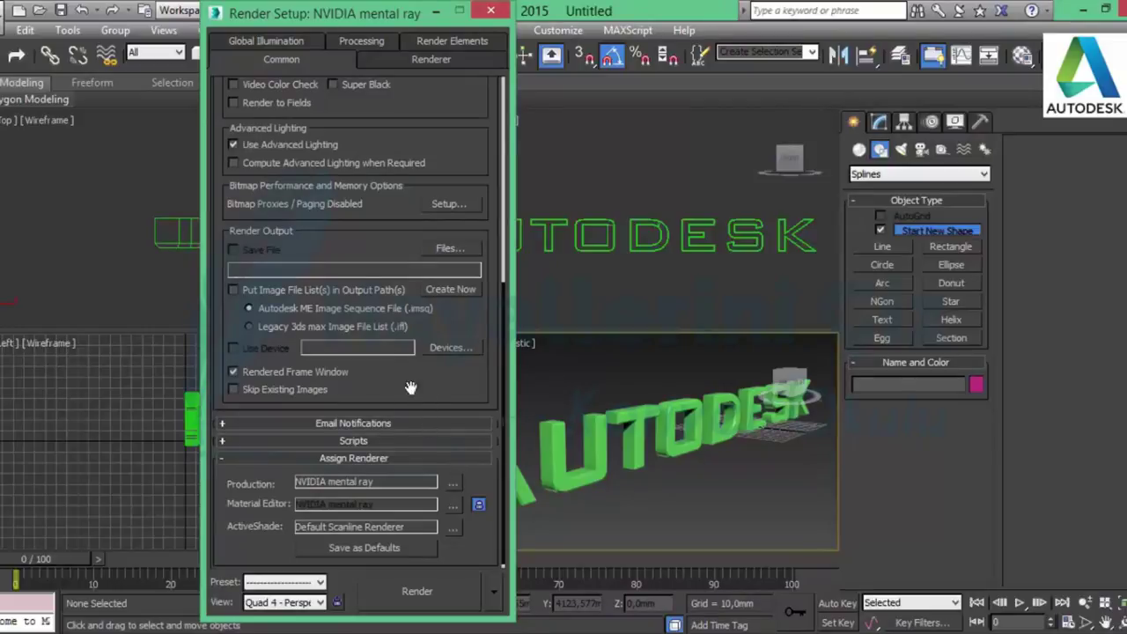
left_click(489, 20)
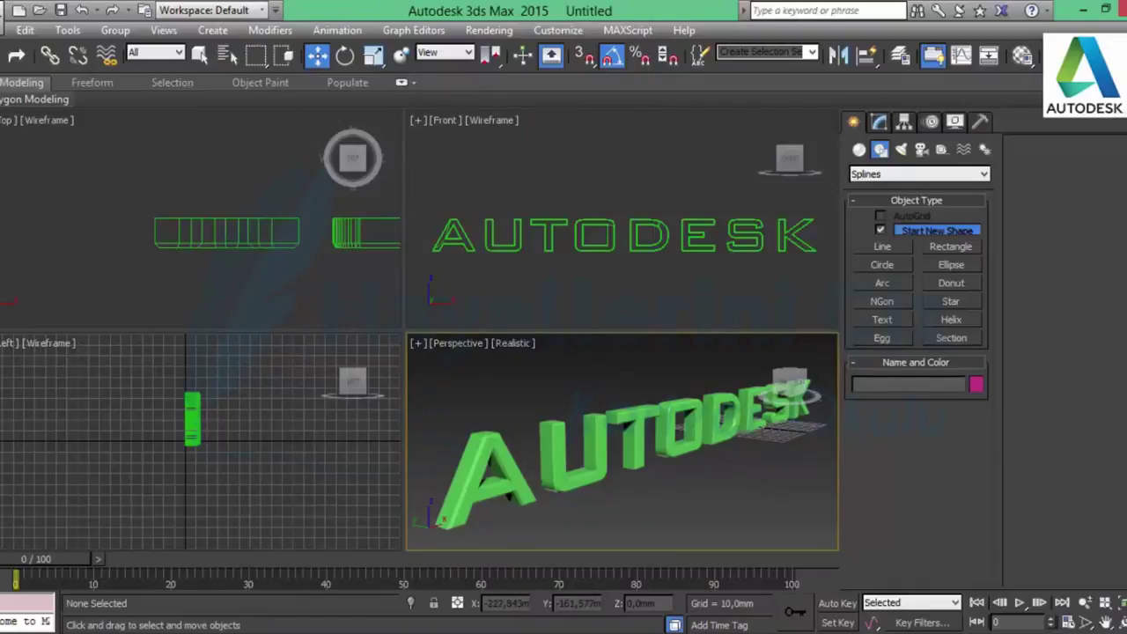
- Maximize the Perspective view and create an Arch & Design material from the Brushed Metal template
key("alt+w")
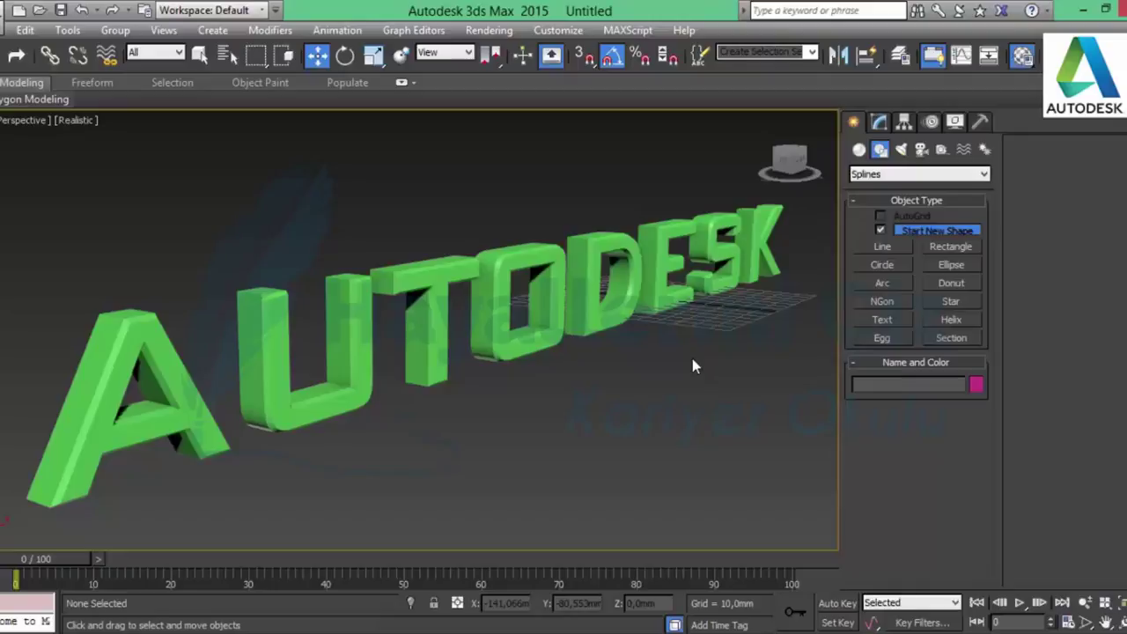
key("m")
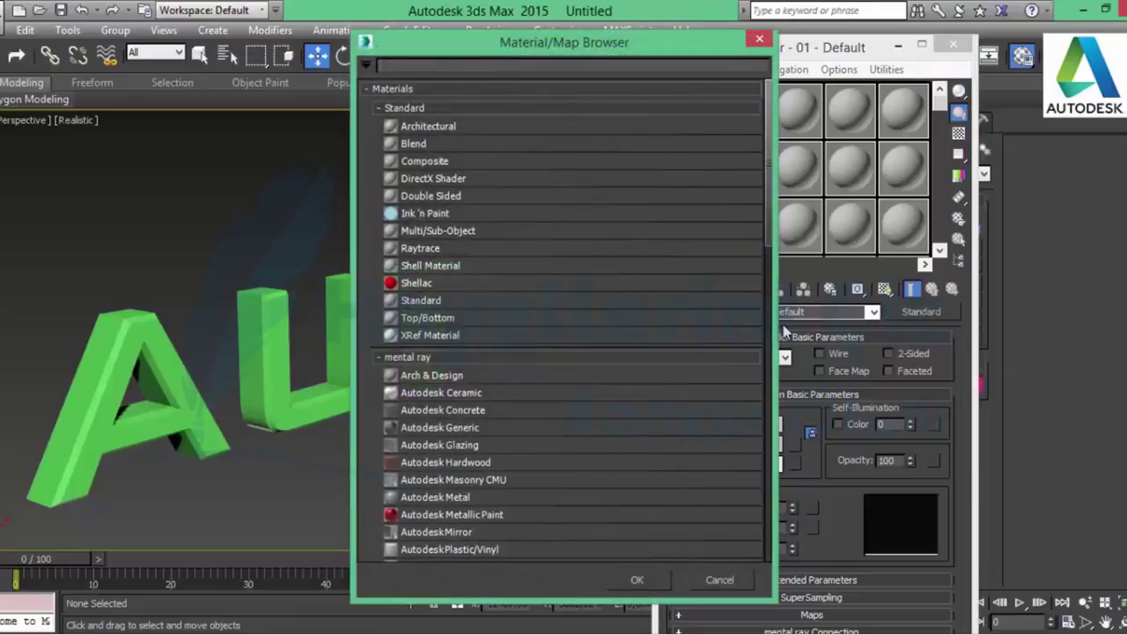
double_click(434, 375)
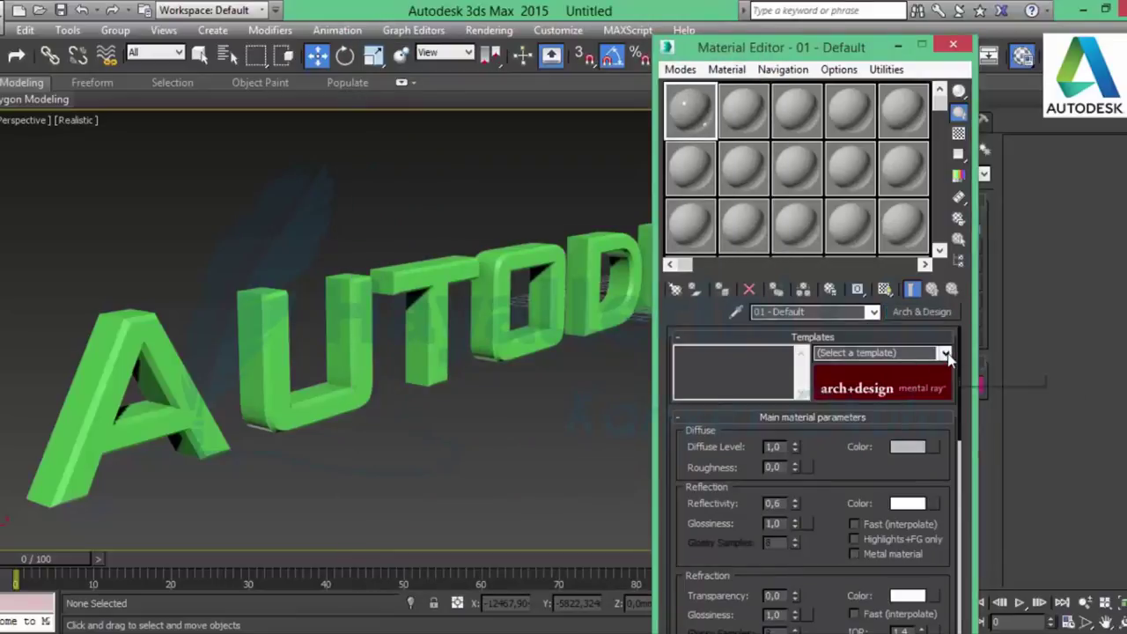
left_click(938, 352)
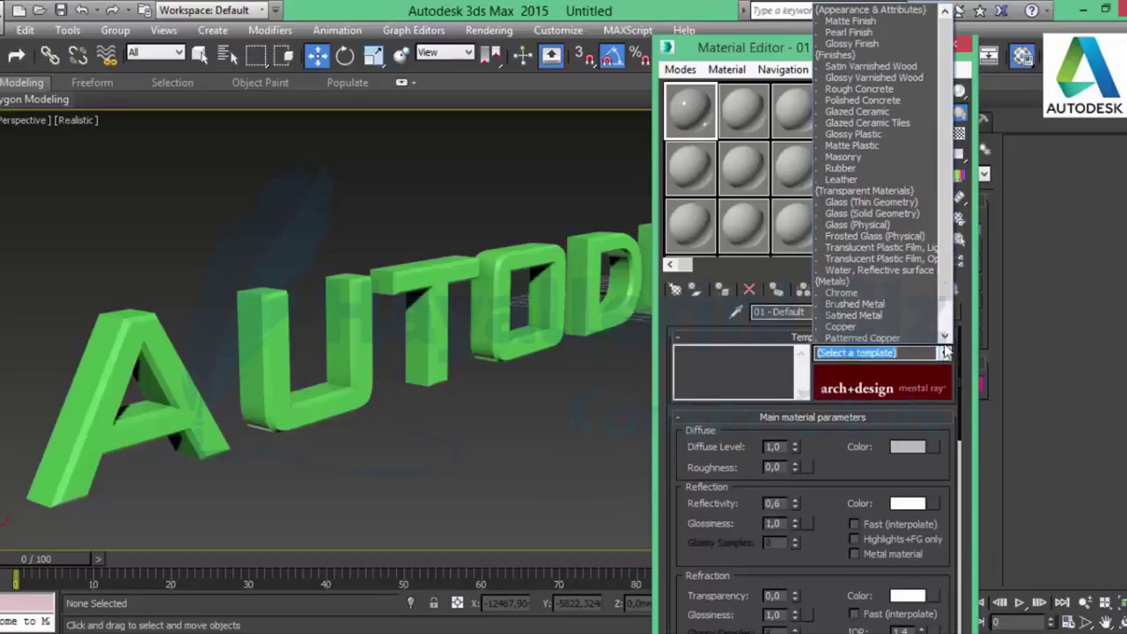
left_click(878, 305)
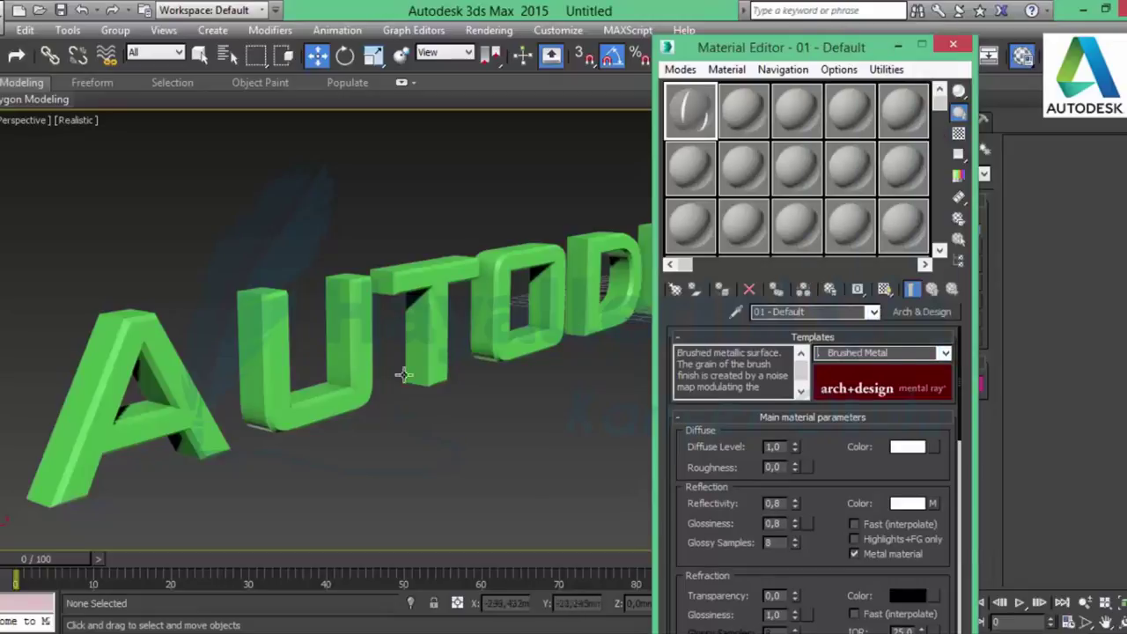
- Select all nine letters, assign the brushed-metal material to them, then deselect them
left_click(411, 444)
key("ctrl+a")
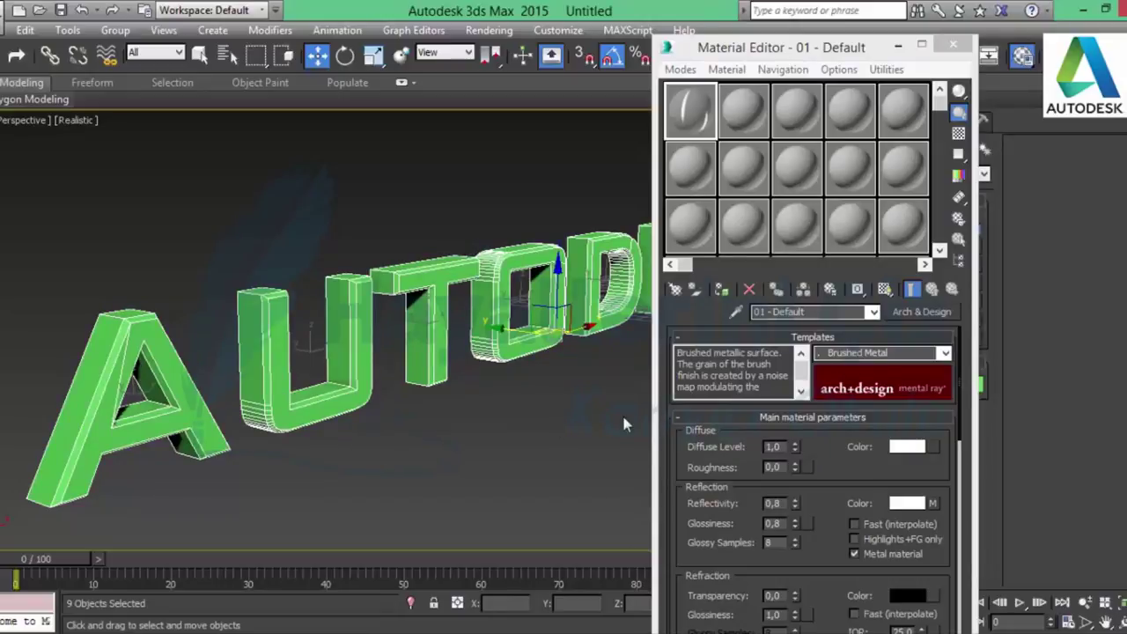
left_click(722, 291)
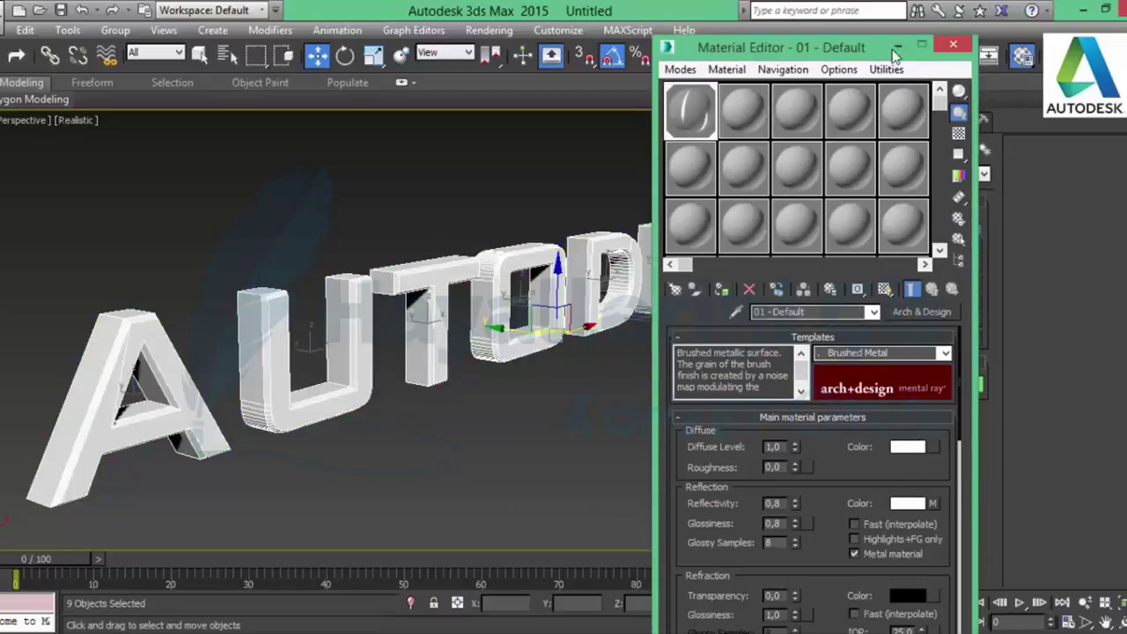
left_click(953, 44)
left_click(511, 404)
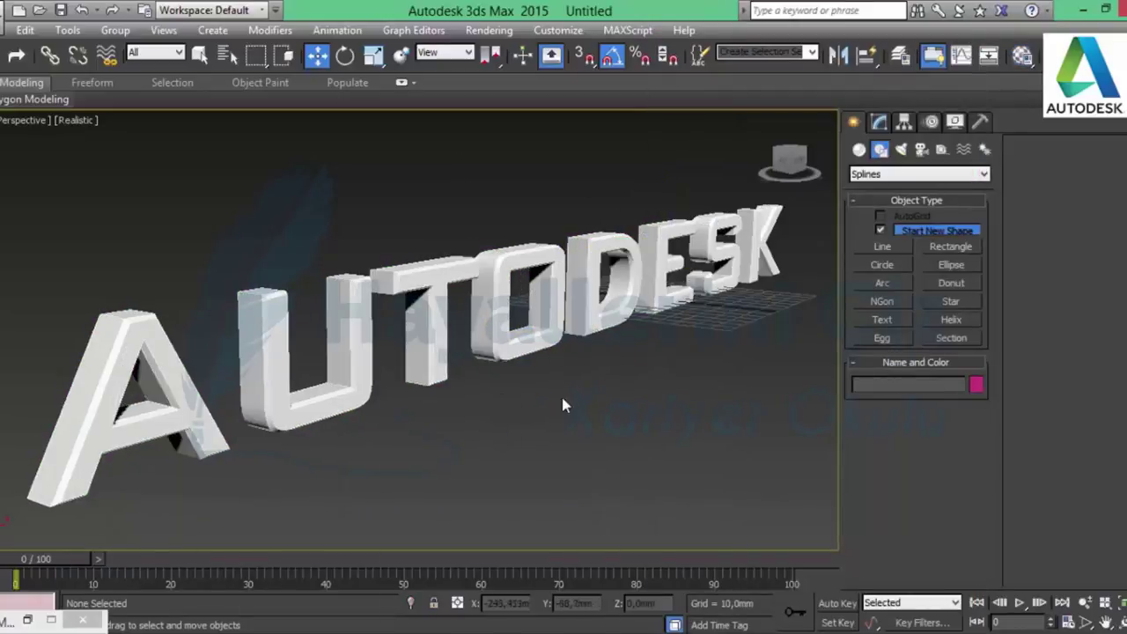
- Zoom in on the letters, render a mental ray test of the Perspective view, and inspect the result
left_click(1085, 602)
mouse_move(416, 349)
left_mouse_down()
mouse_move(432, 269)
mouse_move(457, 342)
left_mouse_up()
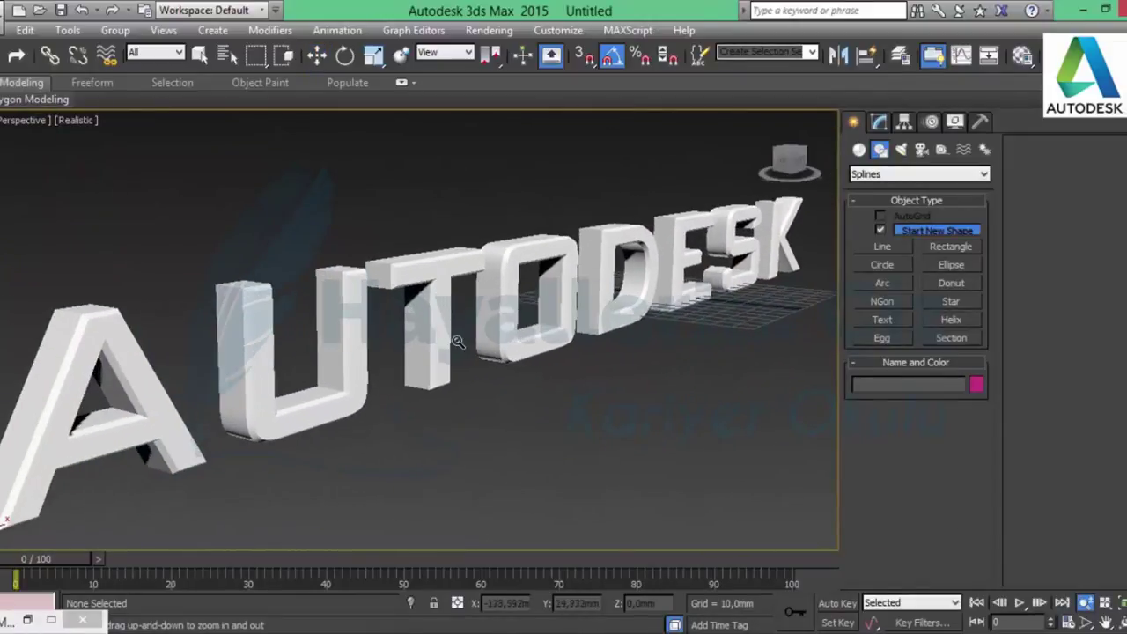
key("m")
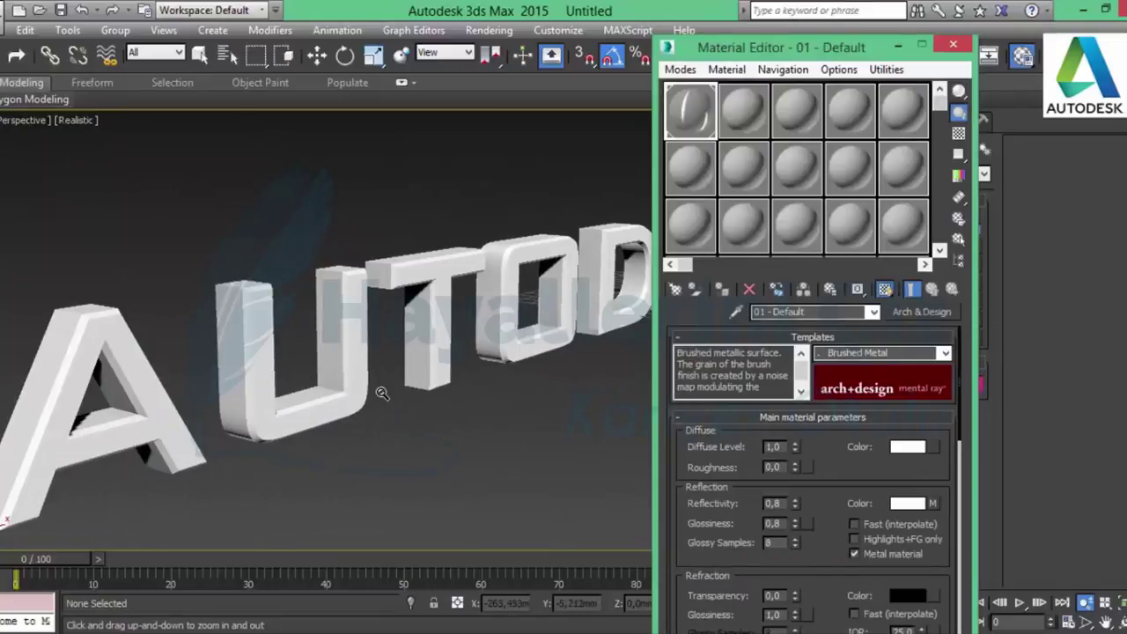
left_click(419, 434)
key("shift+q")
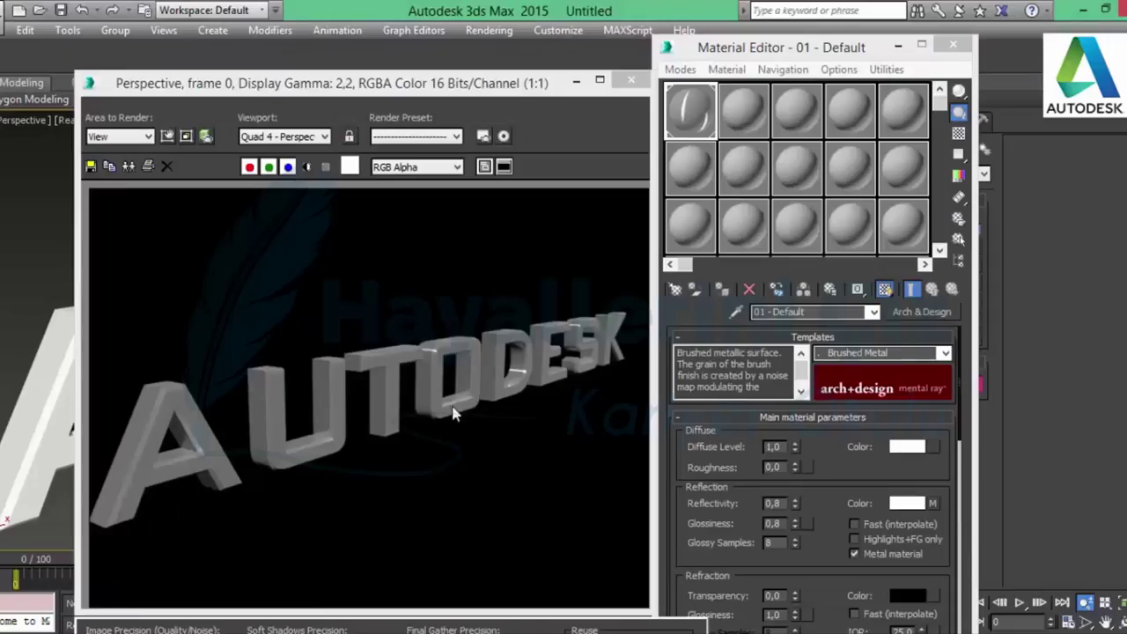
scroll(404, 398, "up", 1)
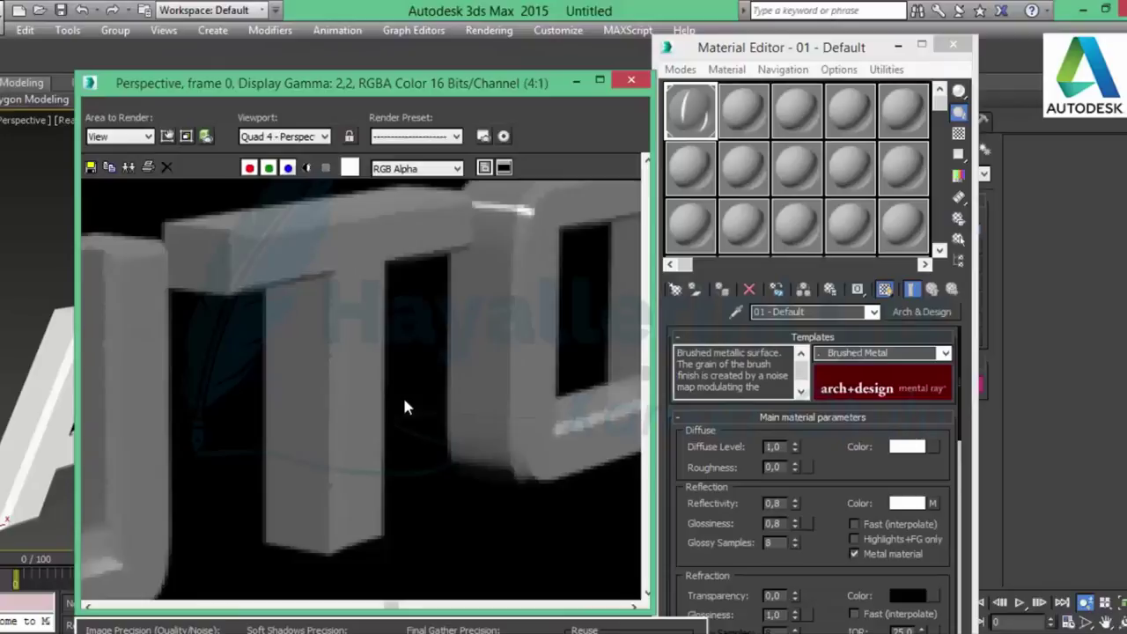
scroll(402, 401, "down", 1)
scroll(401, 401, "down", 1)
scroll(402, 407, "up", 1)
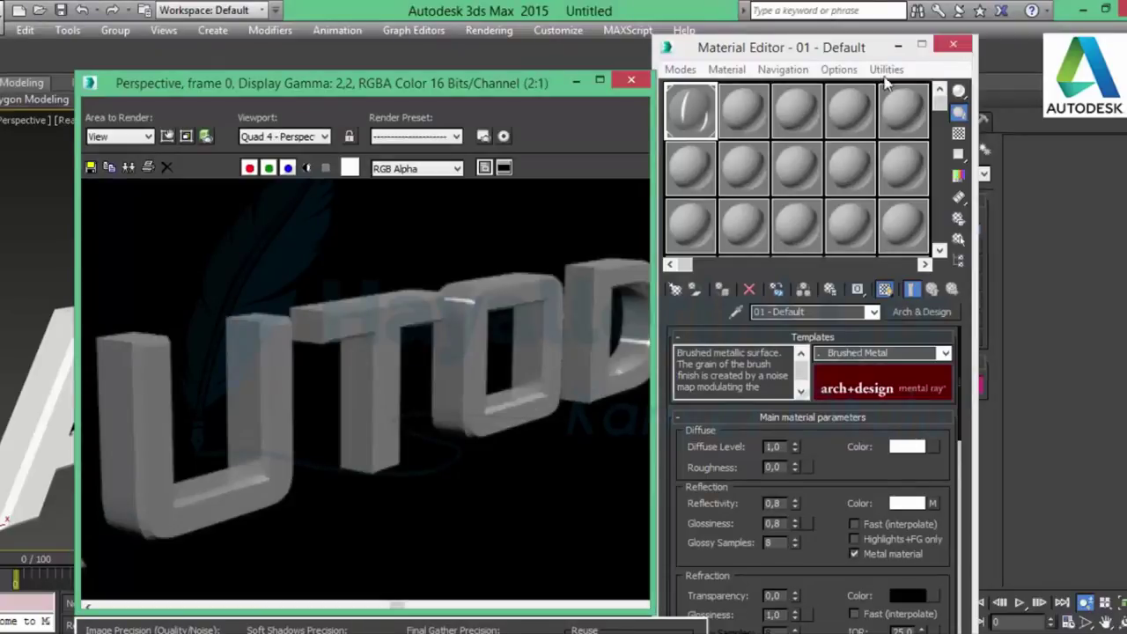
left_click(630, 82)
- Add a UVW Map modifier to all the letters with Box mapping
left_click(953, 45)
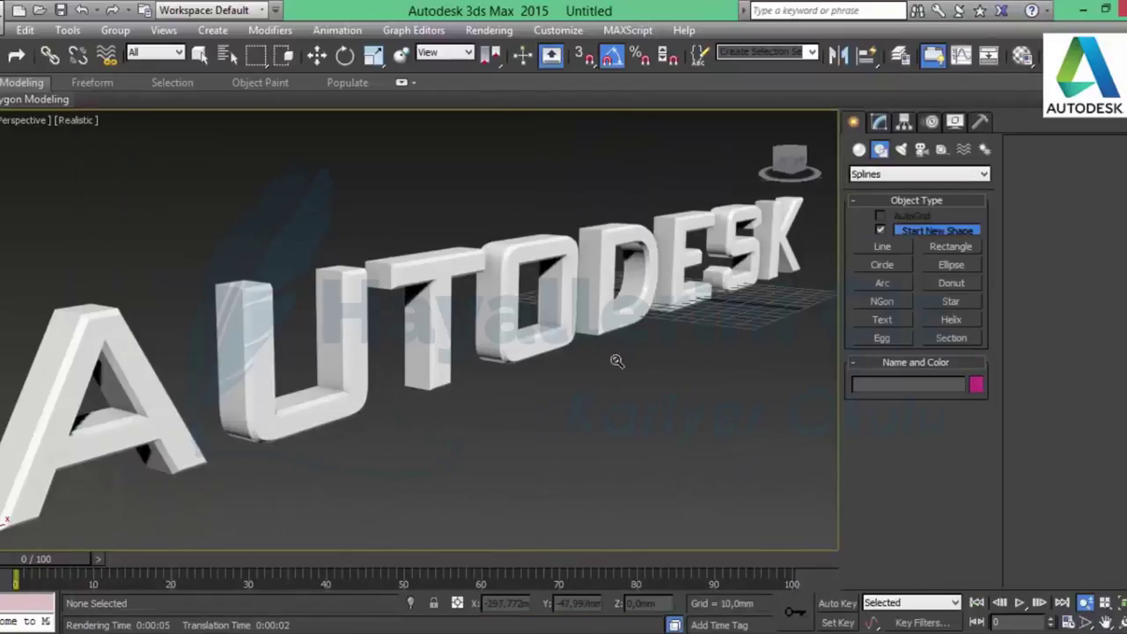
key("ctrl+a")
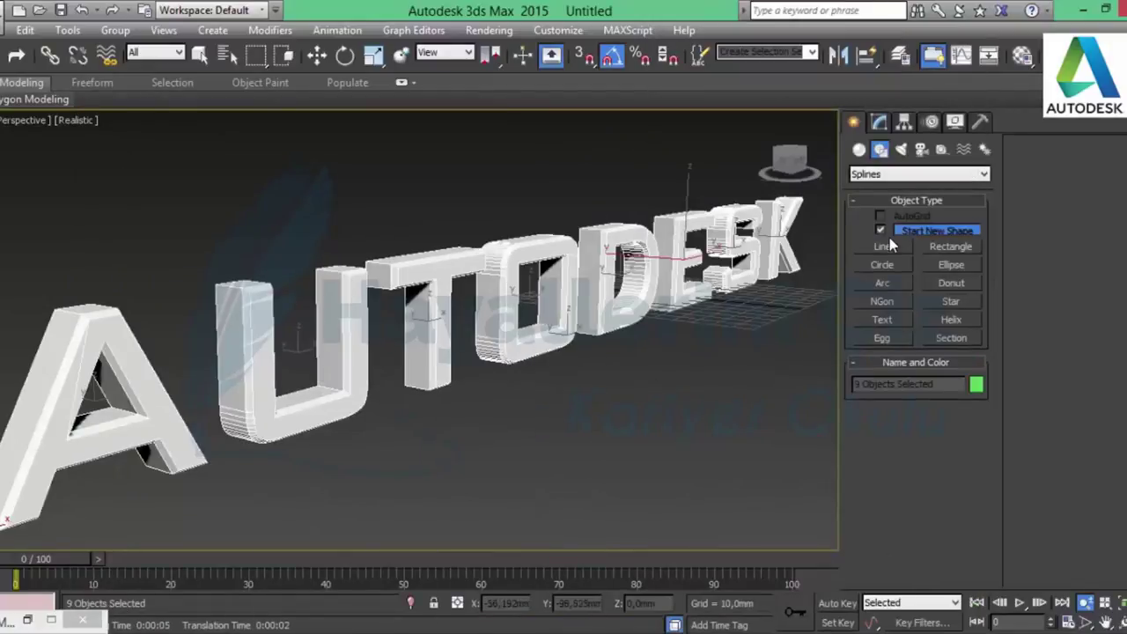
left_click(881, 121)
left_click(918, 170)
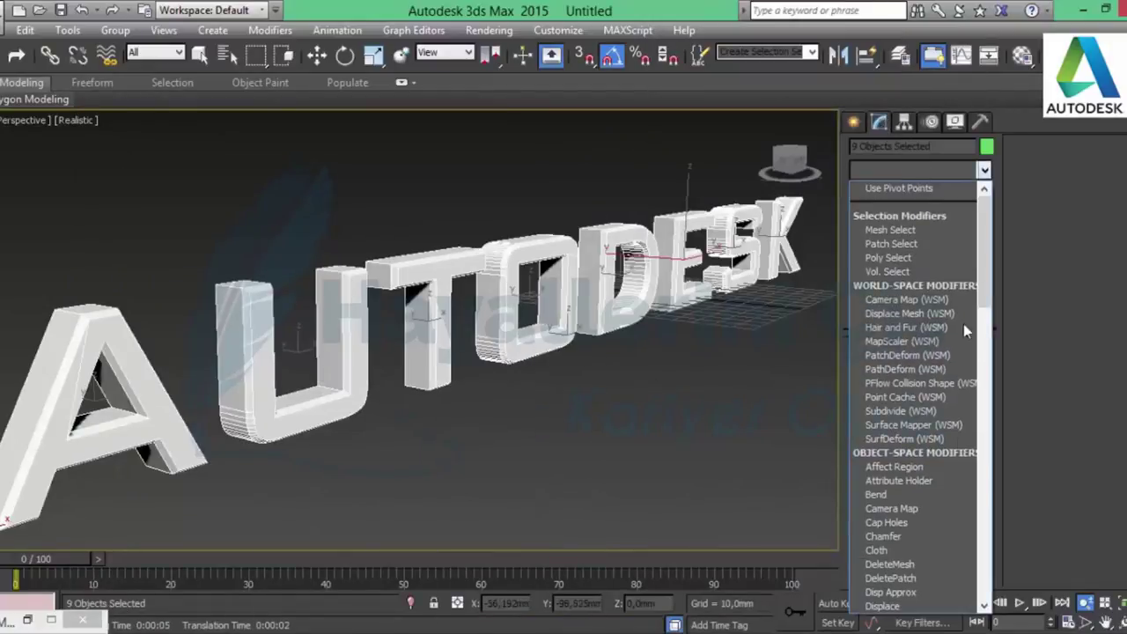
key("u")
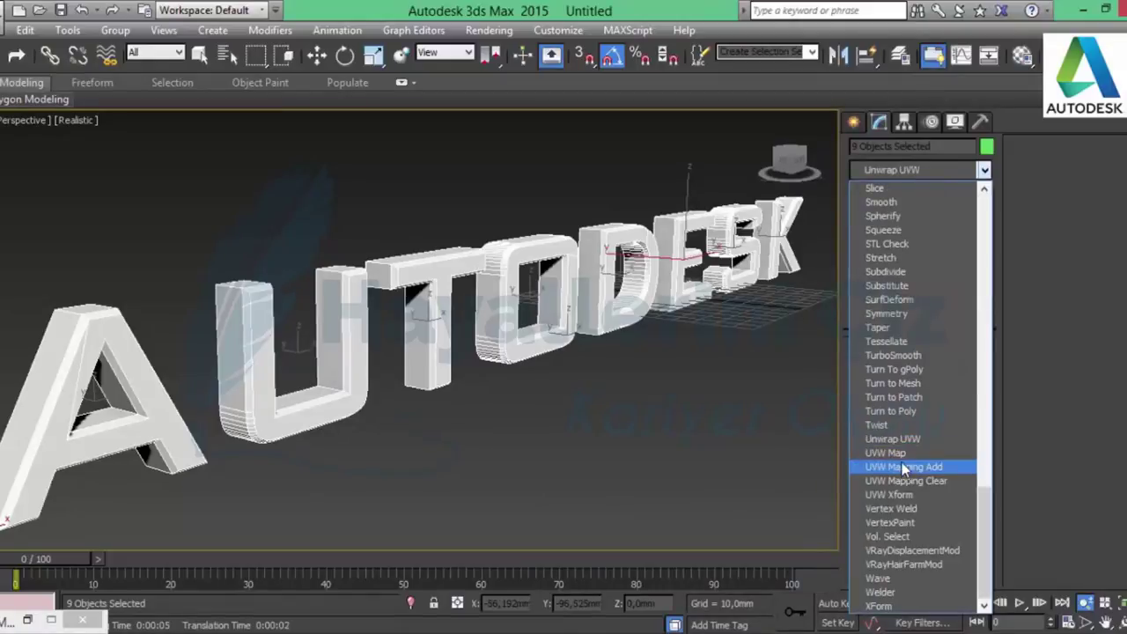
left_click(898, 453)
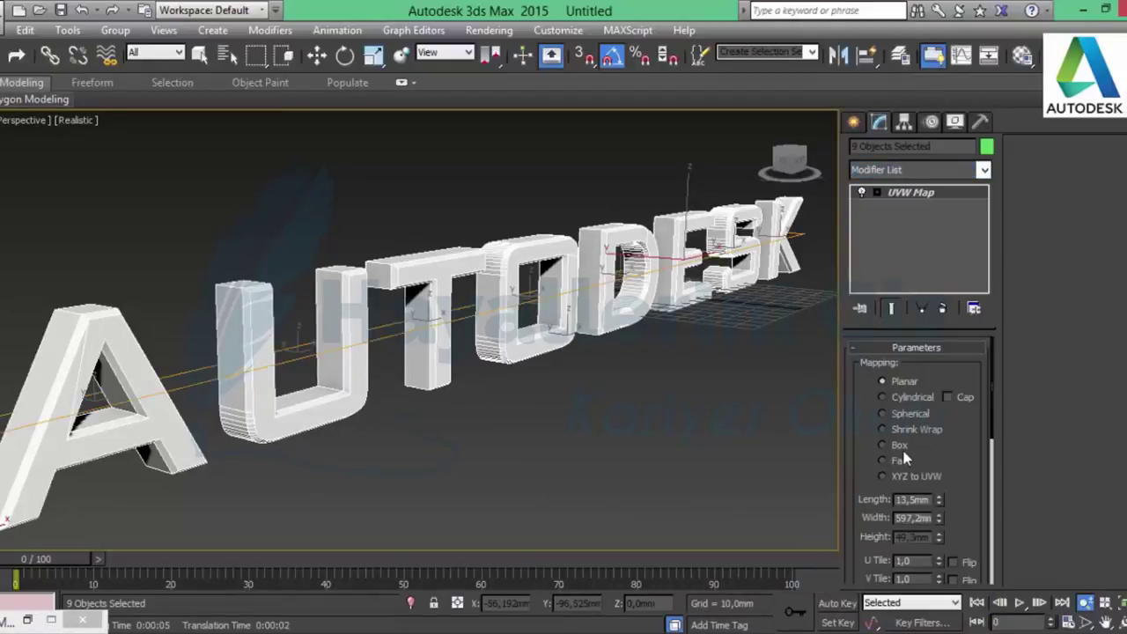
left_click(899, 447)
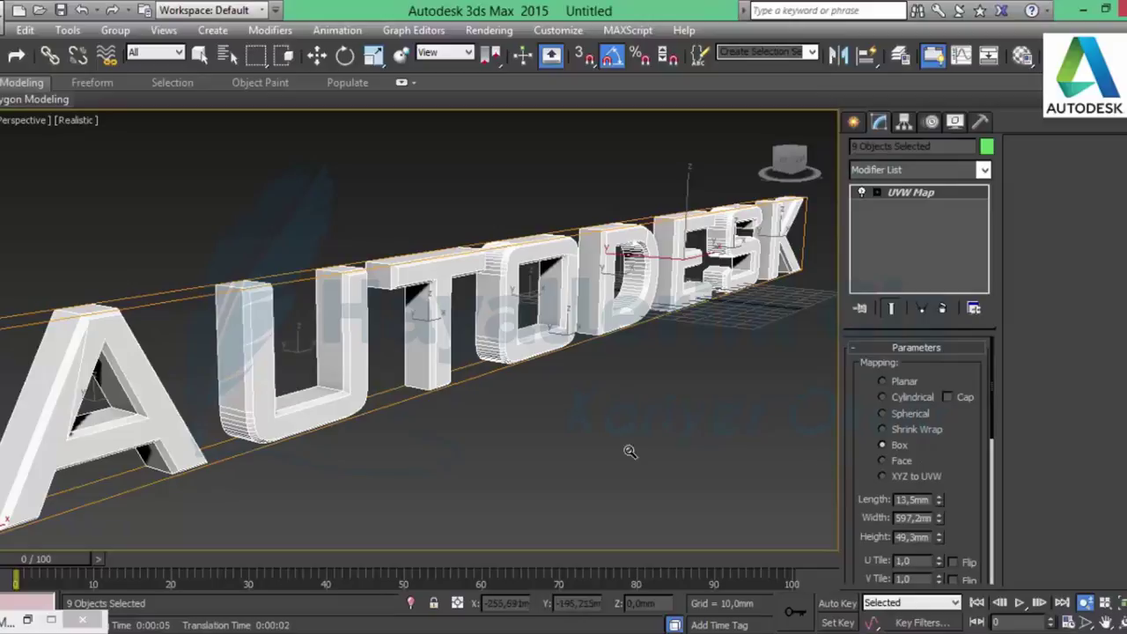
- Stretch the UVW map height to about 64mm and render a test frame
scroll(508, 347, "up", 3)
scroll(508, 337, "up", 3)
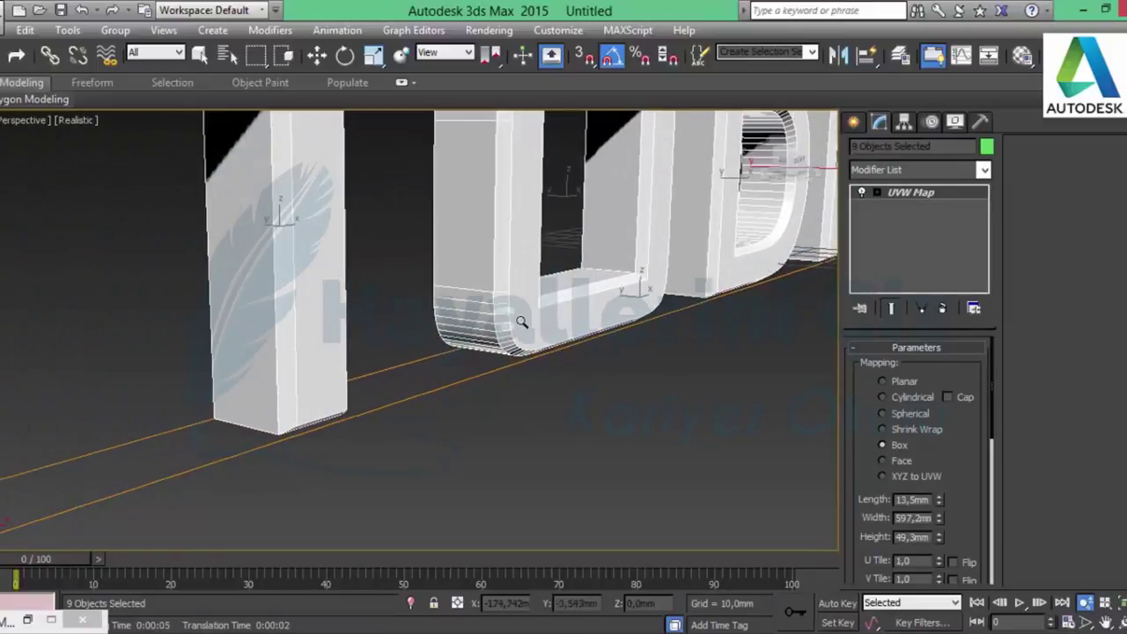
scroll(521, 323, "down", 2)
scroll(522, 322, "down", 4)
mouse_move(432, 289)
middle_mouse_down()
mouse_move(436, 302)
mouse_move(533, 308)
mouse_move(544, 335)
middle_mouse_up()
scroll(544, 336, "up", 2)
scroll(541, 302, "up", 2)
scroll(624, 335, "up", 2)
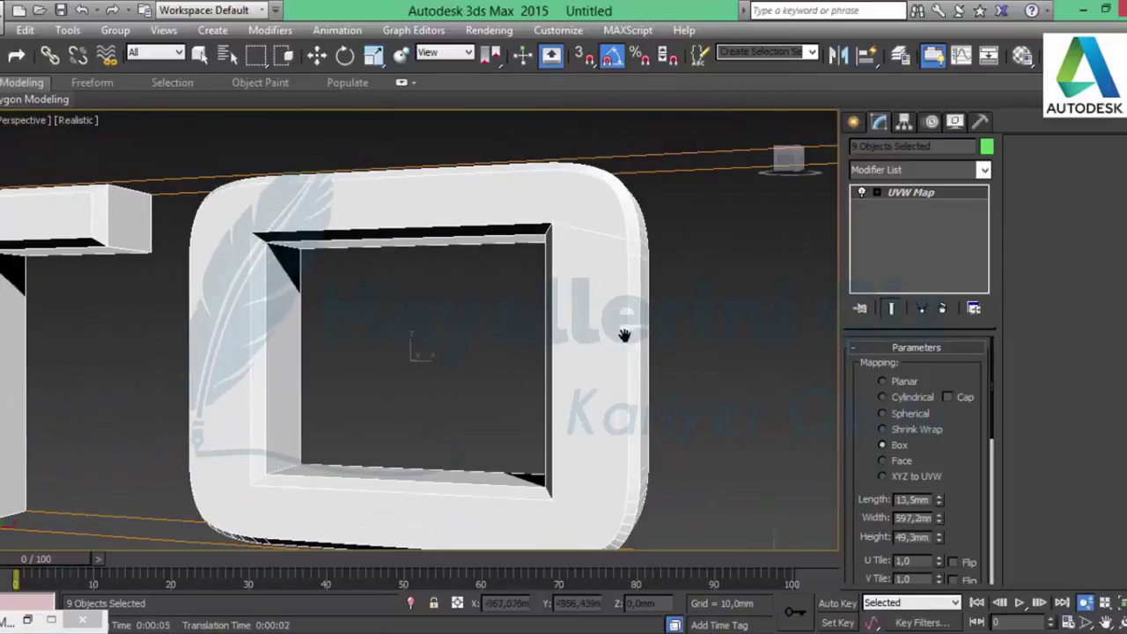
scroll(638, 361, "down", 1)
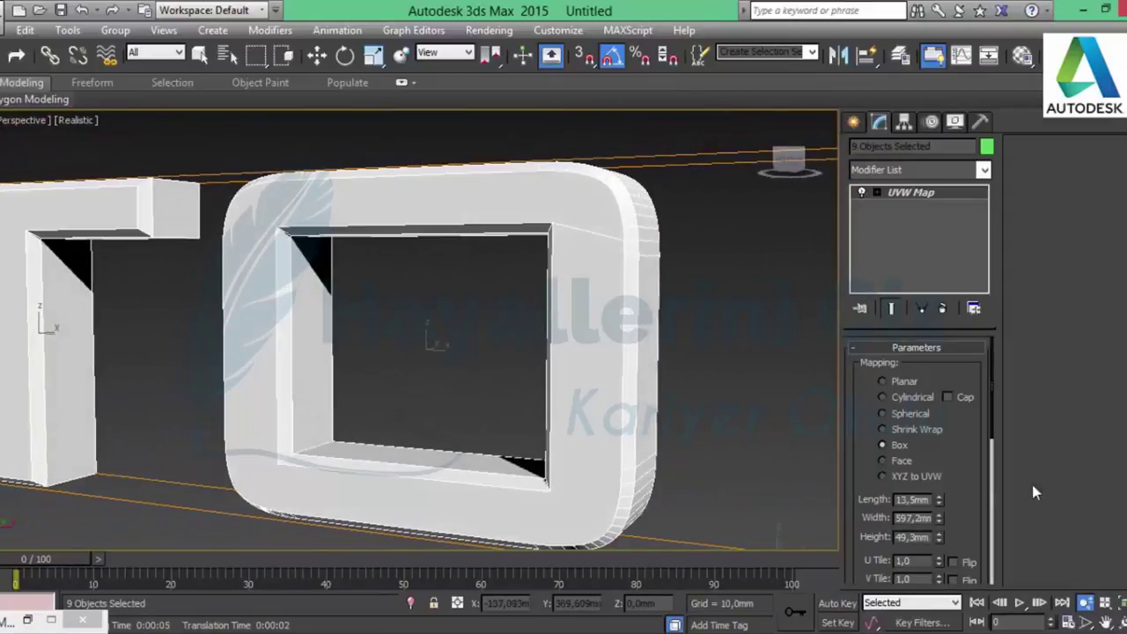
scroll(968, 508, "down", 2)
scroll(944, 451, "down", 1)
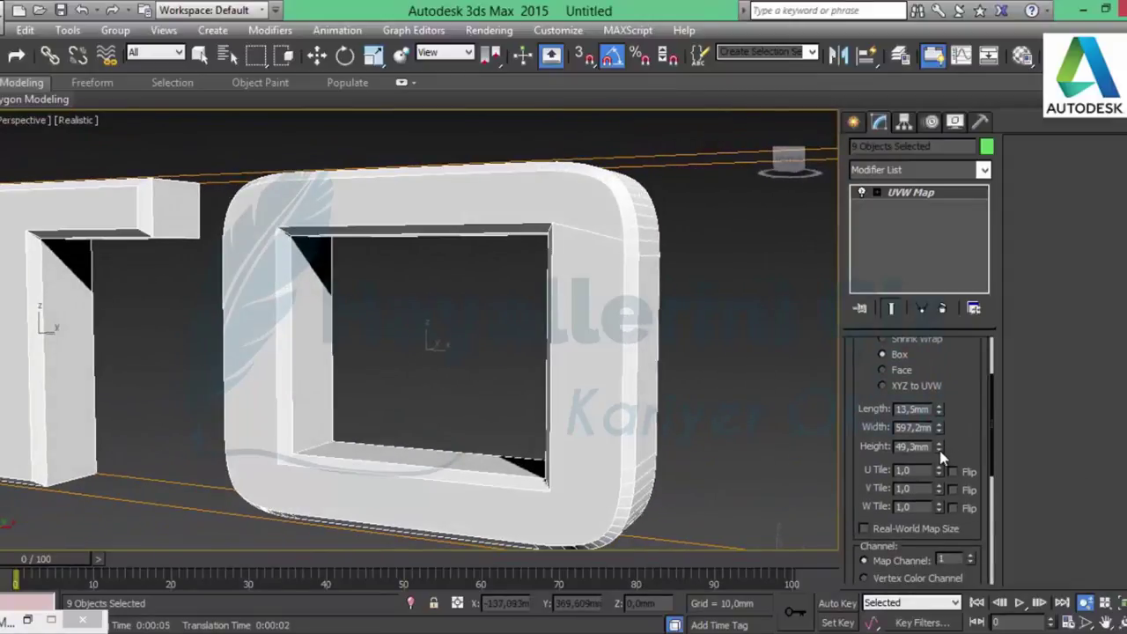
left_click_drag(940, 447, 940, 413)
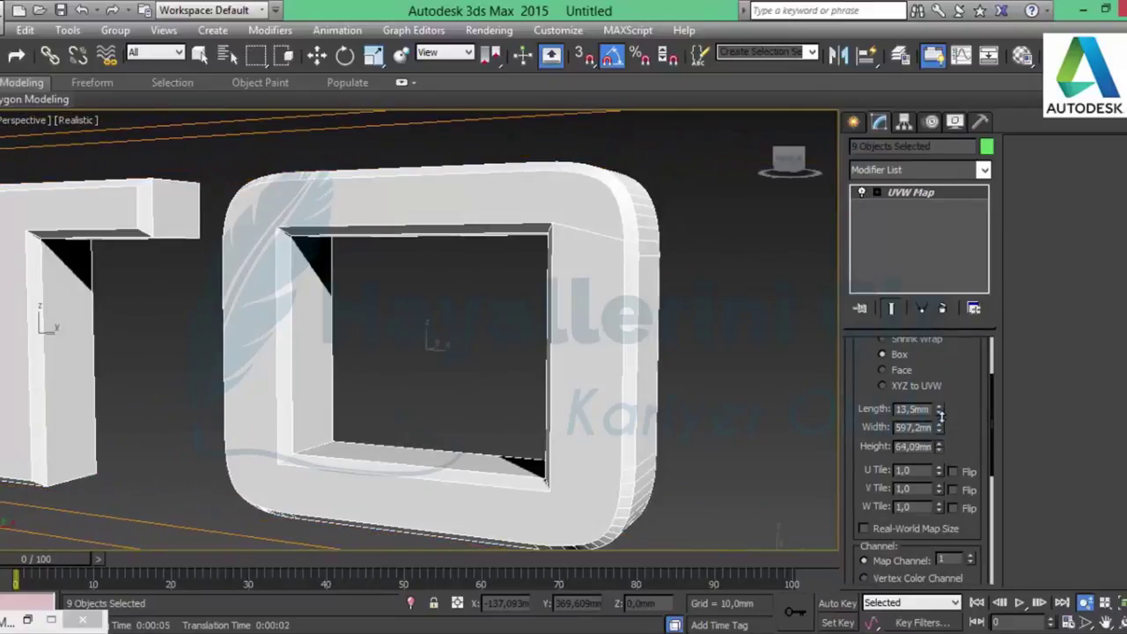
key("shift+q")
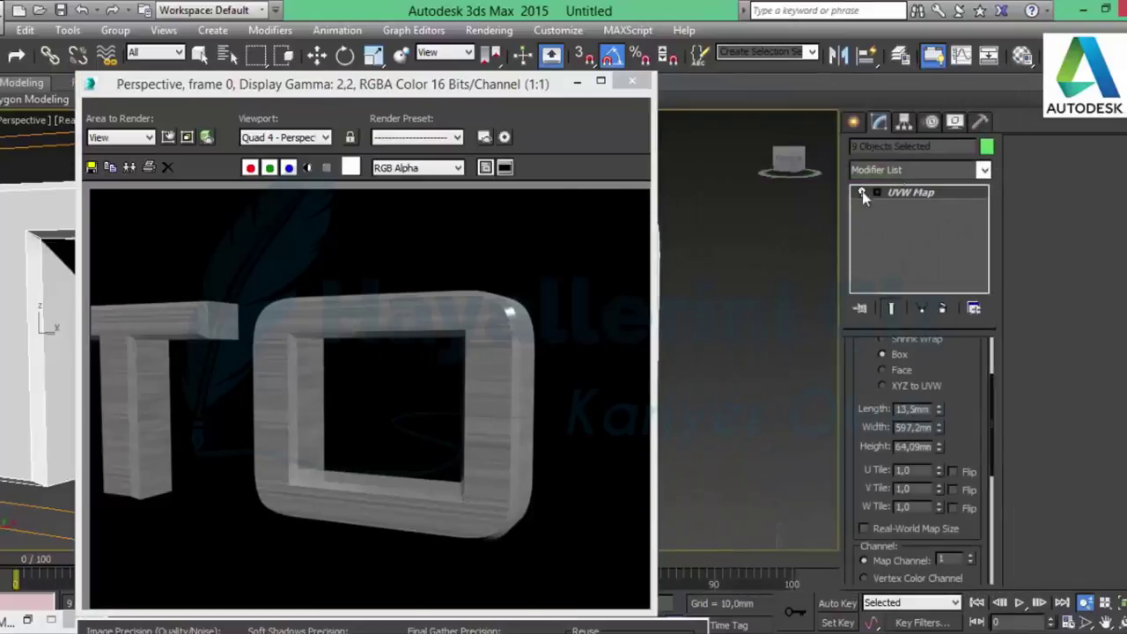
left_click(632, 83)
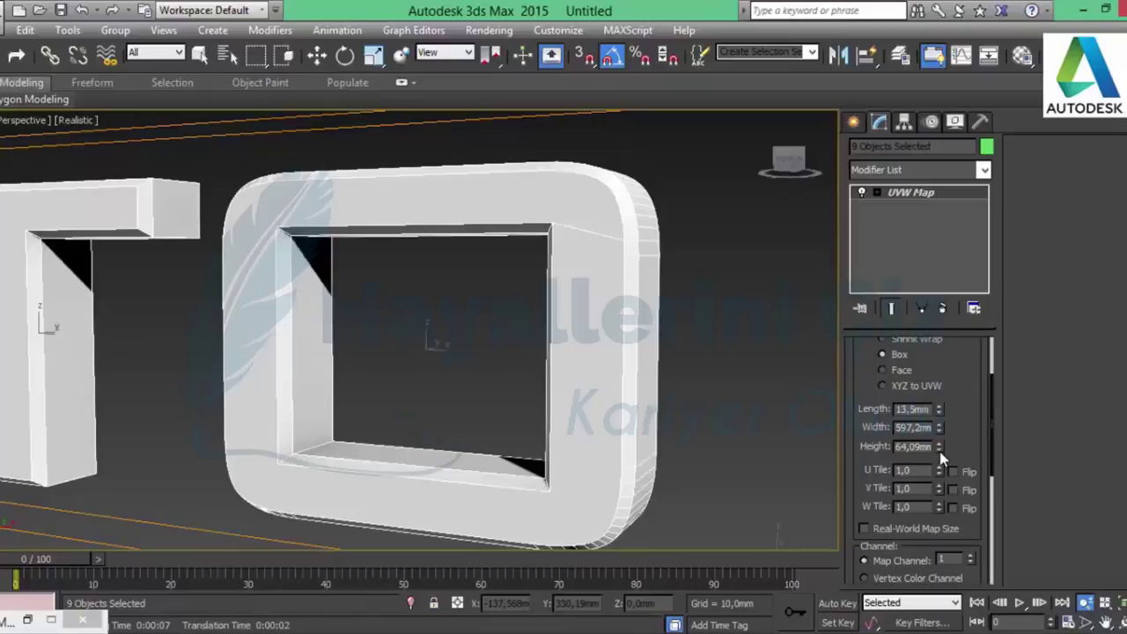
- Lower the map height slightly and render another test frame to compare
left_click_drag(941, 453, 939, 458)
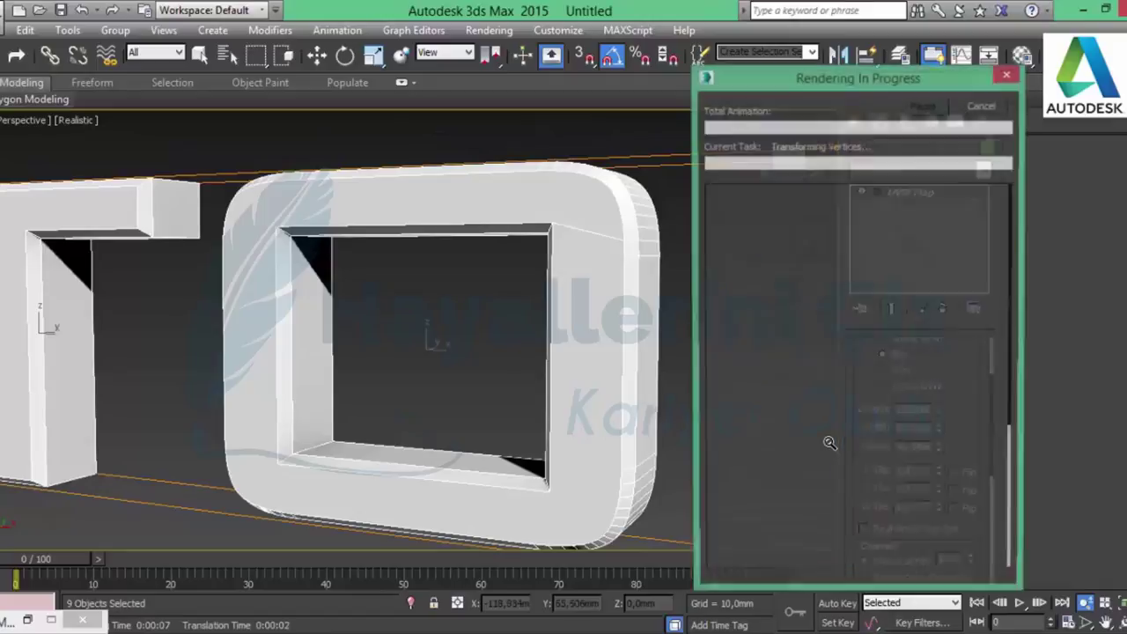
key("shift+q")
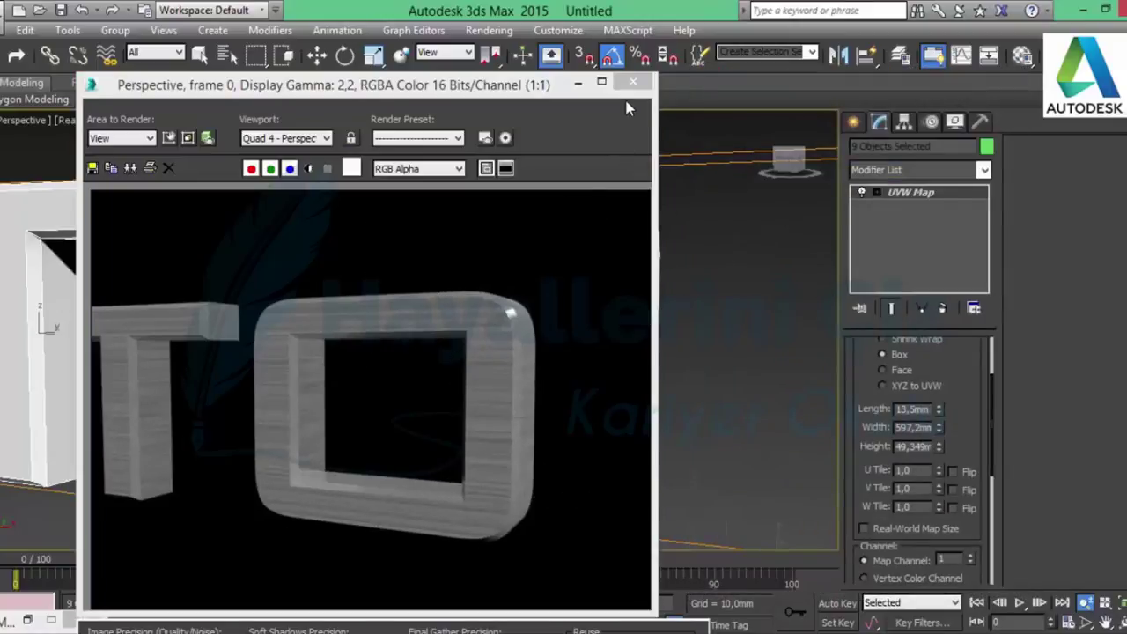
left_click(632, 82)
- Zoom out and orbit the Perspective view to see the letters from lower down
scroll(695, 372, "down", 5)
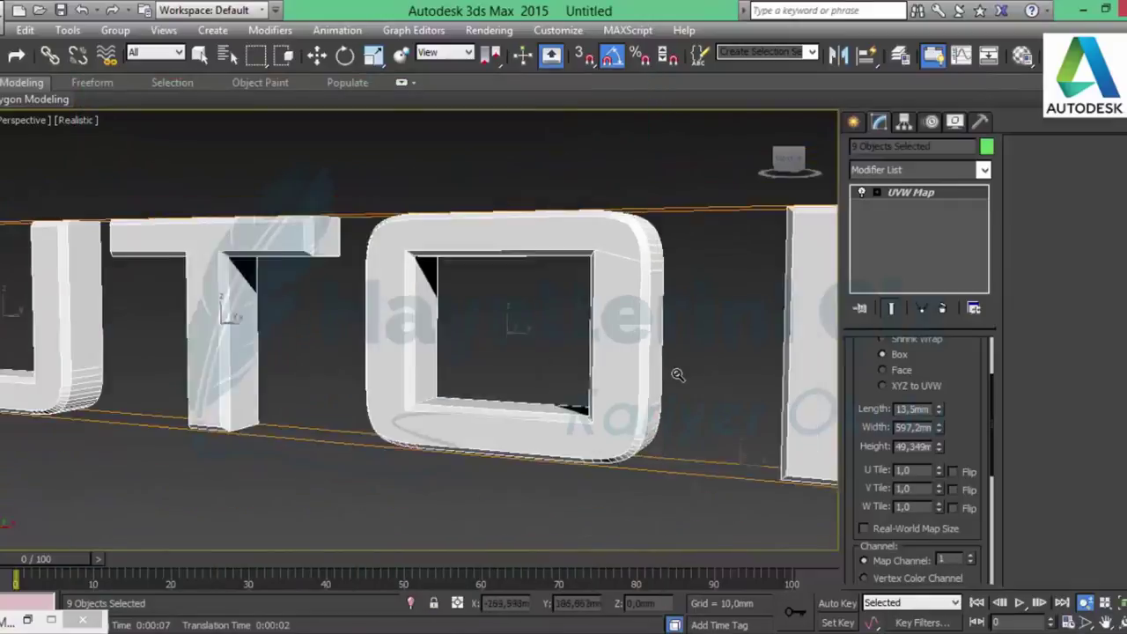
scroll(661, 373, "down", 2)
scroll(648, 375, "down", 2)
scroll(568, 345, "down", 1)
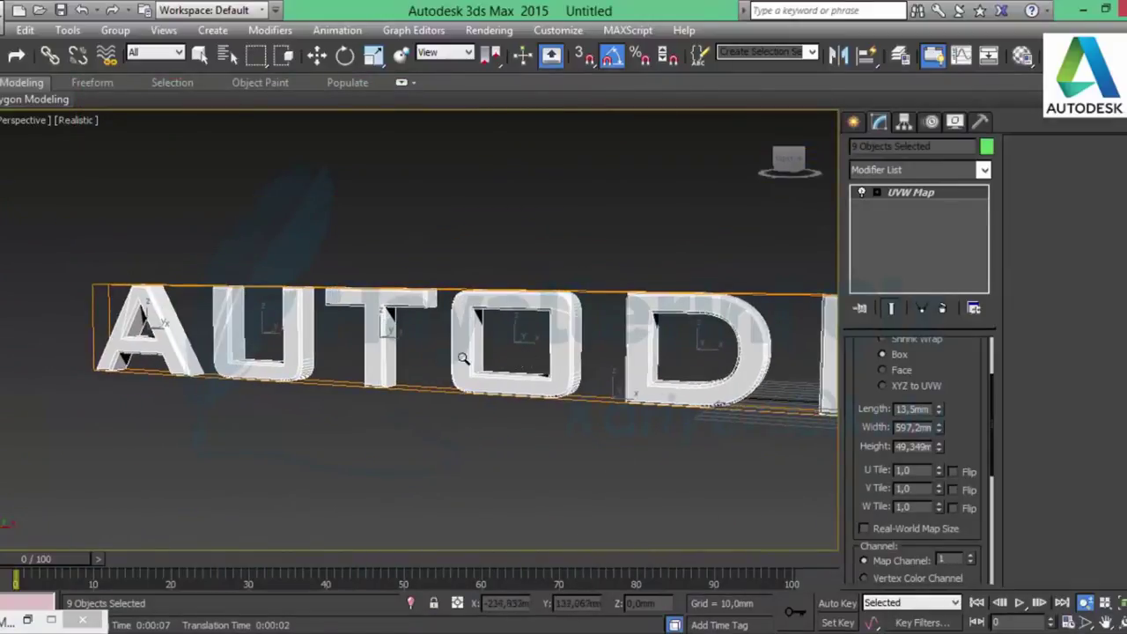
scroll(388, 351, "down", 1)
middle_click_drag(388, 351, 489, 349, "alt")
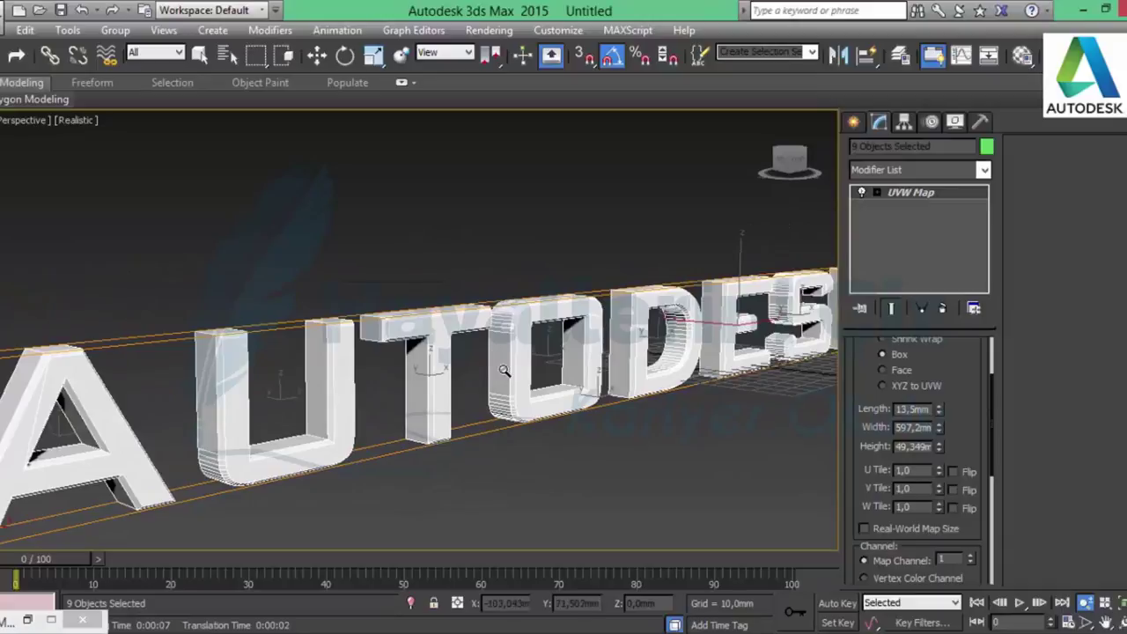
scroll(610, 405, "down", 1)
scroll(617, 407, "down", 2)
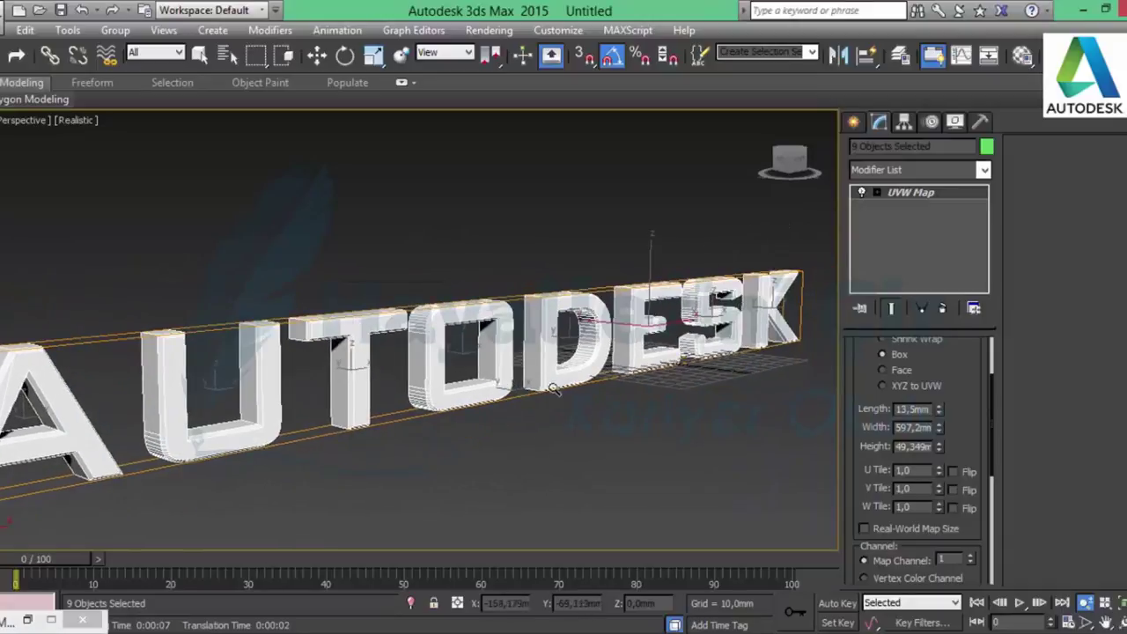
scroll(555, 389, "down", 1)
- Restore four viewports, deselect everything in the Top view, center the letter row, and show the Create panel
key("w")
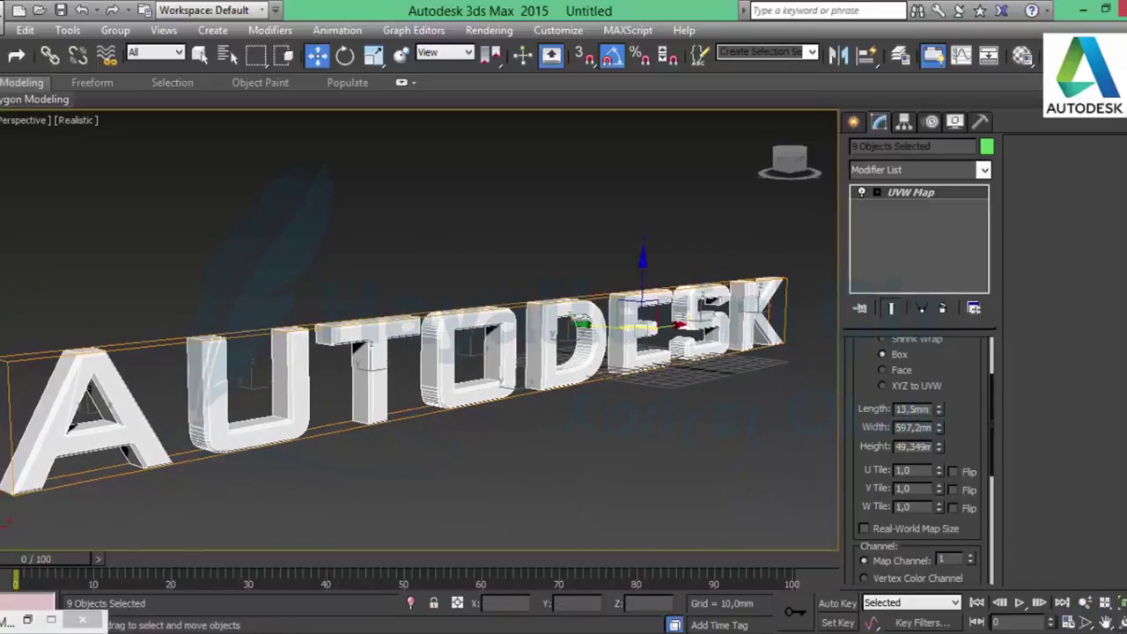
key("alt+w")
left_click(220, 269)
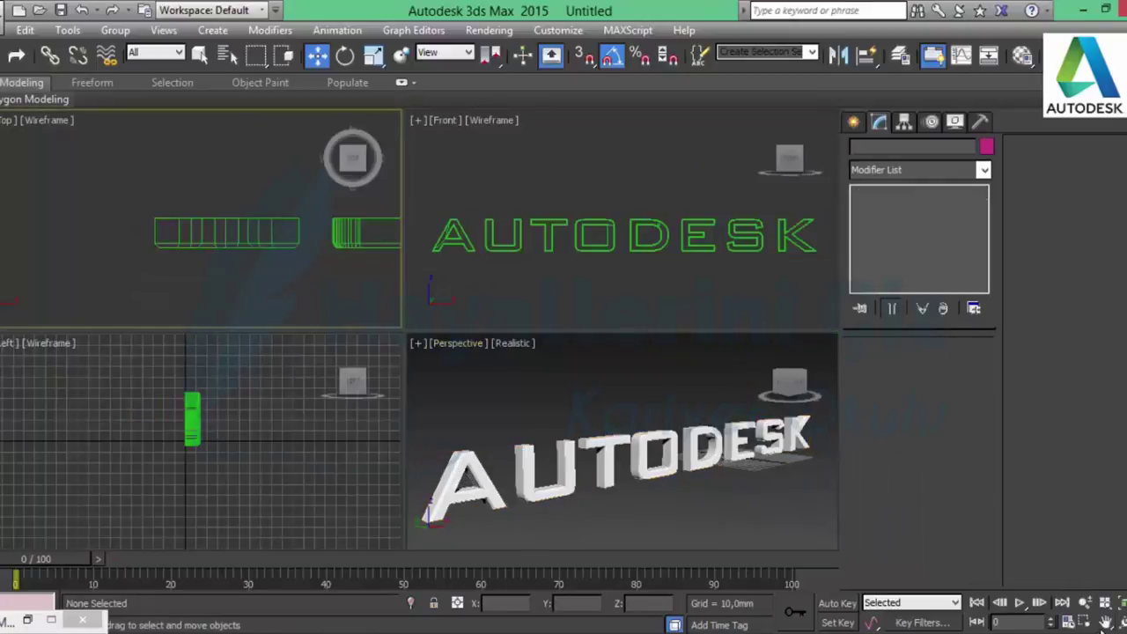
scroll(605, 431, "down", 2)
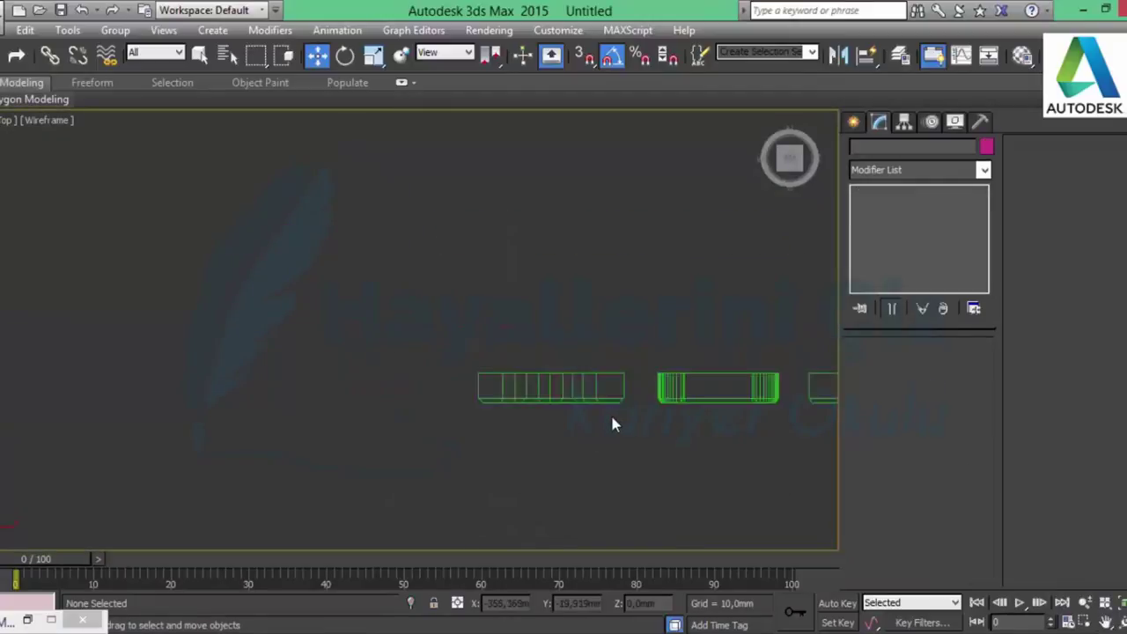
scroll(720, 445, "down", 1)
scroll(279, 349, "down", 2)
scroll(352, 361, "down", 1)
middle_click_drag(353, 363, 344, 376)
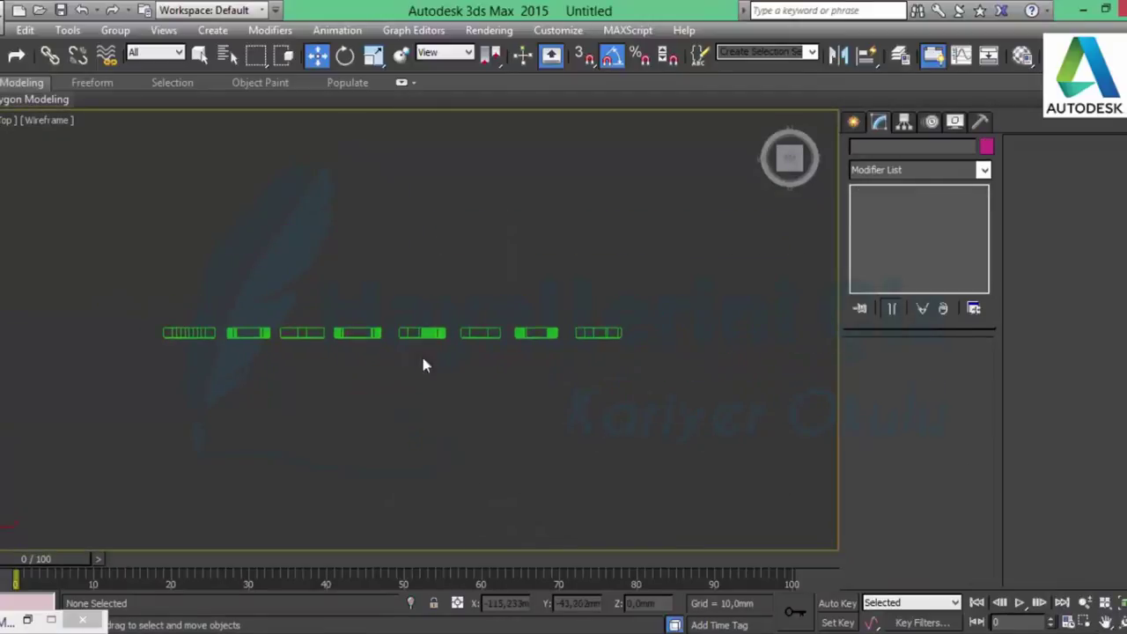
left_click(854, 123)
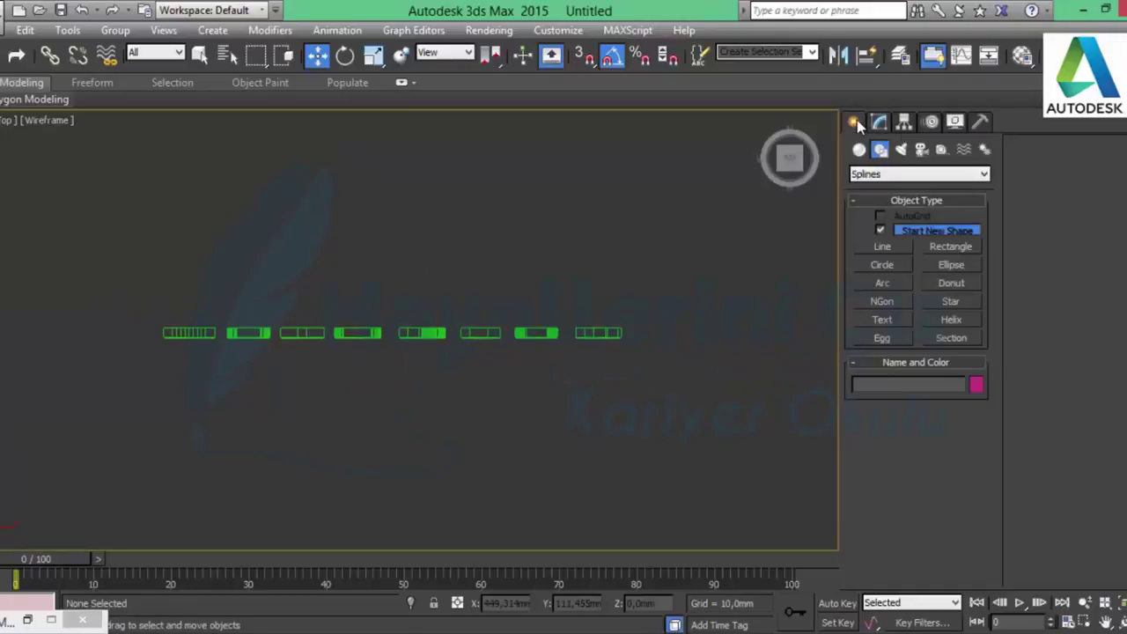
- Place a Standard mr Area Omni light above the letters in the Top view
left_click(900, 149)
left_click(902, 174)
left_click(886, 198)
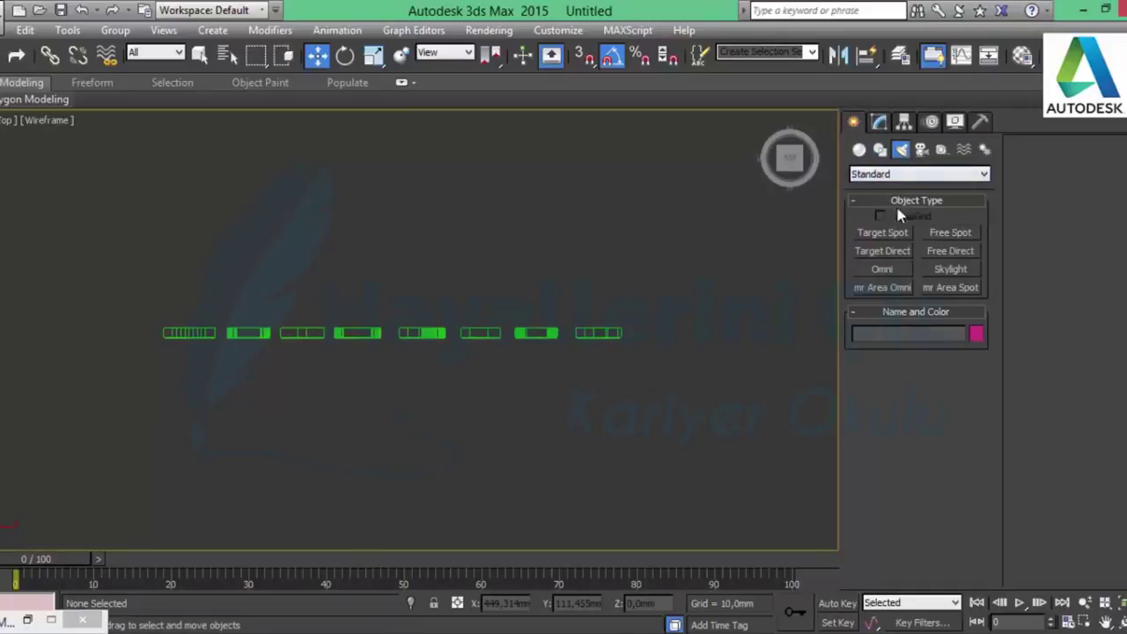
left_click(894, 288)
left_click(401, 290)
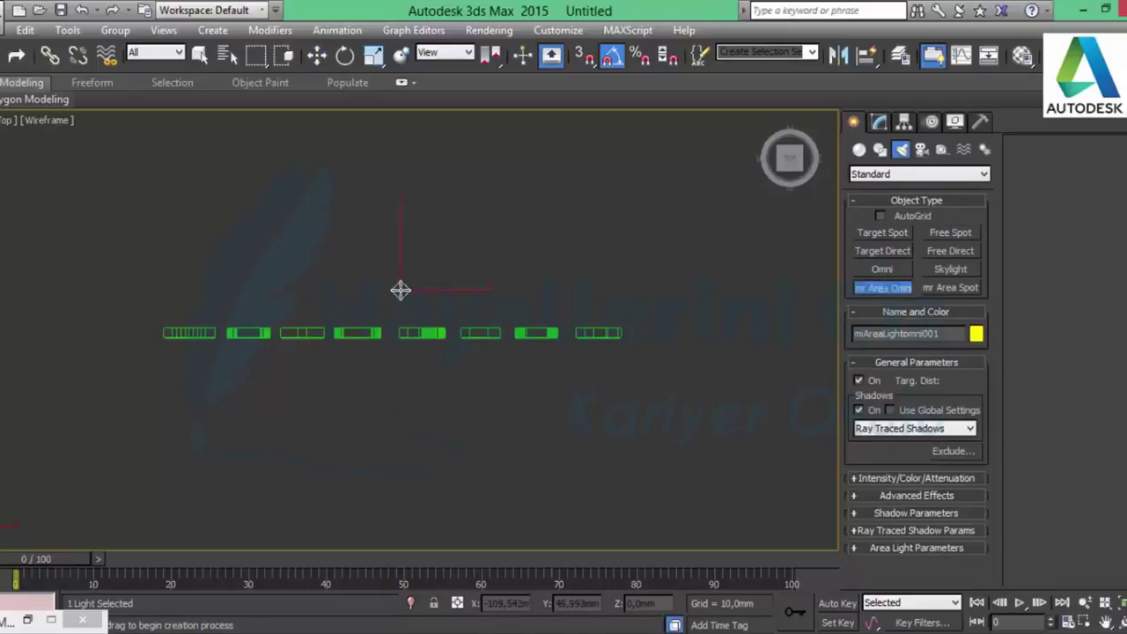
right_click(592, 351)
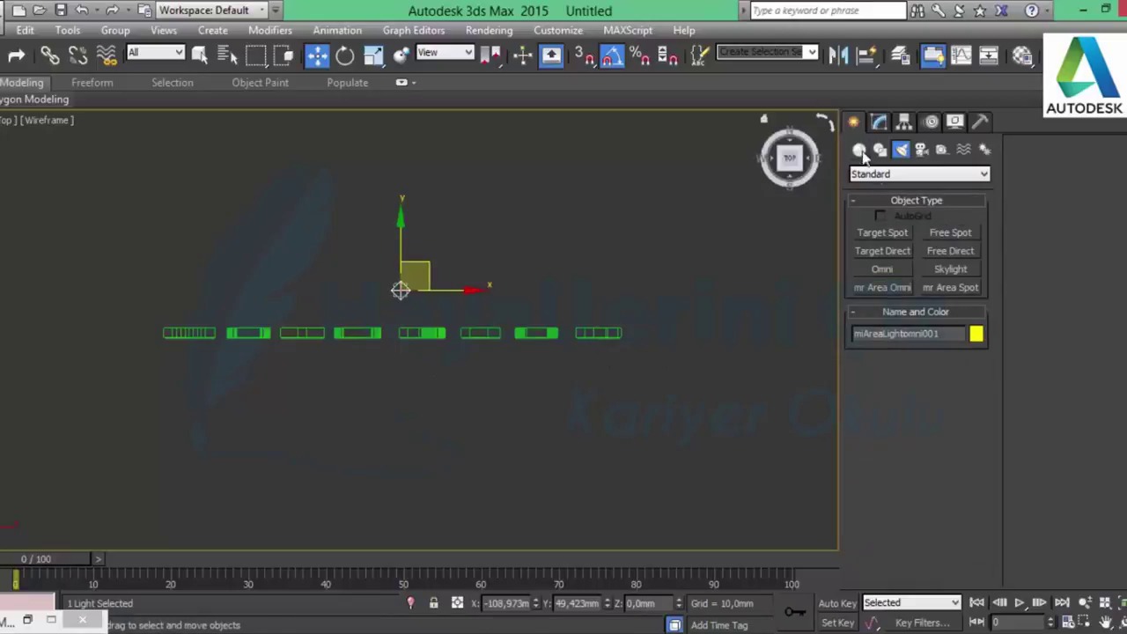
- Turn on Show for the light's Near Attenuation in the Modify panel
left_click(877, 123)
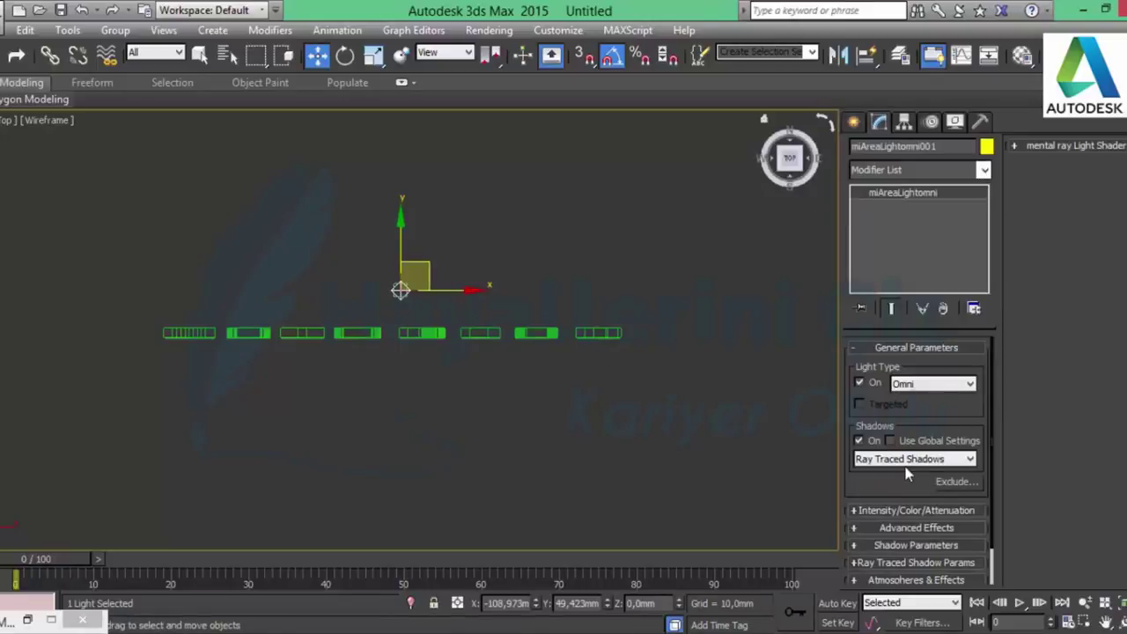
left_click(929, 508)
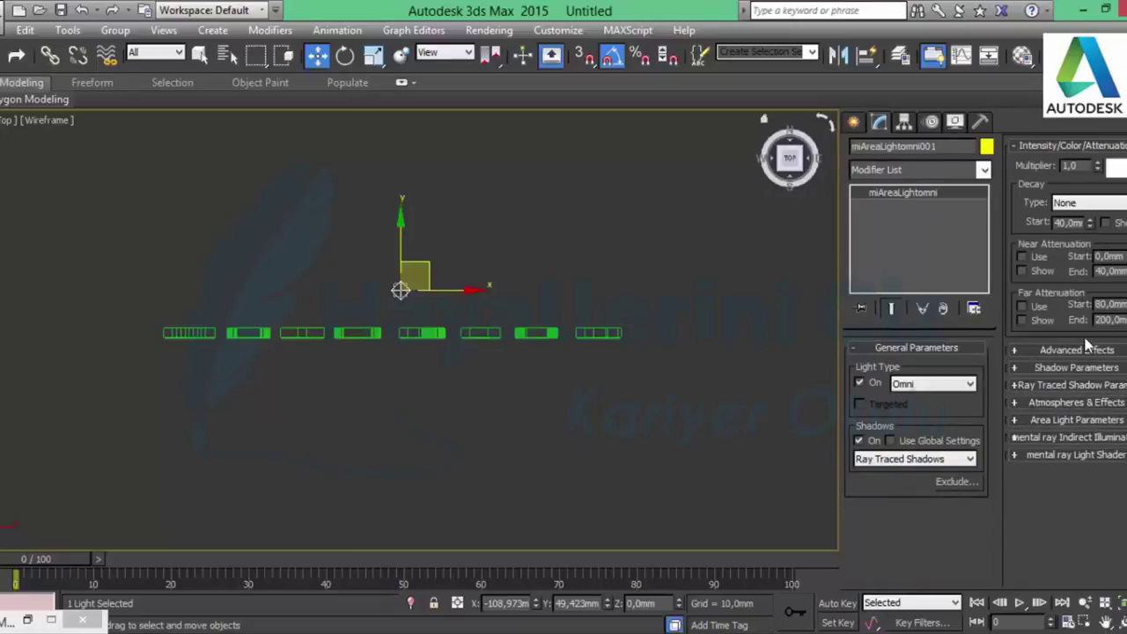
left_click(1035, 273)
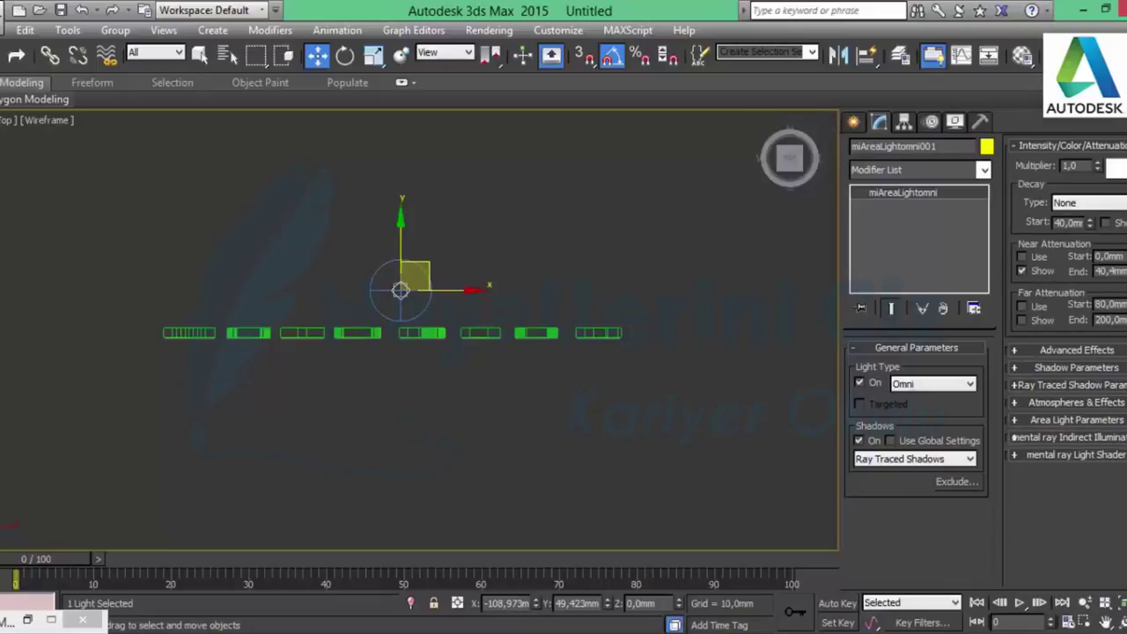
- Set the near attenuation end to 328,8mm and raise the light about 58mm in the Front view
left_click_drag(1124, 270, 1124, 176)
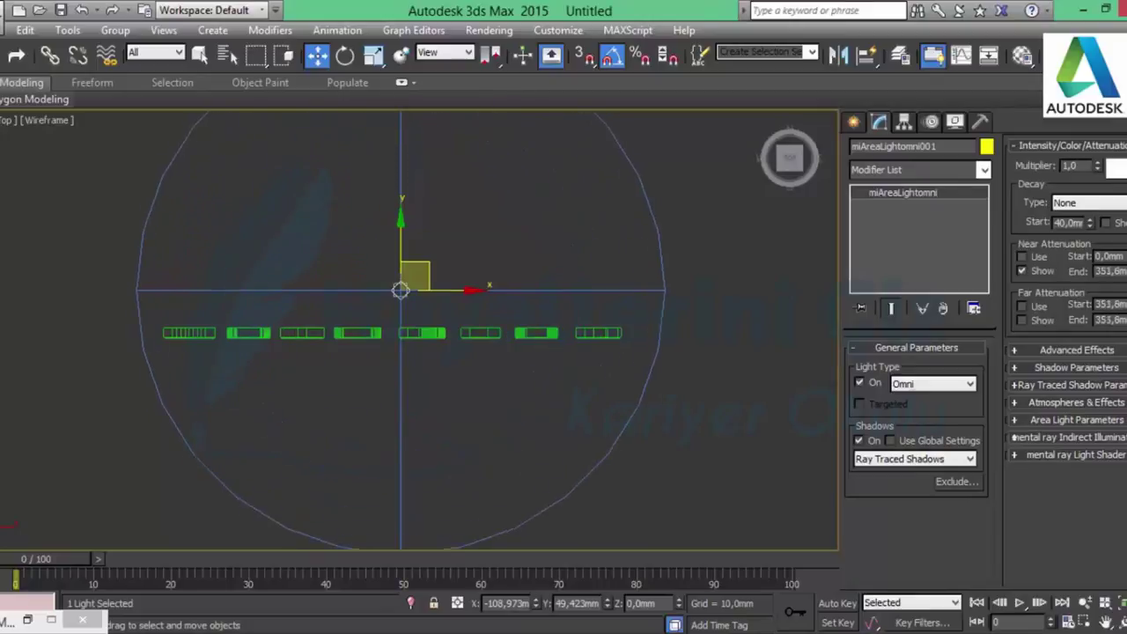
left_click_drag(1123, 271, 1123, 291)
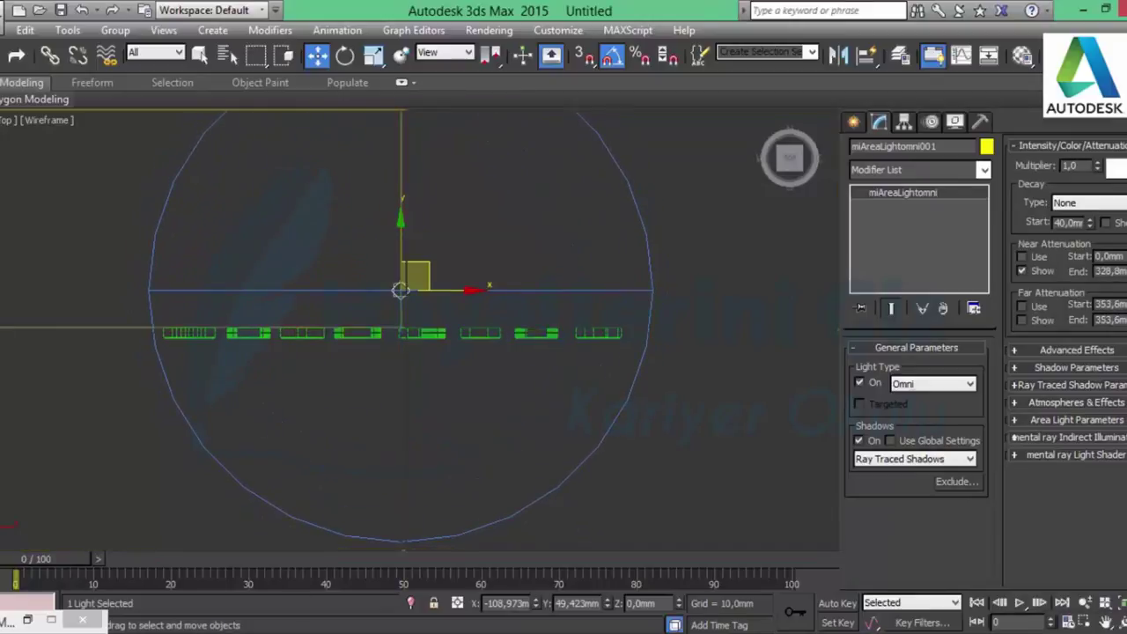
key("alt+w")
left_click(641, 216)
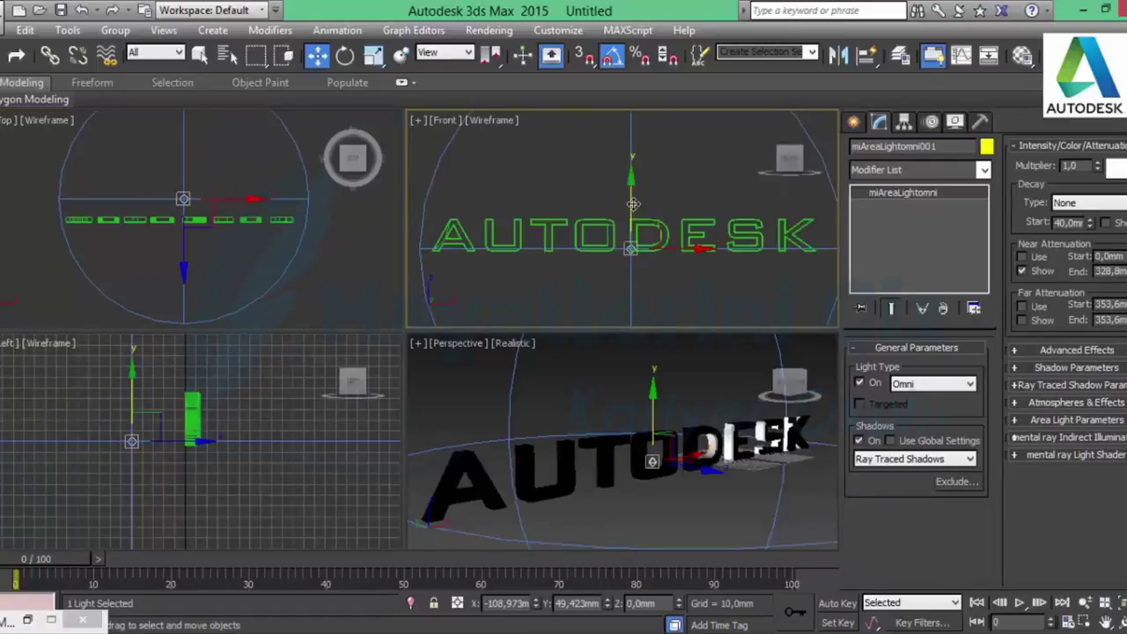
left_click_drag(632, 198, 630, 163)
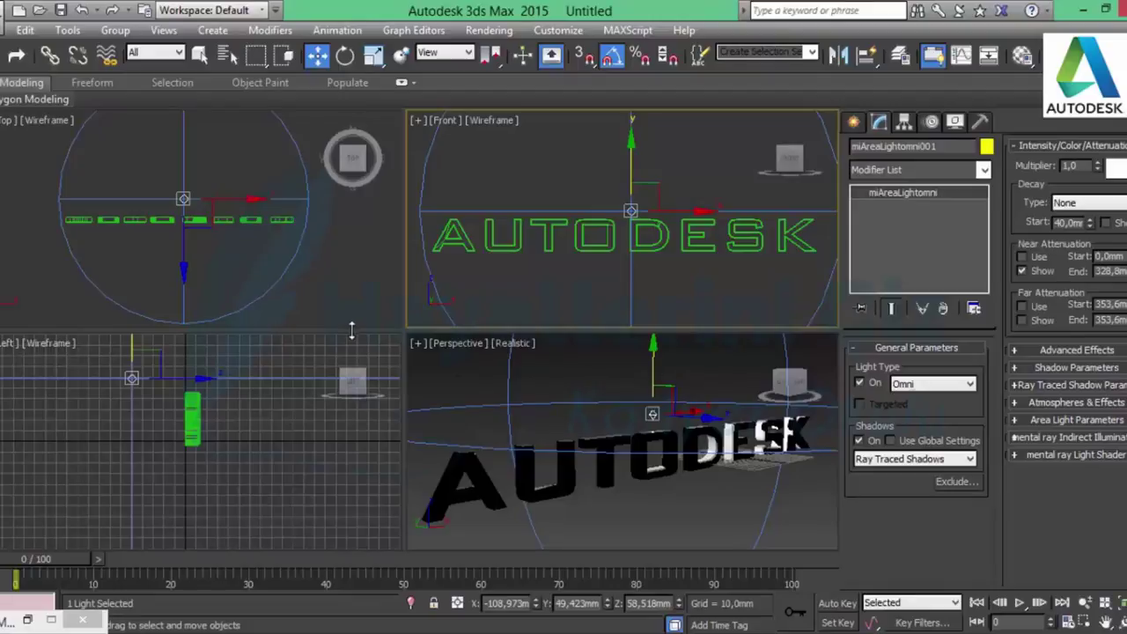
right_click(222, 409)
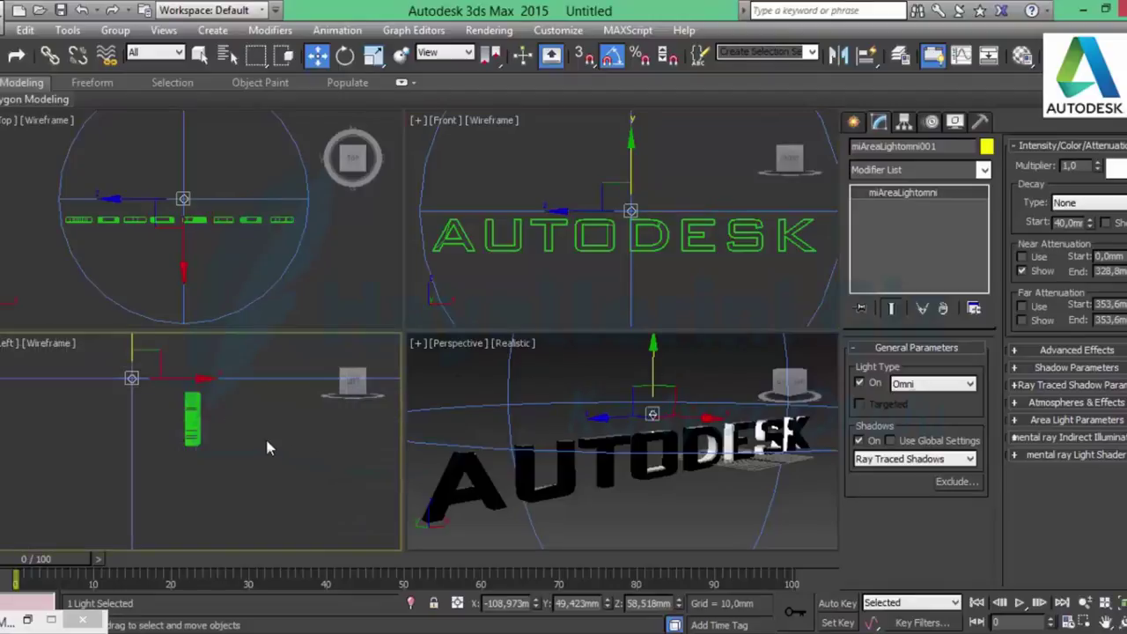
right_click(598, 450)
- Render the Perspective view, then render the Front view to check the single light's illumination
key("shift+q")
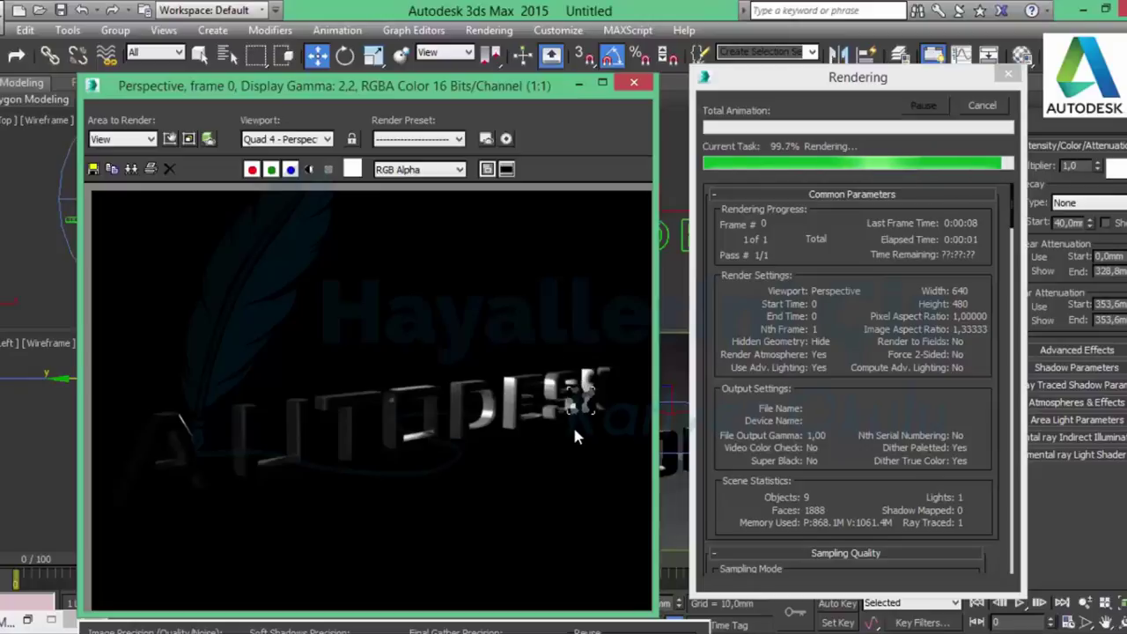
left_click(633, 82)
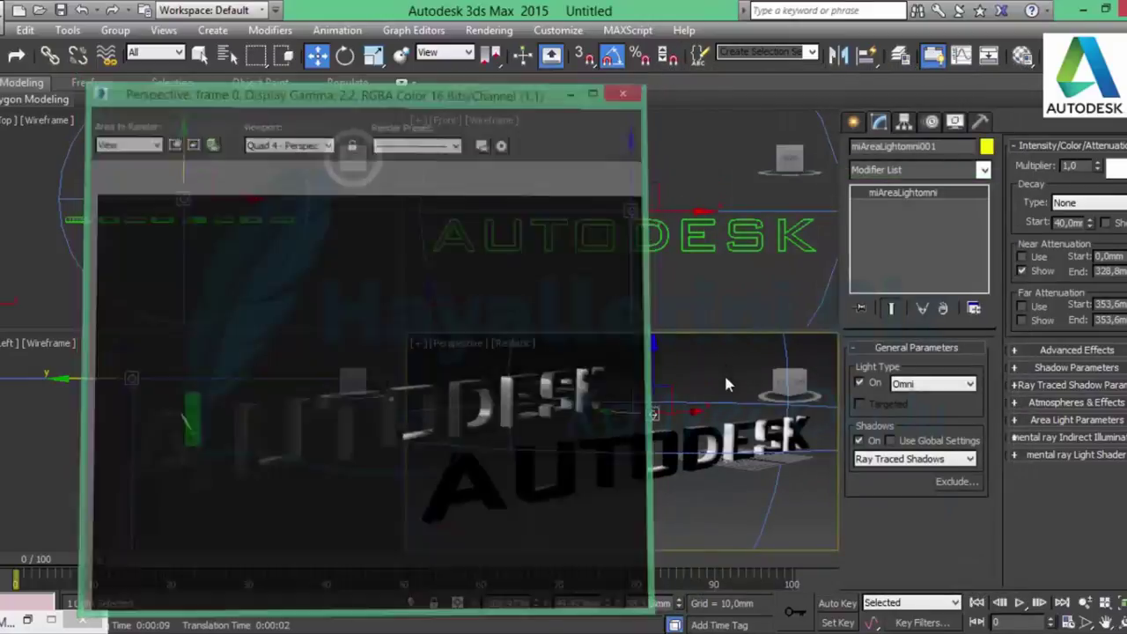
right_click(679, 276)
key("shift+q")
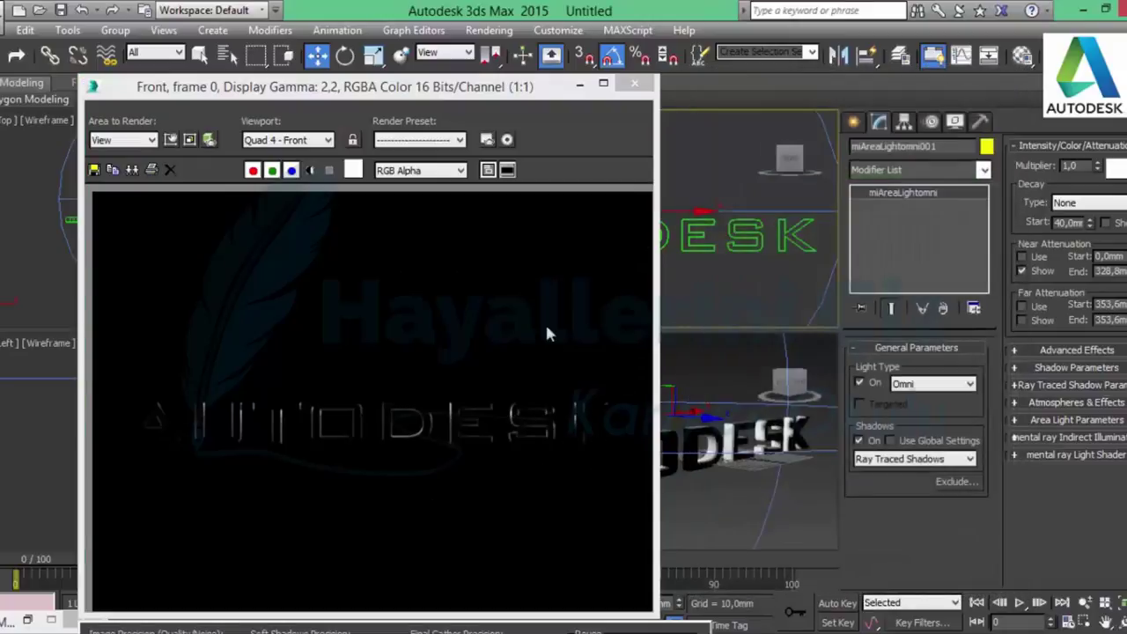
left_click(634, 83)
type("2")
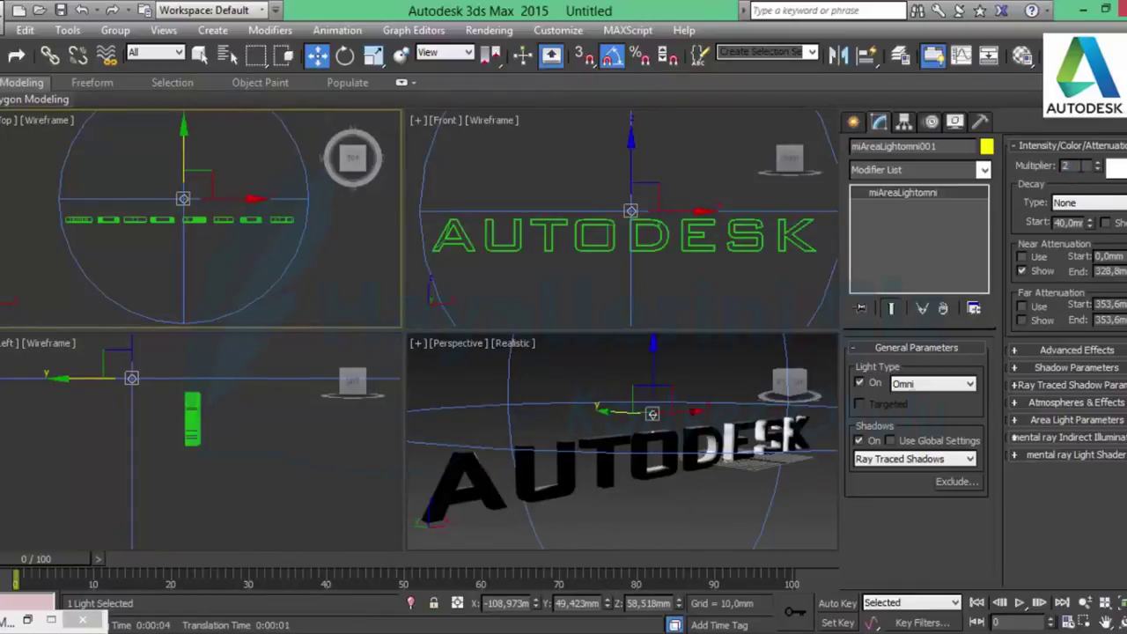
- Set the light multiplier to 2.0, frame the letters frontally with Safe Frame on, and render the Perspective view
key("Return")
right_click(772, 449)
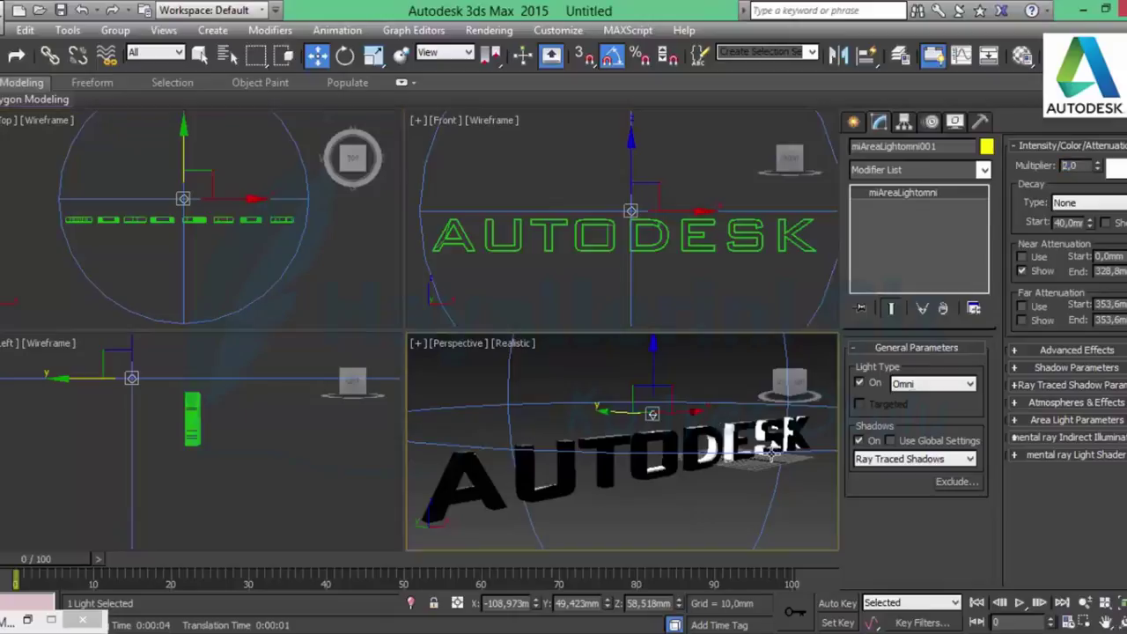
mouse_move(771, 480)
middle_mouse_down("alt")
mouse_move(758, 493)
mouse_move(715, 486)
mouse_move(713, 497)
middle_mouse_up("alt")
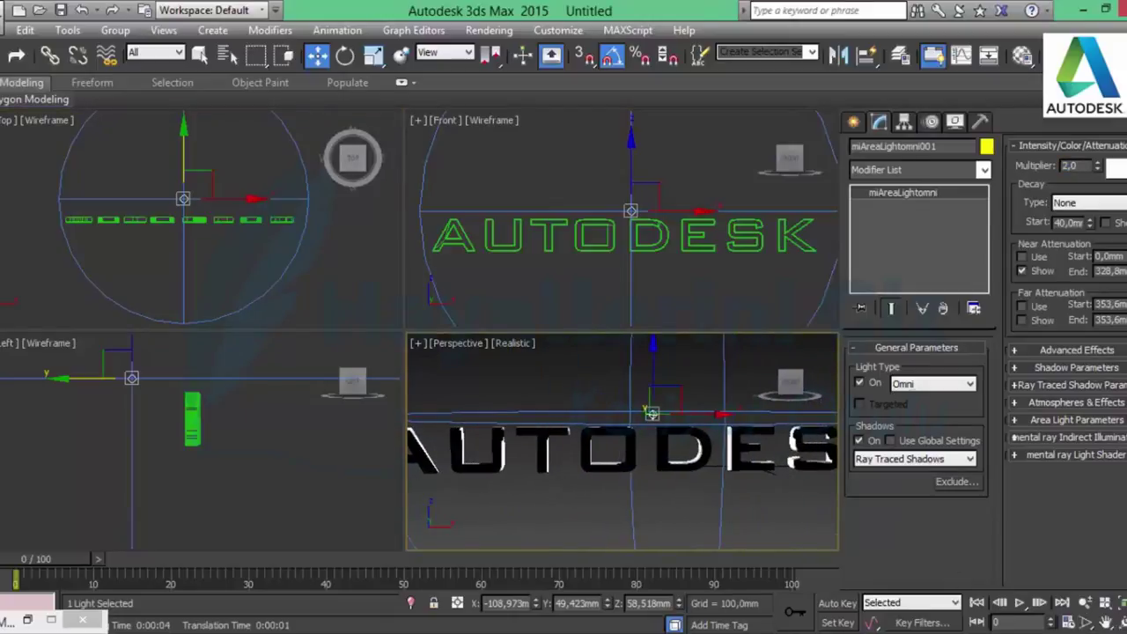
left_click(1118, 623)
left_click(1085, 602)
mouse_move(378, 320)
left_mouse_down()
mouse_move(395, 328)
mouse_move(396, 346)
left_mouse_up()
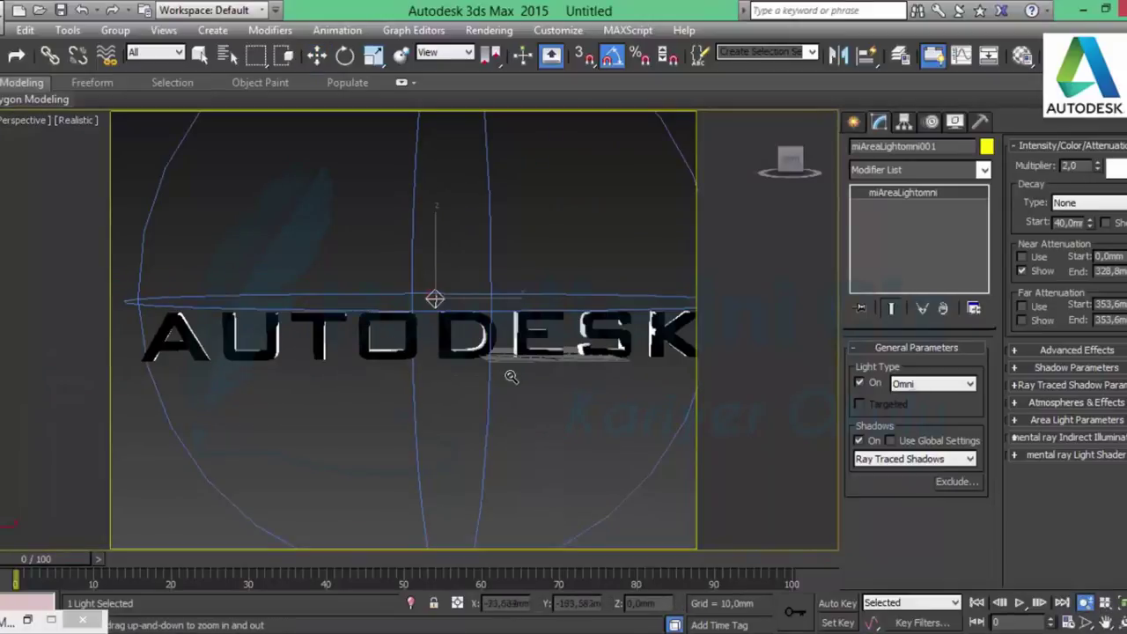
key("shift+f")
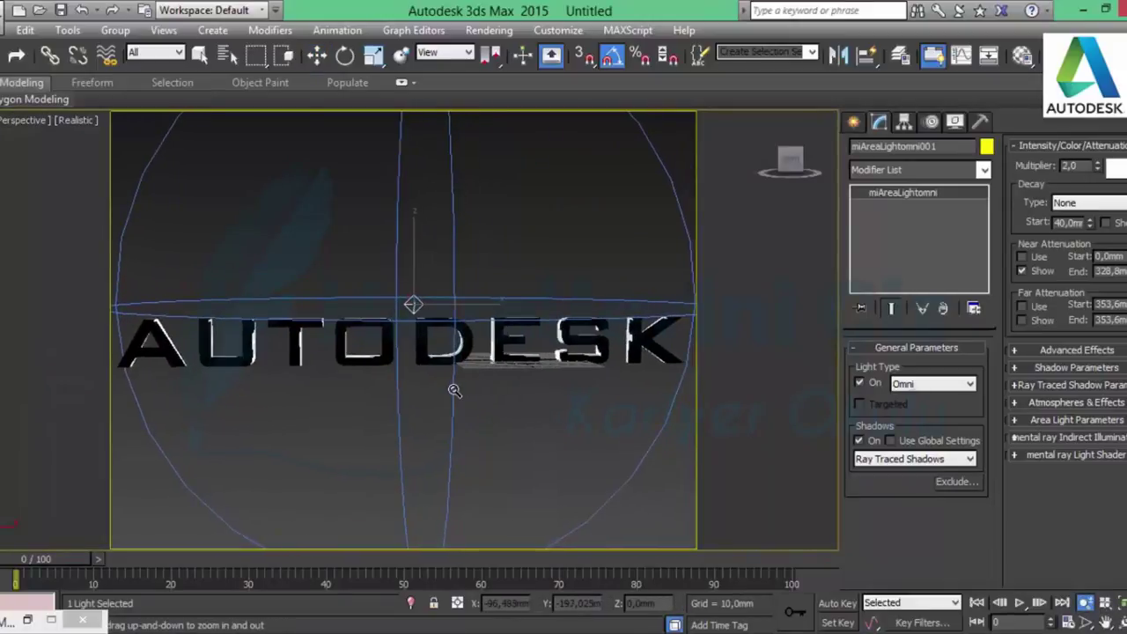
left_click_drag(454, 390, 453, 396)
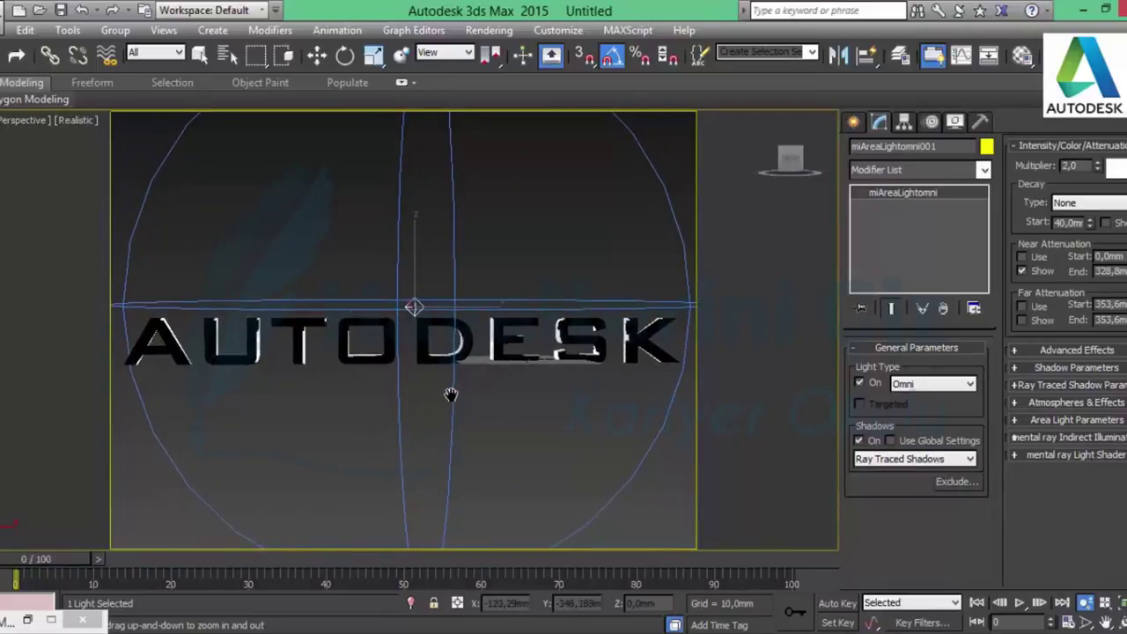
key("shift+q")
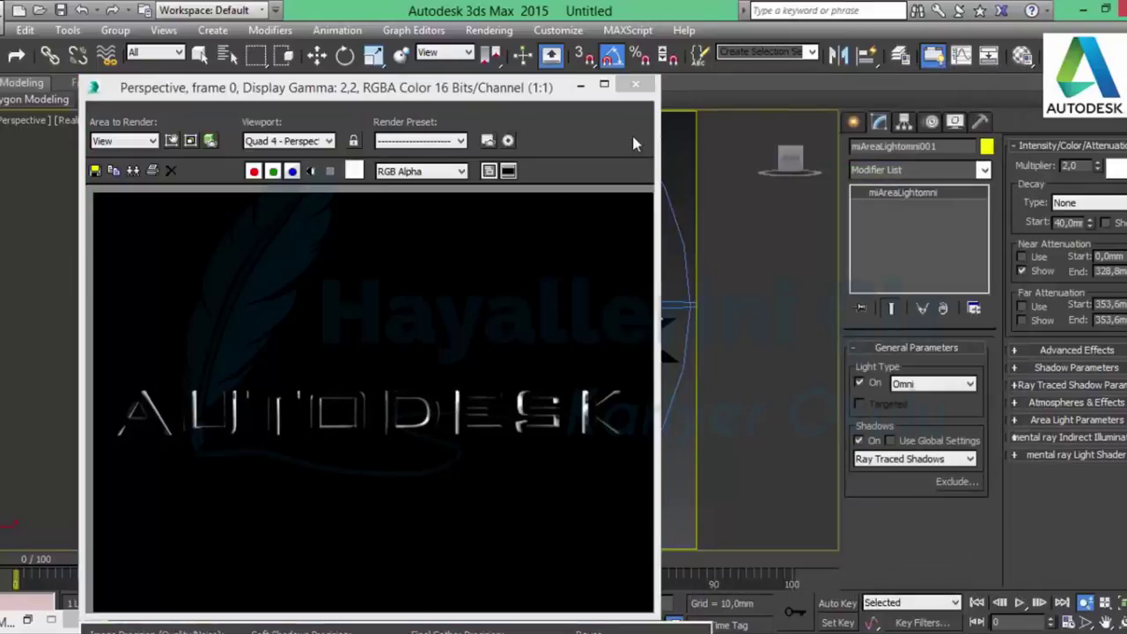
left_click(635, 84)
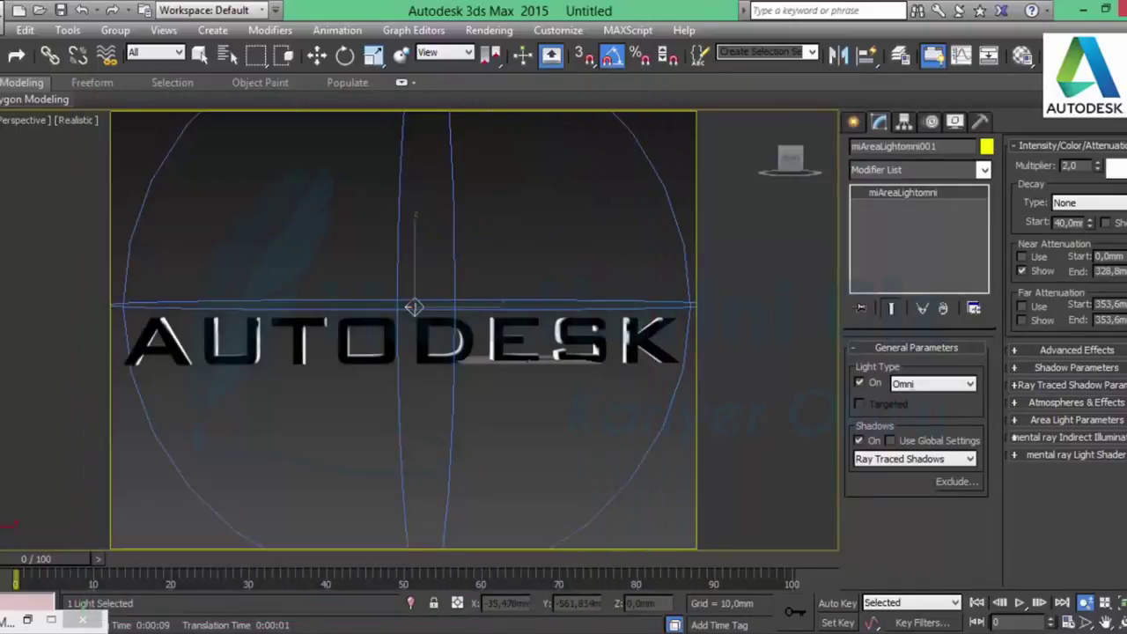
- Maximize the Top view, select the area omni light, and turn on Show for its Far Attenuation
key("alt+w")
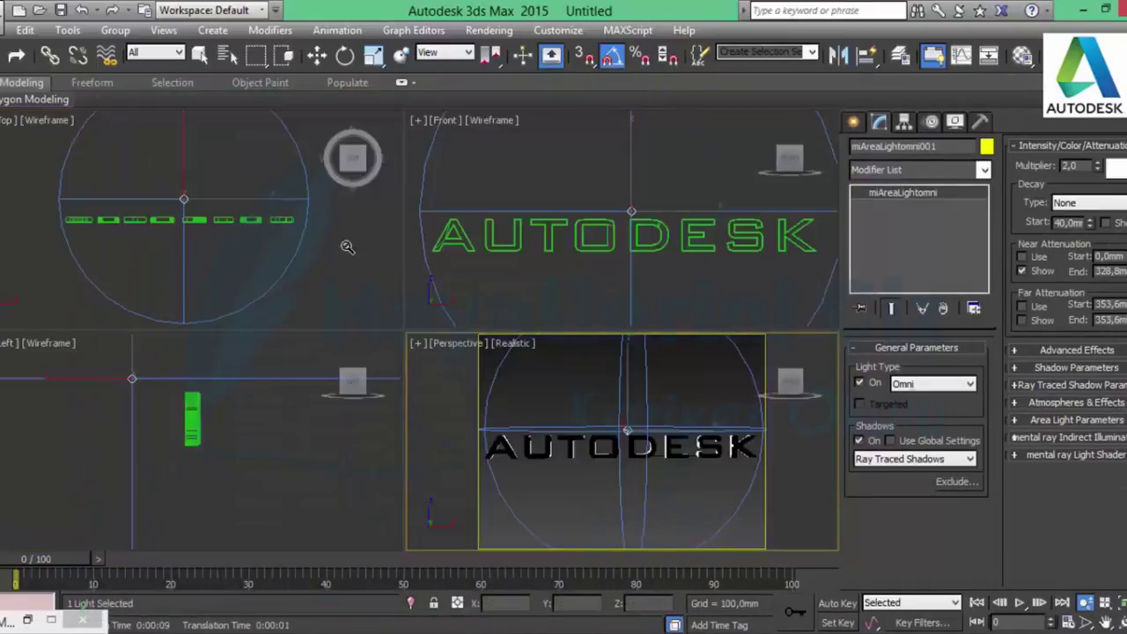
key("alt+w")
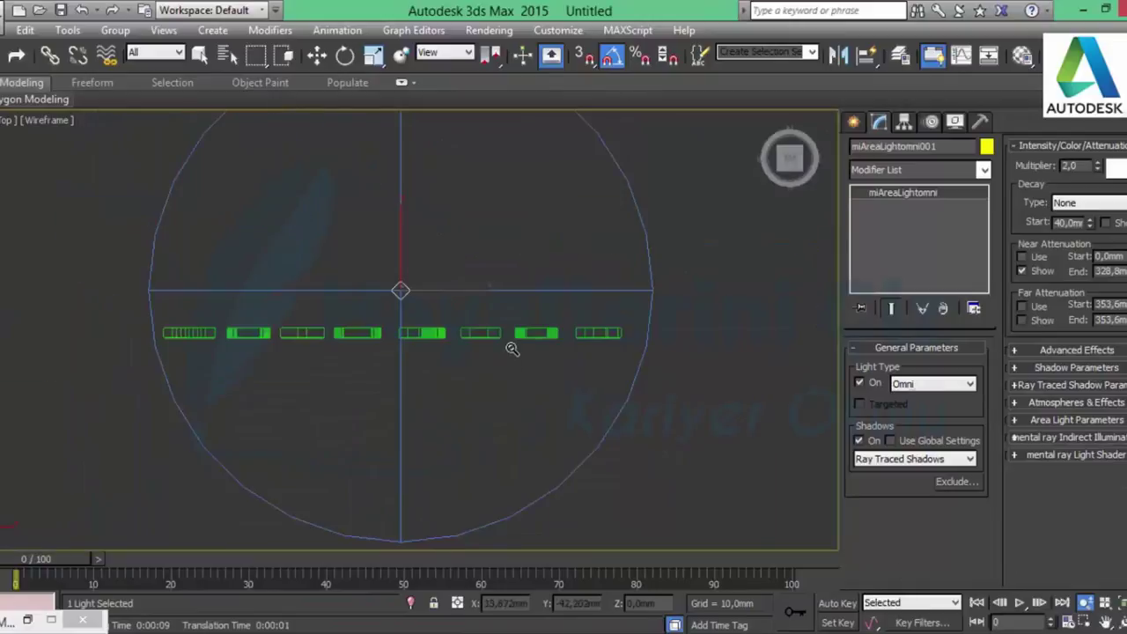
key("w")
left_click(707, 287)
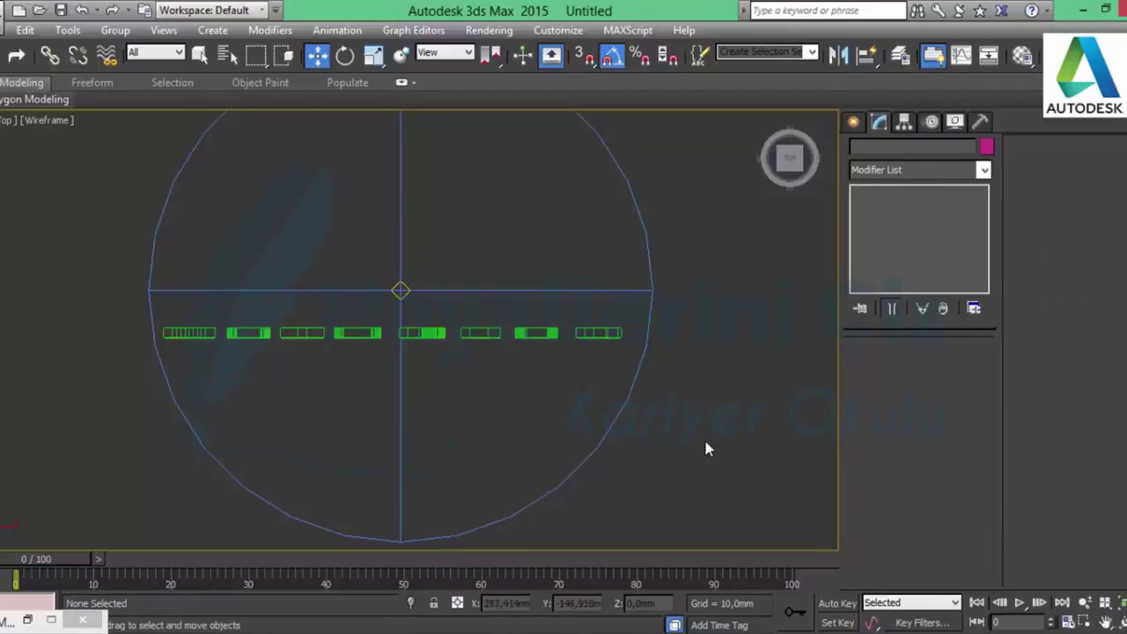
left_click(402, 289)
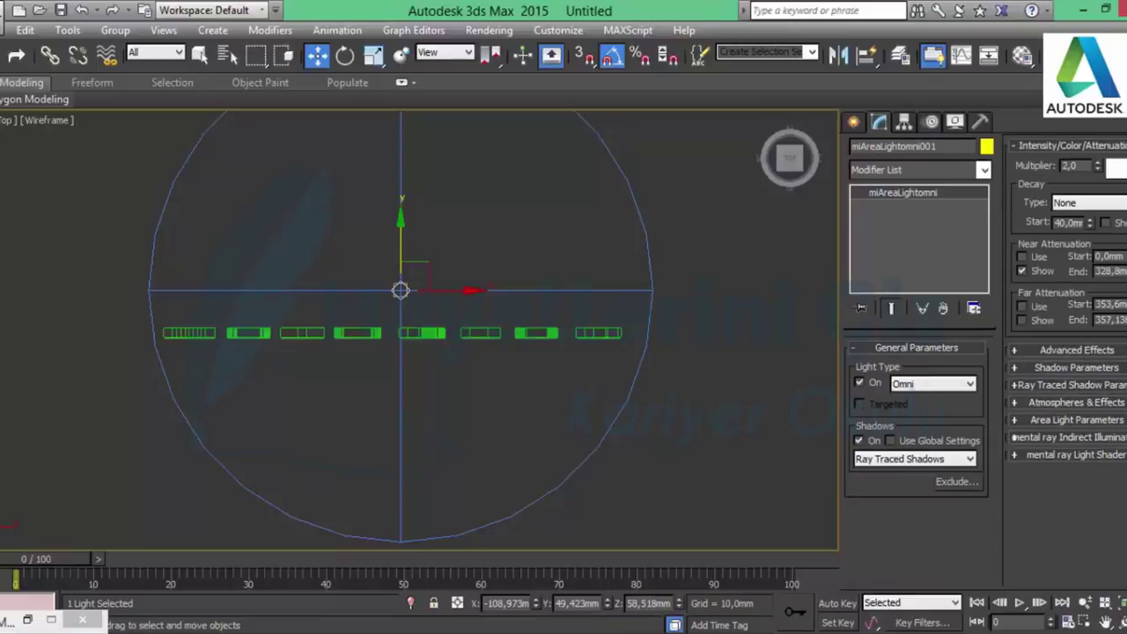
left_click(1040, 322)
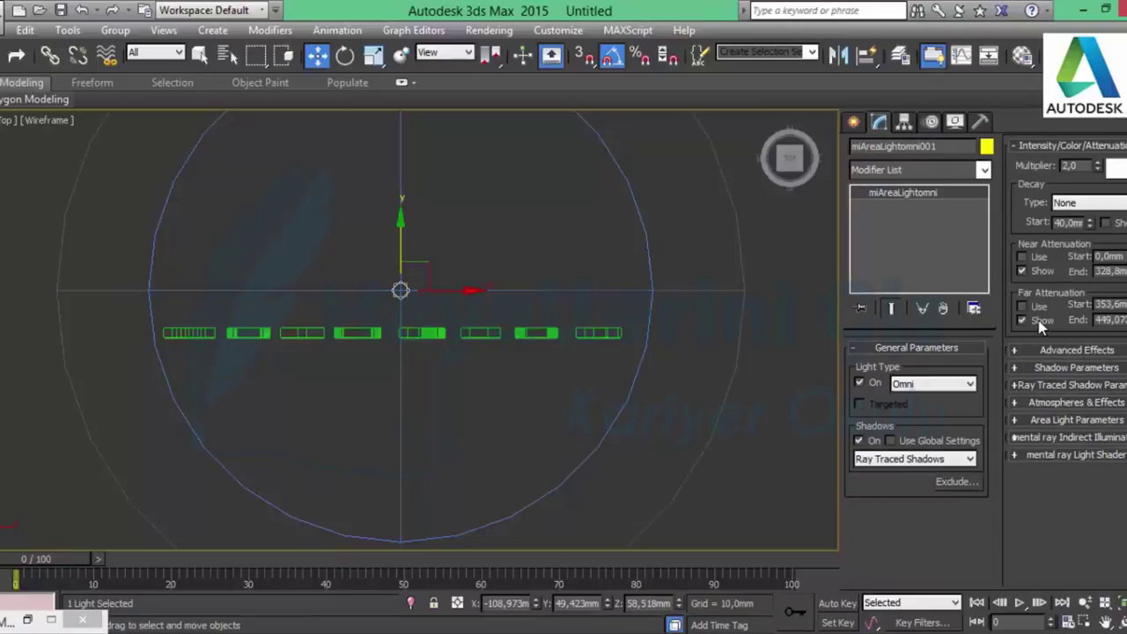
left_click(762, 434)
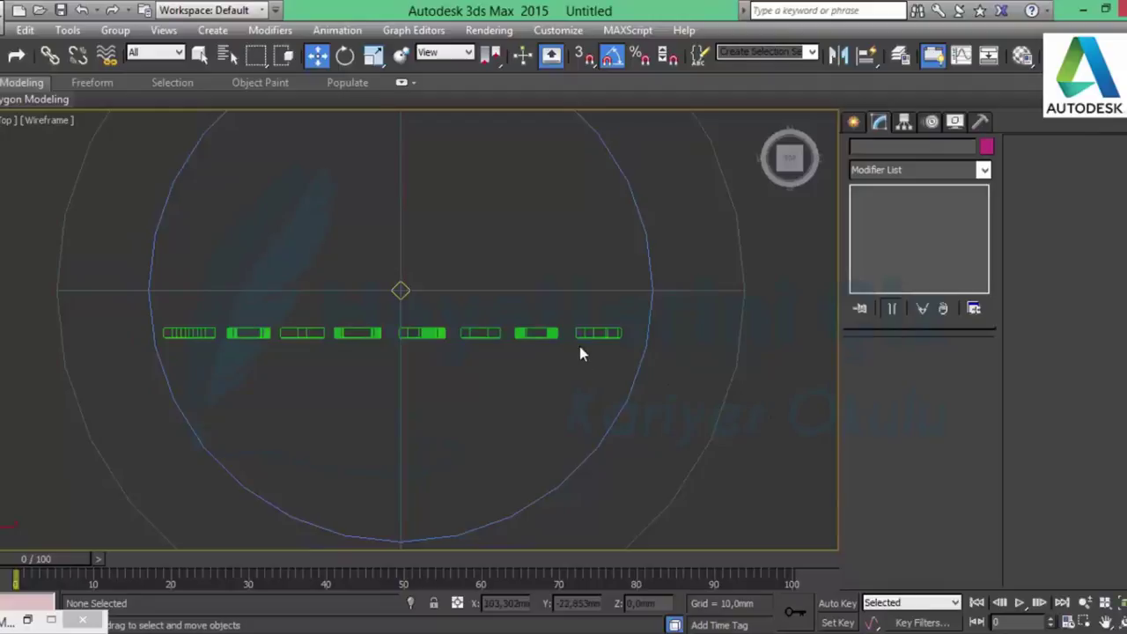
left_click(402, 290)
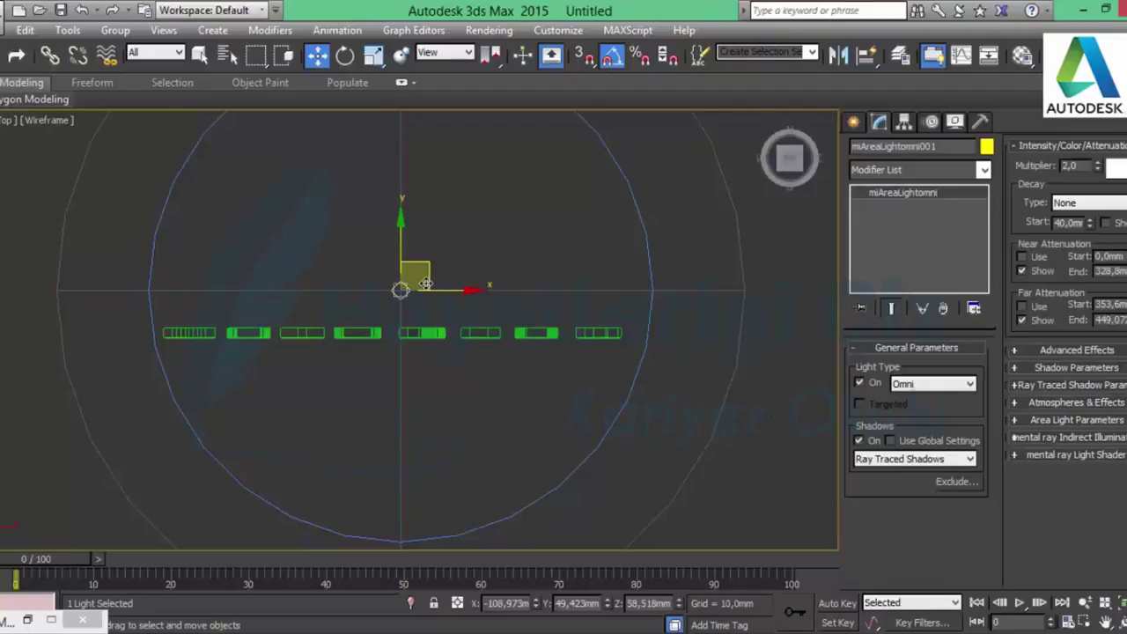
- Make three copies of the area omni light: one in front of the letters, one left, one right
left_click_drag(399, 240, 392, 425, "shift")
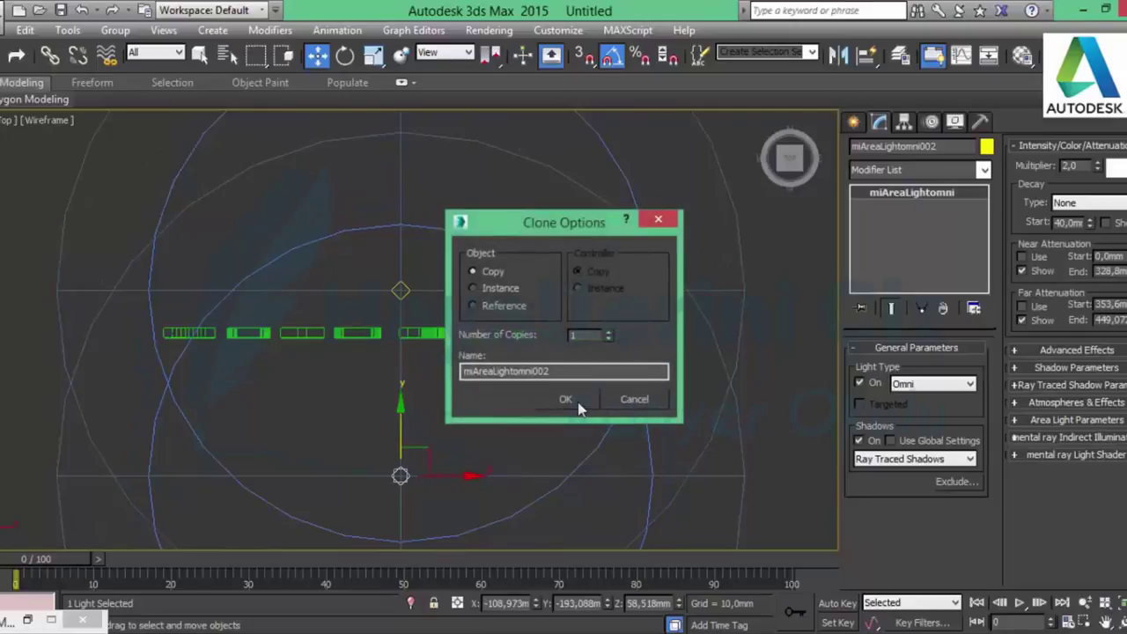
left_click(578, 402)
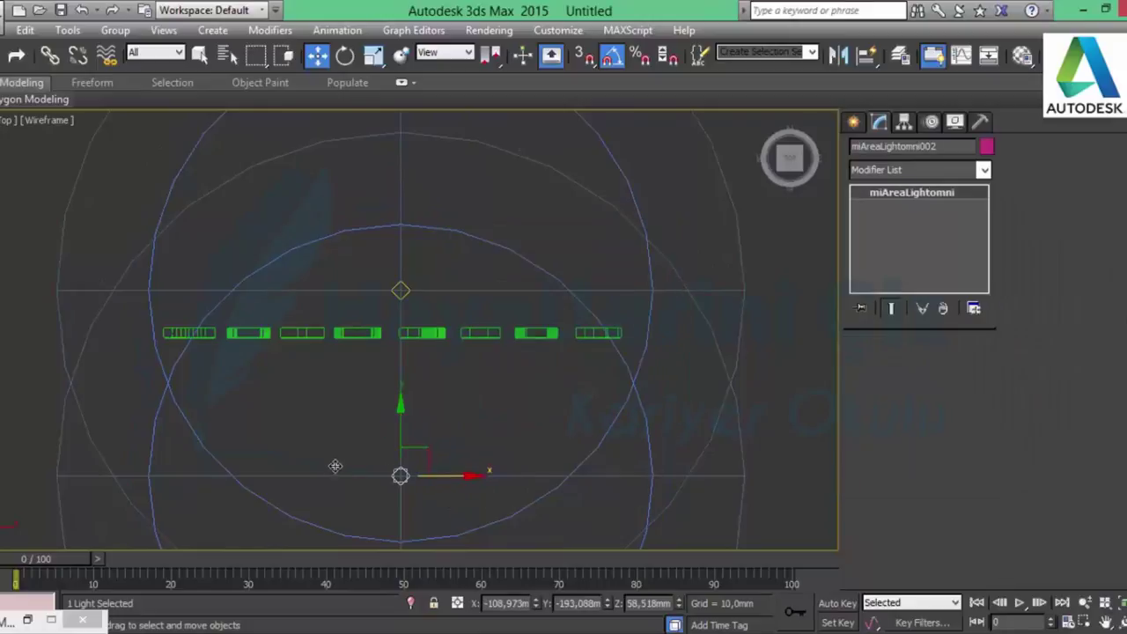
left_click_drag(461, 476, 230, 474, "shift")
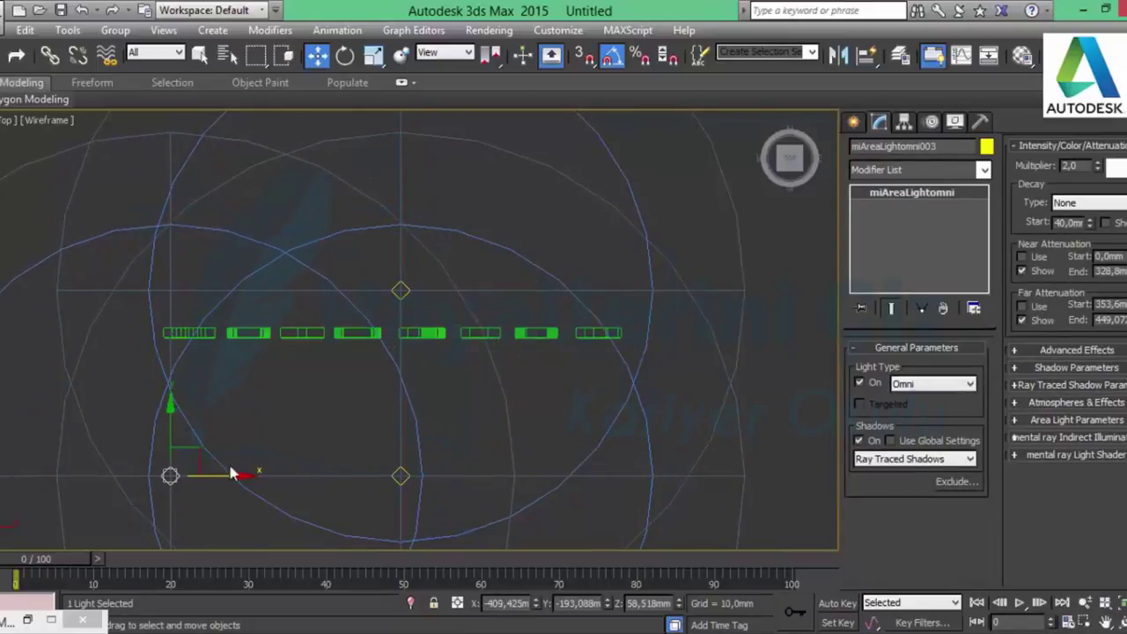
left_click(564, 403)
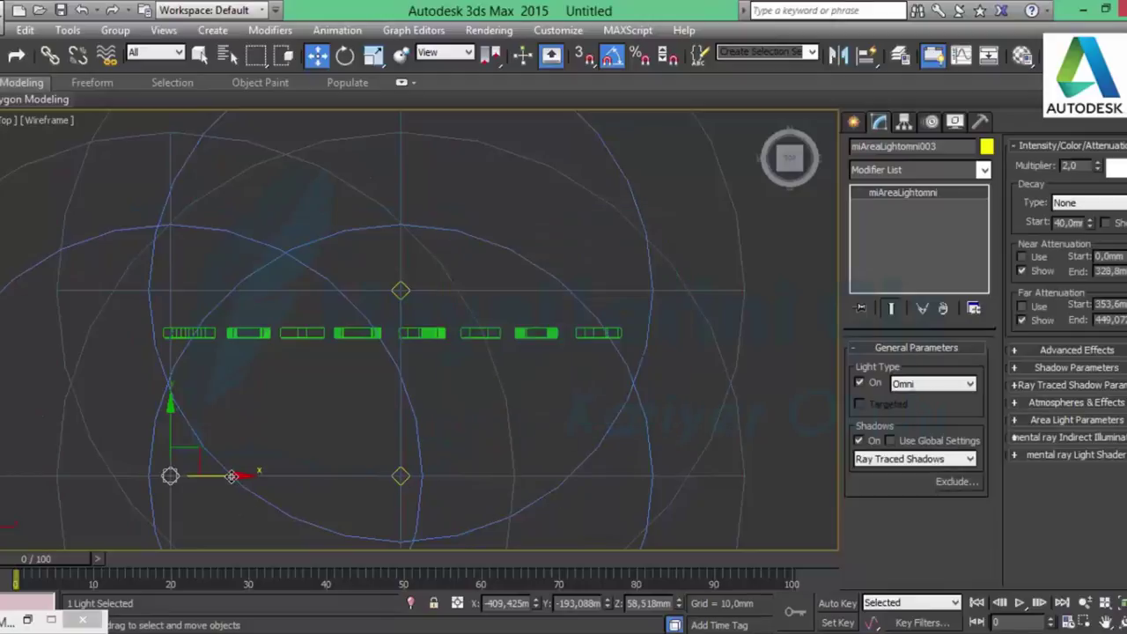
left_click_drag(231, 475, 681, 475, "shift")
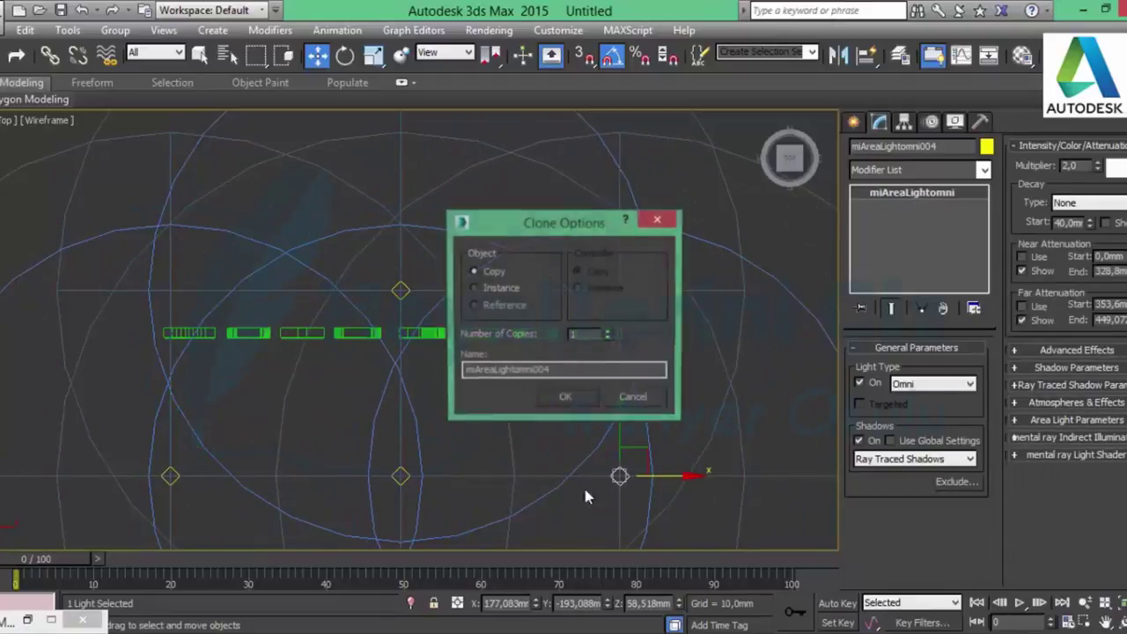
left_click(561, 399)
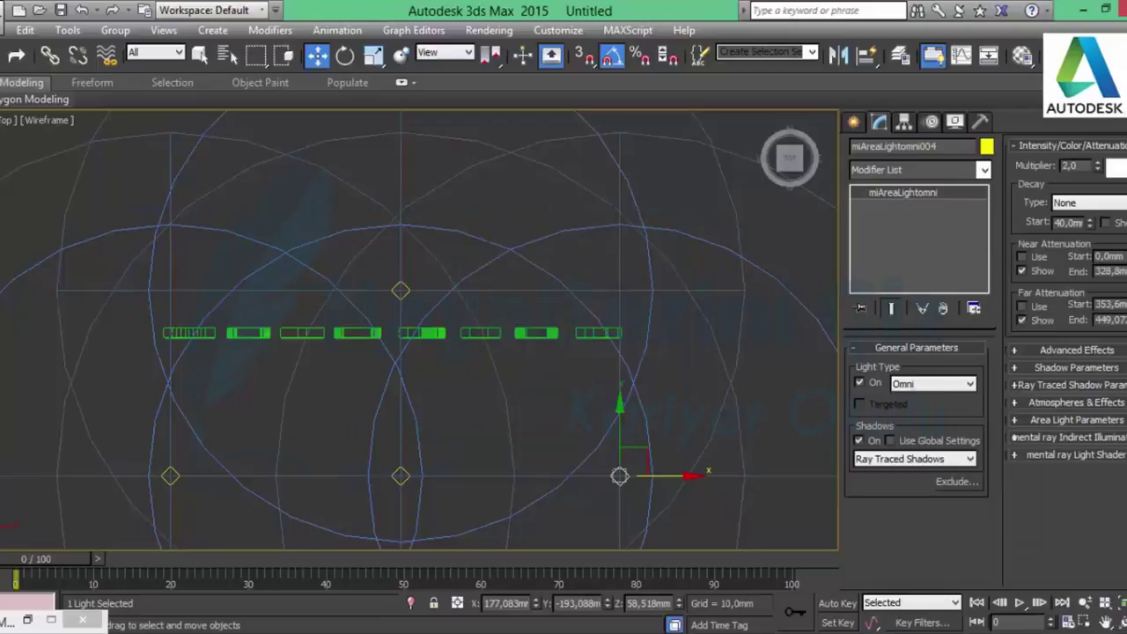
key("alt+w")
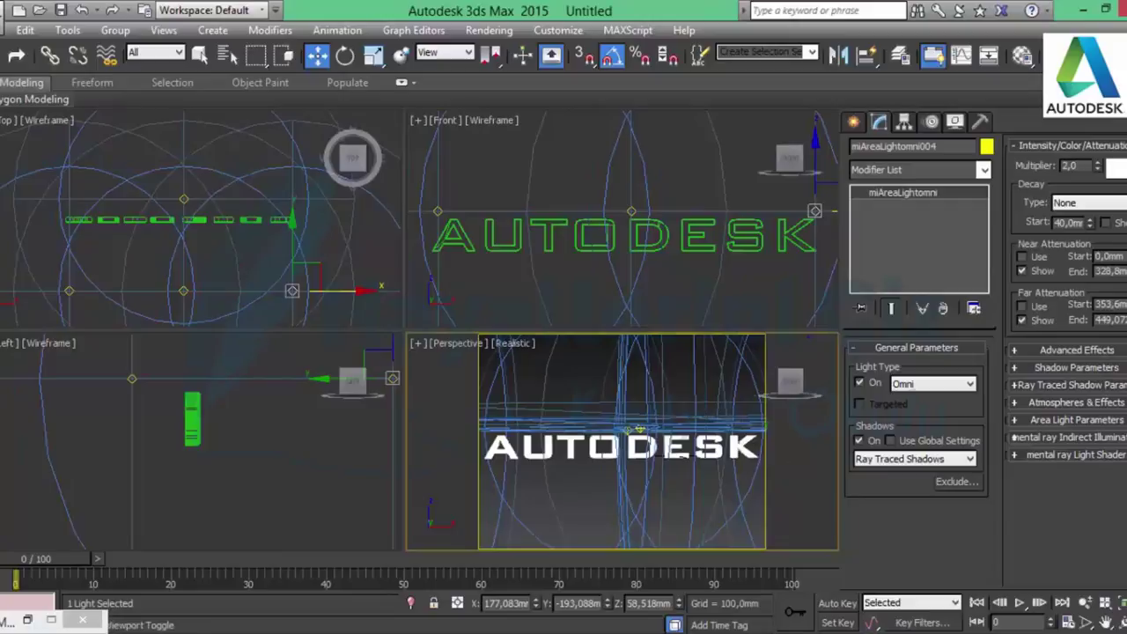
- Start a four-light Perspective test render, cancel it, and hide the light's near attenuation range
key("alt+w")
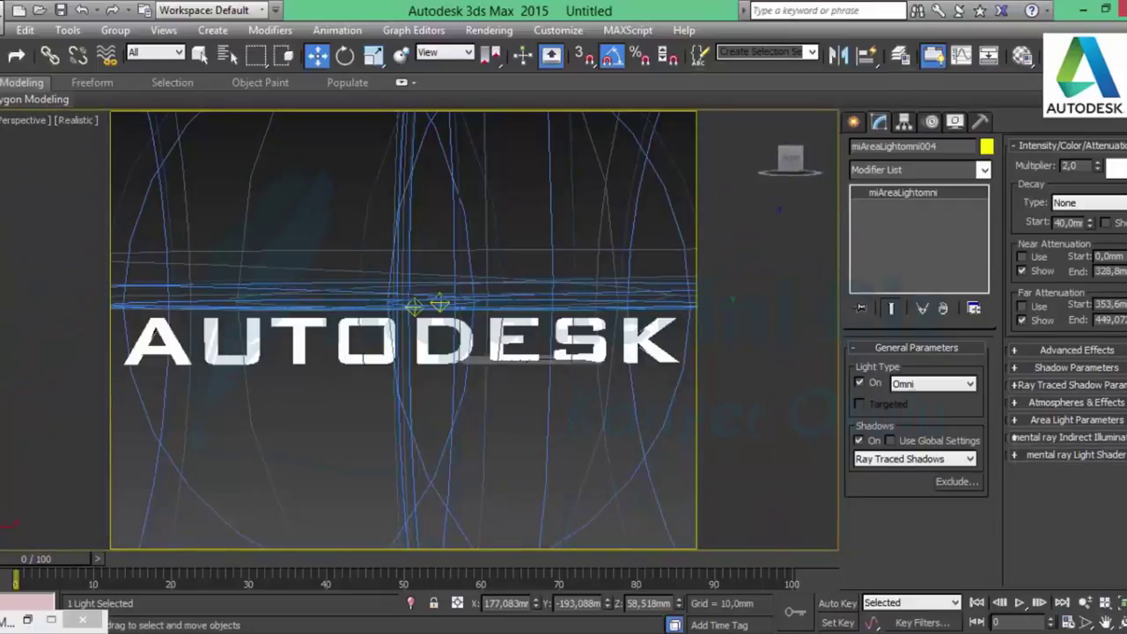
key("shift+q")
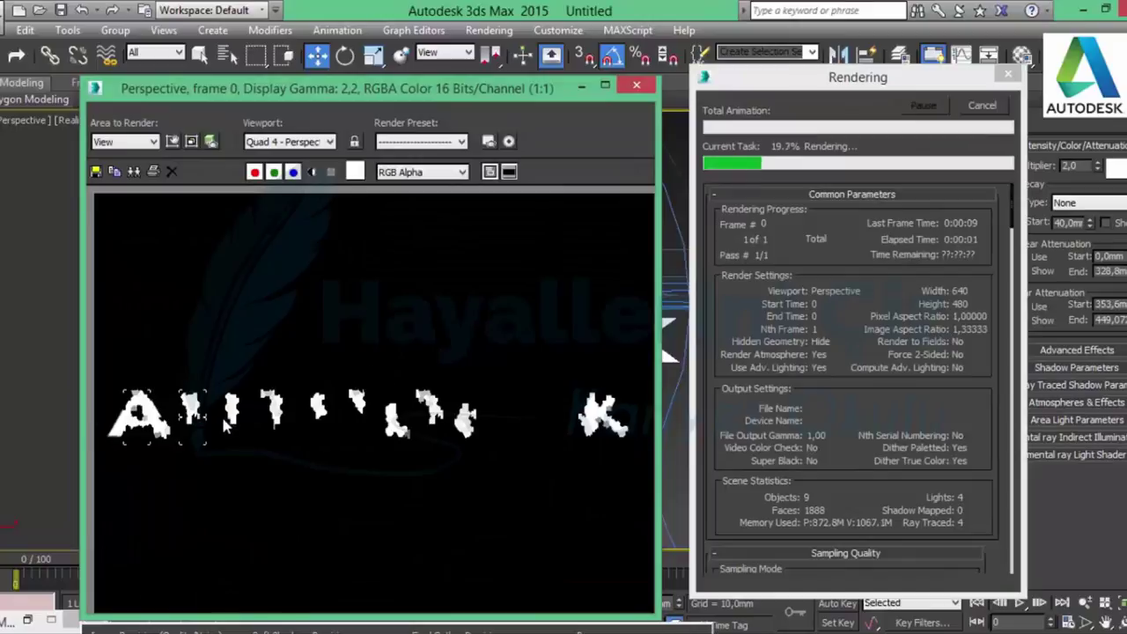
left_click(982, 105)
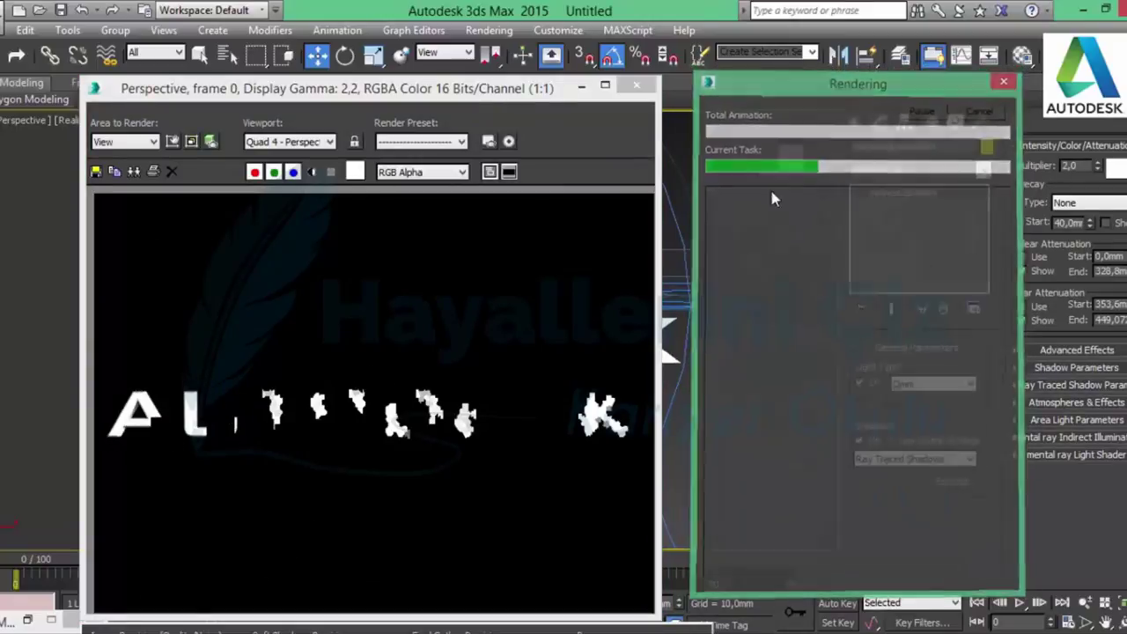
left_click(636, 86)
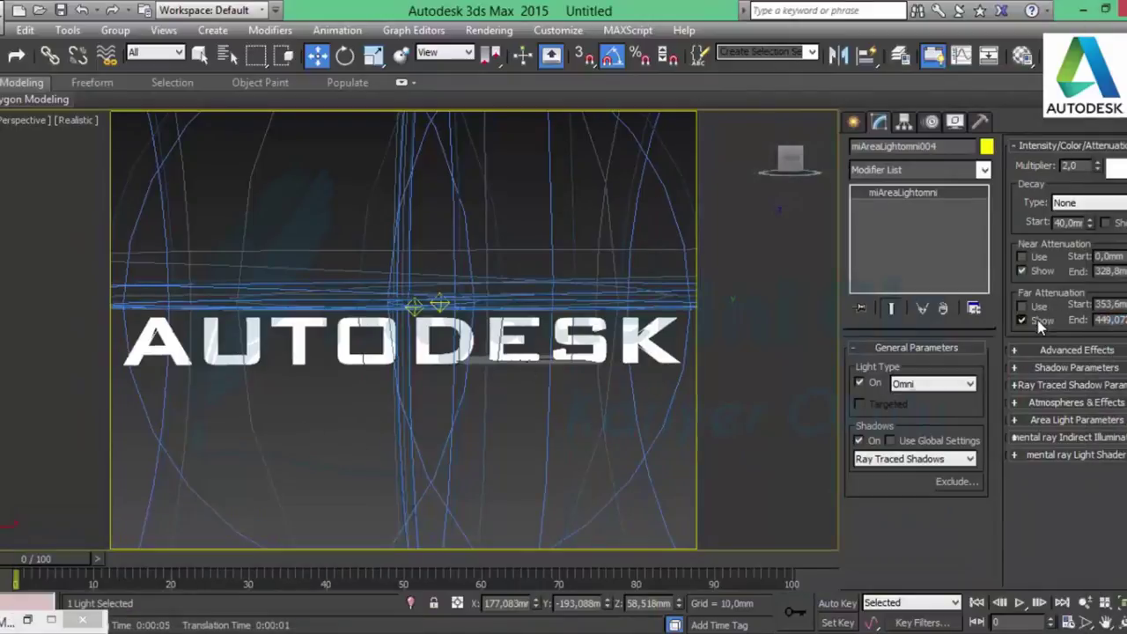
left_click(1042, 320)
- Hide the light's far attenuation range and frame all four lights in a maximized Top view
left_click(1040, 272)
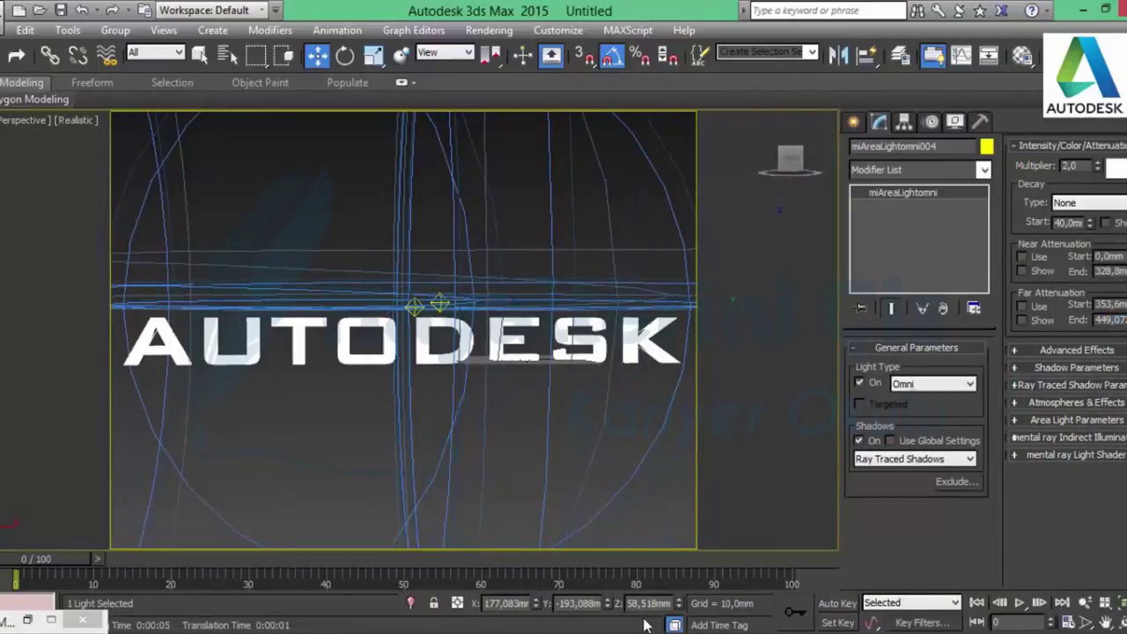
left_click(641, 495)
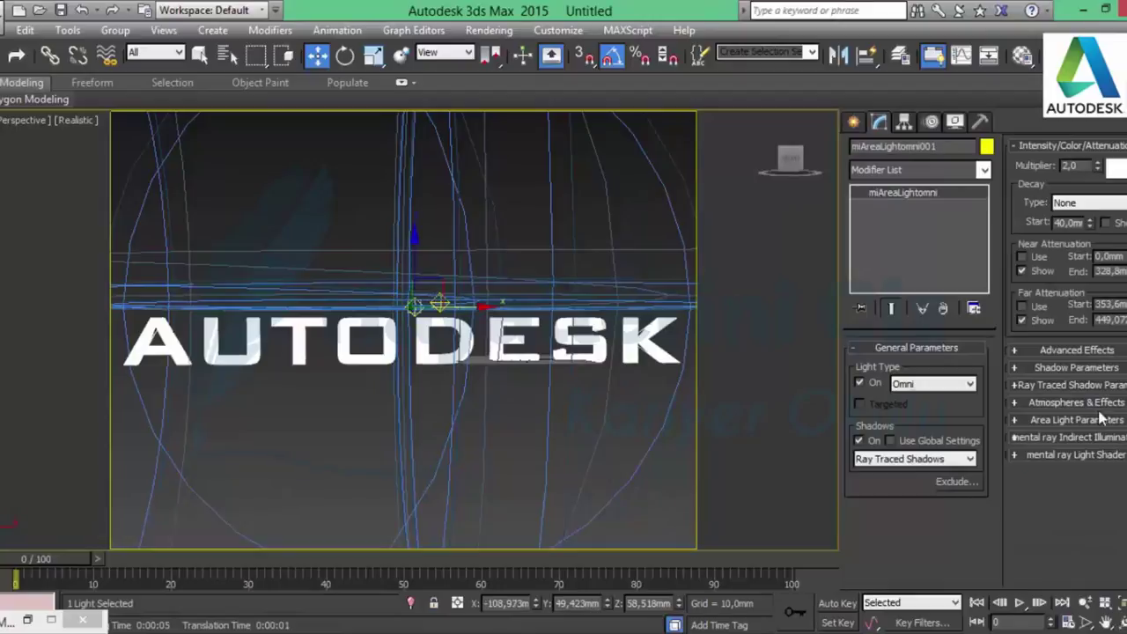
key("alt+w")
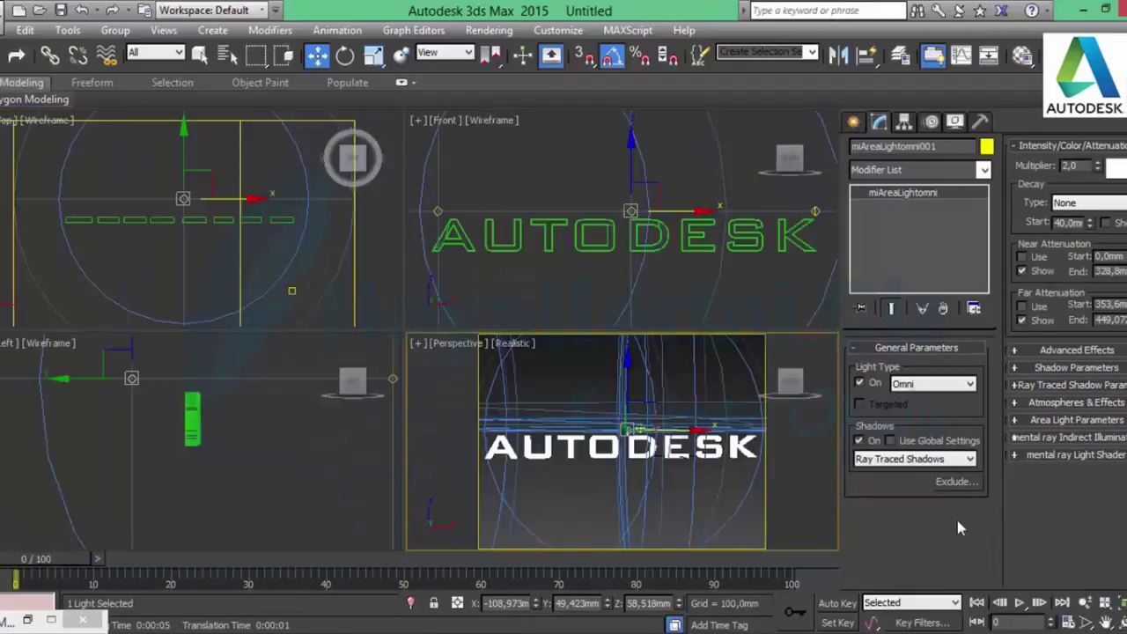
left_click(198, 268)
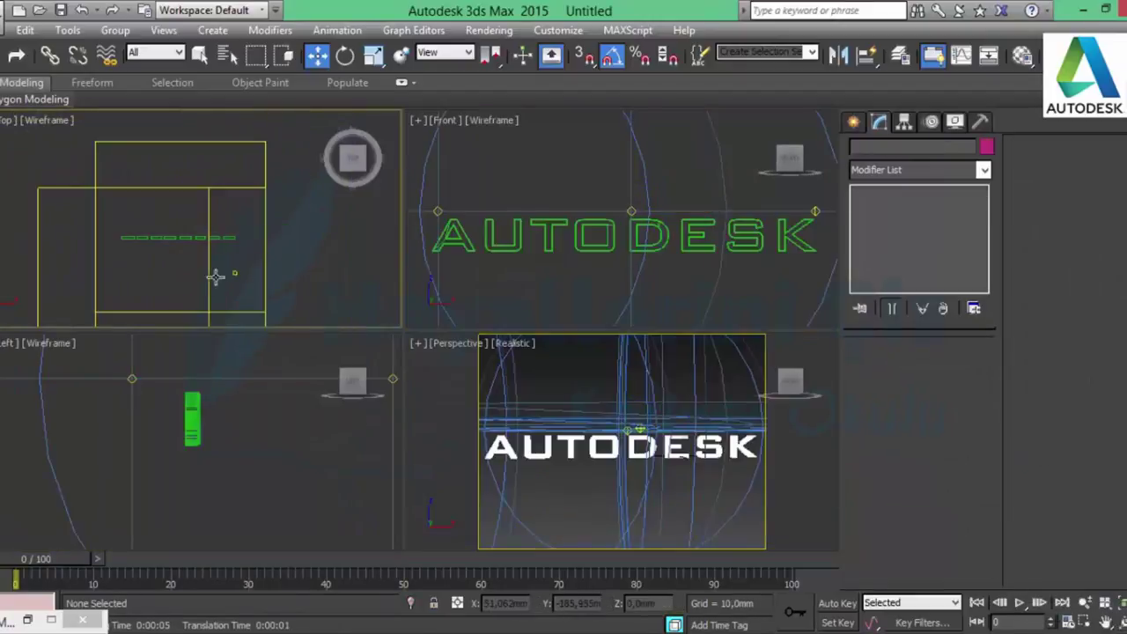
left_click(1123, 602)
left_click(1122, 622)
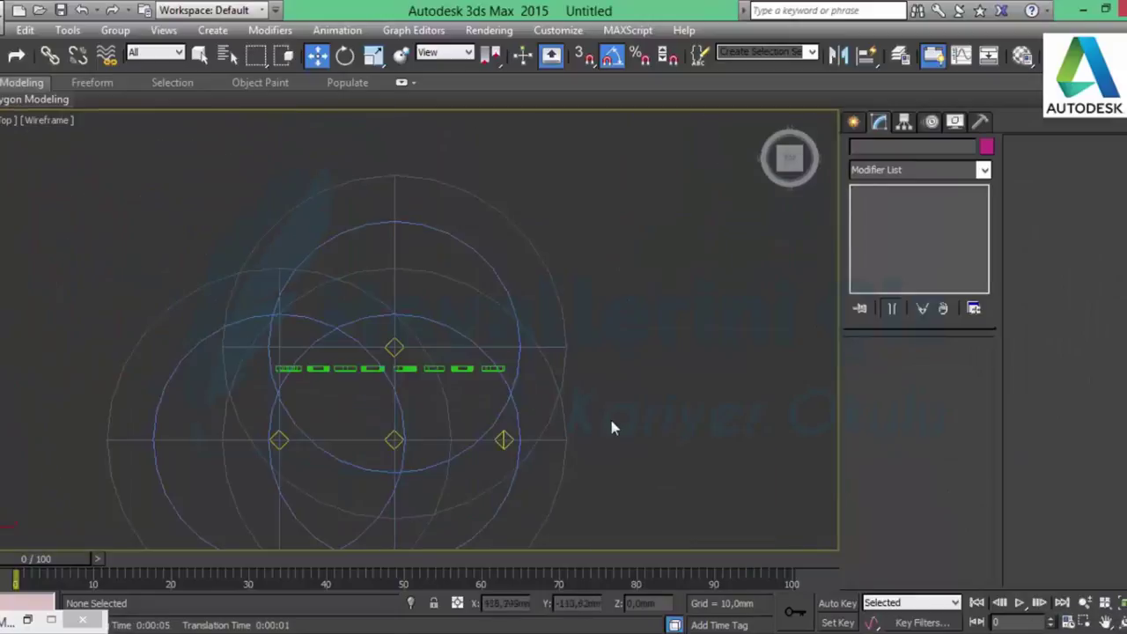
middle_click_drag(504, 440, 514, 348)
- Inspect the left, centre and right area lights, then render the Perspective view
left_click(291, 350)
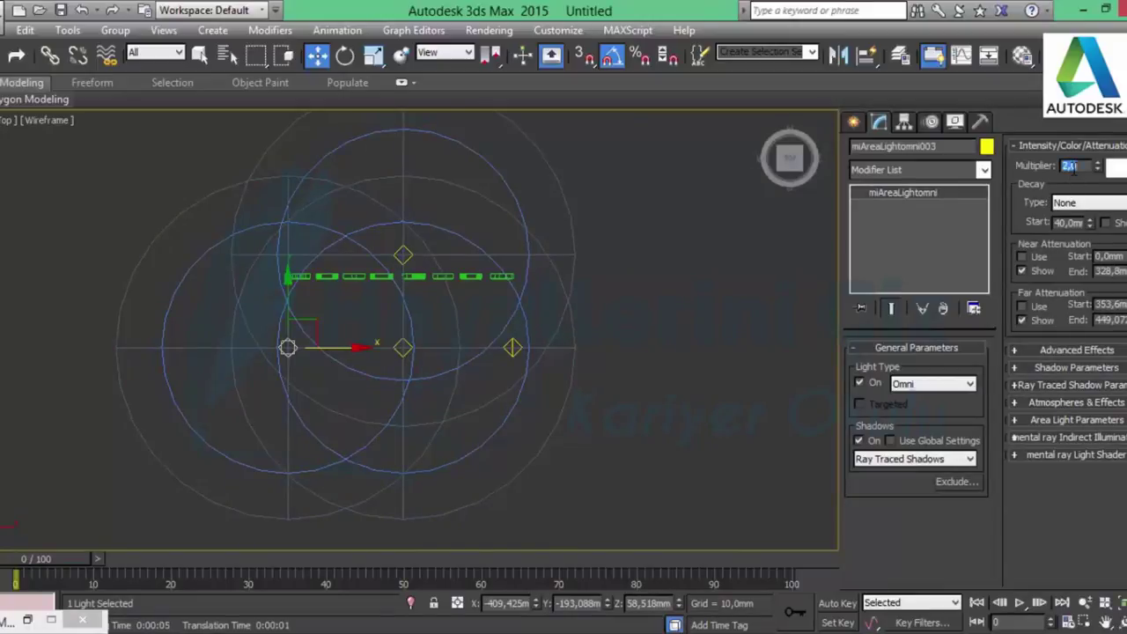
left_click(398, 349)
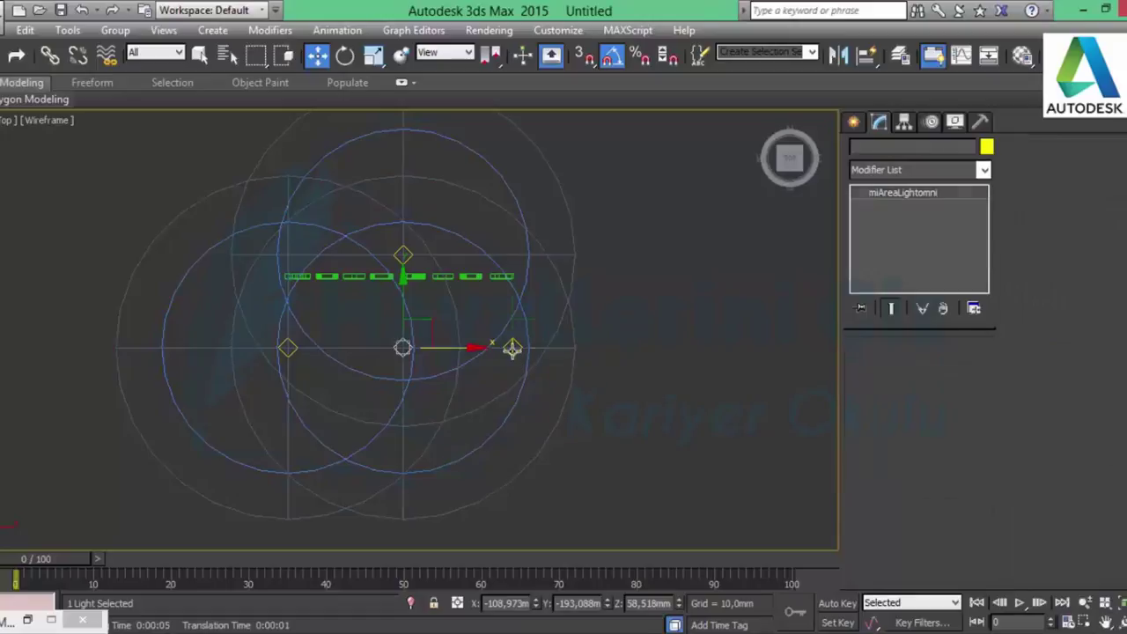
left_click(513, 351)
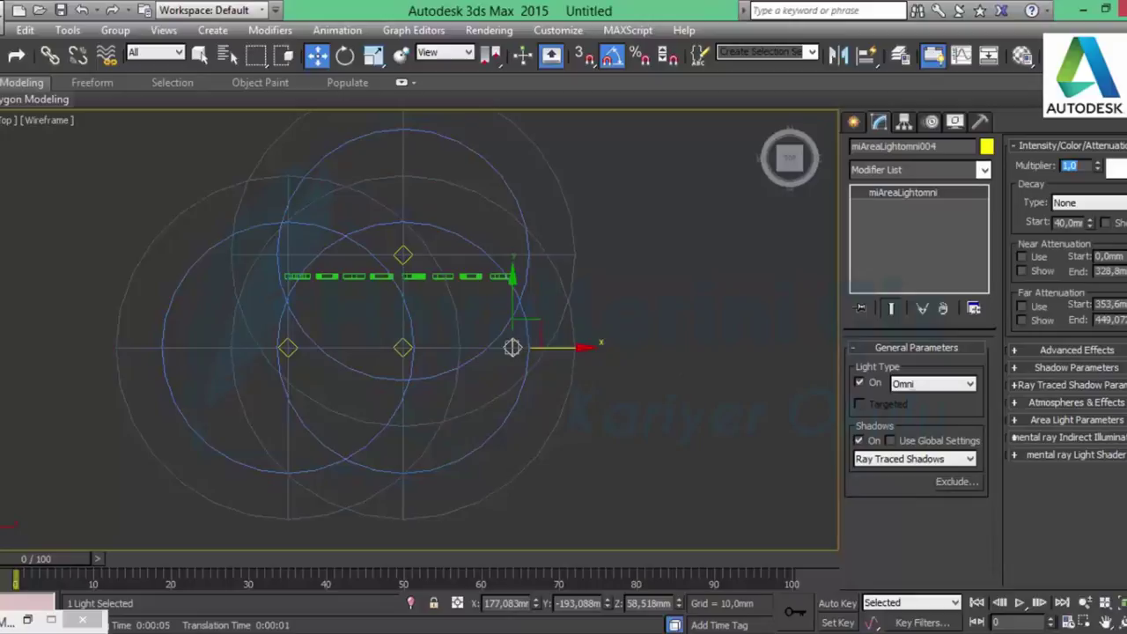
key("alt+w")
key("shift+q")
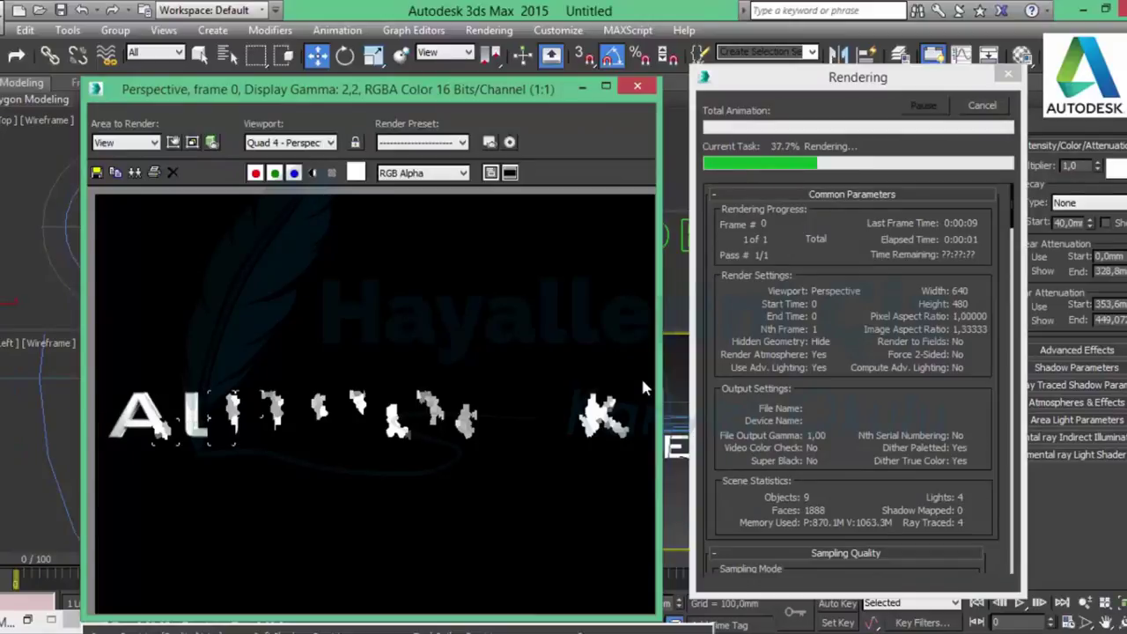
- Close the render window and set the centre area light's Multiplier to 0,5
left_click(986, 107)
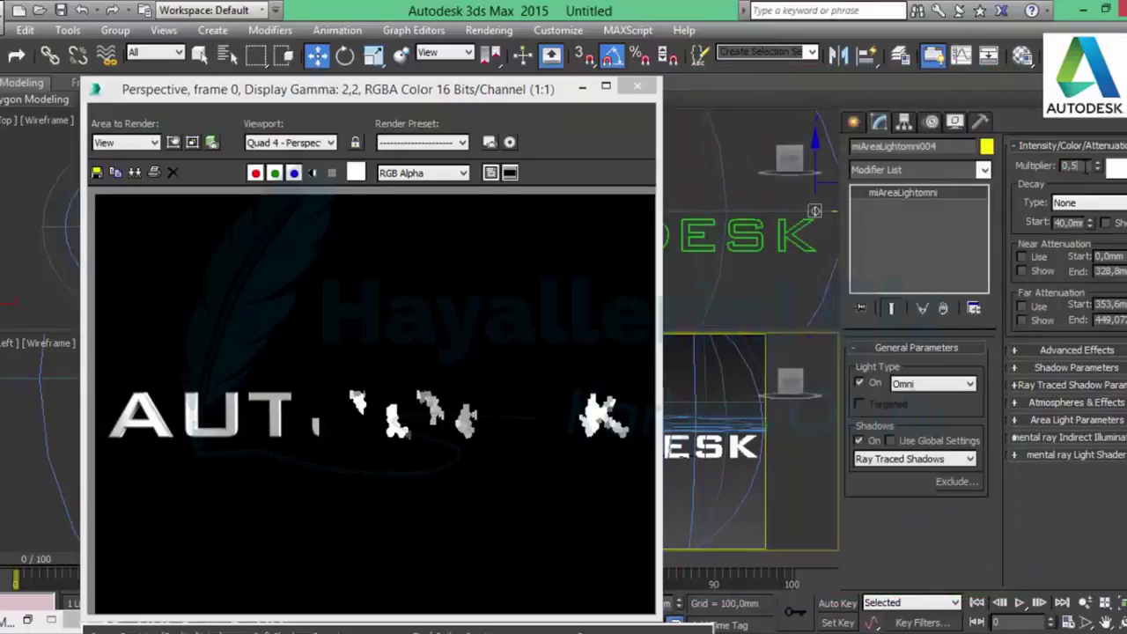
left_click(1069, 165)
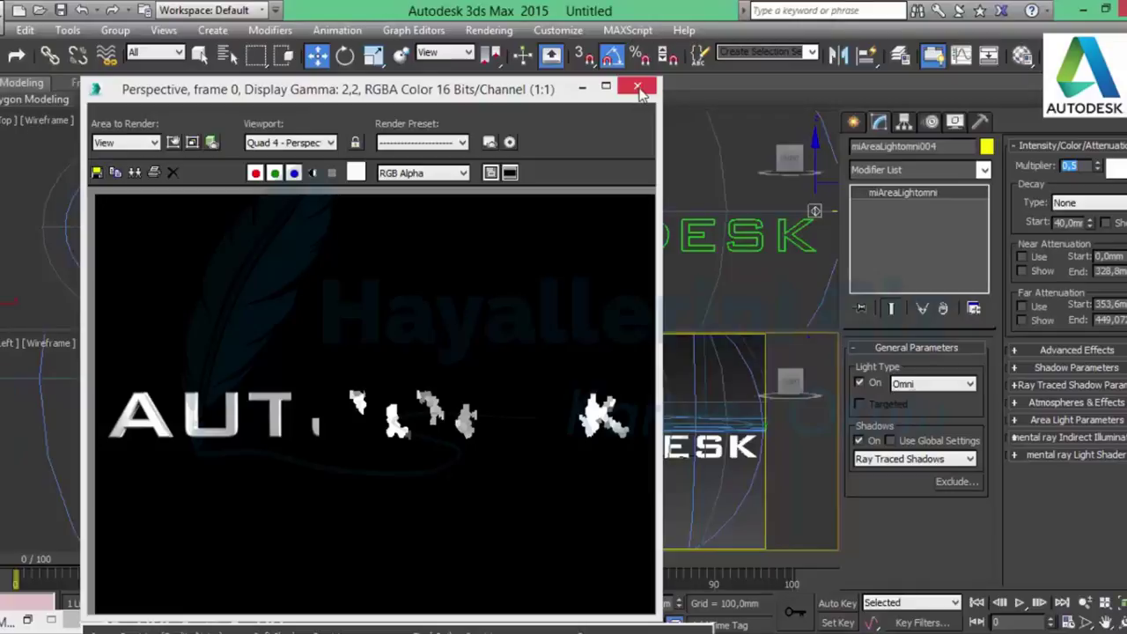
left_click(638, 88)
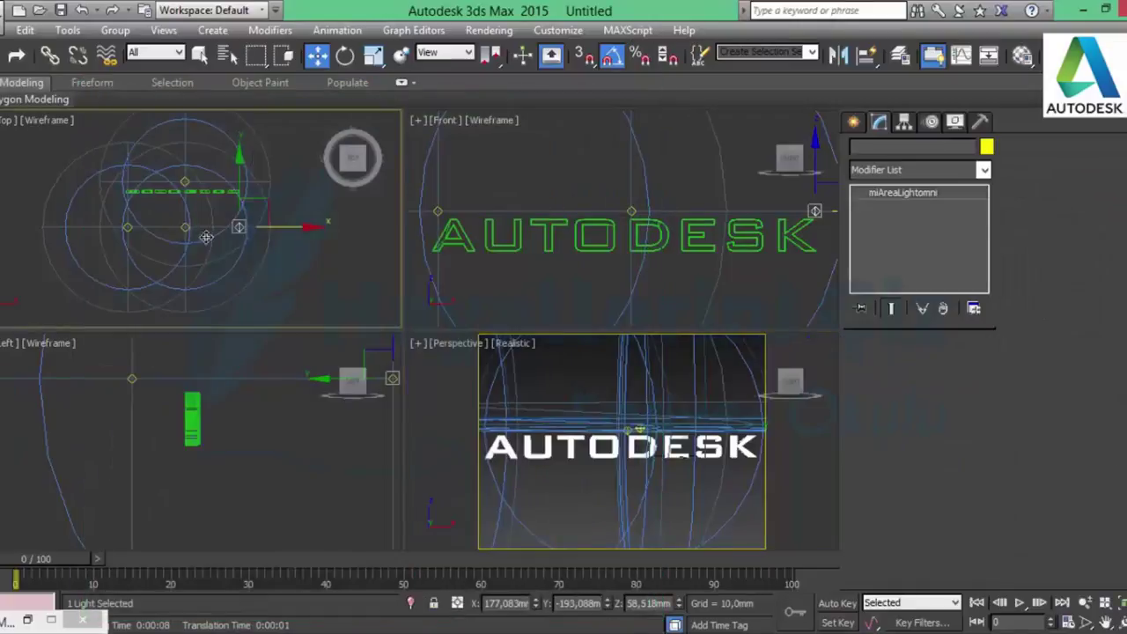
left_click(206, 237)
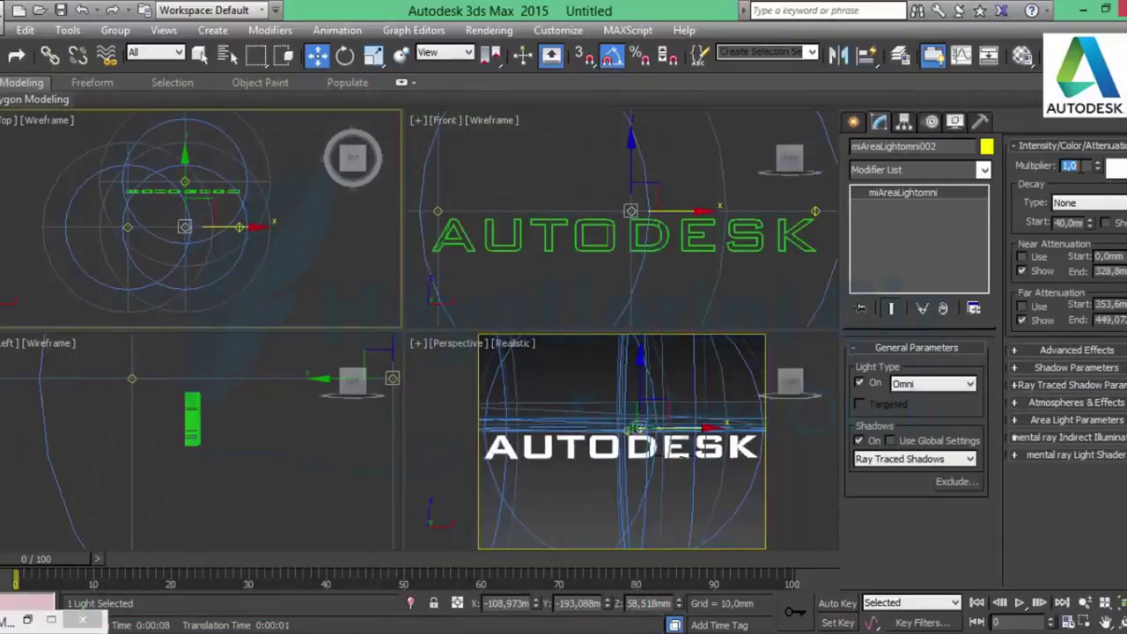
type("0,5")
key("Return")
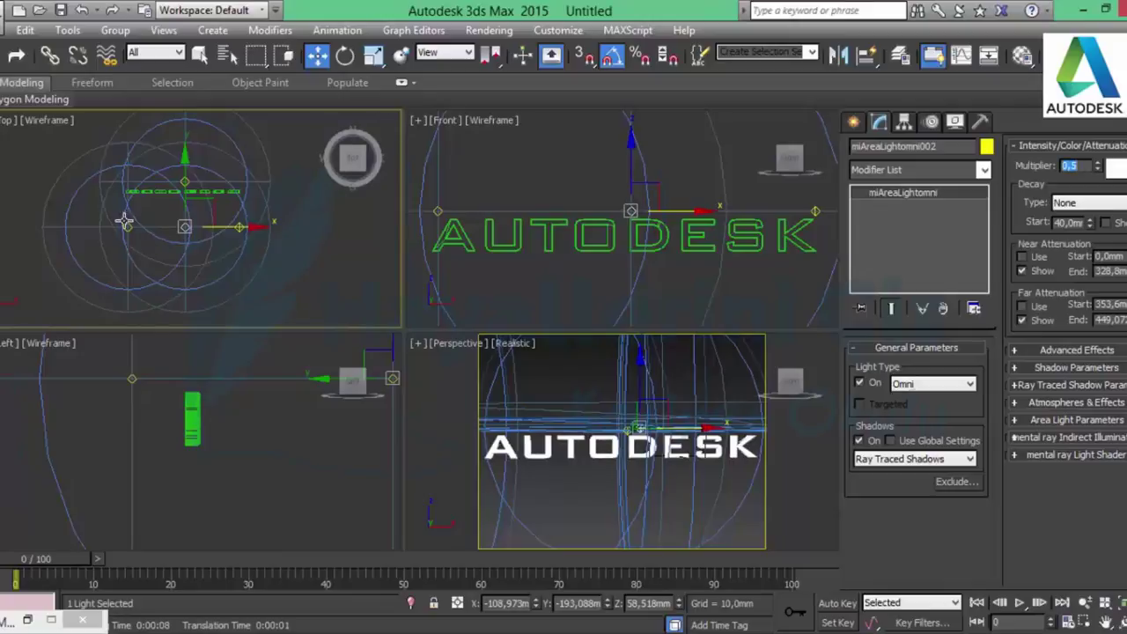
- Set the left area light's Multiplier to 0,5 and render the Perspective view again
left_click(127, 227)
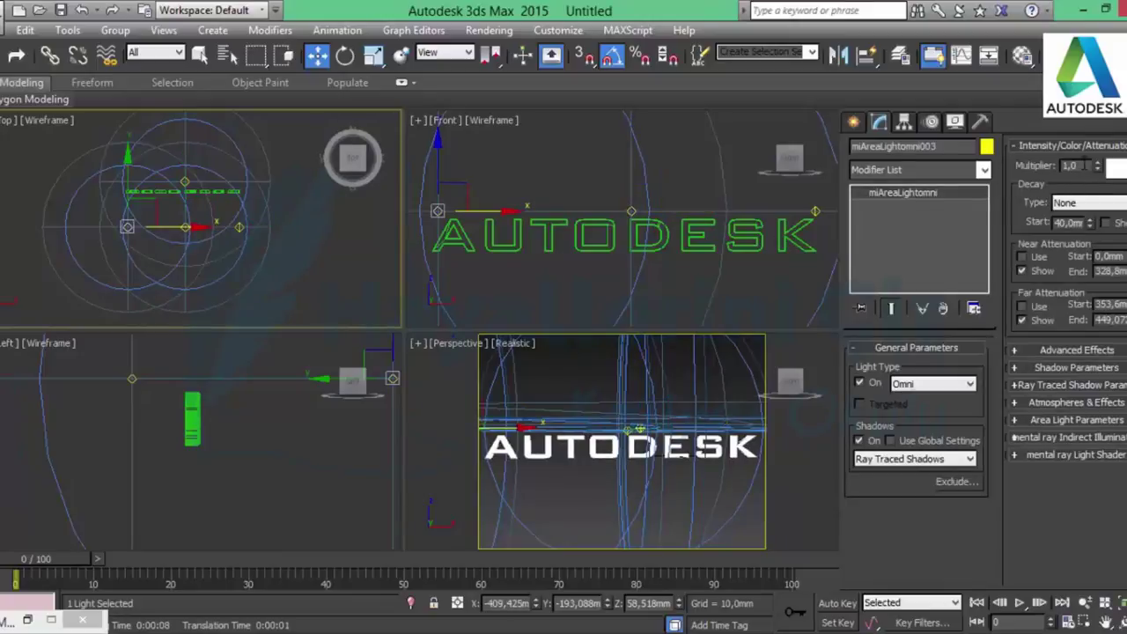
double_click(1070, 166)
type("0,")
type("5")
key("Return")
right_click(686, 386)
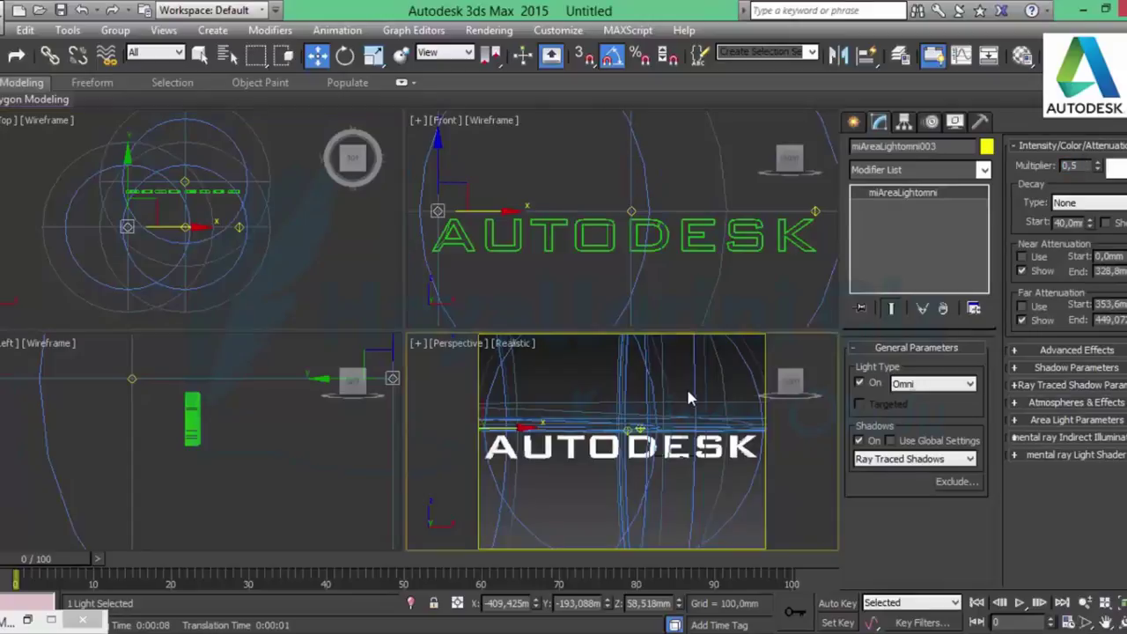
key("shift+q")
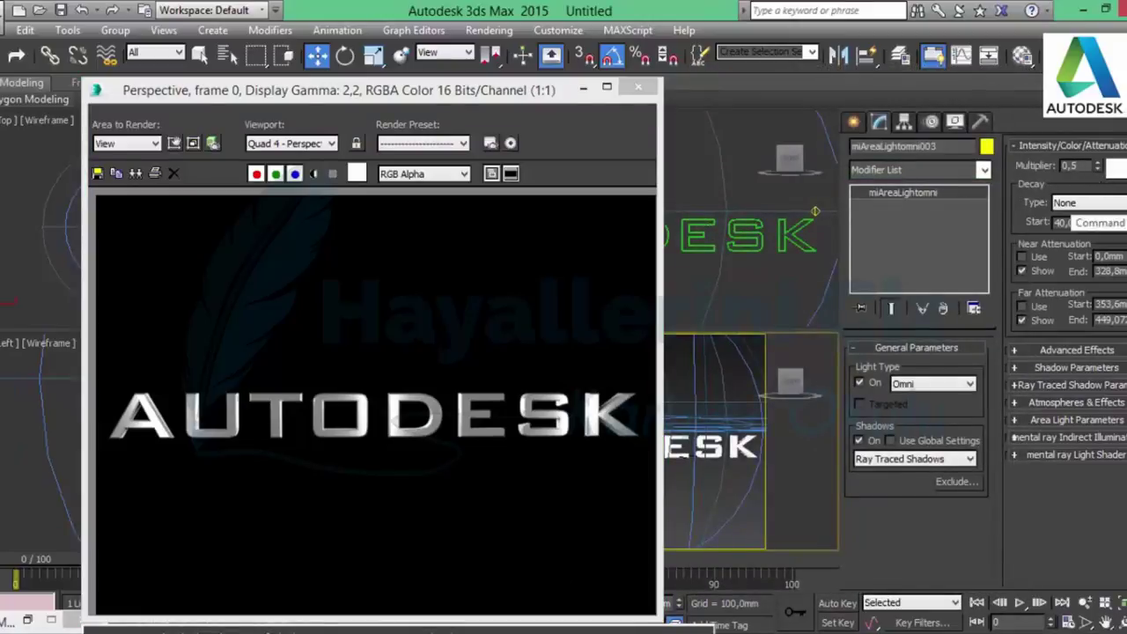
- Set miAreaLightomni003's Multiplier to 0,3 and close the Rendered Frame Window
double_click(1078, 165)
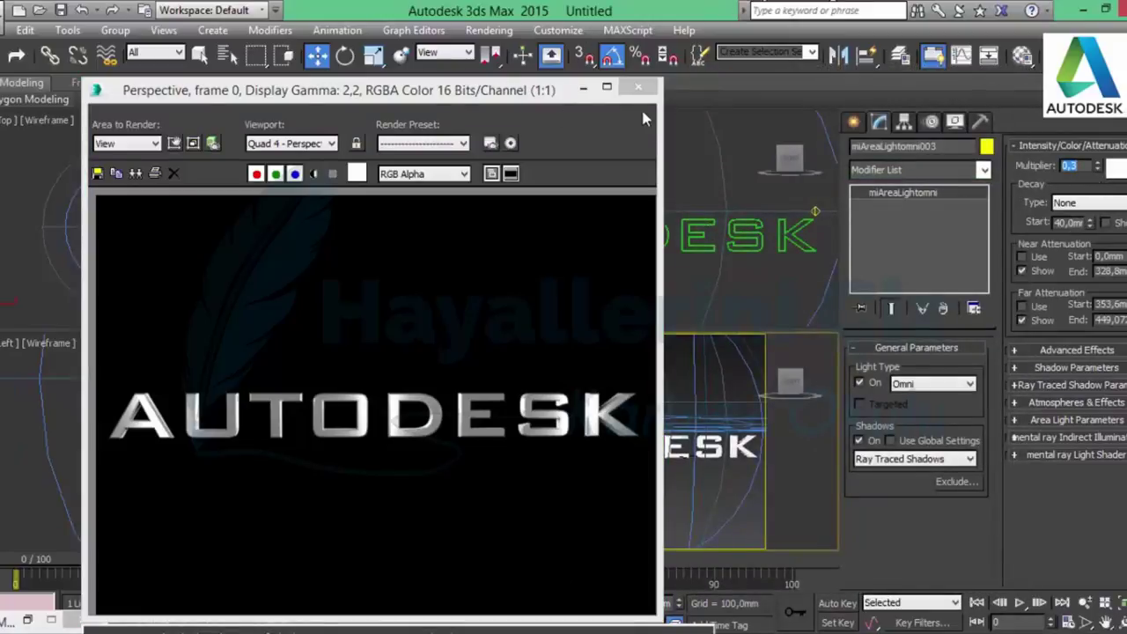
left_click(639, 87)
scroll(191, 222, "up", 1)
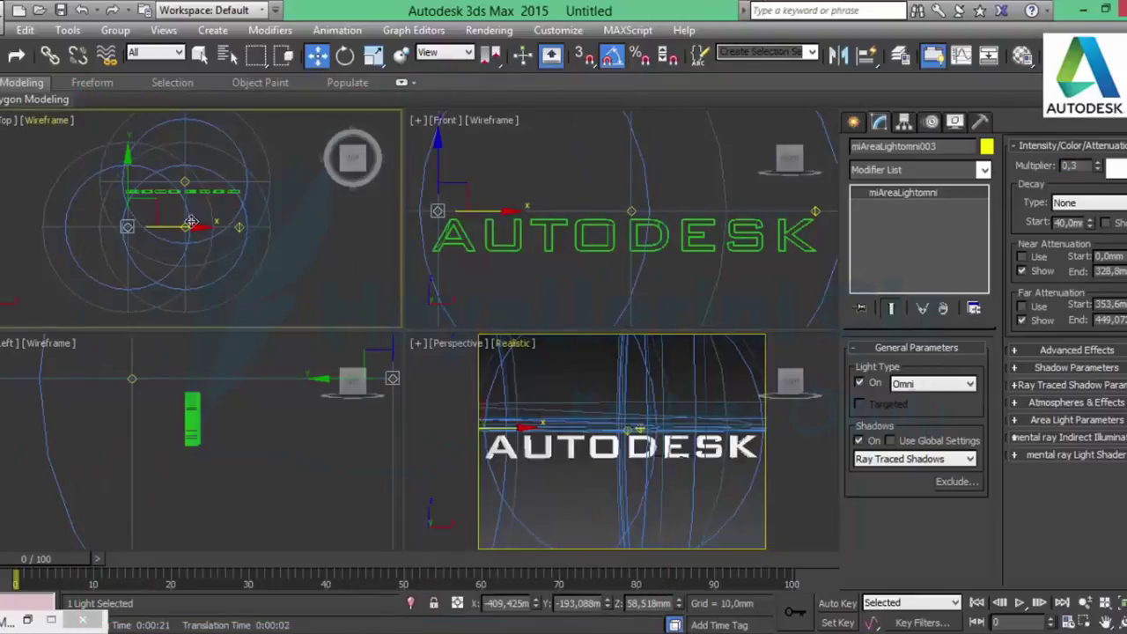
scroll(192, 222, "up", 3)
- Lower the centre and right area lights' Multiplier to 0,3, then re-render the Perspective view
scroll(181, 237, "up", 3)
left_click(197, 257)
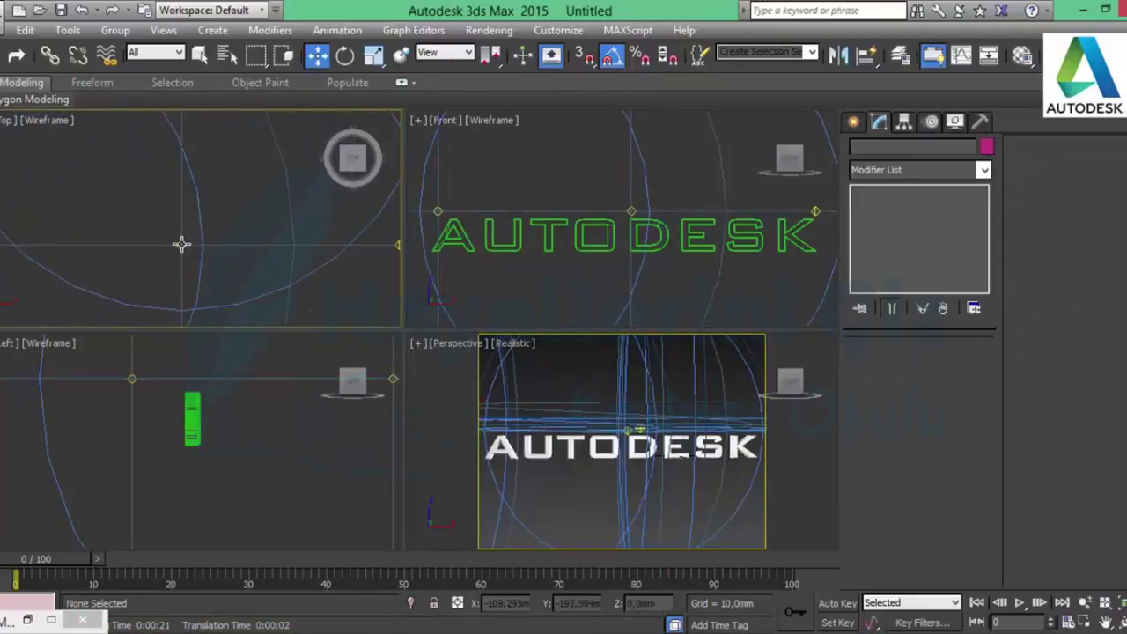
left_click(181, 245)
left_click(1088, 165)
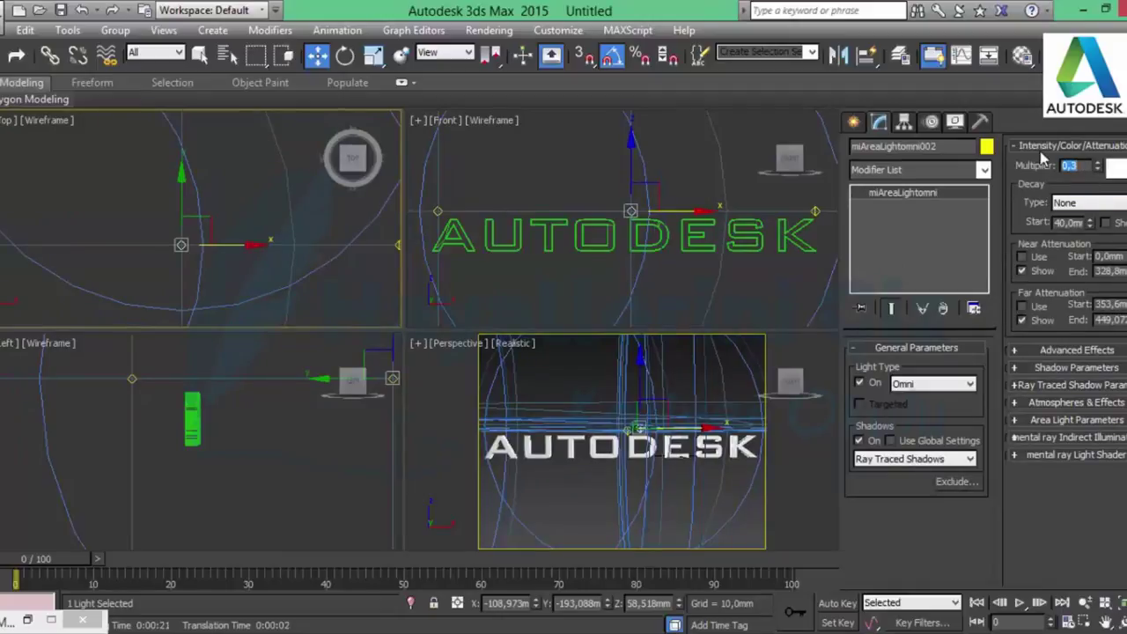
middle_click_drag(297, 231, 204, 238)
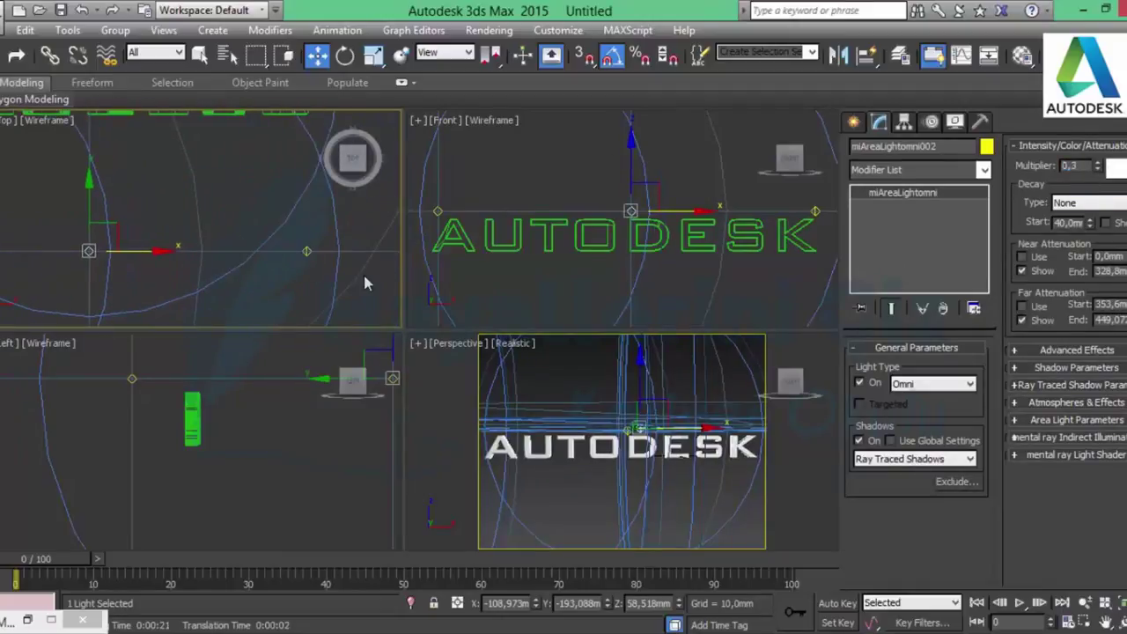
left_click(308, 260)
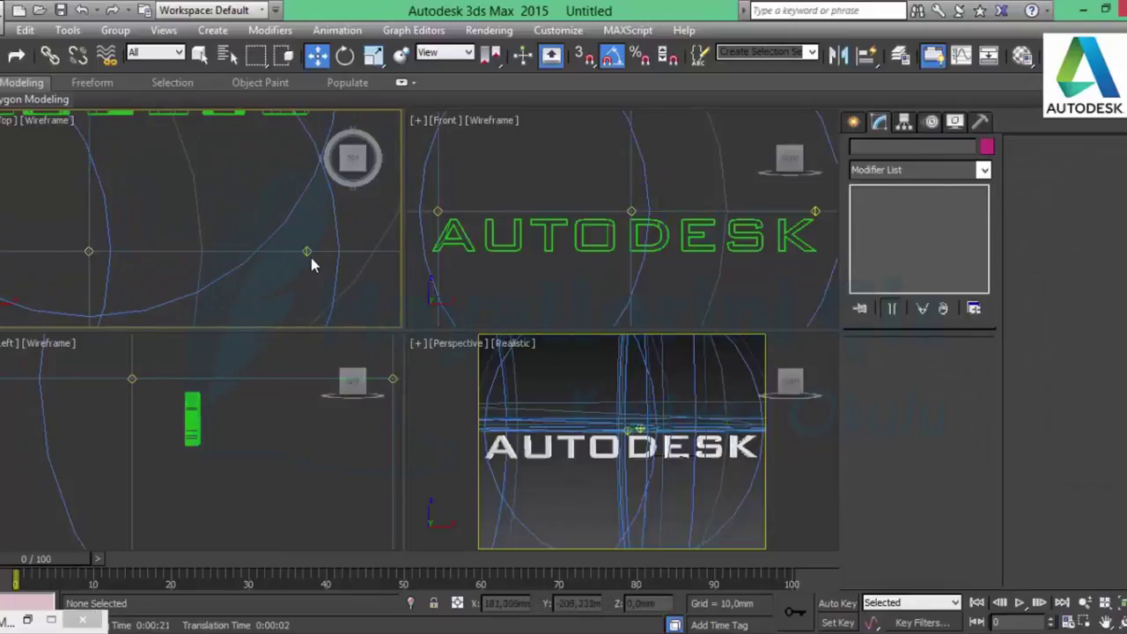
left_click(307, 255)
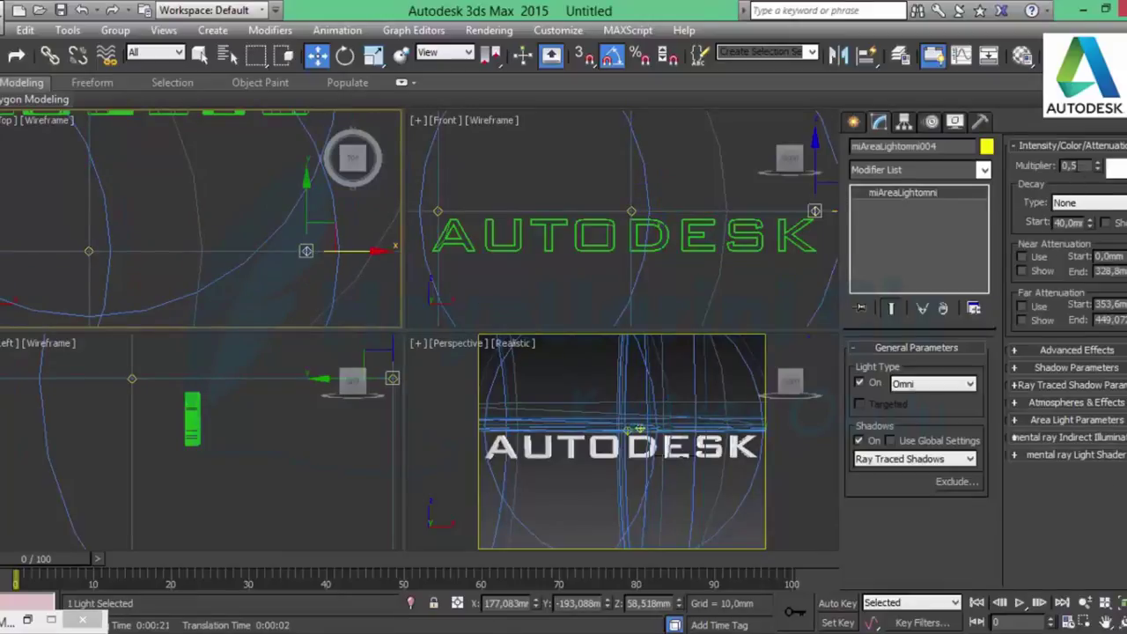
type("0,3")
key("Return")
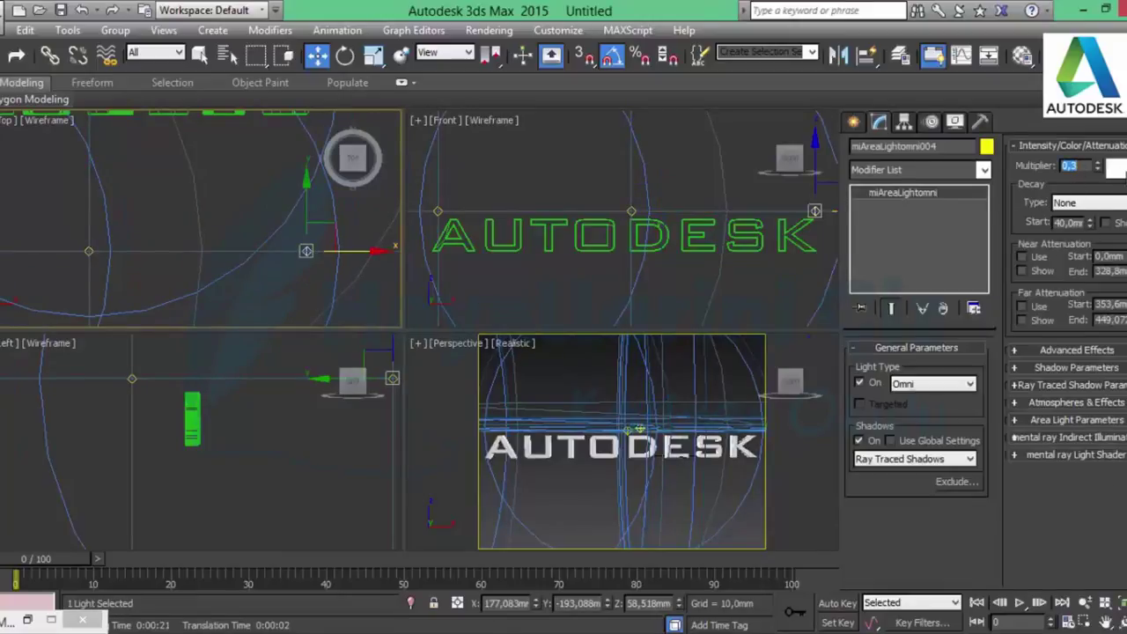
right_click(698, 379)
key("shift+q")
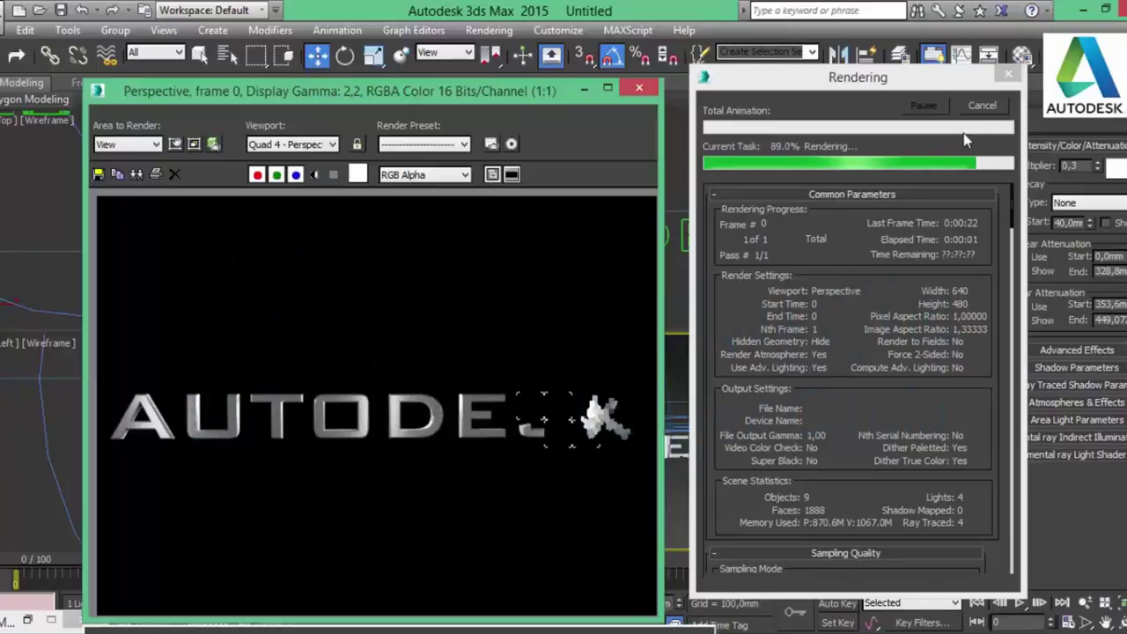
- Cancel the render and zoom a maximized Top view onto the AUTODESK letters and four lights
left_click(995, 106)
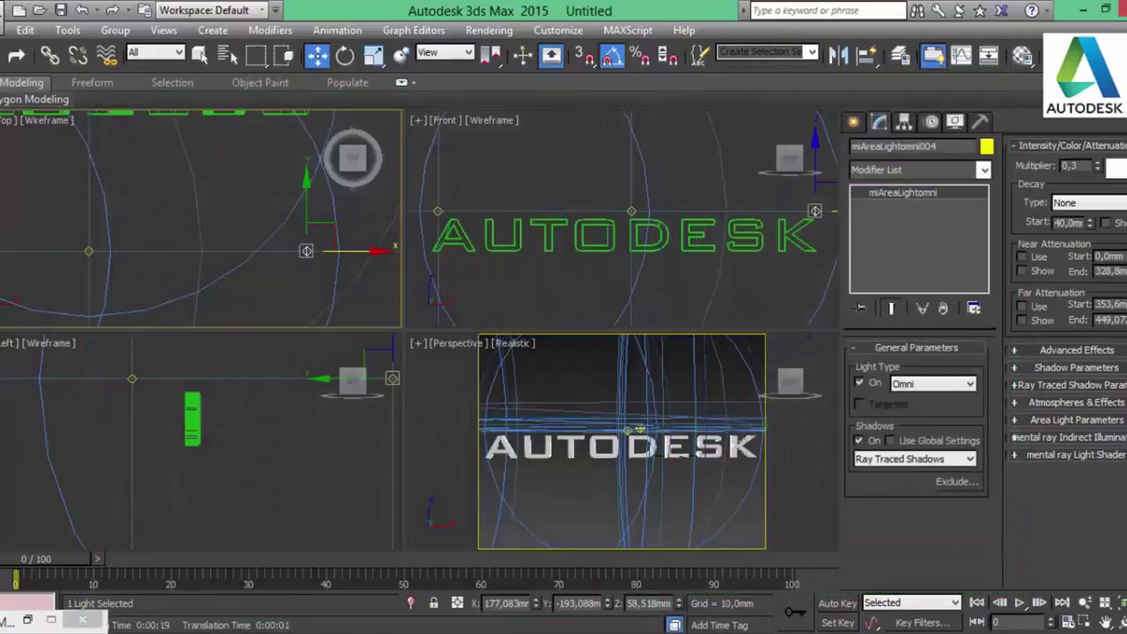
left_click(1074, 616)
scroll(296, 269, "down", 3)
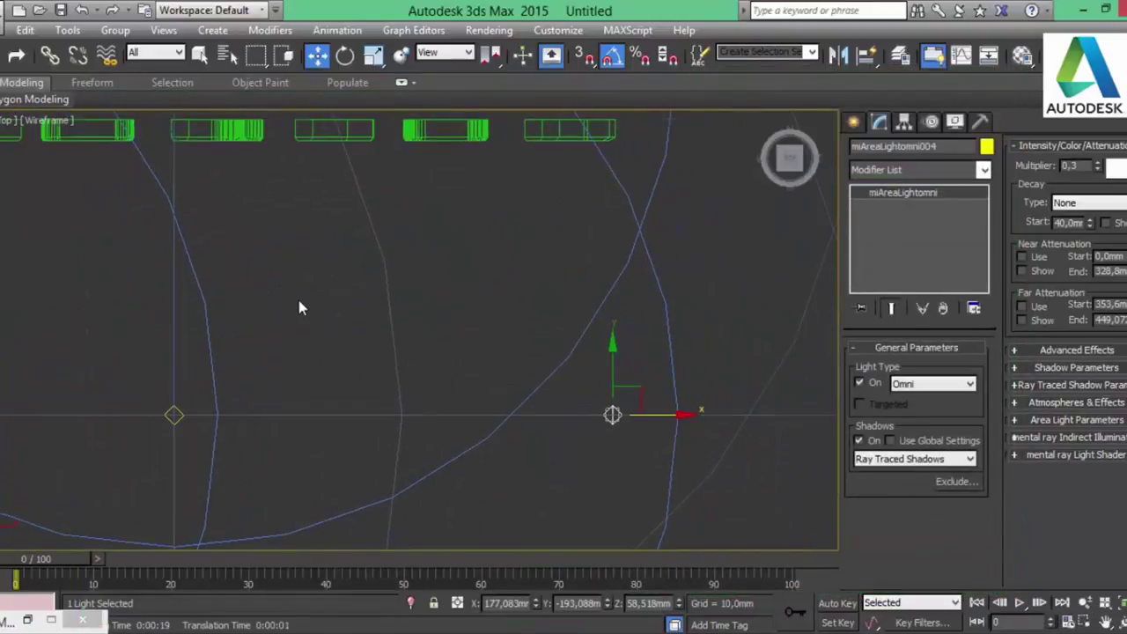
scroll(299, 305, "down", 3)
left_click(474, 390)
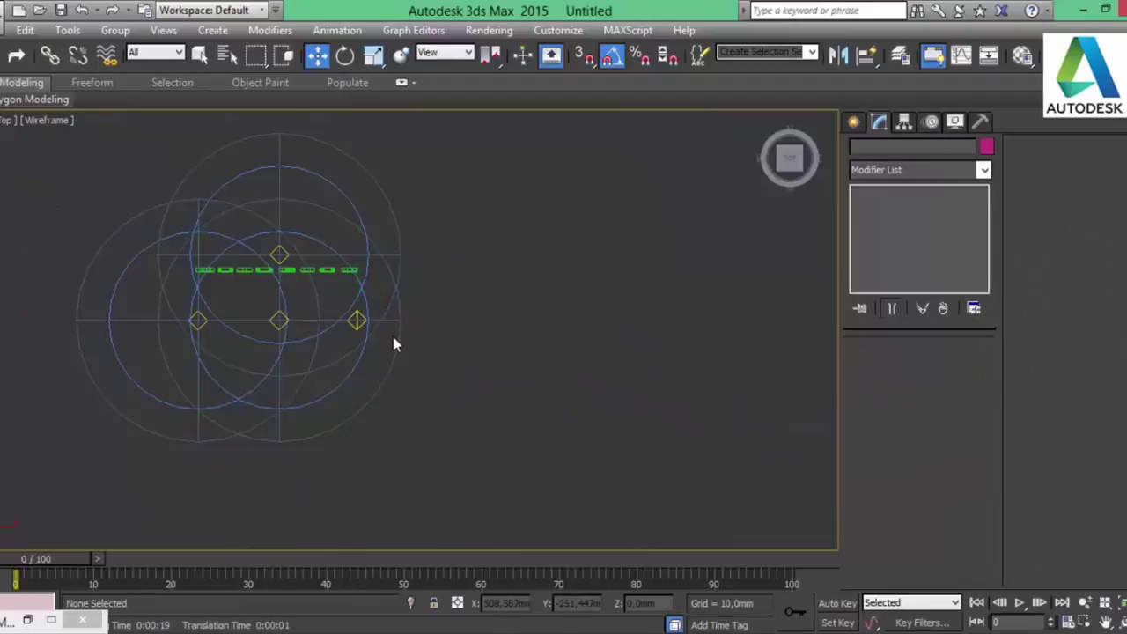
scroll(392, 344, "up", 2)
mouse_move(320, 320)
middle_mouse_down()
mouse_move(376, 277)
mouse_move(431, 385)
middle_mouse_up()
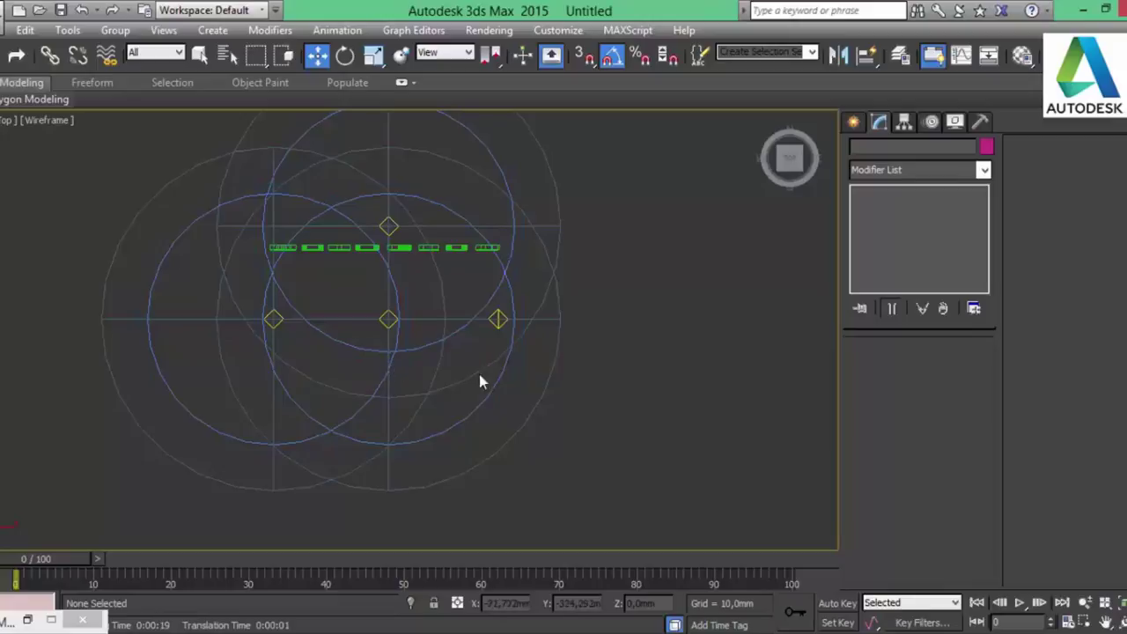
scroll(385, 247, "up", 5)
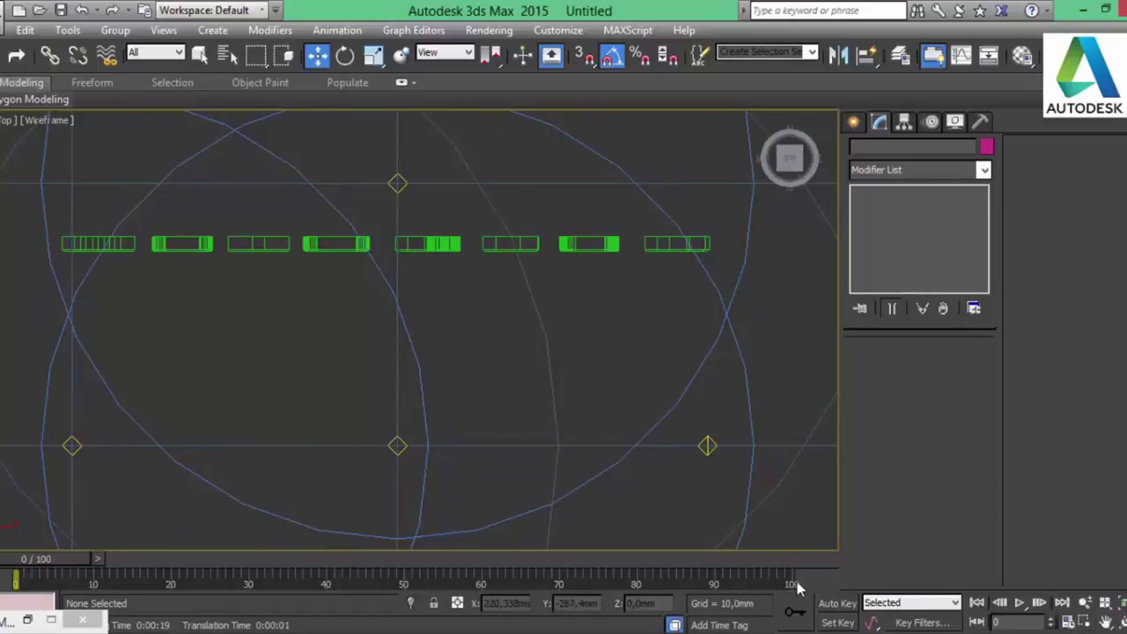
- Set the animation End Time to 300 in Time Configuration
left_click(1068, 623)
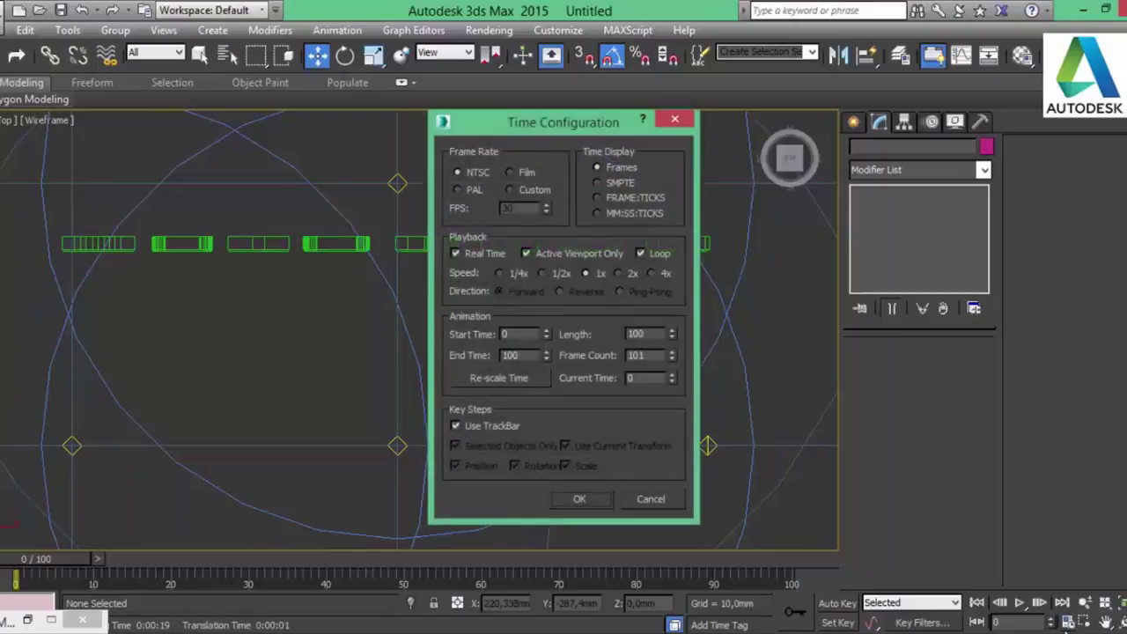
double_click(649, 334)
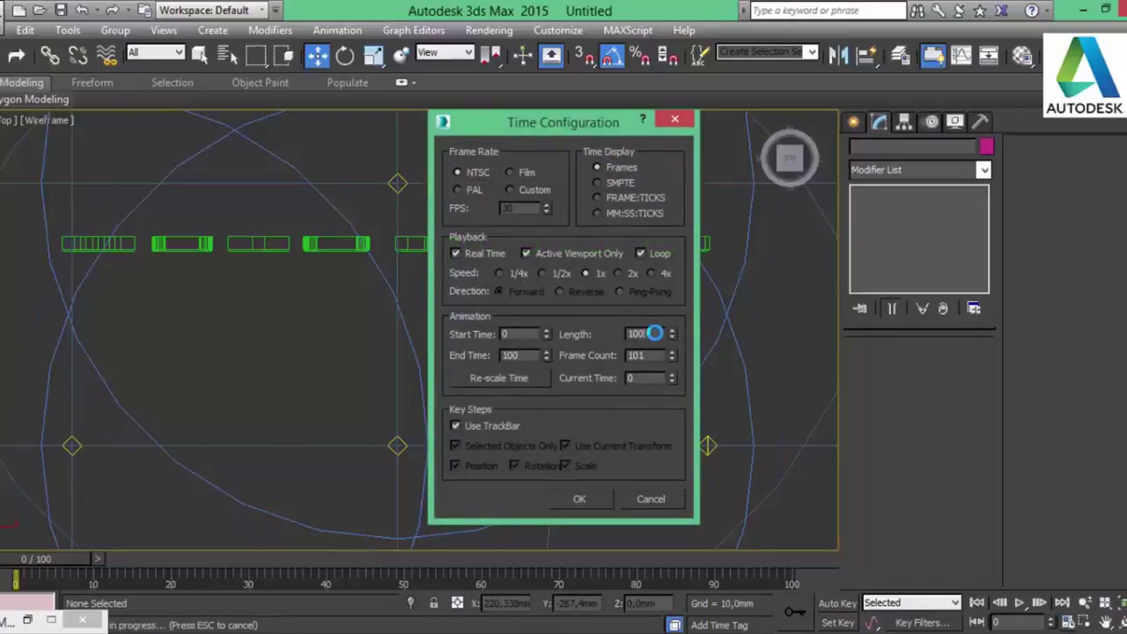
double_click(526, 356)
type("30")
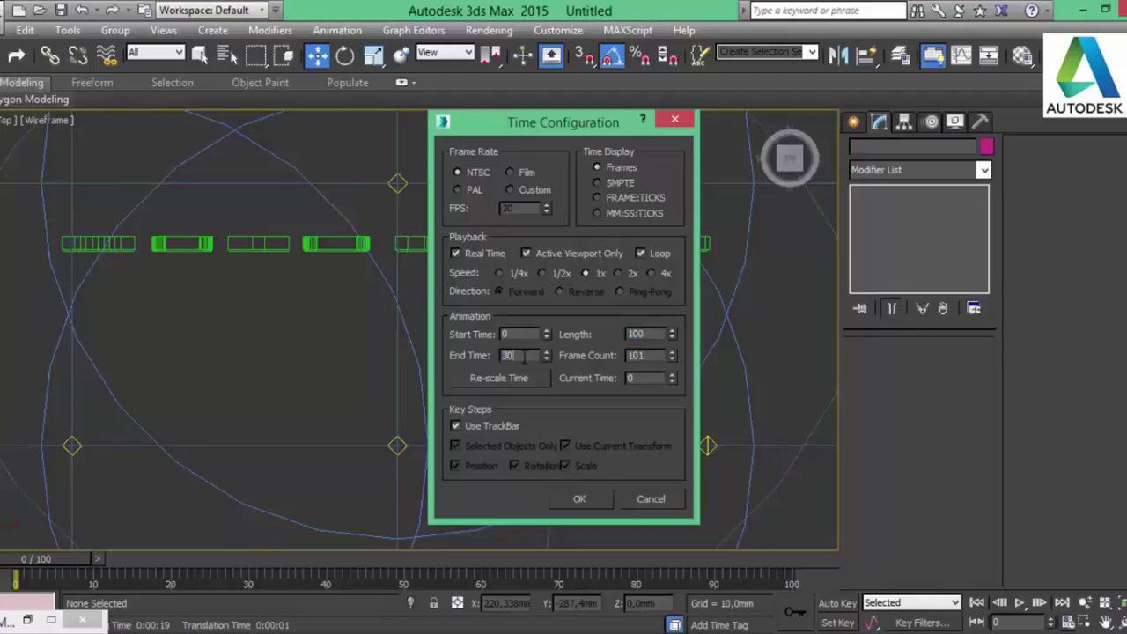
key("Return")
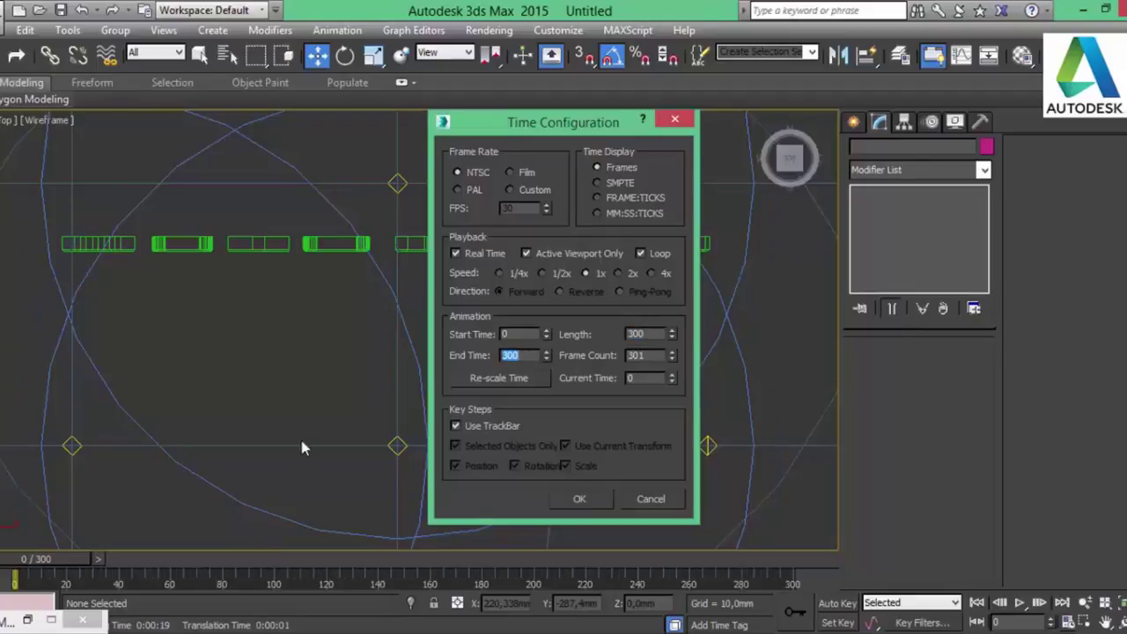
left_click(575, 500)
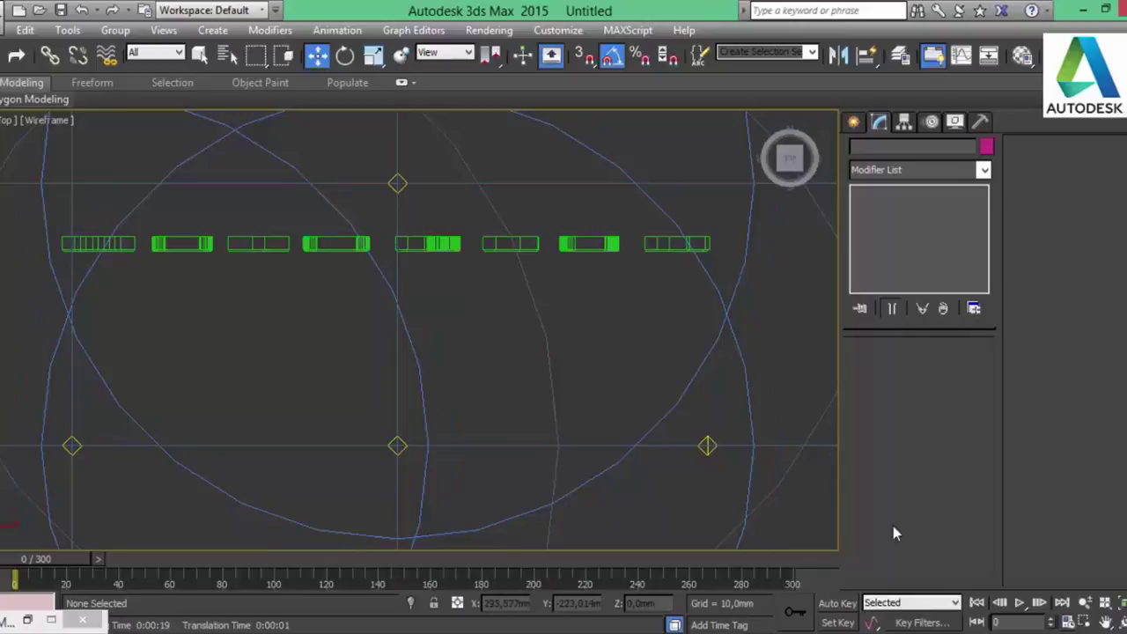
- Maximize the Front view and select all eight AUTODESK letters (A, U, T, O, D, E, S, K)
key("alt+w")
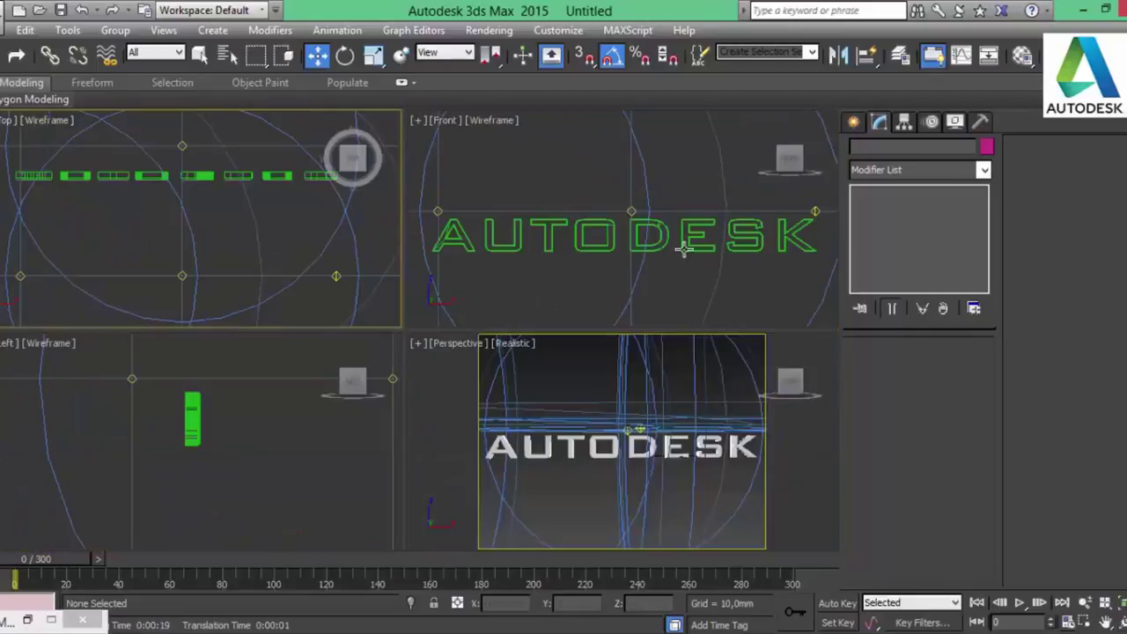
key("alt+w")
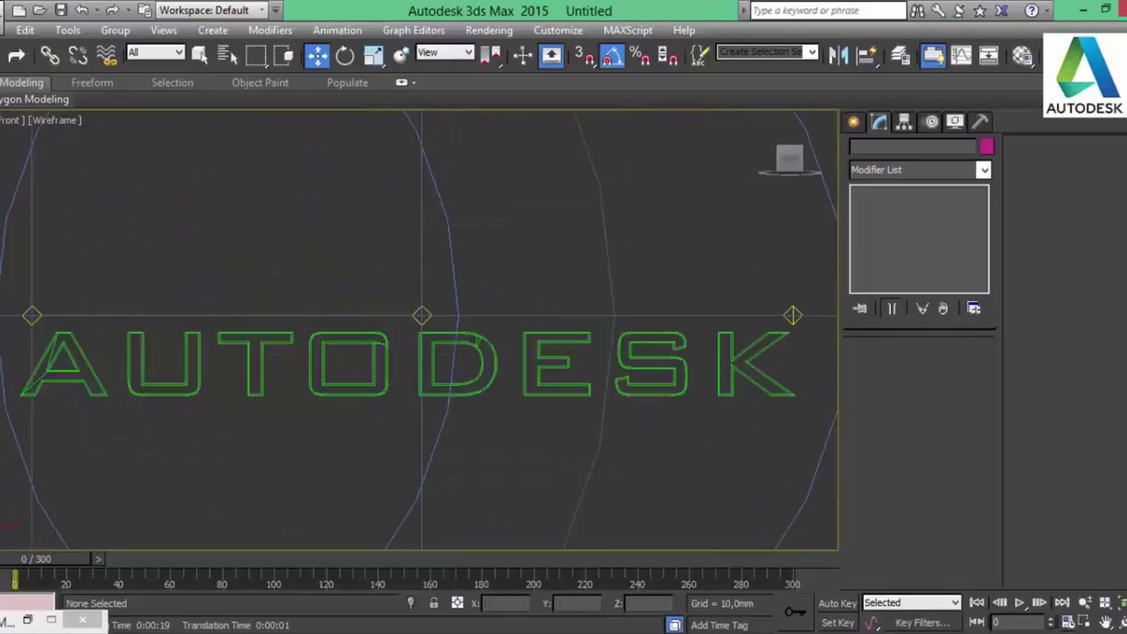
left_click_drag(74, 421, 343, 334)
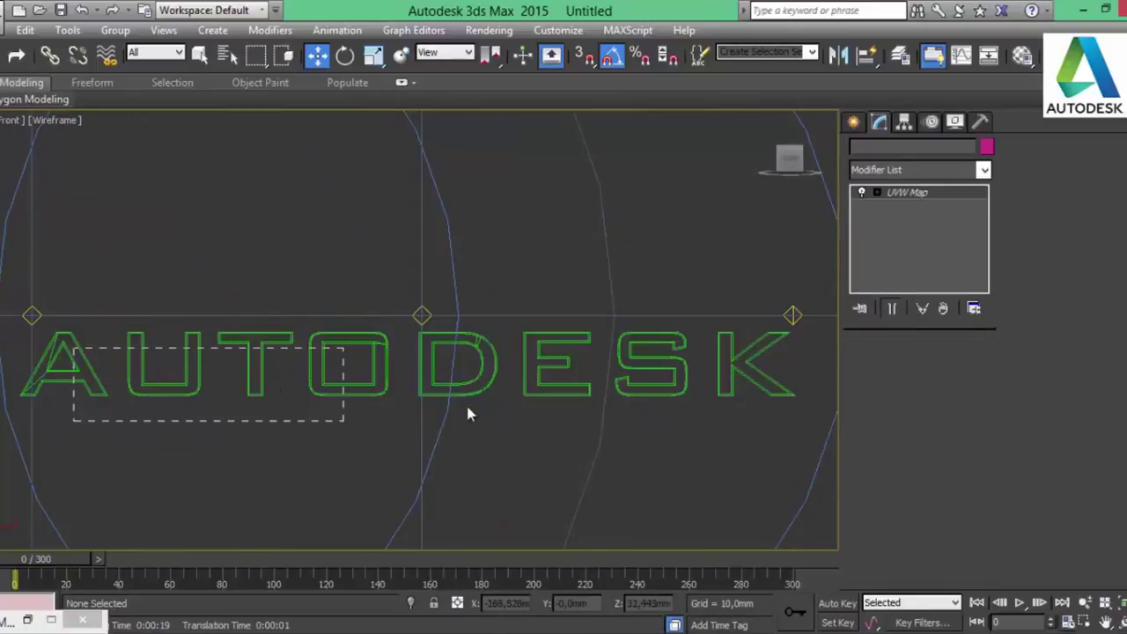
left_click(493, 377, "ctrl")
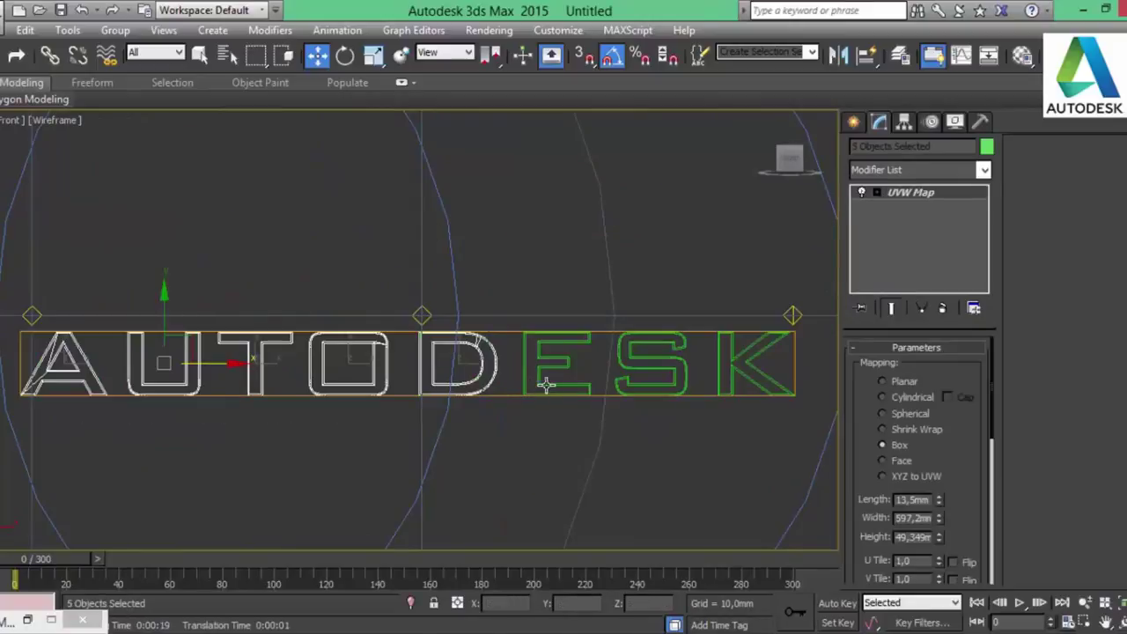
left_click(555, 374, "ctrl")
left_click(682, 377, "ctrl")
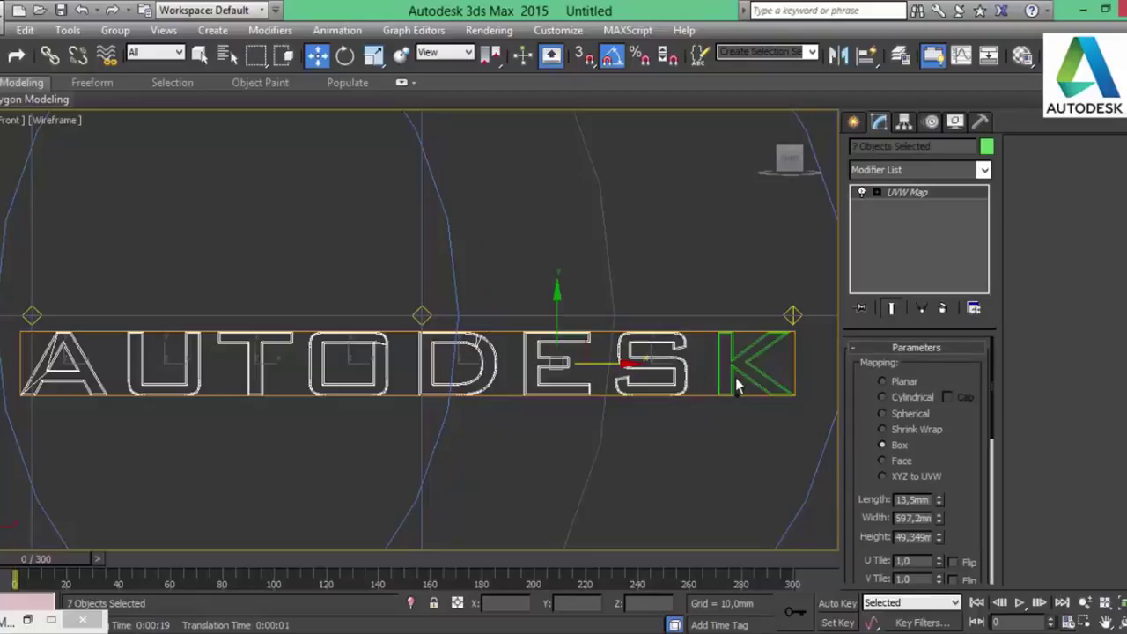
left_click(731, 370, "ctrl")
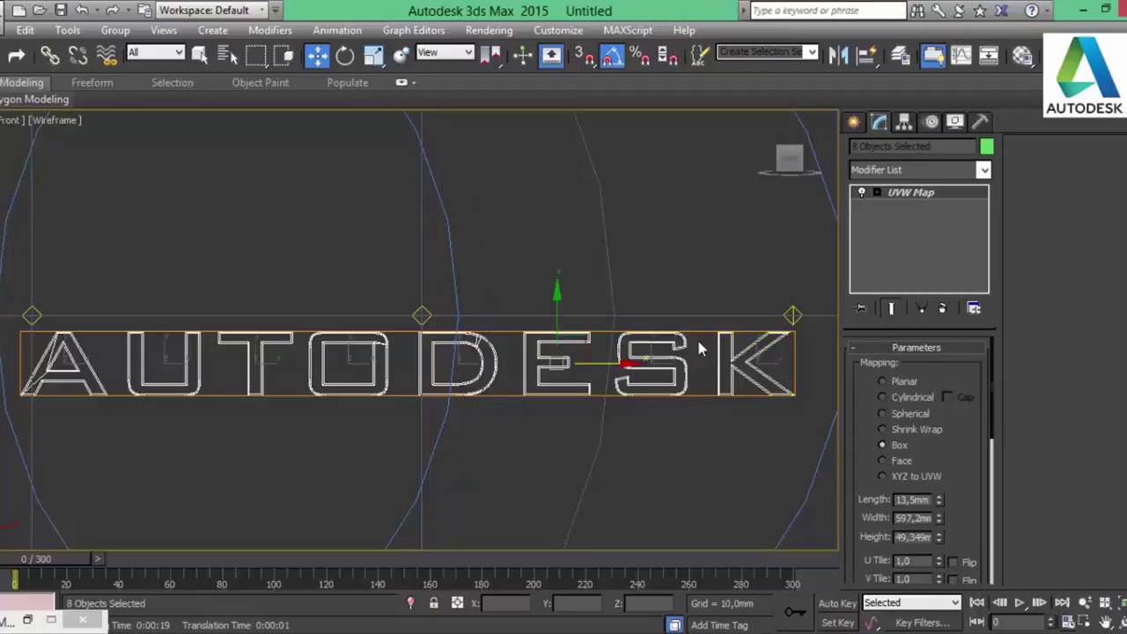
left_click(255, 363, "ctrl")
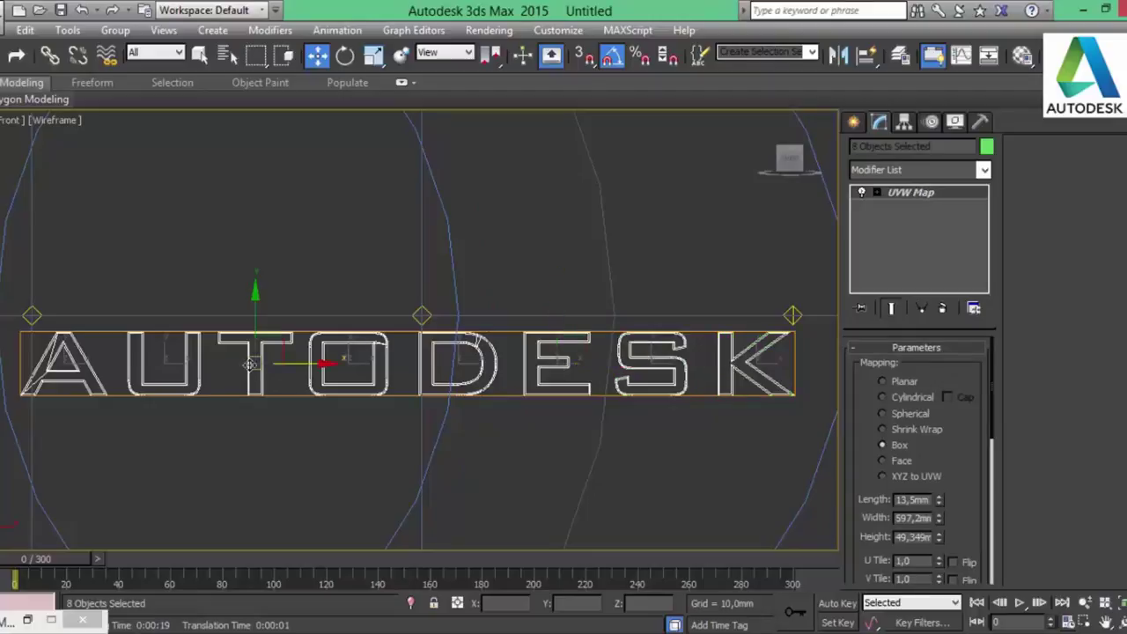
- Zoom the Front view out so the whole word fits, then switch to Select and Move
left_click(1085, 602)
mouse_move(326, 303)
left_mouse_down()
mouse_move(342, 317)
mouse_move(276, 381)
left_mouse_up()
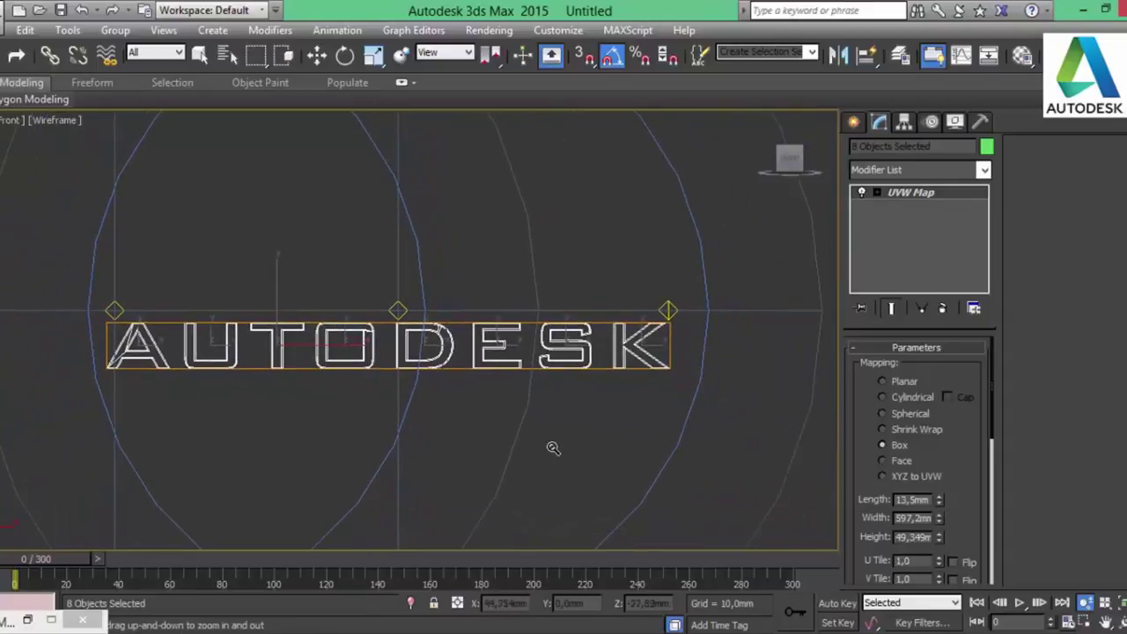
key("w")
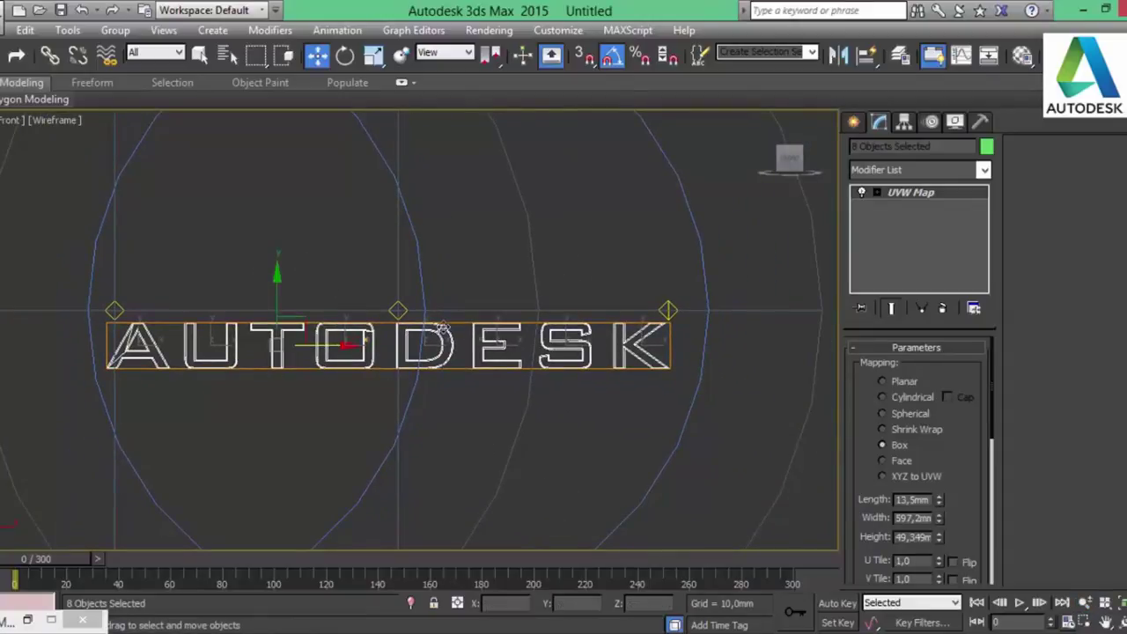
- Toggle Auto Key, scrub to frame 300, choose Select and Rotate, then return to frame 0 with Auto Key off
left_click(838, 604)
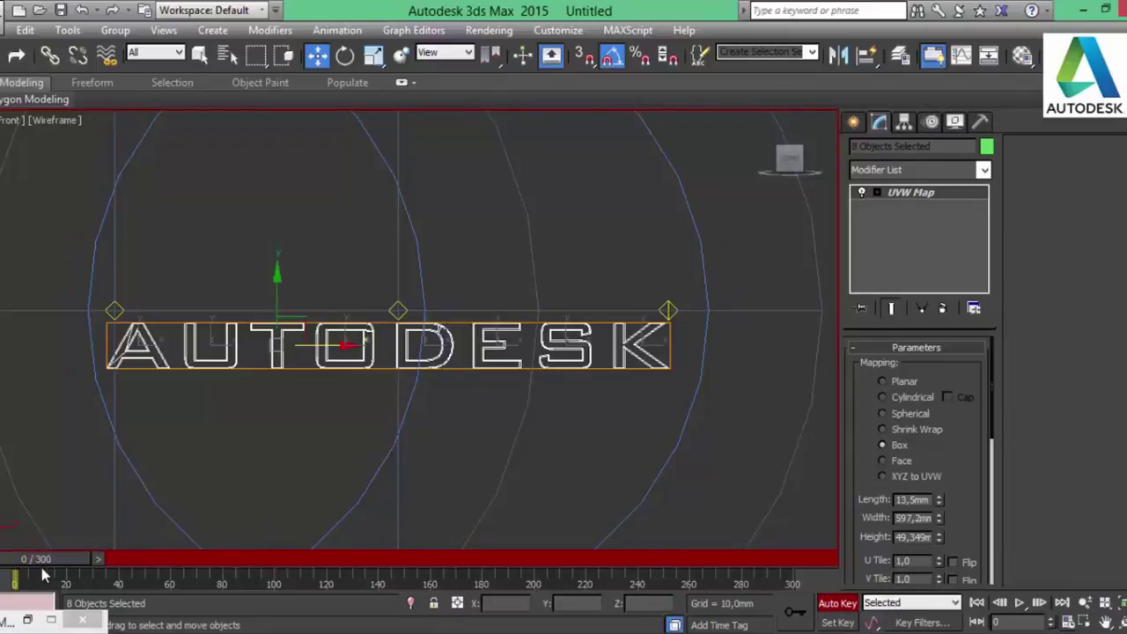
mouse_move(39, 559)
left_mouse_down()
mouse_move(698, 596)
mouse_move(518, 588)
mouse_move(797, 581)
left_mouse_up()
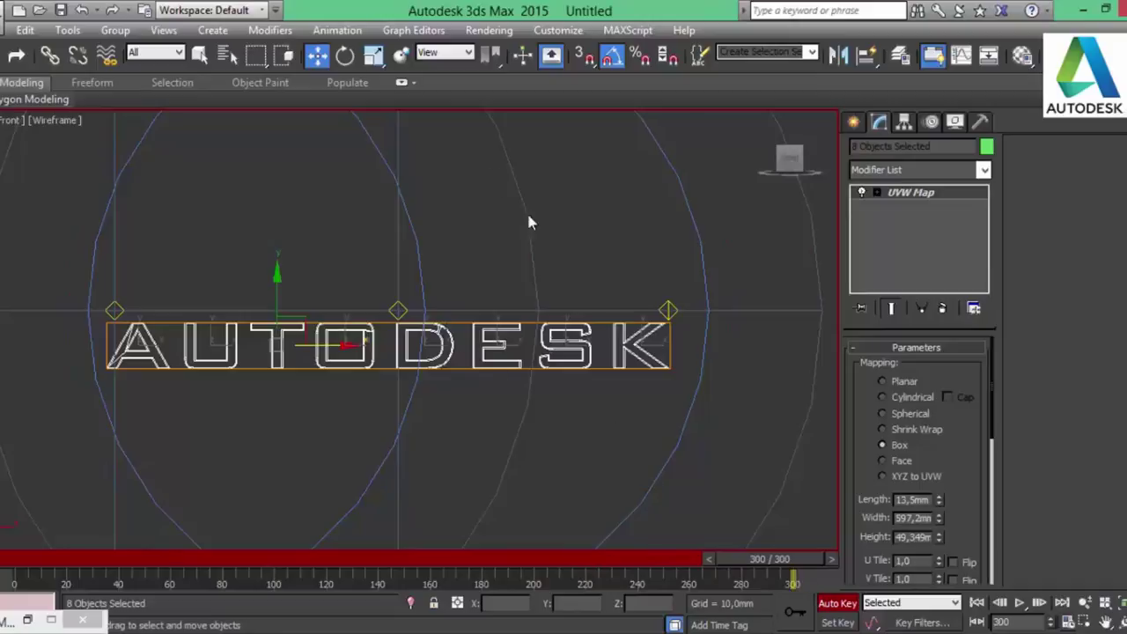
left_click(345, 58)
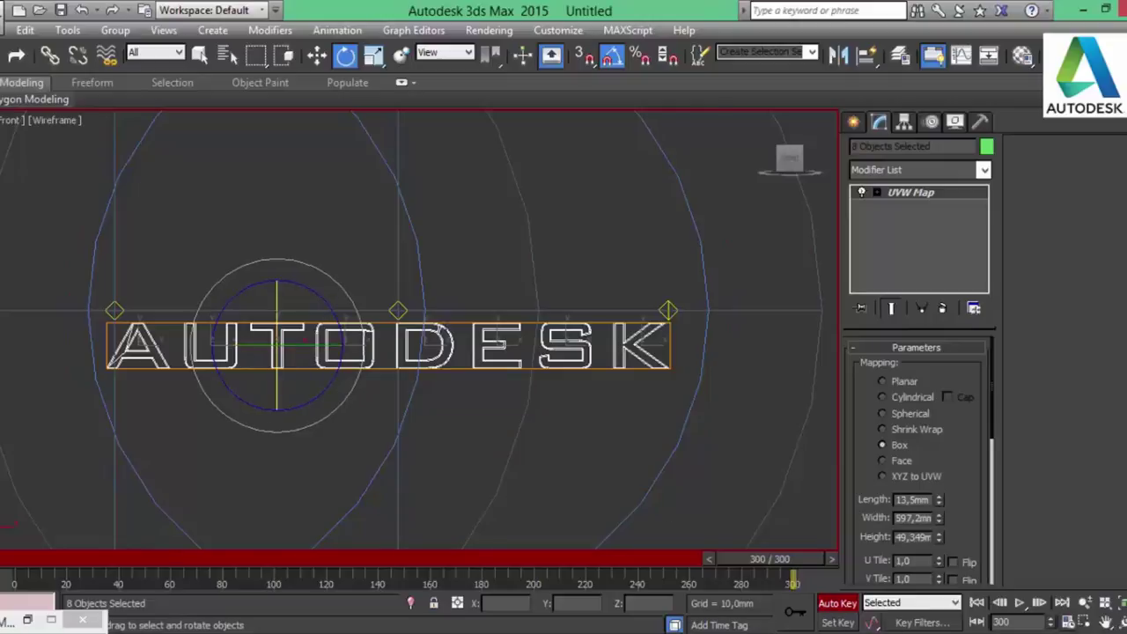
left_click(836, 603)
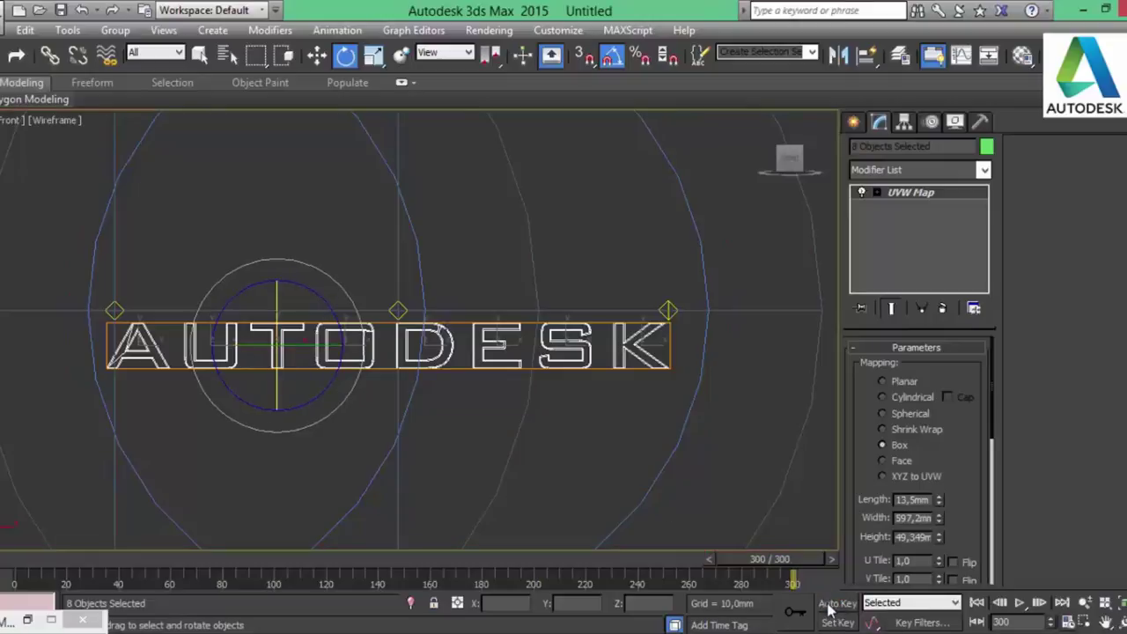
left_click(977, 604)
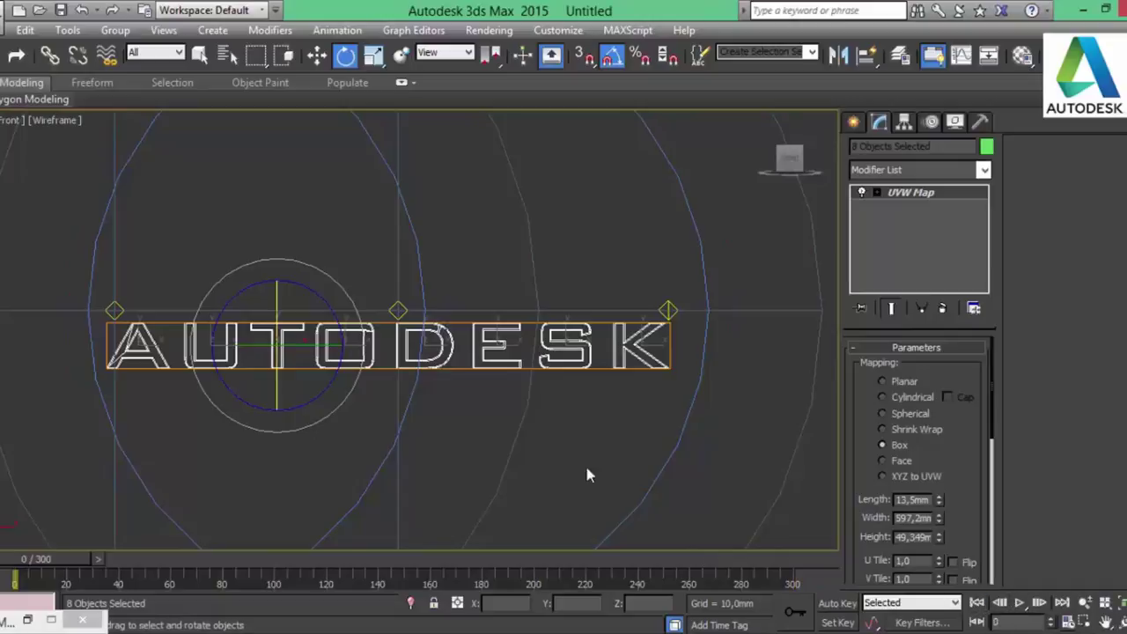
- Confirm the 90° angle snap setting, then rotate the letters 90° about the vertical axis
right_click(345, 55)
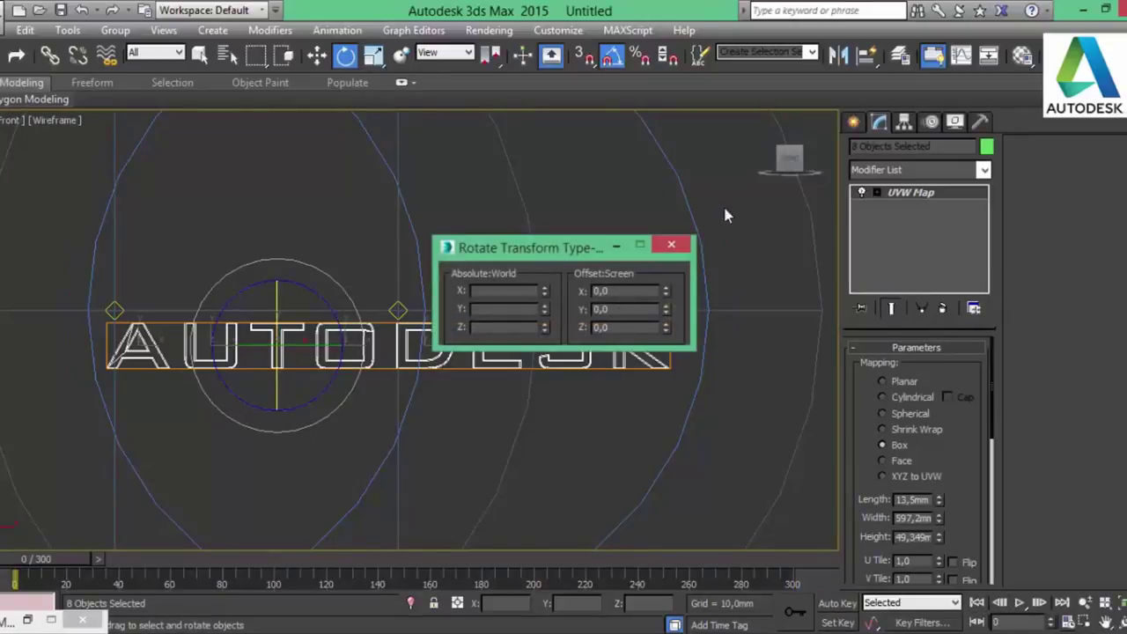
left_click(672, 243)
right_click(612, 55)
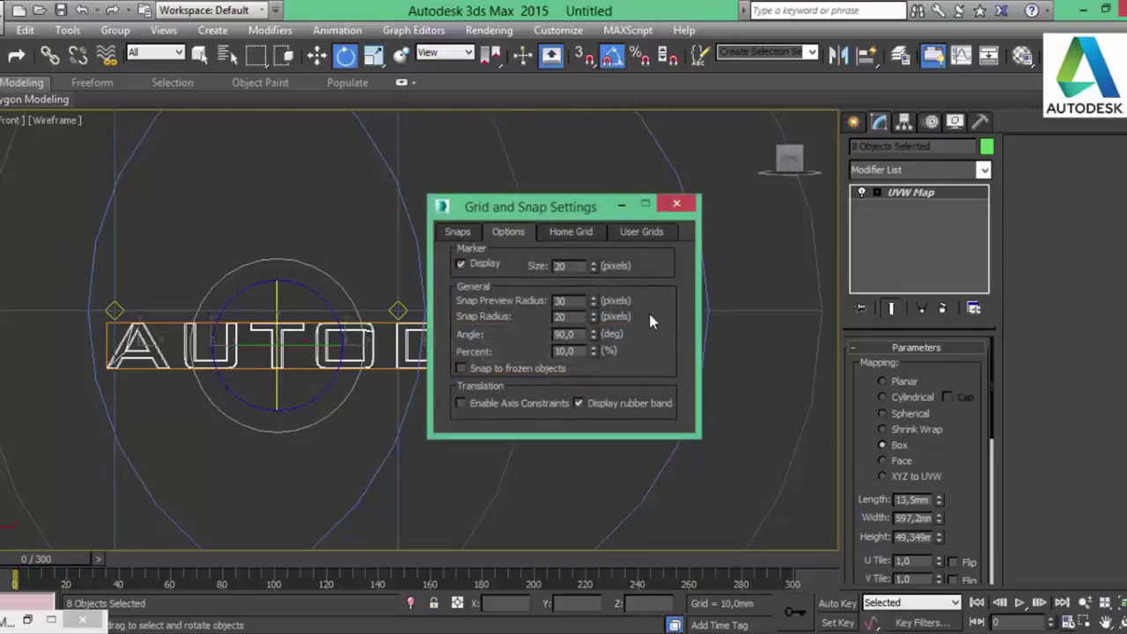
left_click(677, 205)
left_click_drag(253, 350, 294, 364)
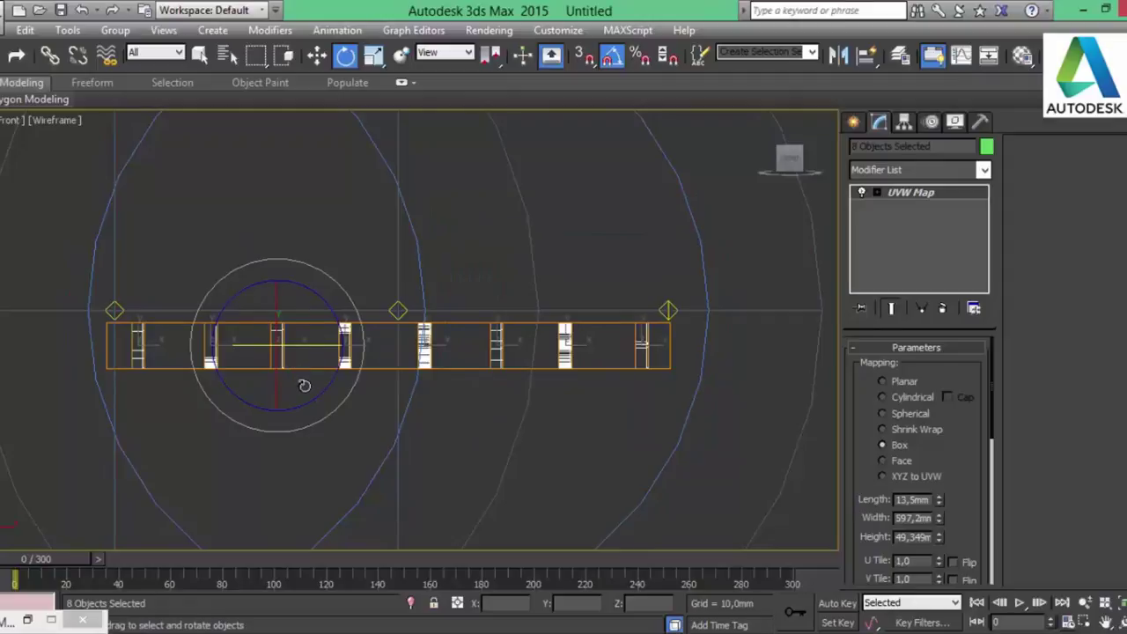
- Record a rotation key at frame 300 turning the letters back 90° to face front
left_click(837, 603)
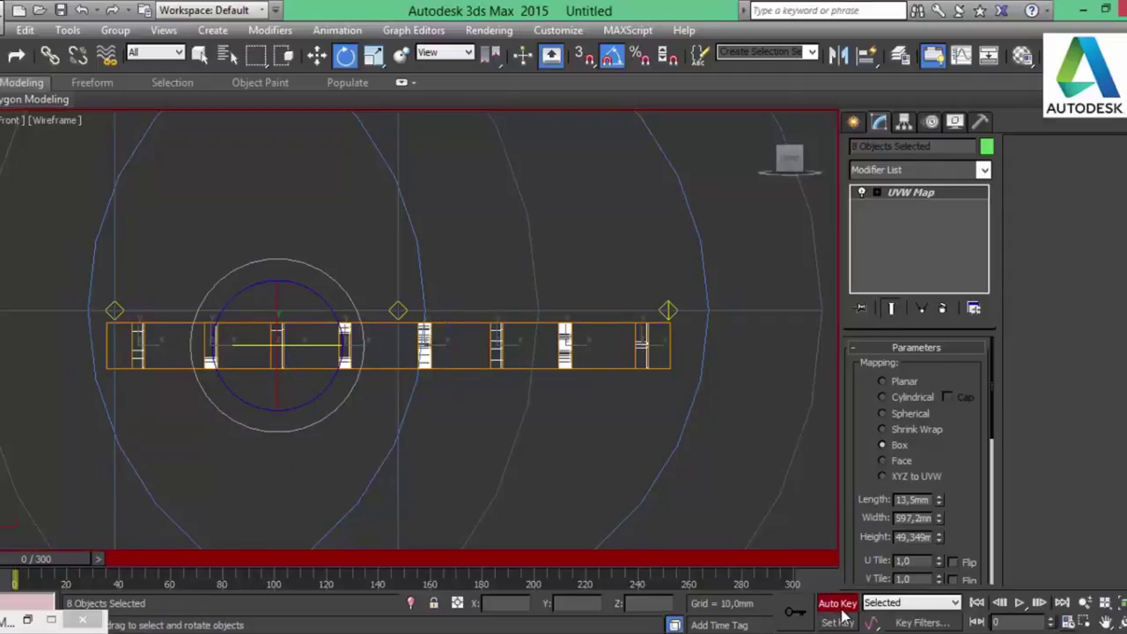
left_click_drag(53, 559, 809, 564)
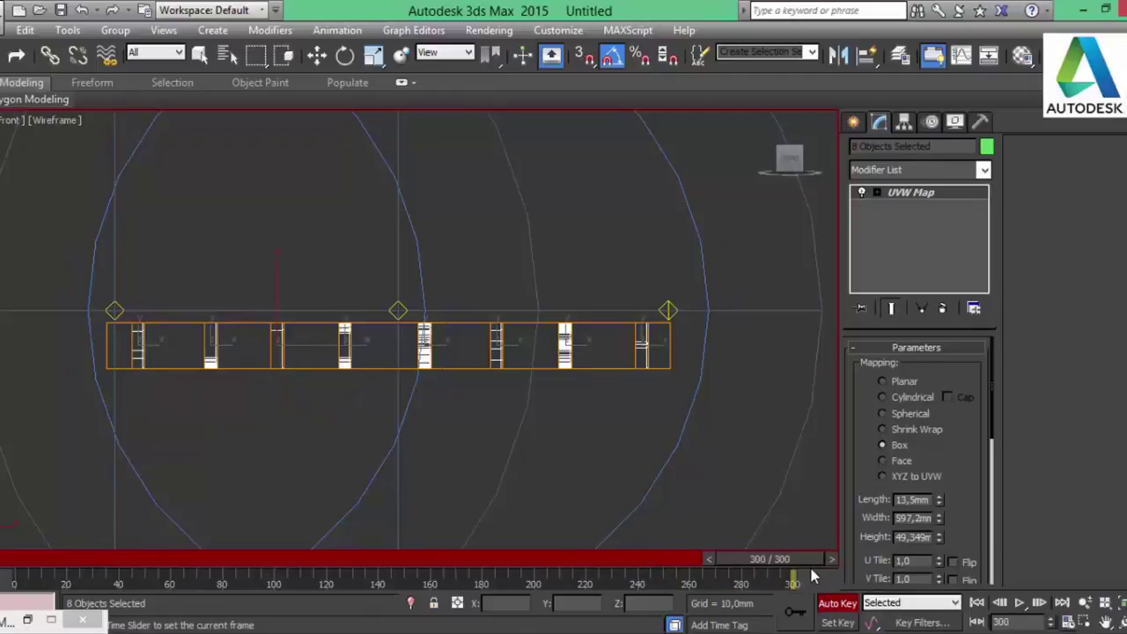
key("e")
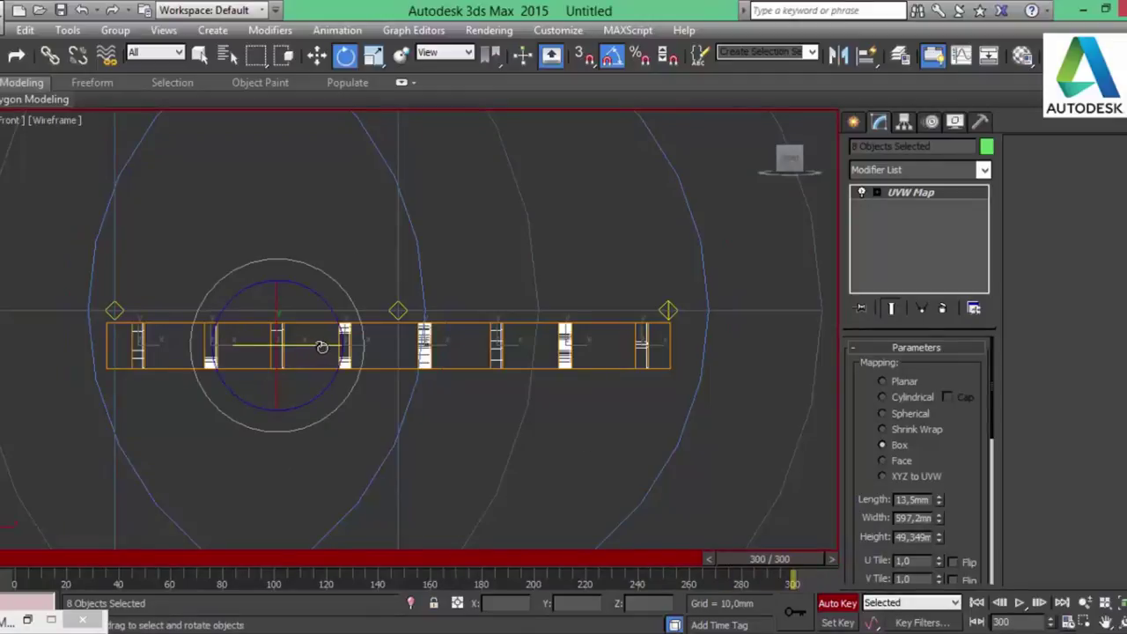
left_click_drag(323, 347, 346, 363)
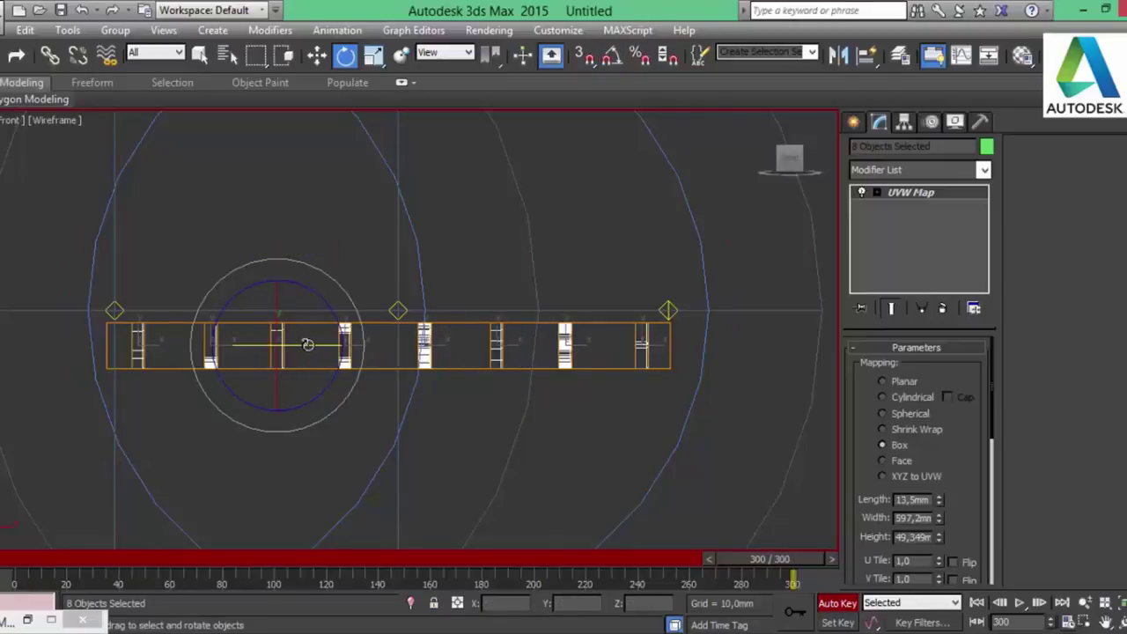
left_click_drag(307, 344, 151, 357)
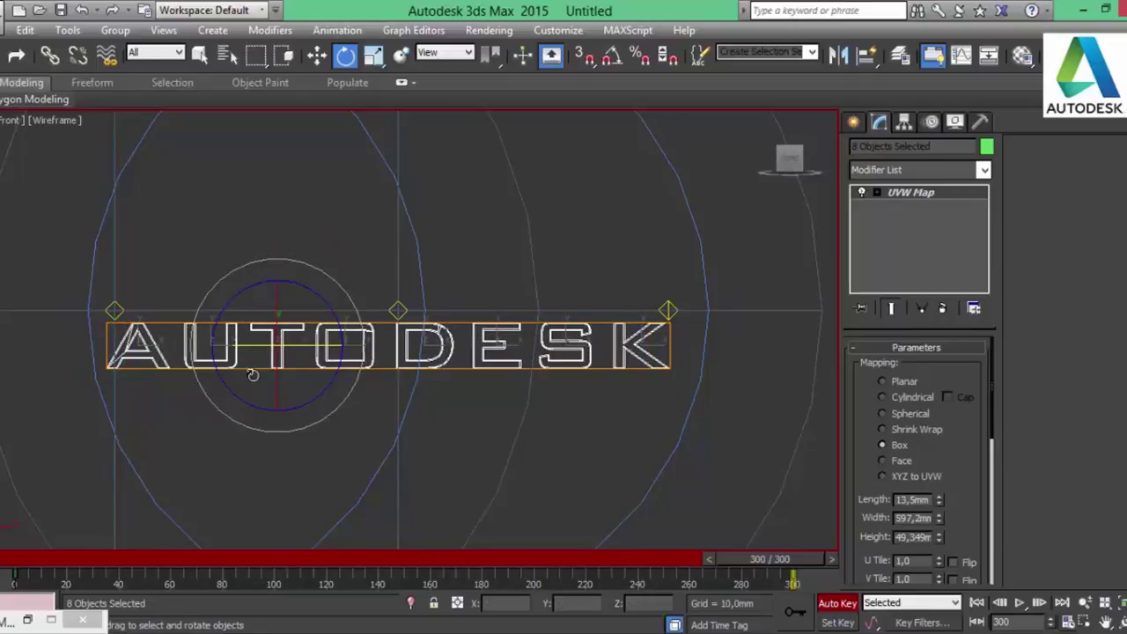
left_click(832, 605)
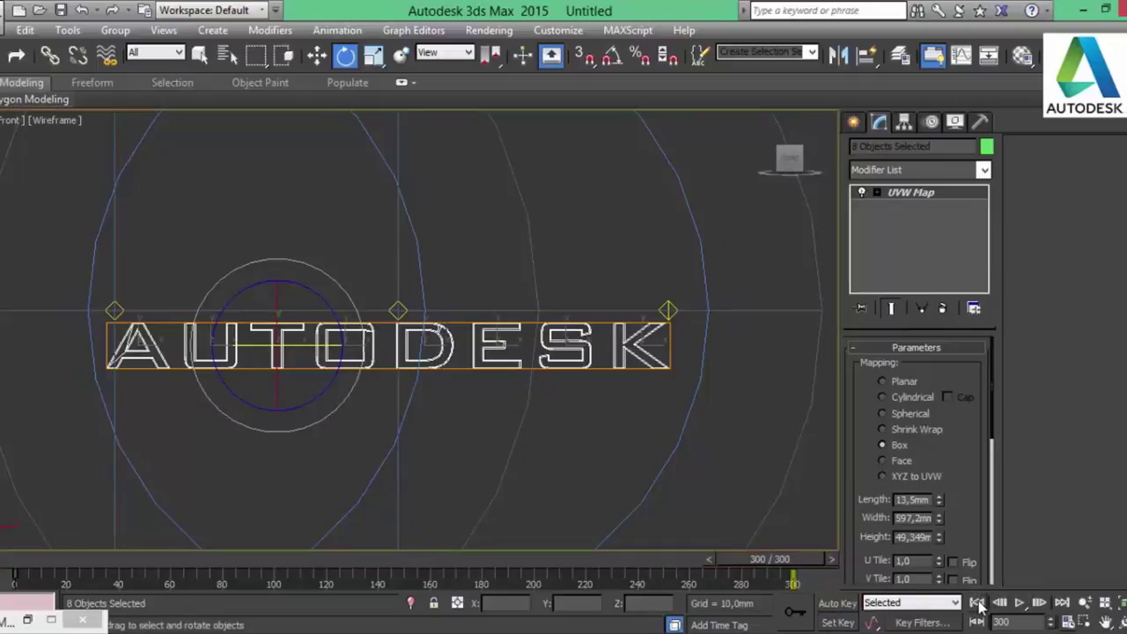
- Play the animation from frame 0 to preview the letters rotating face-on
left_click(978, 604)
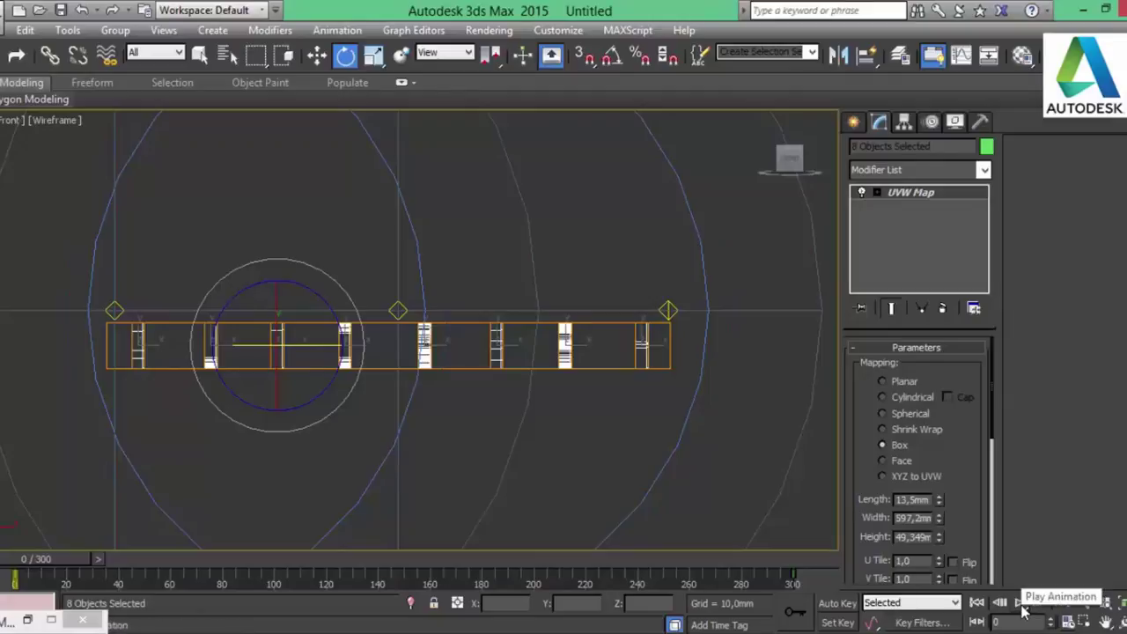
left_click(1021, 603)
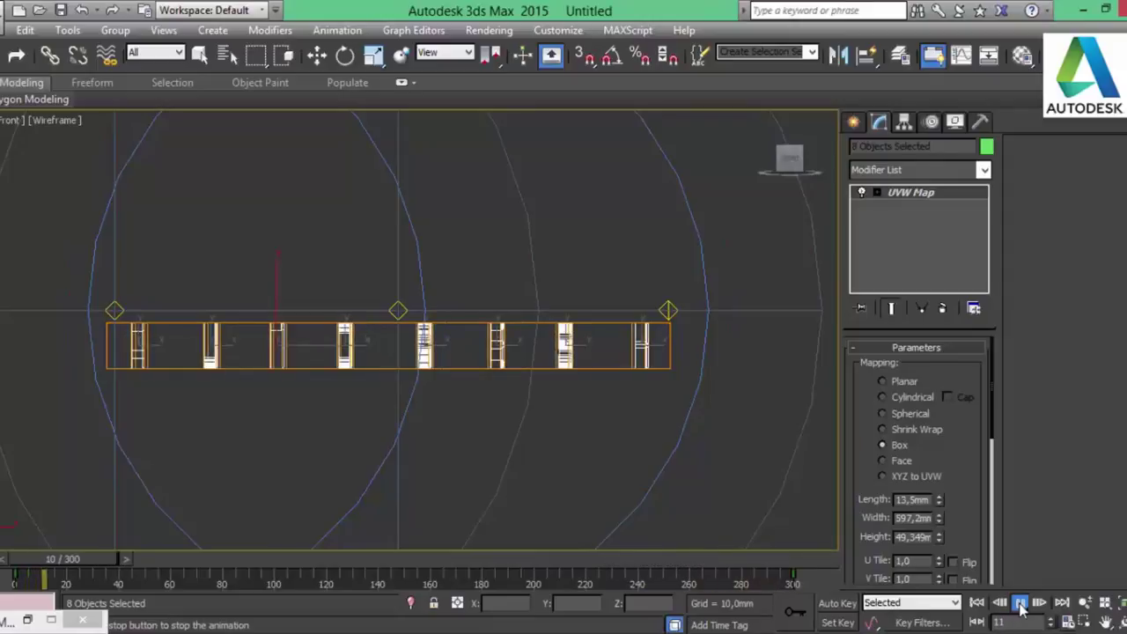
left_click(1020, 603)
key("e")
- Enlarge the perspective view, deselect the letters, and replay the rotation
key("alt+w")
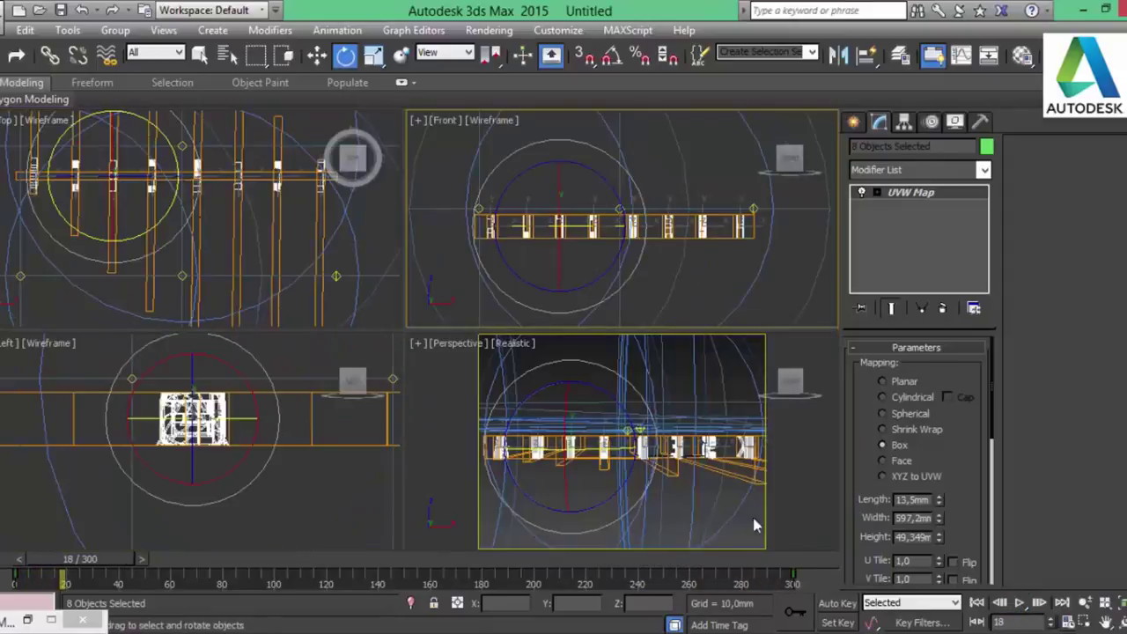
key("alt+w")
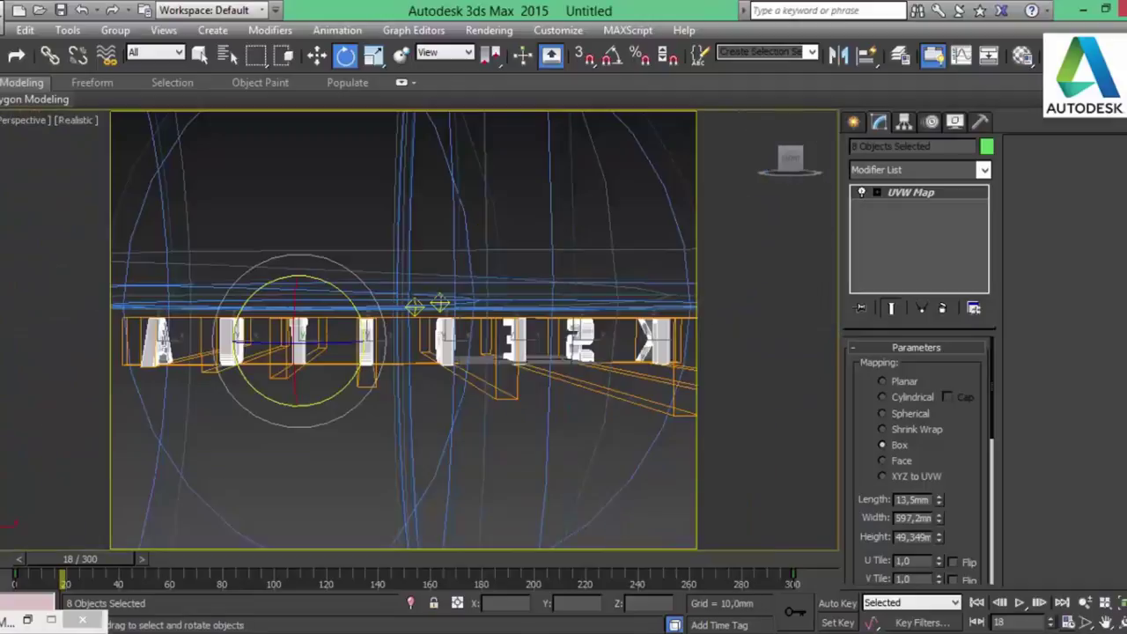
left_click(675, 518)
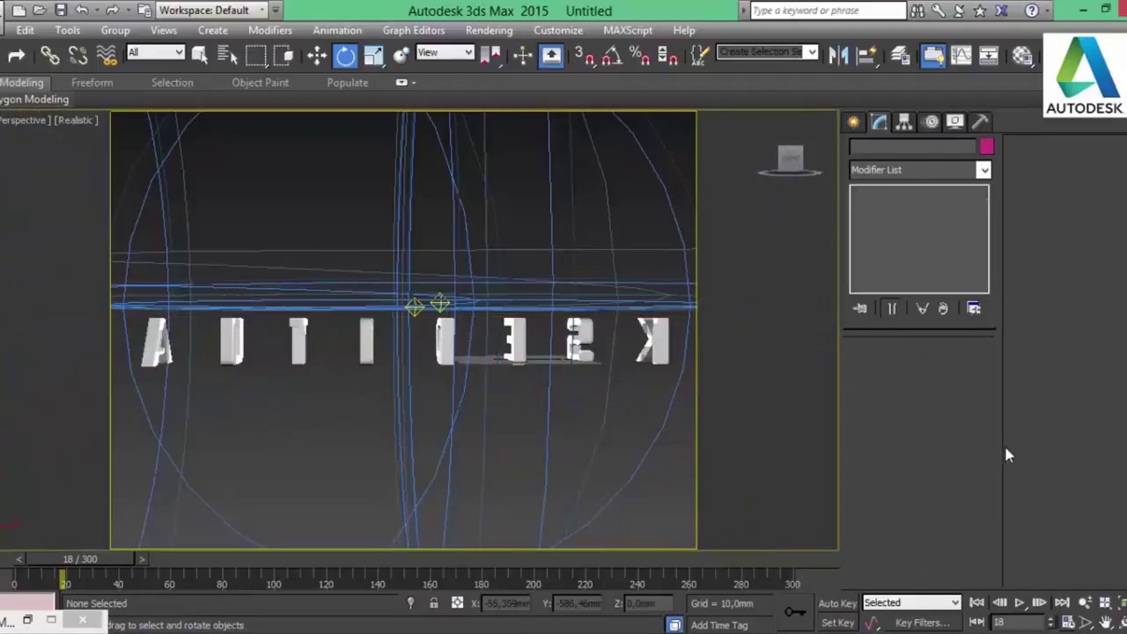
left_click(1019, 604)
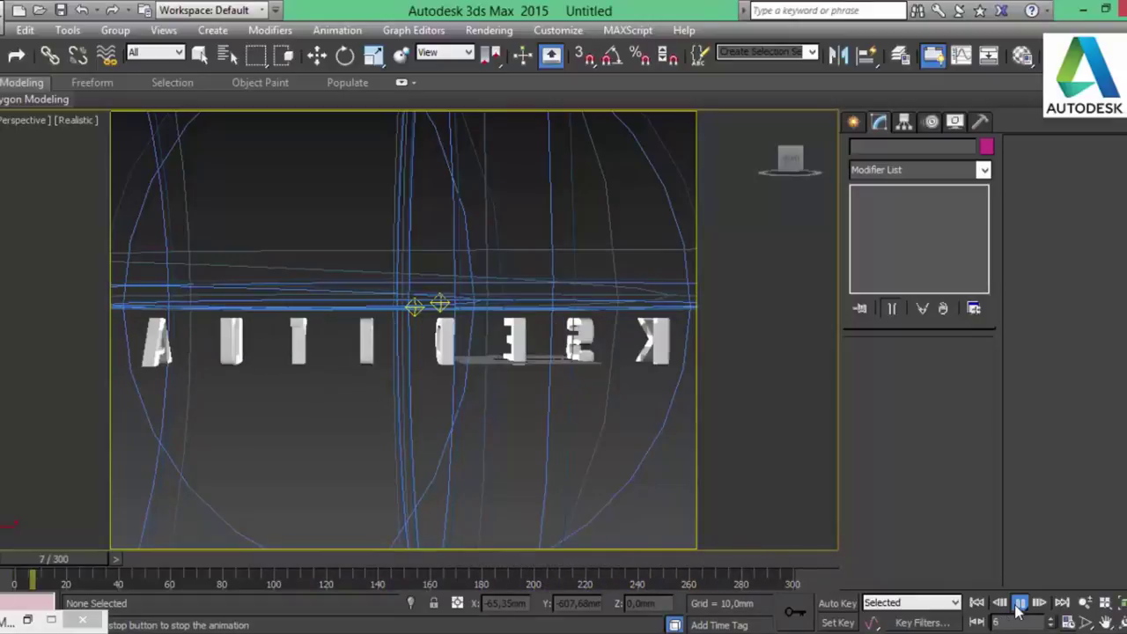
left_click(1019, 603)
- Switch to Select and Move, rewind to frame 0, and restore the four-view layout
key("e")
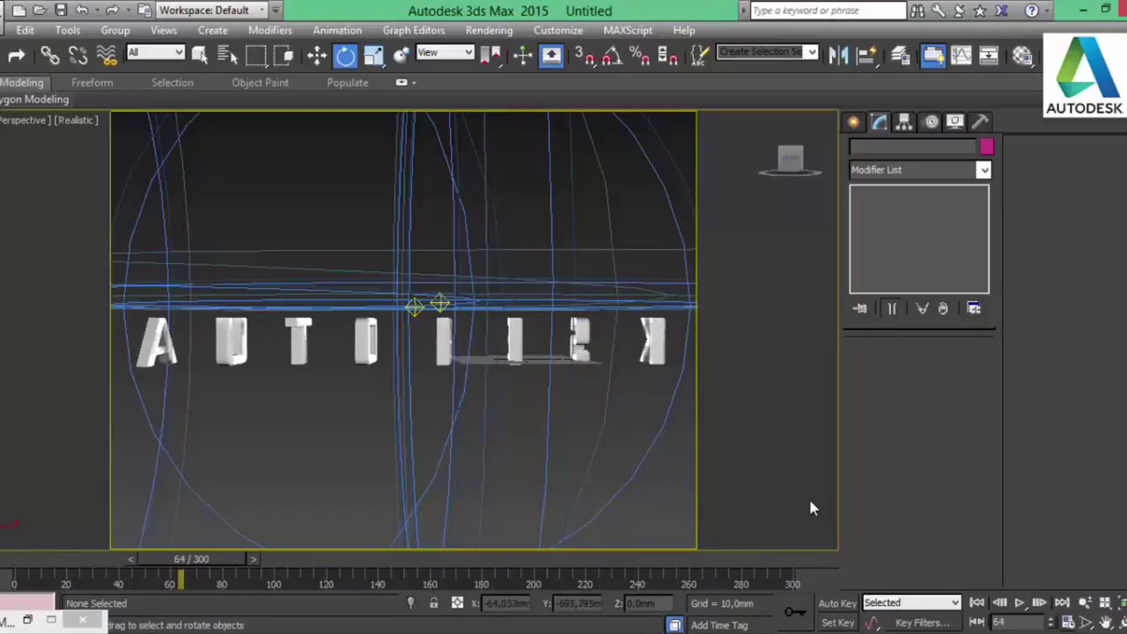
key("w")
left_click(977, 603)
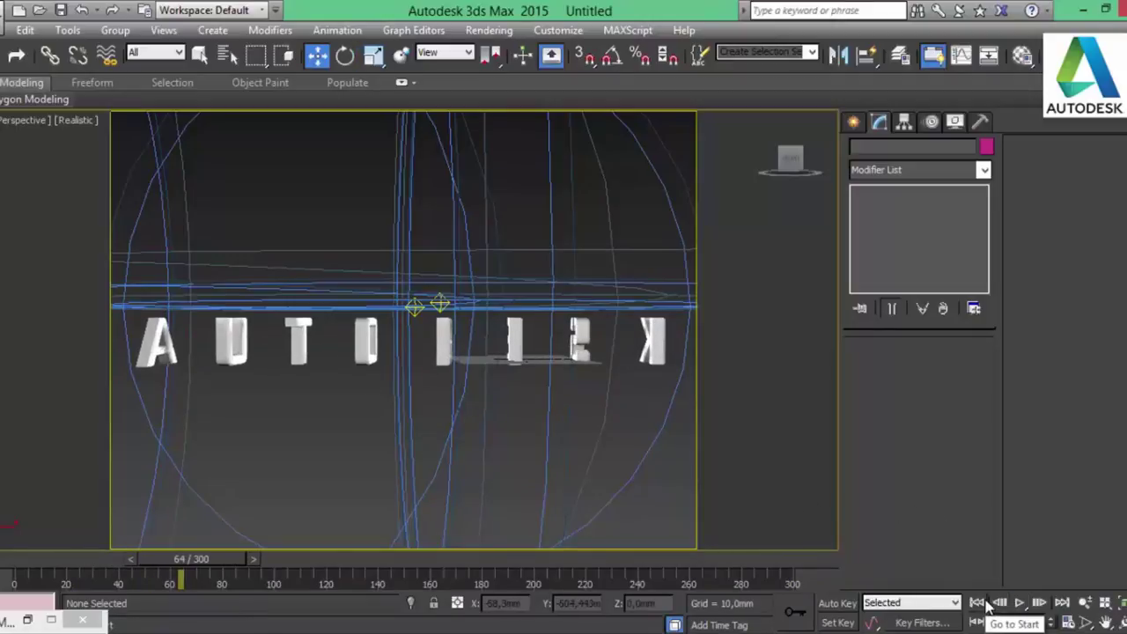
key("alt+w")
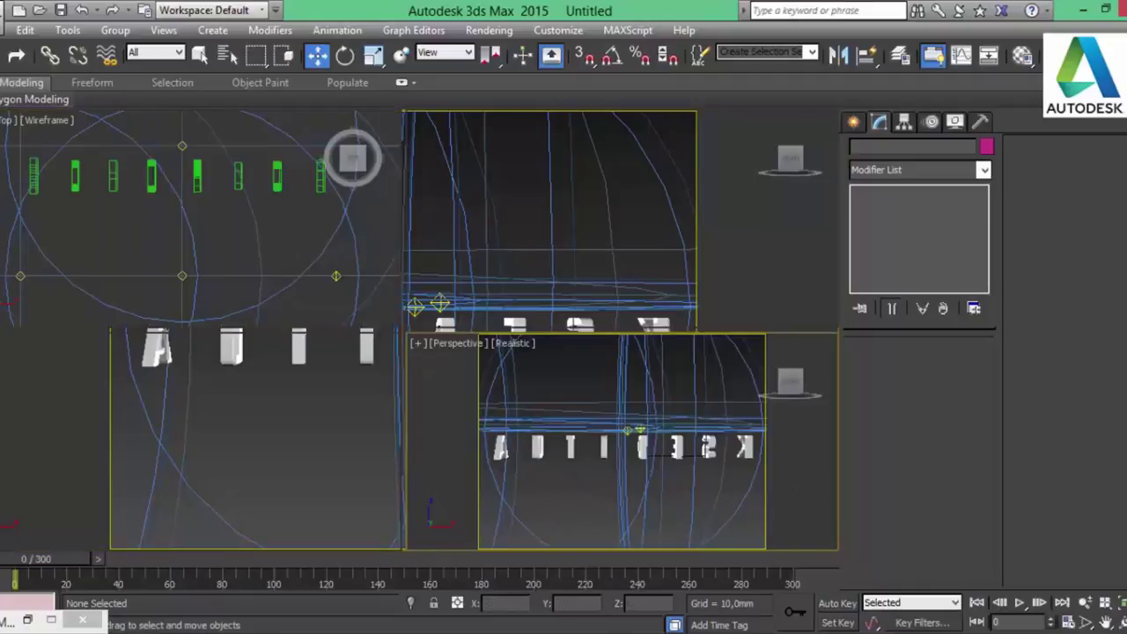
- In the maximized Front view, slide A and U left and K and S right
key("alt+w")
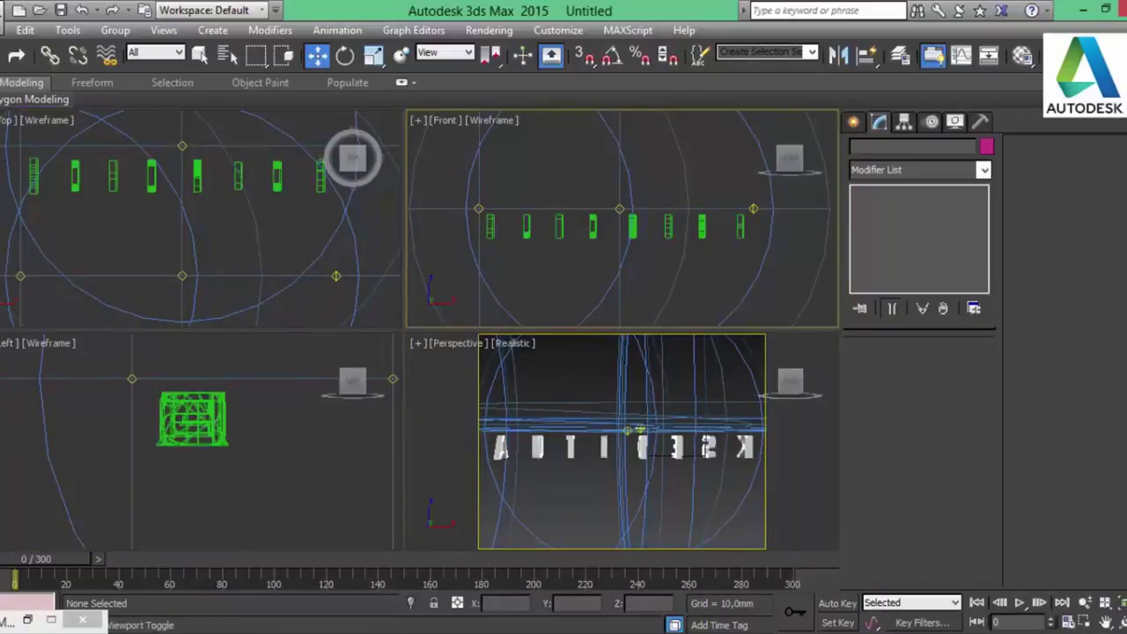
middle_click_drag(419, 487, 494, 430)
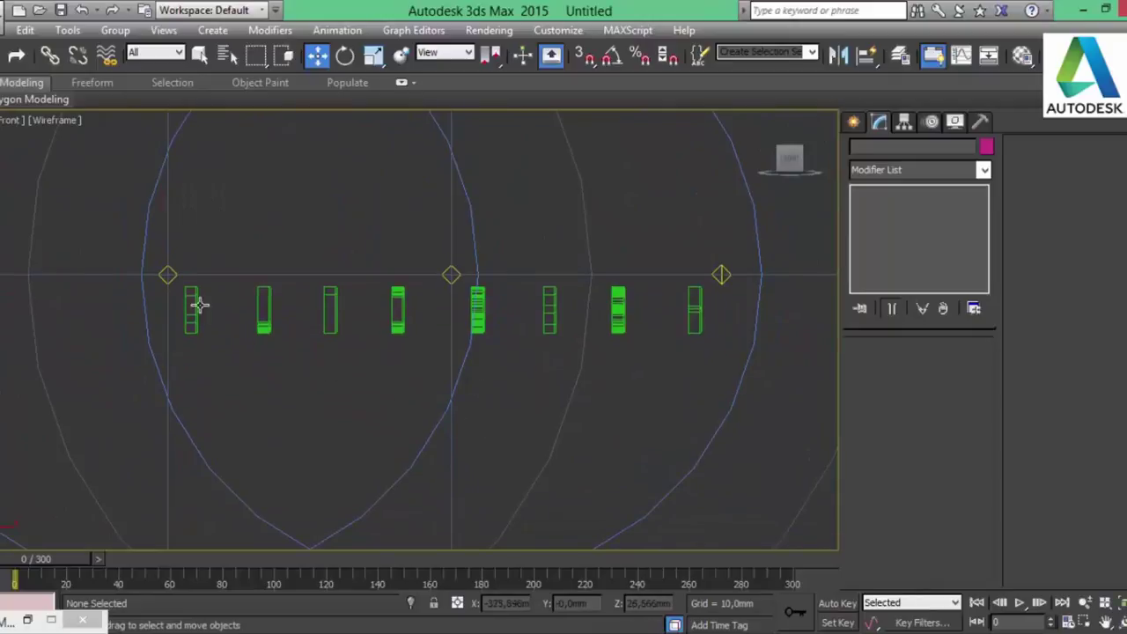
left_click(196, 305)
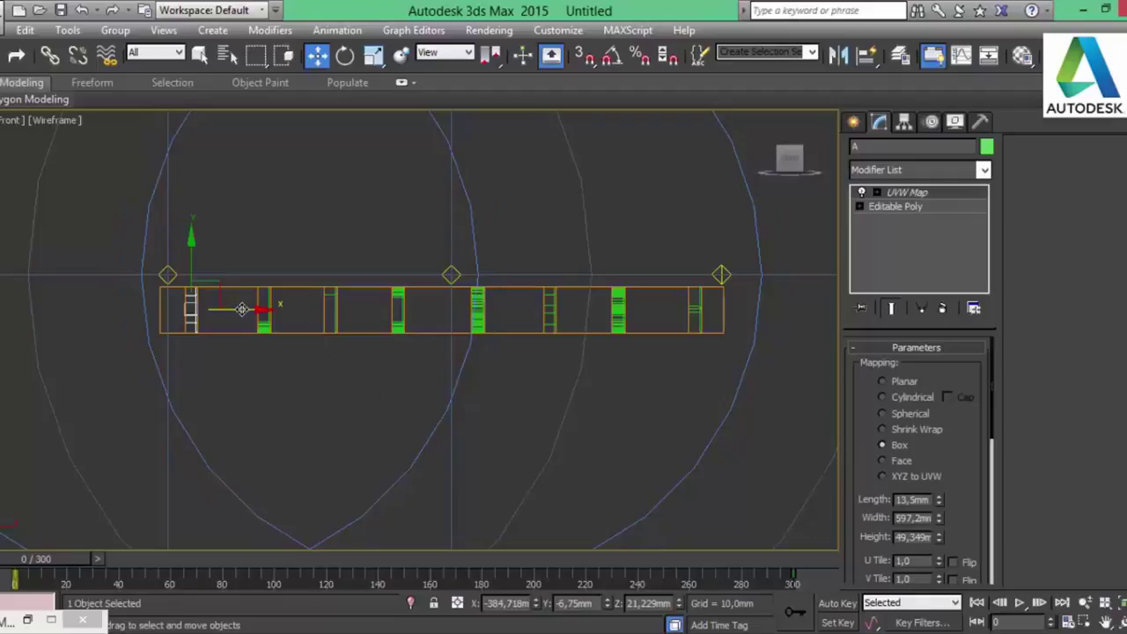
left_click_drag(241, 310, 199, 318)
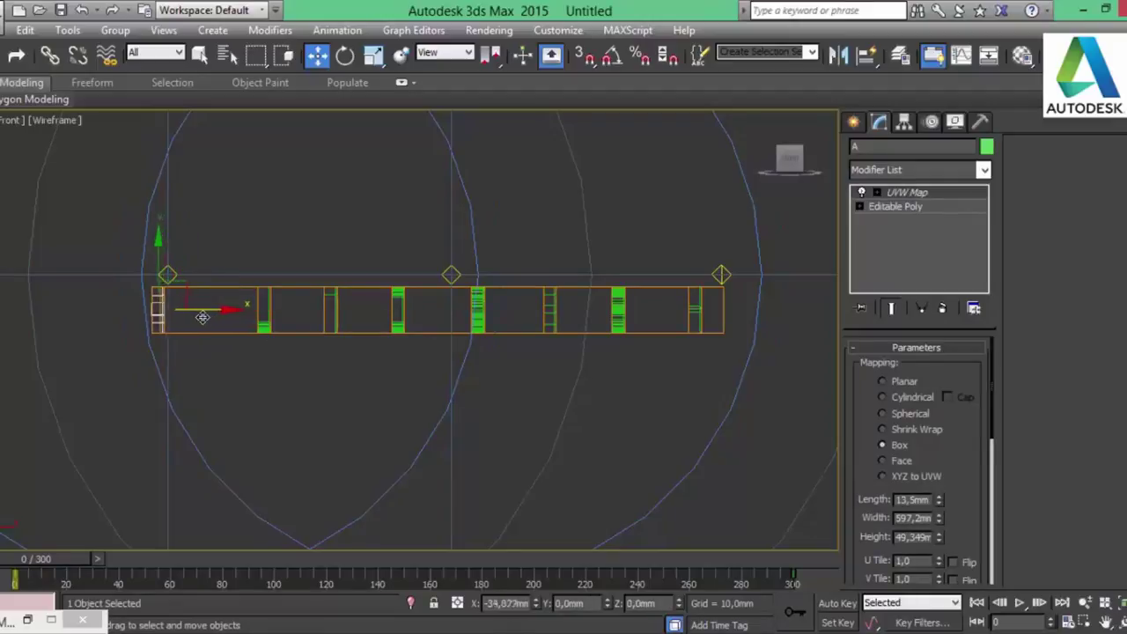
left_click(696, 314)
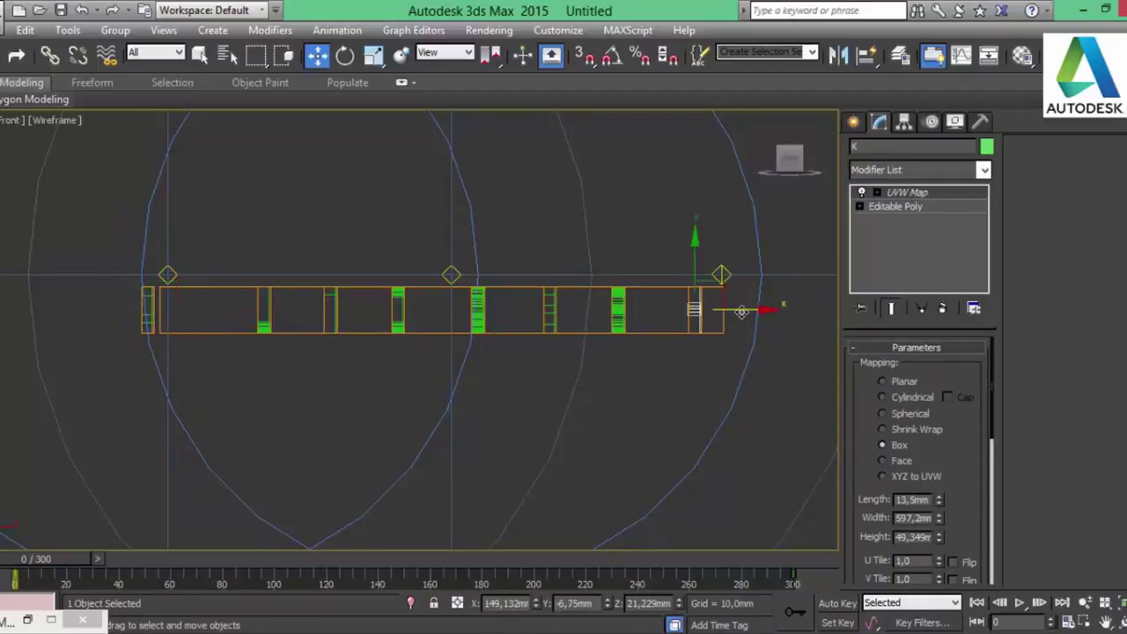
left_click_drag(744, 310, 807, 310)
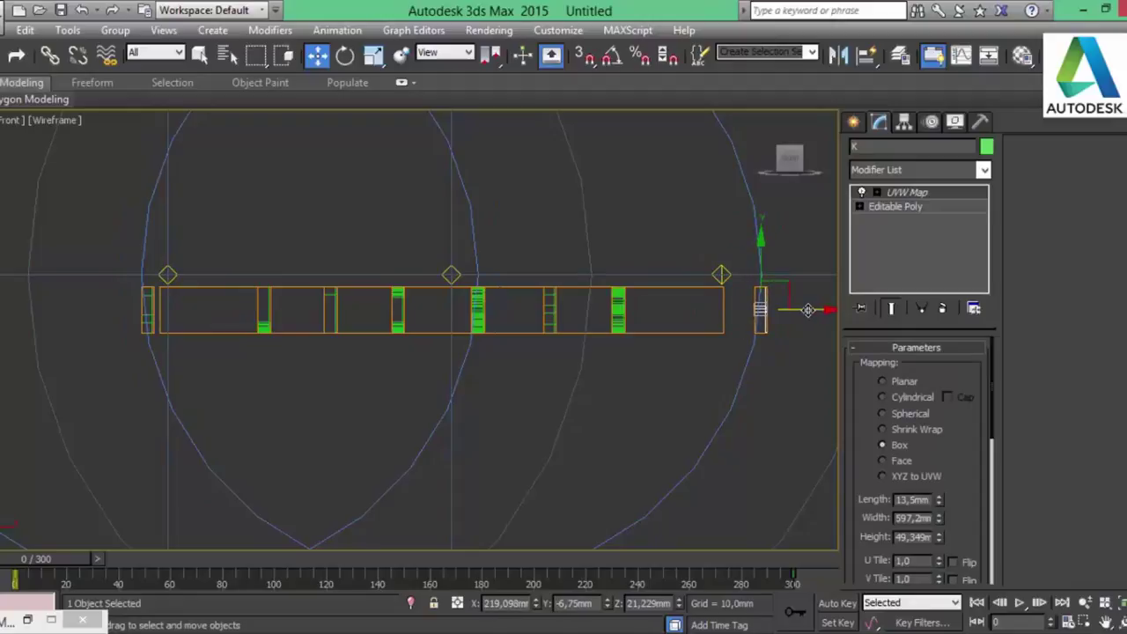
left_click(264, 319)
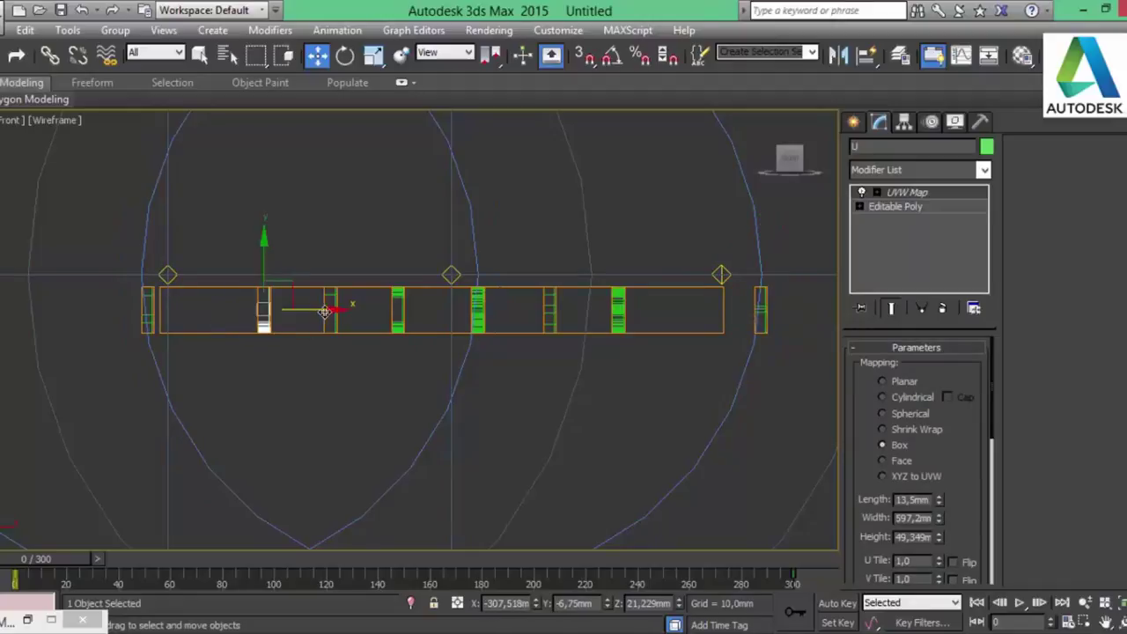
left_click_drag(325, 311, 296, 313)
left_click(620, 318)
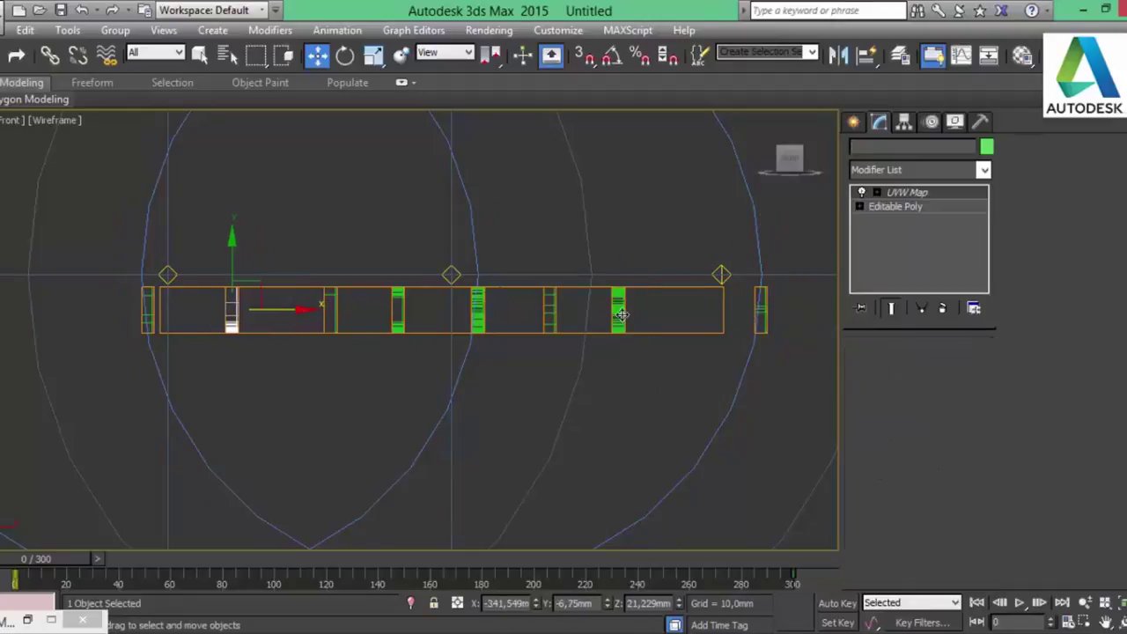
left_click_drag(680, 310, 733, 307)
- Nudge T and O left and E and D right, then restore four views with Perspective active
left_click(335, 312)
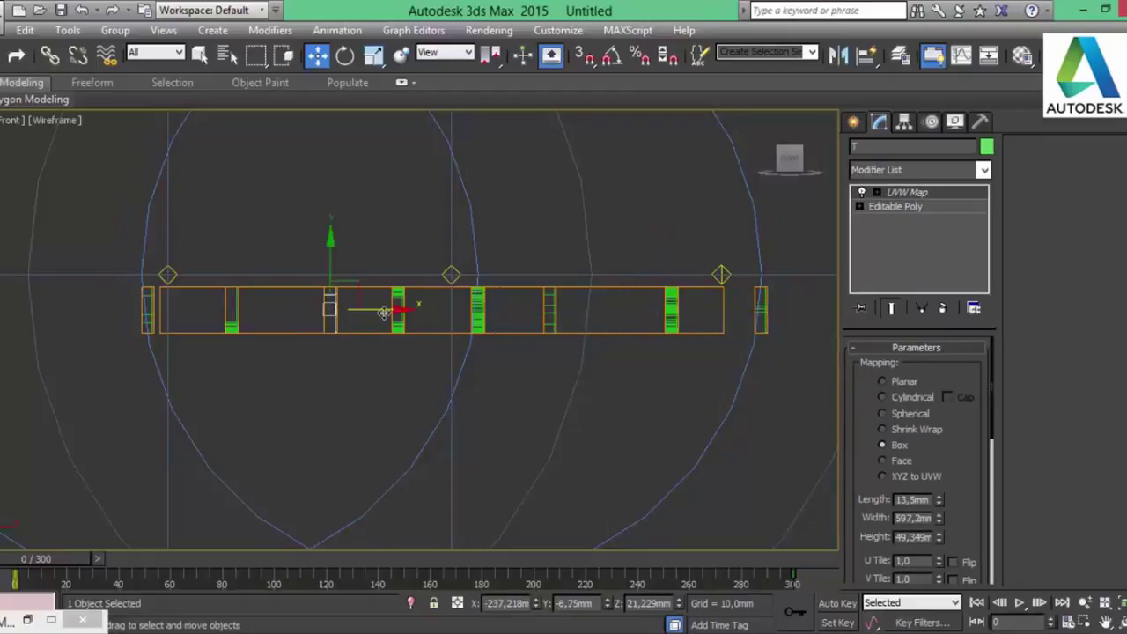
left_click_drag(334, 312, 313, 312)
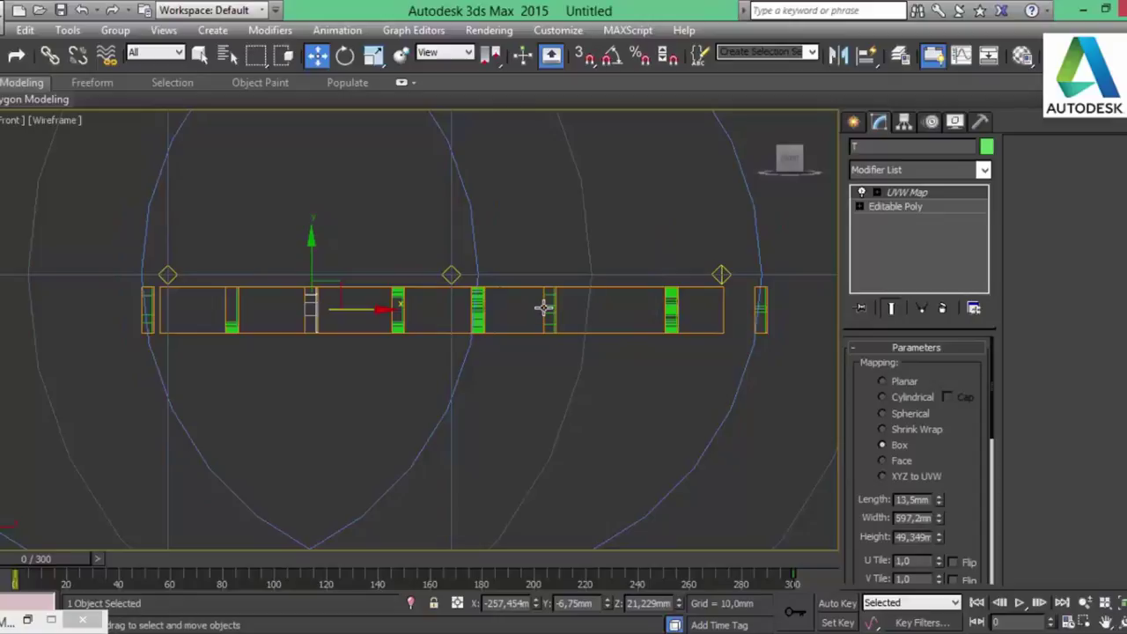
left_click(543, 307)
left_click_drag(615, 313, 638, 313)
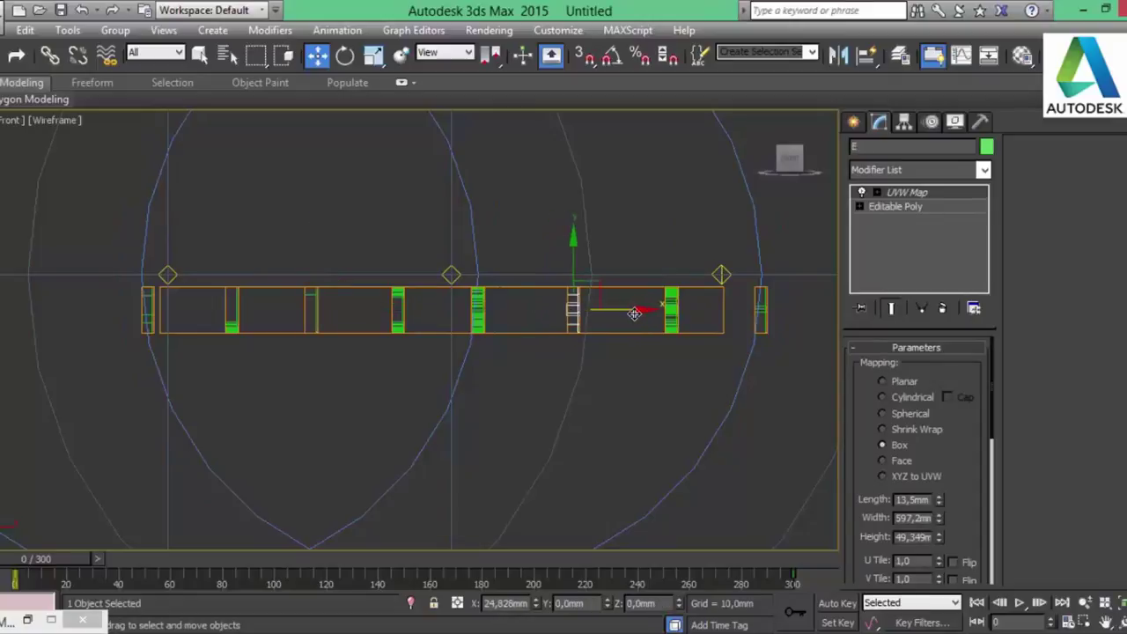
left_click(480, 317)
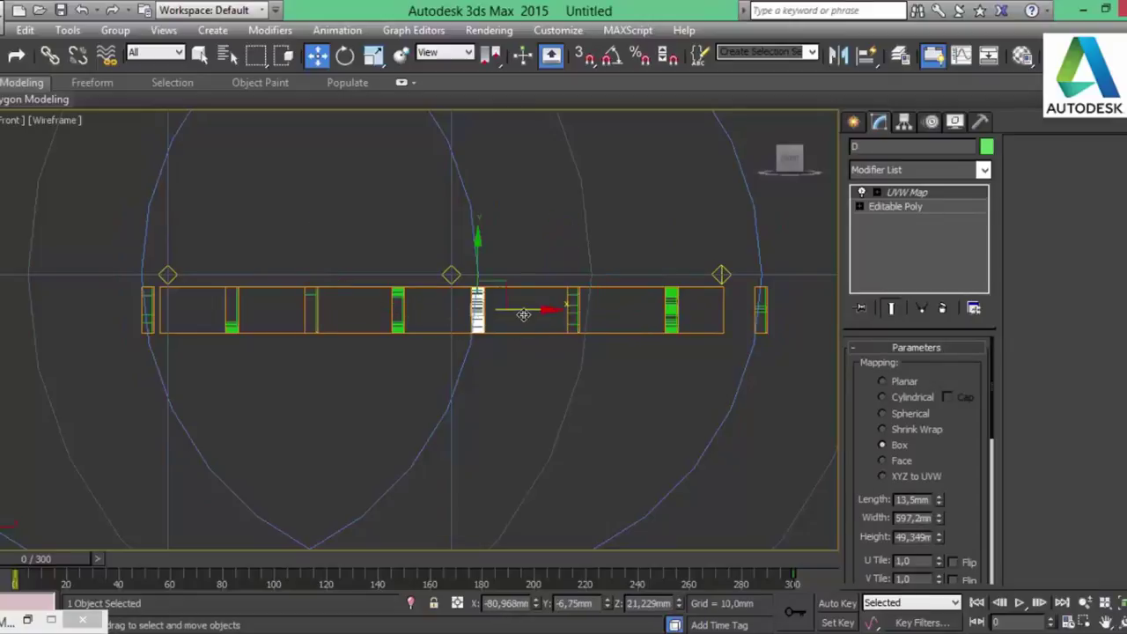
left_click_drag(523, 313, 537, 312)
left_click(397, 324)
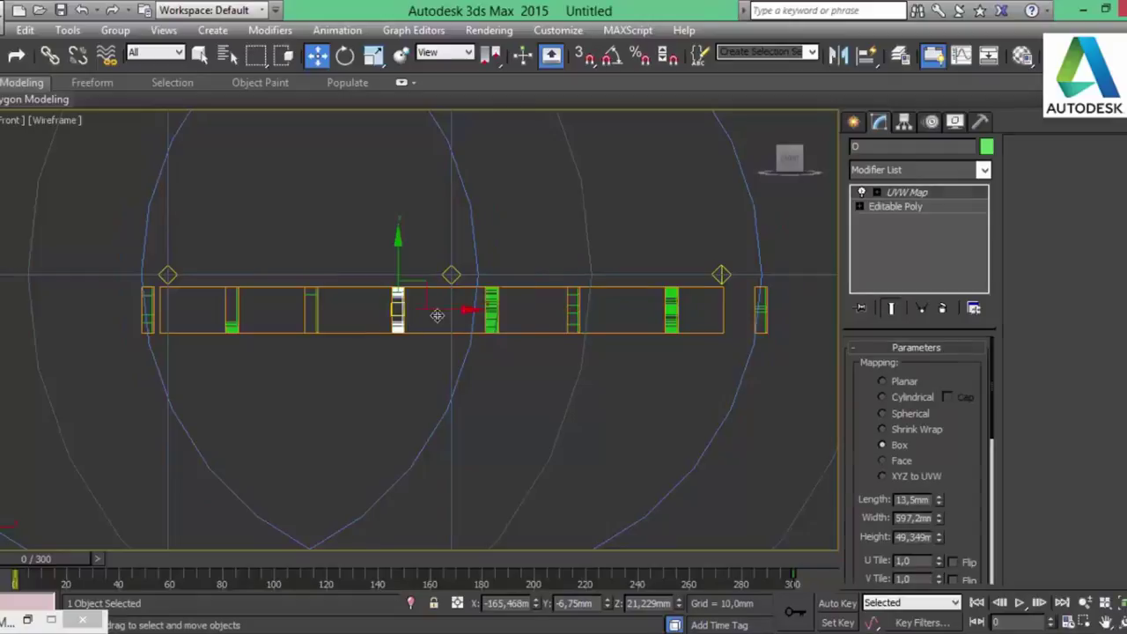
left_click_drag(441, 310, 433, 310)
left_click(556, 409)
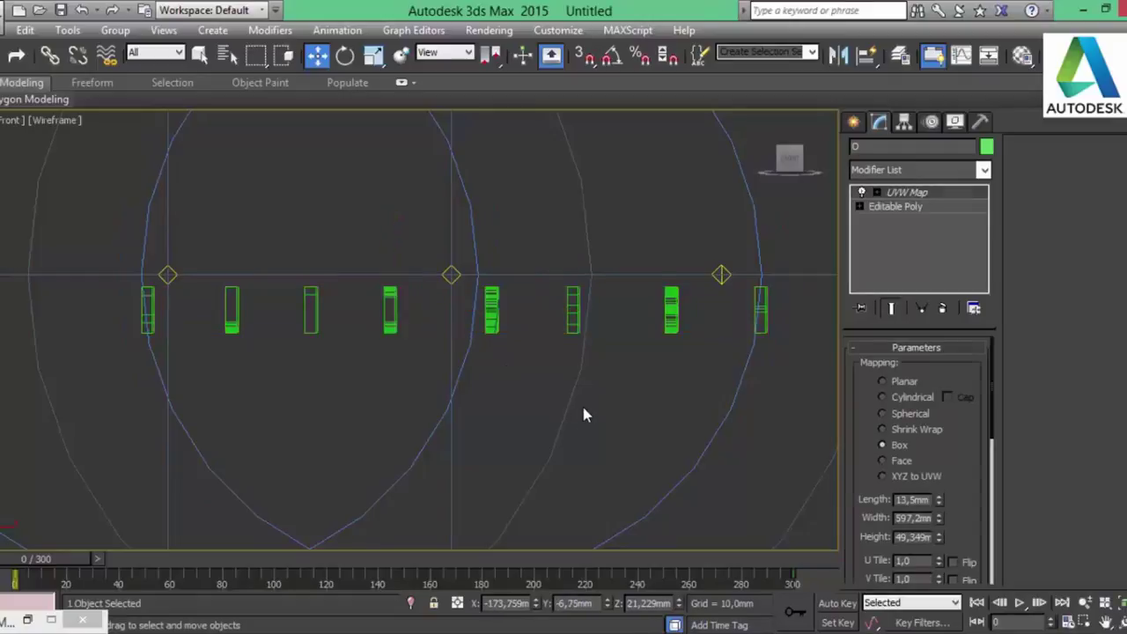
key("alt+w")
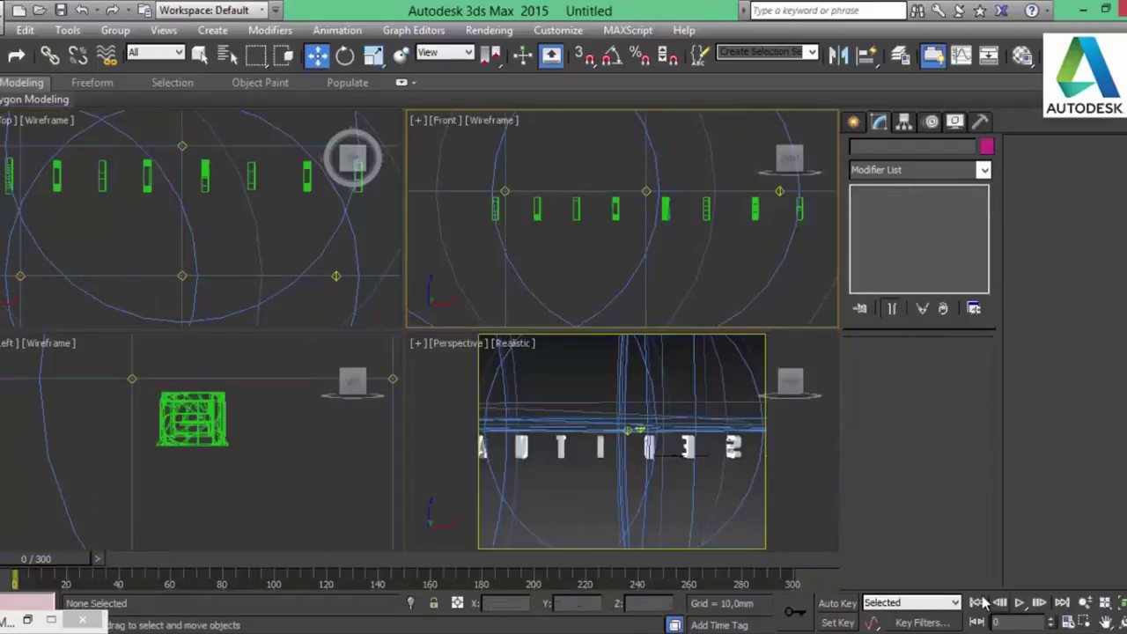
left_click(724, 448)
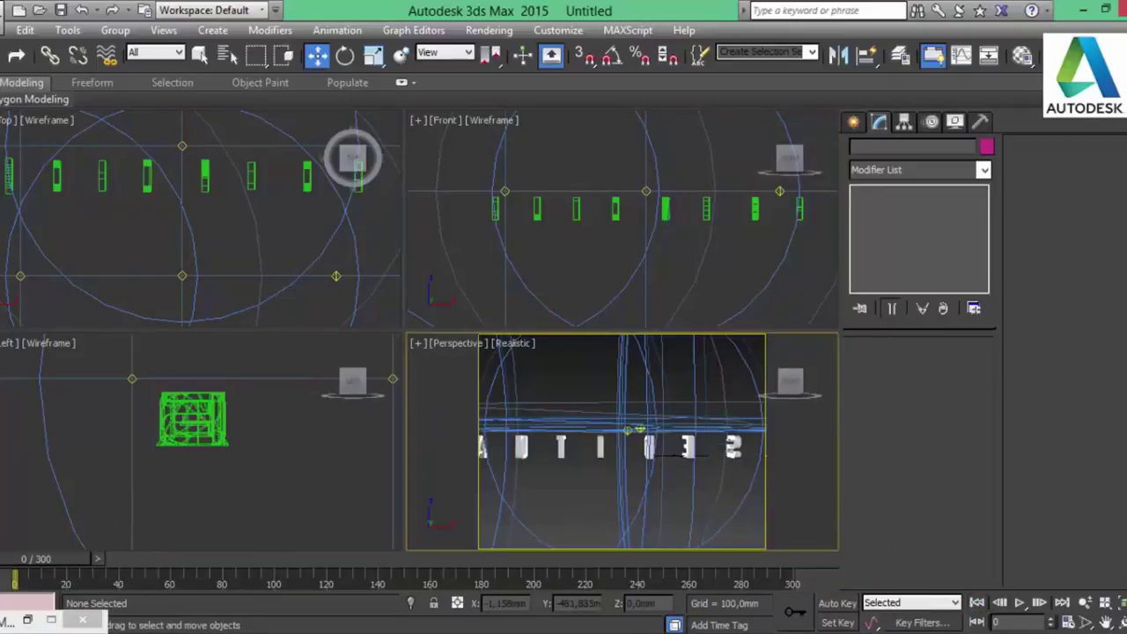
- Play briefly, then enlarge the perspective view and zoom out to frame every letter
left_click(1020, 603)
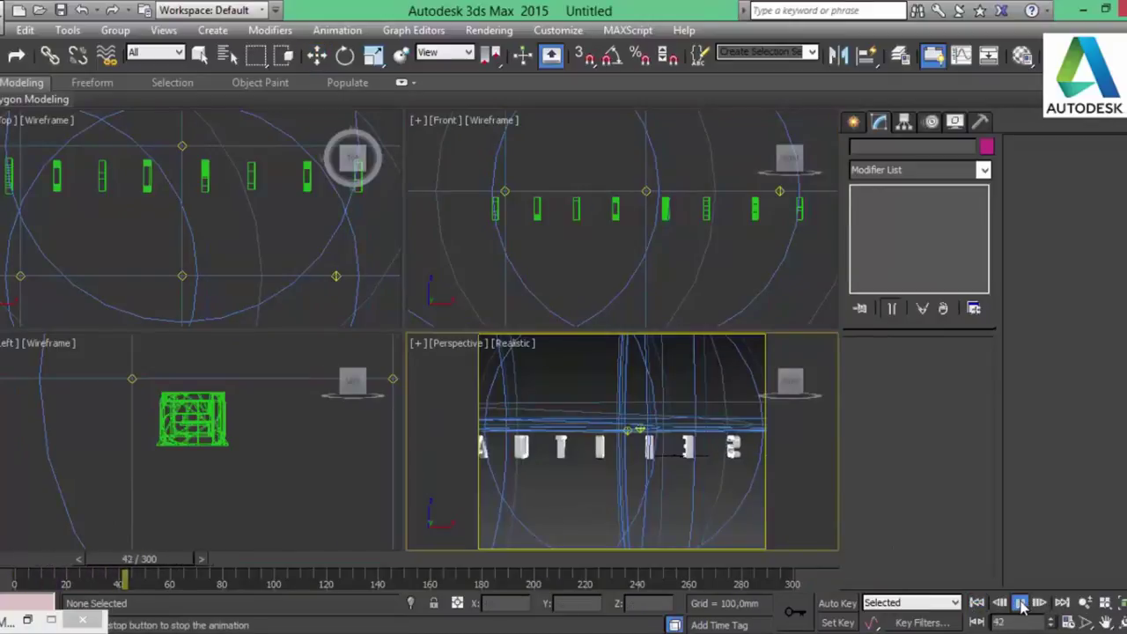
left_click(1020, 603)
key("alt+w")
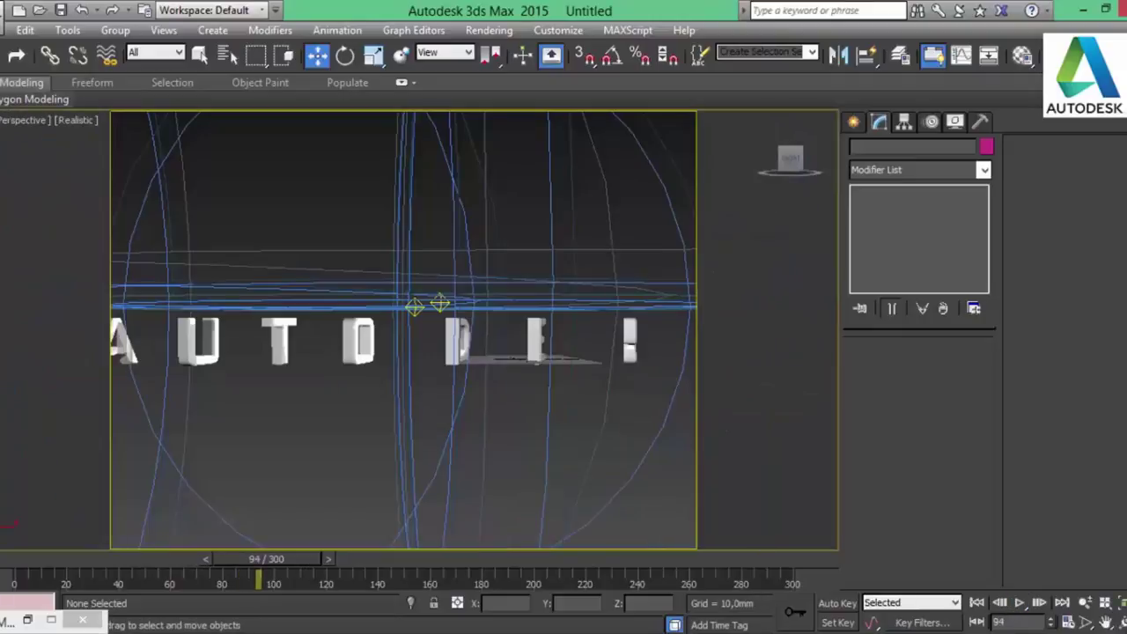
left_click(1087, 606)
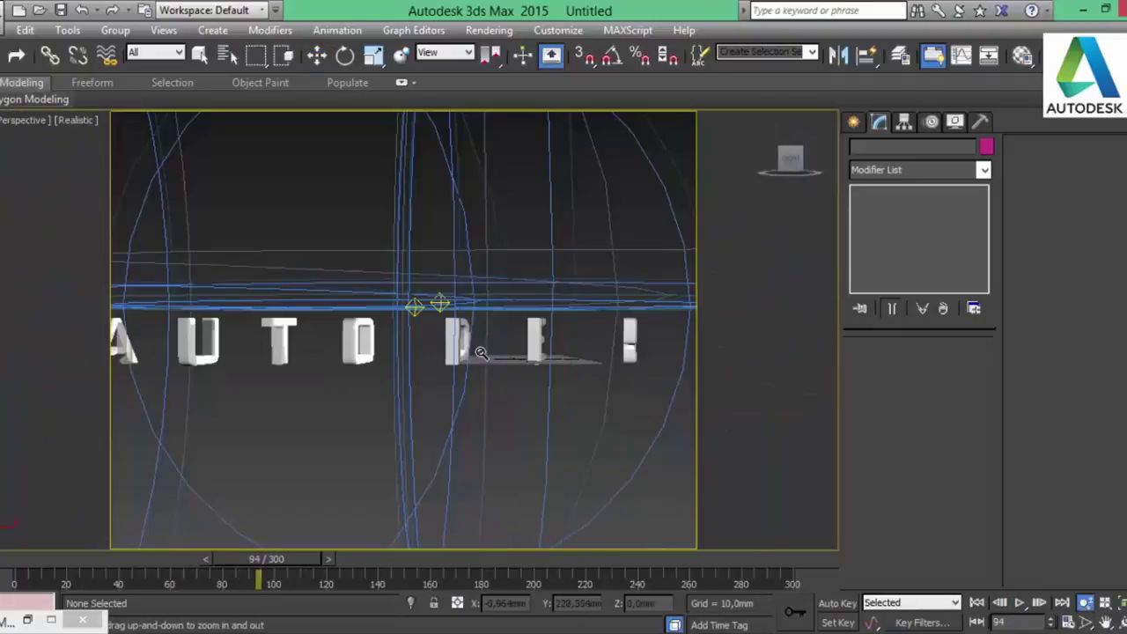
left_click_drag(482, 354, 484, 420)
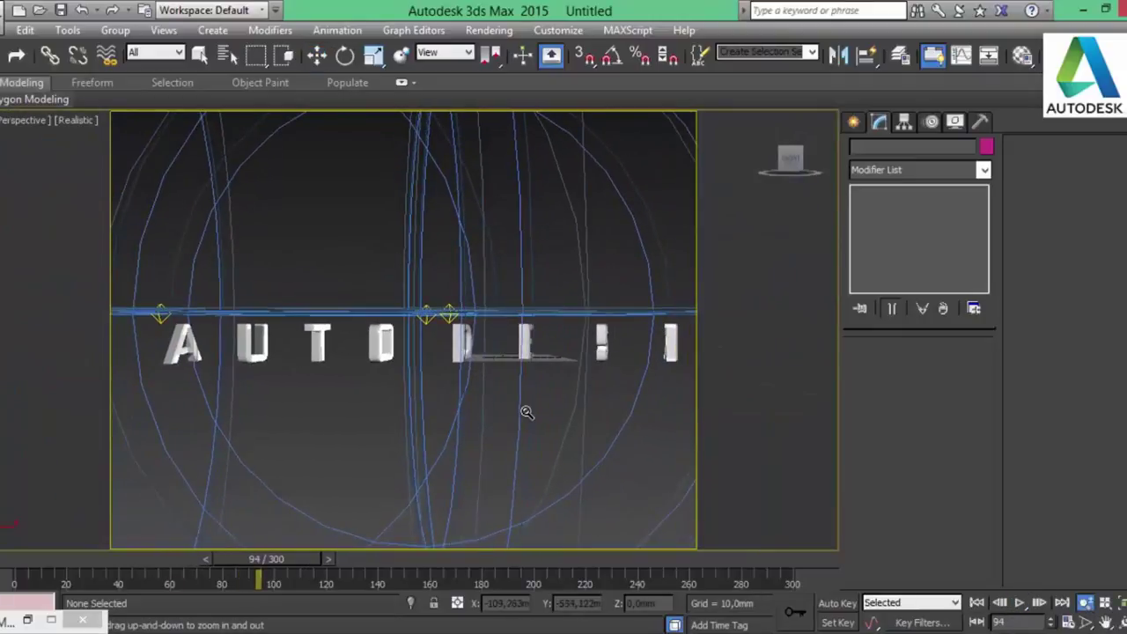
mouse_move(523, 408)
middle_mouse_down()
mouse_move(499, 423)
mouse_move(496, 410)
middle_mouse_up()
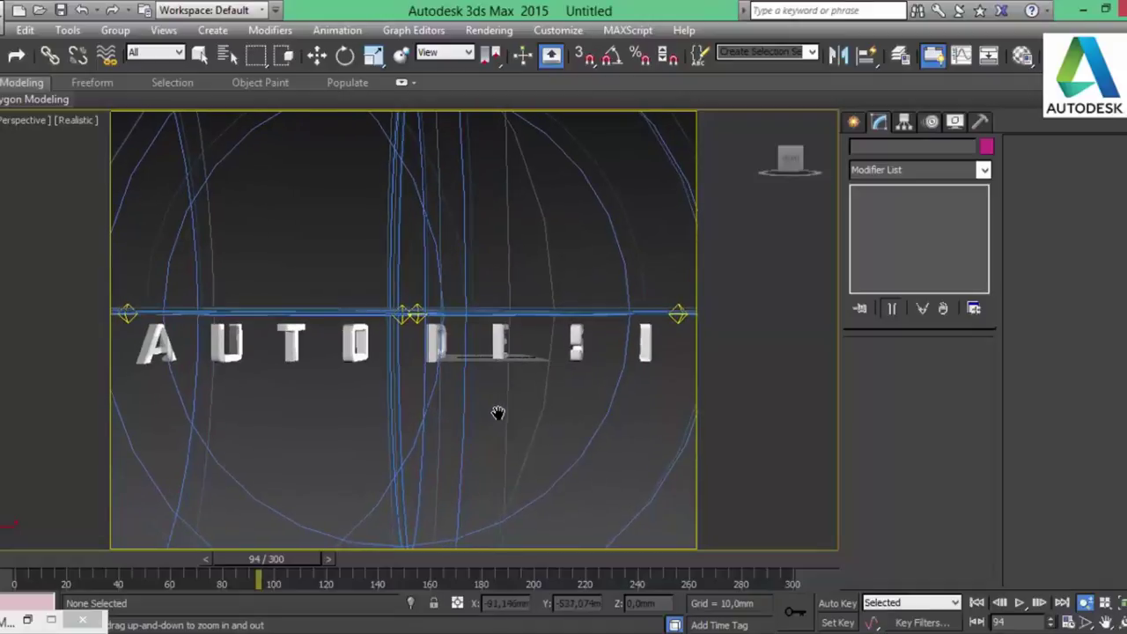
- Check frames 0 and 300, replay the full spin, and rewind to frame 0
left_click(980, 602)
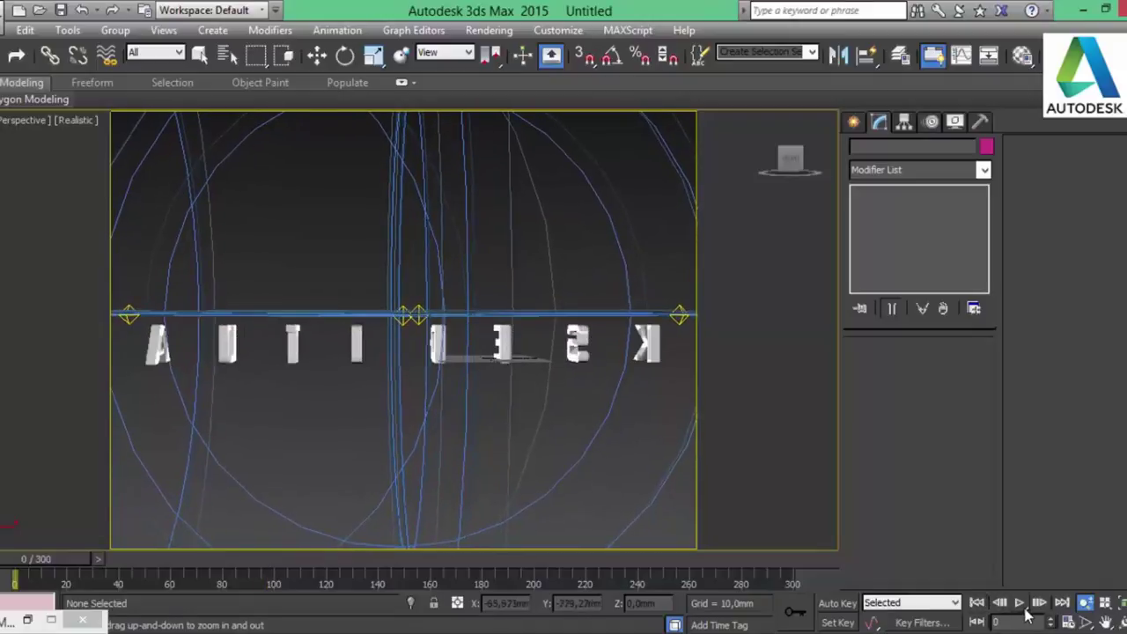
left_click(1015, 605)
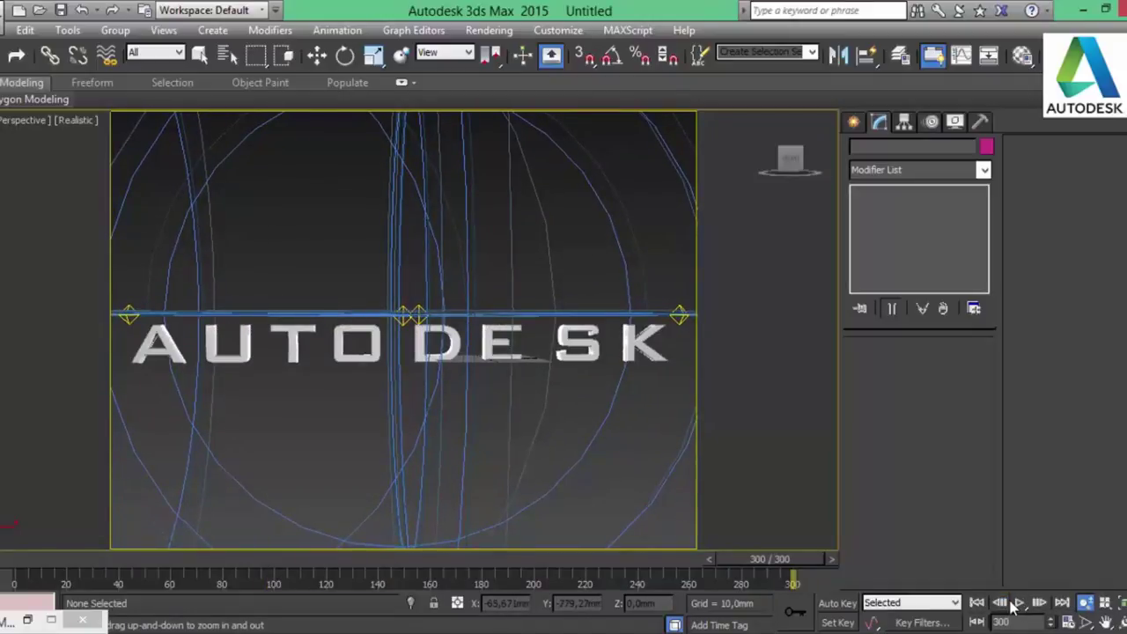
left_click(977, 604)
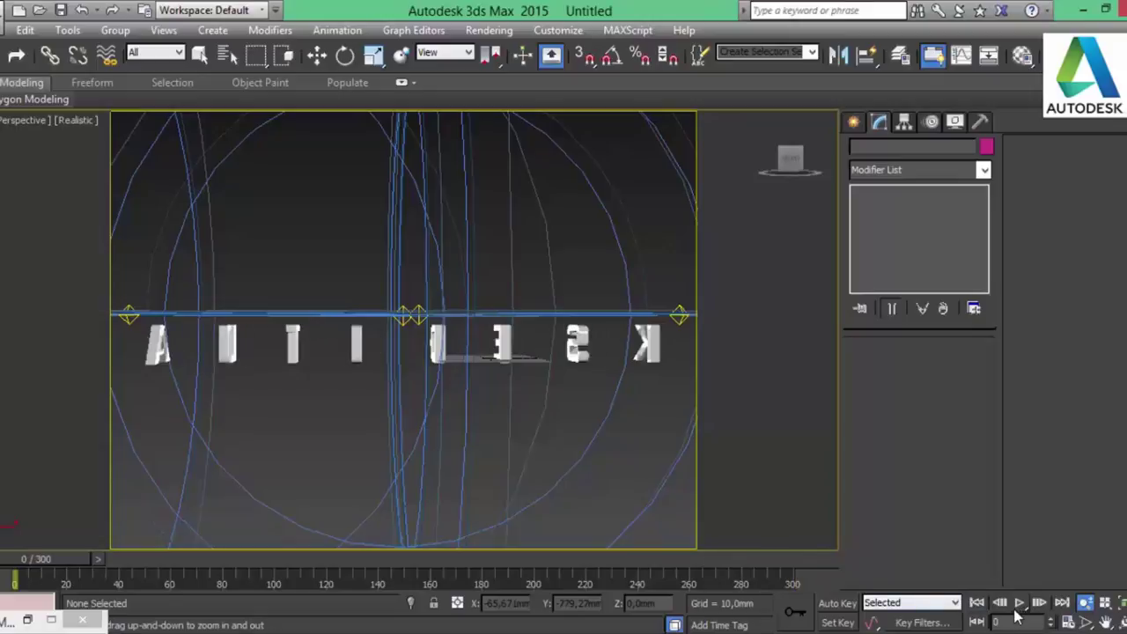
left_click(1020, 604)
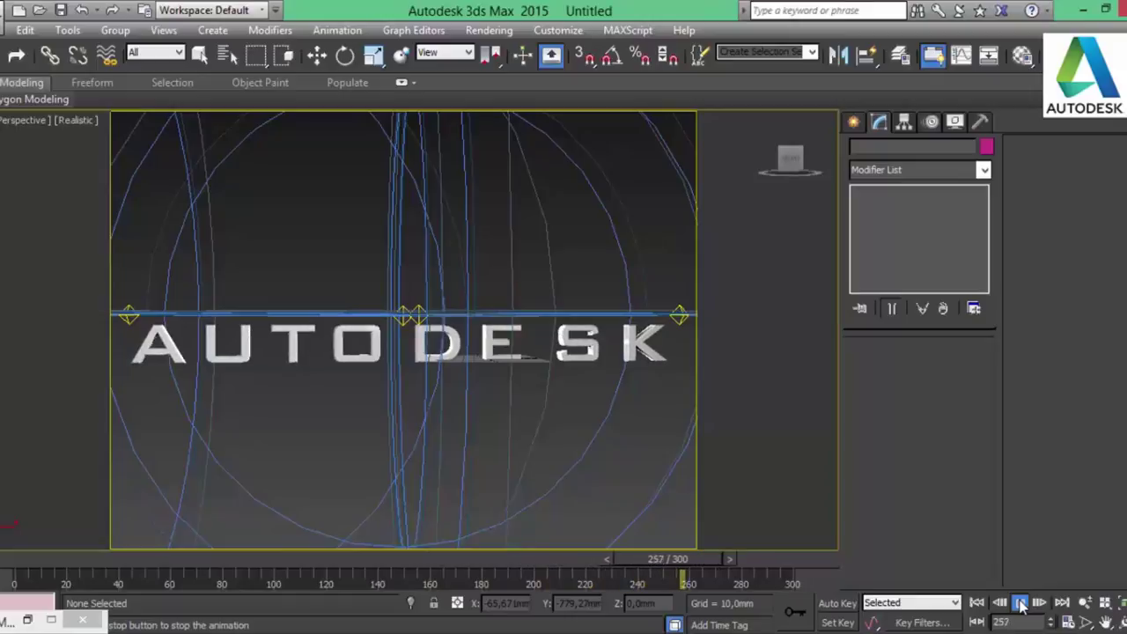
left_click(1021, 604)
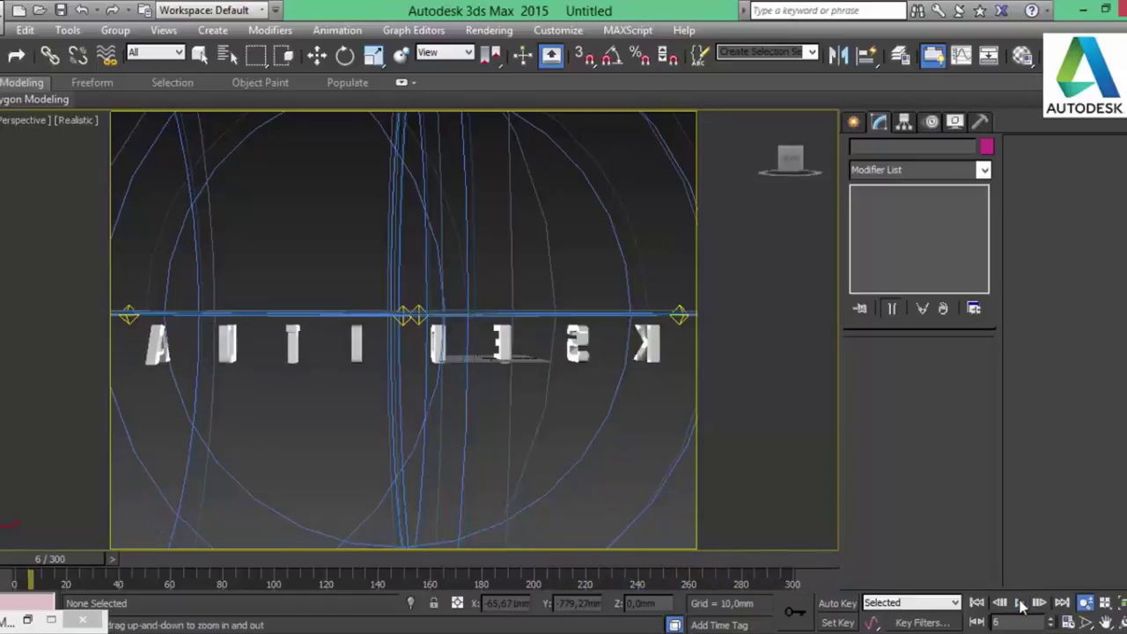
left_click(978, 603)
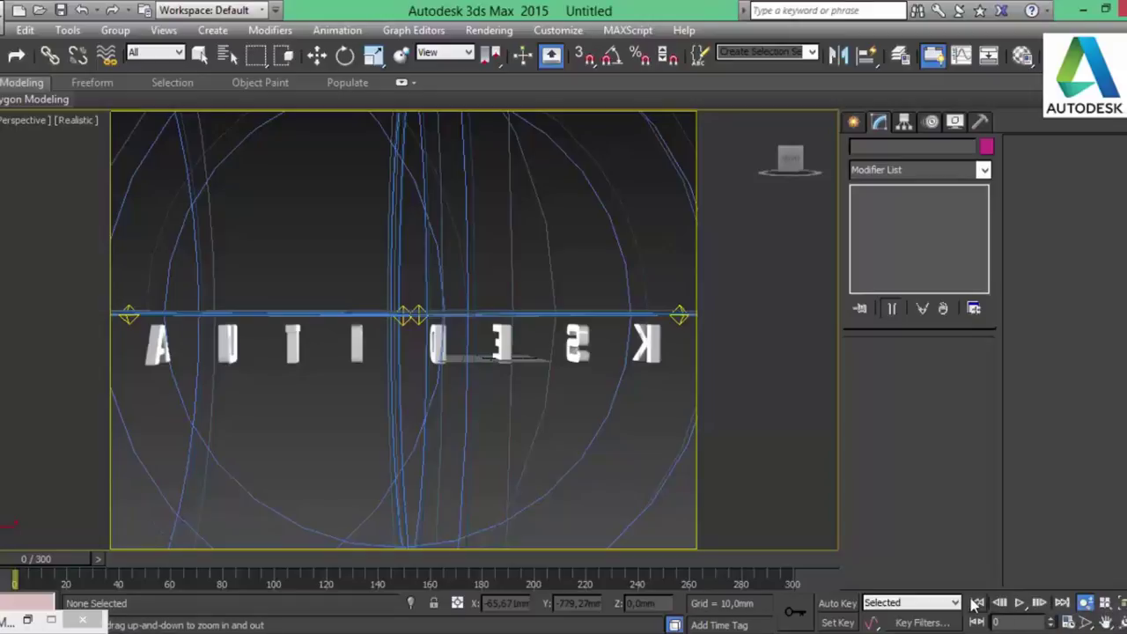
- Switch the enlarged view to look through Camera001 using the C key
key("c")
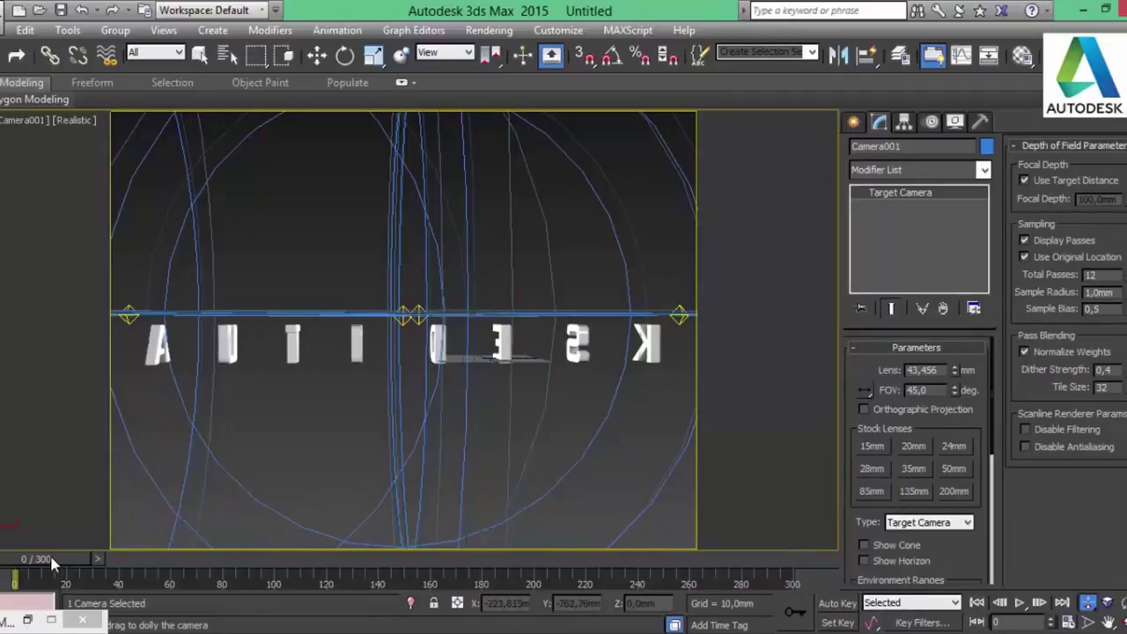
- In an enlarged Top view, slide Camera001 along X to centre on the letters, then return to four views
key("alt+w")
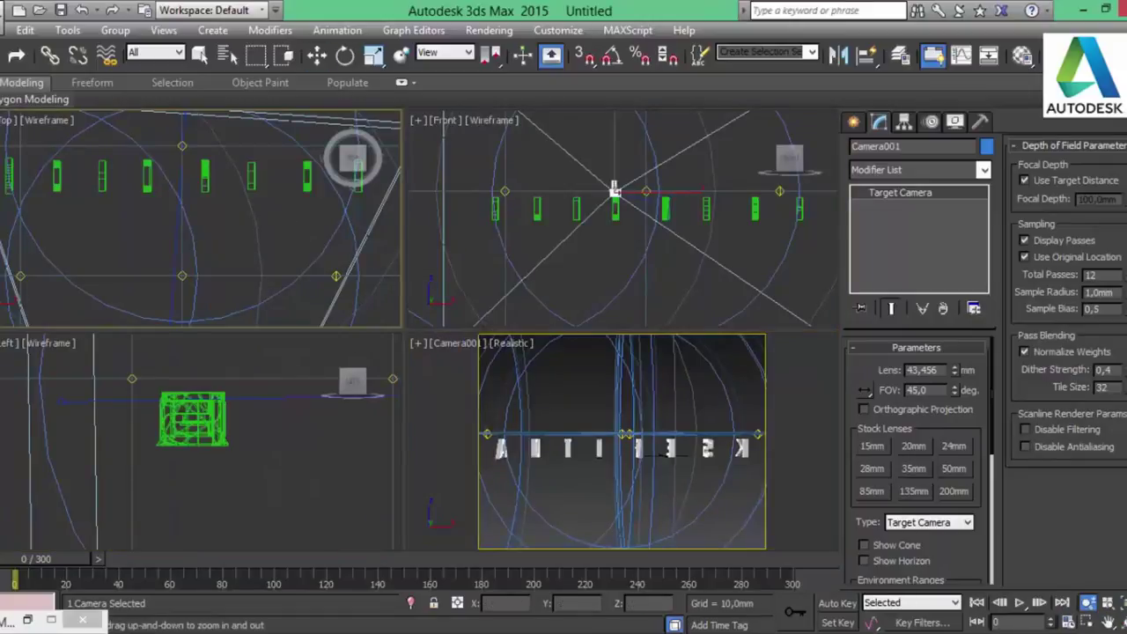
key("alt+w")
left_click_drag(465, 370, 640, 488)
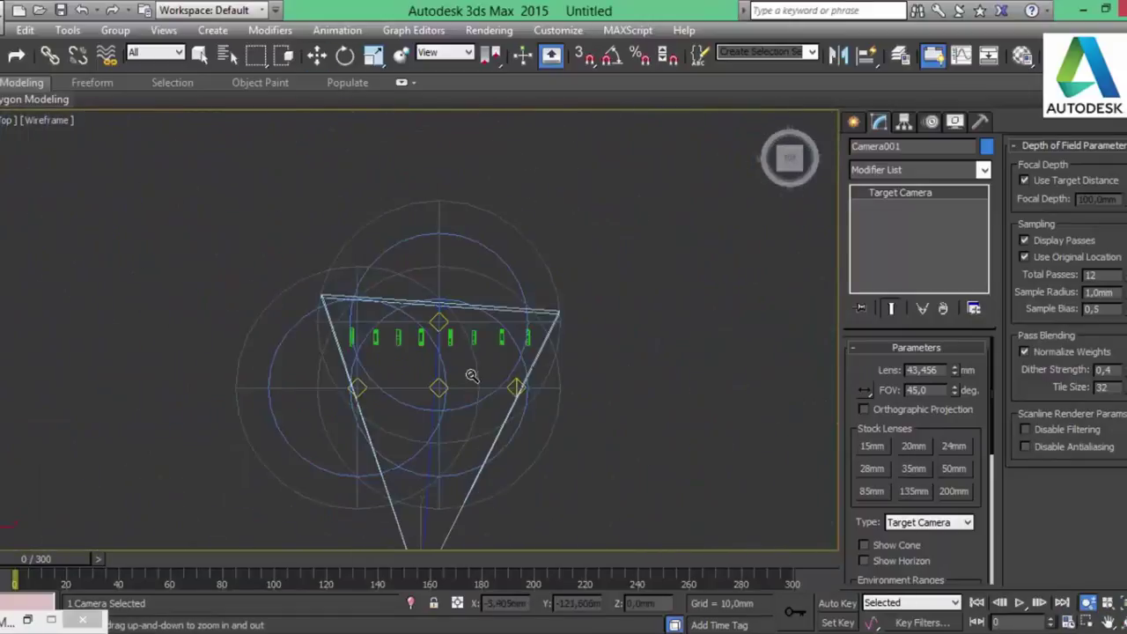
left_click_drag(490, 441, 468, 401)
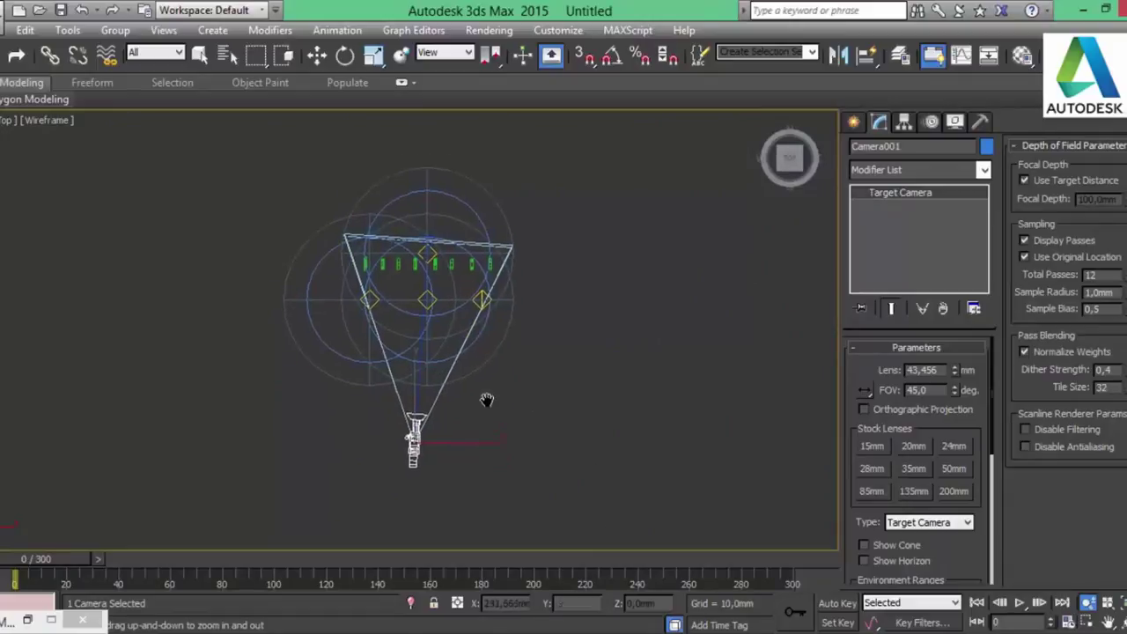
key("w")
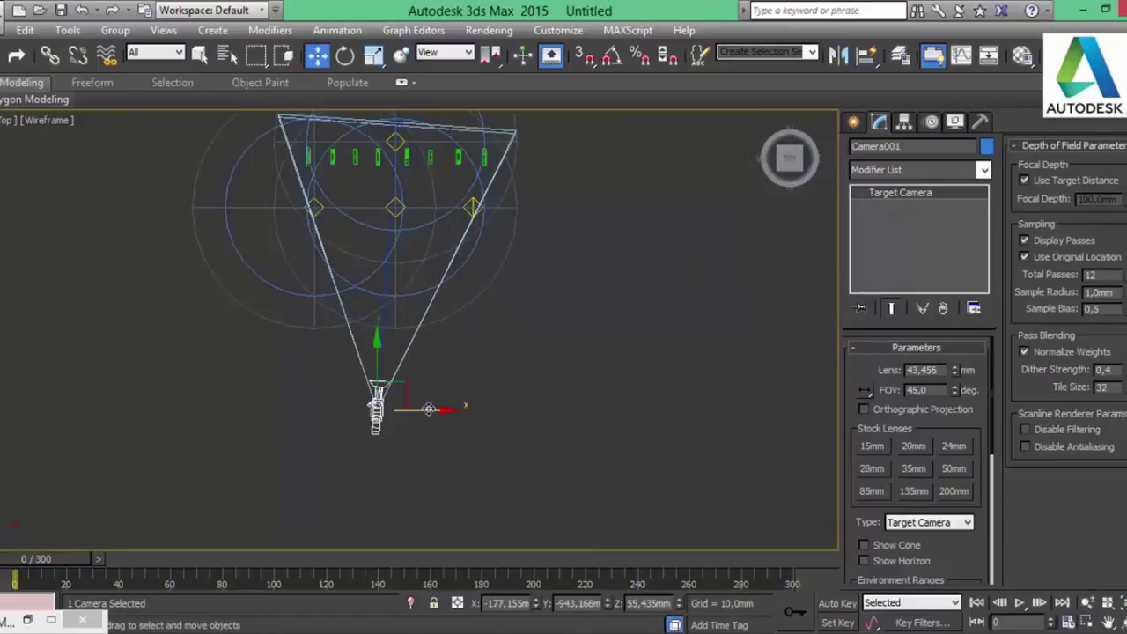
left_click_drag(438, 410, 455, 410)
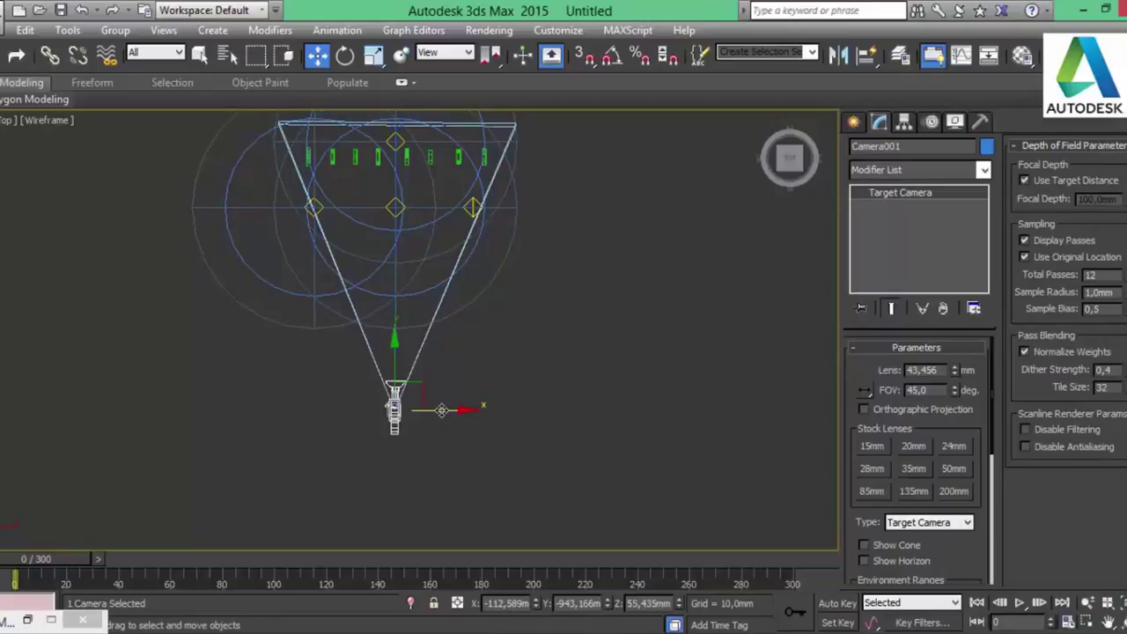
left_click_drag(441, 410, 447, 410)
left_click_drag(398, 407, 397, 407)
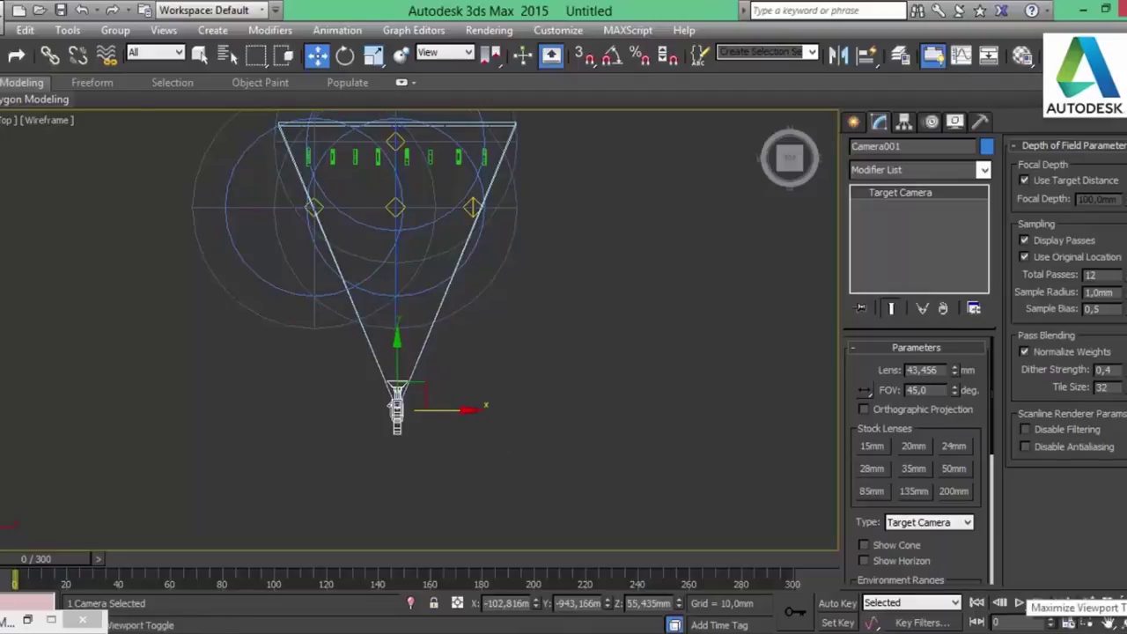
left_click(1110, 622)
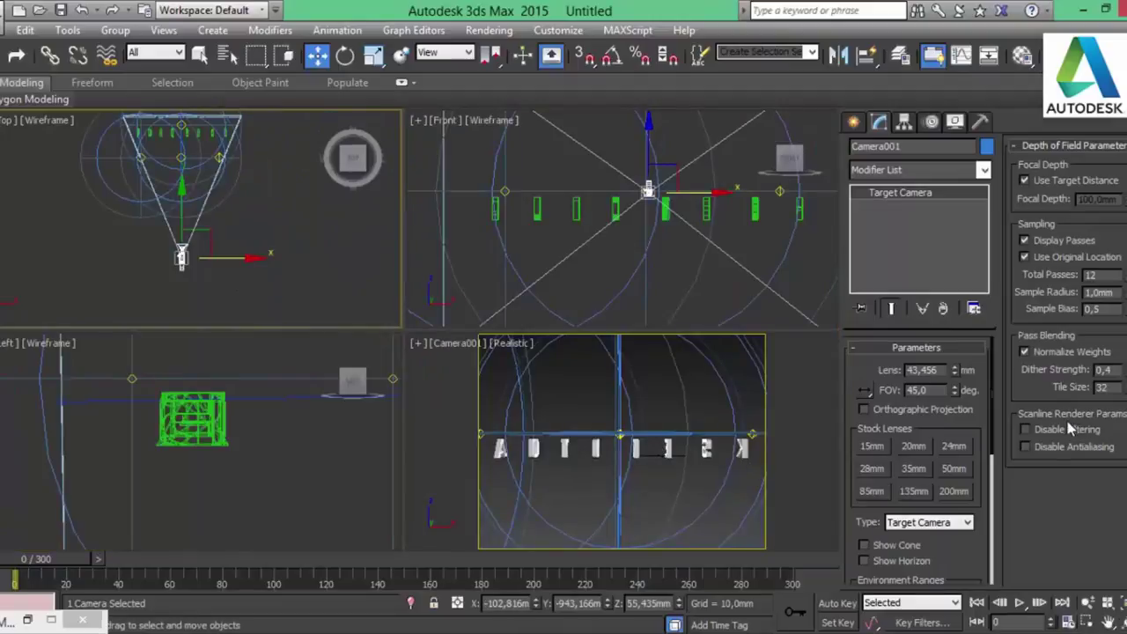
- Give Camera001 a 50mm lens, dolly it back to fit the text, then enlarge the Top view
left_click(956, 472)
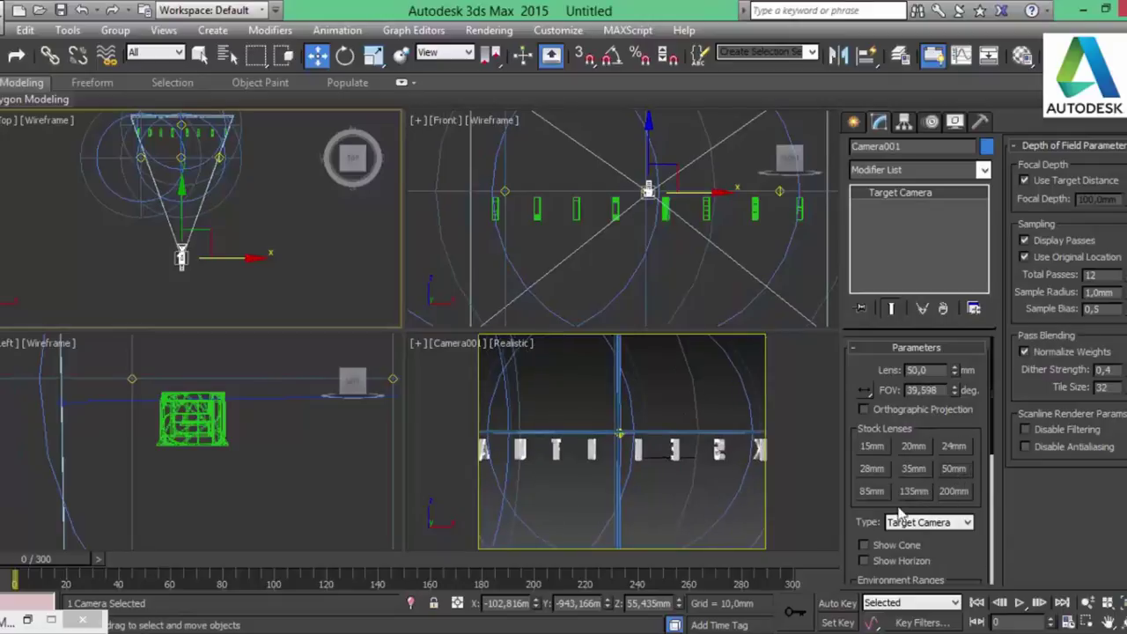
right_click(648, 405)
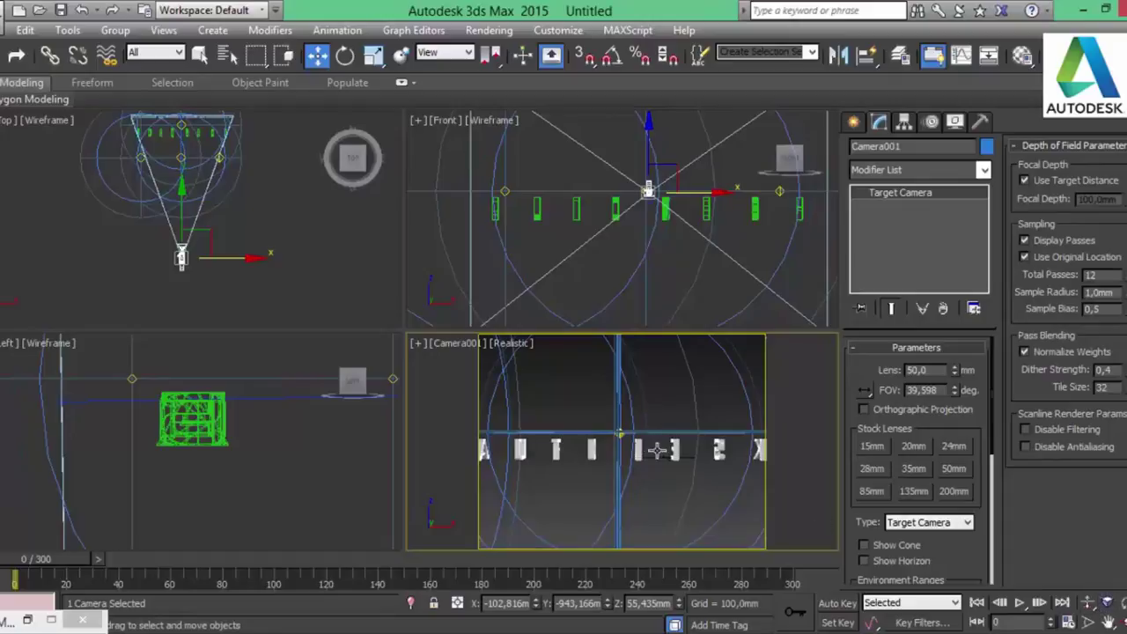
left_click(1089, 603)
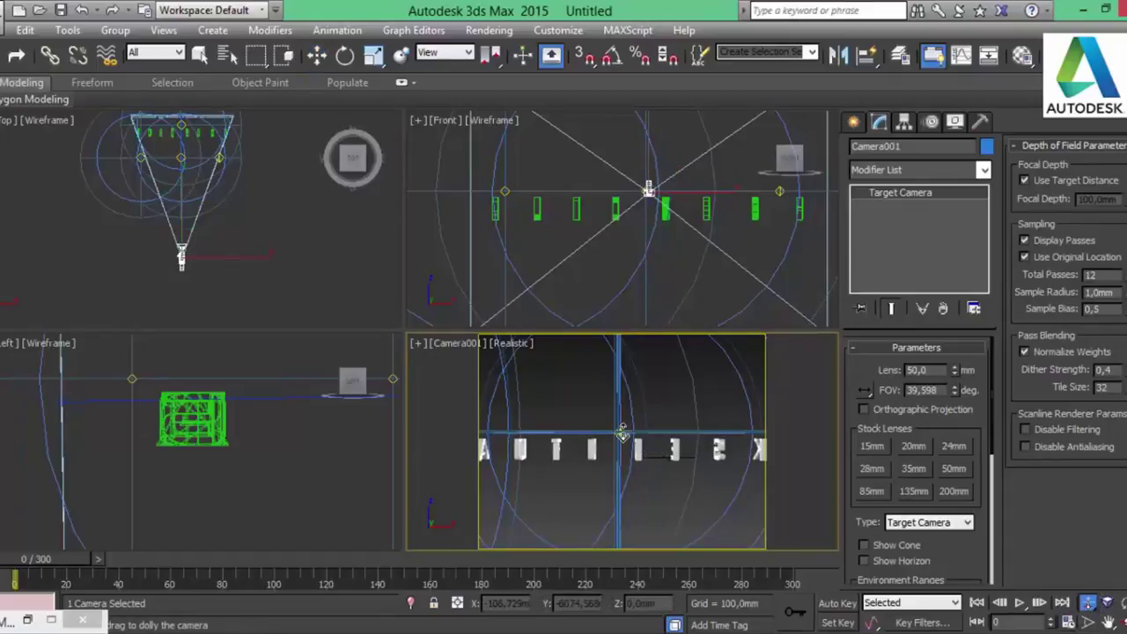
left_click_drag(621, 432, 621, 451)
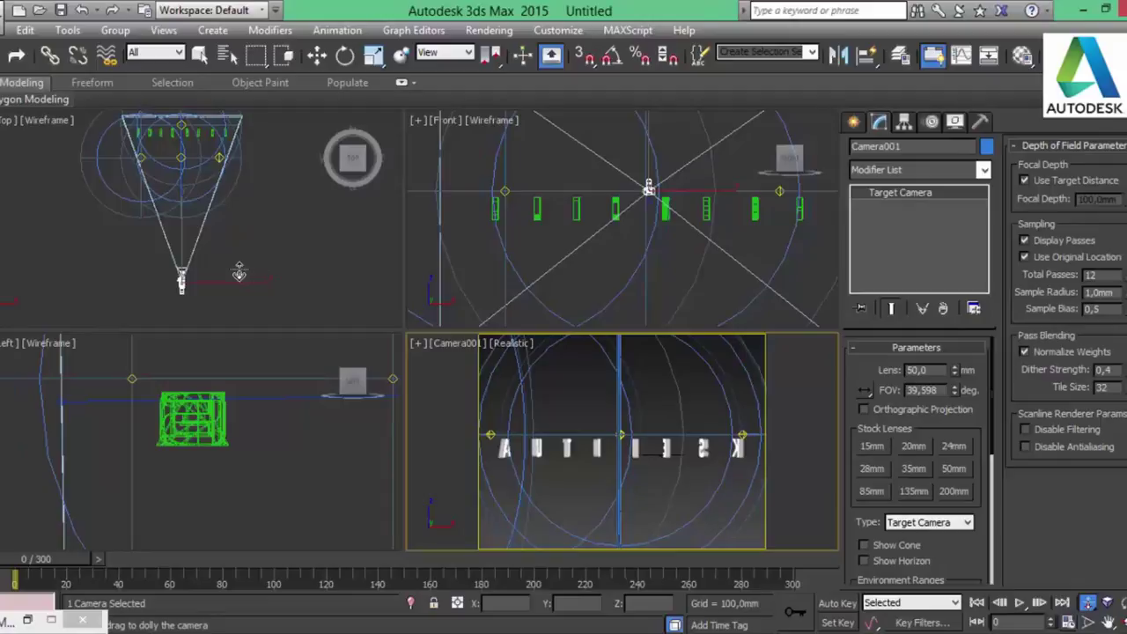
left_click(269, 165)
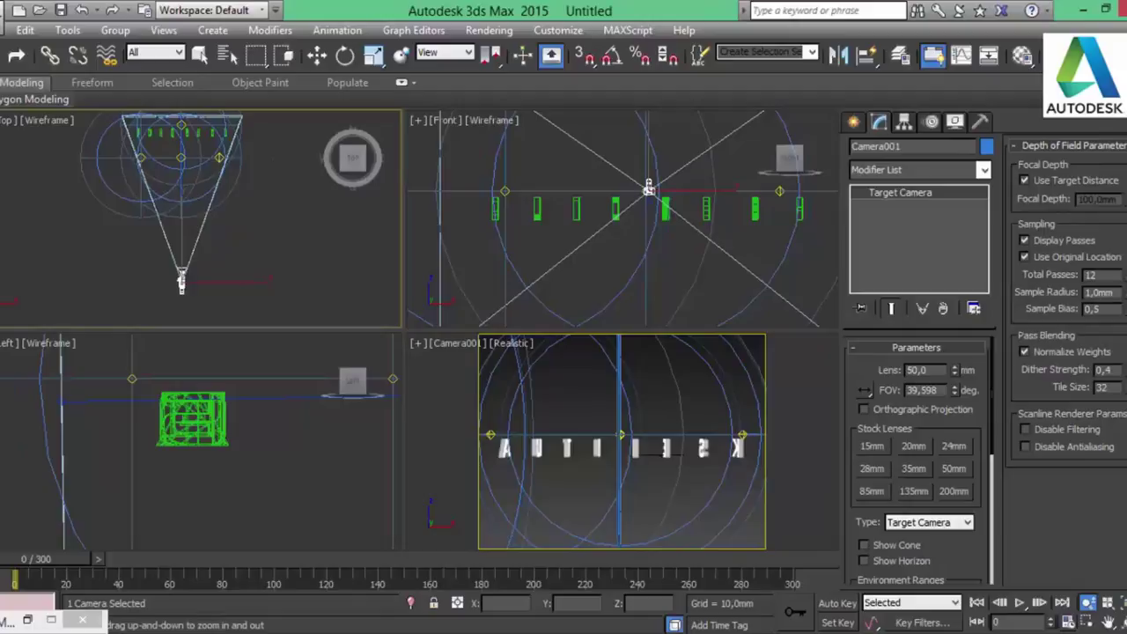
key("alt+w")
key("w")
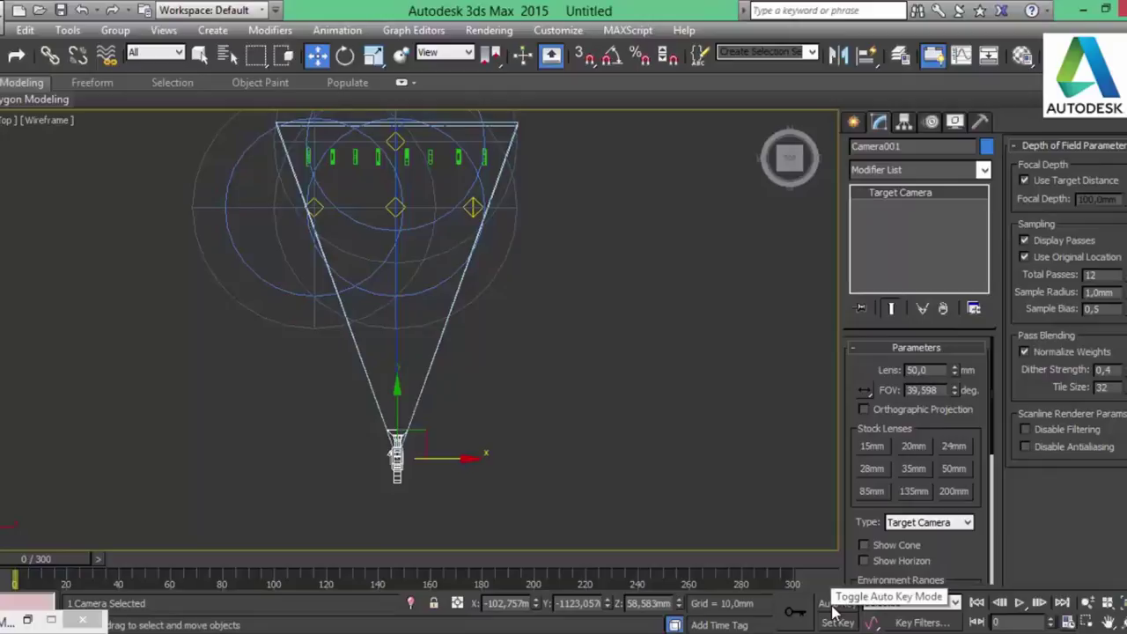
- Turn on Auto Key and scrub the timeline from around frame 150 onward
middle_click_drag(528, 344, 525, 385)
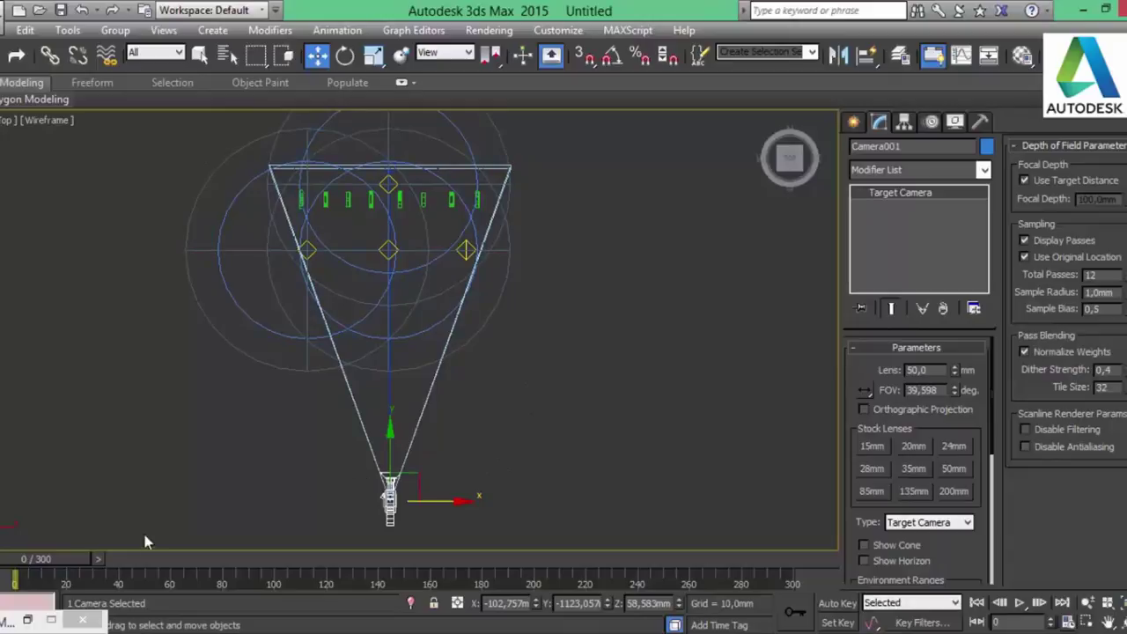
left_click(837, 603)
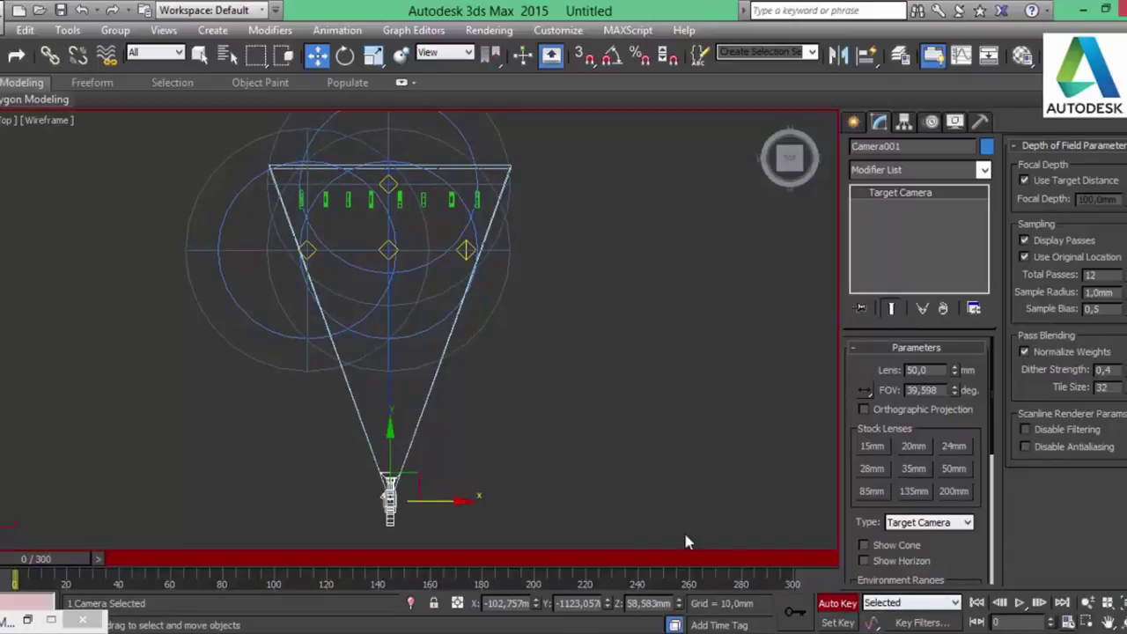
left_click(37, 564)
left_click_drag(46, 561, 405, 583)
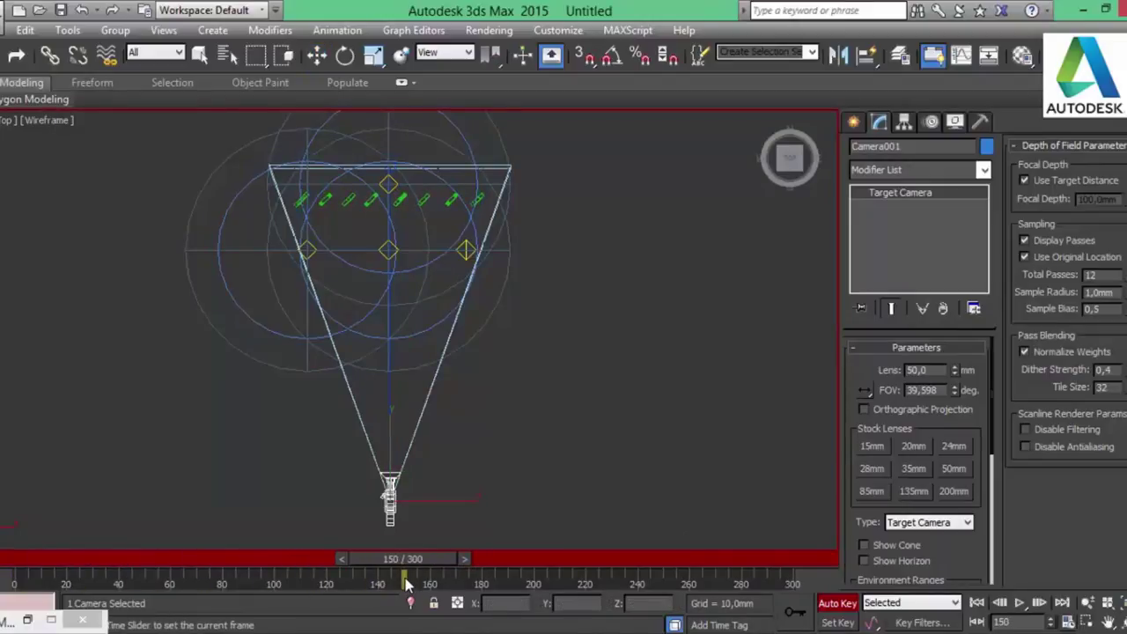
key("w")
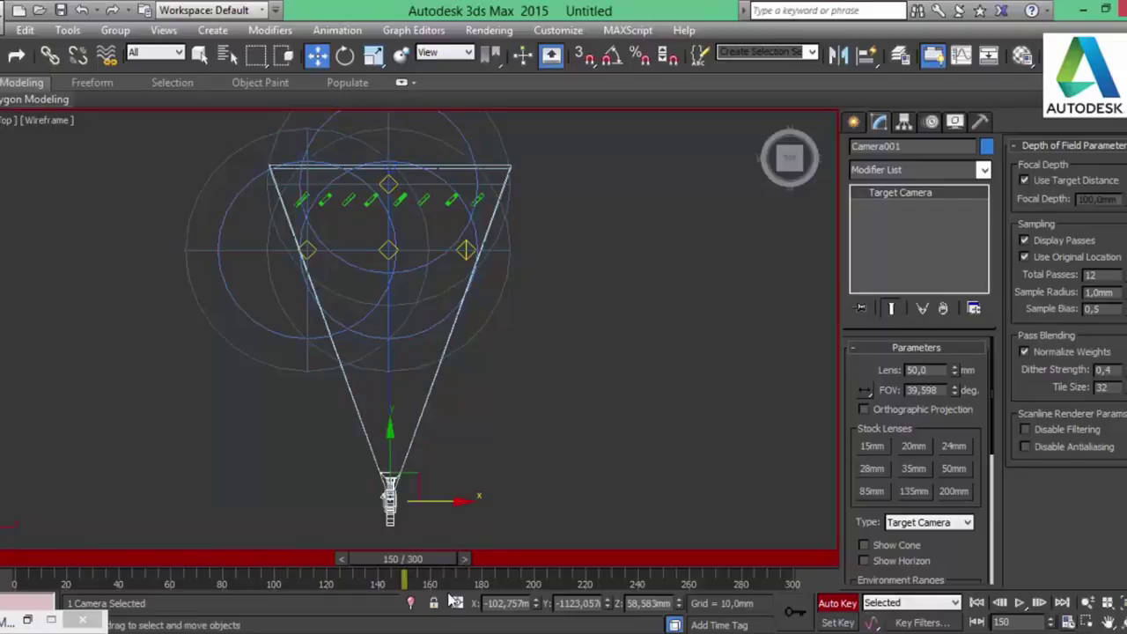
mouse_move(429, 560)
left_mouse_down()
mouse_move(481, 574)
mouse_move(692, 576)
mouse_move(540, 578)
left_mouse_up()
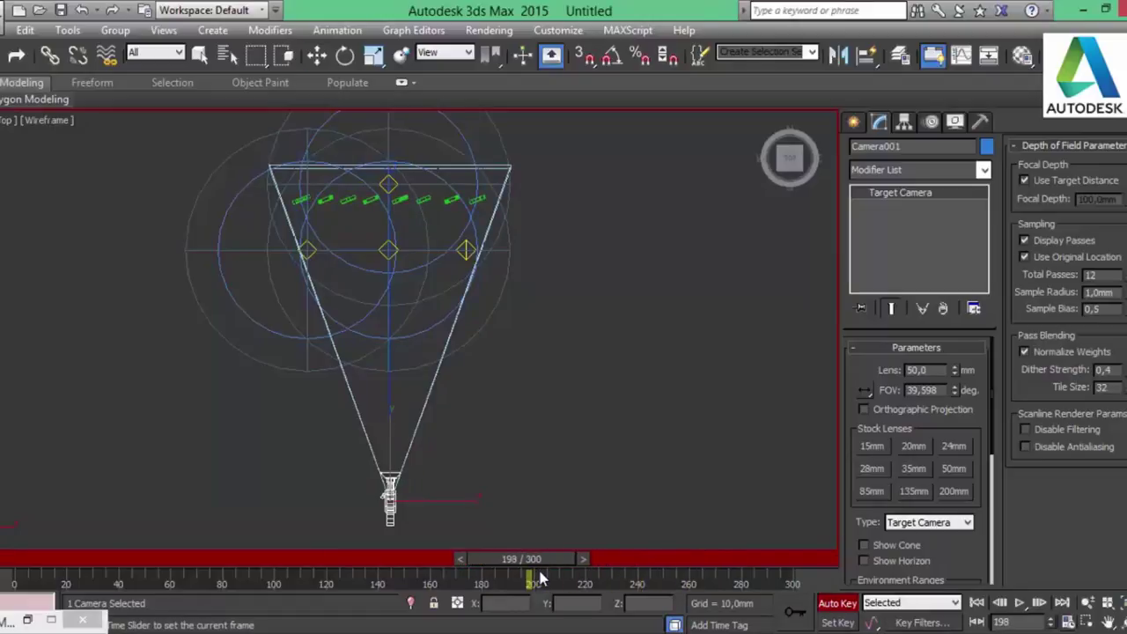
key("w")
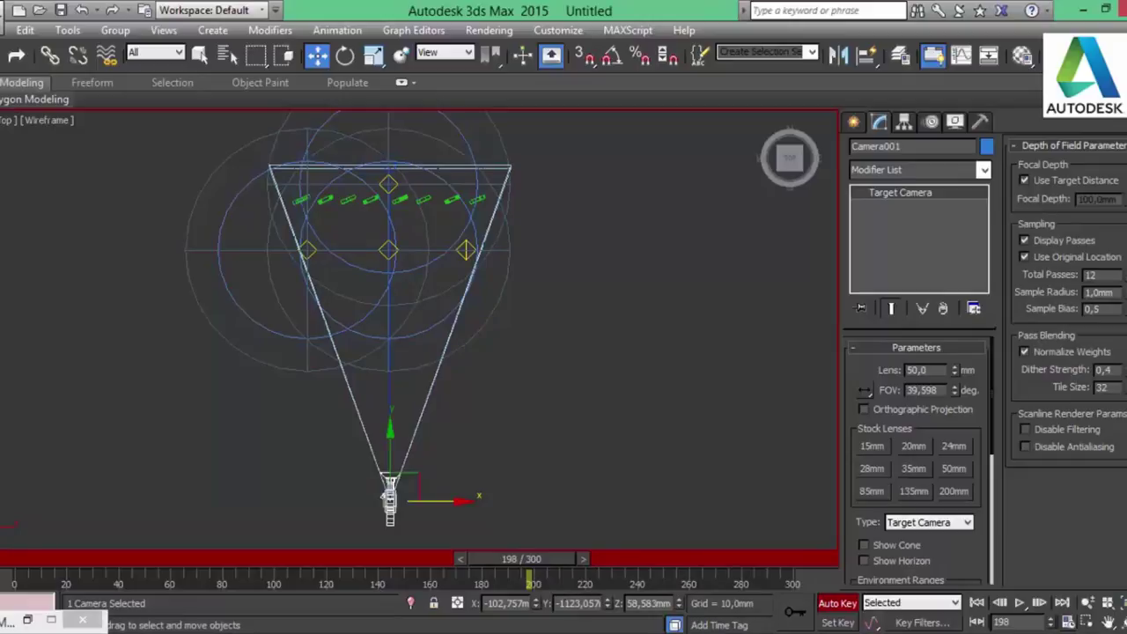
left_click(837, 623)
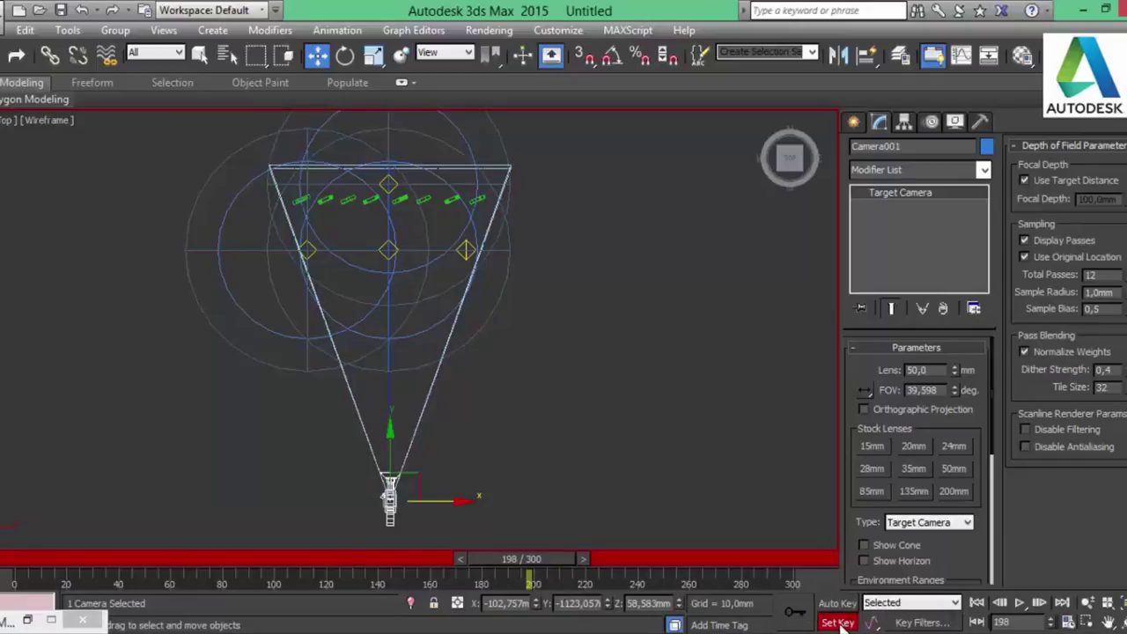
left_click(835, 604)
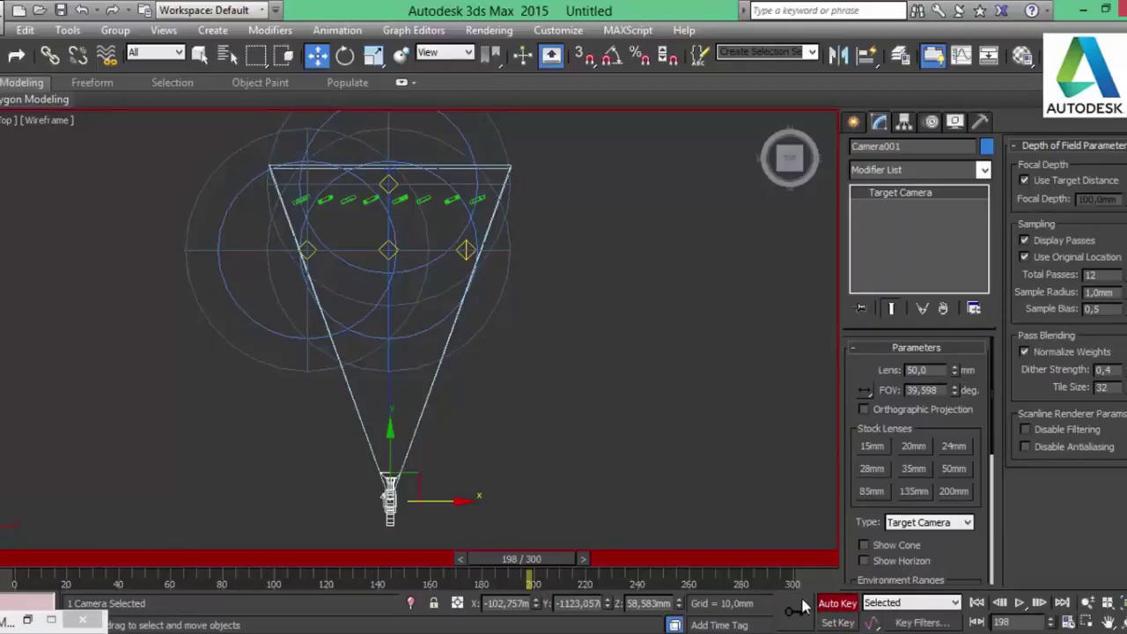
- Restore the four-view layout and recentre the top view on Camera001
middle_click_drag(552, 448, 570, 369)
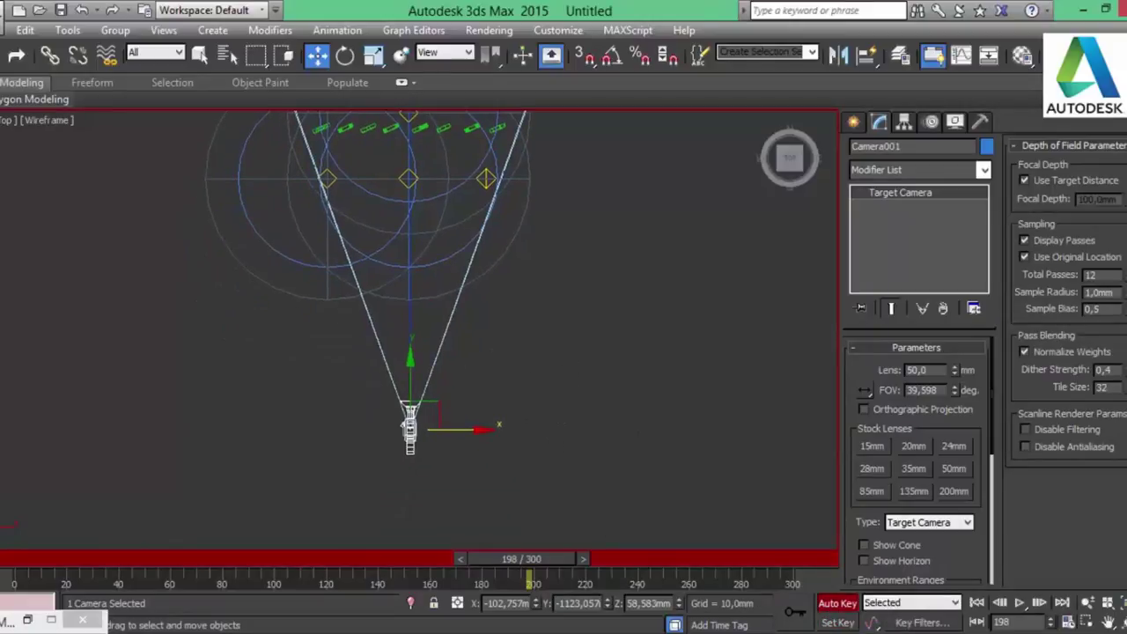
key("alt+w")
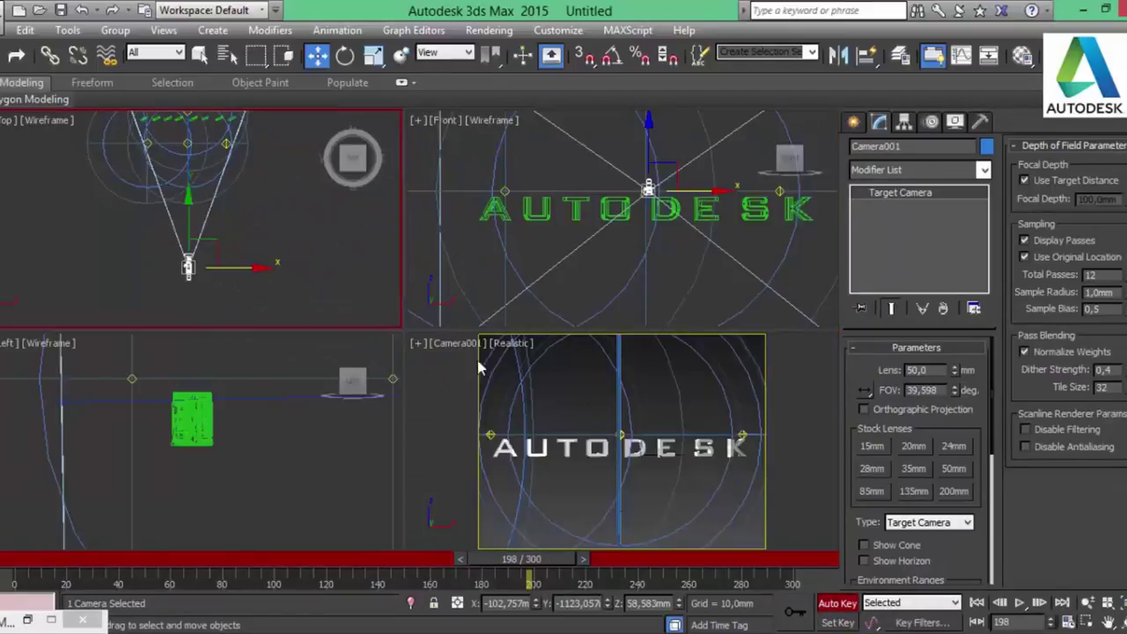
scroll(220, 265, "up", 1)
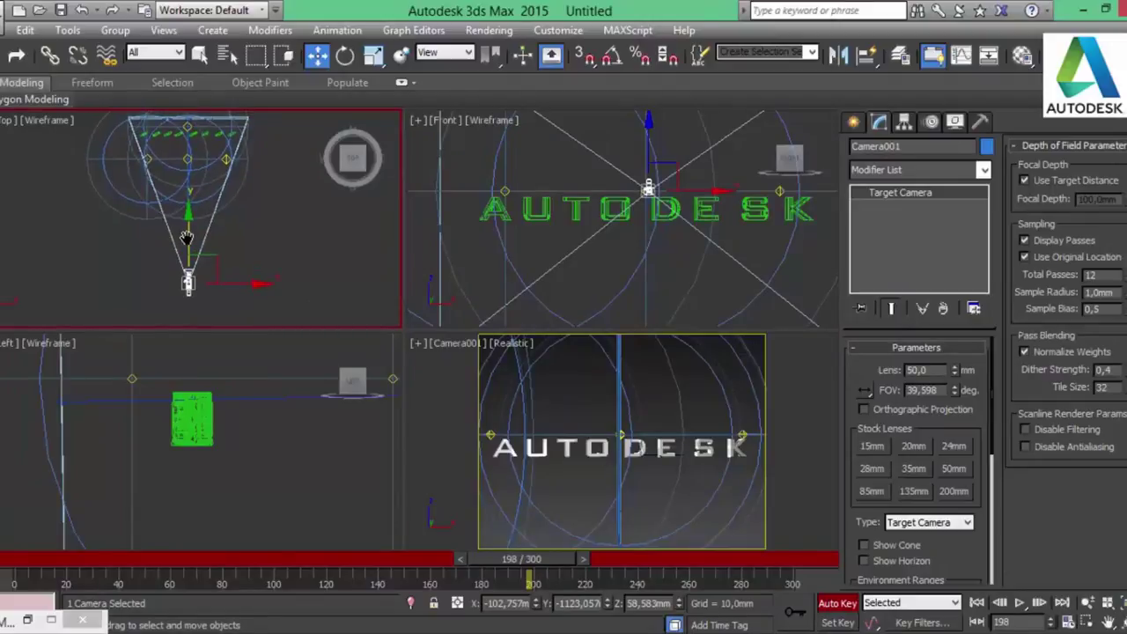
scroll(221, 265, "up", 1)
scroll(220, 264, "up", 1)
middle_click_drag(229, 261, 243, 257)
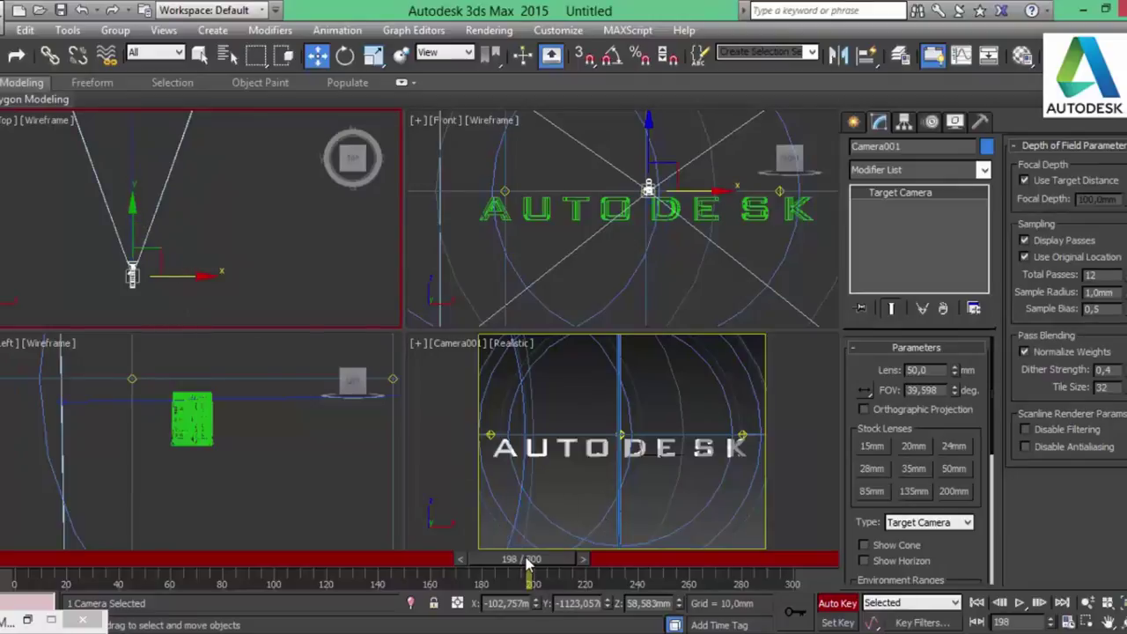
- Keyframe Camera001 pulling back along Y at frames 200 and 300, then turn Auto Key off
left_click_drag(529, 566, 536, 566)
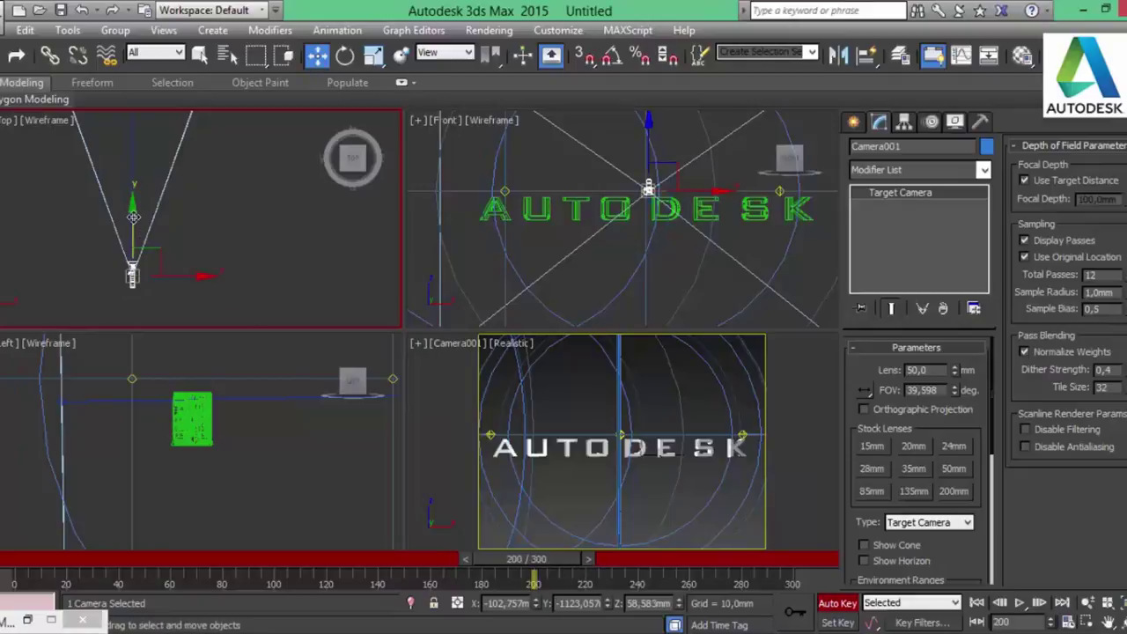
left_click_drag(132, 216, 127, 239)
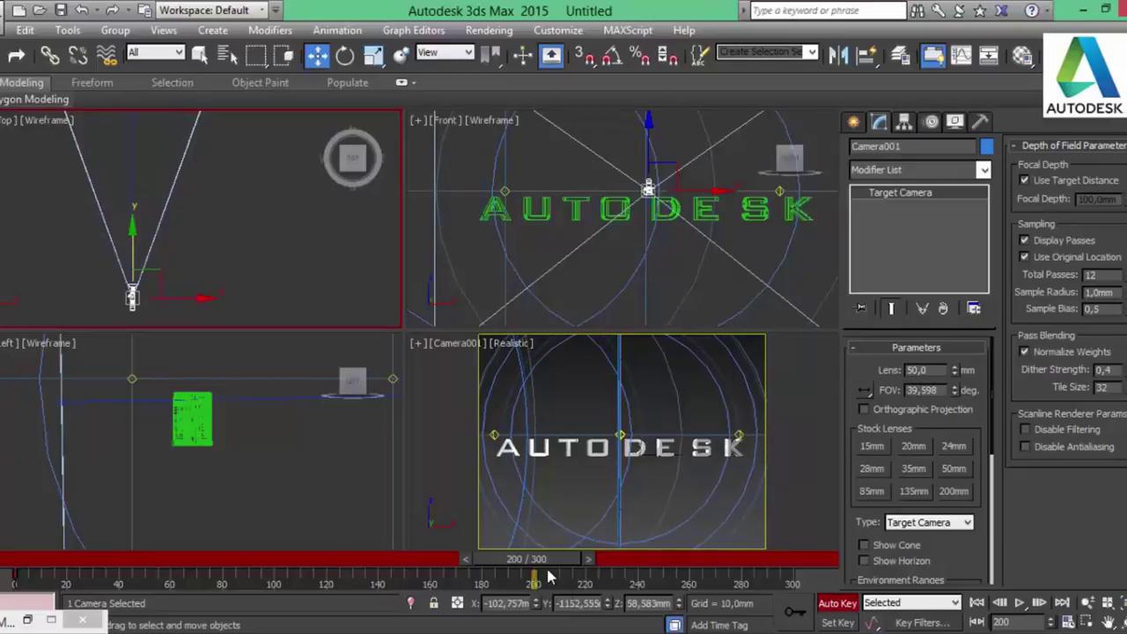
left_click_drag(533, 559, 793, 558)
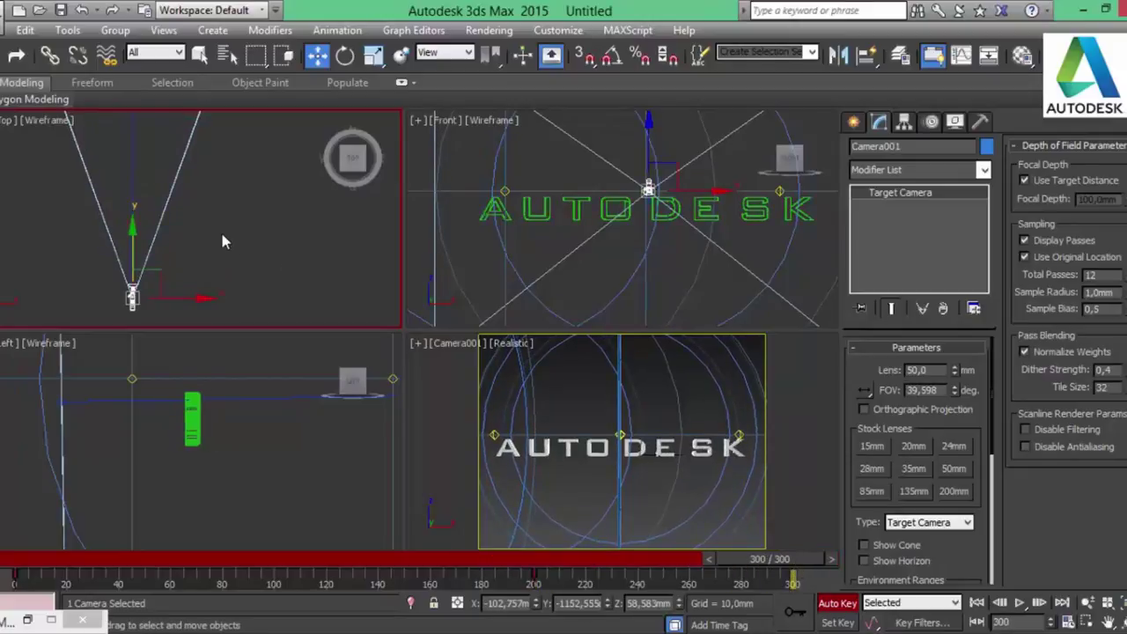
left_click_drag(133, 242, 123, 350)
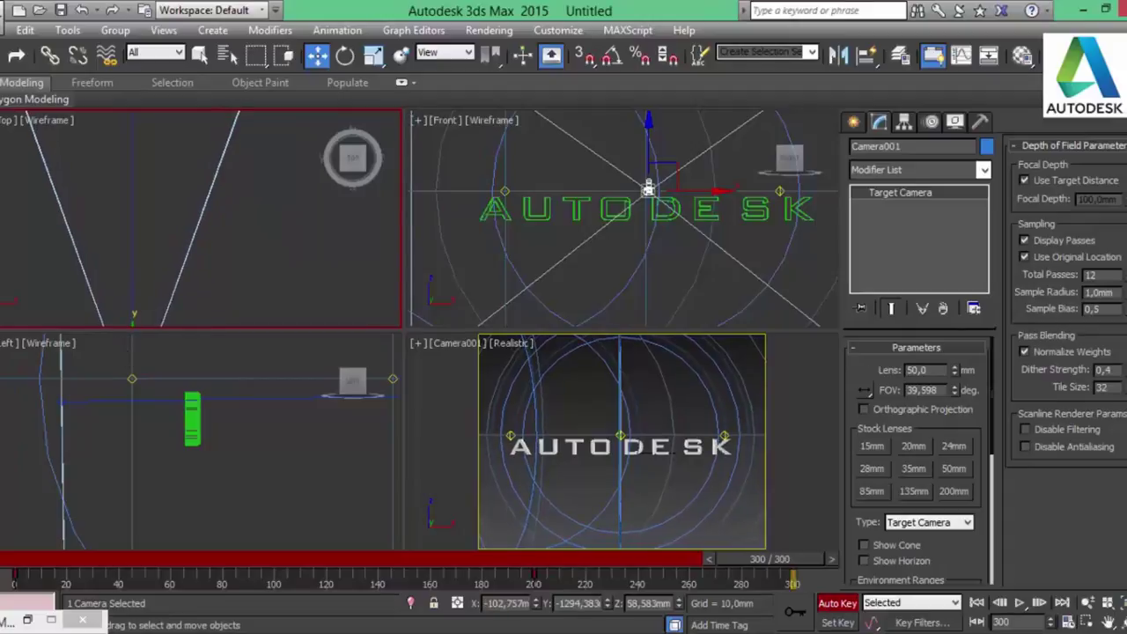
left_click(845, 605)
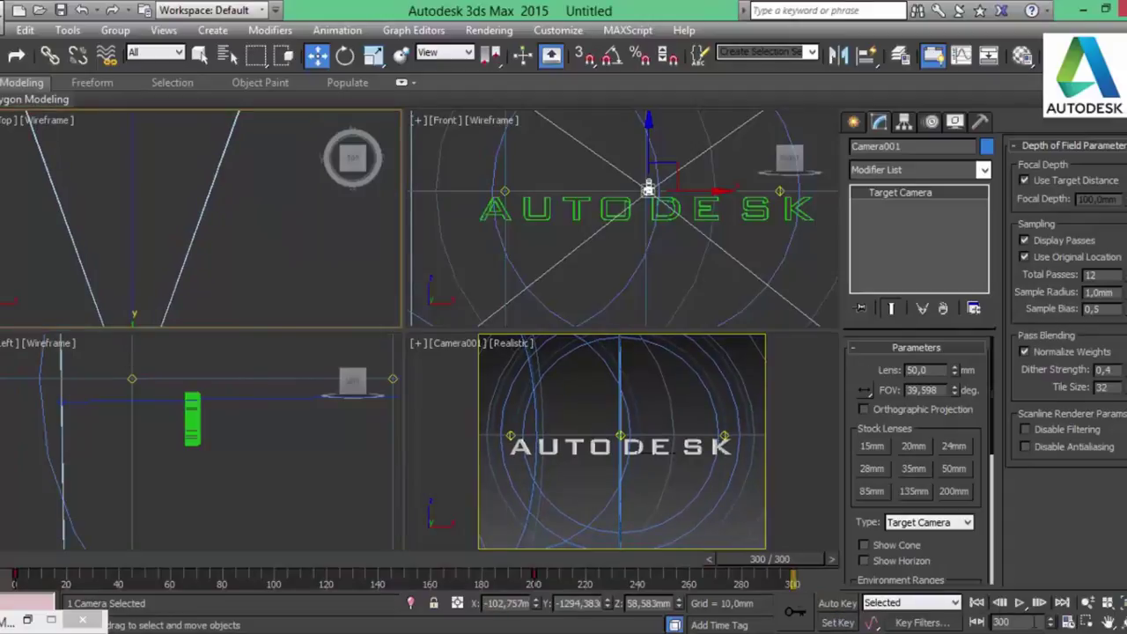
- Rewind to frame 0, maximize the Camera001 view and play the text animation through it
left_click(975, 602)
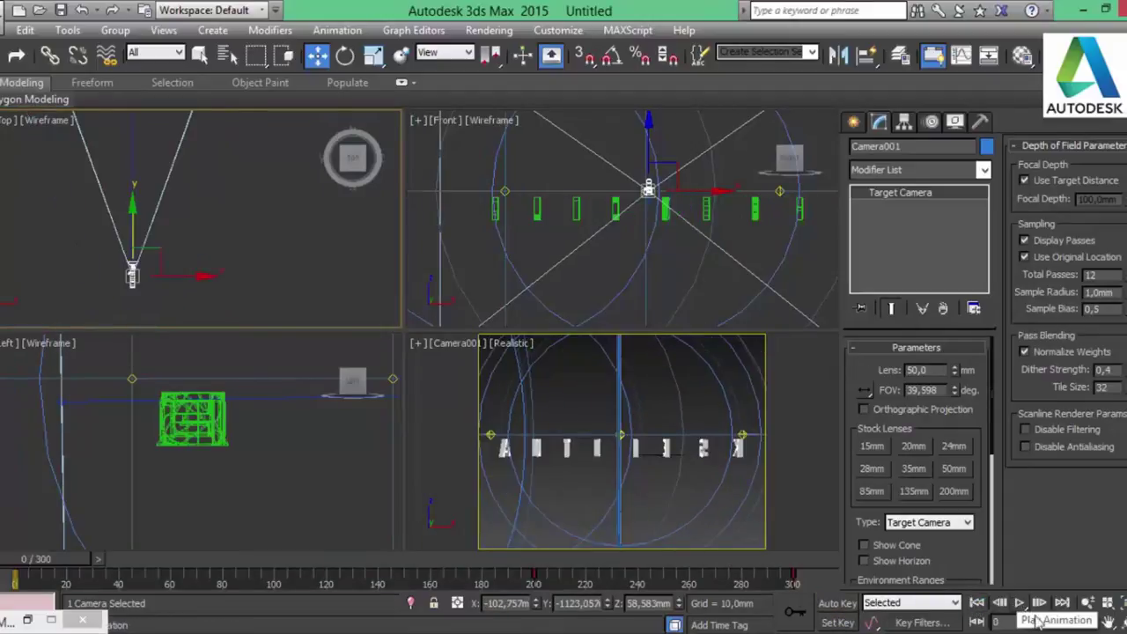
right_click(709, 454)
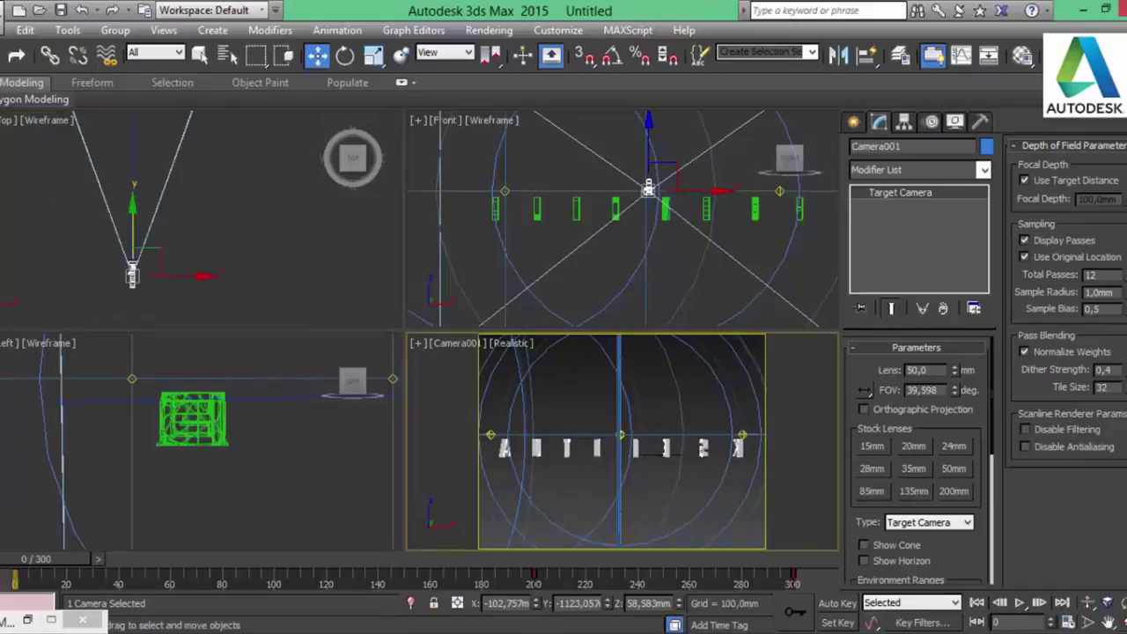
key("alt+w")
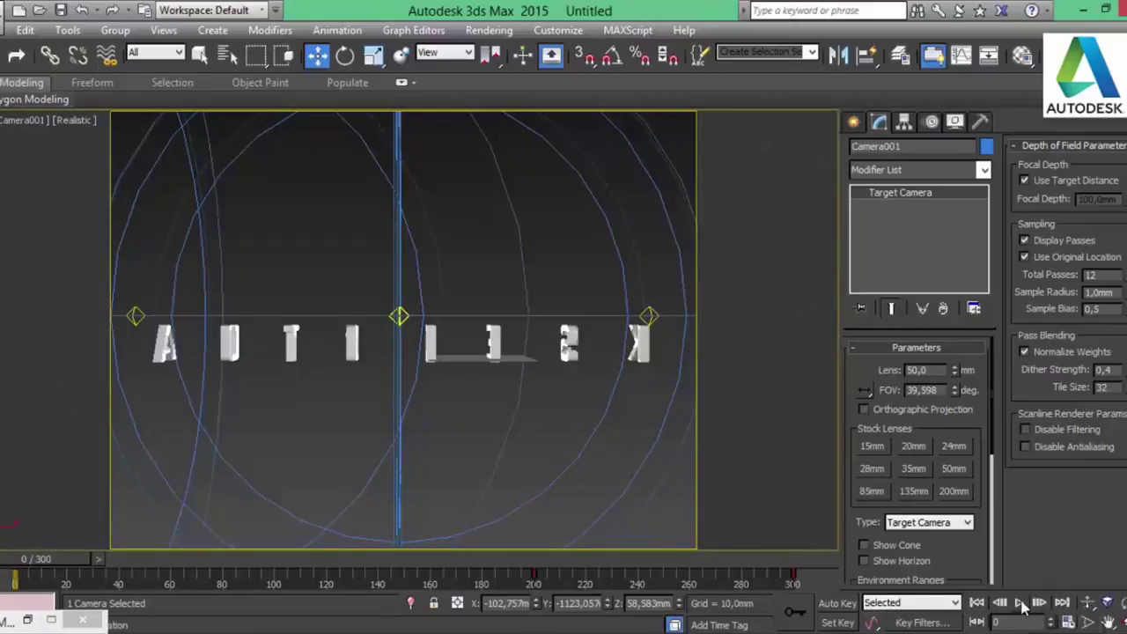
left_click(1019, 603)
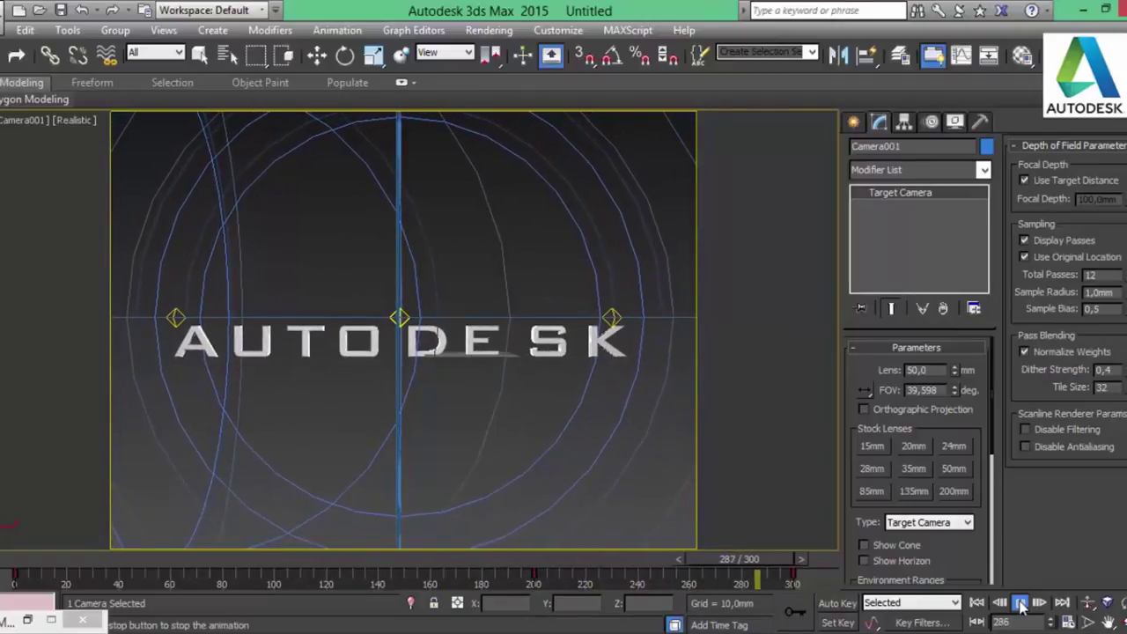
left_click(1020, 604)
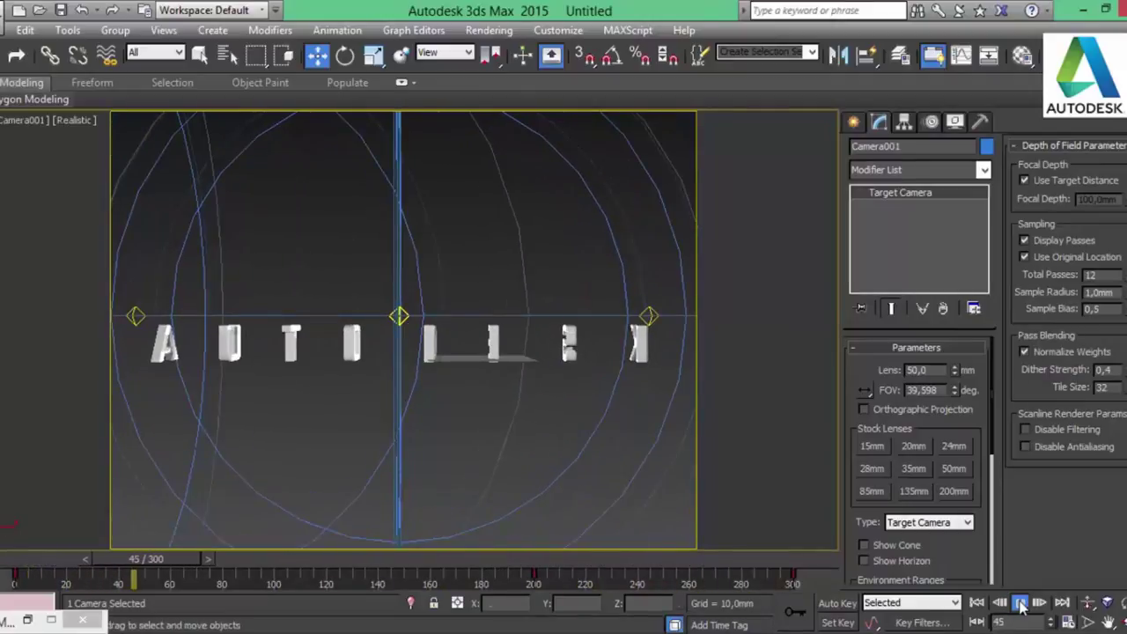
- Rewind to frame 0 and maximize the Top view, zoomed to frame the scene
left_click(980, 604)
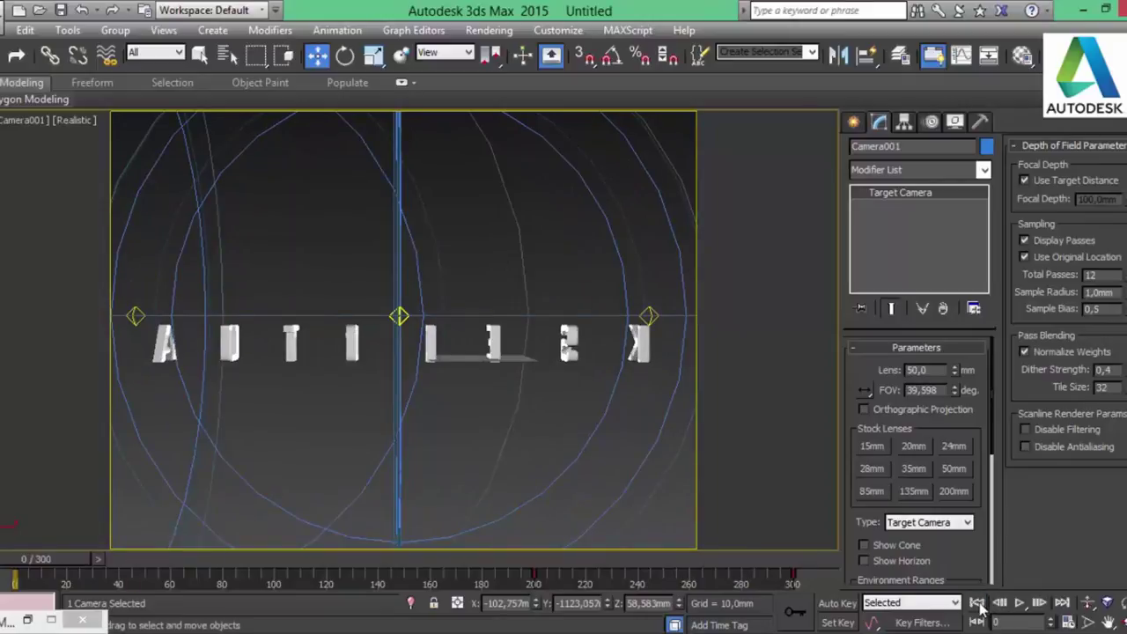
key("alt+w")
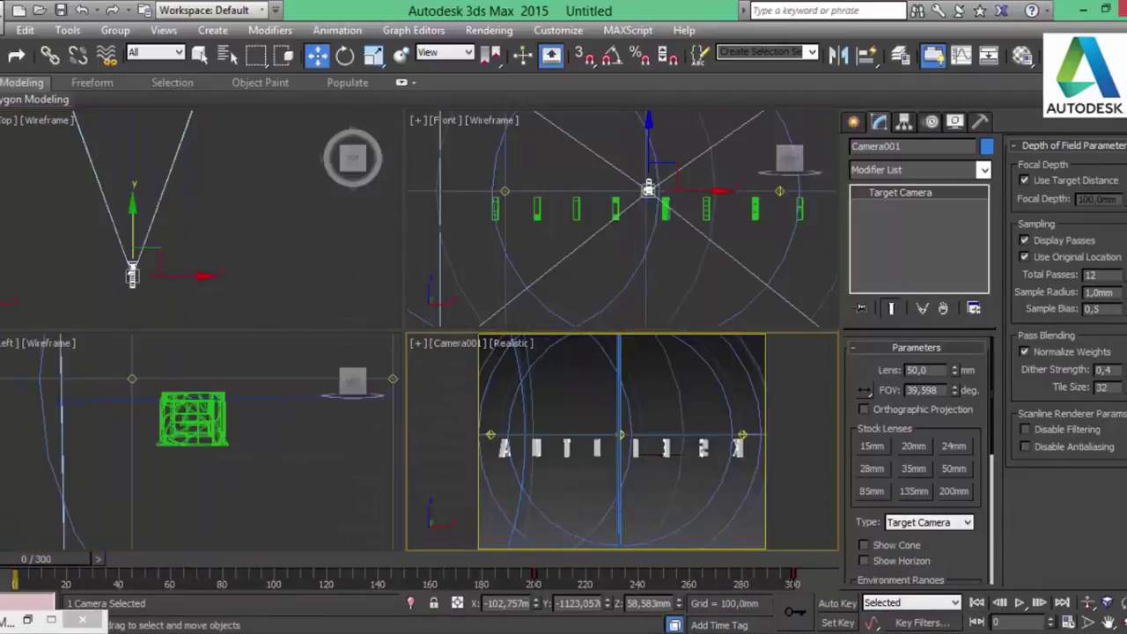
left_click(297, 257)
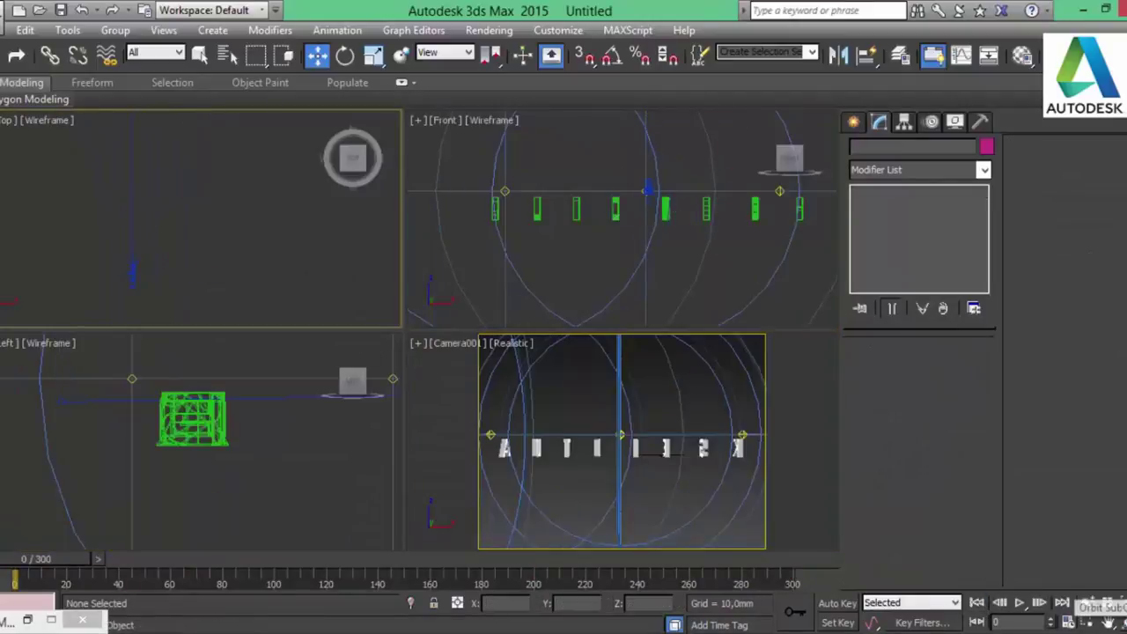
left_click(1090, 623)
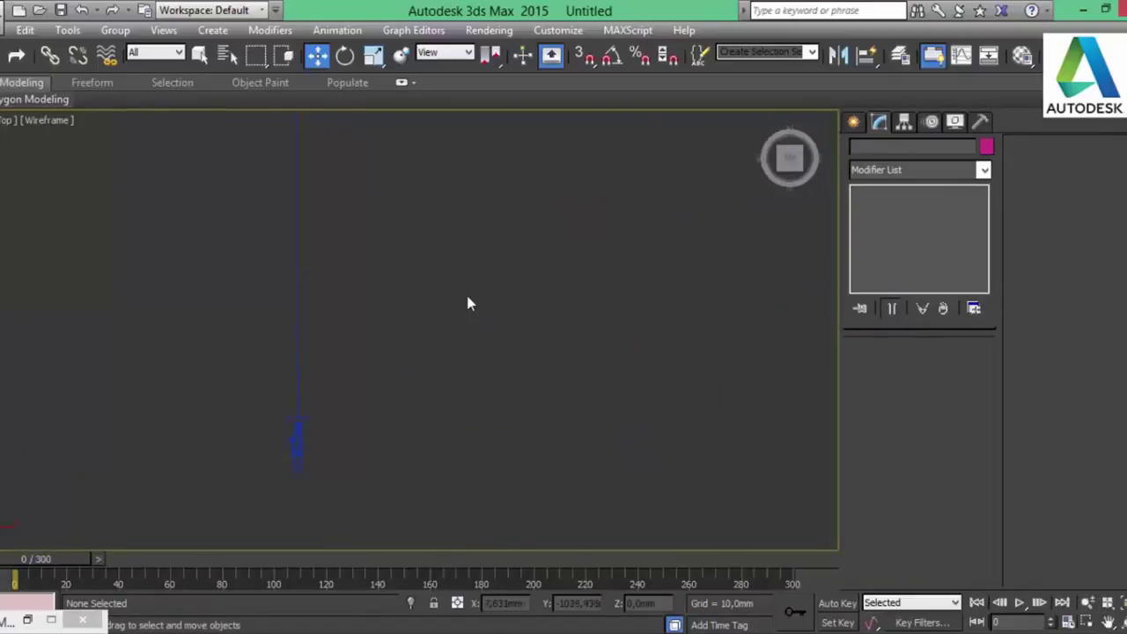
key("z")
scroll(562, 270, "down", 1)
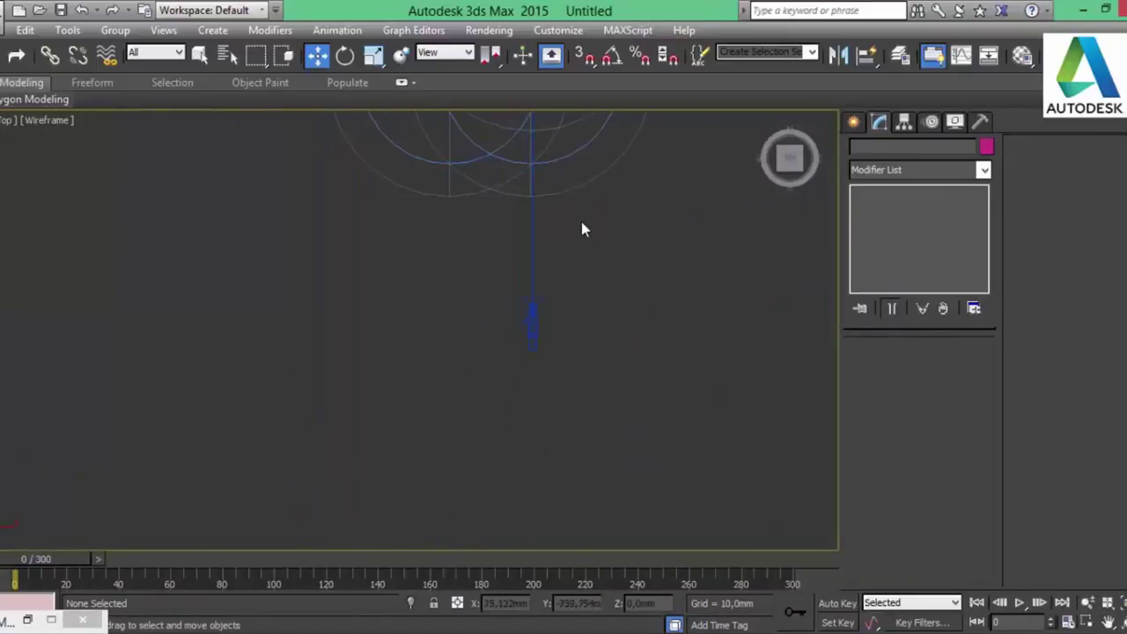
scroll(581, 226, "down", 3)
scroll(503, 272, "up", 2)
scroll(466, 339, "up", 2)
scroll(465, 339, "up", 2)
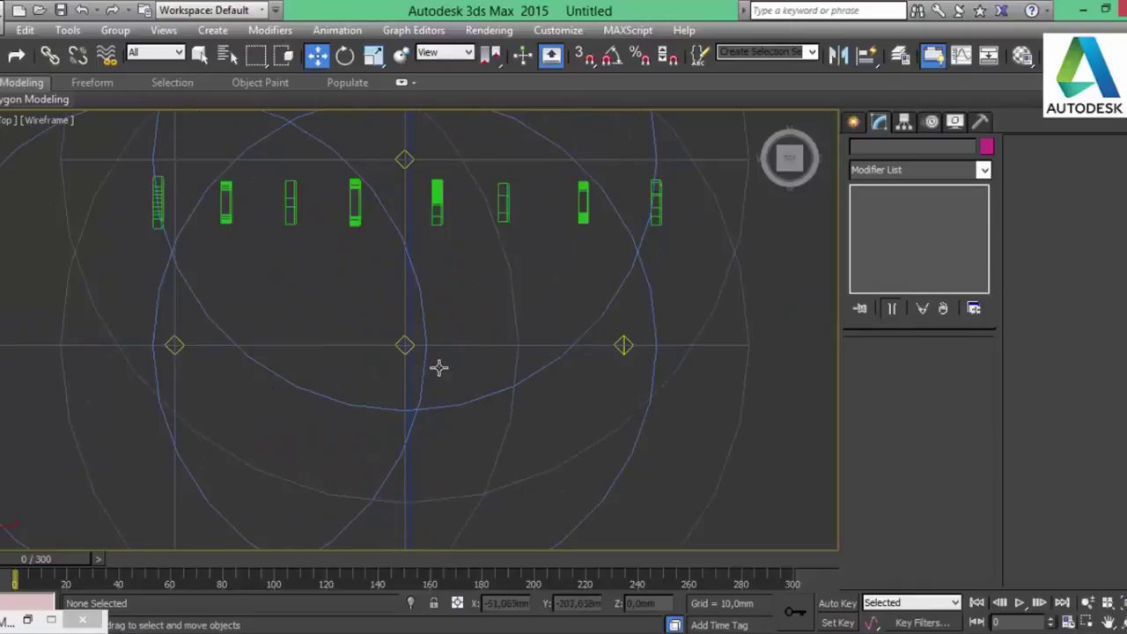
- Clone the omni area light slightly toward the letters, creating miAreaLightomni005
left_click(410, 351)
left_click(407, 345)
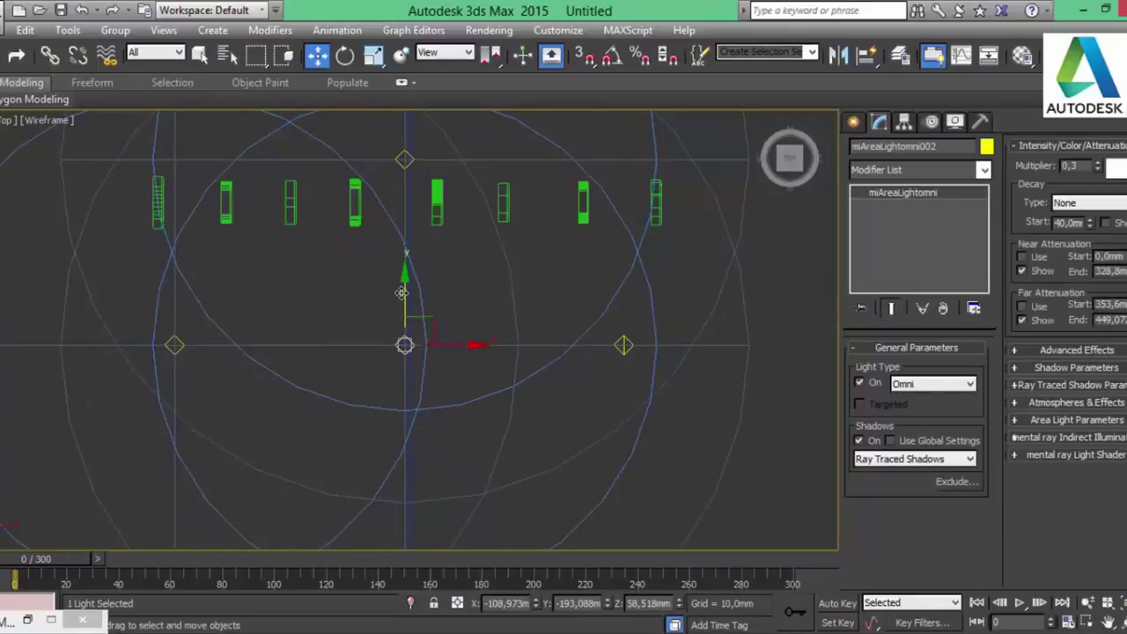
left_click_drag(403, 294, 433, 296, "shift")
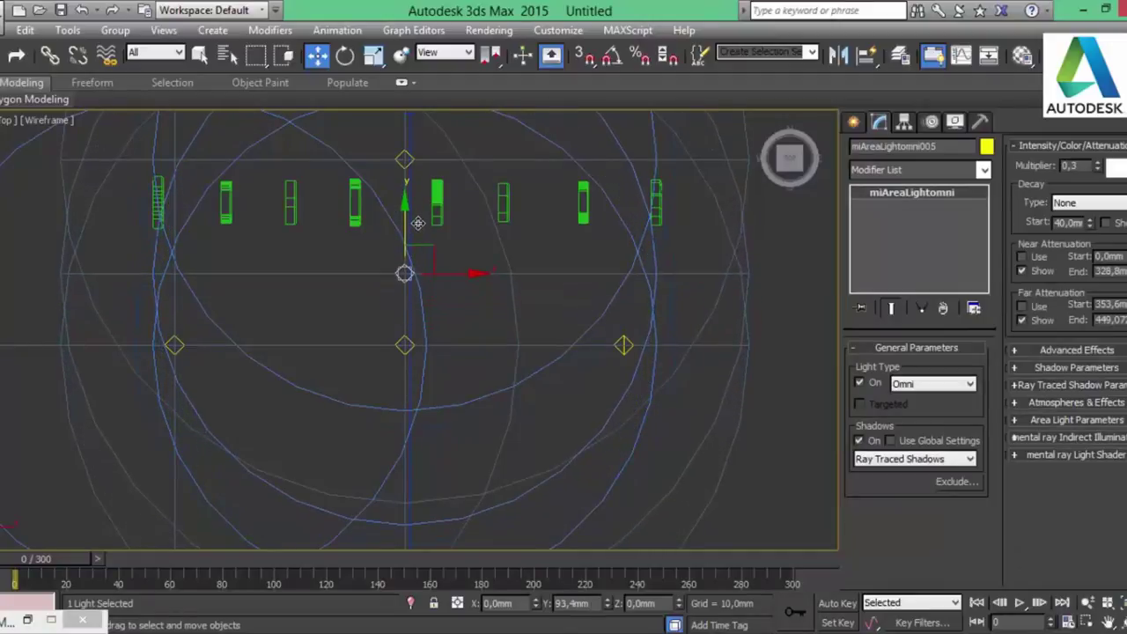
left_click(567, 398)
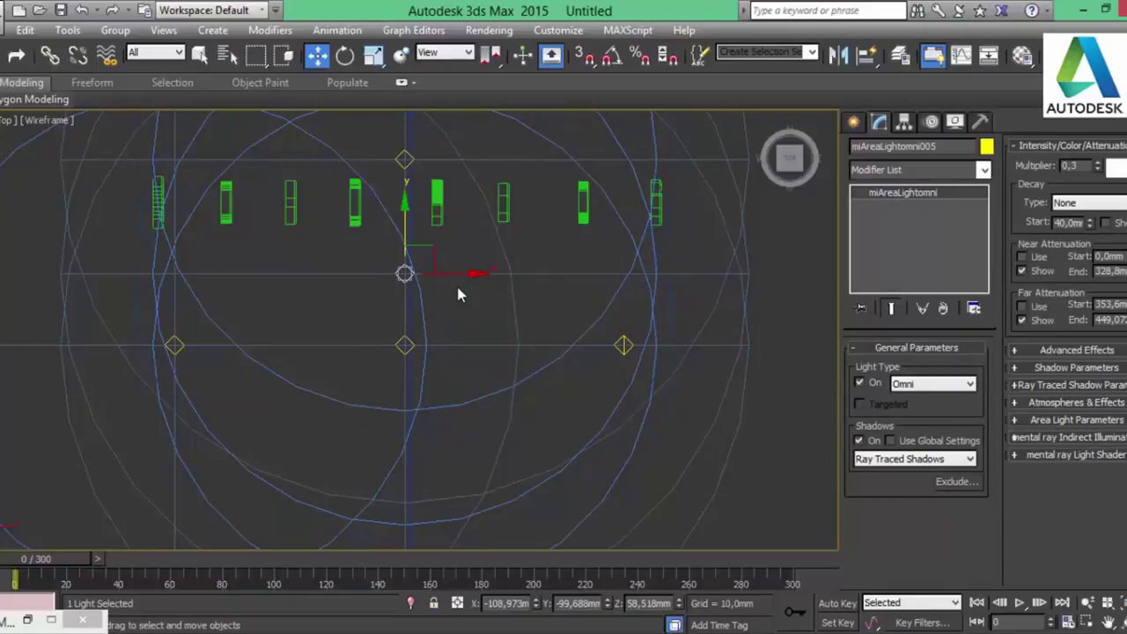
- With Auto Key, move the copied light far left at frame 159 and far right at frame 300
left_click(838, 603)
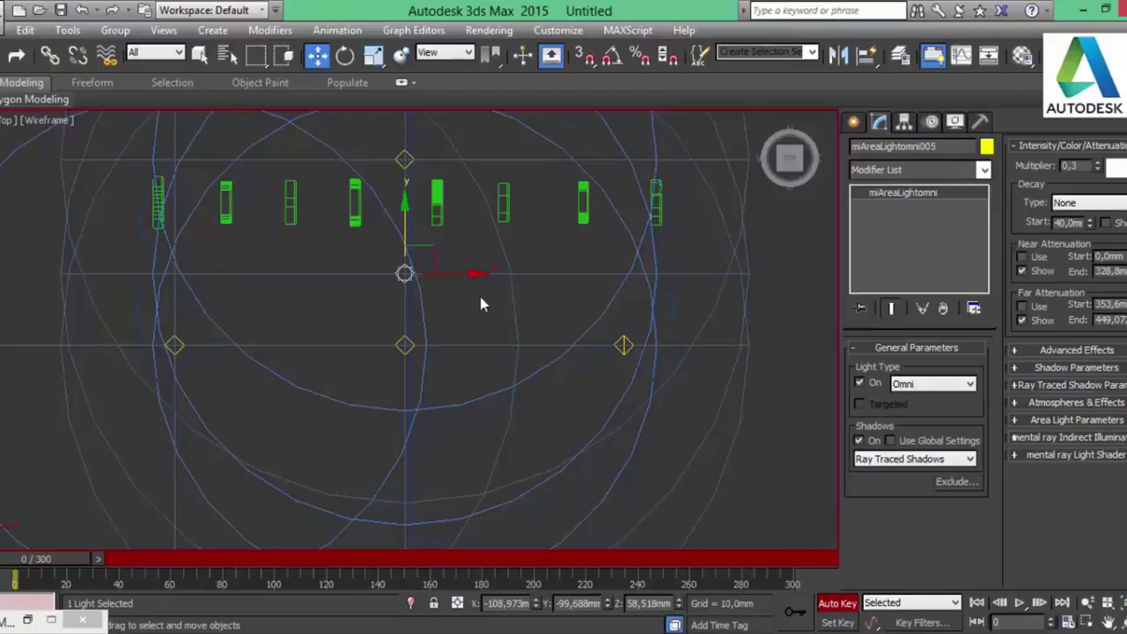
left_click_drag(35, 564, 424, 581)
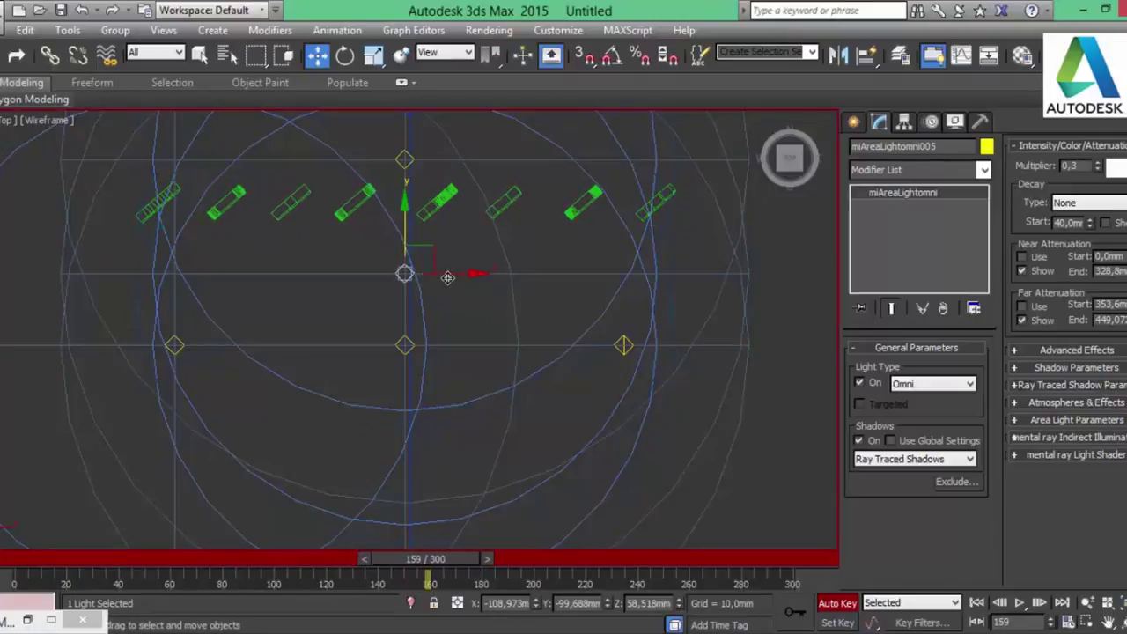
left_click_drag(447, 277, 138, 276)
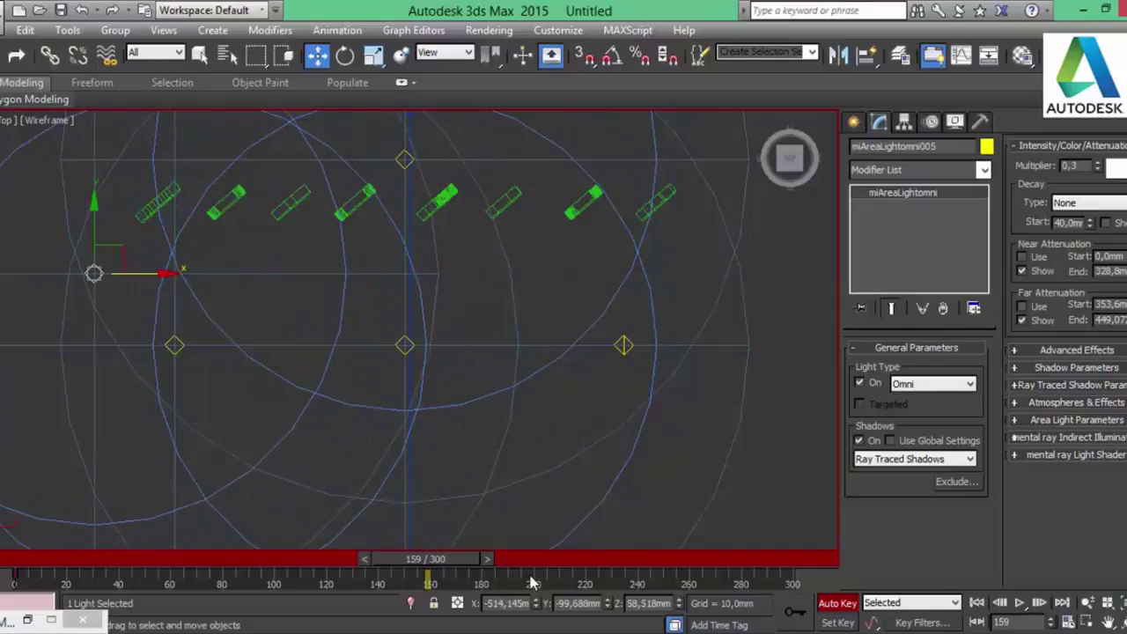
left_click_drag(437, 572, 797, 573)
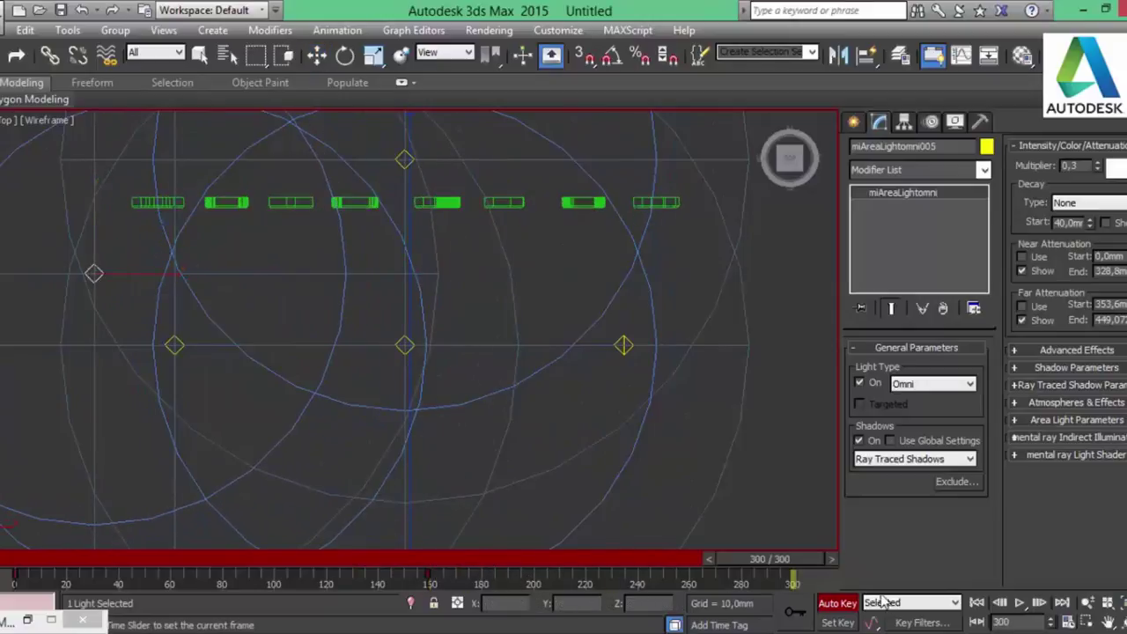
mouse_move(146, 275)
left_mouse_down()
mouse_move(759, 291)
mouse_move(793, 368)
left_mouse_up()
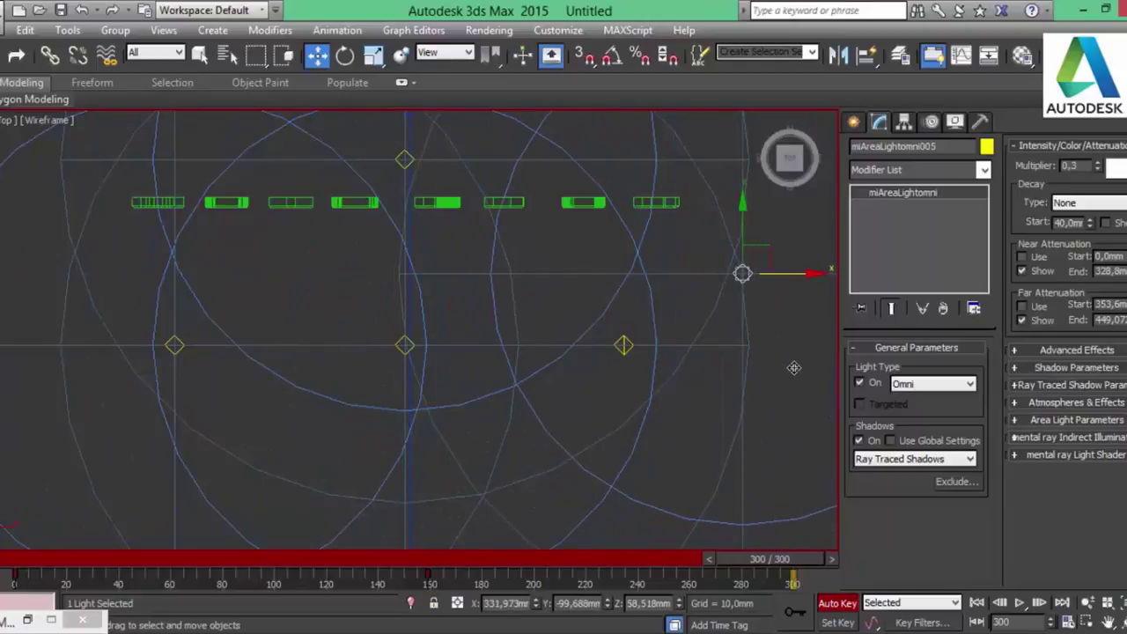
left_click(837, 605)
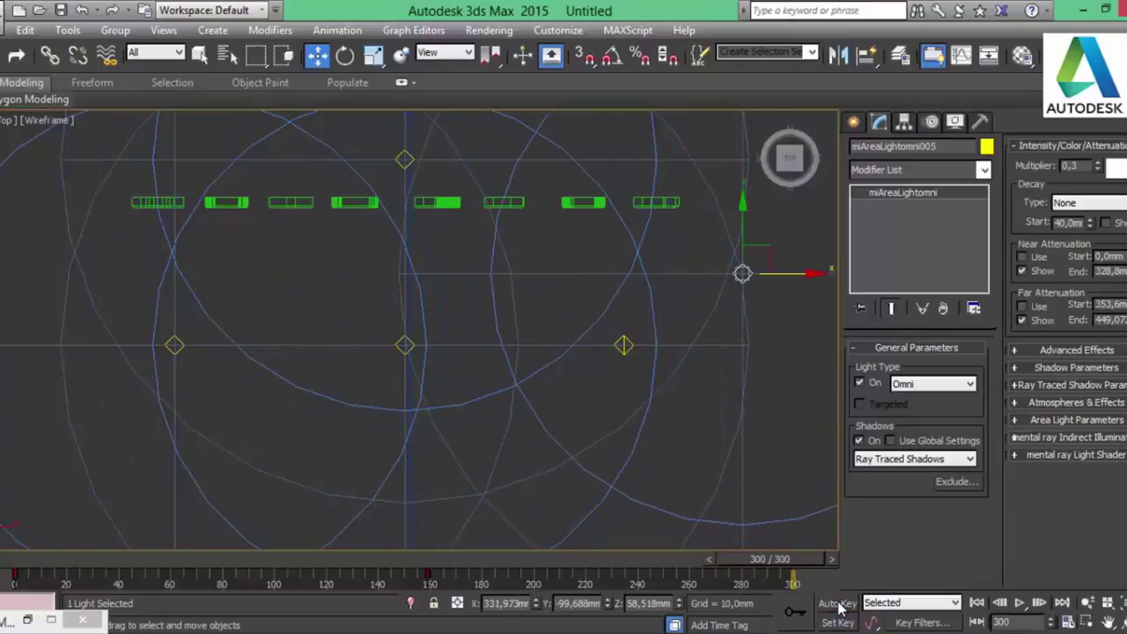
- Play back the light's sweep, rewind to frame 0 and restore the four-view layout
left_click(978, 603)
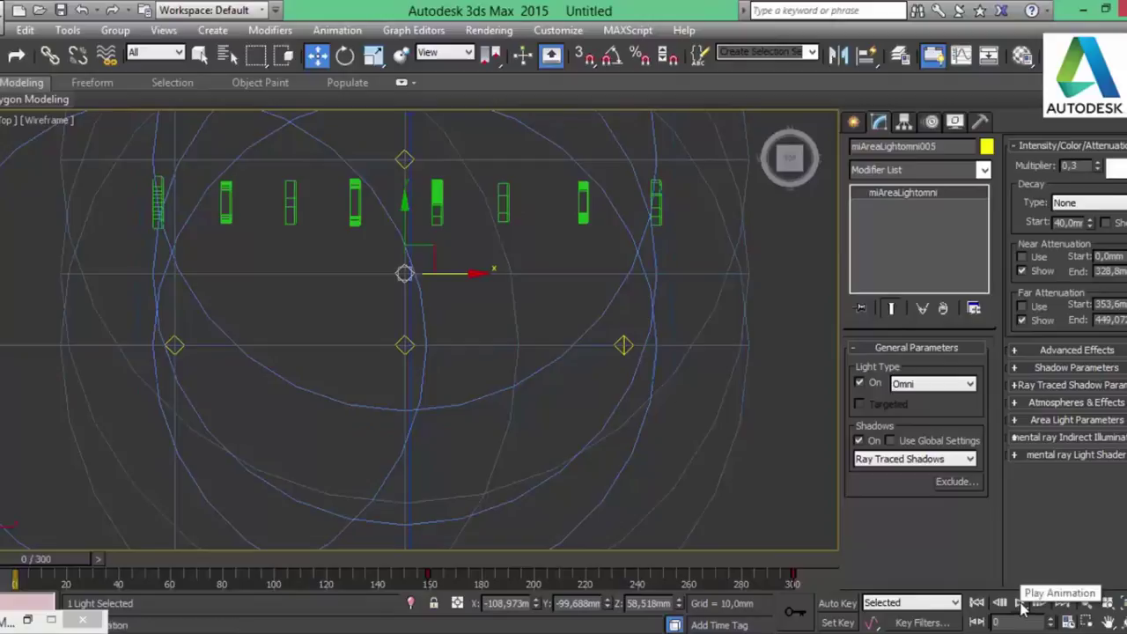
left_click(1019, 604)
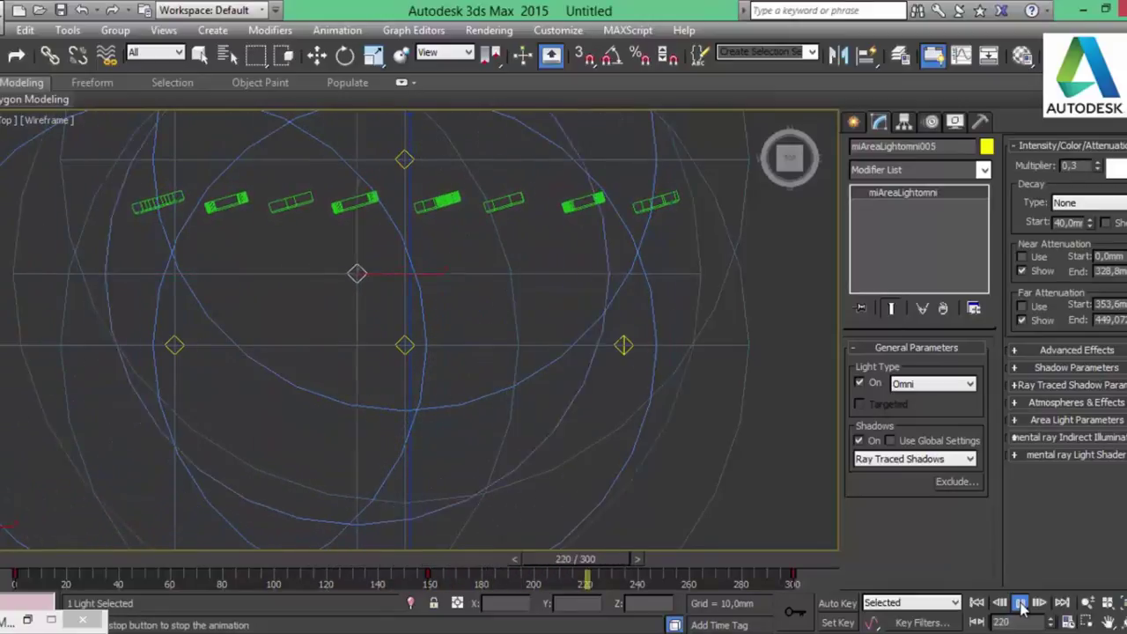
left_click(1022, 609)
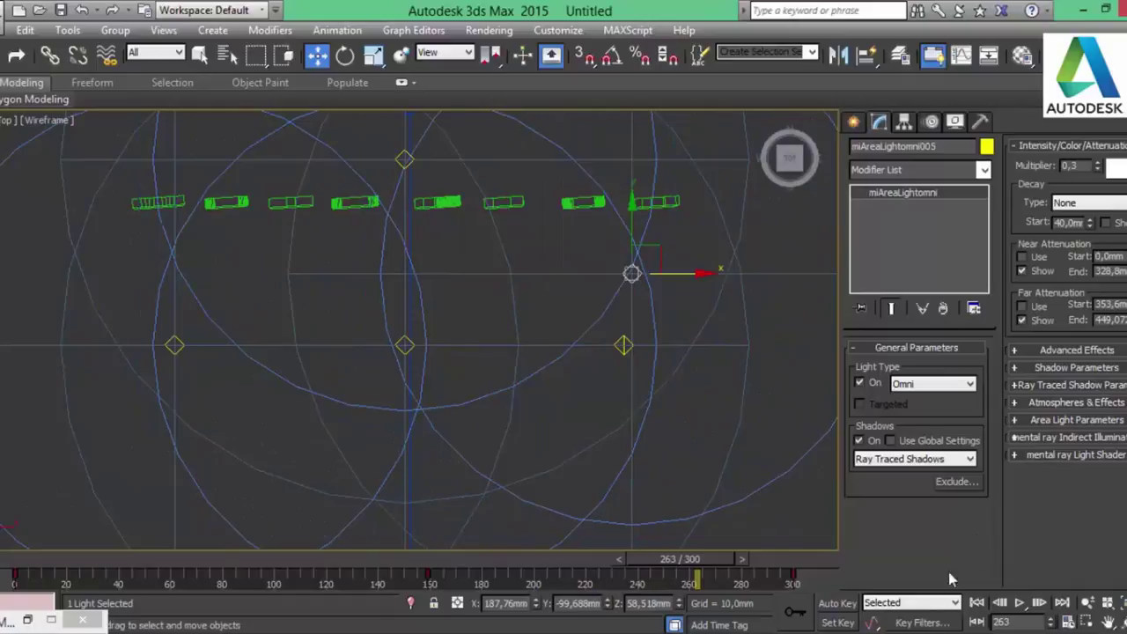
left_click(977, 603)
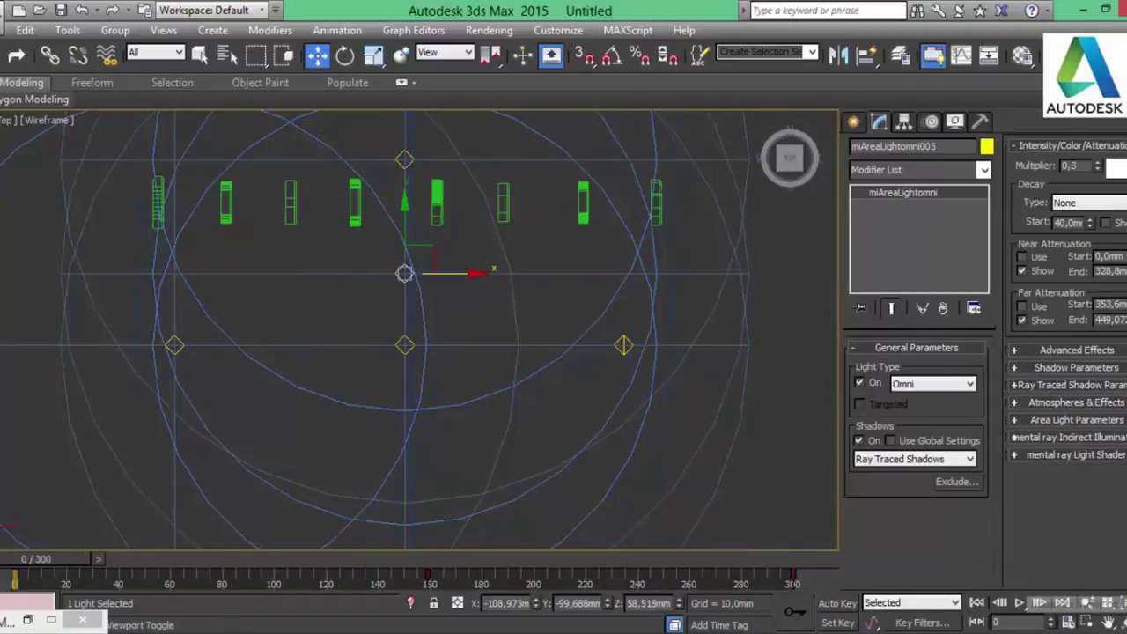
key("alt+w")
right_click(697, 376)
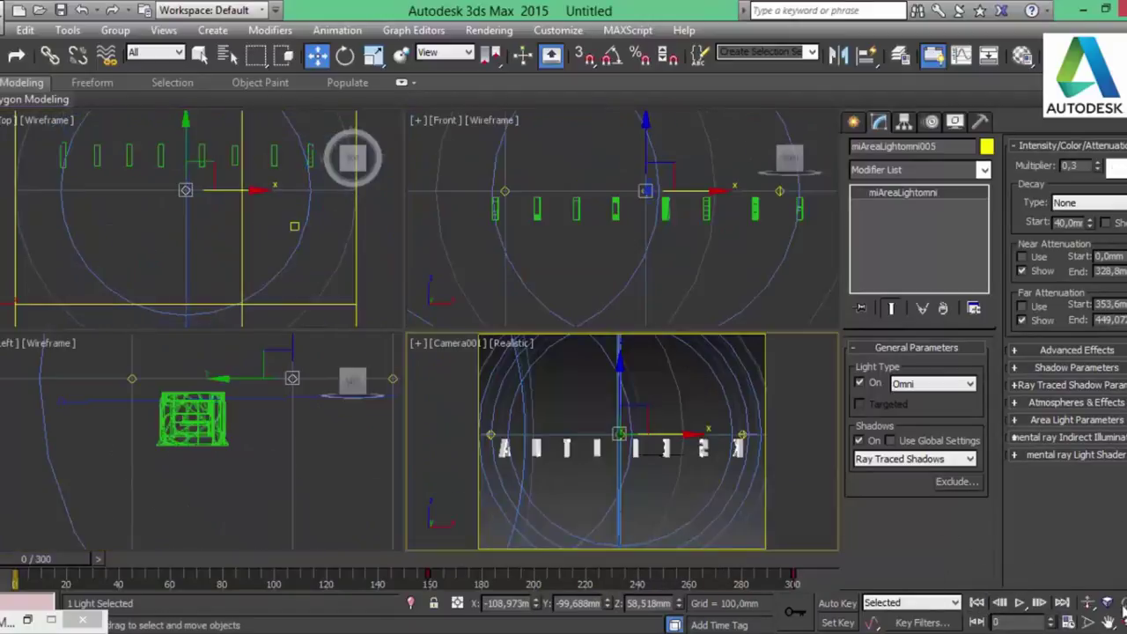
- Maximize the Camera001 view, deselect the light, play the animation and rewind to frame 0
left_click(1108, 622)
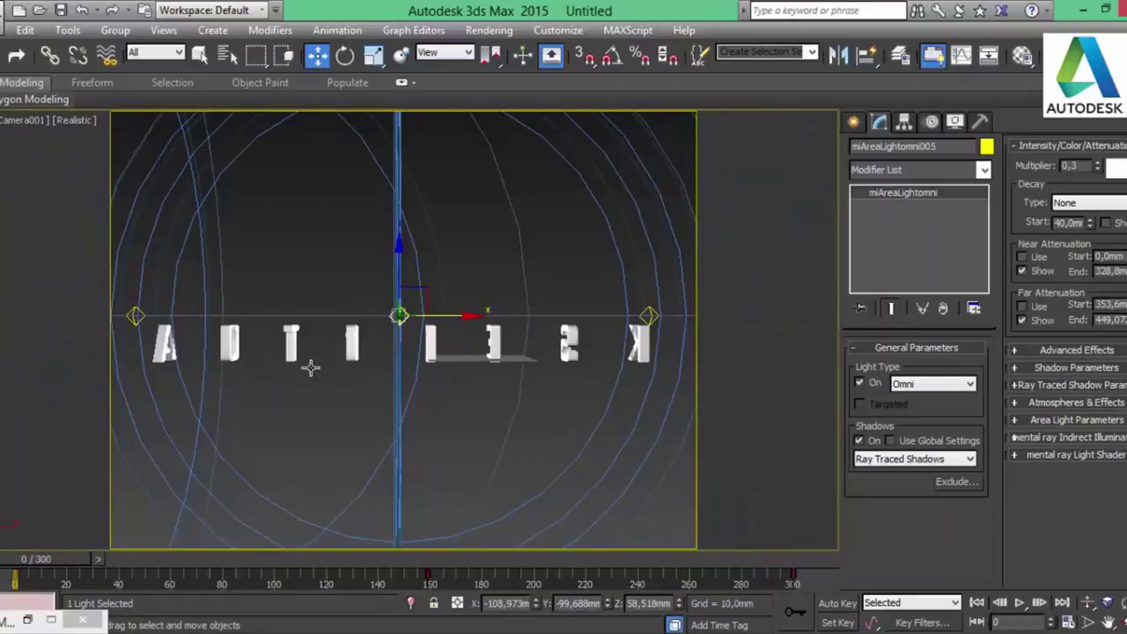
left_click(473, 442)
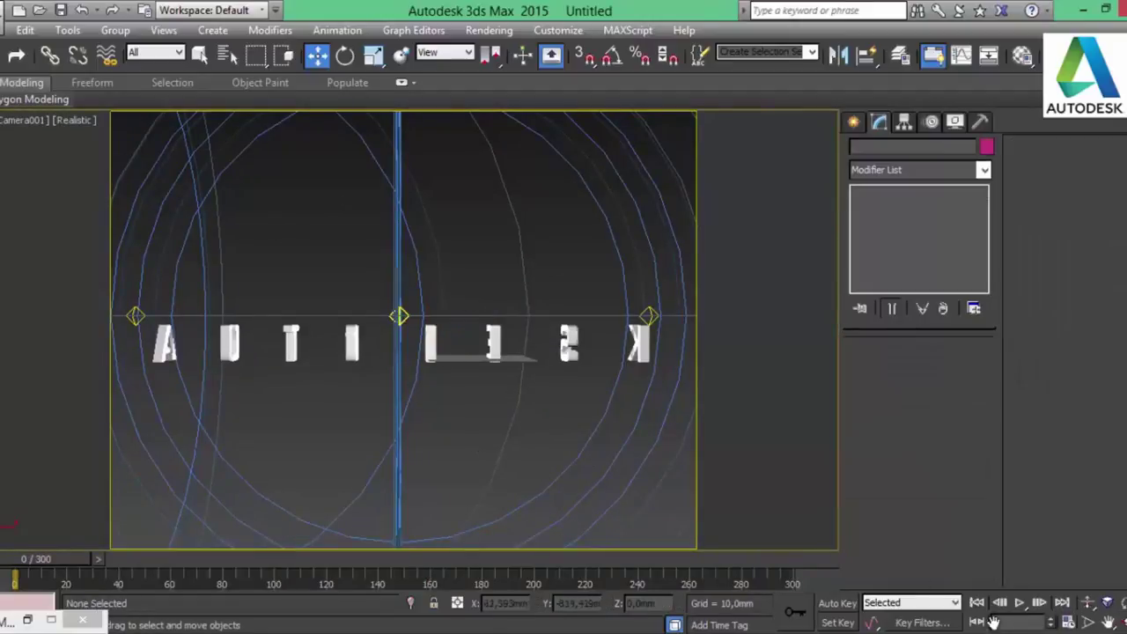
left_click(1019, 603)
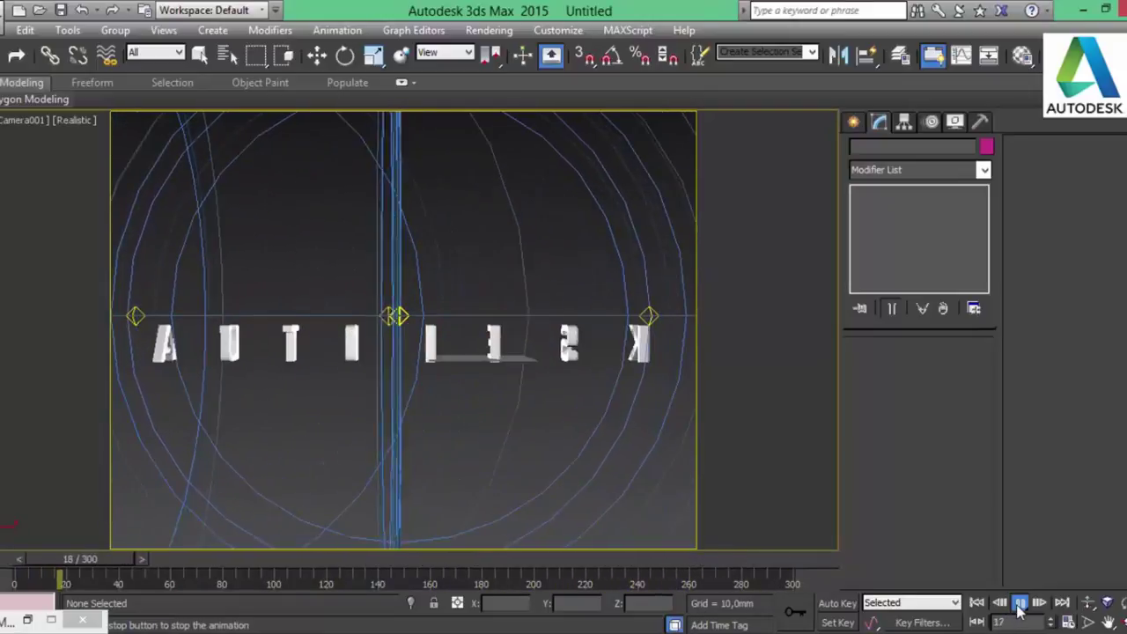
left_click(1020, 611)
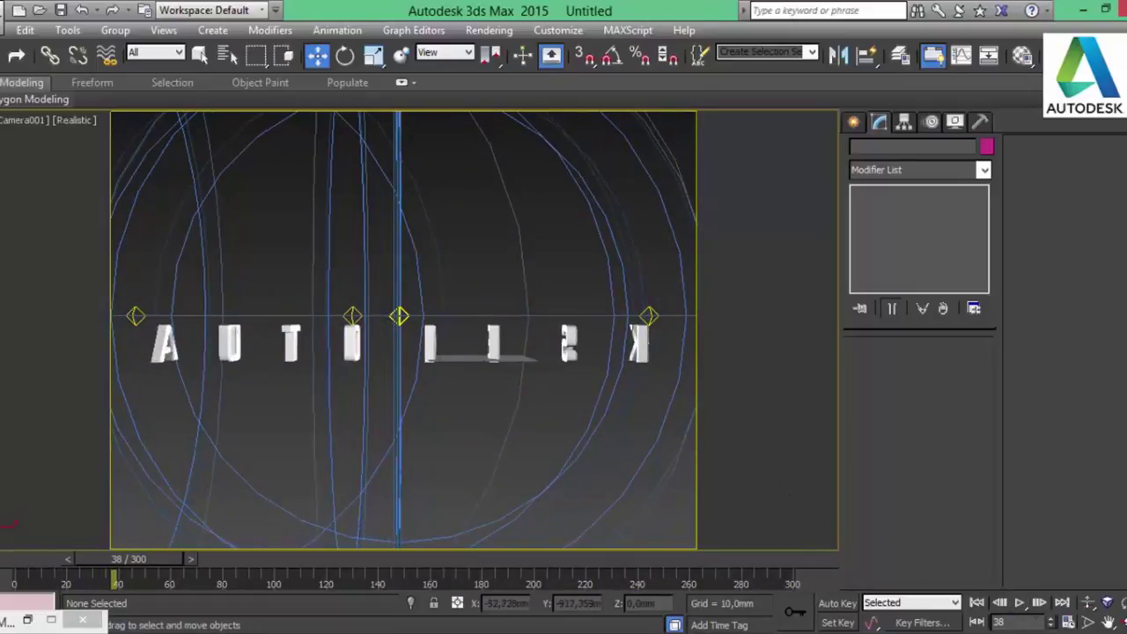
left_click(978, 603)
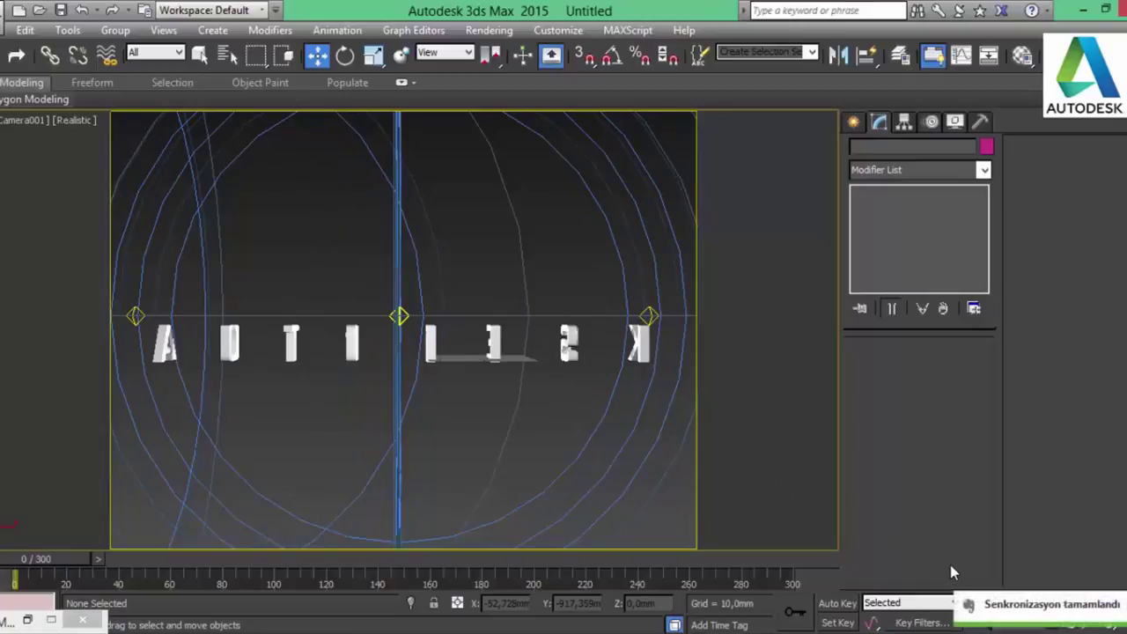
- Open Render Setup and choose the HDTV (video) 1920×1080 output size preset
left_click(489, 30)
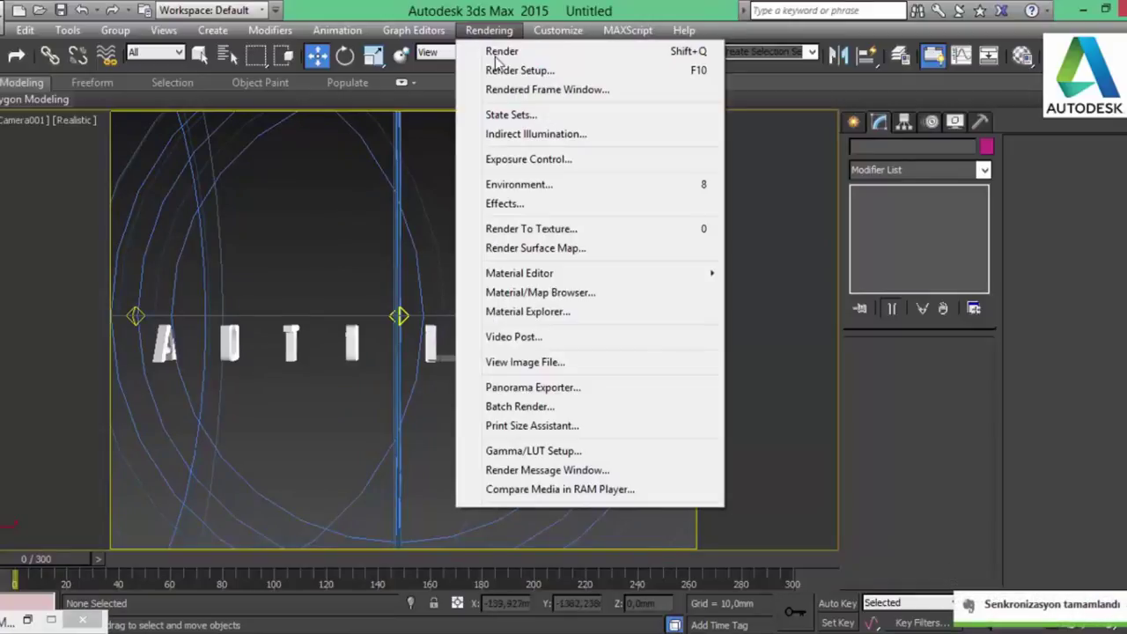
left_click(528, 68)
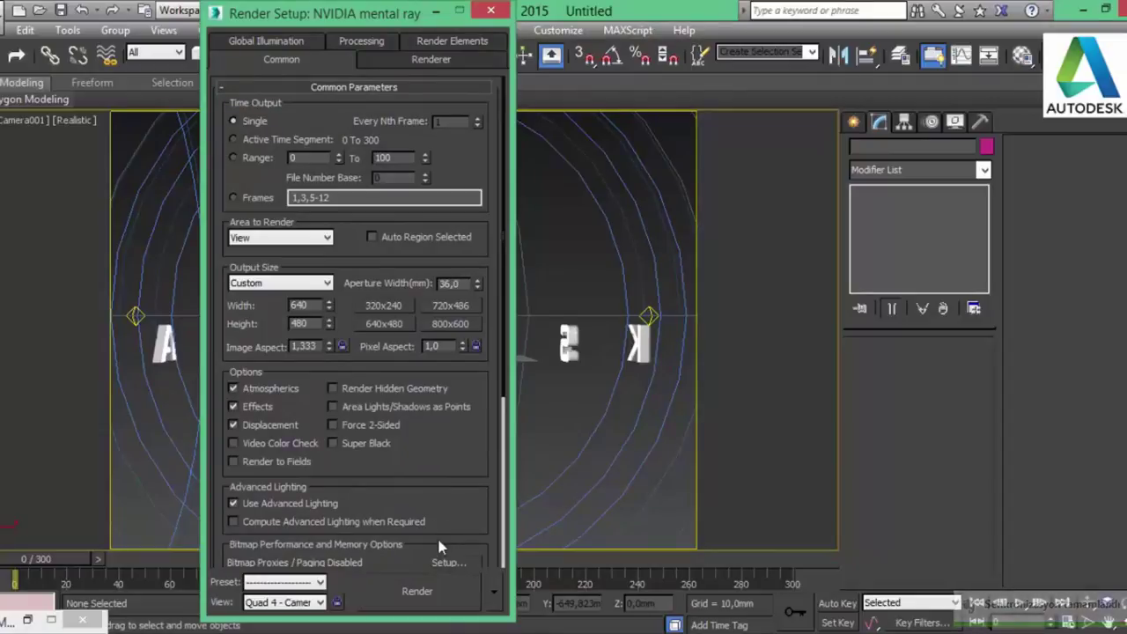
left_click_drag(457, 455, 462, 398)
scroll(462, 398, "down", 3)
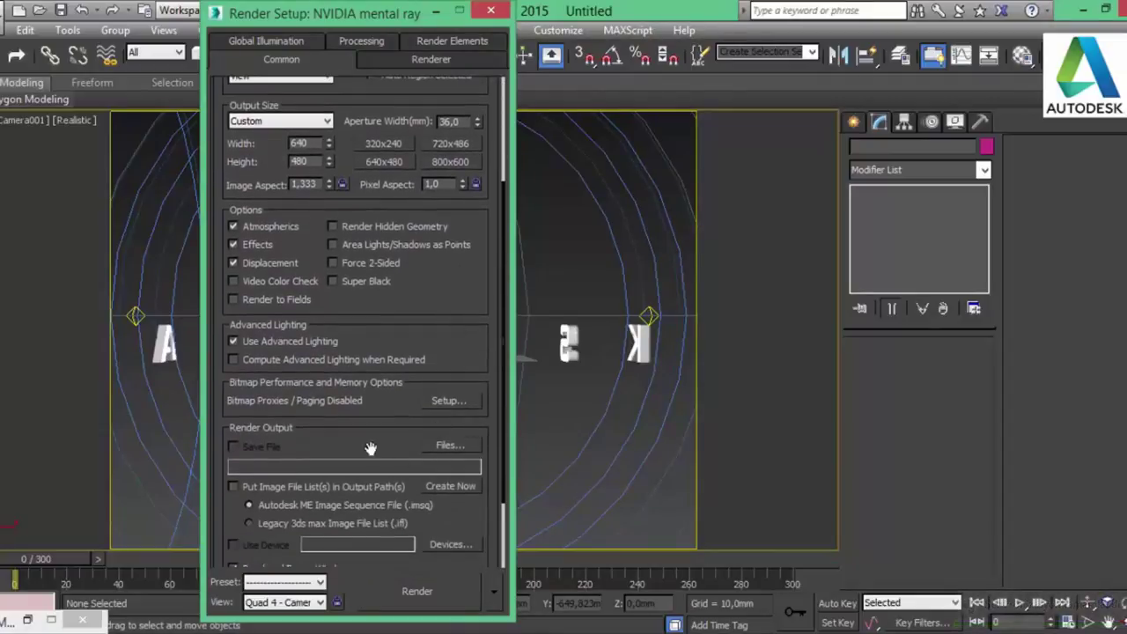
scroll(367, 445, "up", 5)
left_click(291, 285)
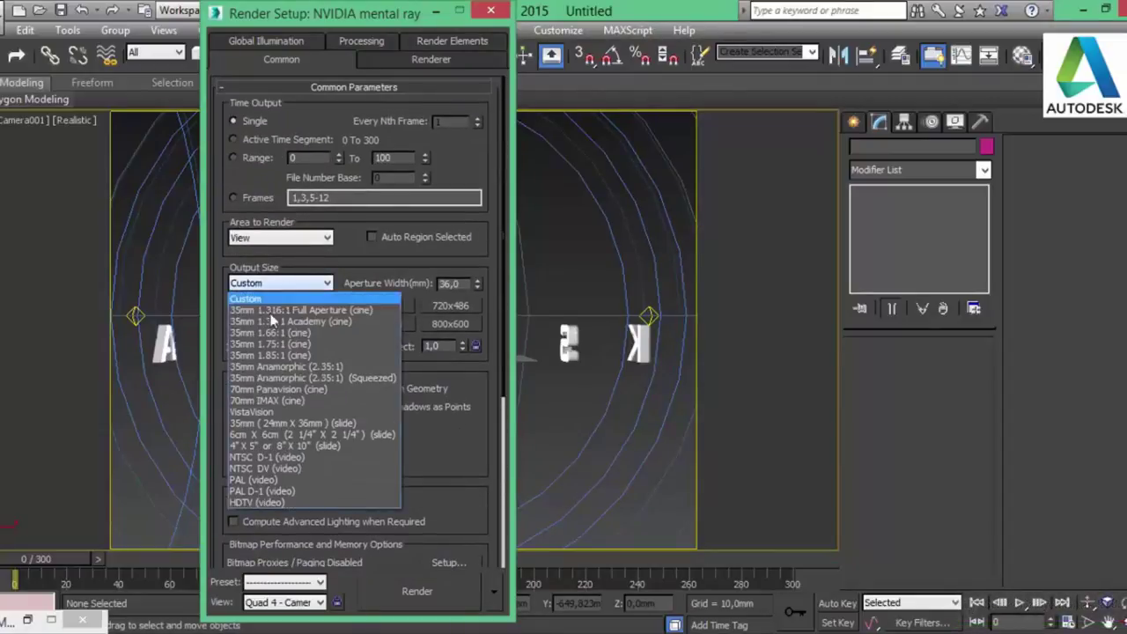
left_click(273, 503)
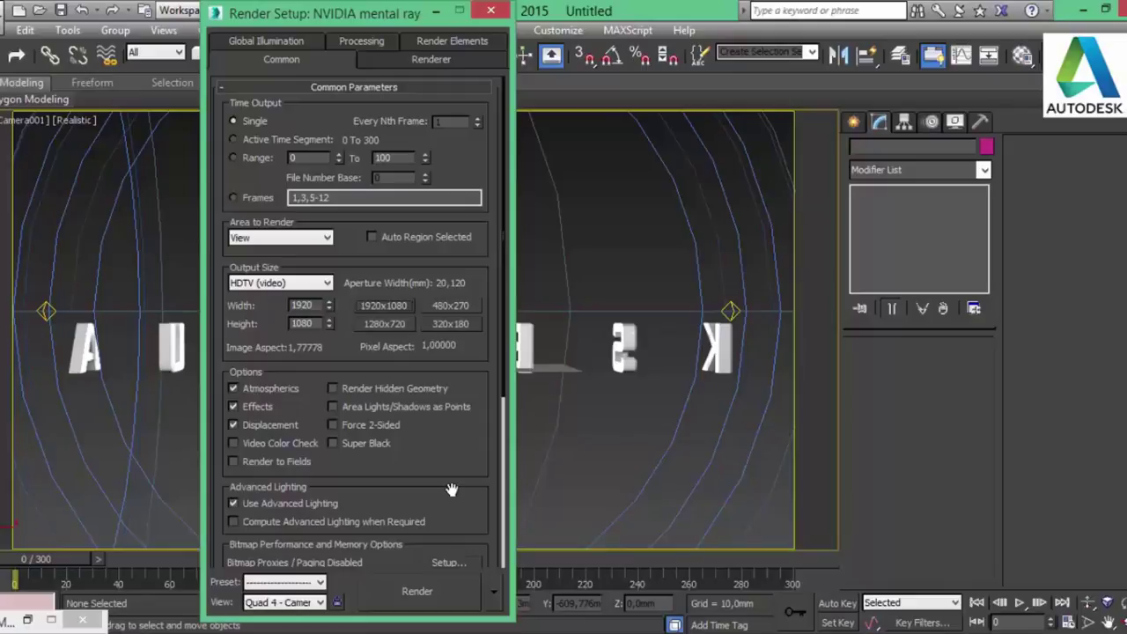
left_click_drag(442, 495, 440, 242)
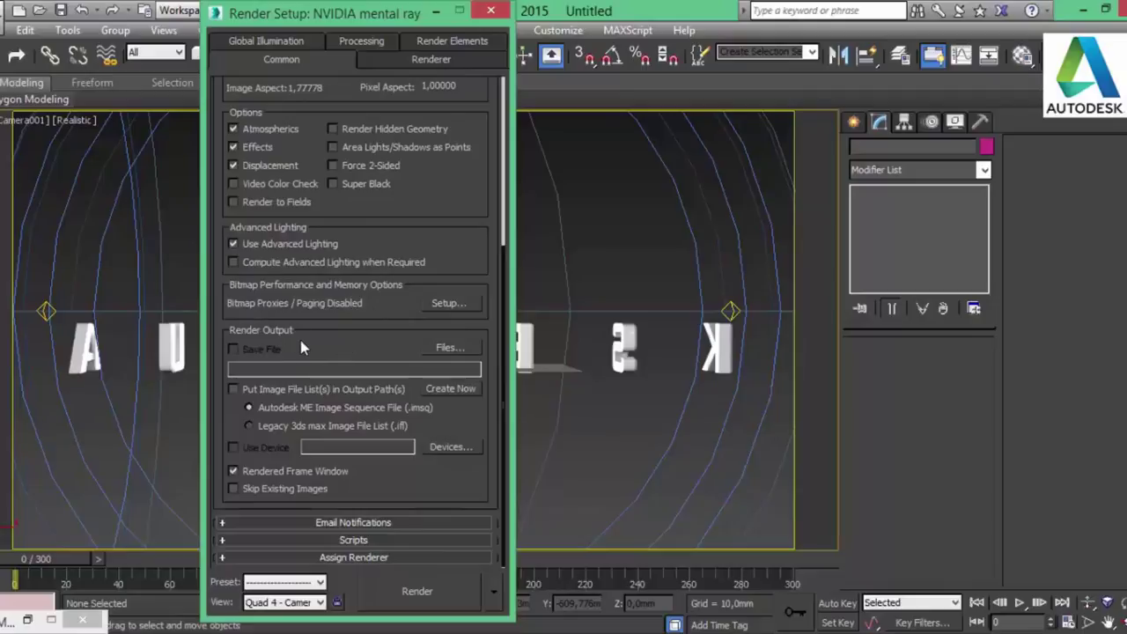
- Choose the Desktop as the render output location and name the file trailer
left_click(450, 348)
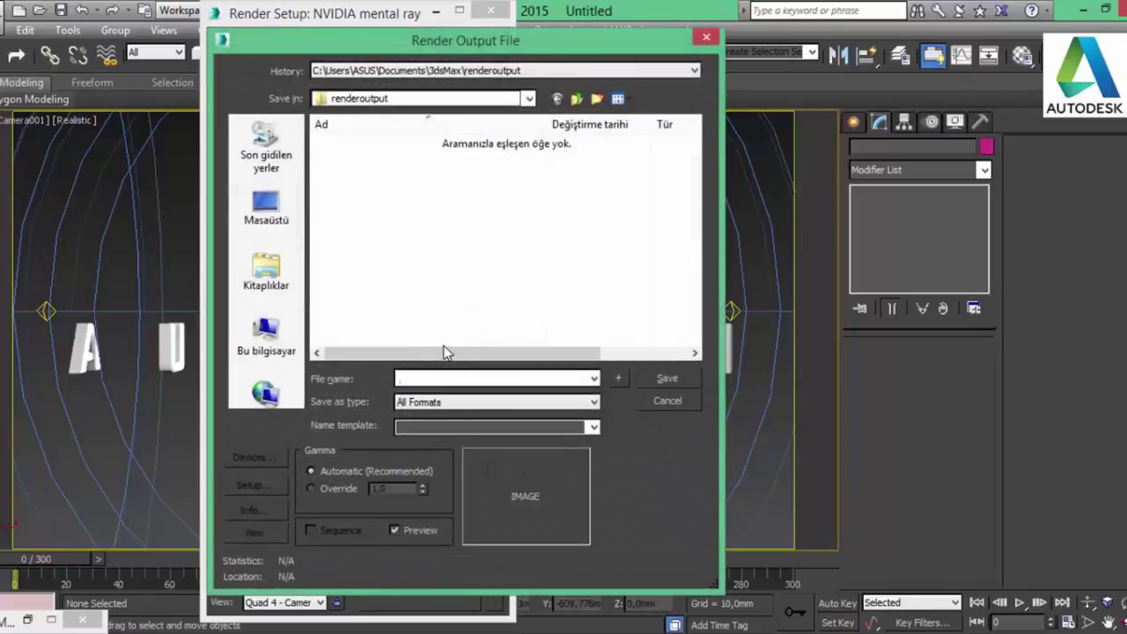
left_click(271, 232)
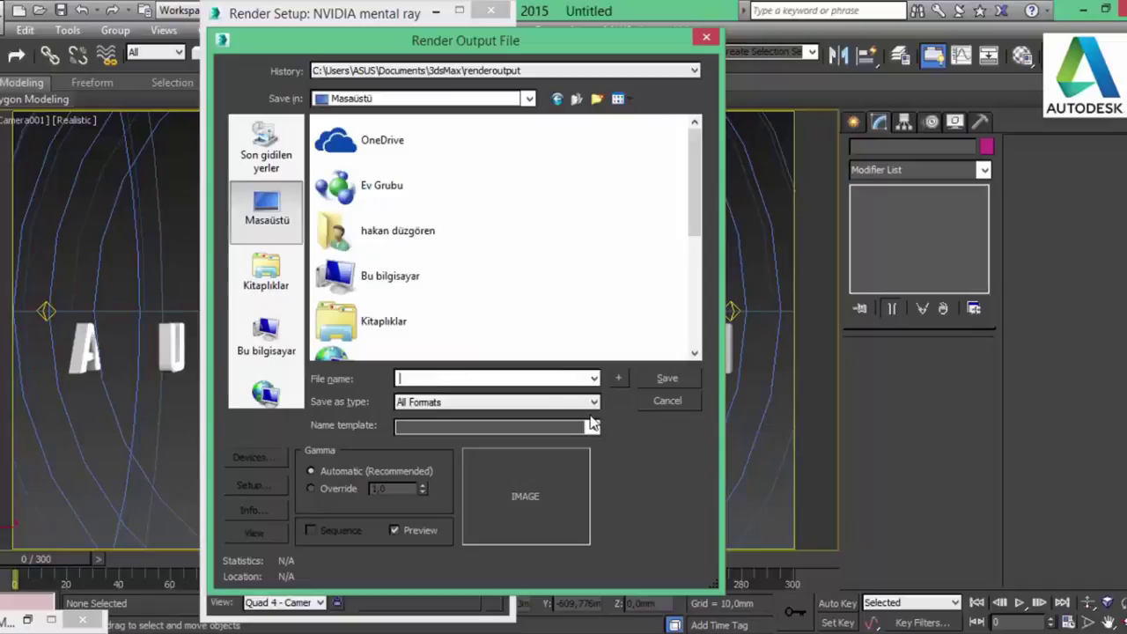
type("TRAİLER")
key("BackSpace")
key("BackSpace")
key("BackSpace")
type("tr")
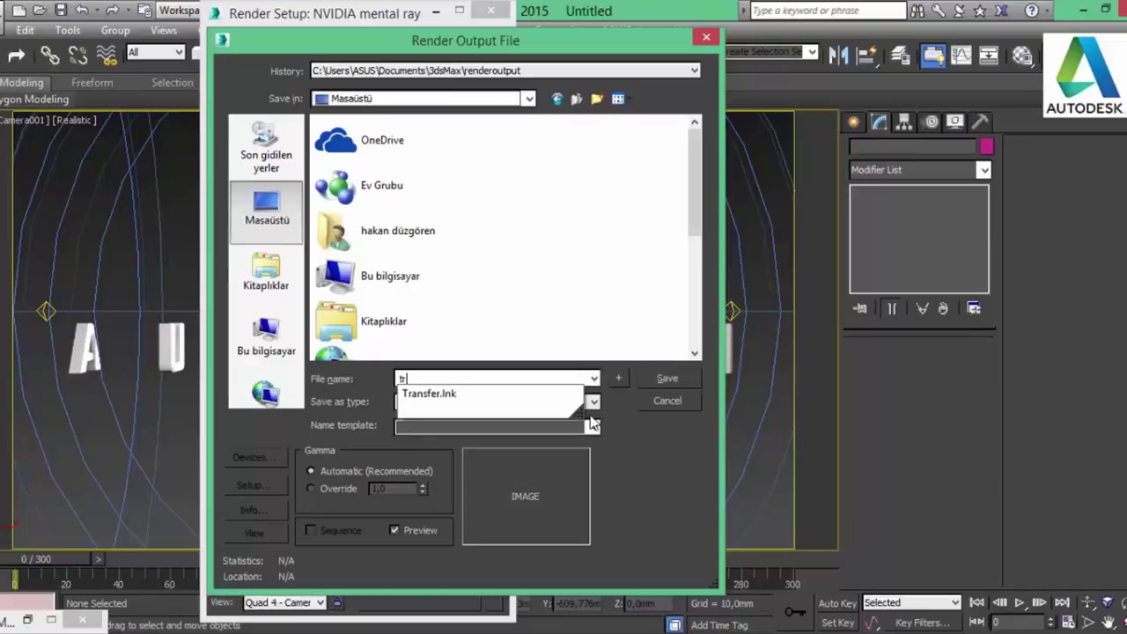
type("ailer")
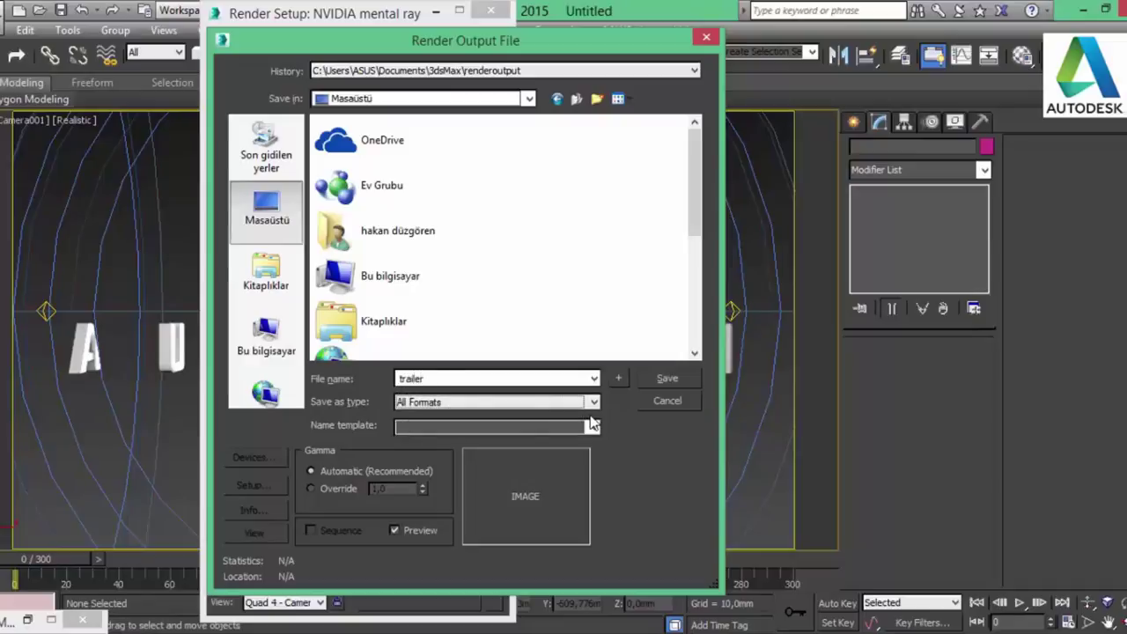
- Set the format to TIF and accept its settings, then cancel and switch to After Effects
left_click(473, 402)
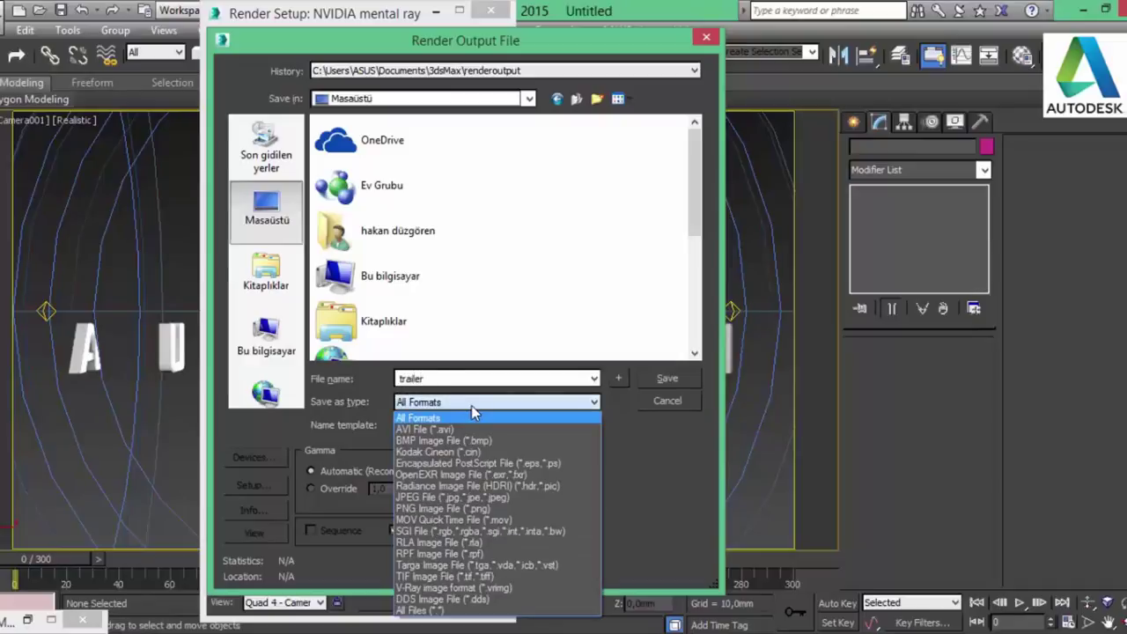
left_click(457, 578)
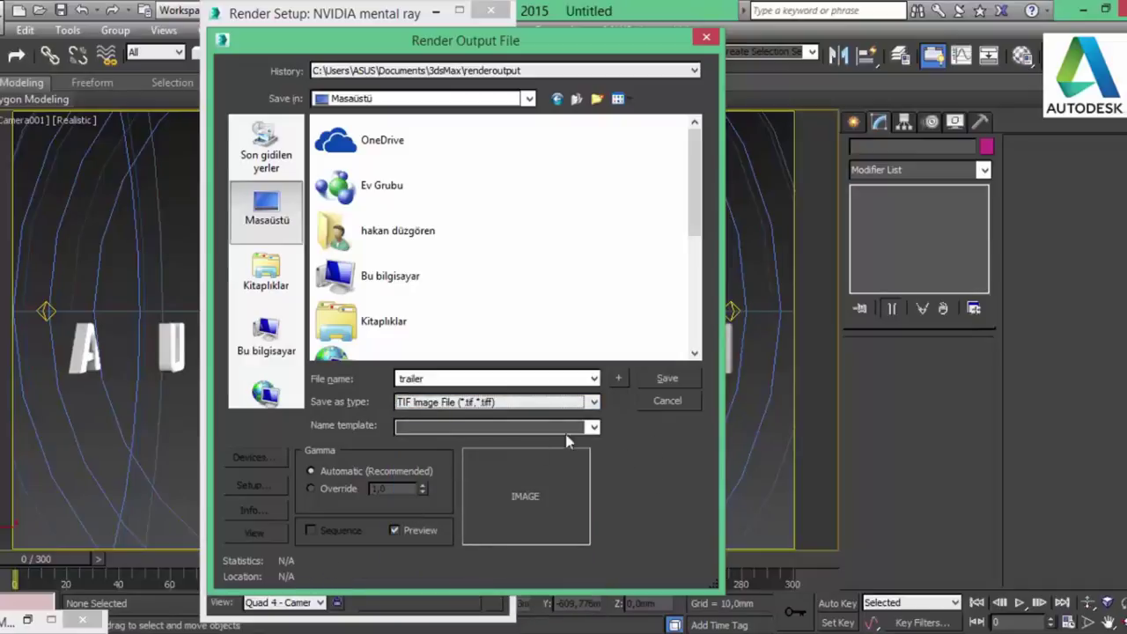
left_click(593, 427)
left_click(593, 427)
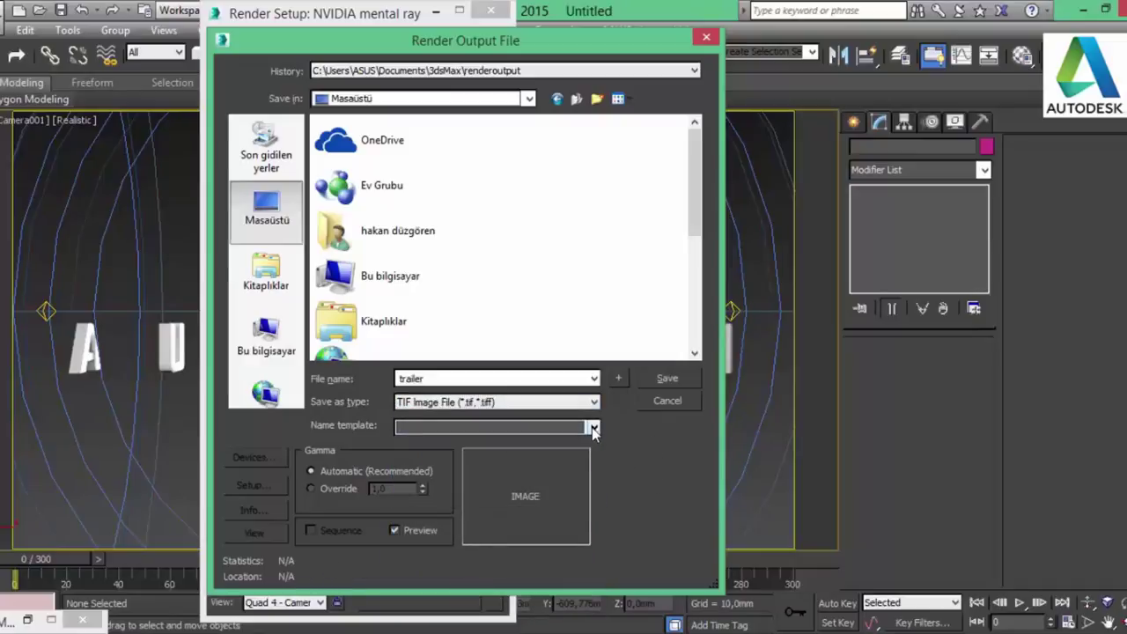
left_click(678, 380)
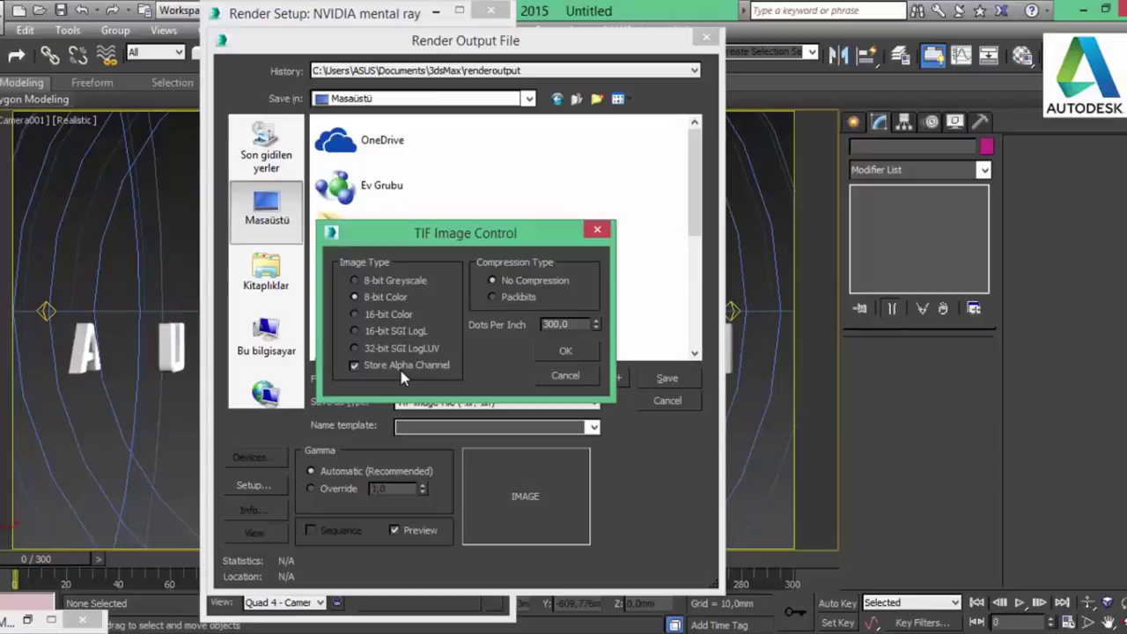
left_click(564, 377)
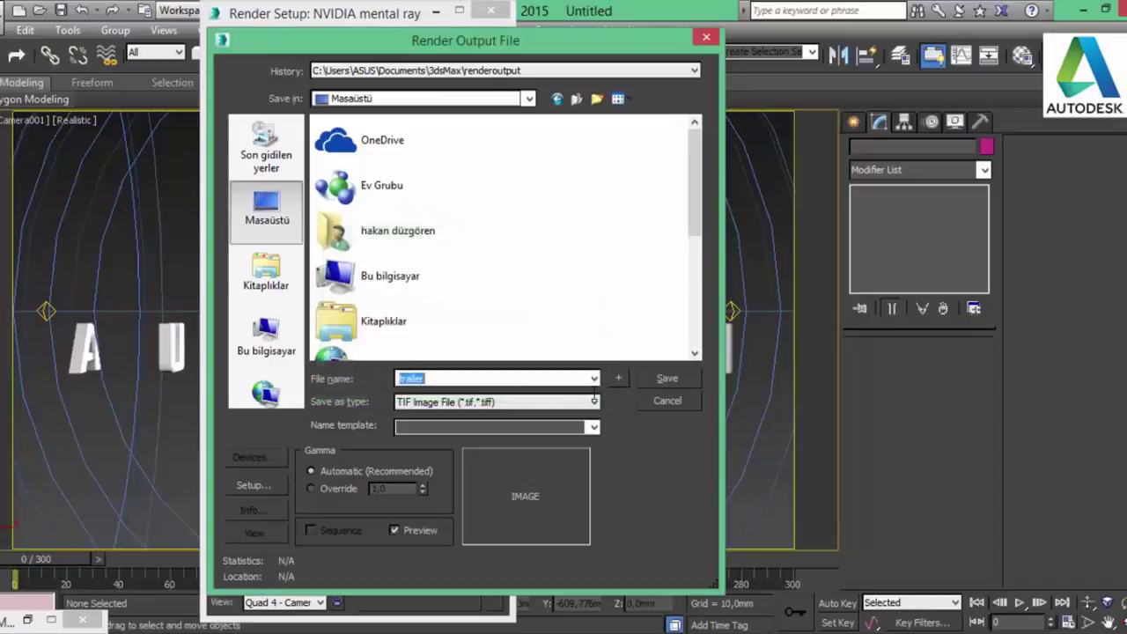
left_click(668, 400)
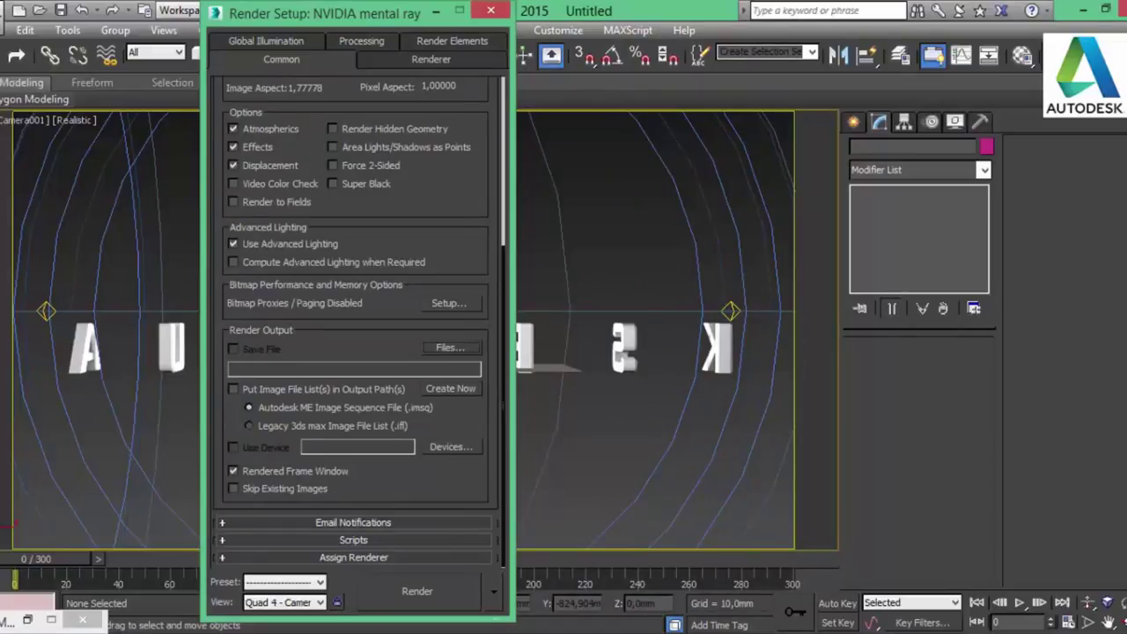
left_click(442, 627)
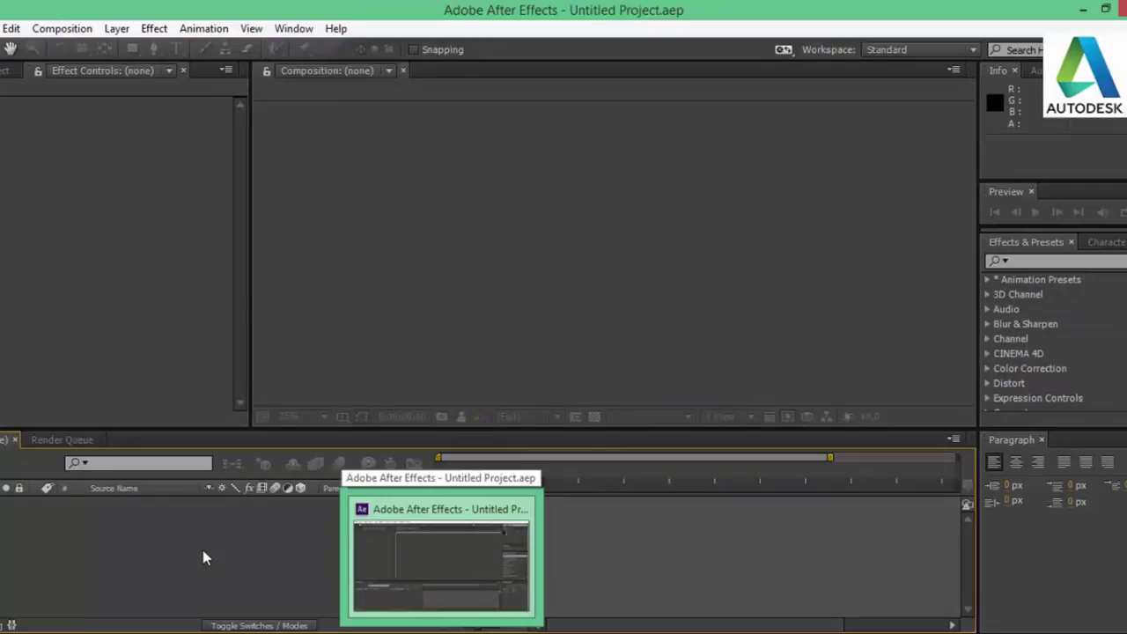
- Start Import Multiple Files and browse the D: drive into Dosyalar > Web
left_click(61, 126)
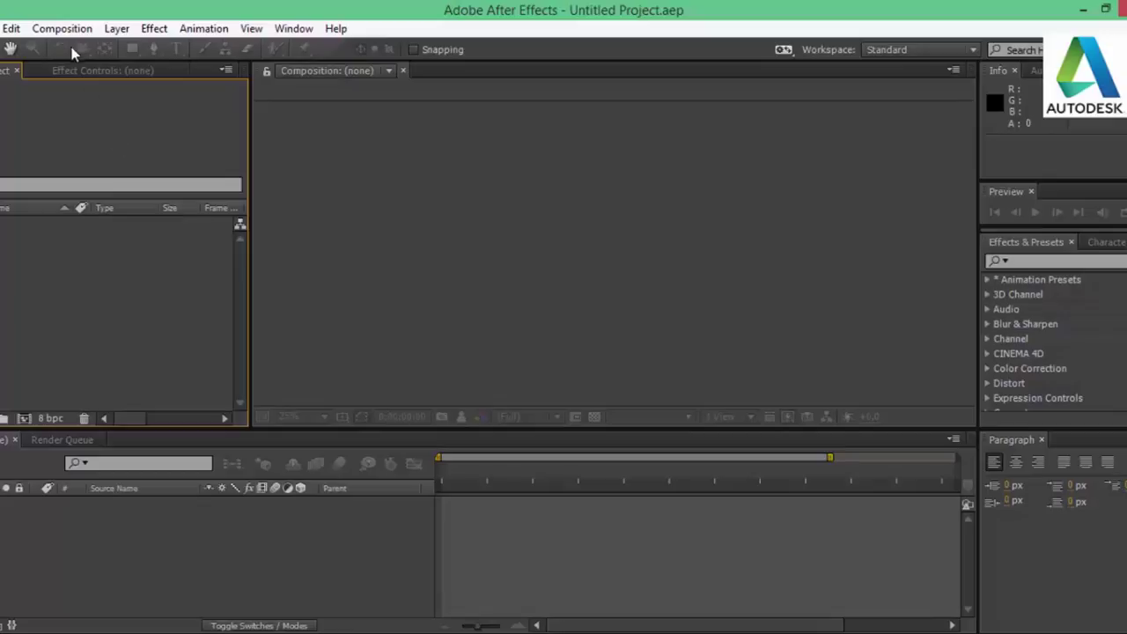
left_click(4, 28)
mouse_move(124, 253)
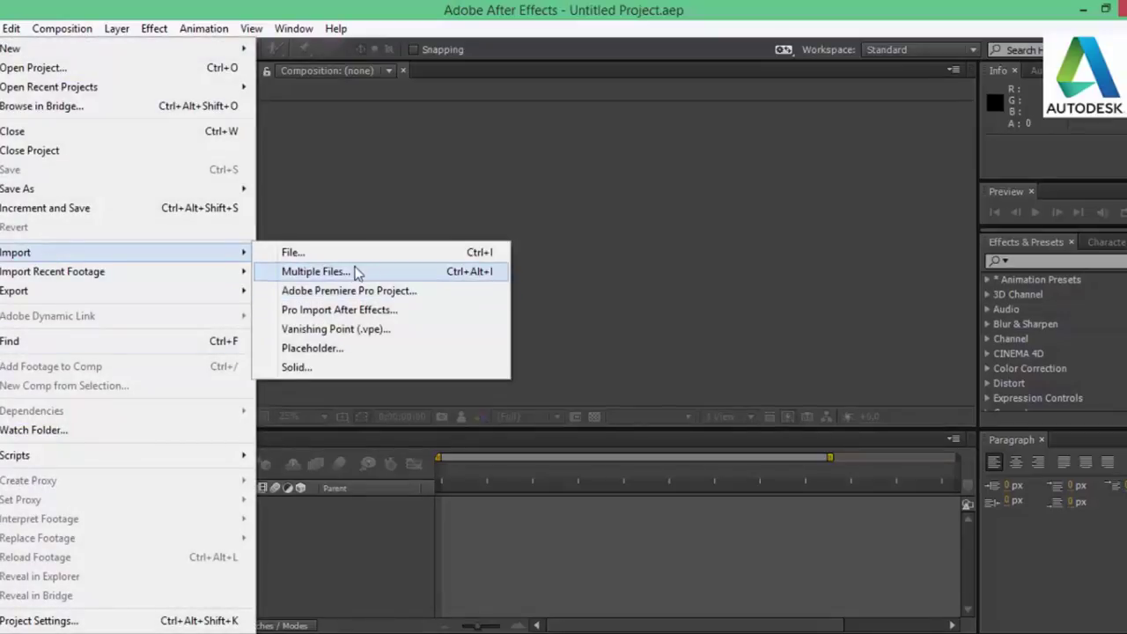
left_click(353, 270)
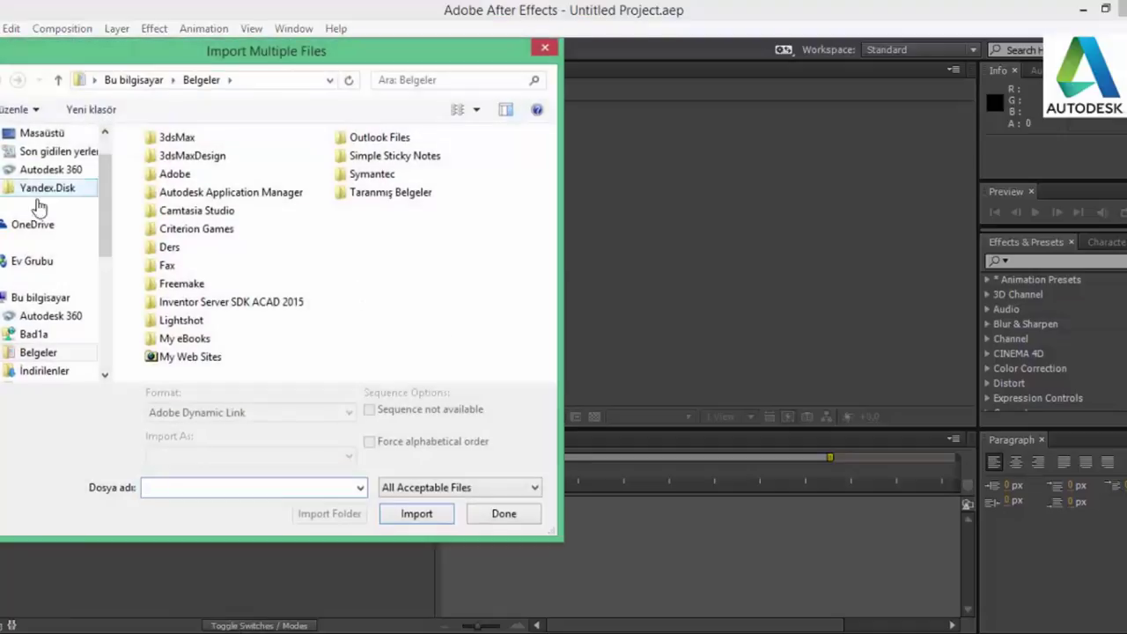
left_click_drag(104, 227, 106, 290)
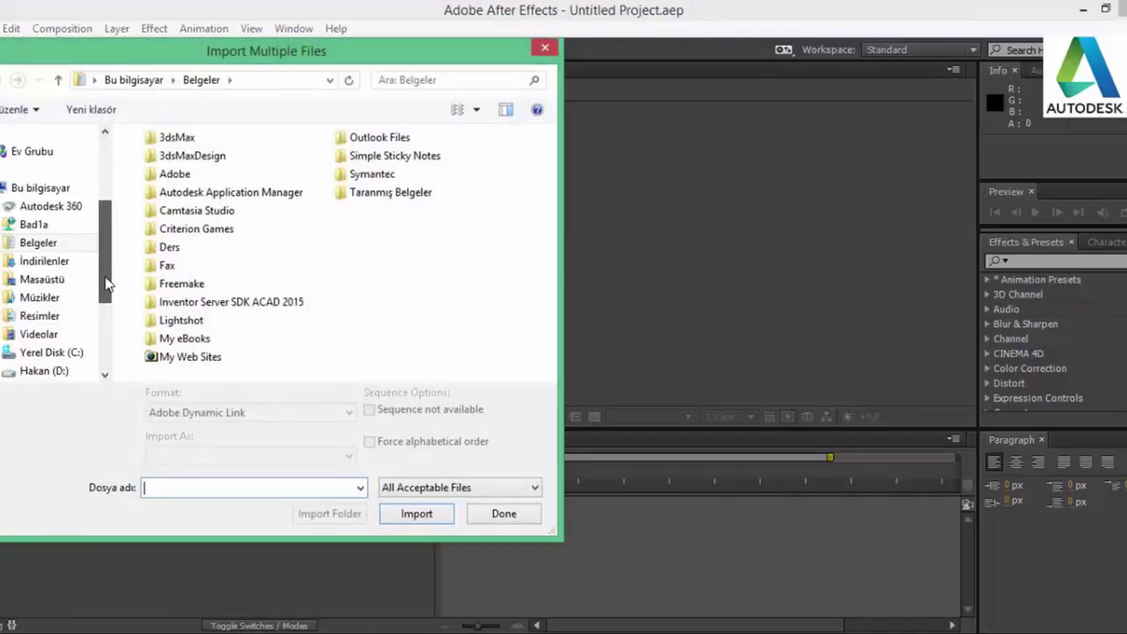
left_click(40, 335)
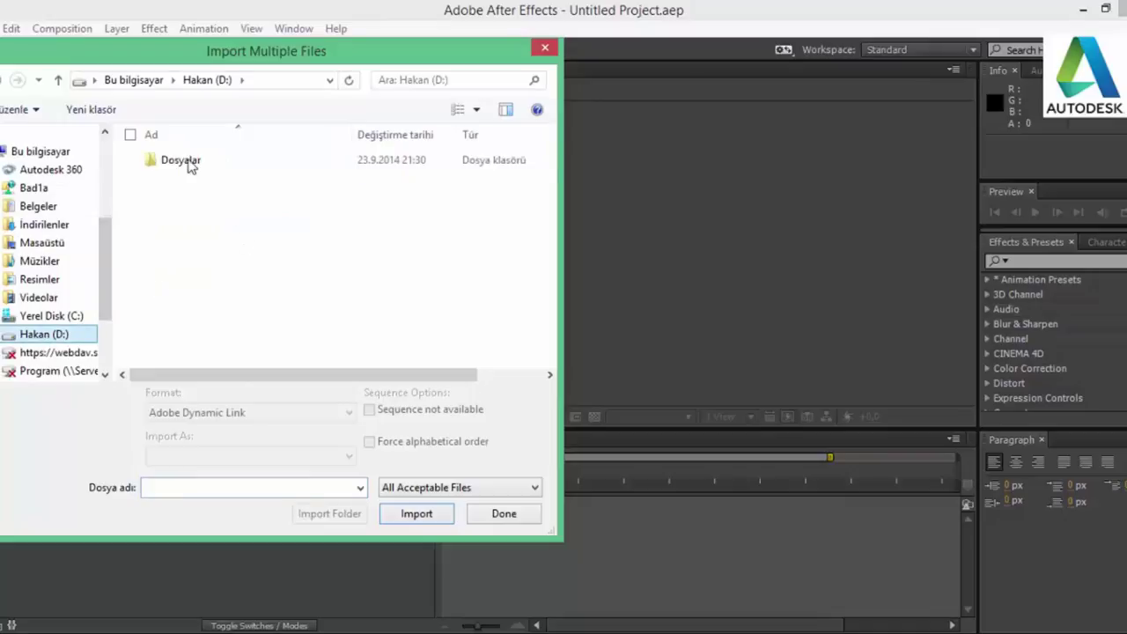
double_click(180, 163)
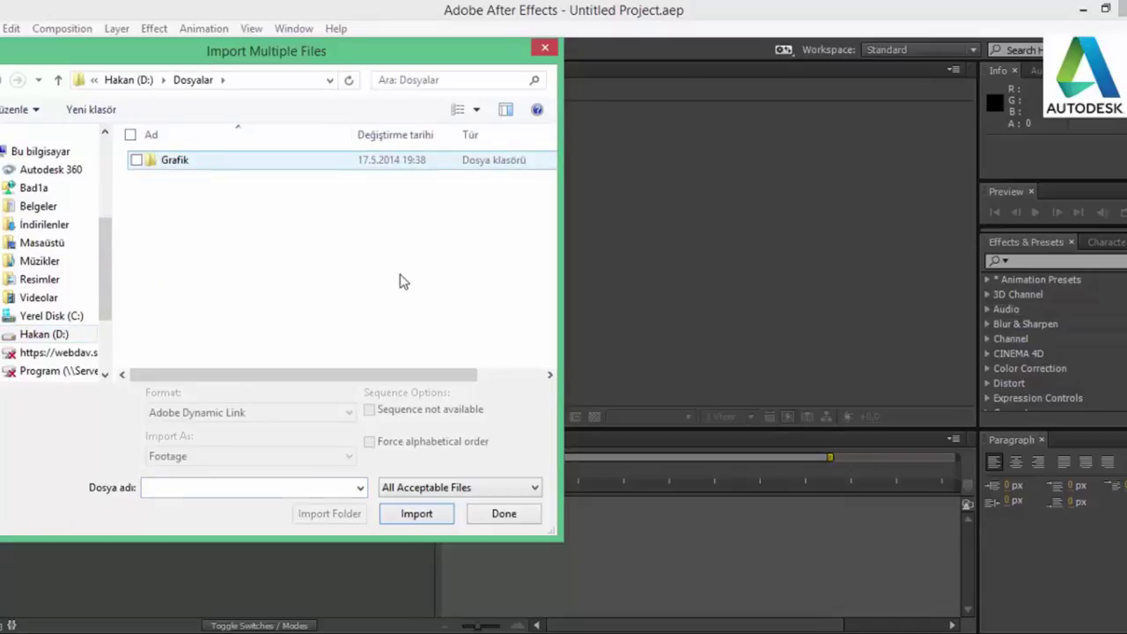
key("Return")
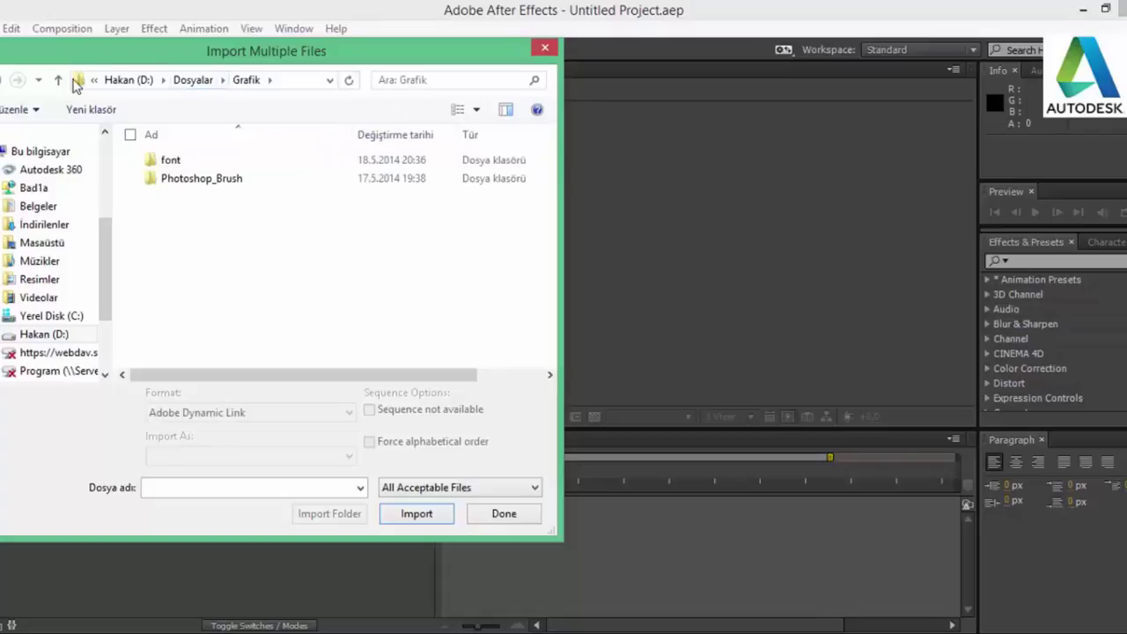
left_click(57, 81)
double_click(173, 180)
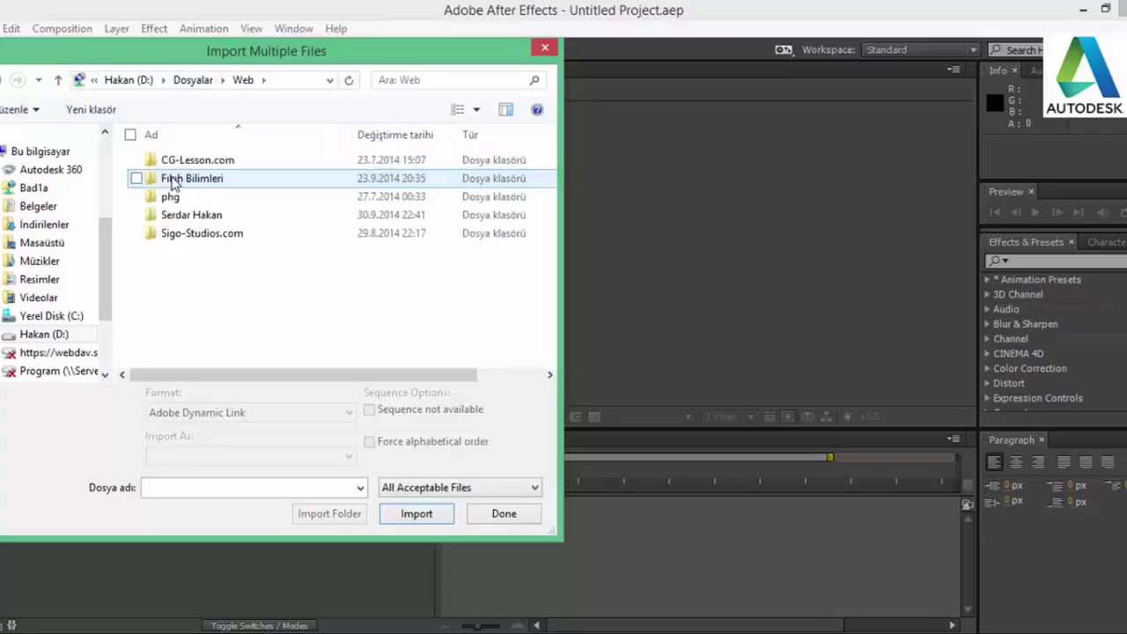
double_click(211, 217)
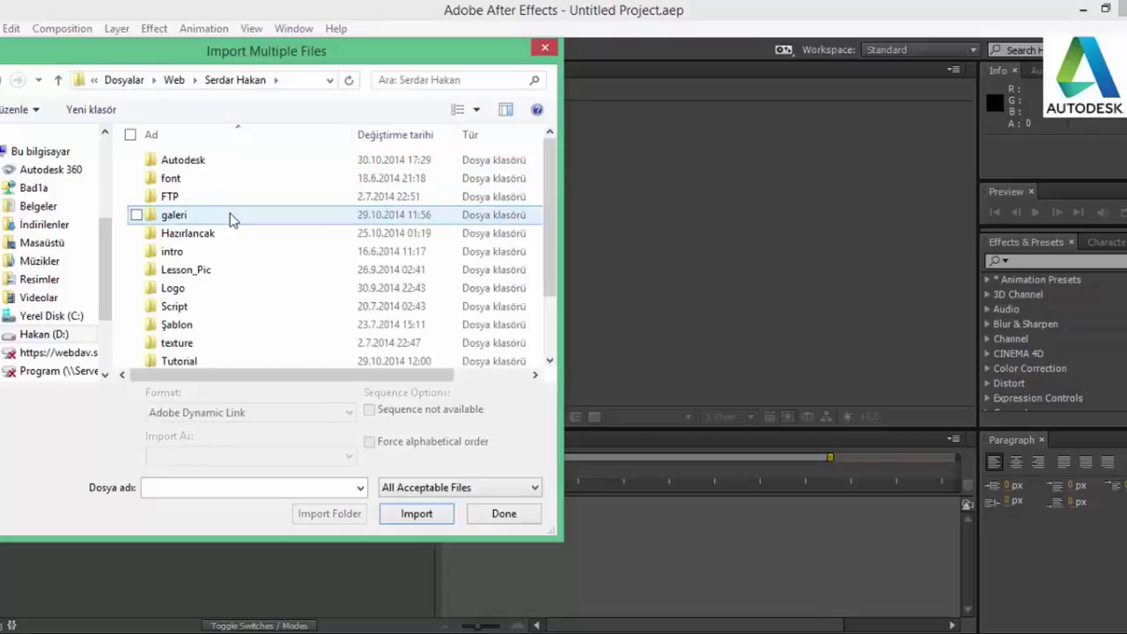
- Navigate through Tutorial and Max_Dersleri into the Movie_Tralier folder
scroll(233, 220, "down", 2)
double_click(203, 288)
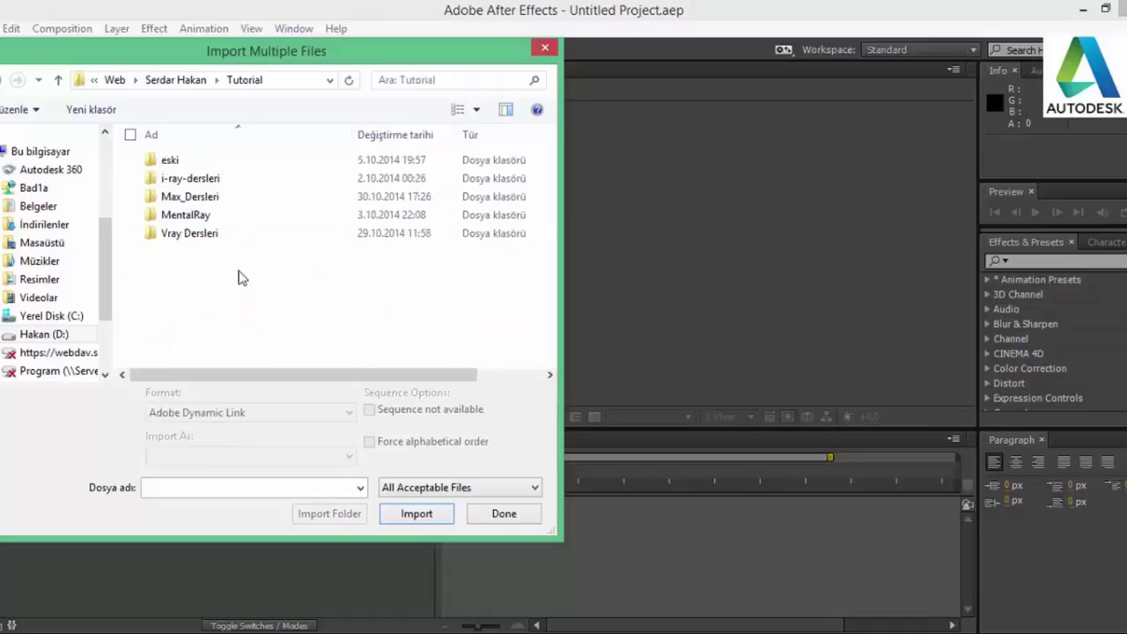
double_click(202, 198)
left_click(293, 293)
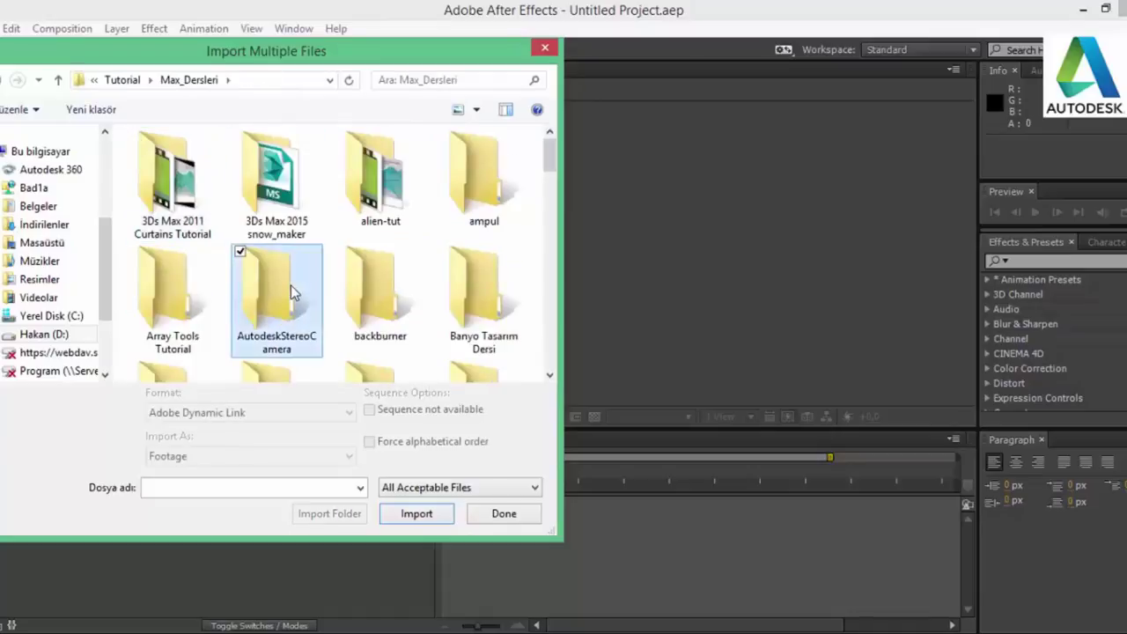
key("m")
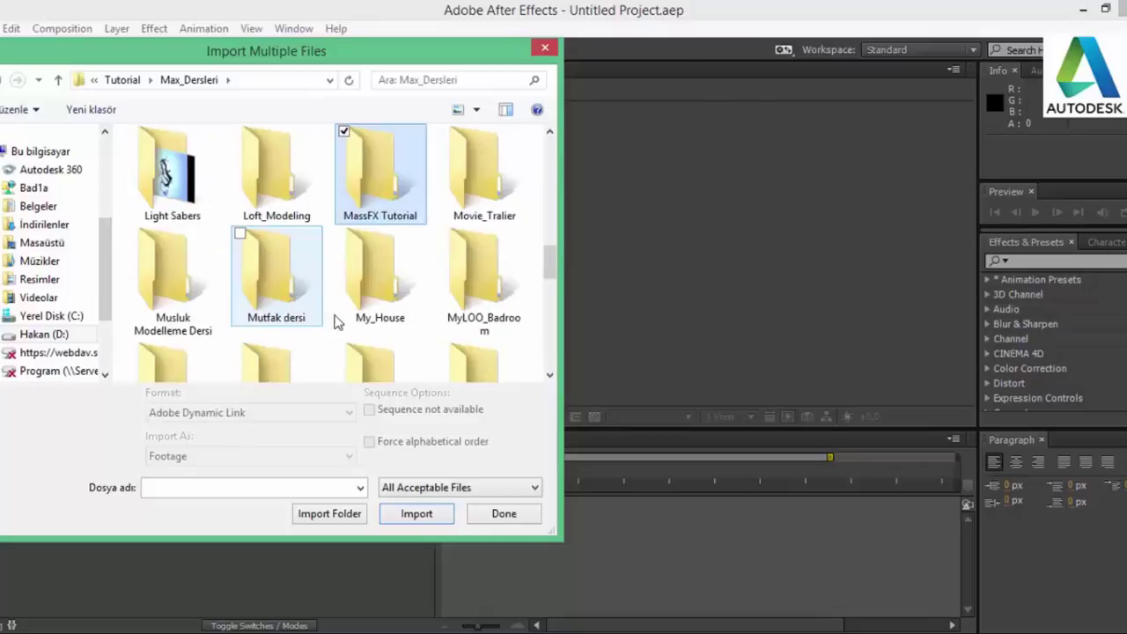
double_click(476, 207)
double_click(284, 191)
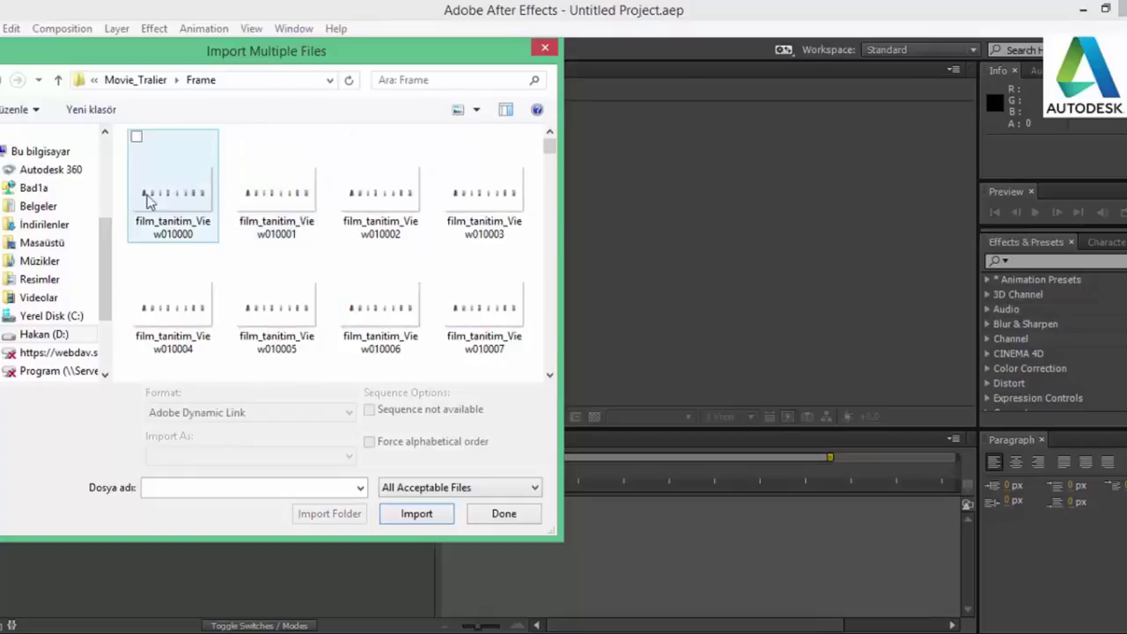
- Import film_tanitim_View010000 as a TIFF sequence, accepting the alpha interpretation
left_click(143, 204)
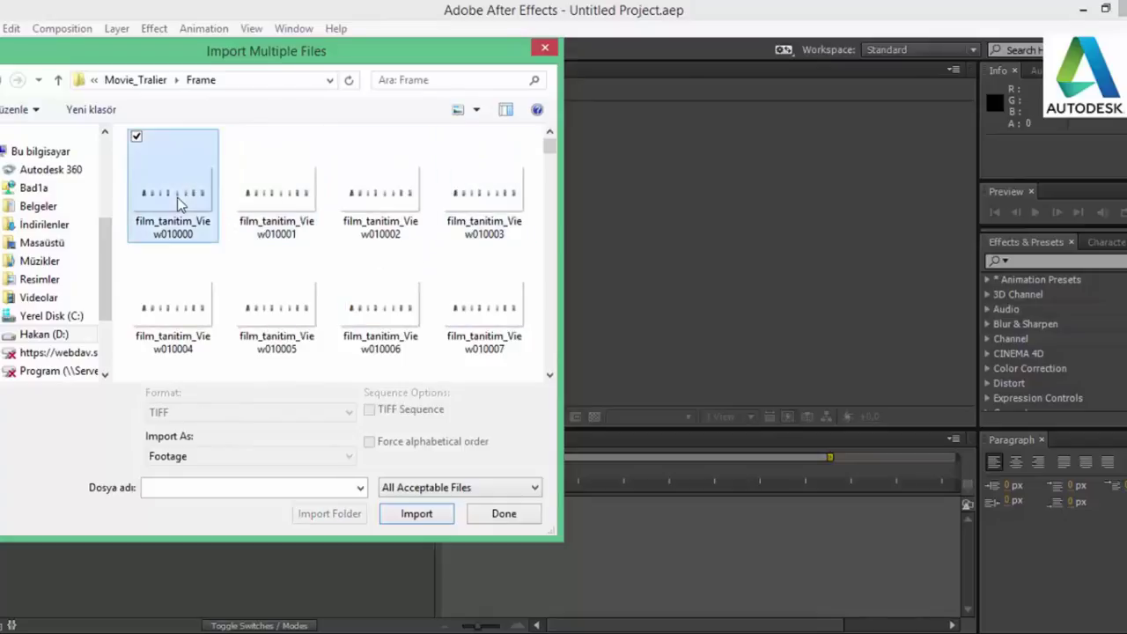
left_click(417, 514)
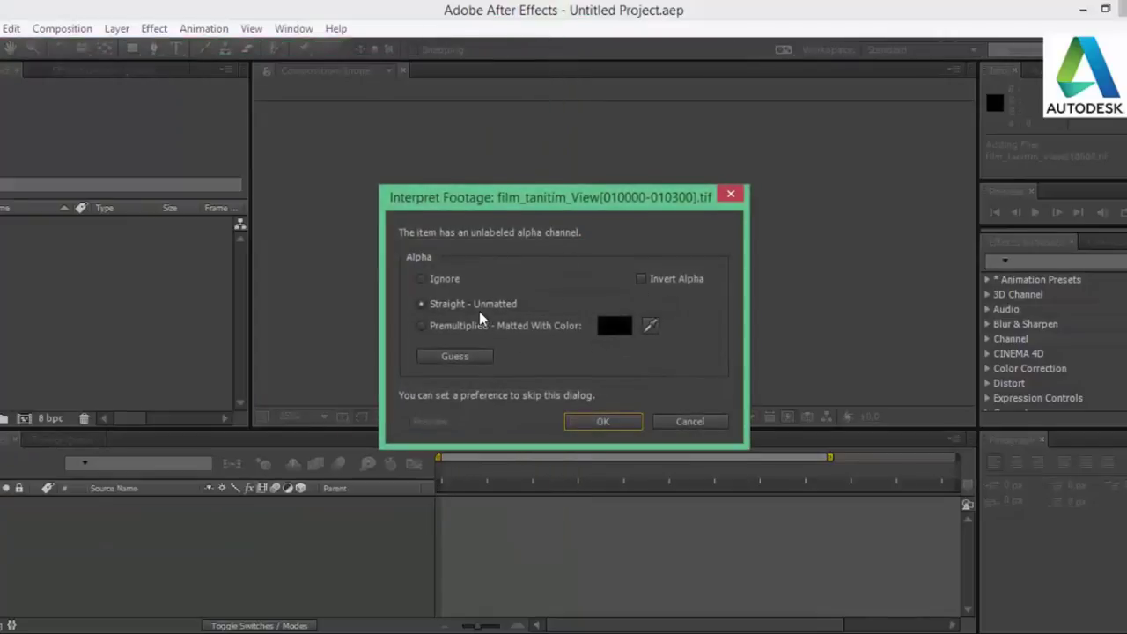
left_click(601, 426)
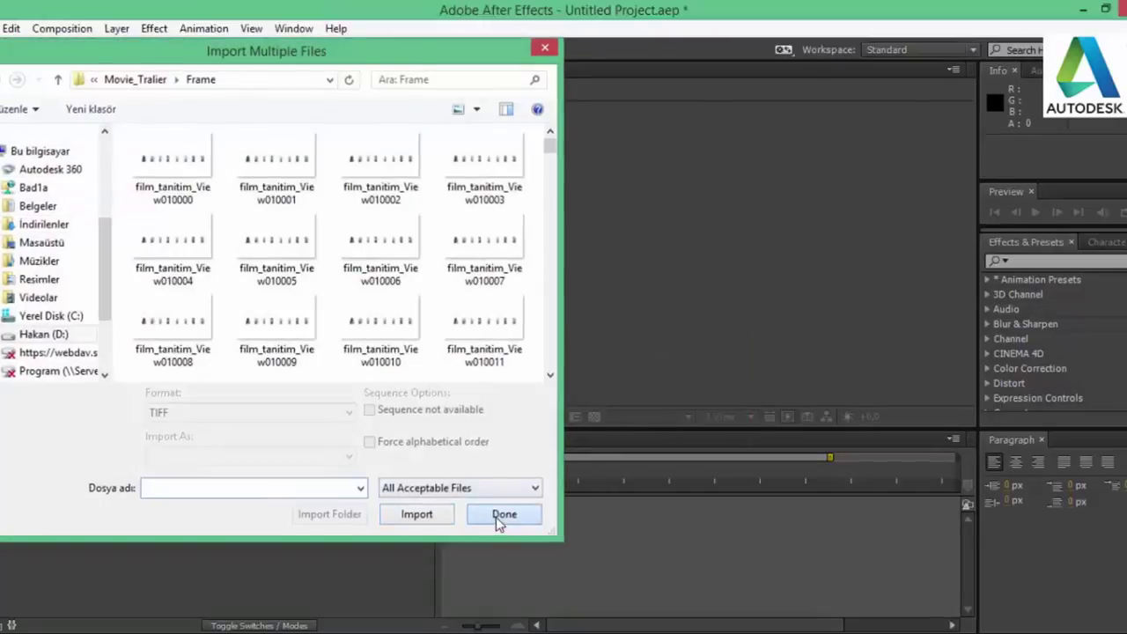
left_click(504, 517)
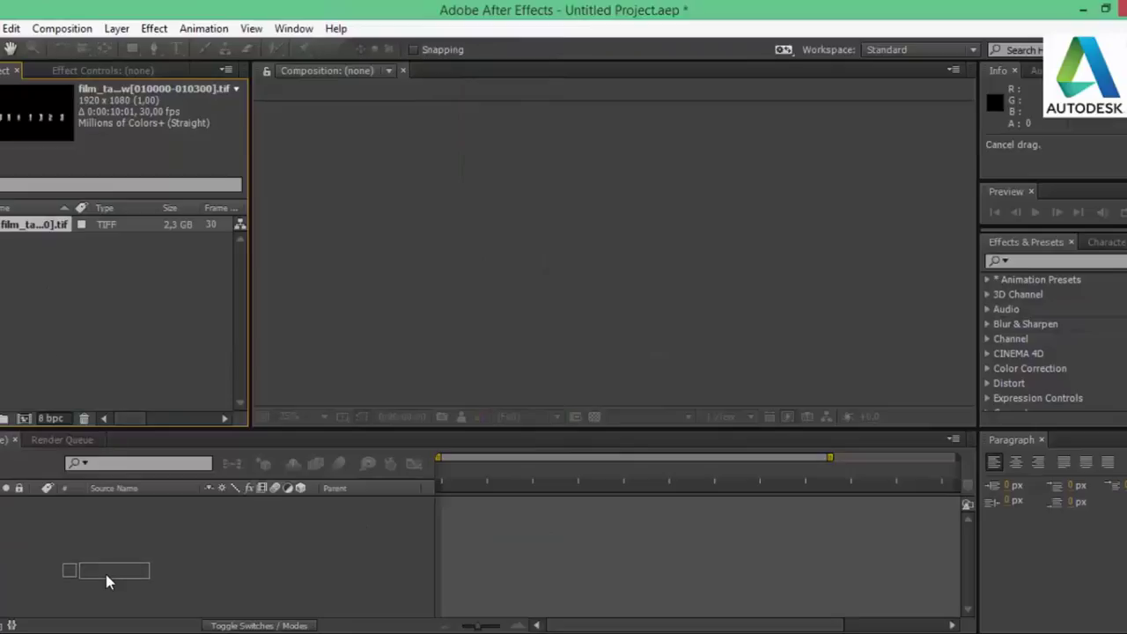
- Create the film_tanitim_View composition from the TIFF sequence and preview it
left_click_drag(39, 355, 100, 582)
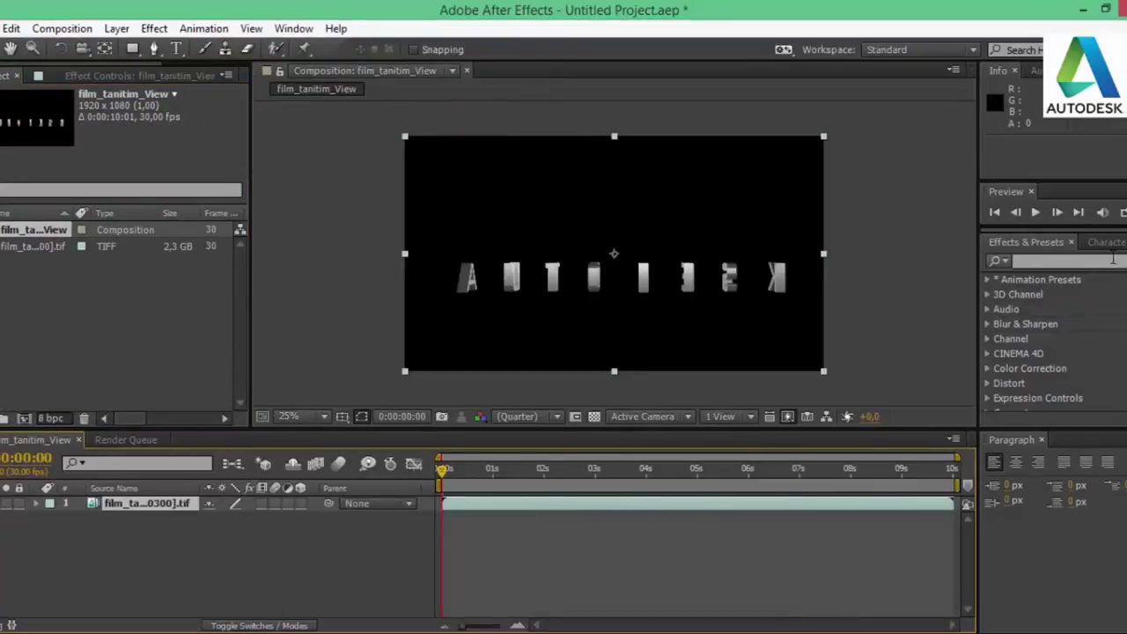
left_click(996, 216)
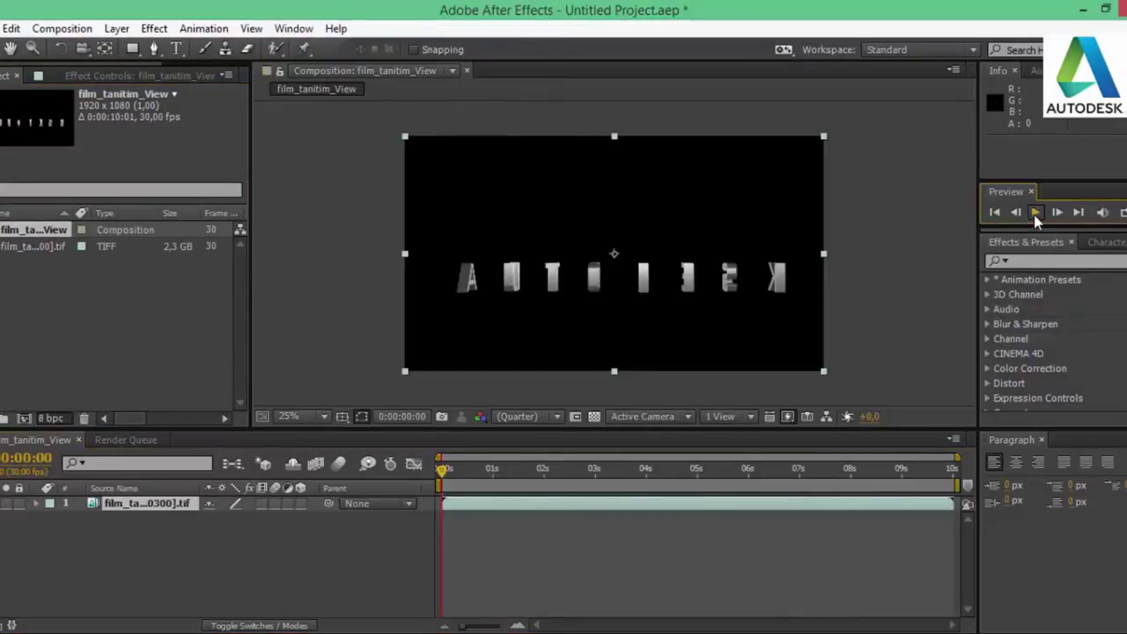
left_click(1037, 216)
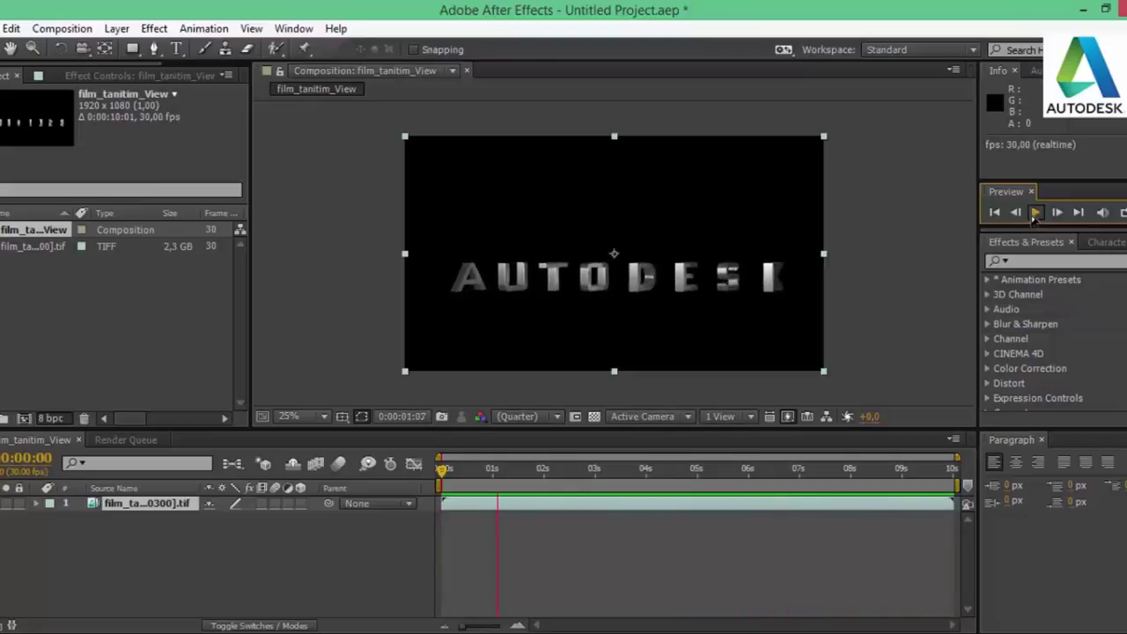
key("space")
- Replay the preview from the first frame, then deselect the footage layer
scroll(722, 282, "up", 2)
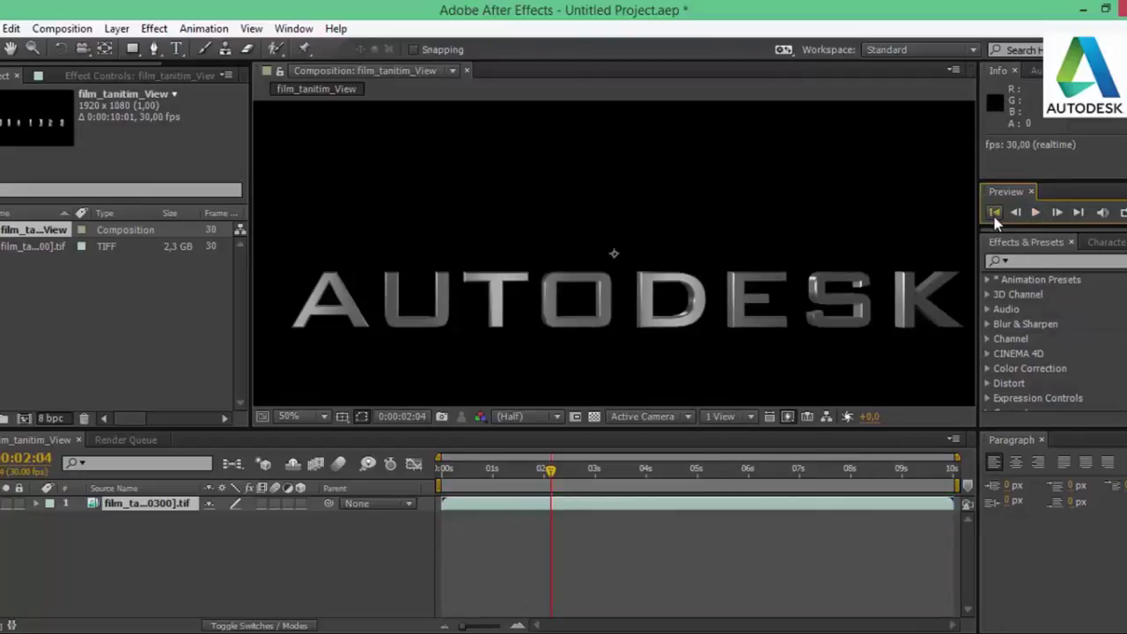
left_click(994, 213)
left_click(1037, 213)
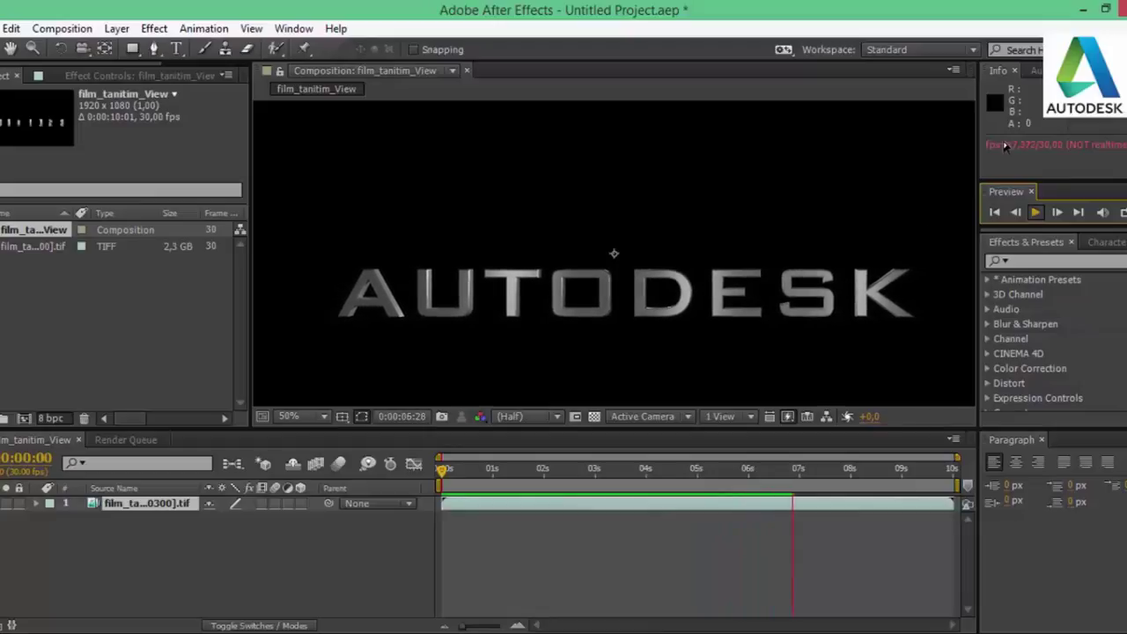
key("space")
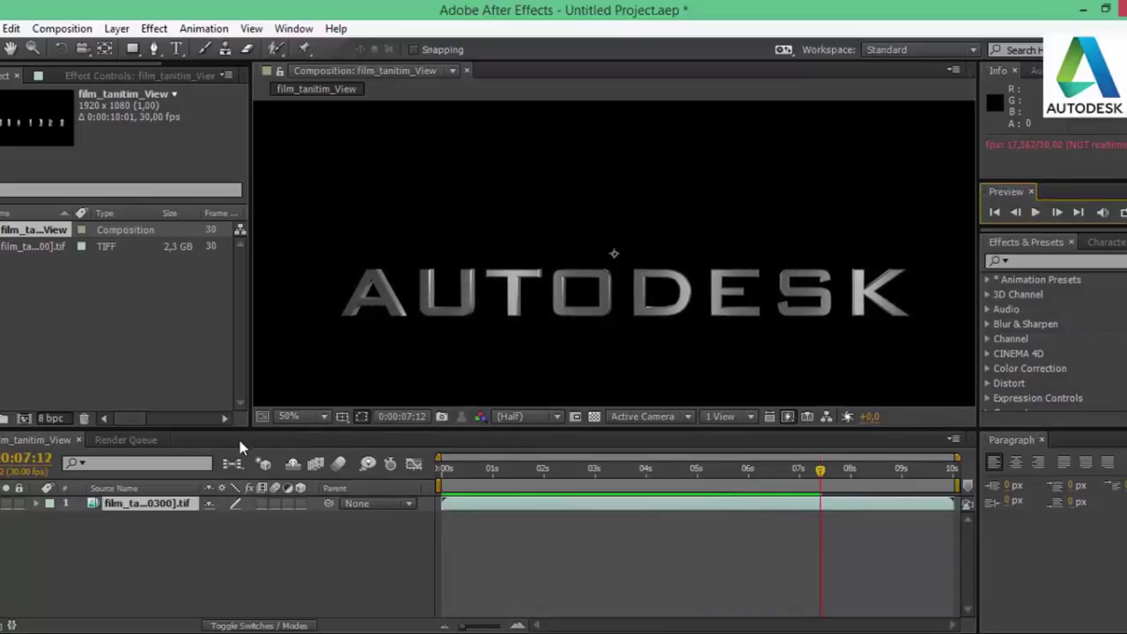
left_click(167, 549)
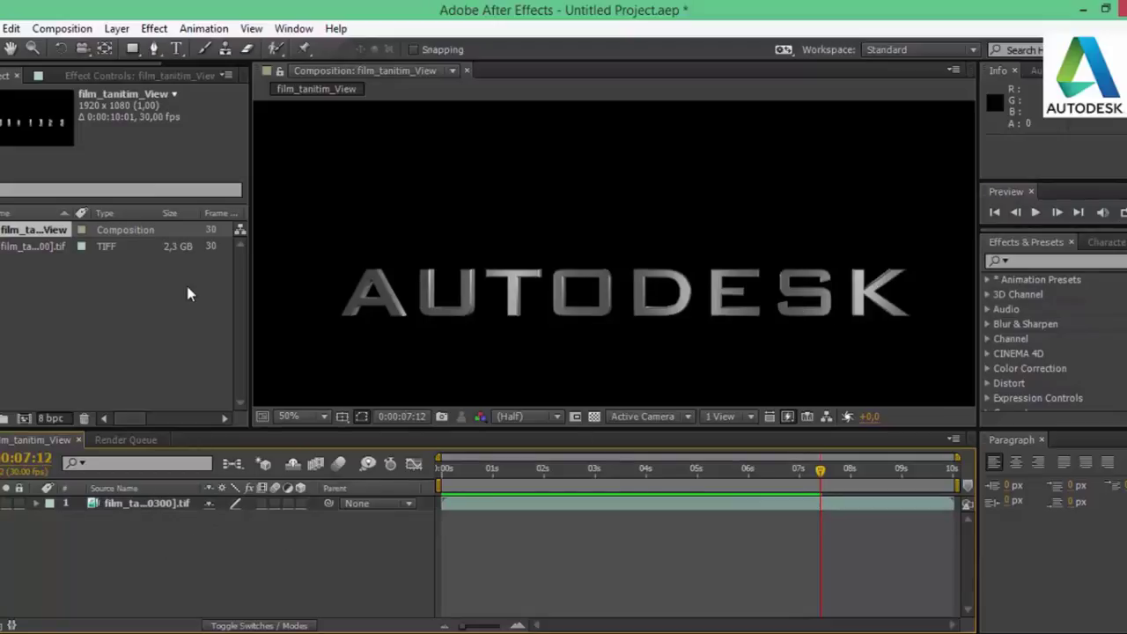
- Search Effects & Presets for 'curve' and select the footage layer
left_click(1055, 261)
type("curve")
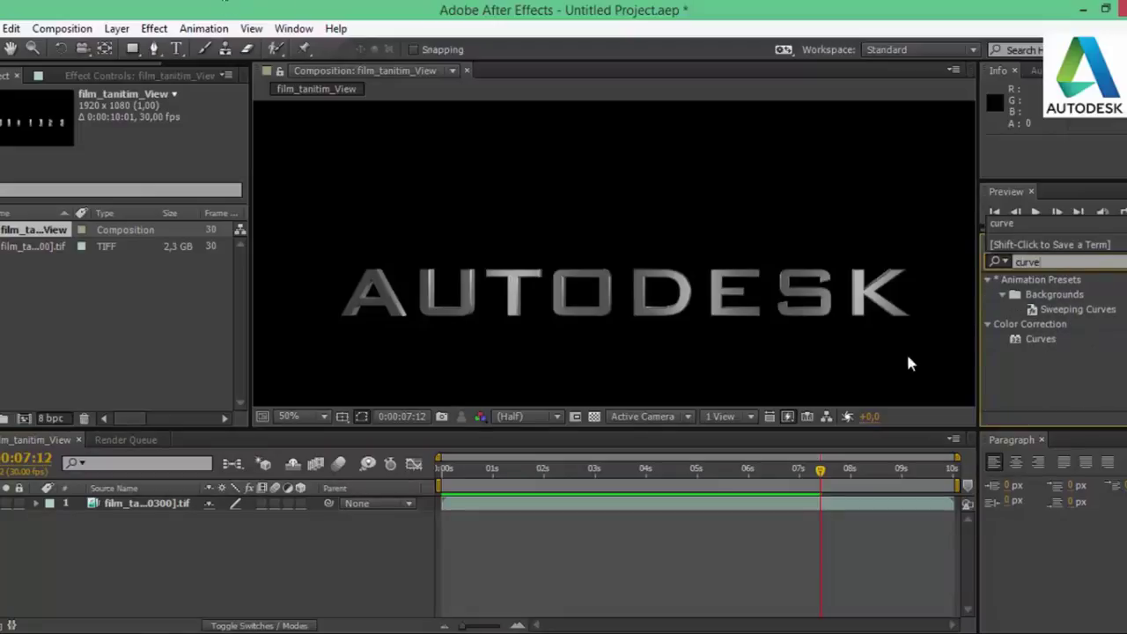
left_click(1043, 340)
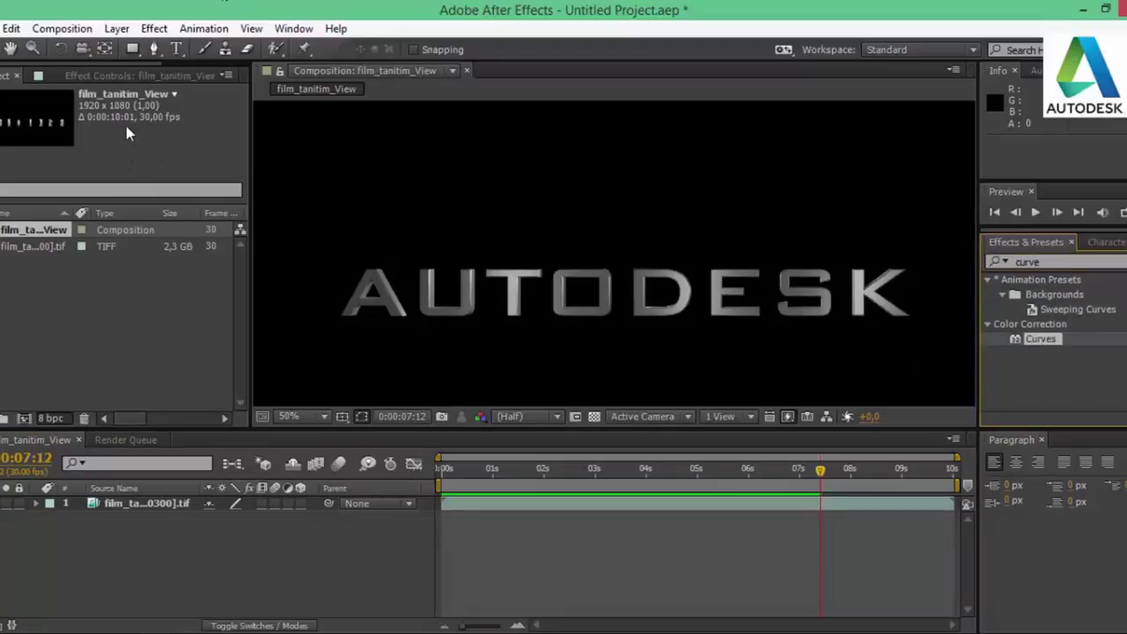
left_click(129, 75)
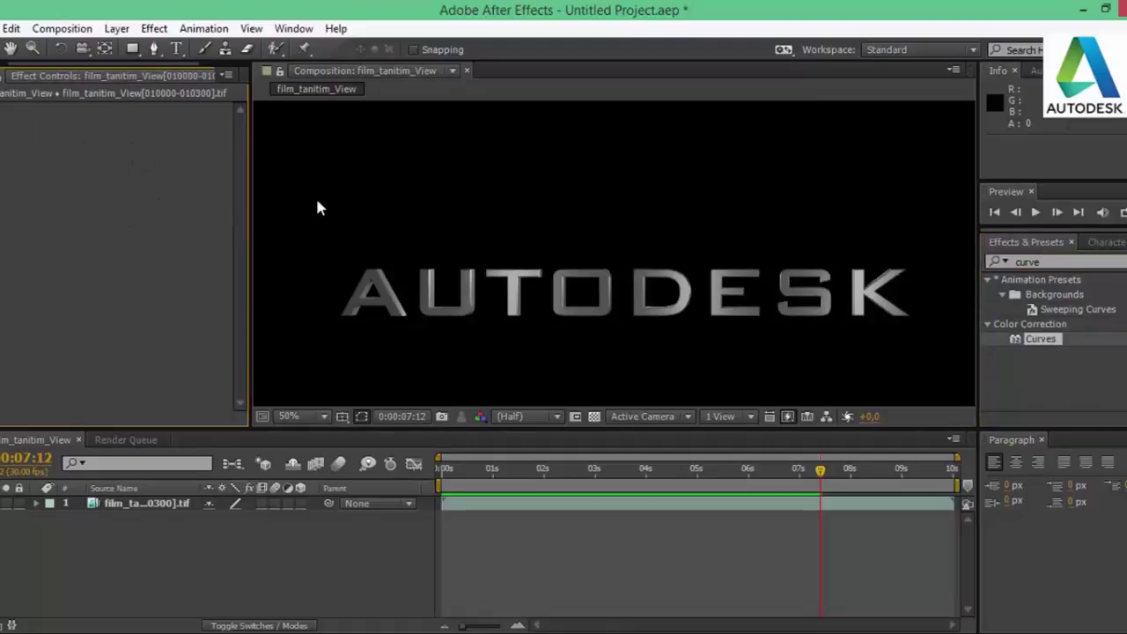
left_click(1052, 340)
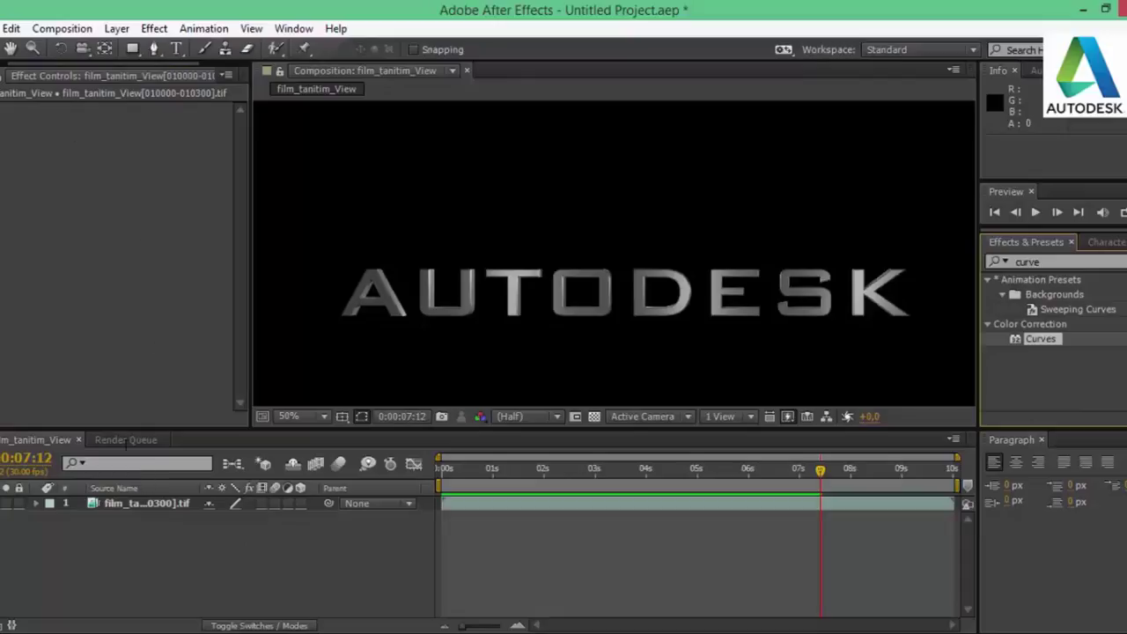
left_click(119, 28)
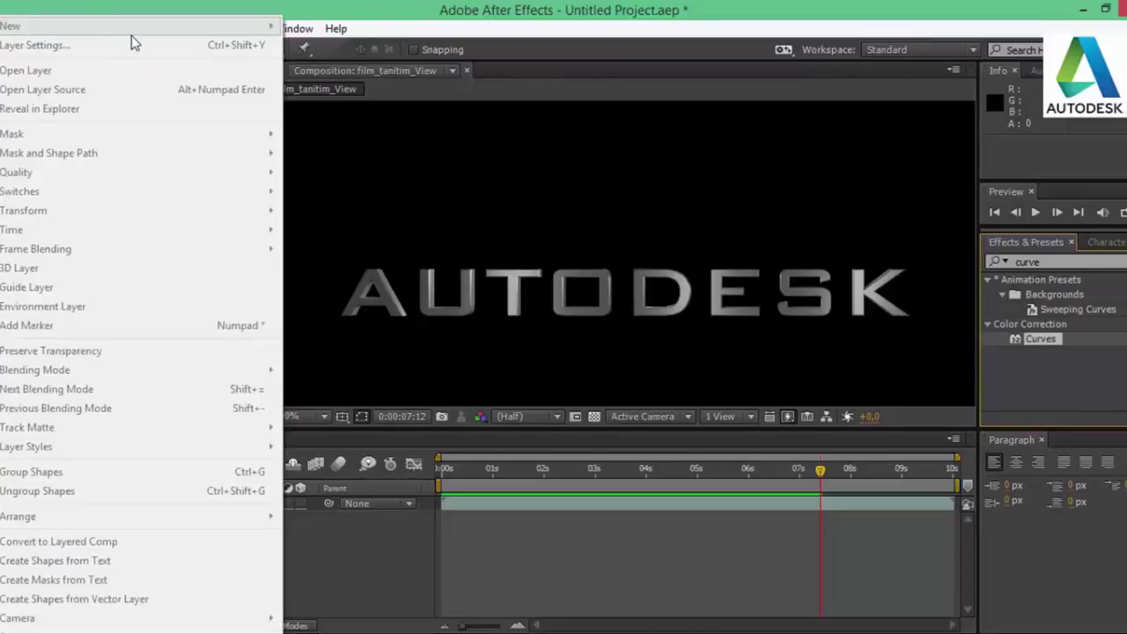
left_click(116, 29)
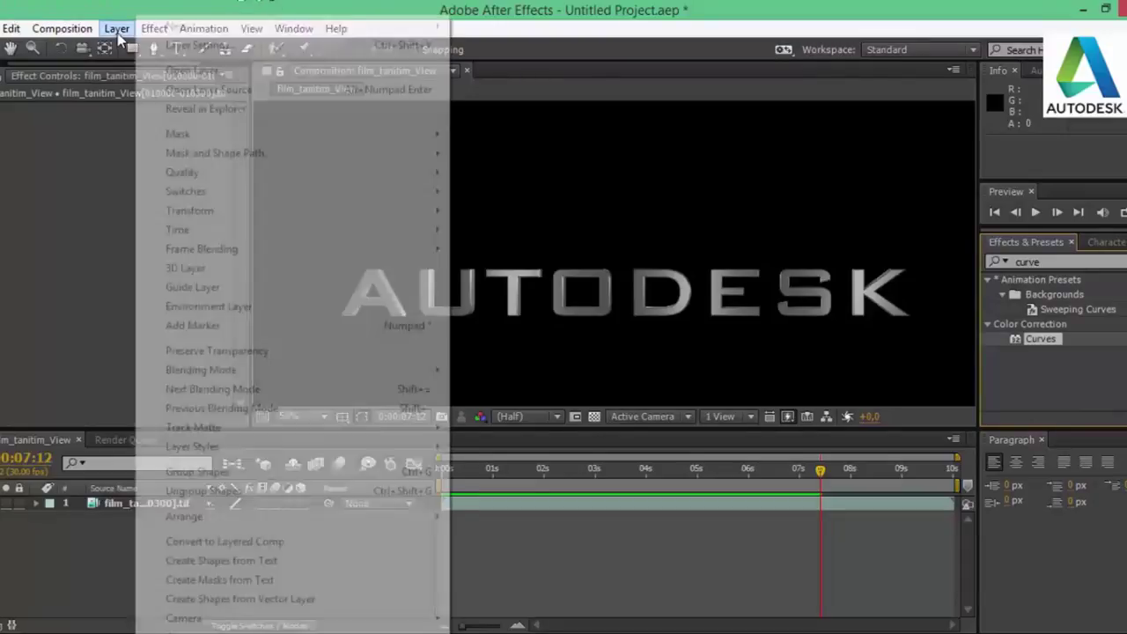
left_click(95, 525)
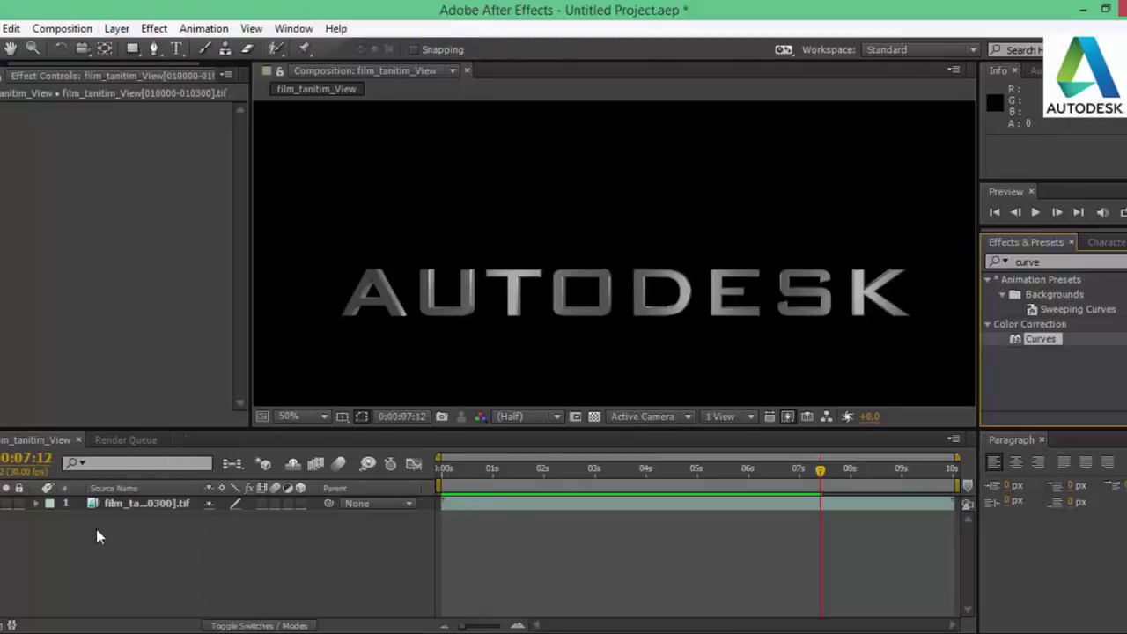
left_click(128, 504)
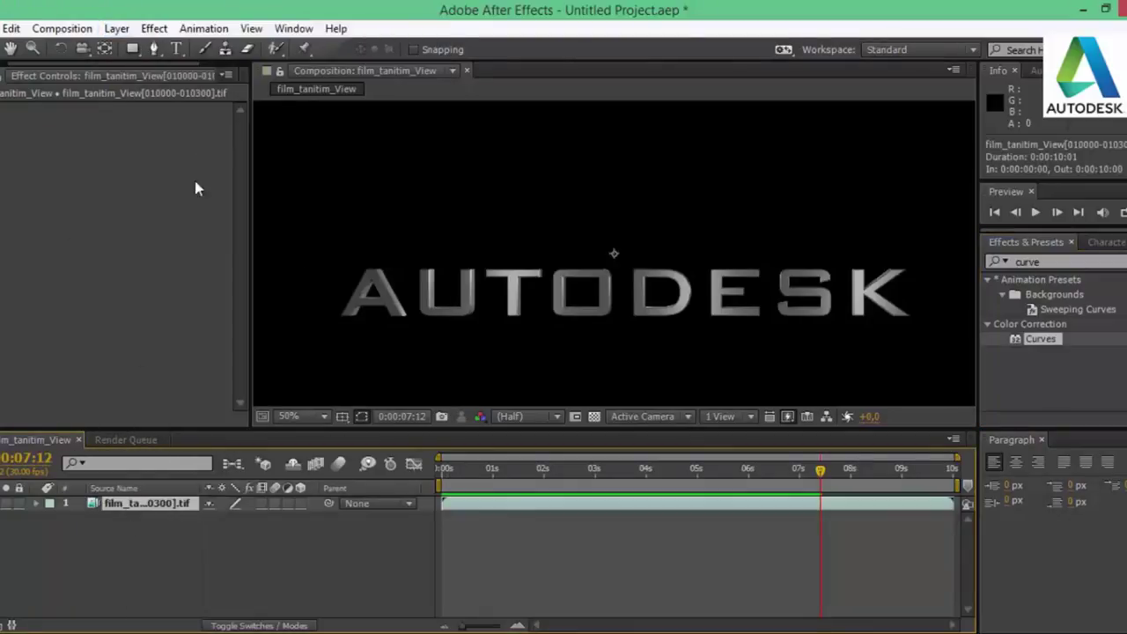
- Add a new Adjustment Layer, apply Curves to it, then delete the Curves effect
left_click(124, 31)
mouse_move(53, 26)
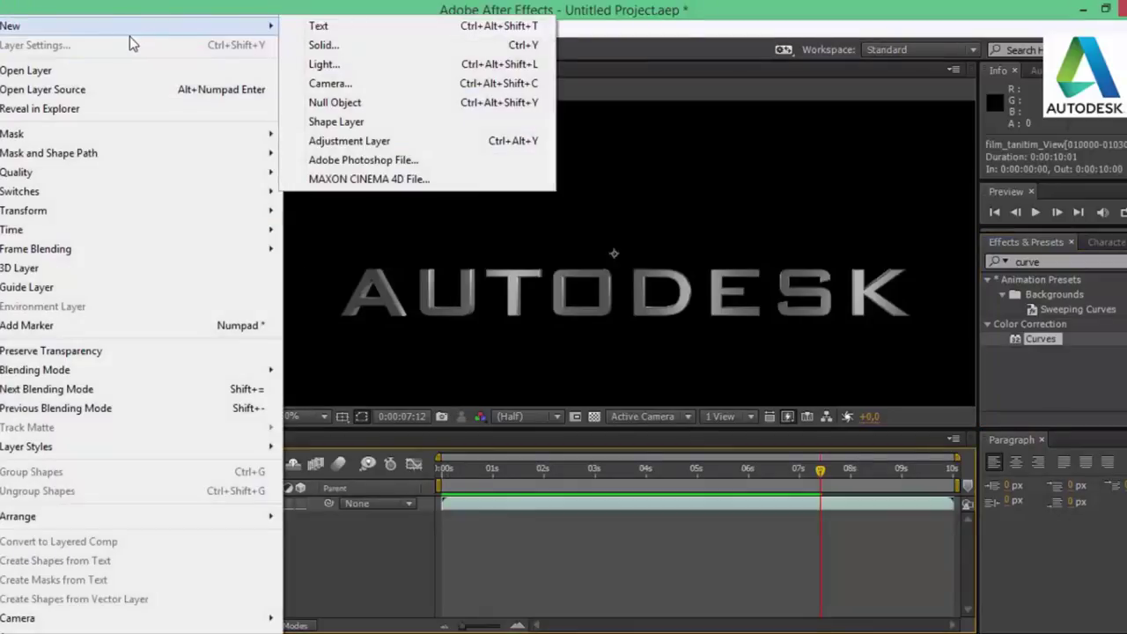
left_click(366, 144)
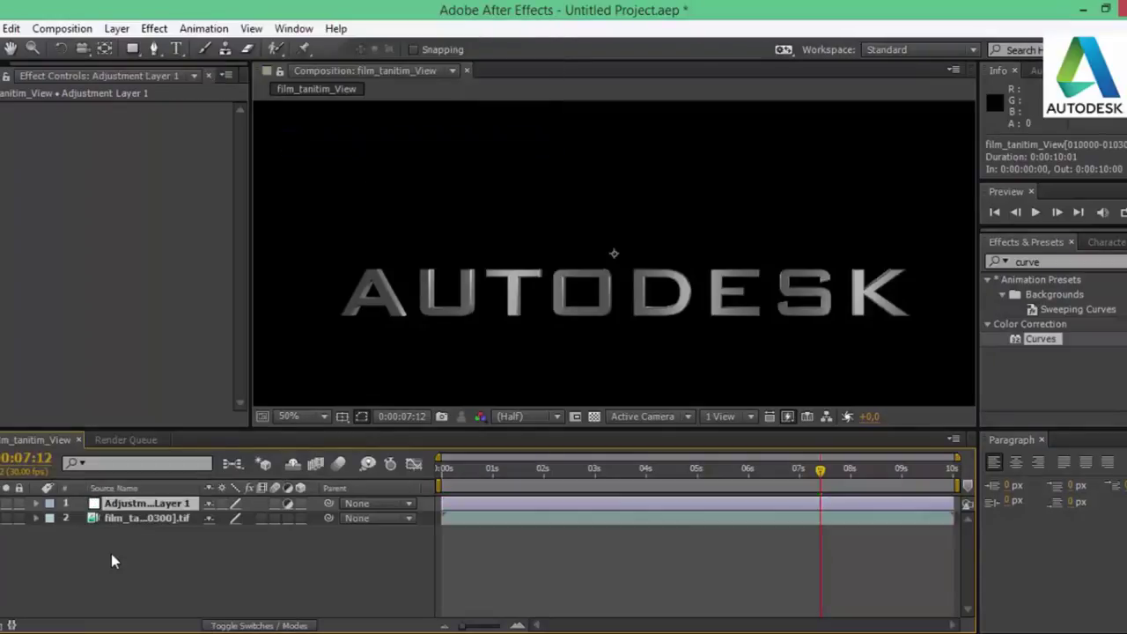
double_click(1042, 339)
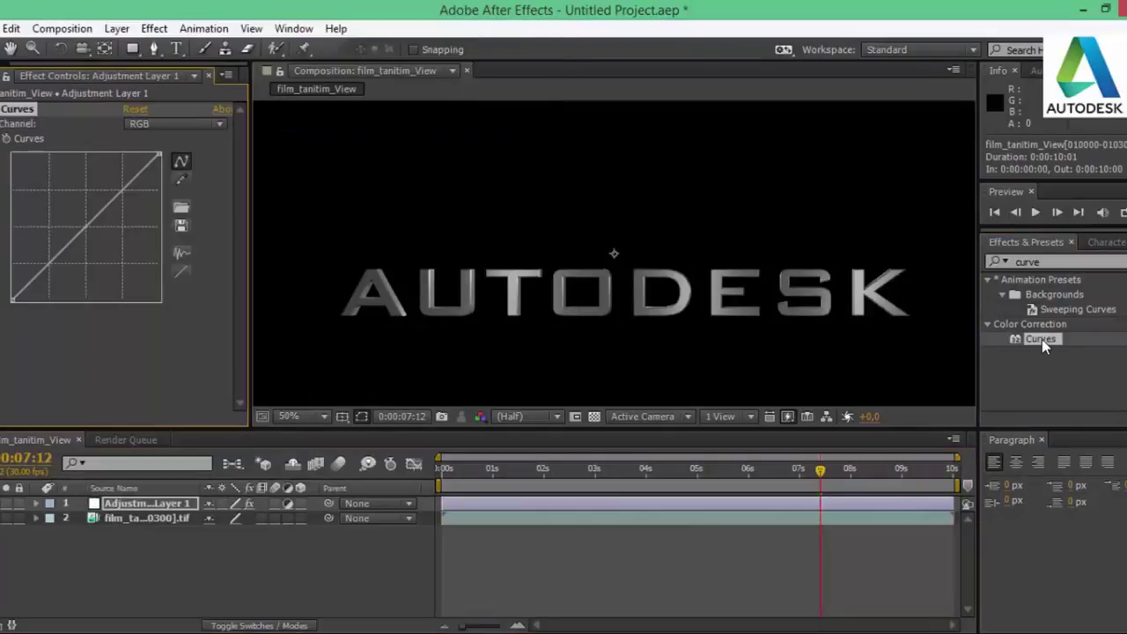
left_click(164, 124)
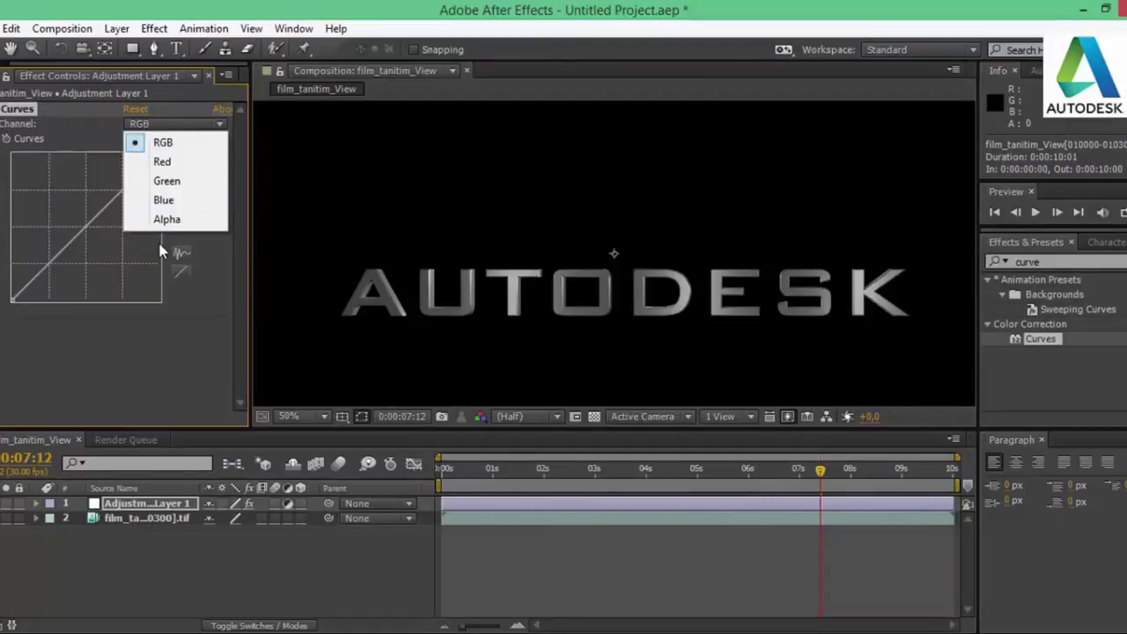
left_click(151, 390)
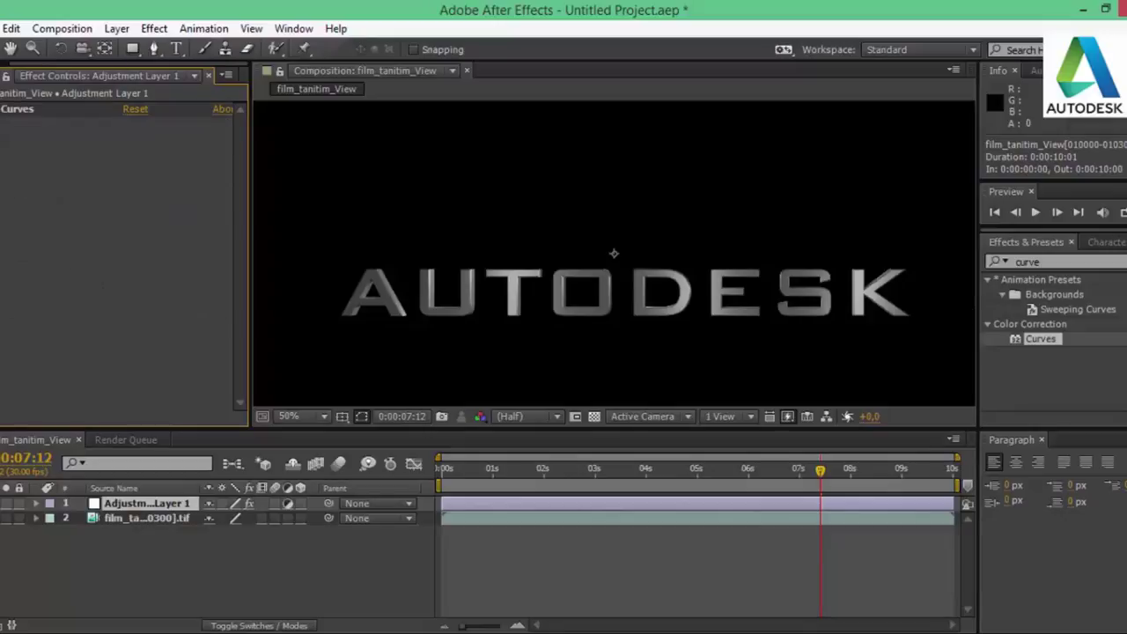
left_click(19, 108)
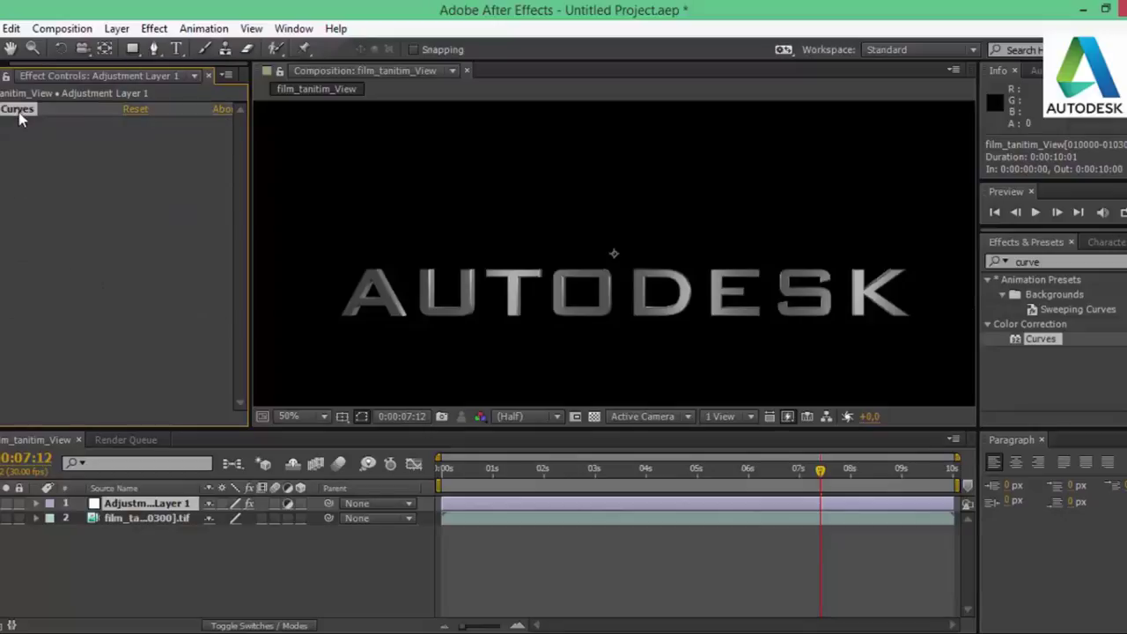
key("Delete")
left_click(124, 172)
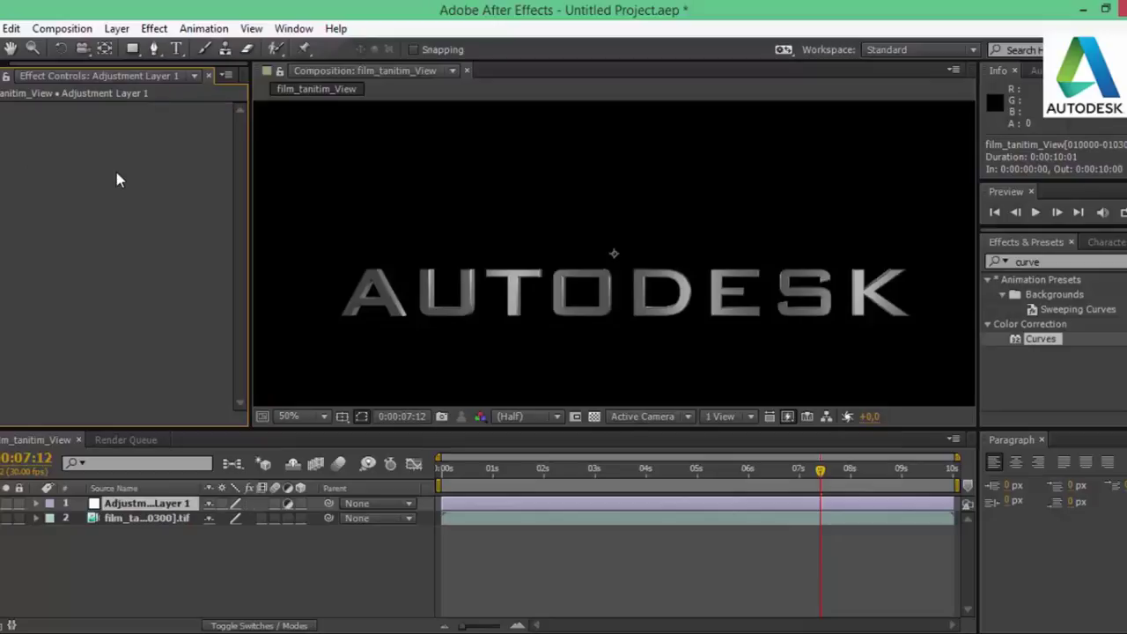
- Search 'ramp', apply Gradient Ramp to Adjustment Layer 1 and move it below the footage
left_click(1067, 262)
type("ramp")
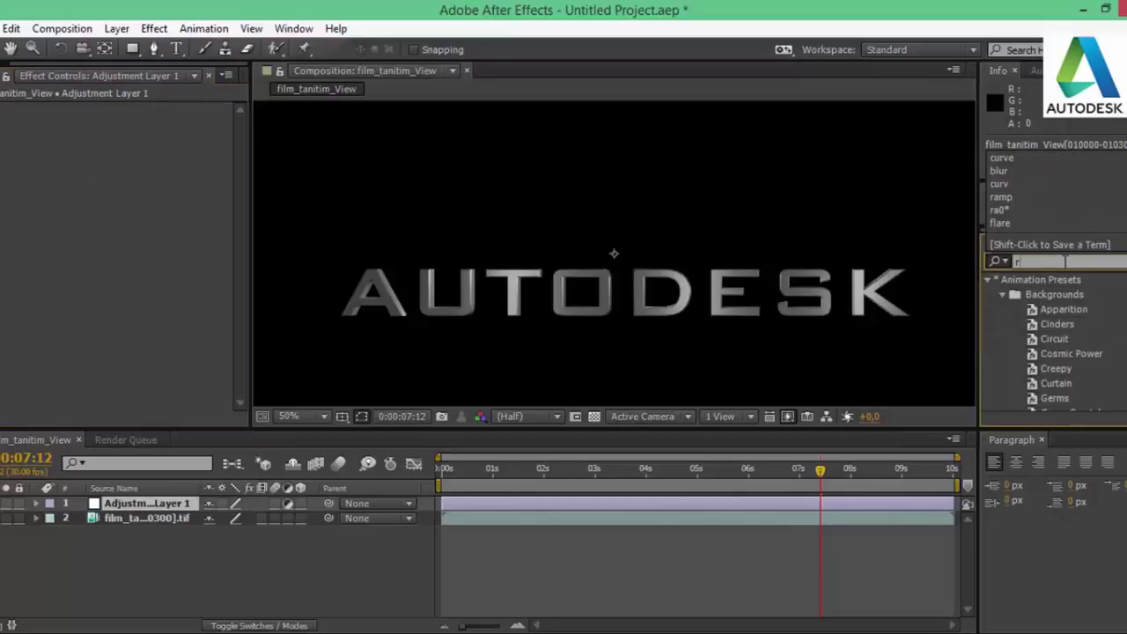
double_click(1057, 295)
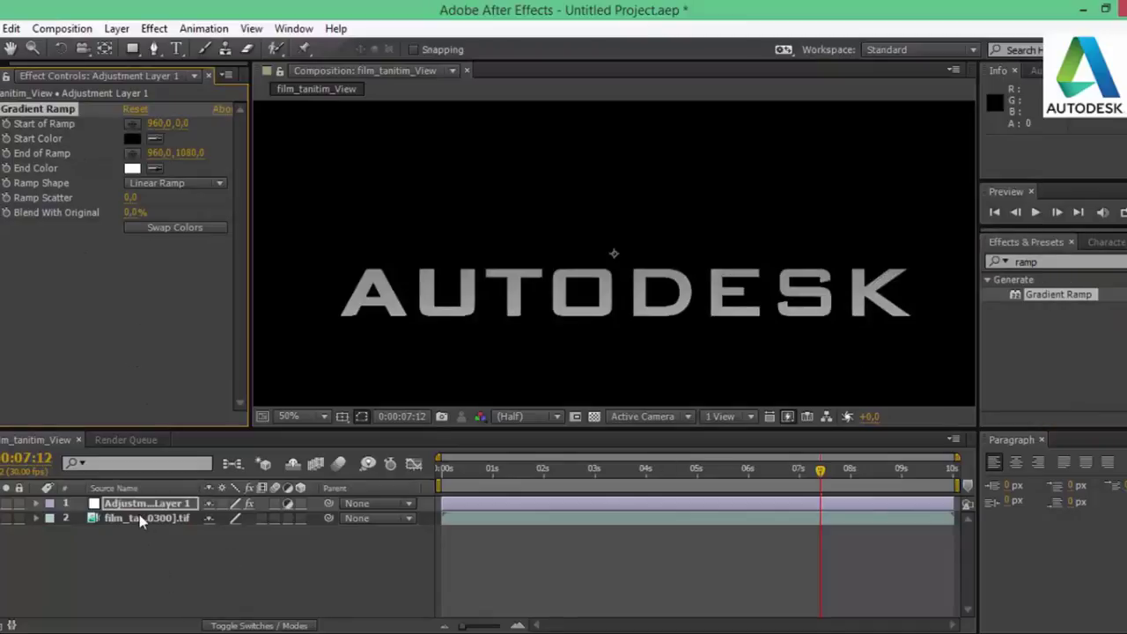
key("ctrl+bracketleft")
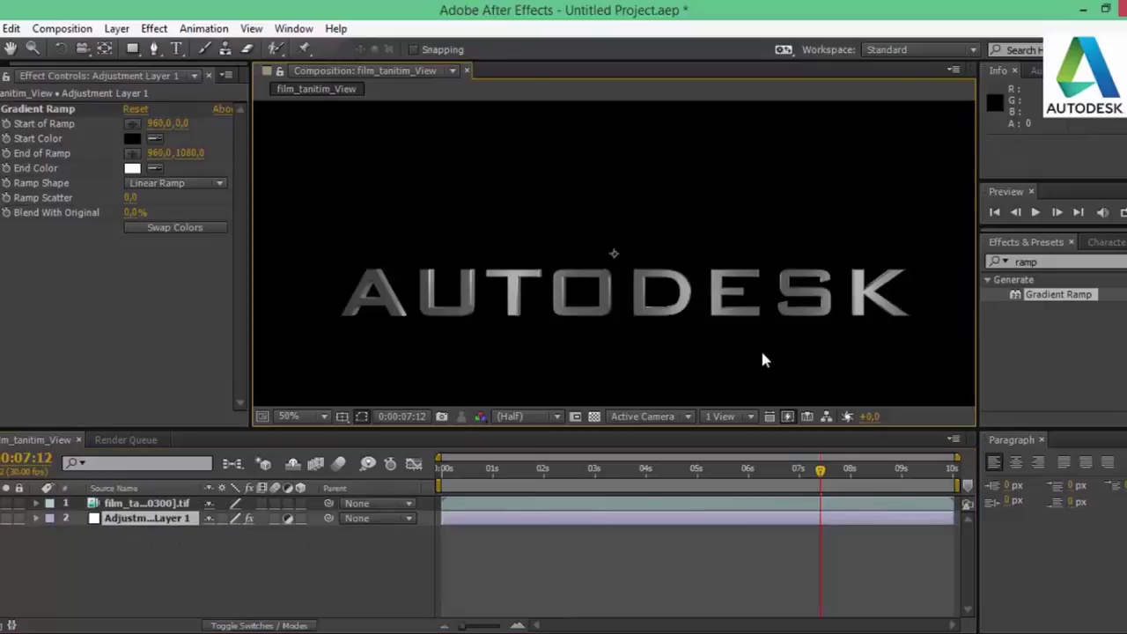
key("comma")
left_click(891, 304)
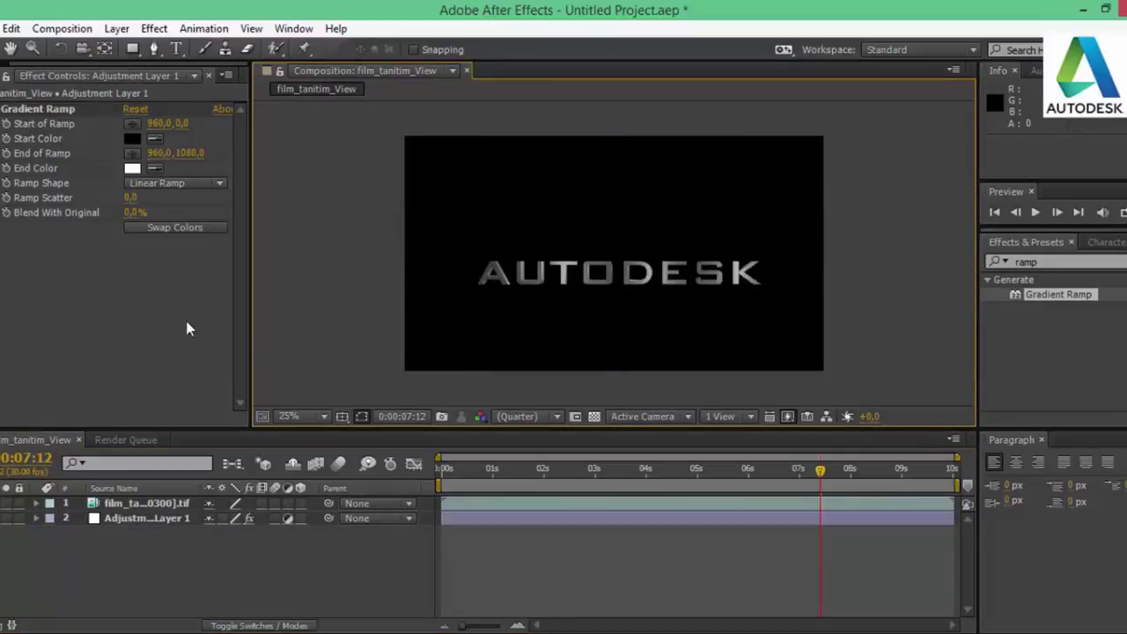
- Delete Adjustment Layer 1, leaving the AUTODESK TIFF sequence as the only layer
left_click(130, 518)
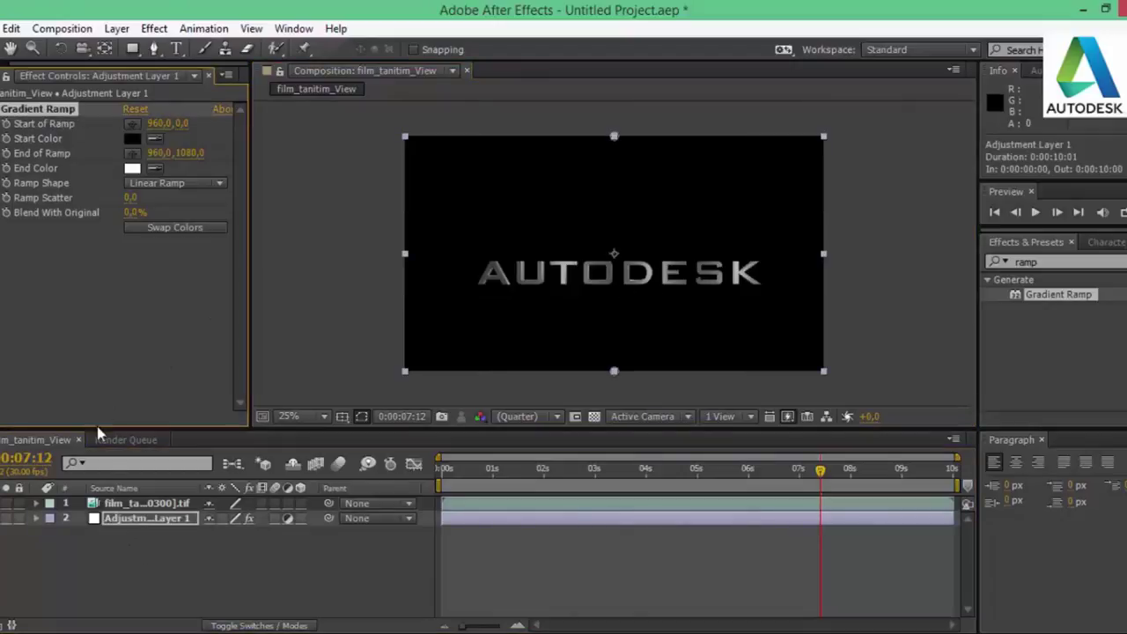
left_click(141, 502)
left_click(142, 517)
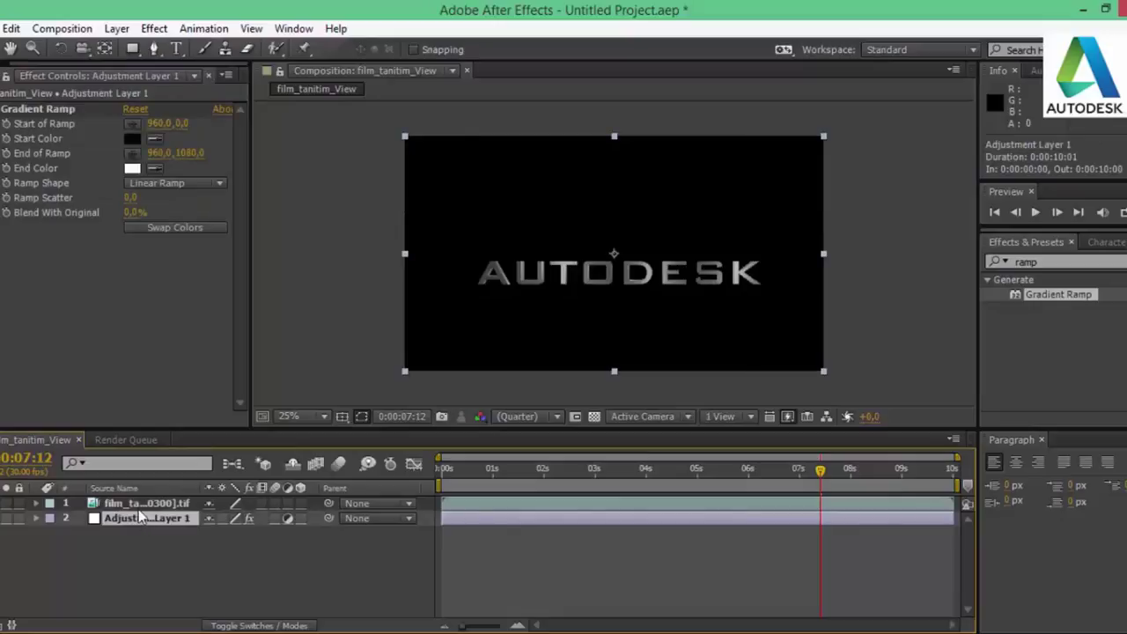
key("Delete")
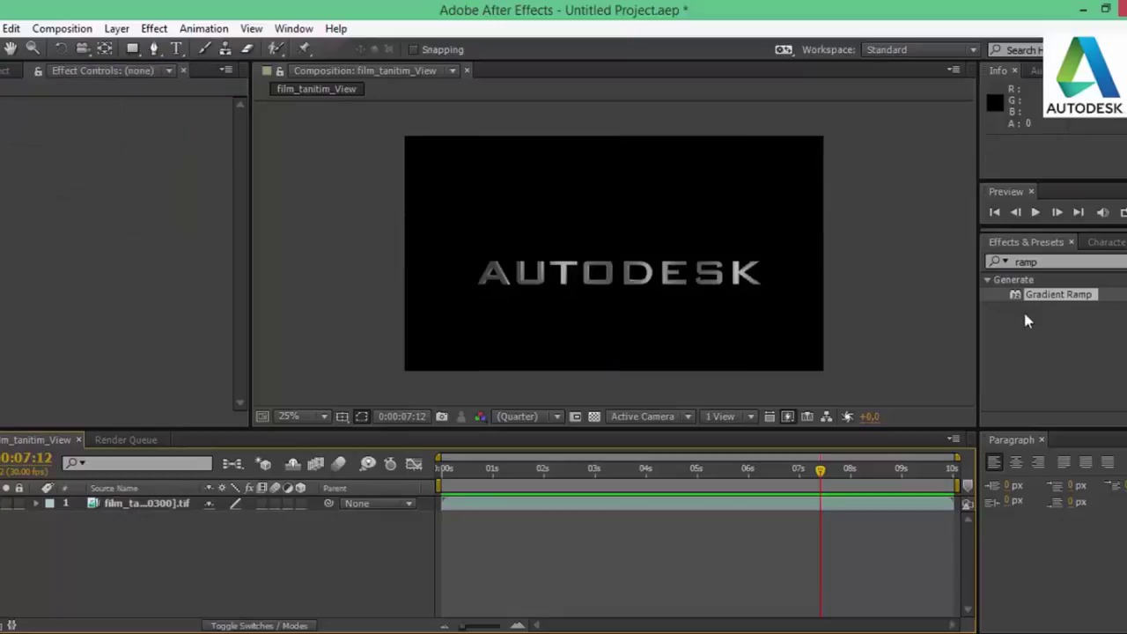
- Drag Gradient Ramp onto the footage layer, try Radial Ramp, then revert to Linear
left_click(1050, 299)
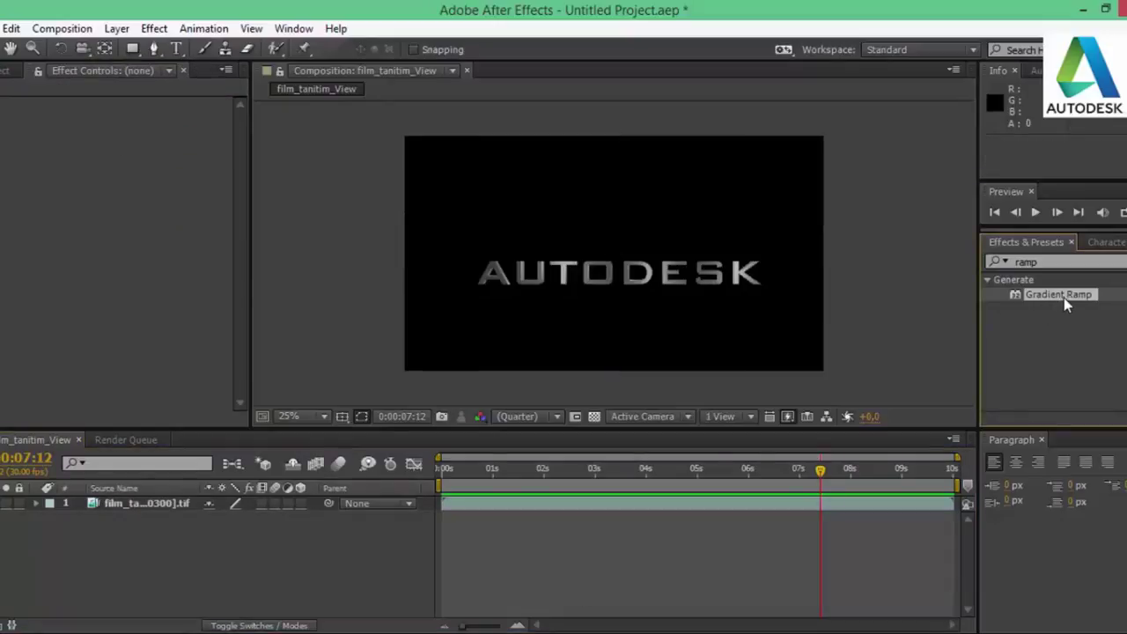
left_click_drag(1062, 300, 470, 303)
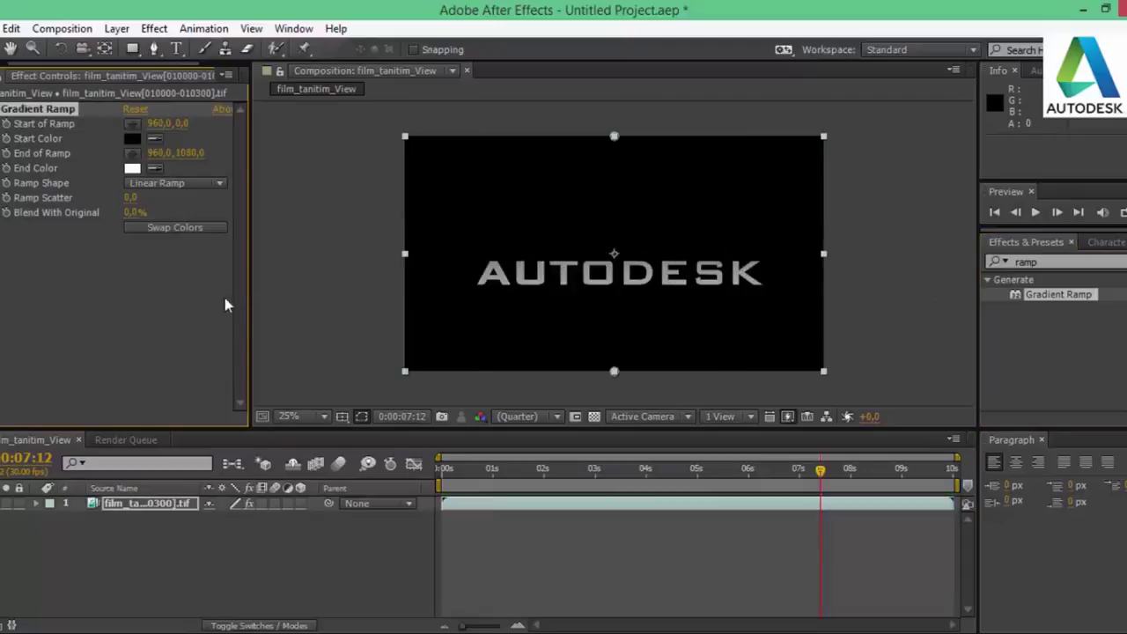
left_click(133, 125)
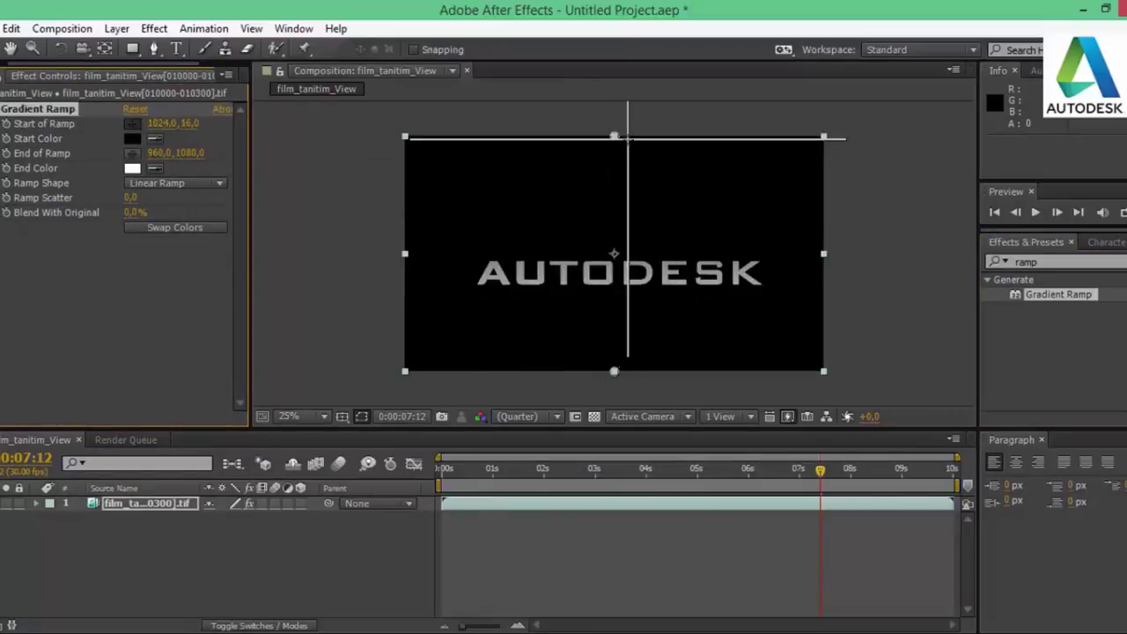
left_click(195, 183)
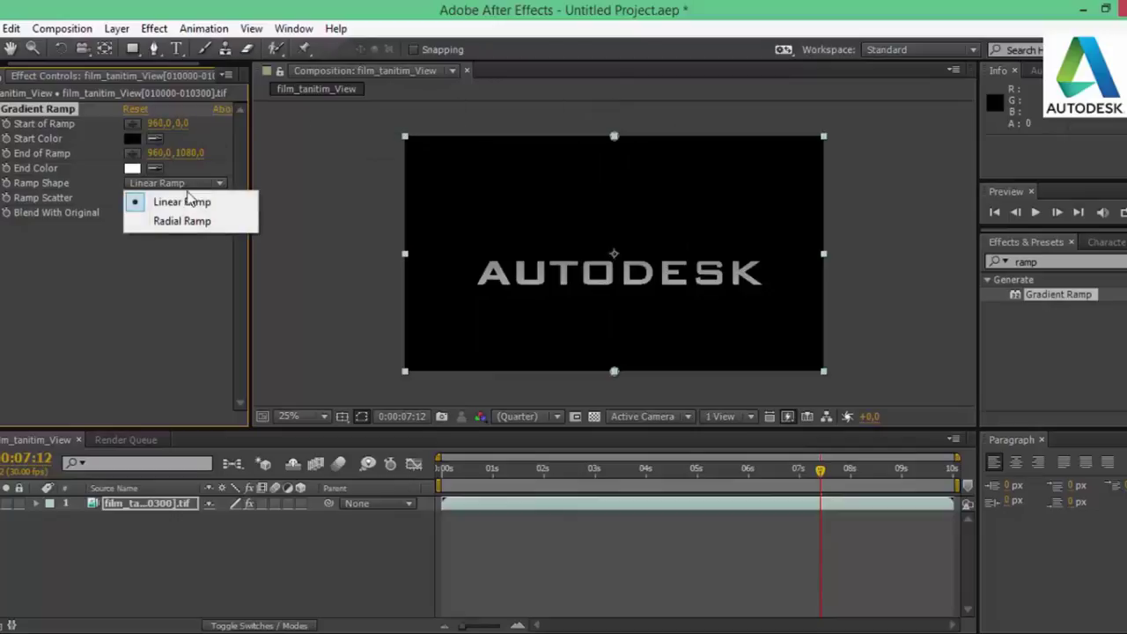
left_click(193, 223)
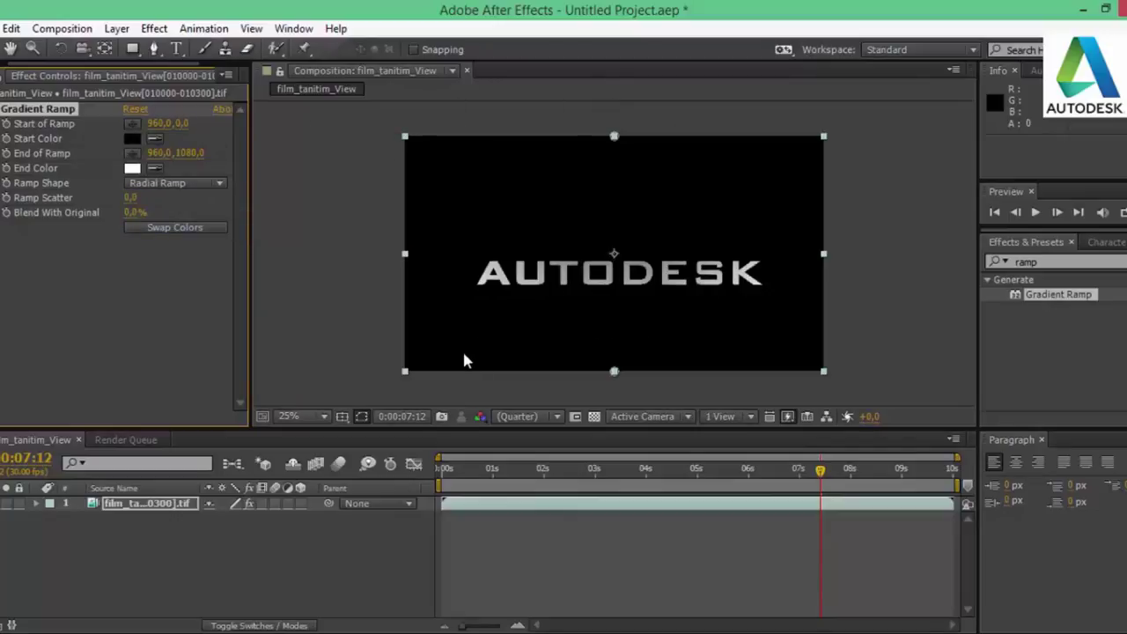
key("ctrl+z")
- Create Black Solid 1 and place it beneath the AUTODESK TIFF sequence layer
left_click(160, 540)
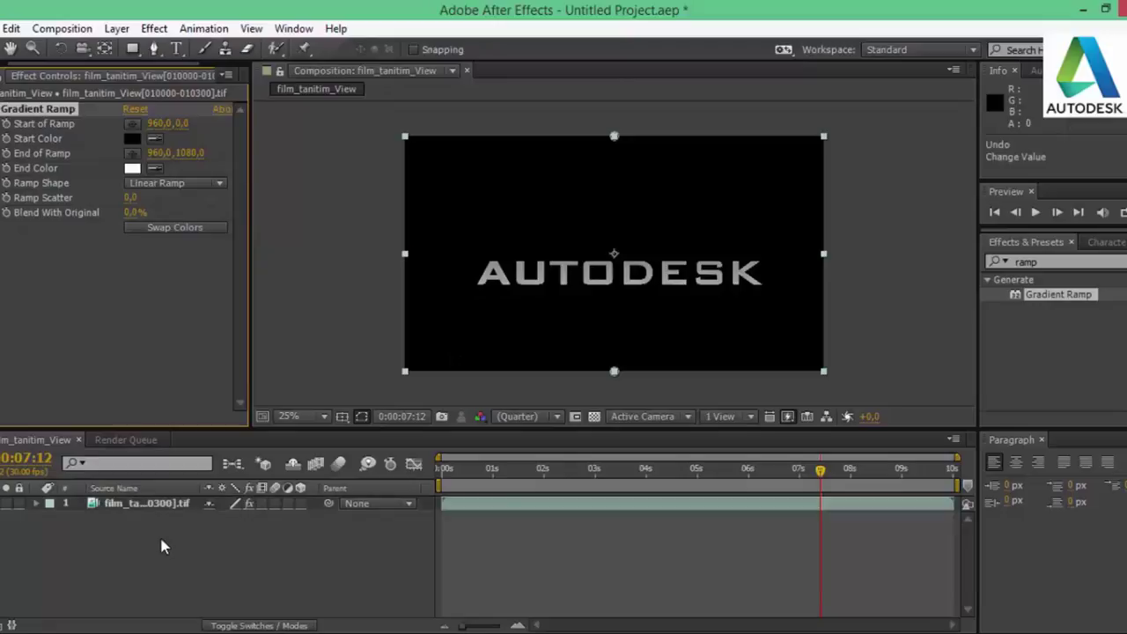
right_click(160, 540)
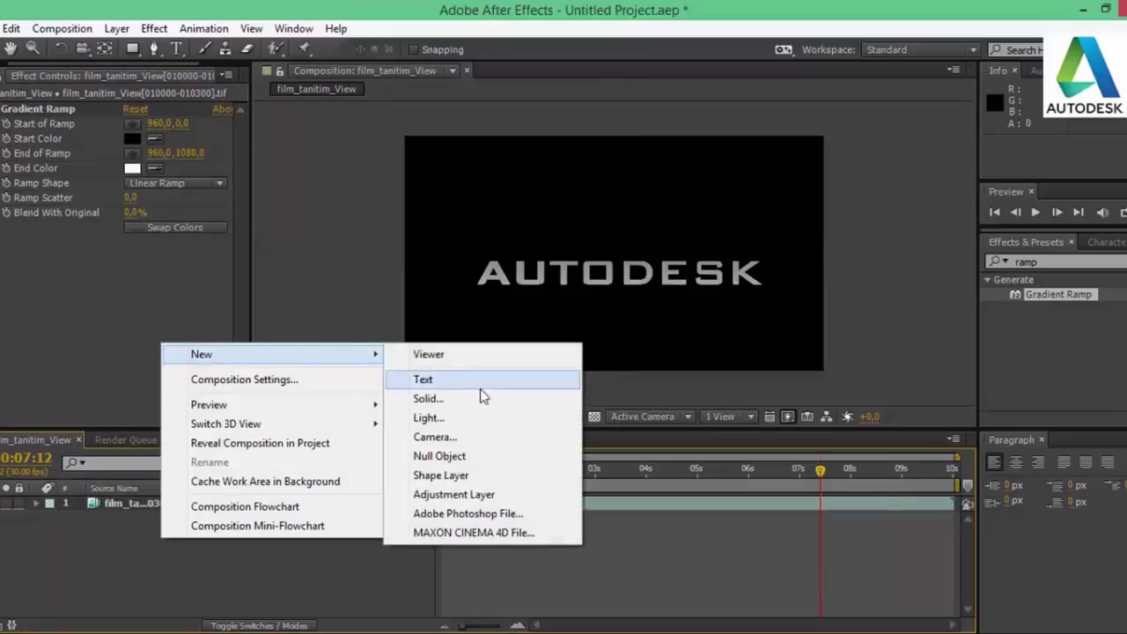
left_click(481, 399)
left_click(619, 478)
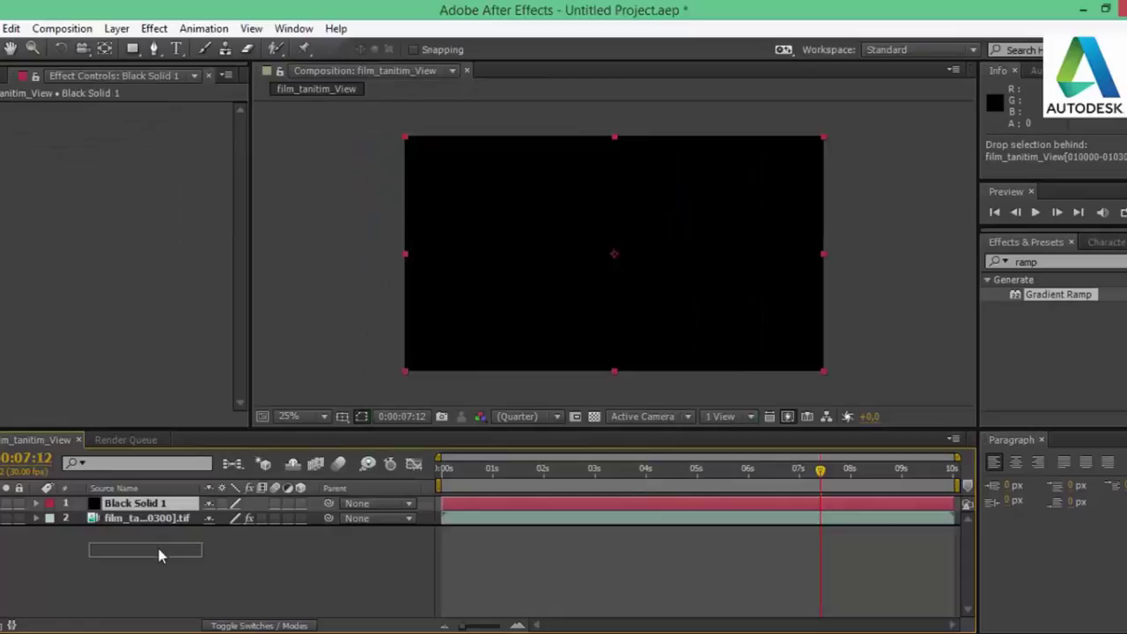
left_click_drag(161, 513, 157, 546)
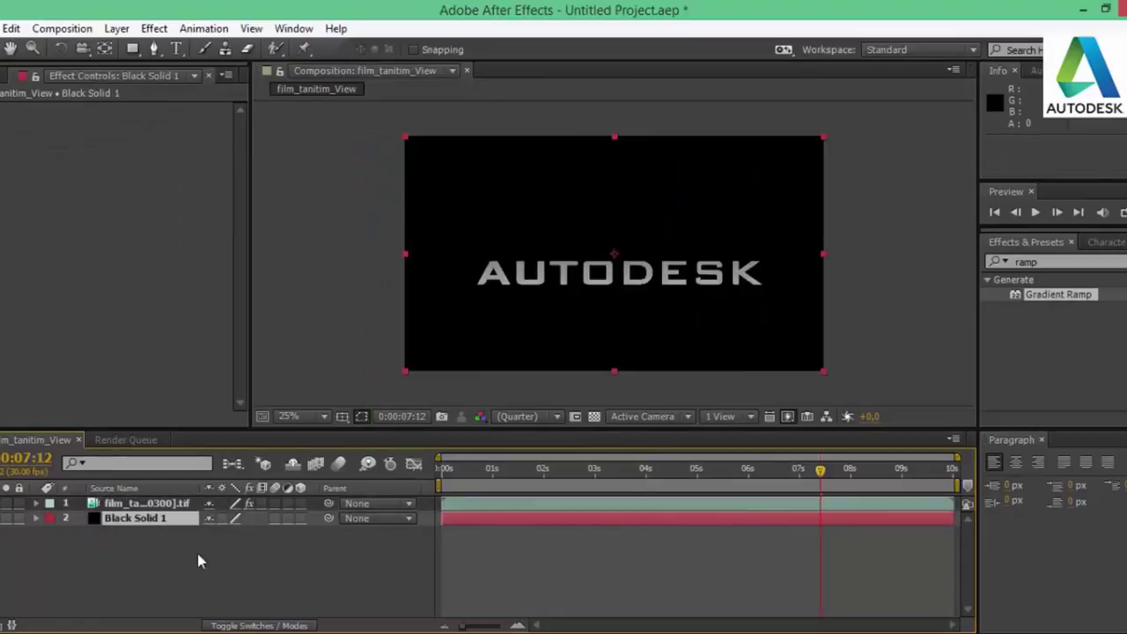
- Apply a Radial Gradient Ramp to Black Solid 1 with its start point at the frame bottom
double_click(1053, 294)
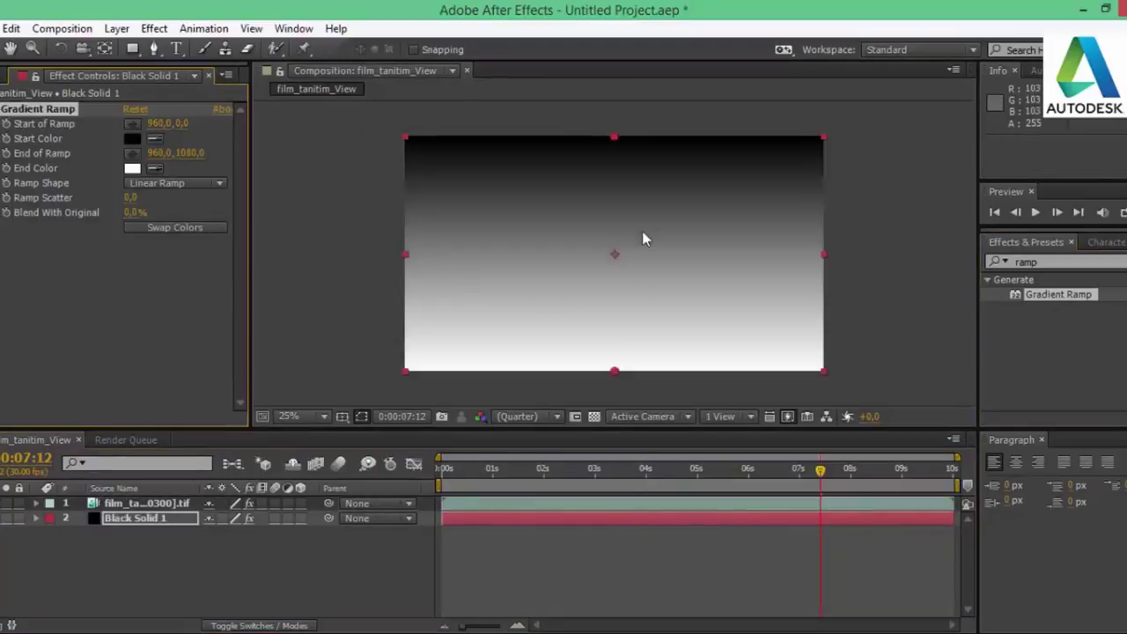
left_click(613, 251)
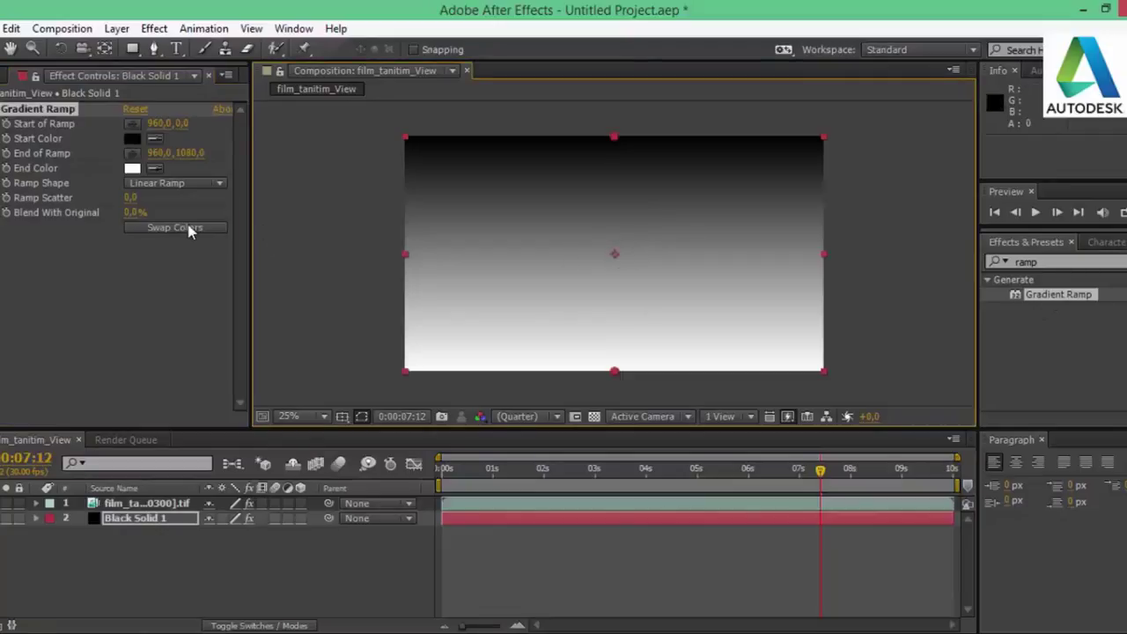
left_click(176, 183)
left_click(181, 221)
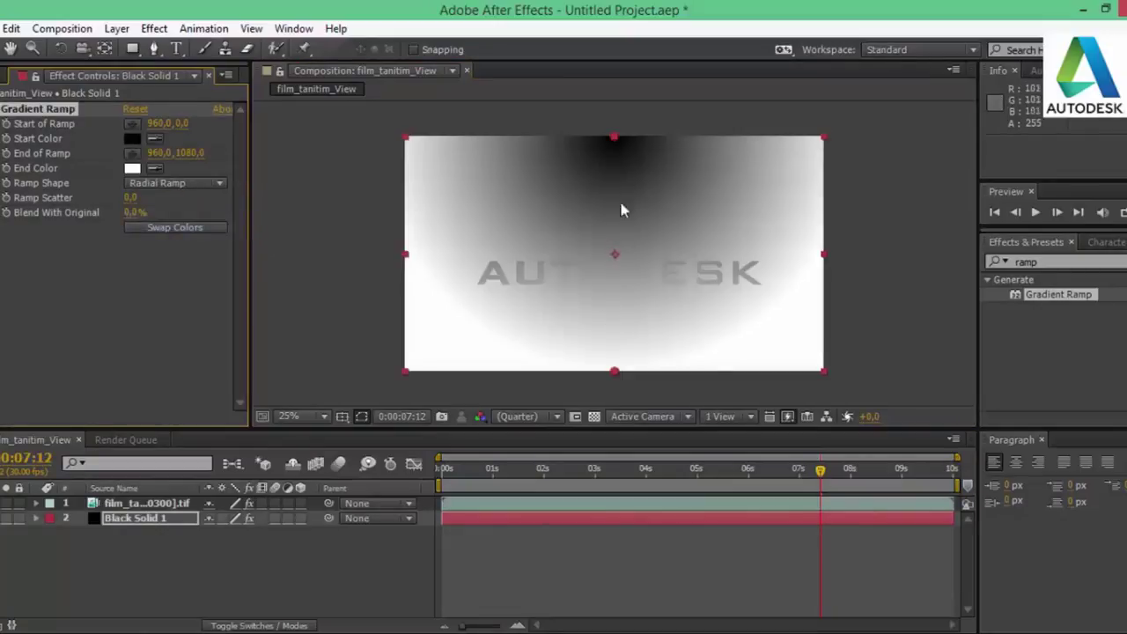
left_click_drag(619, 139, 617, 368)
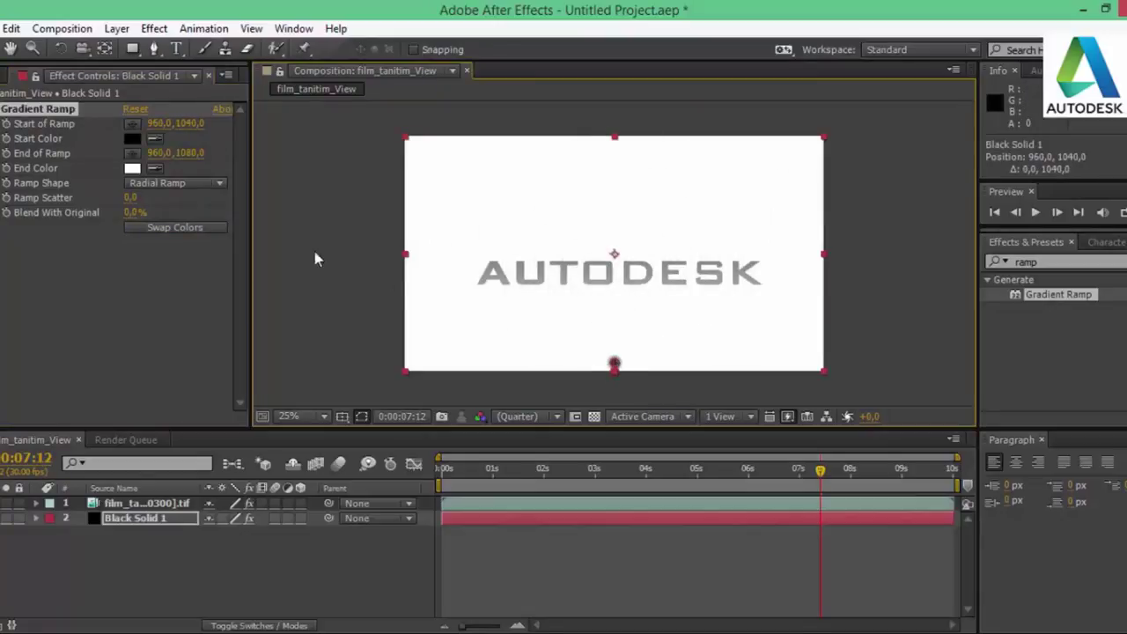
- Darken the ramp's end colour and move the ramp points to 961,1042 and 1920,1207
left_click(132, 168)
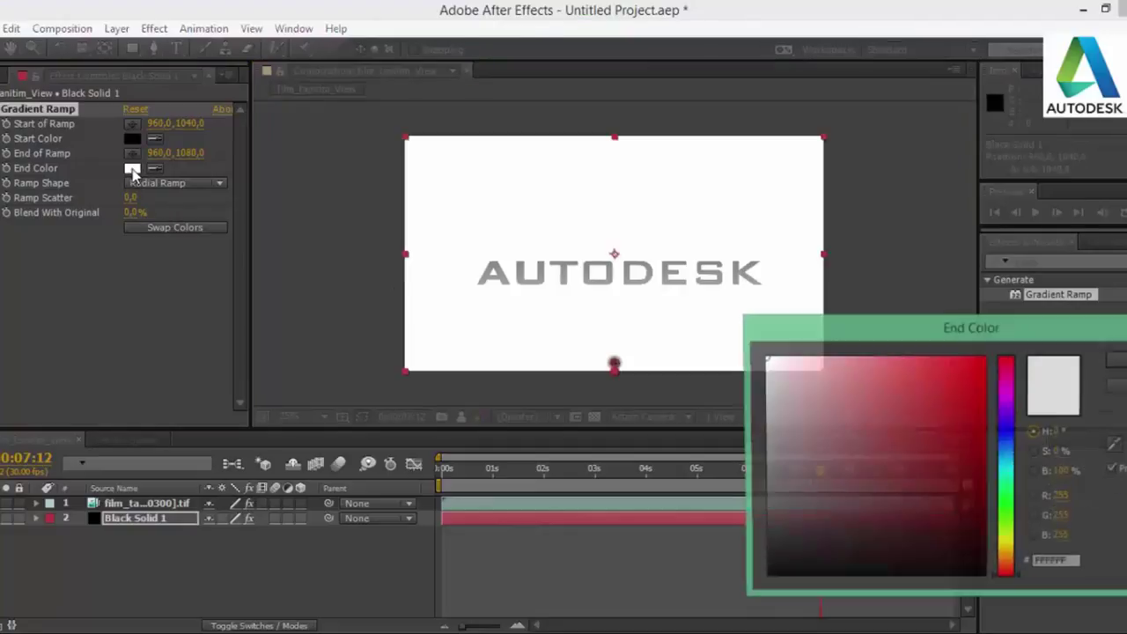
left_click_drag(776, 540, 755, 564)
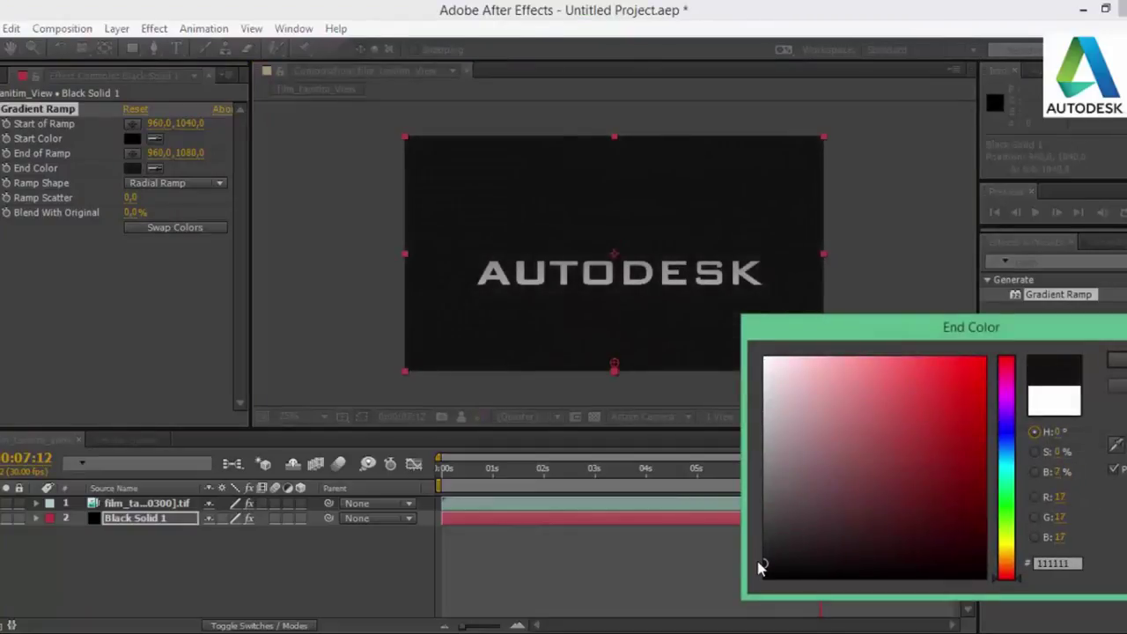
left_click_drag(766, 566, 765, 558)
left_click(1121, 365)
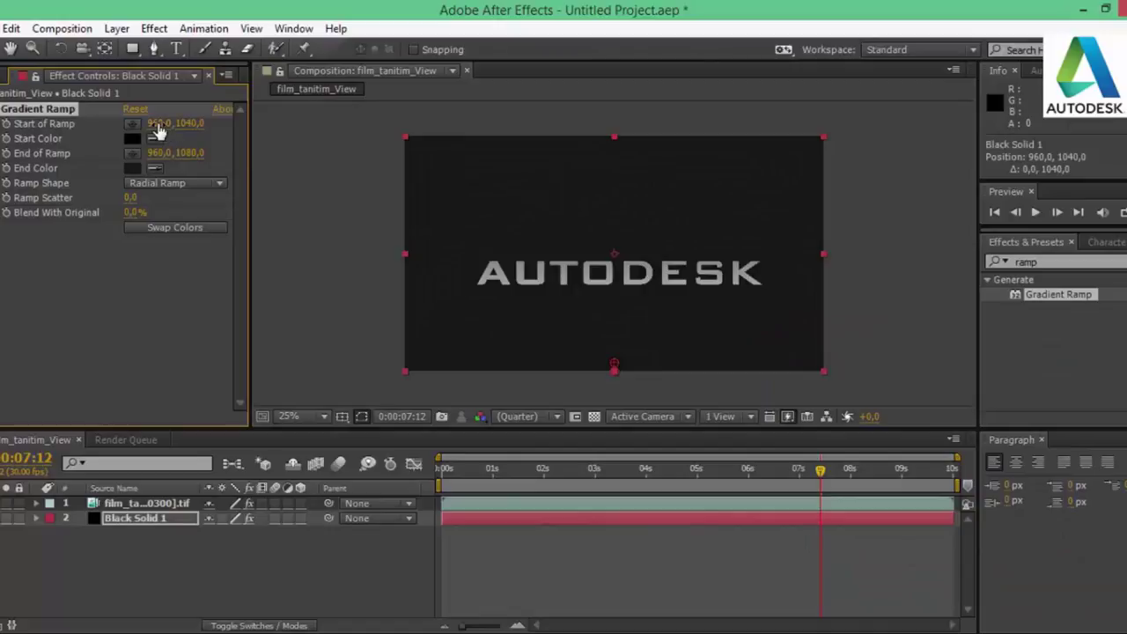
mouse_move(159, 123)
left_mouse_down()
mouse_move(218, 122)
mouse_move(192, 124)
left_mouse_up()
left_click_drag(160, 153, 228, 153)
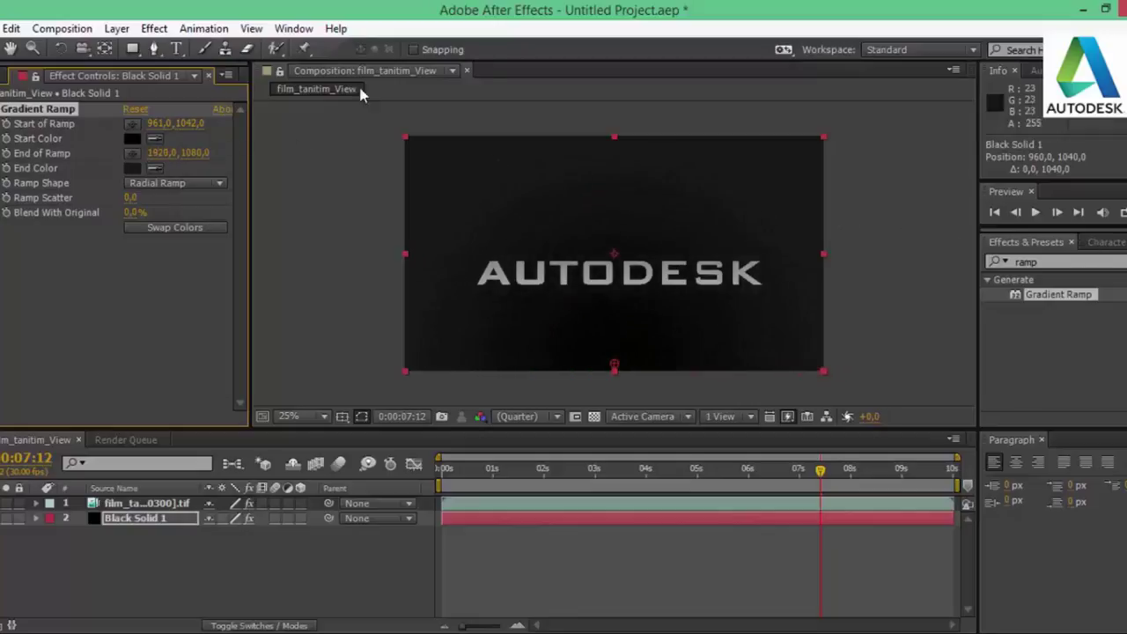
left_click_drag(176, 152, 192, 151)
- Refine the ramp's end colour to dark grey #181818
left_click(132, 167)
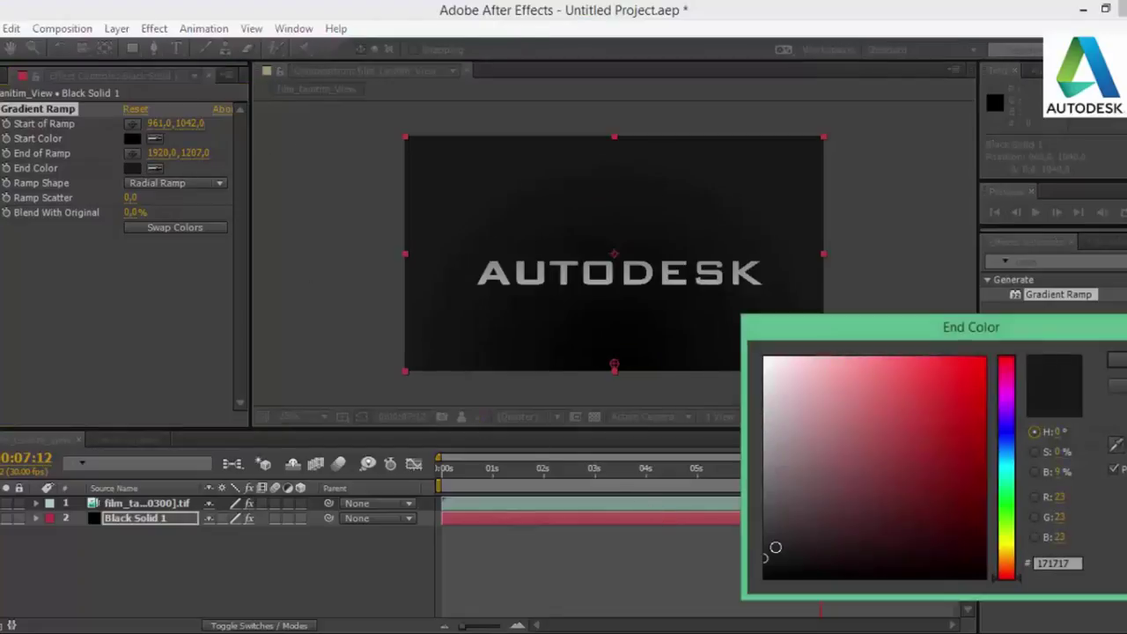
left_click(765, 535)
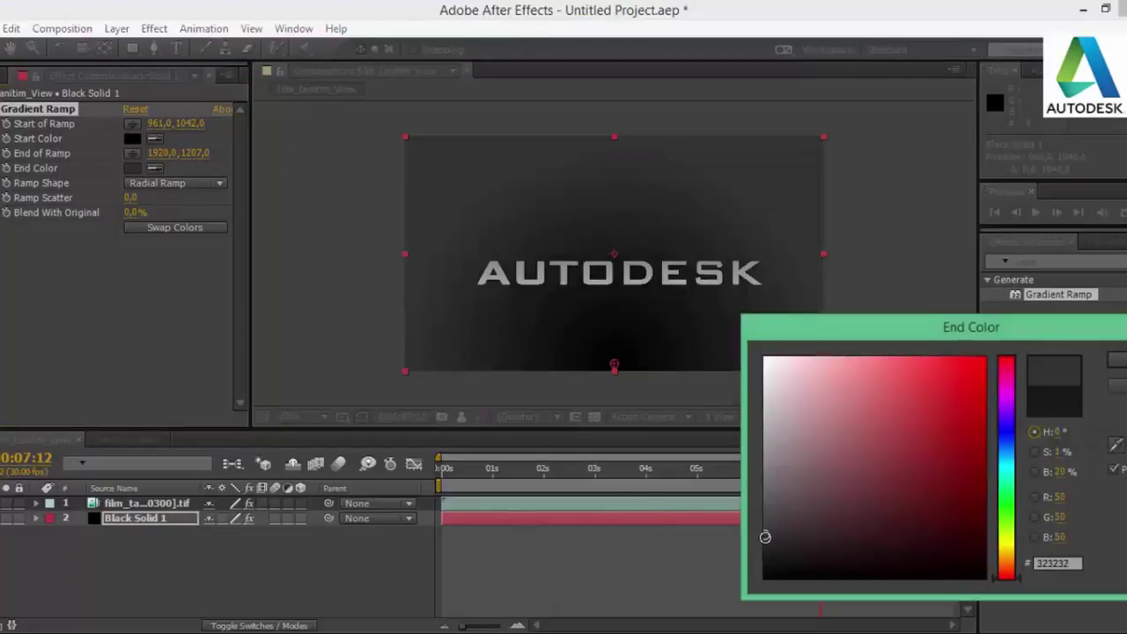
left_click_drag(766, 537, 761, 558)
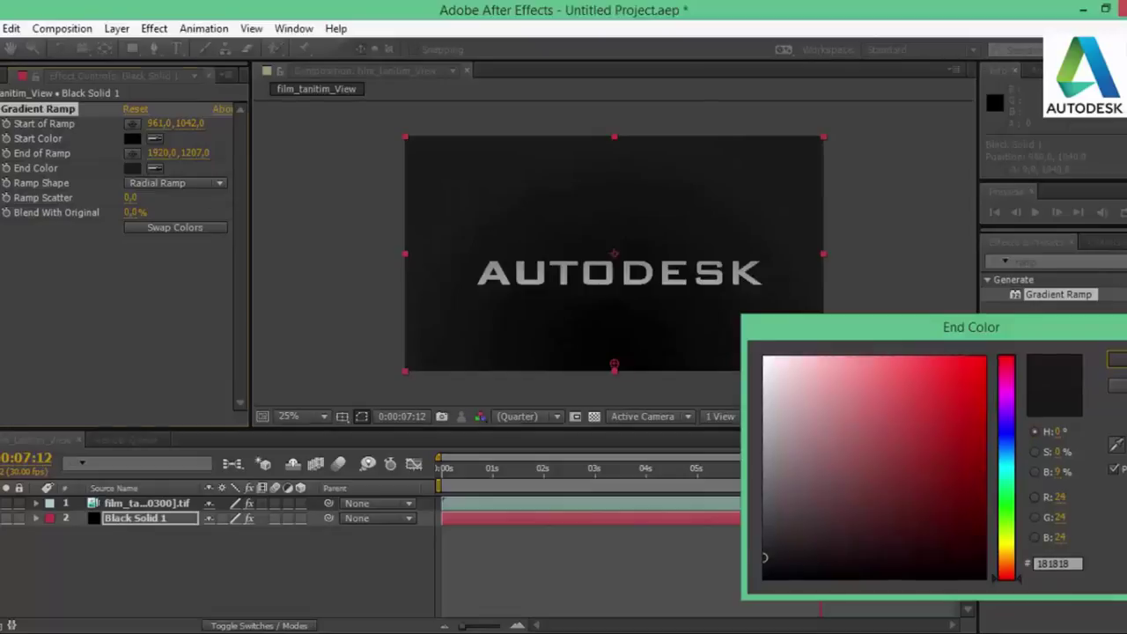
left_click(1117, 361)
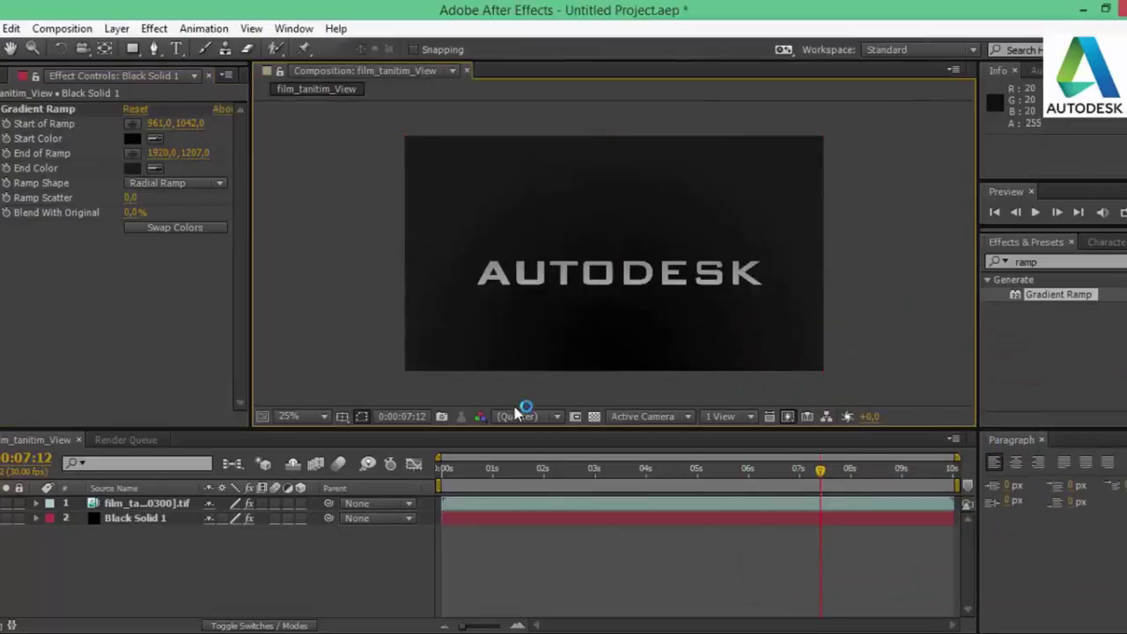
left_click(141, 503)
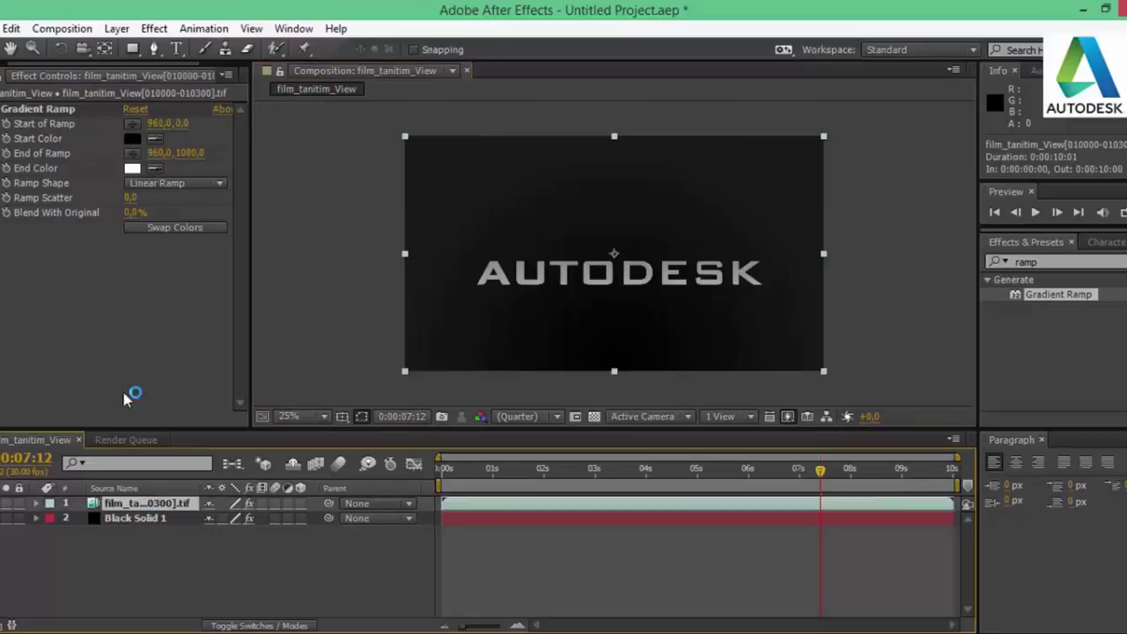
- Remove the Gradient Ramp from the AUTODESK footage layer and select Black Solid 1
left_click(52, 112)
key("Delete")
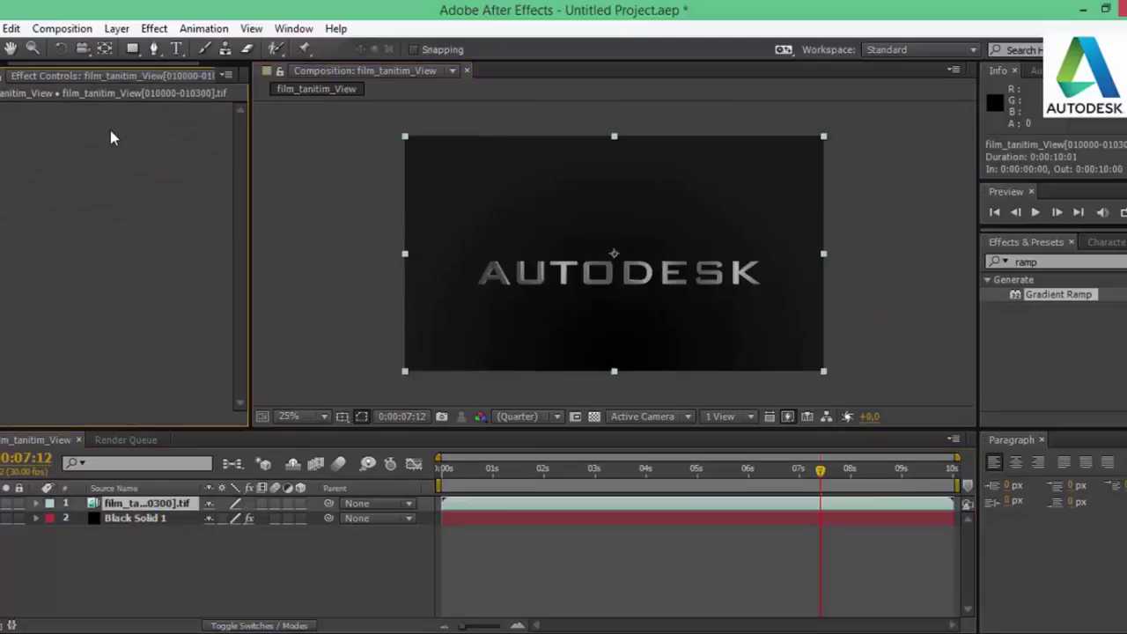
left_click(130, 521)
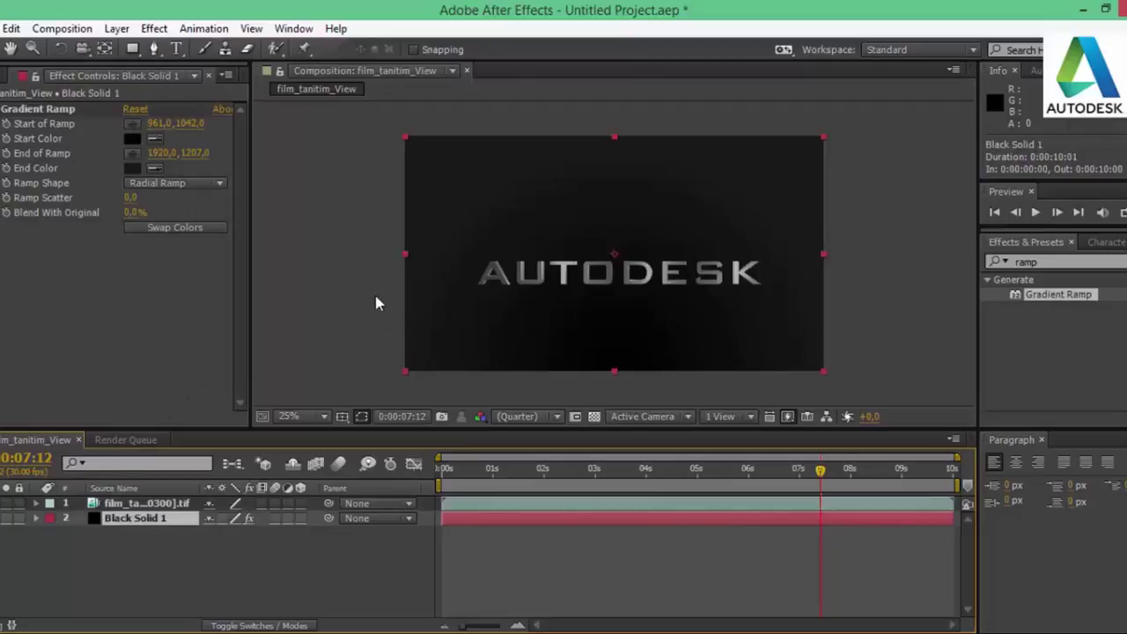
left_click(5, 109)
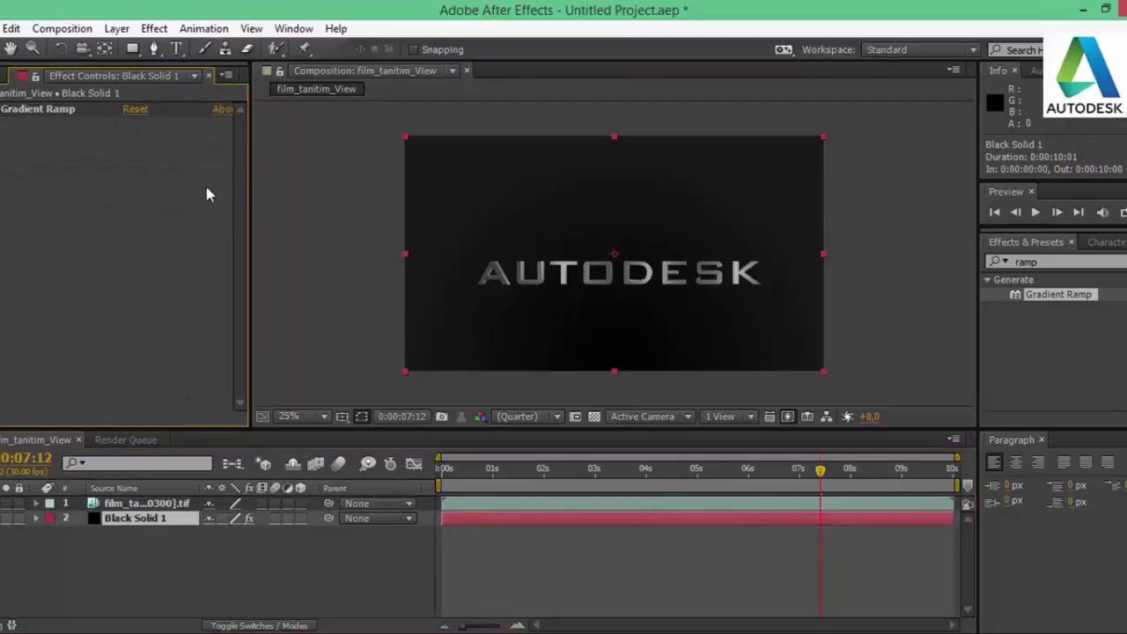
- Apply Curves to Black Solid 1 and bend its Red channel into an S-curve
left_click(1033, 263)
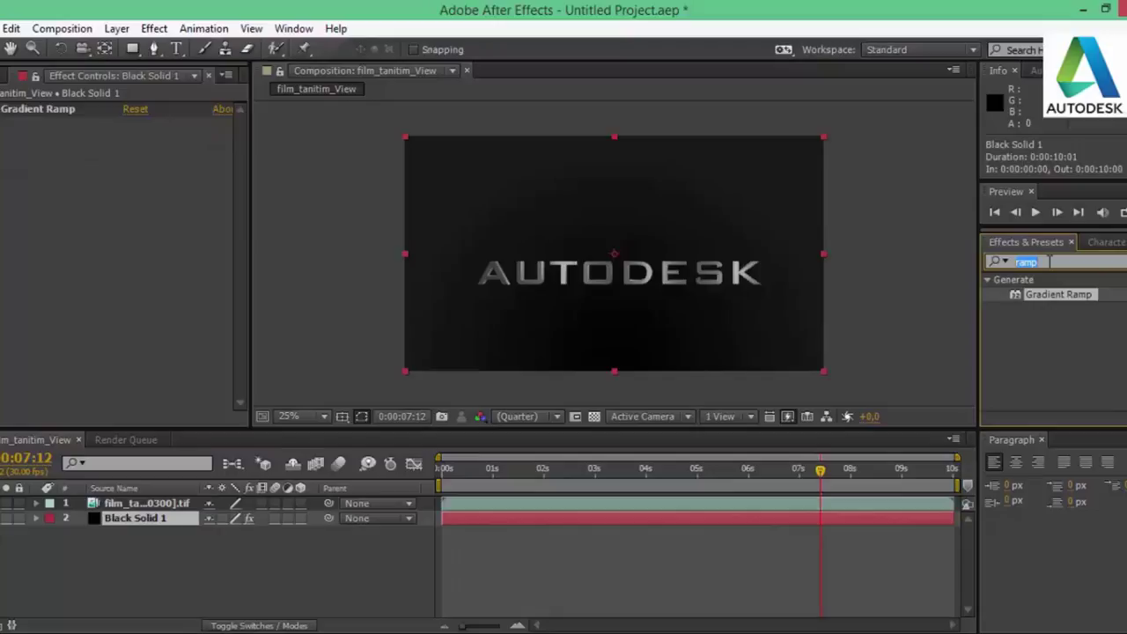
type("curve")
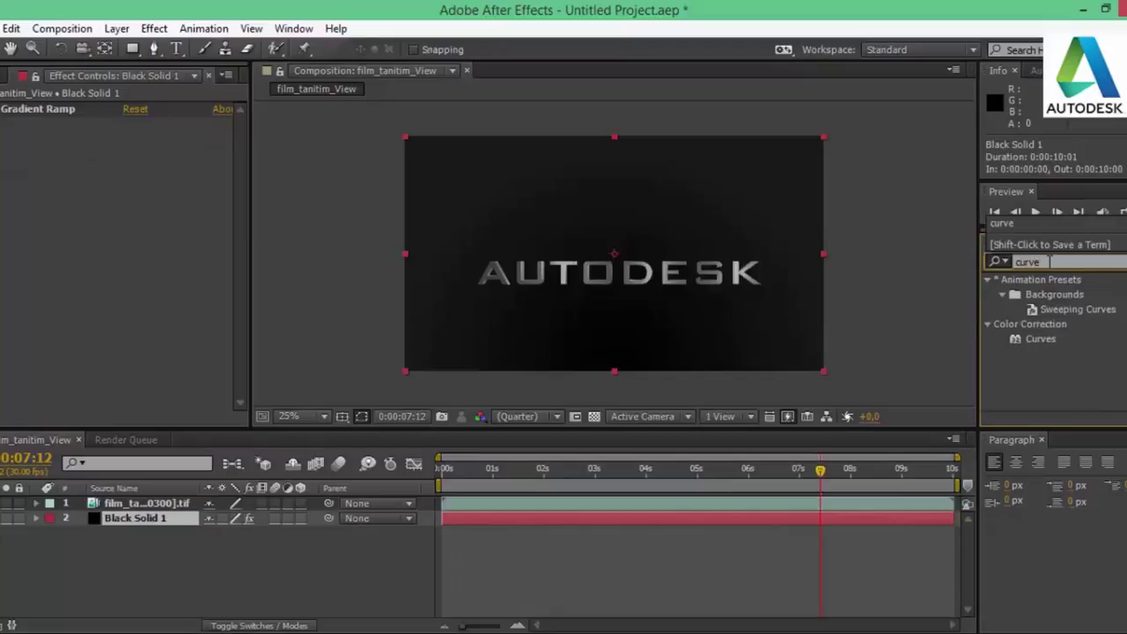
double_click(1041, 339)
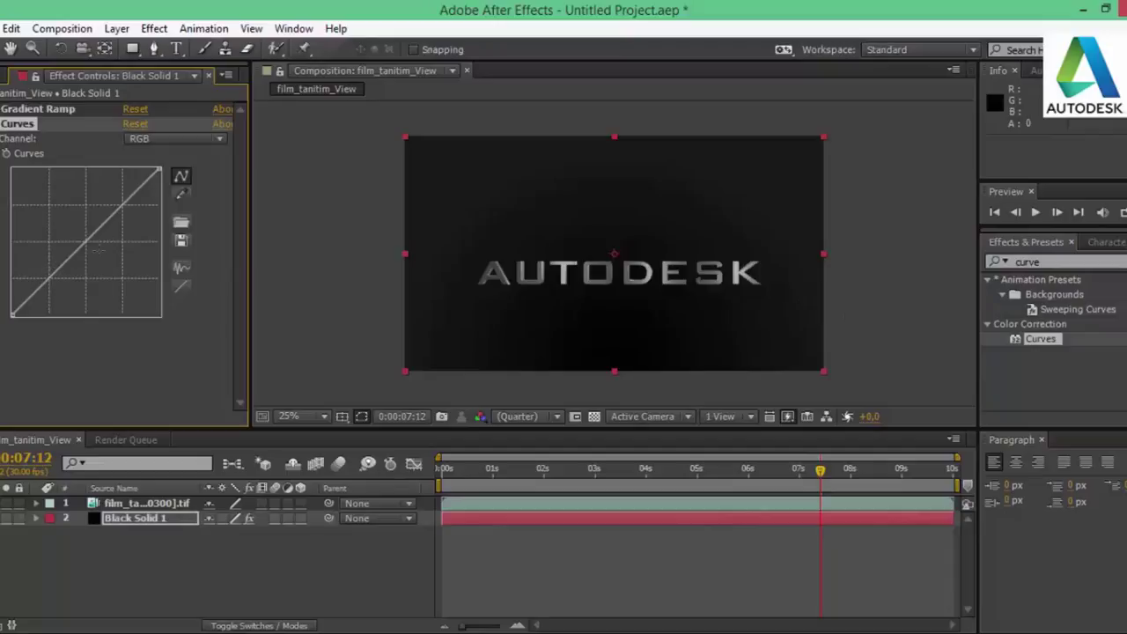
left_click(176, 139)
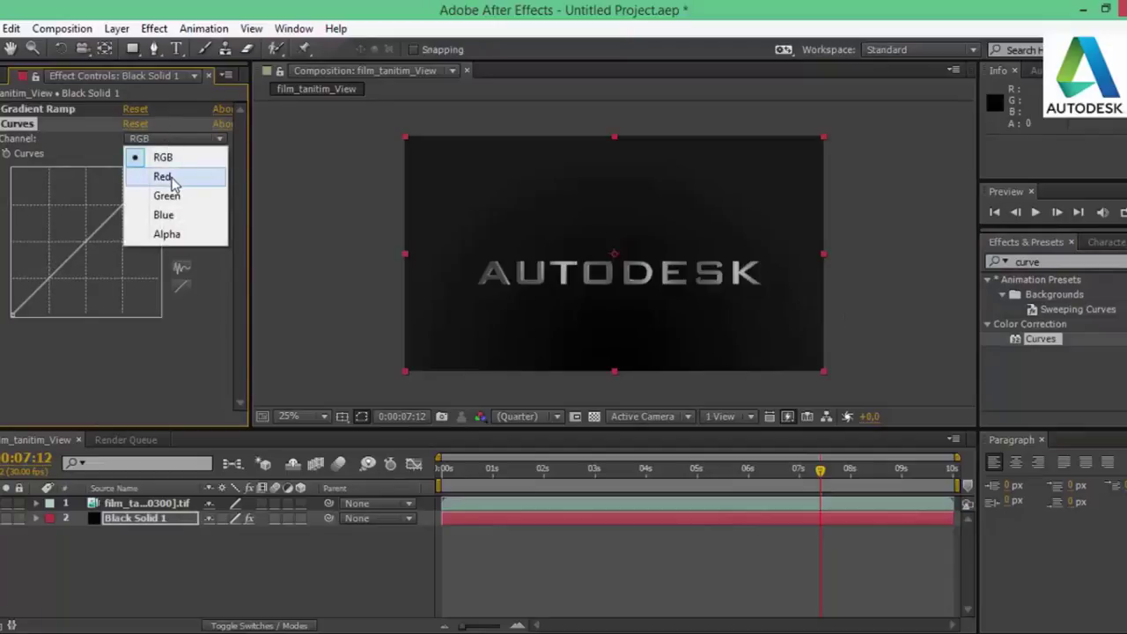
left_click(173, 180)
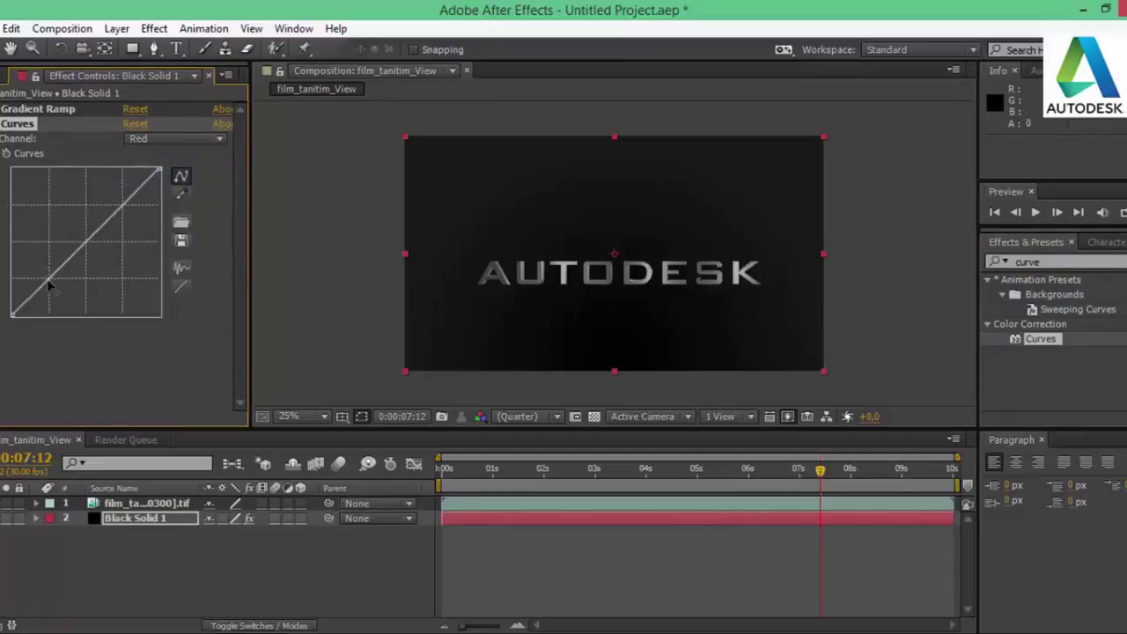
left_click(121, 207)
mouse_move(91, 236)
left_mouse_down()
mouse_move(97, 263)
mouse_move(81, 231)
left_mouse_up()
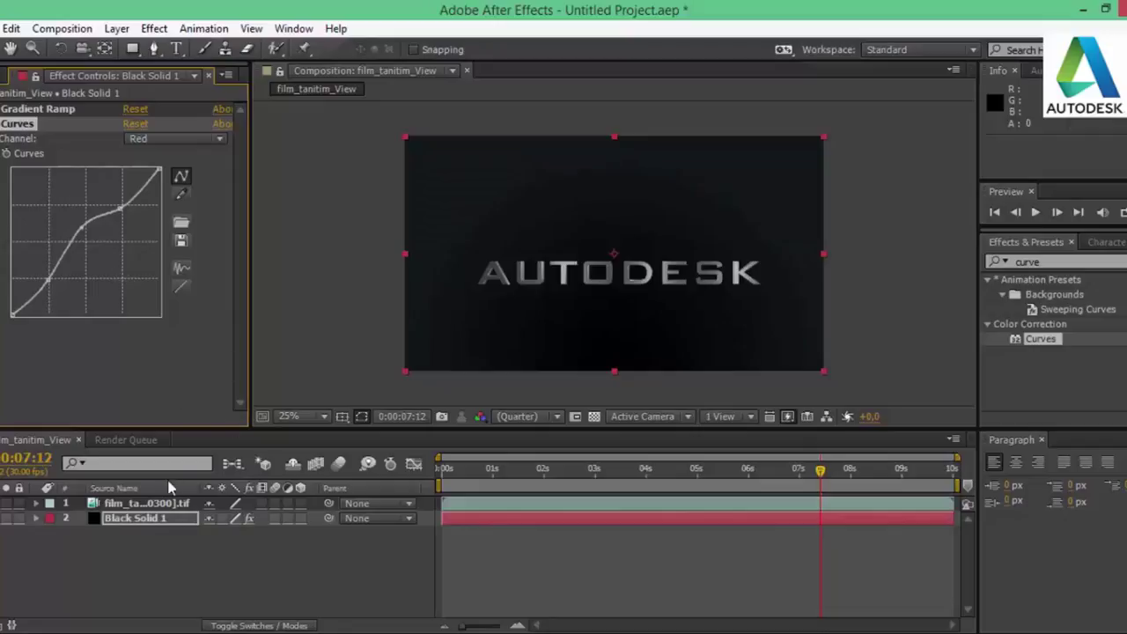
left_click(149, 504)
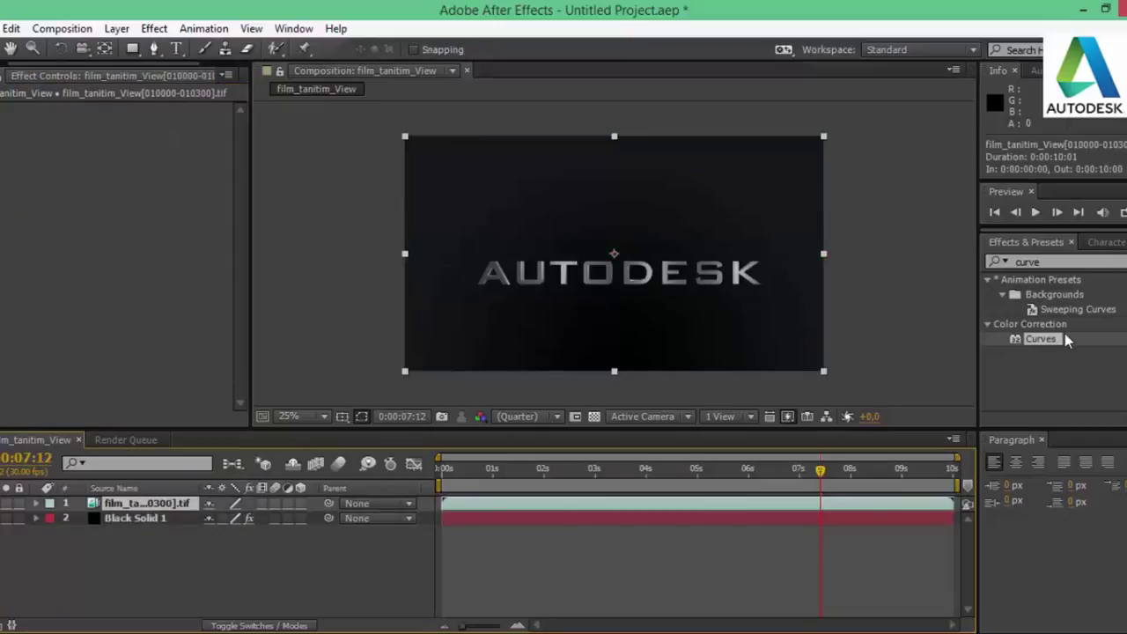
- Give the AUTODESK layer Curves with an S-shaped Red channel, then play the preview
double_click(1055, 340)
left_click(176, 123)
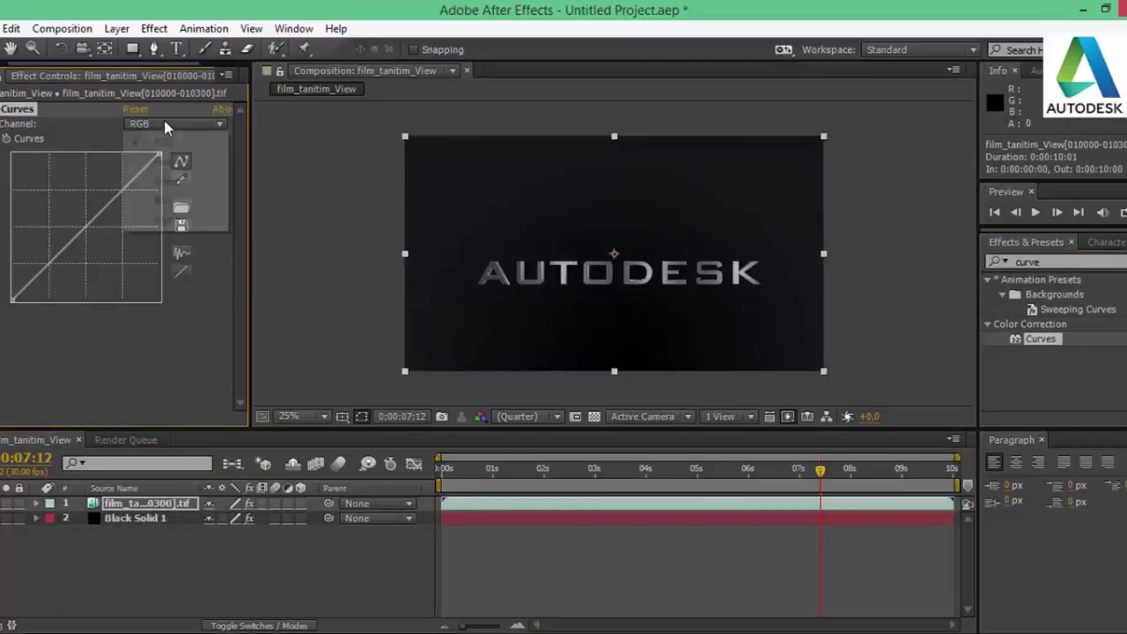
left_click(163, 161)
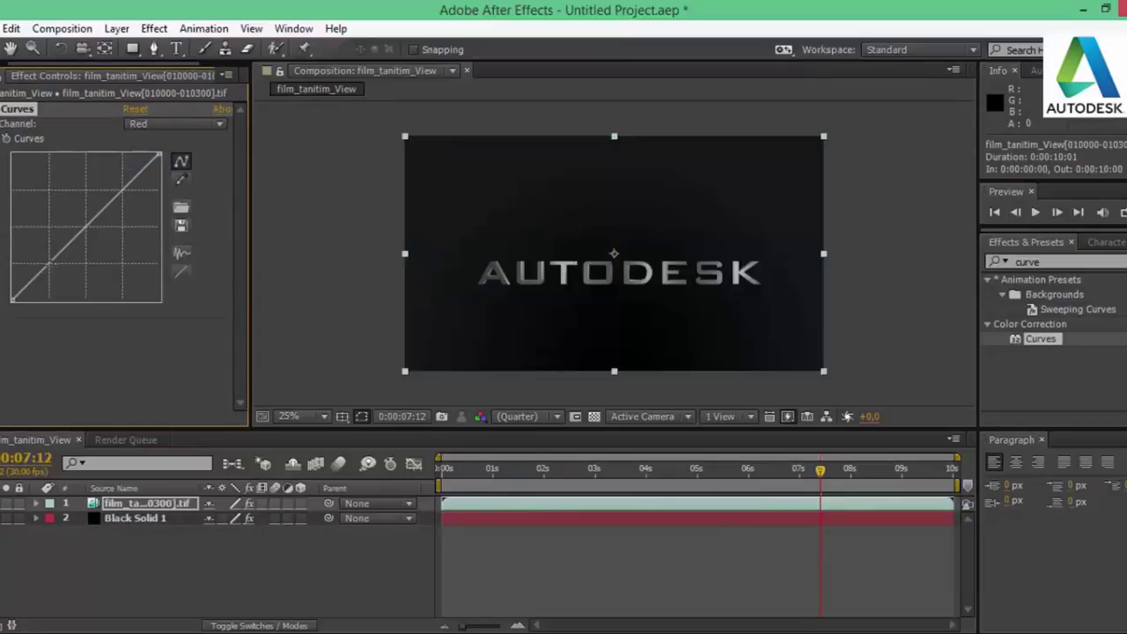
left_click_drag(110, 200, 107, 192)
key("ctrl+z")
left_click(125, 191)
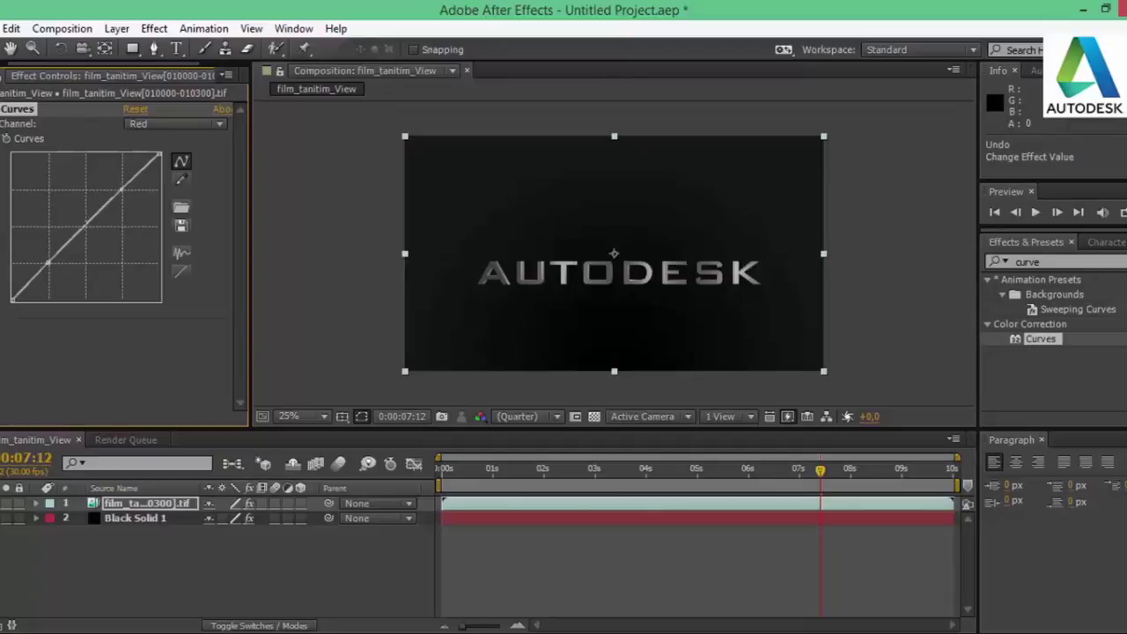
left_click_drag(84, 228, 94, 243)
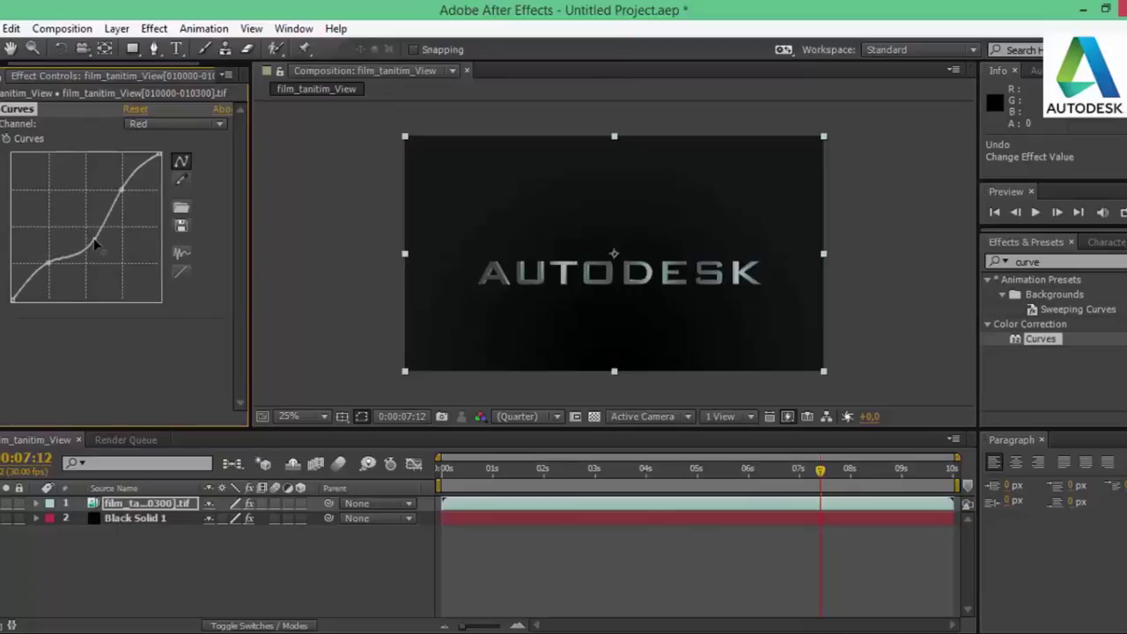
left_click(116, 383)
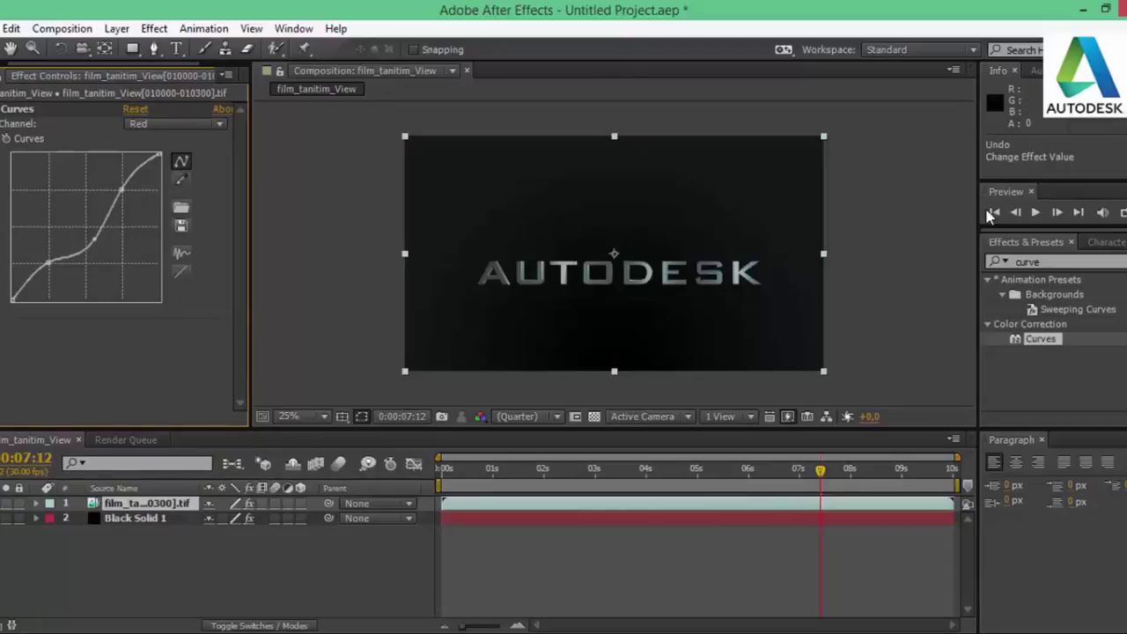
left_click(1035, 213)
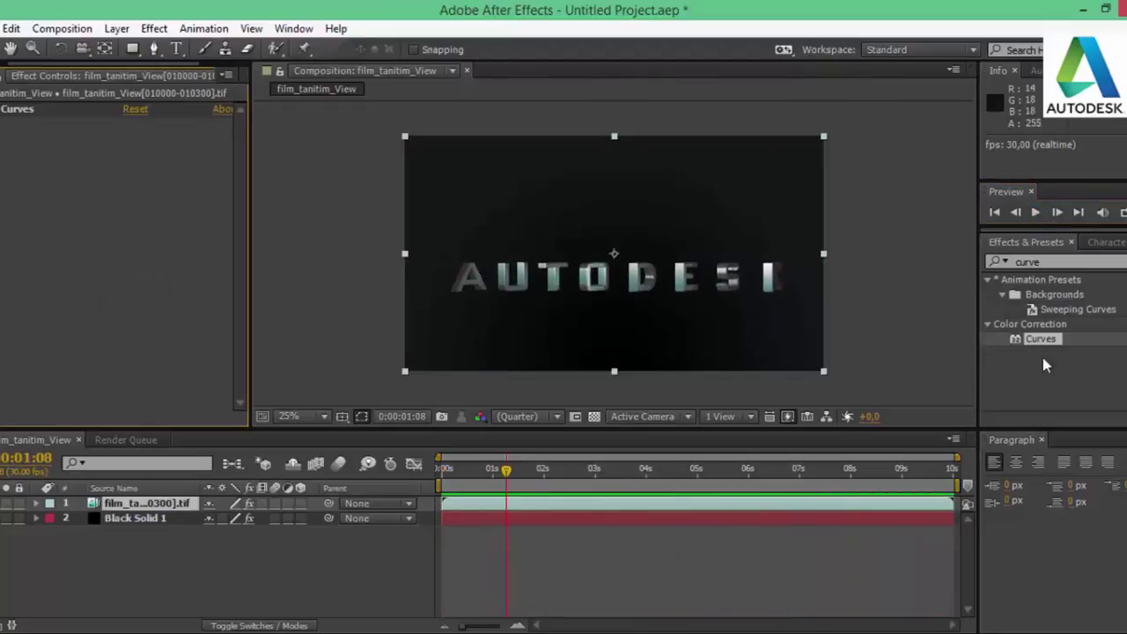
- Apply Glow to the AUTODESK text layer with Glow Dimensions set to Vertical
left_click(1050, 261)
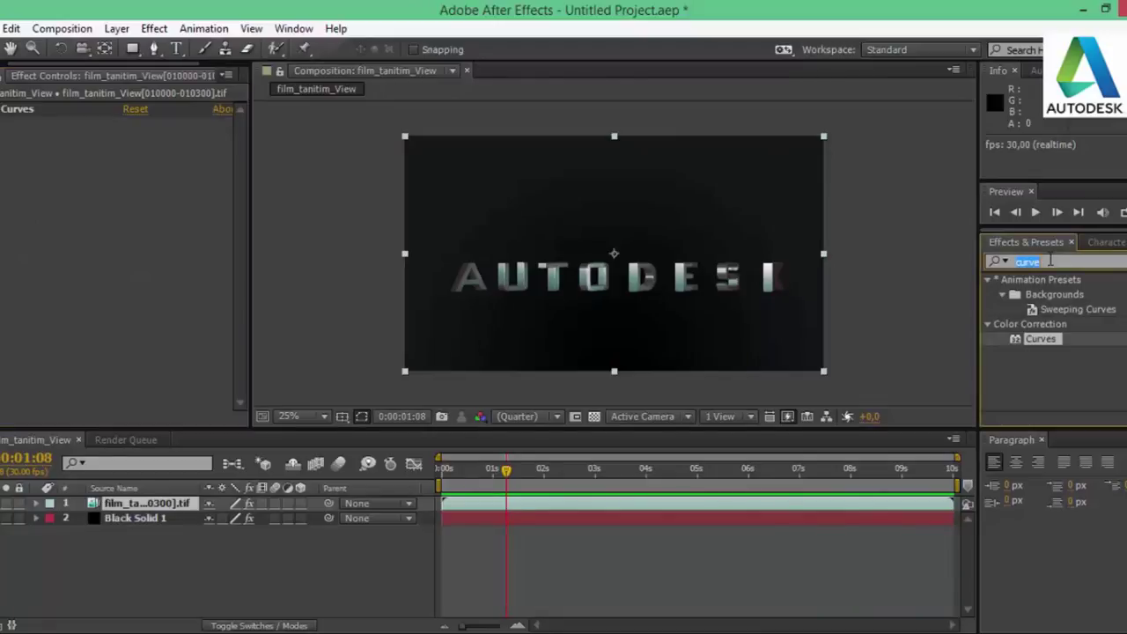
type("glo")
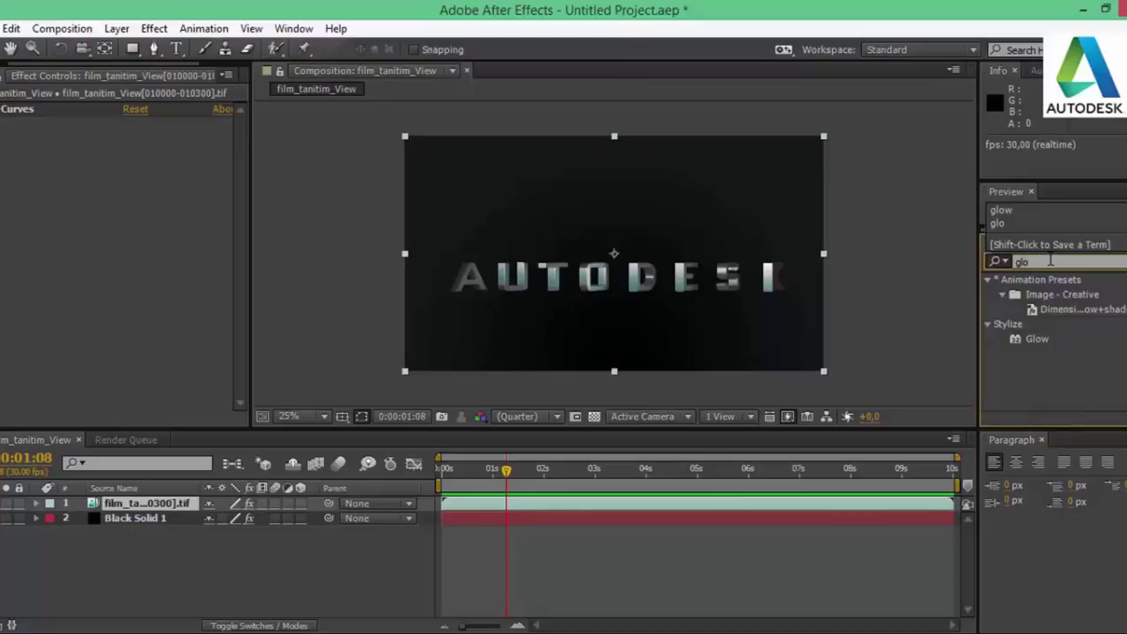
type("w")
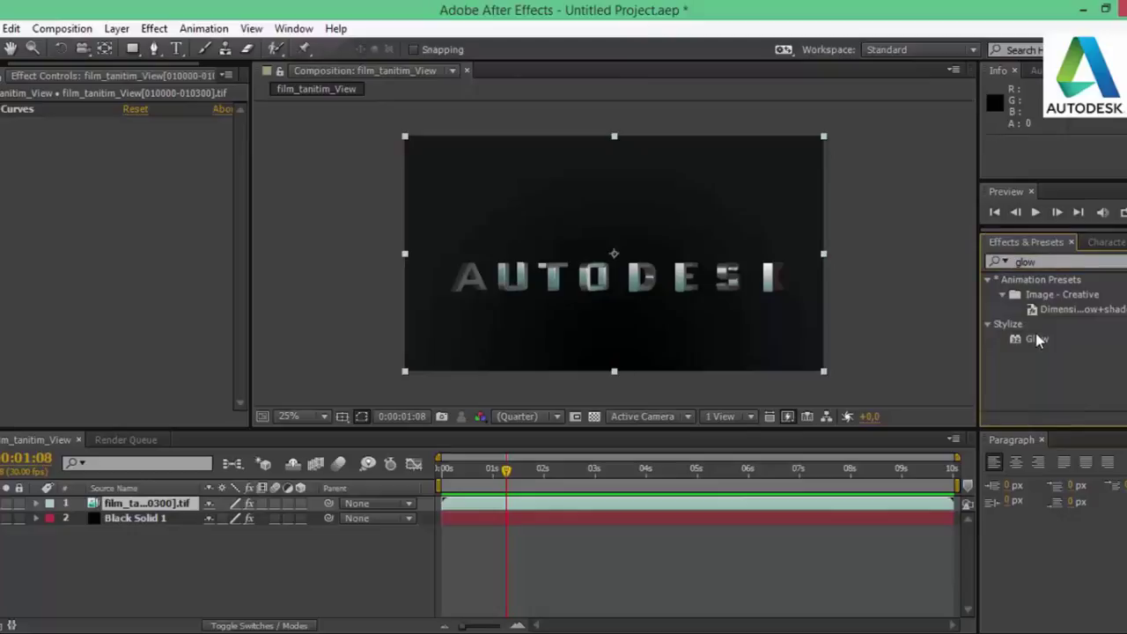
double_click(1039, 338)
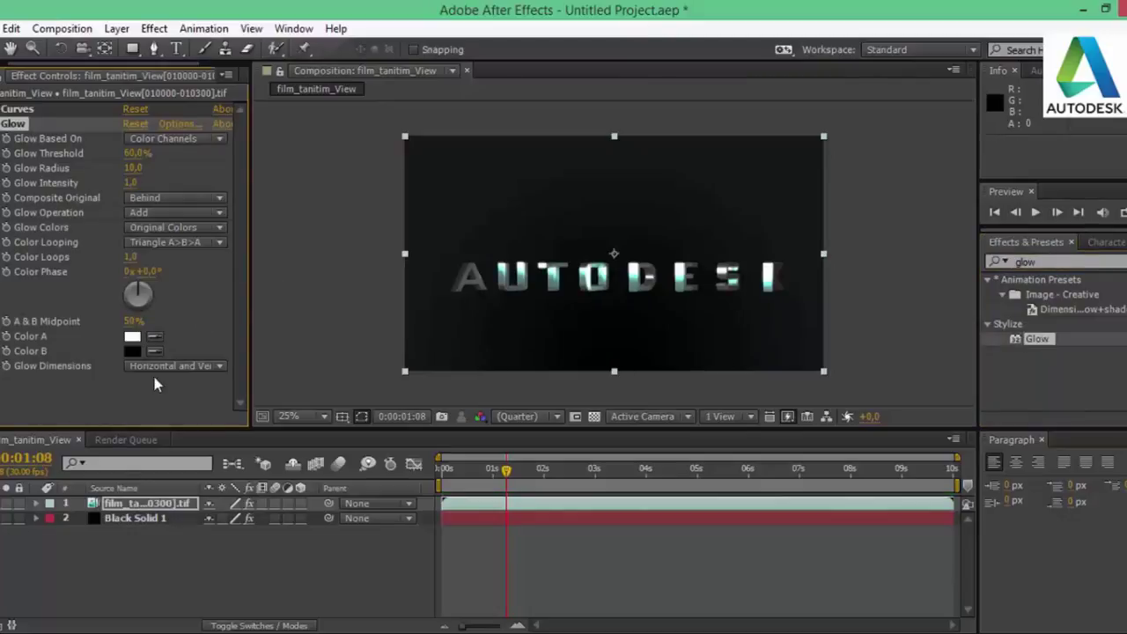
left_click(182, 366)
left_click(186, 423)
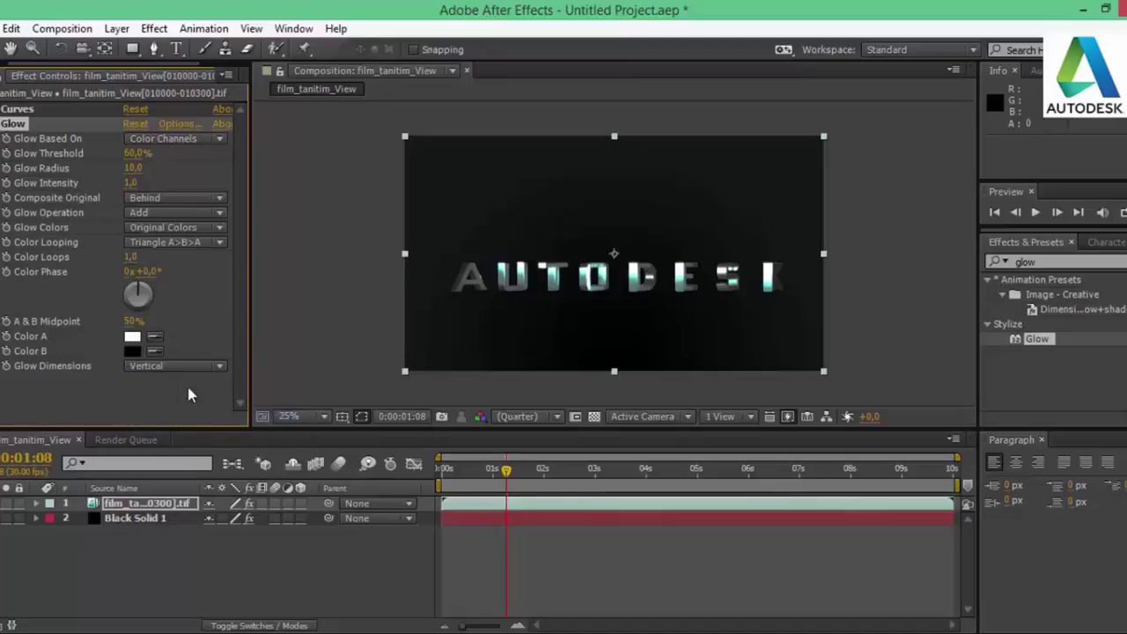
left_click(161, 366)
left_click(181, 401)
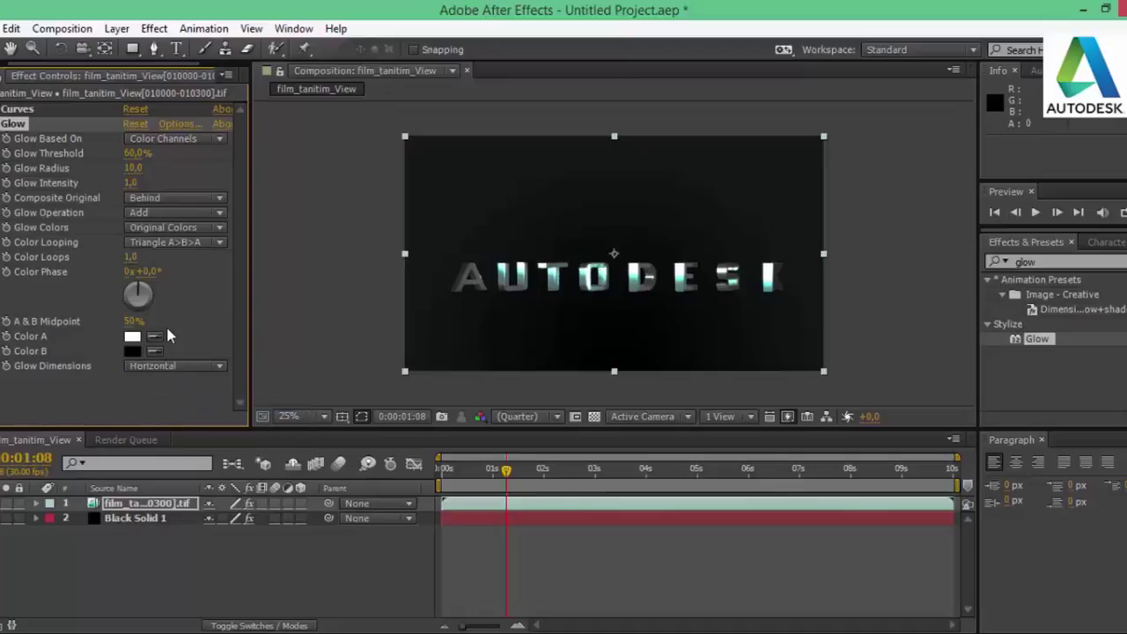
left_click_drag(14, 123, 156, 522)
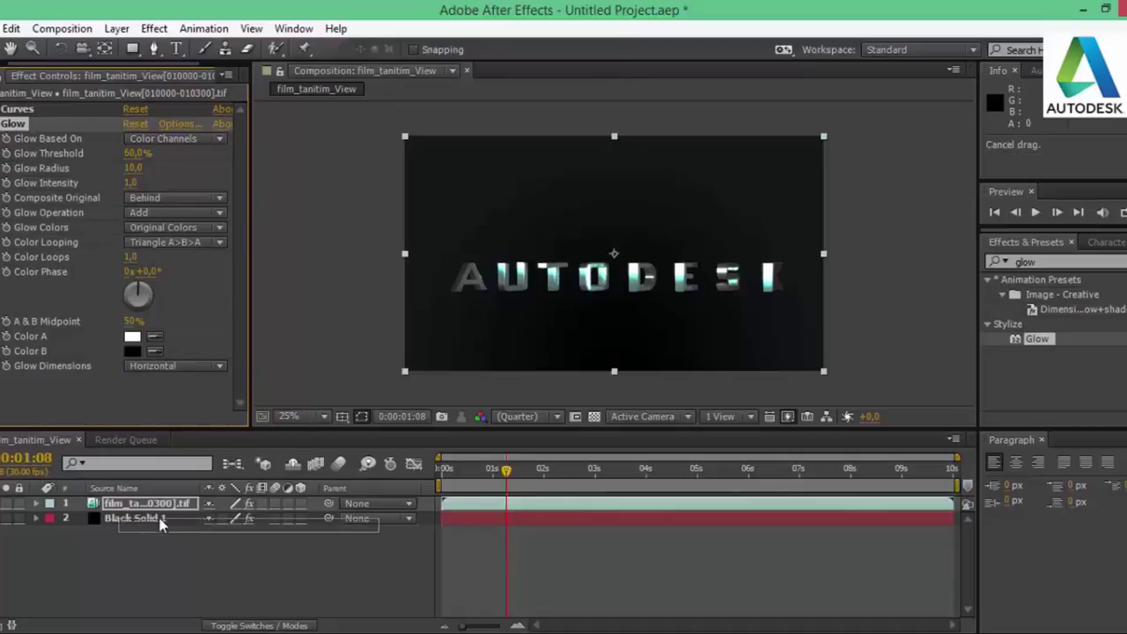
key("ctrl+z")
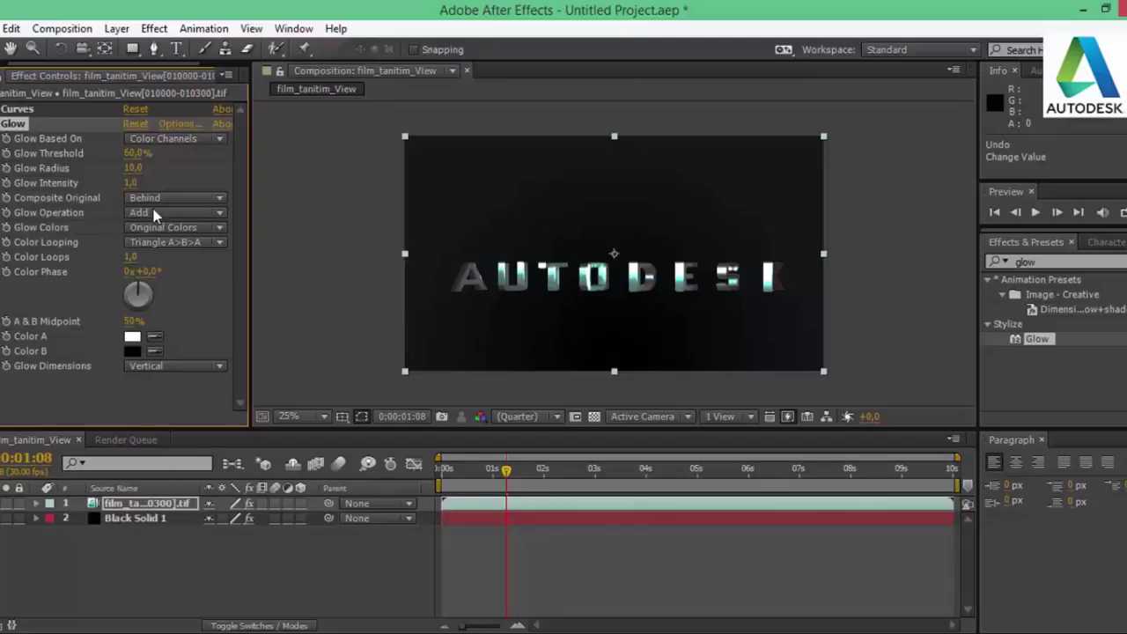
- Set Glow threshold 54.9%, radius 408, intensity 1.7, and nudge the A & B Midpoint
left_click_drag(134, 162, 152, 153)
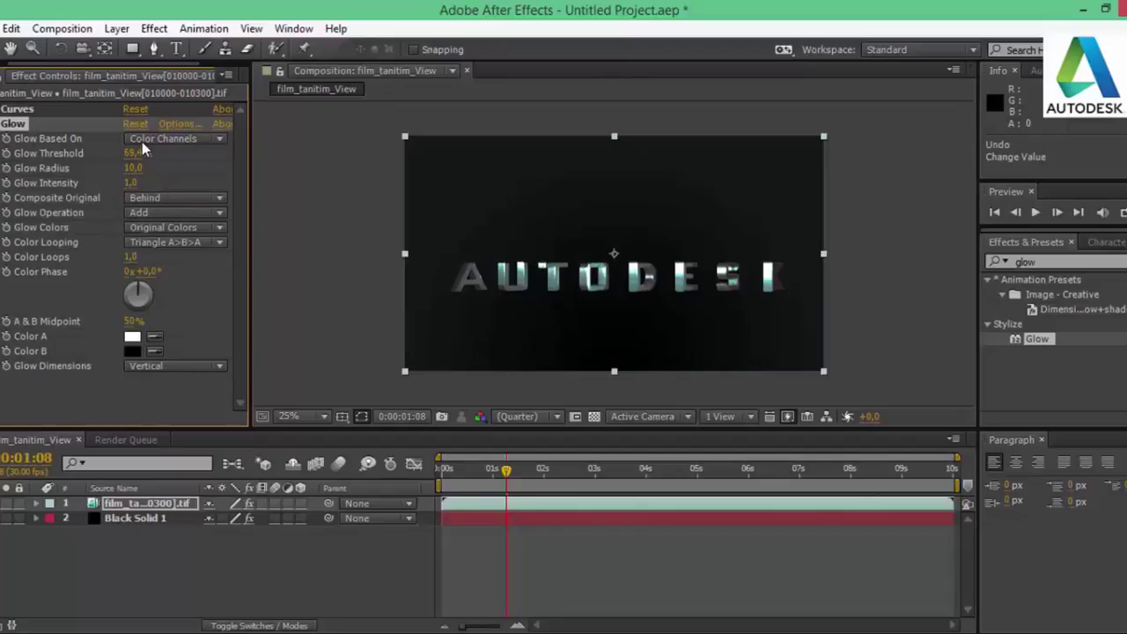
left_click_drag(132, 168, 350, 159)
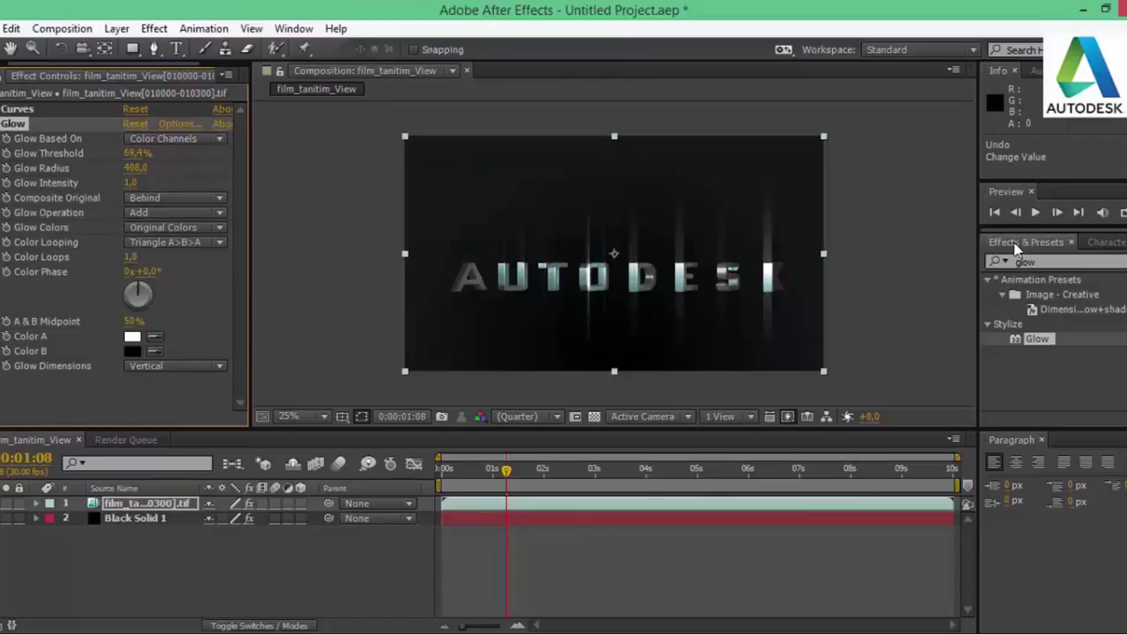
mouse_move(511, 474)
left_mouse_down()
mouse_move(597, 472)
mouse_move(498, 480)
left_mouse_up()
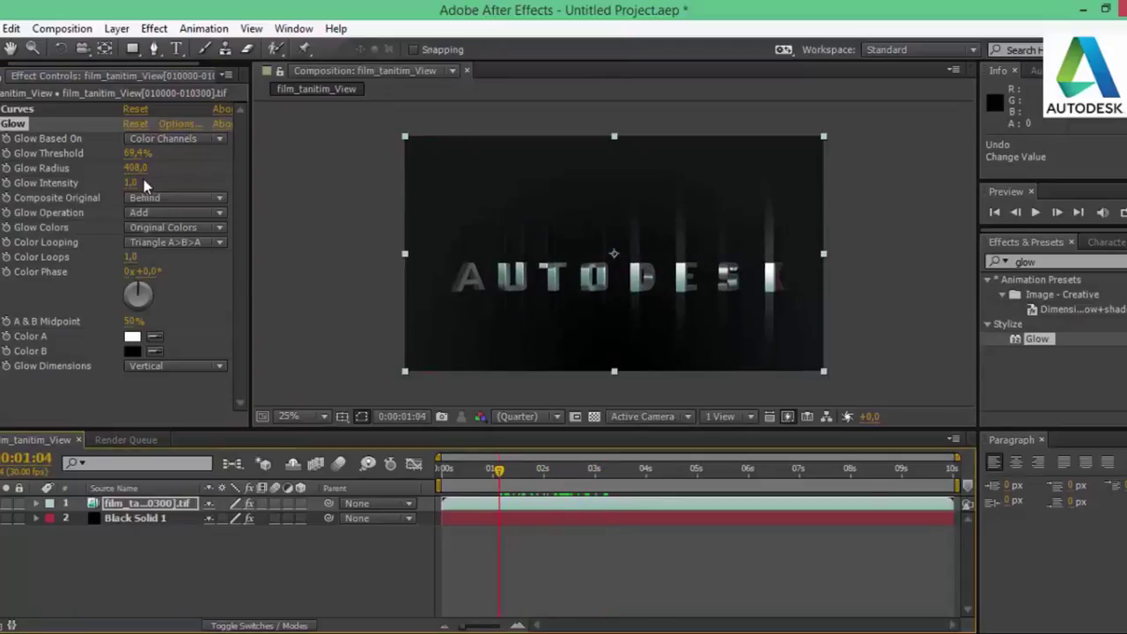
left_click_drag(132, 182, 189, 187)
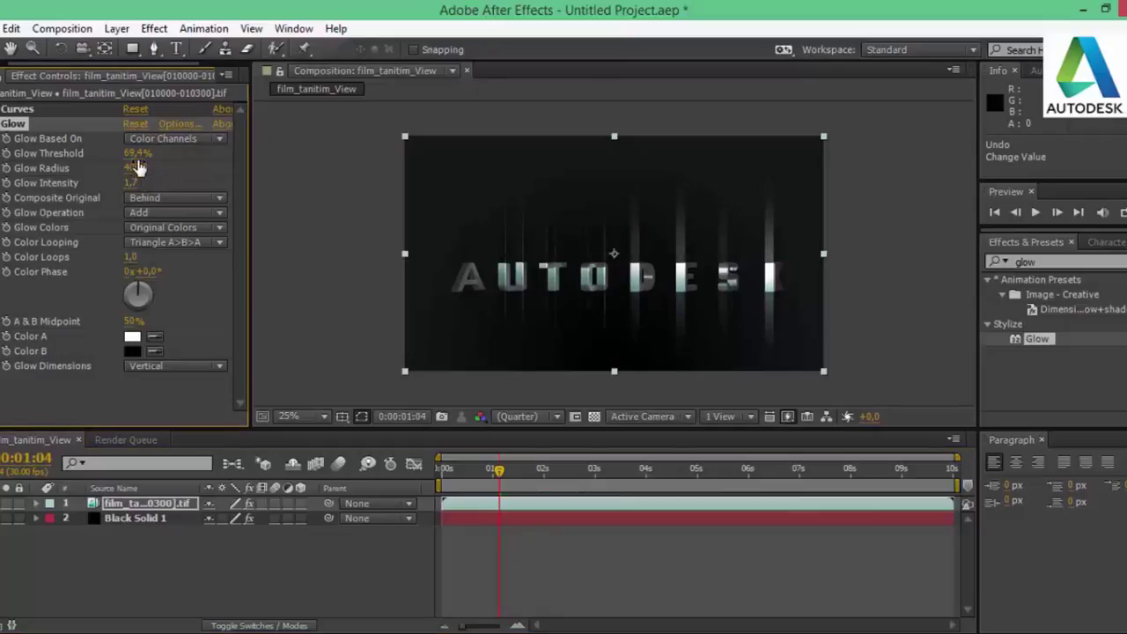
mouse_move(132, 153)
left_mouse_down()
mouse_move(143, 152)
mouse_move(88, 152)
left_mouse_up()
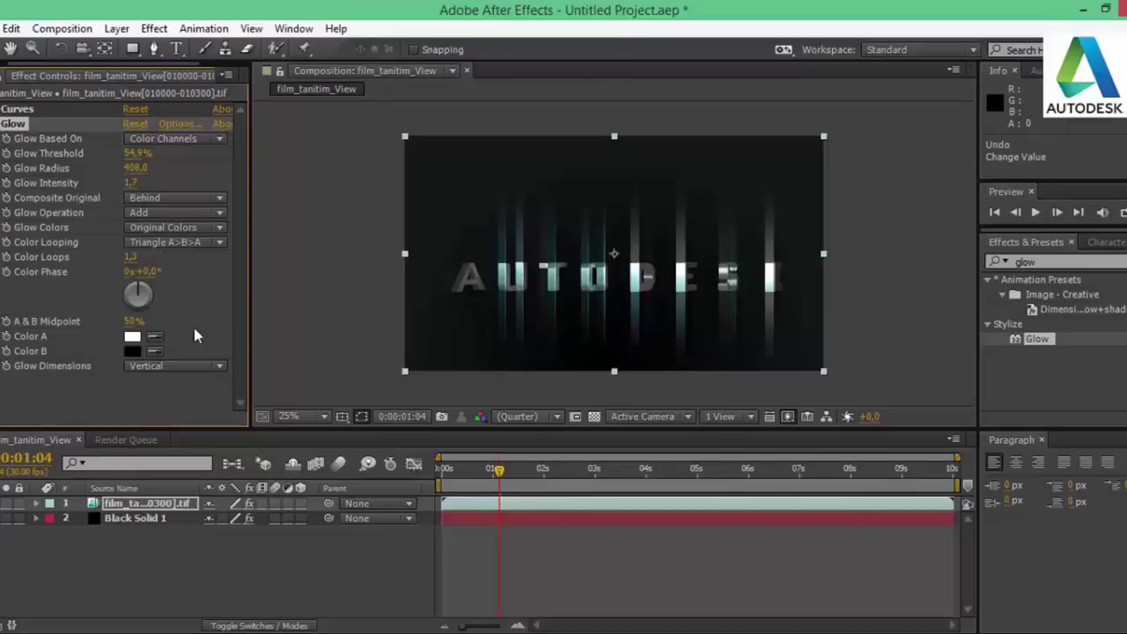
left_click_drag(134, 321, 145, 317)
- Play the glowing AUTODESK animation from frame one, then stop and rewind to the start
left_click(994, 213)
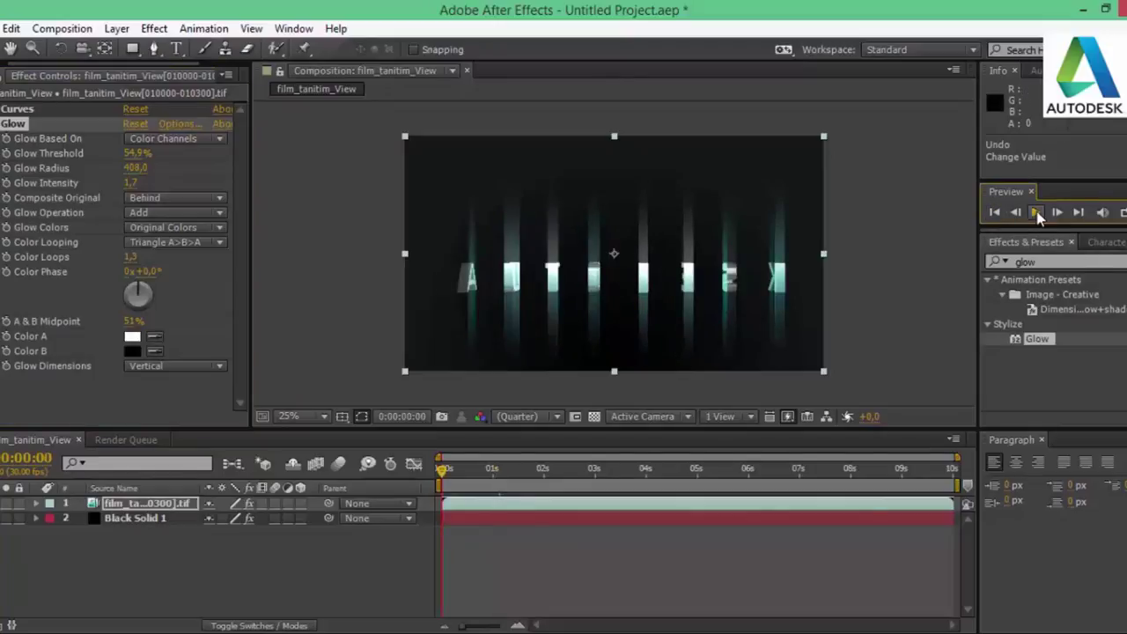
left_click(1035, 214)
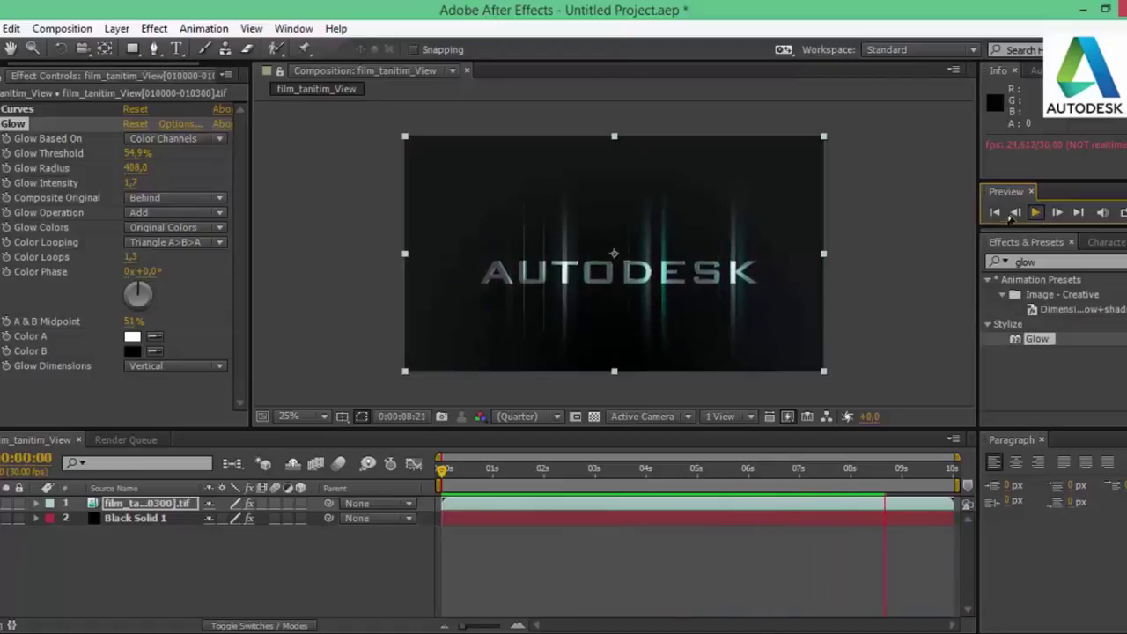
left_click(995, 213)
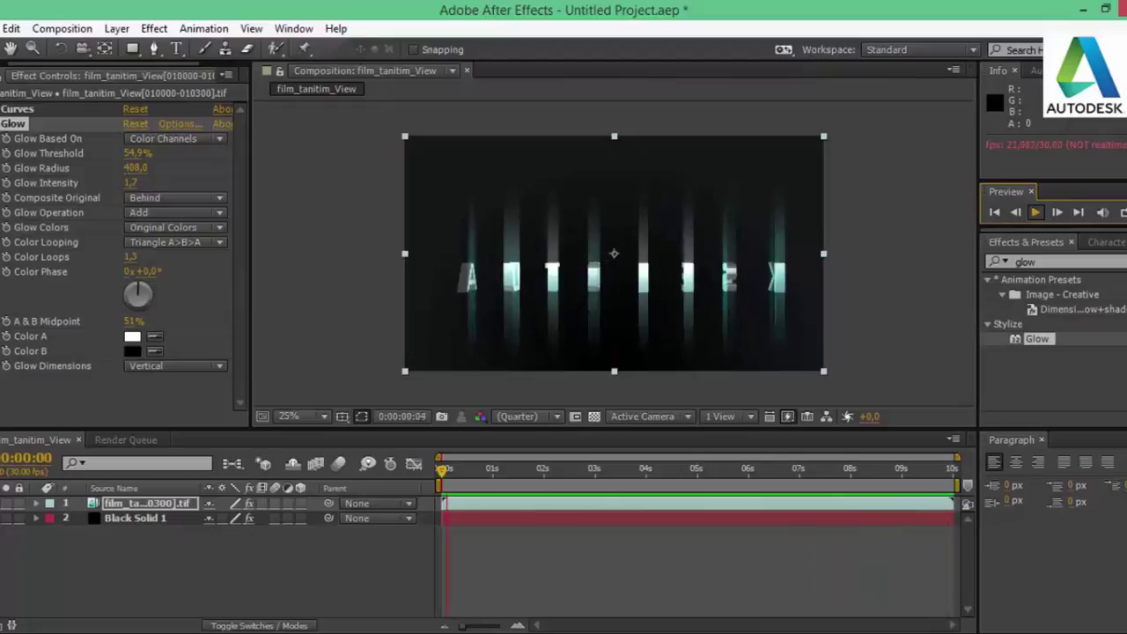
left_click(995, 215)
left_click(995, 214)
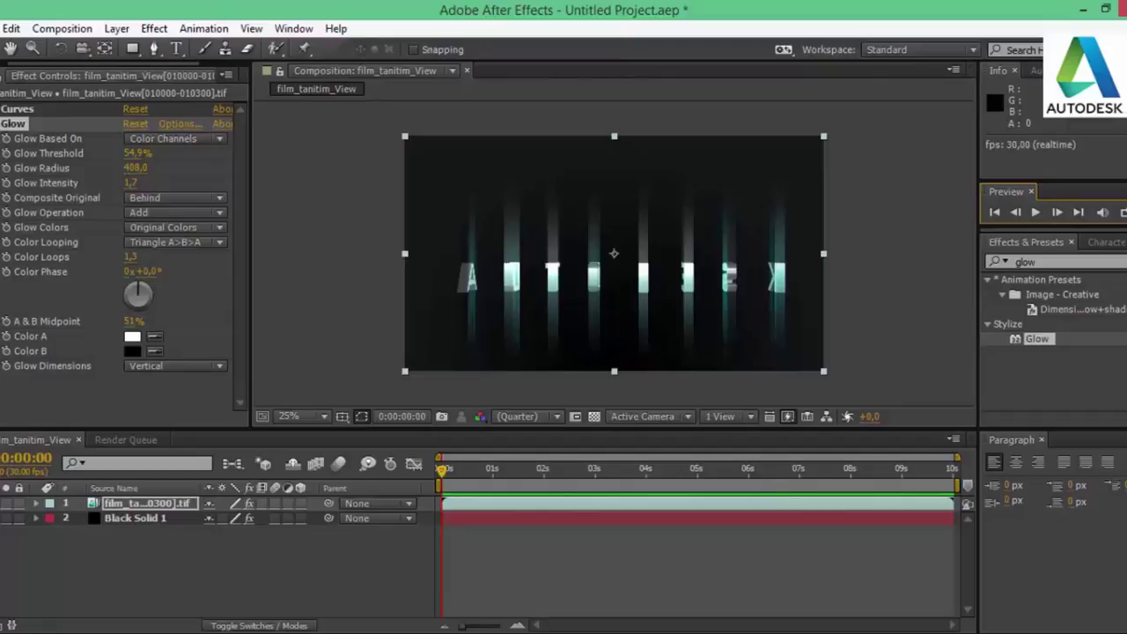
- Search Effects & Presets for 'lens' and apply Lens Flare to the film layer
left_click(4, 123)
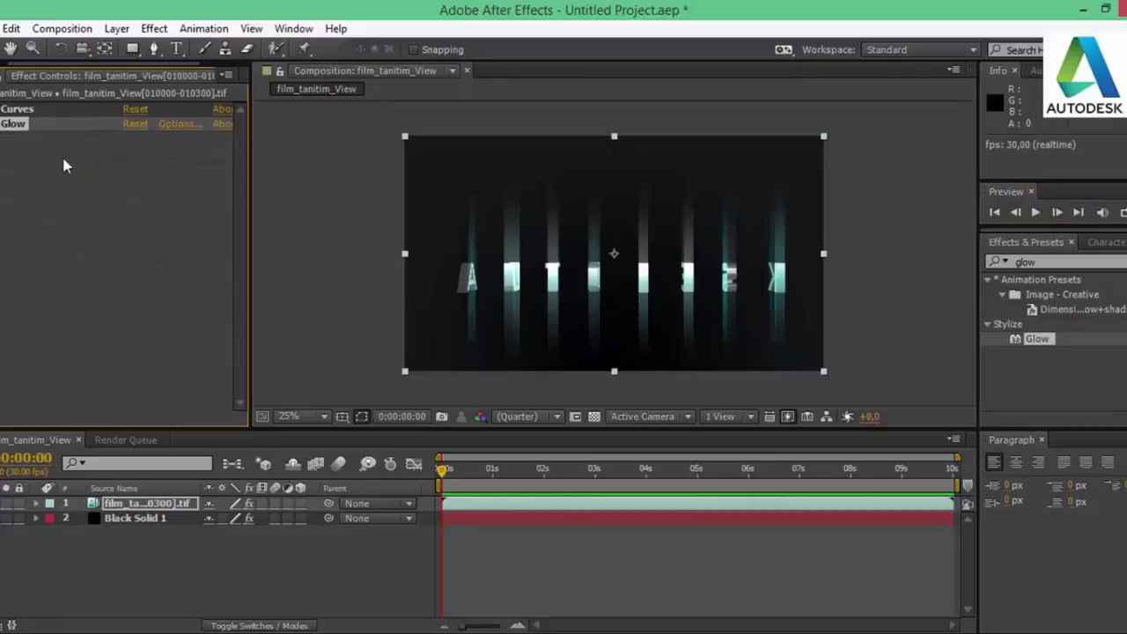
left_click(1058, 263)
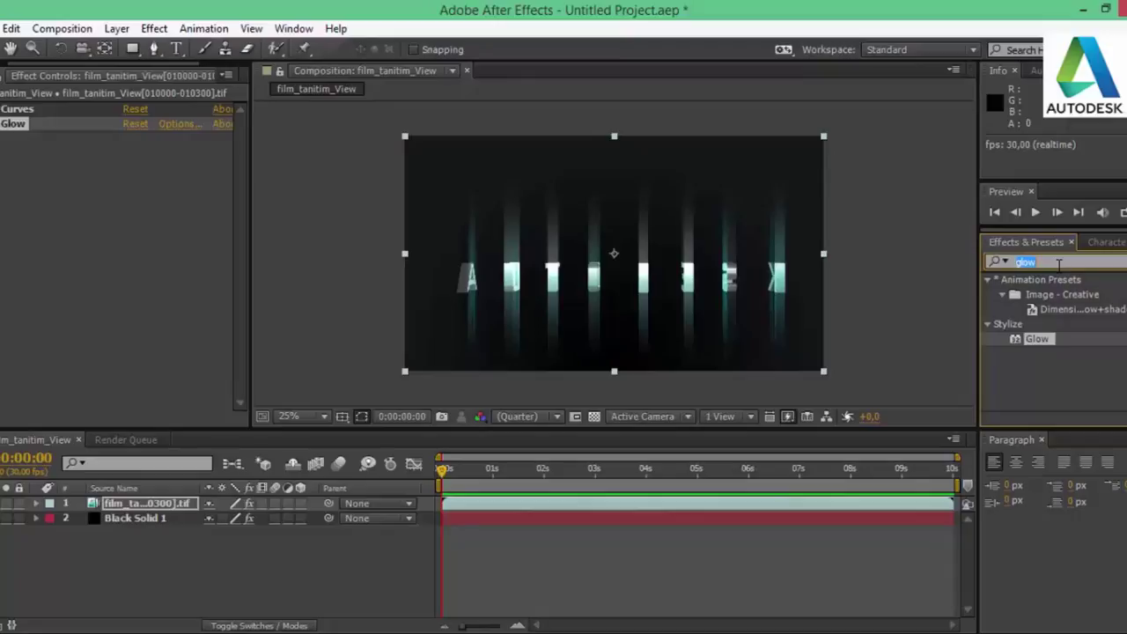
type("lens")
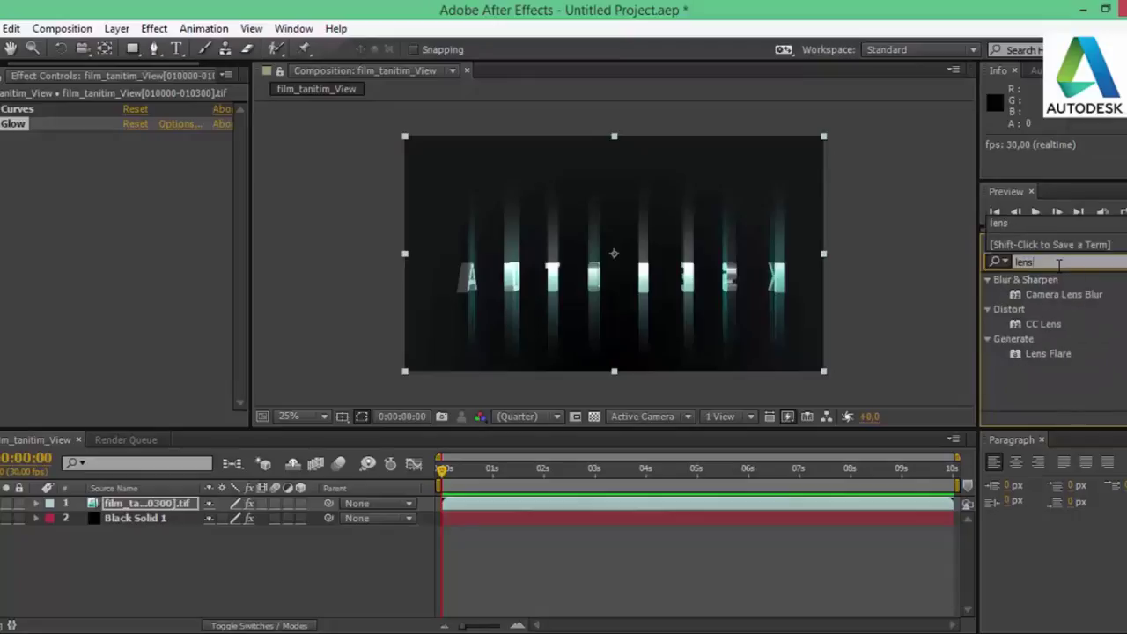
double_click(1054, 356)
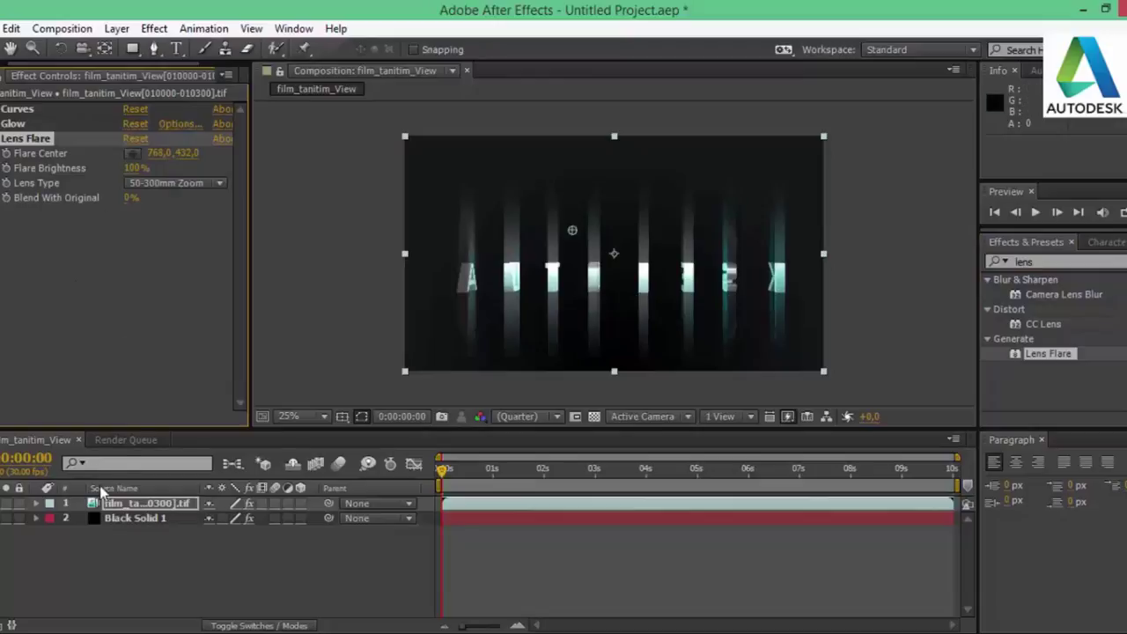
- Apply Lens Flare to Black Solid 1 and move its centre to 4, 648 at the left edge
left_click(127, 518)
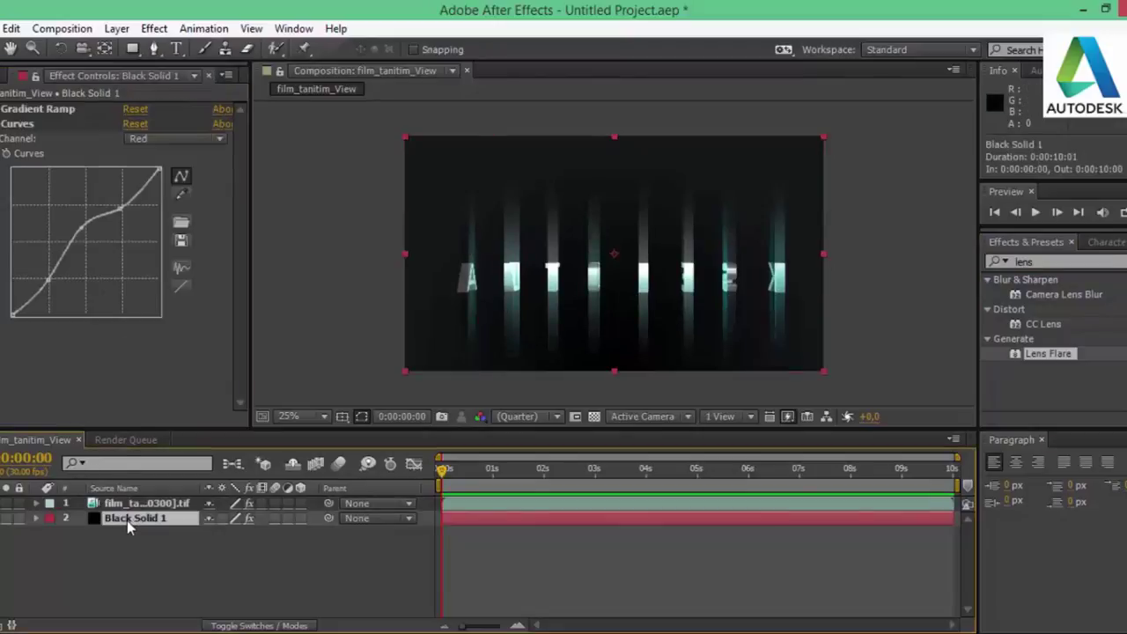
double_click(1056, 355)
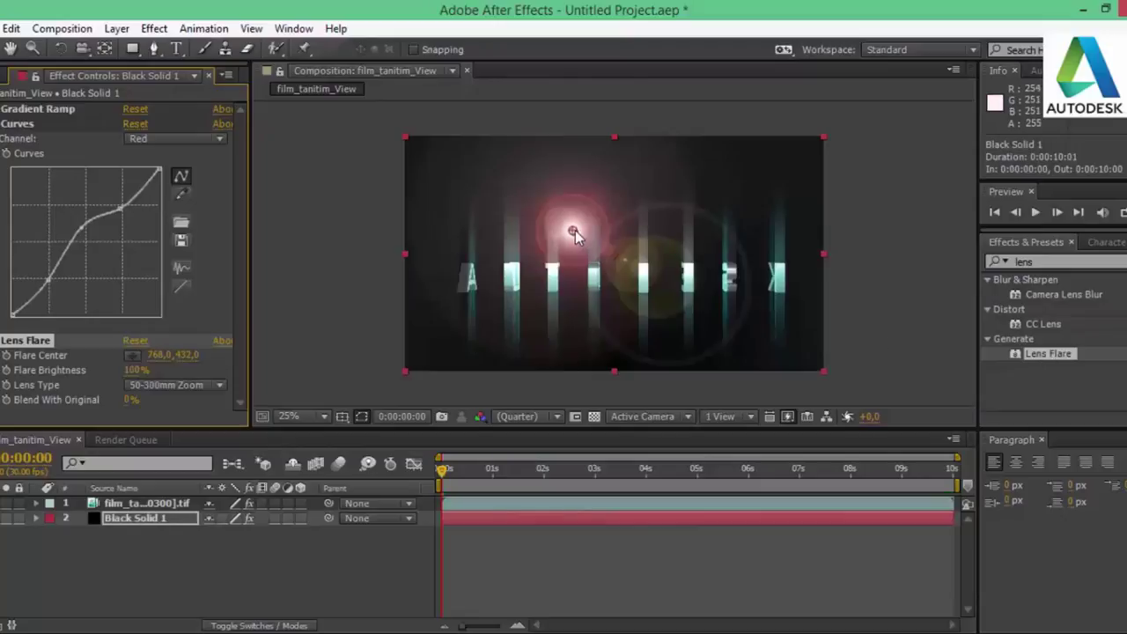
mouse_move(560, 229)
left_mouse_down()
mouse_move(415, 256)
mouse_move(406, 277)
left_mouse_up()
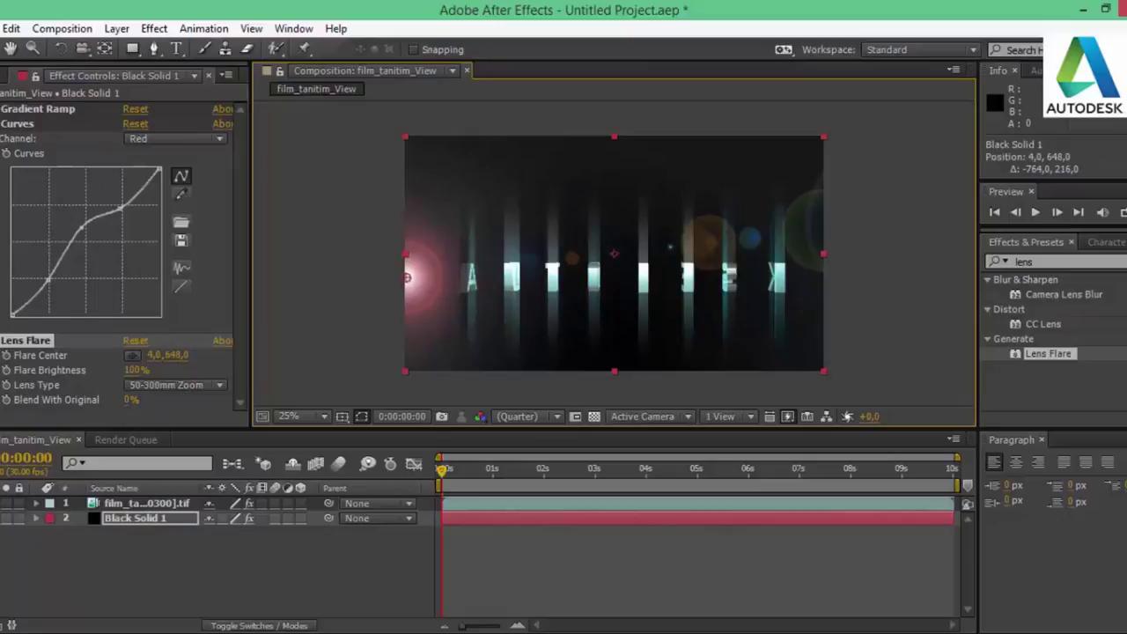
left_click(17, 124)
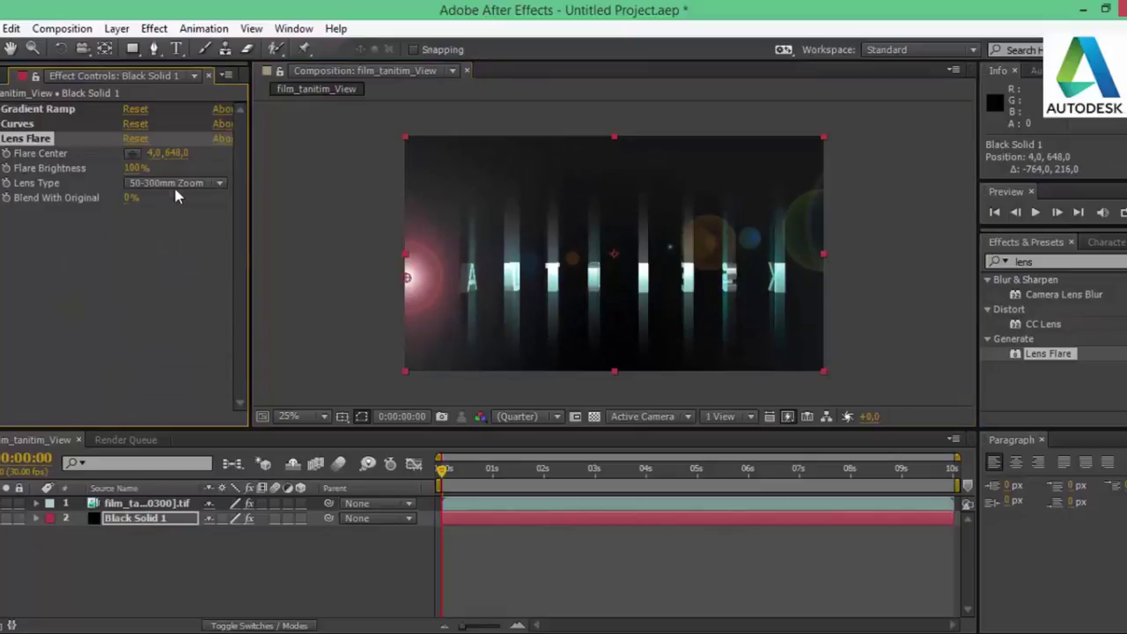
- Switch the flare's lens type to 105mm Prime, trying and undoing a rightward centre move
left_click(175, 183)
left_click(171, 242)
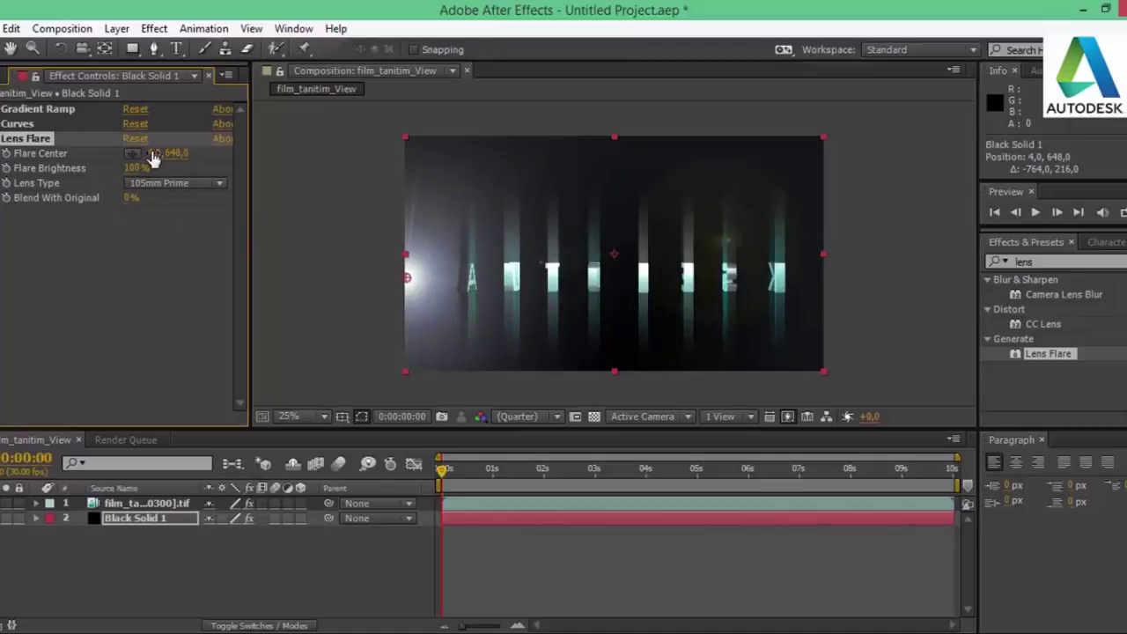
mouse_move(155, 153)
left_mouse_down()
mouse_move(583, 182)
mouse_move(290, 226)
mouse_move(176, 153)
mouse_move(290, 187)
mouse_move(229, 187)
left_mouse_up()
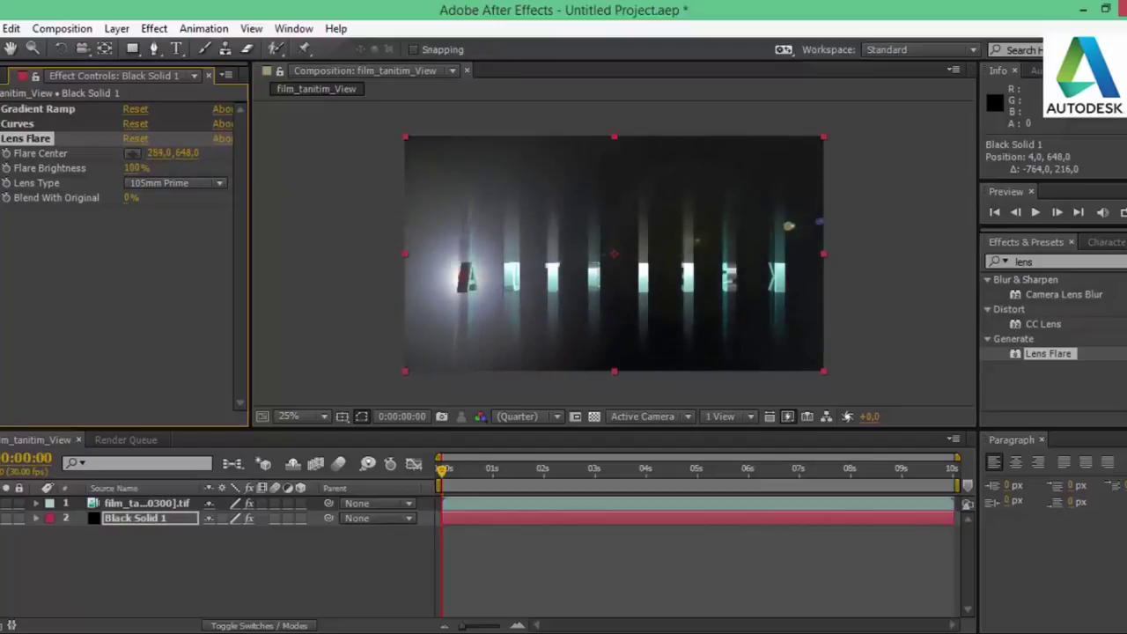
key("ctrl+z")
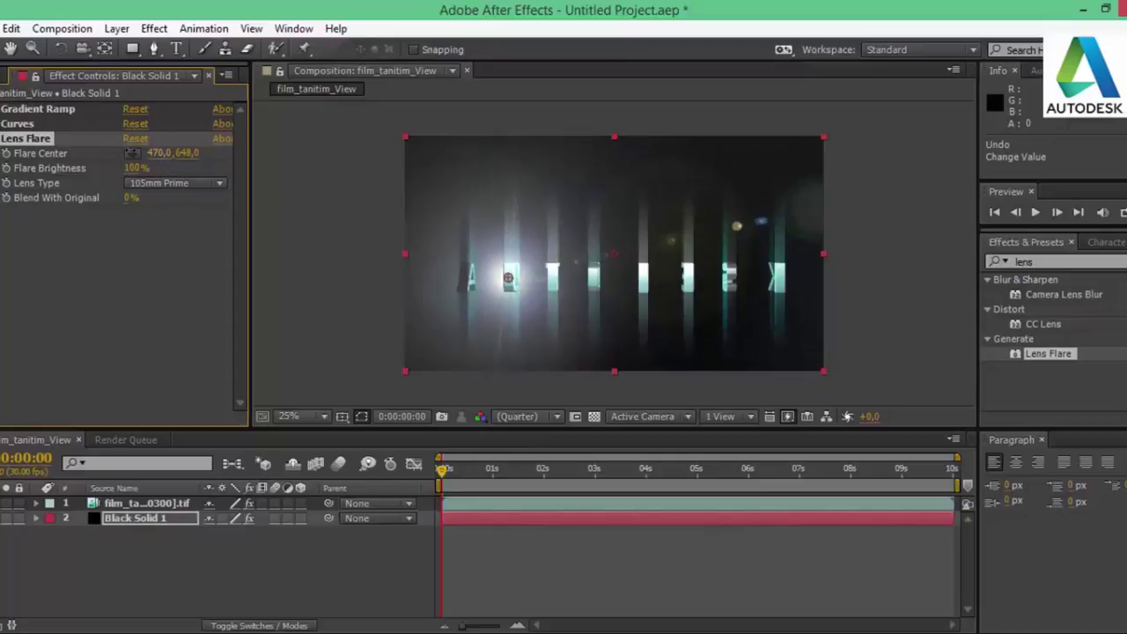
- Scrub the Flare Center across the title until it reads 2047, 648 past the right edge
left_click_drag(161, 152, 70, 152)
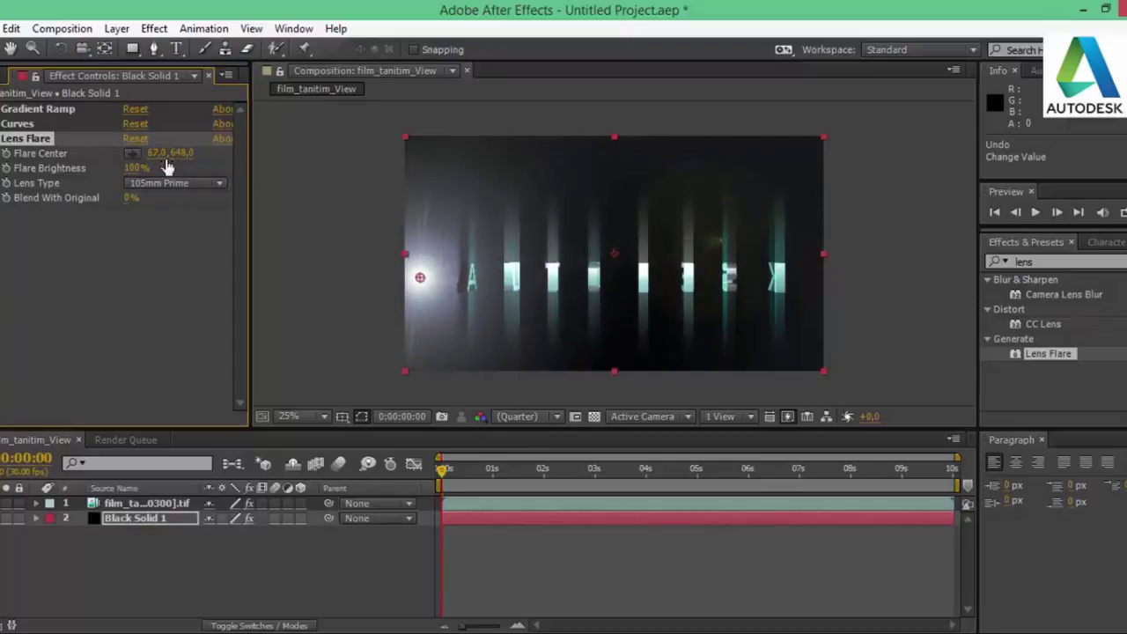
left_click_drag(163, 155, 112, 169)
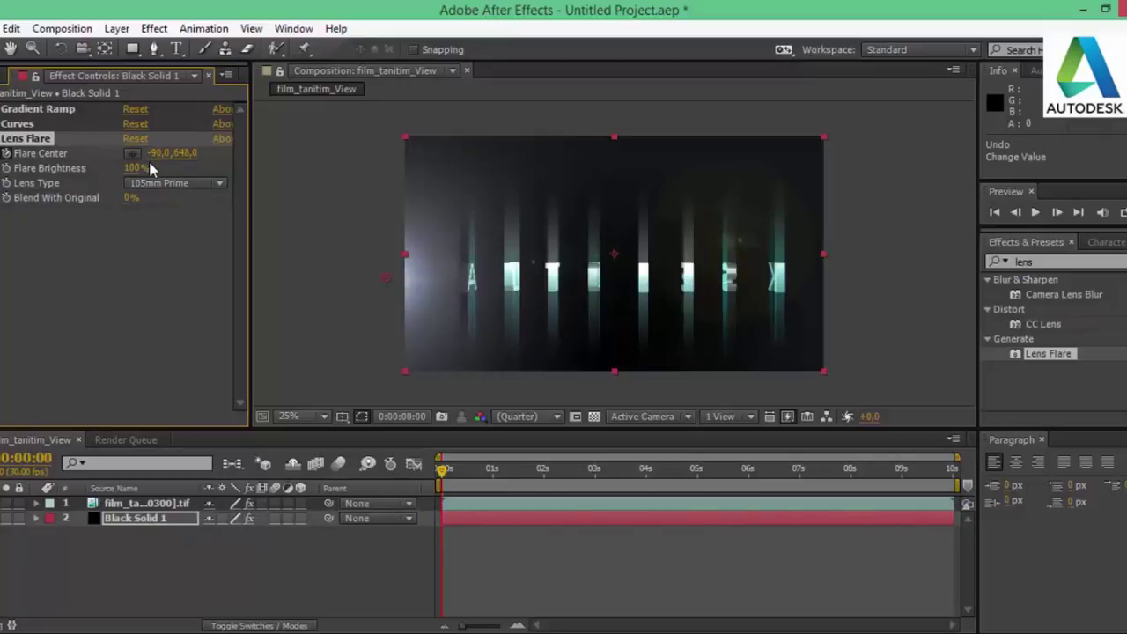
mouse_move(159, 152)
left_mouse_down()
mouse_move(203, 152)
mouse_move(309, 200)
left_mouse_up()
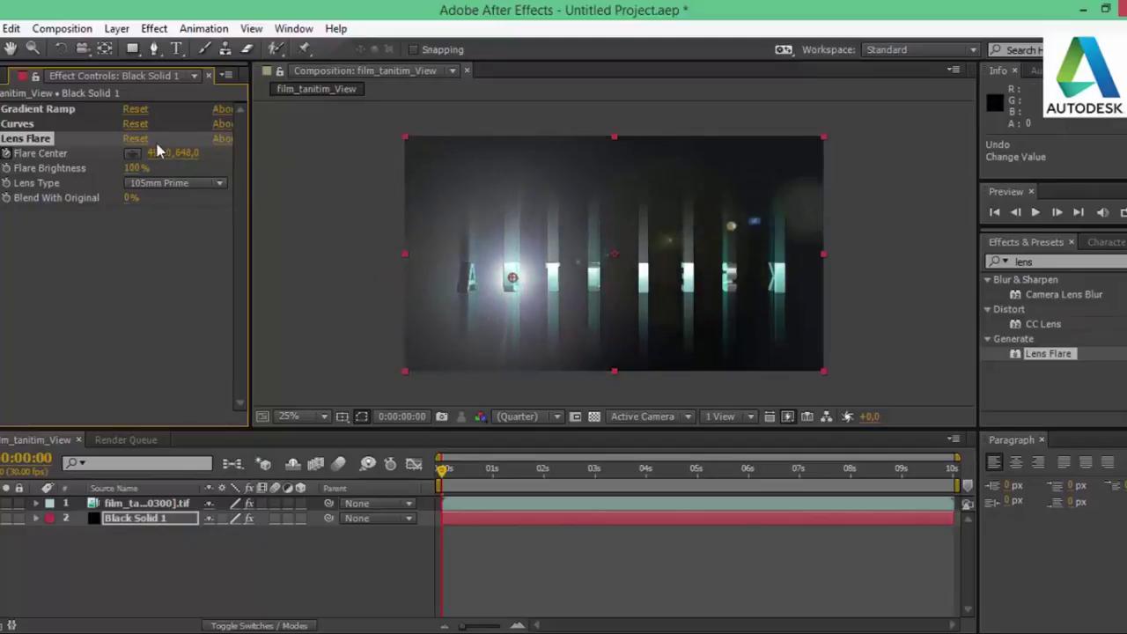
left_click_drag(157, 150, 741, 183)
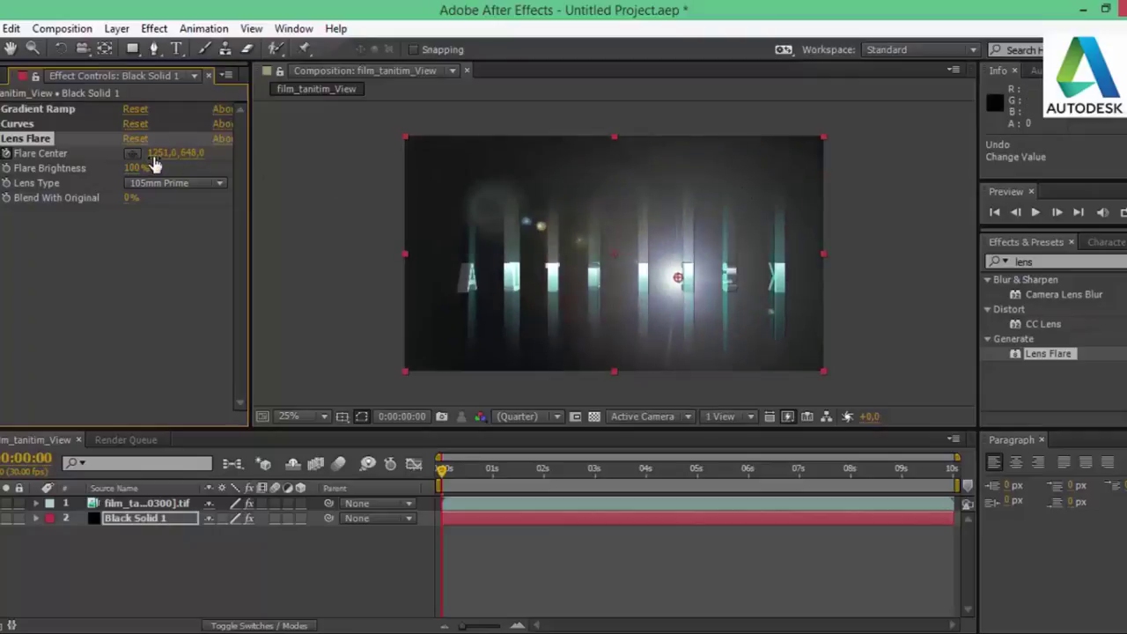
mouse_move(154, 165)
left_mouse_down()
mouse_move(429, 163)
mouse_move(667, 205)
left_mouse_up()
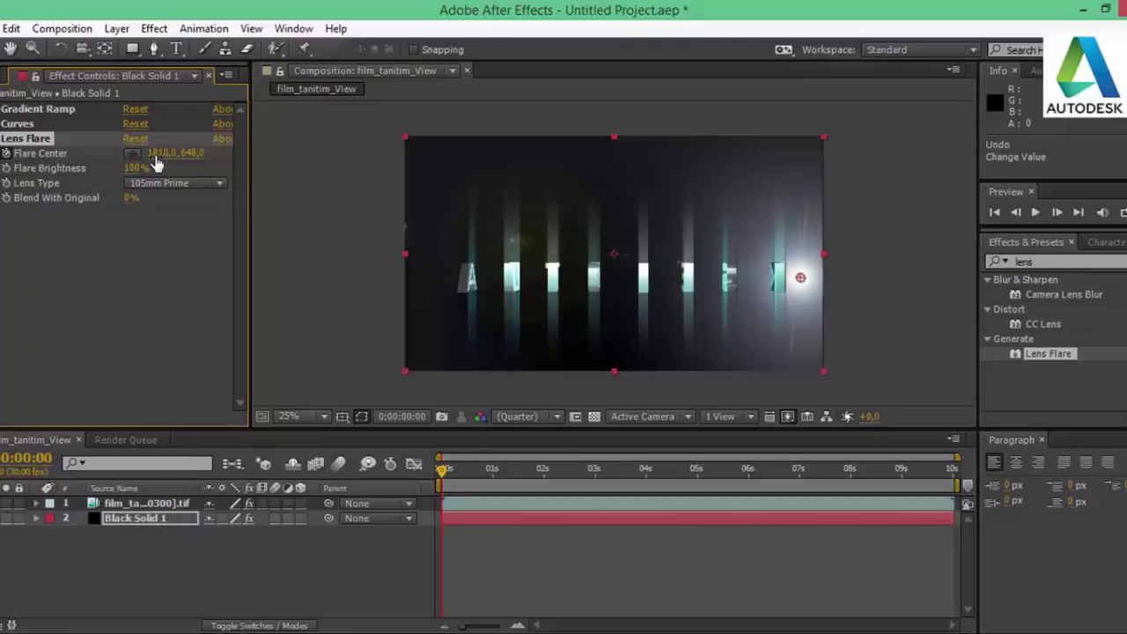
left_click_drag(160, 152, 350, 144)
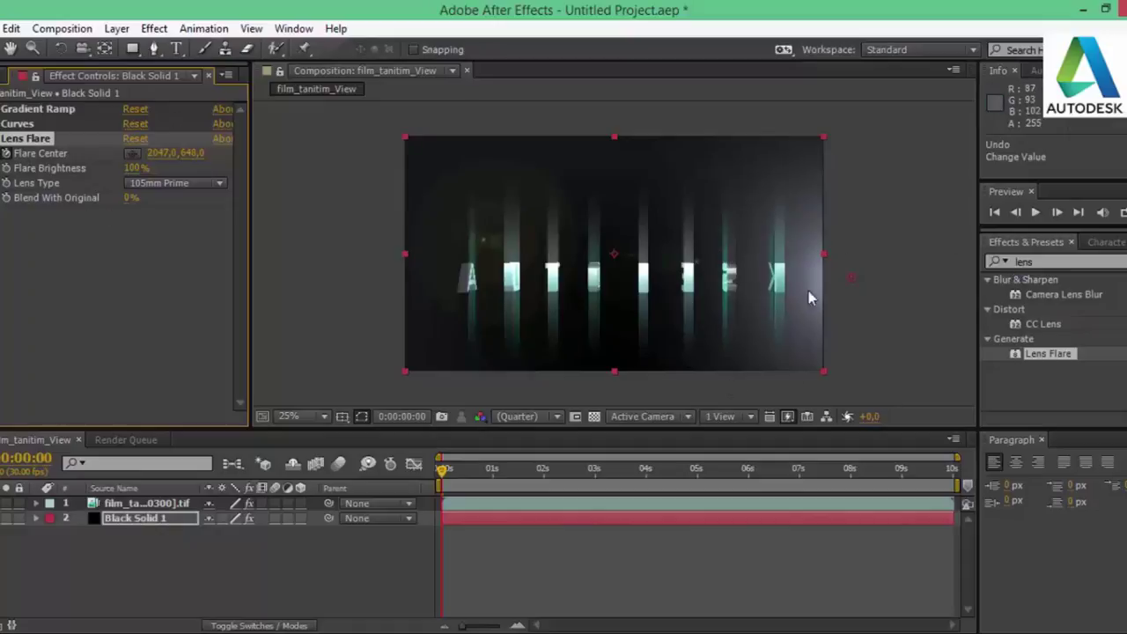
- Preview the animation from the first frame, then pull Flare Center X back to 1830
left_click(994, 214)
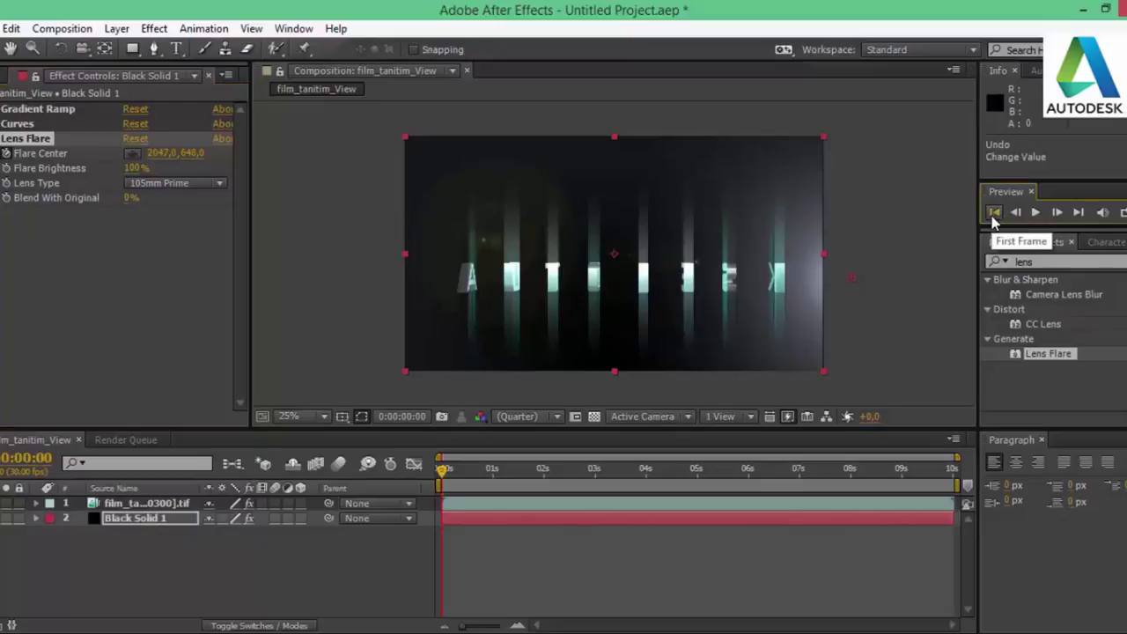
left_click(1037, 215)
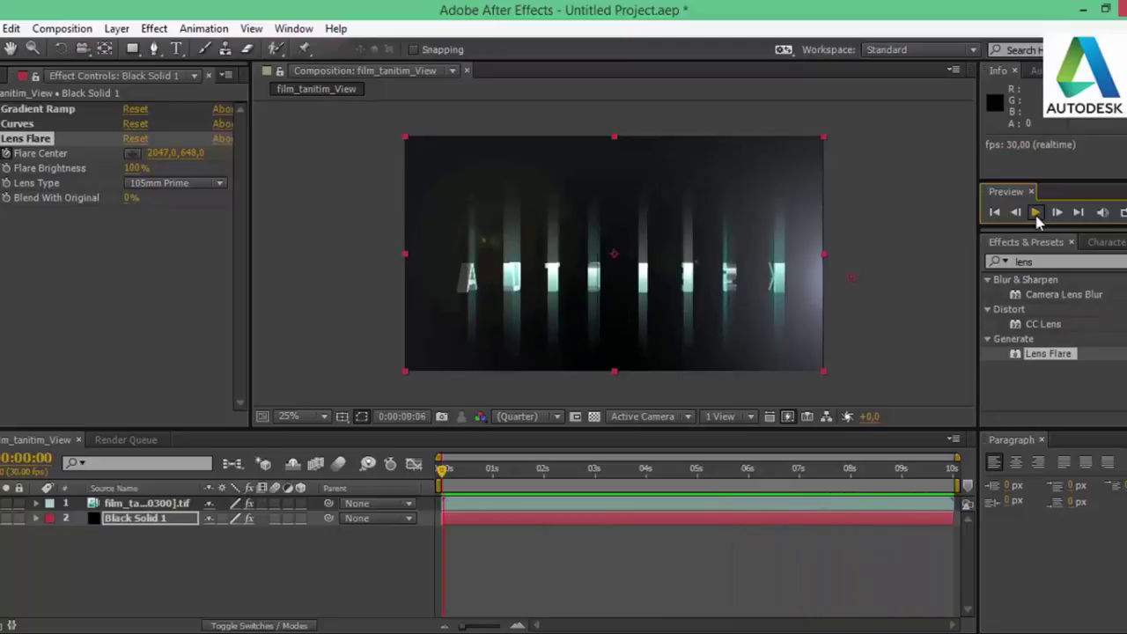
left_click(1035, 213)
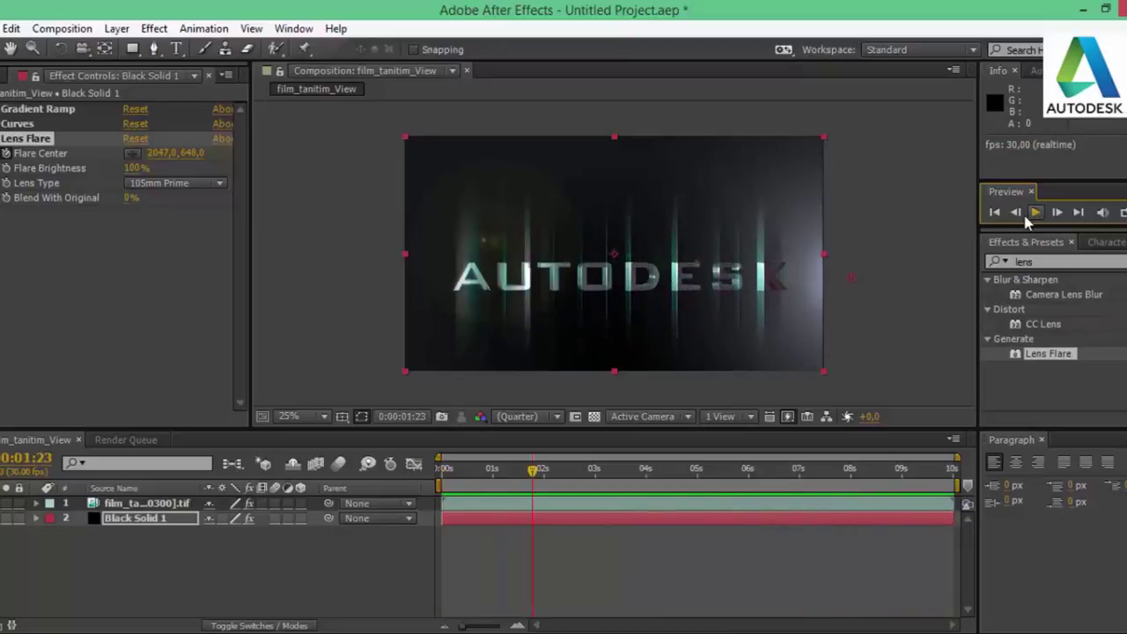
left_click(994, 212)
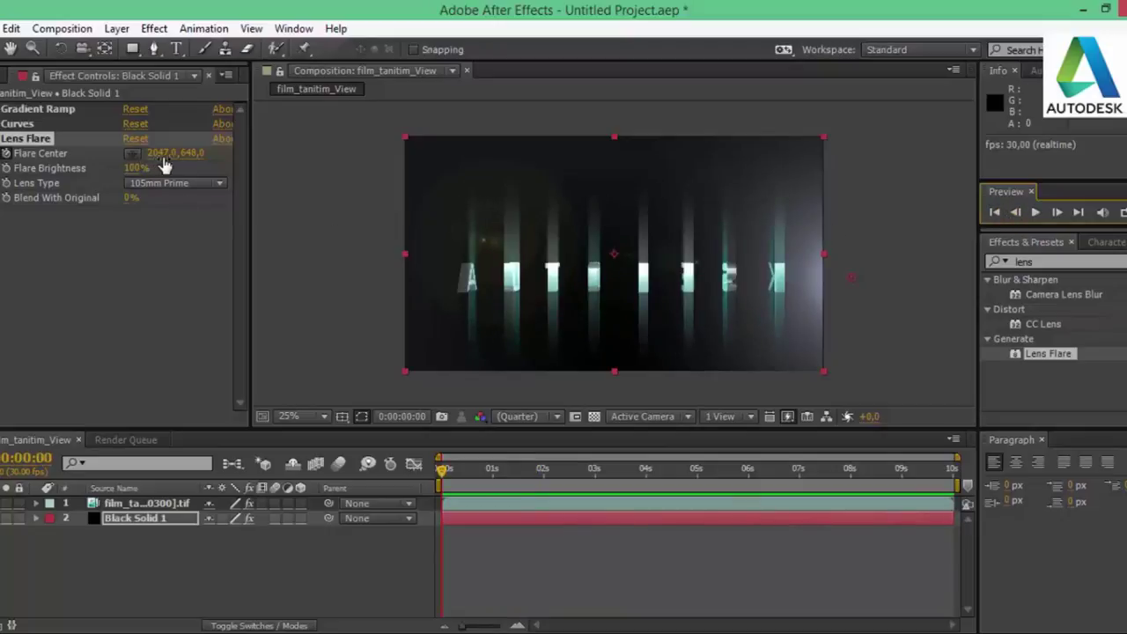
left_click_drag(163, 154, 43, 168)
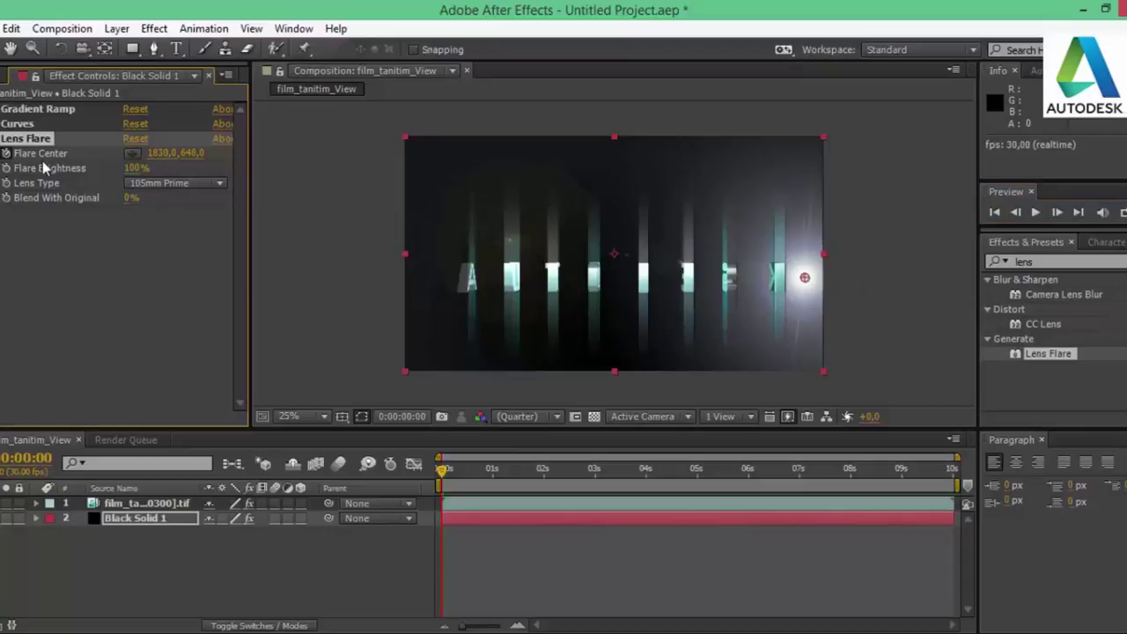
- Keyframe Black Solid 1's Flare Center at 0s at the left edge, -58, 652
left_click(36, 518)
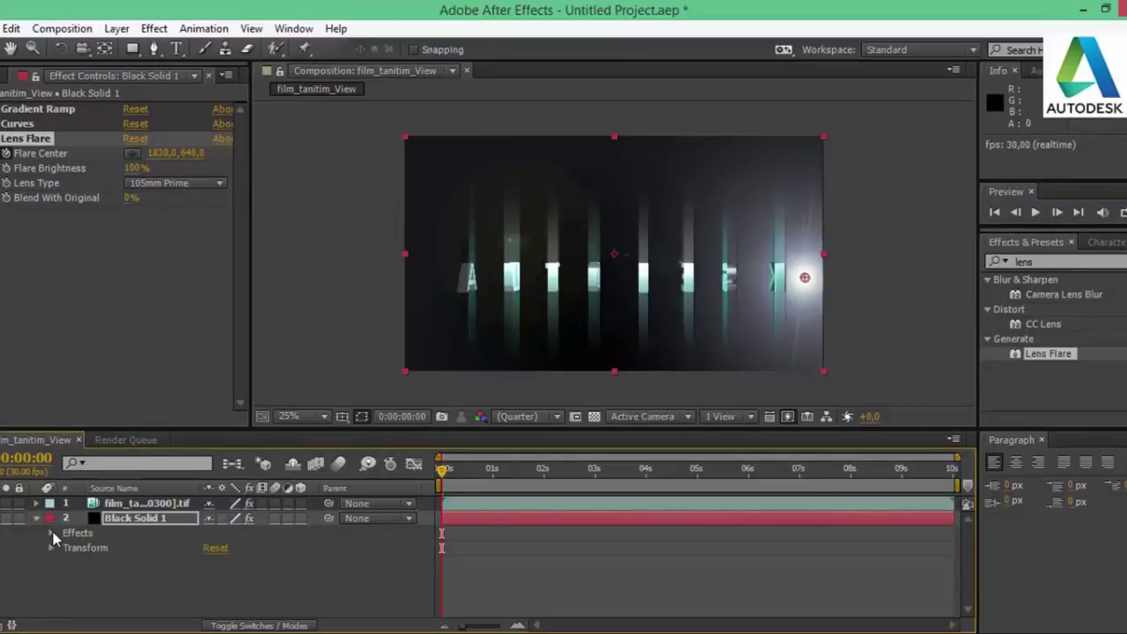
left_click(52, 534)
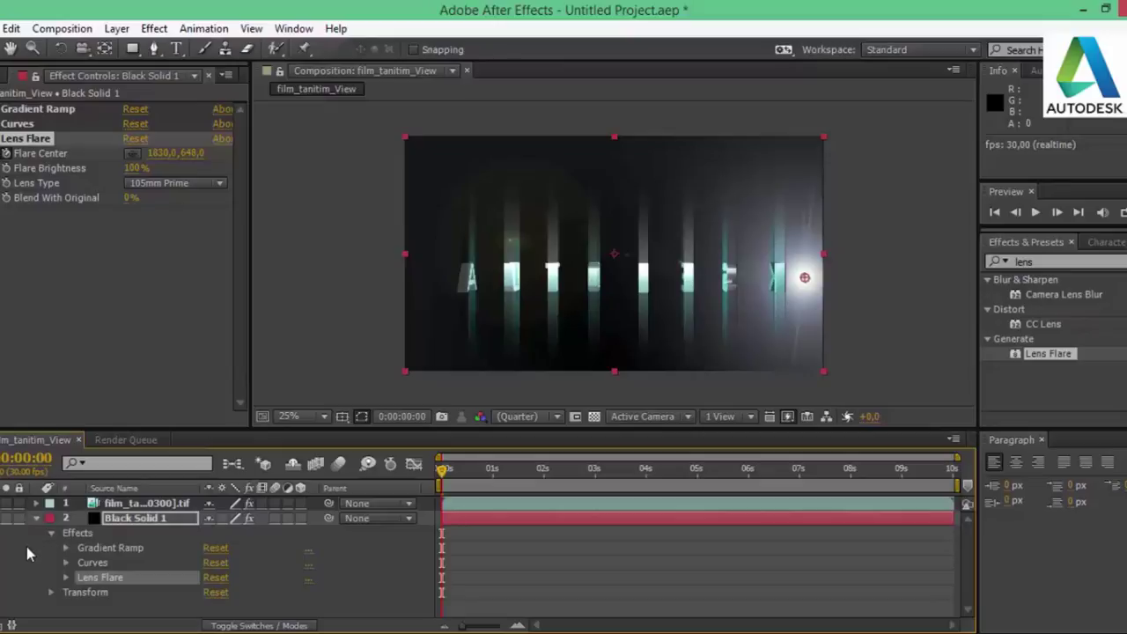
left_click(66, 578)
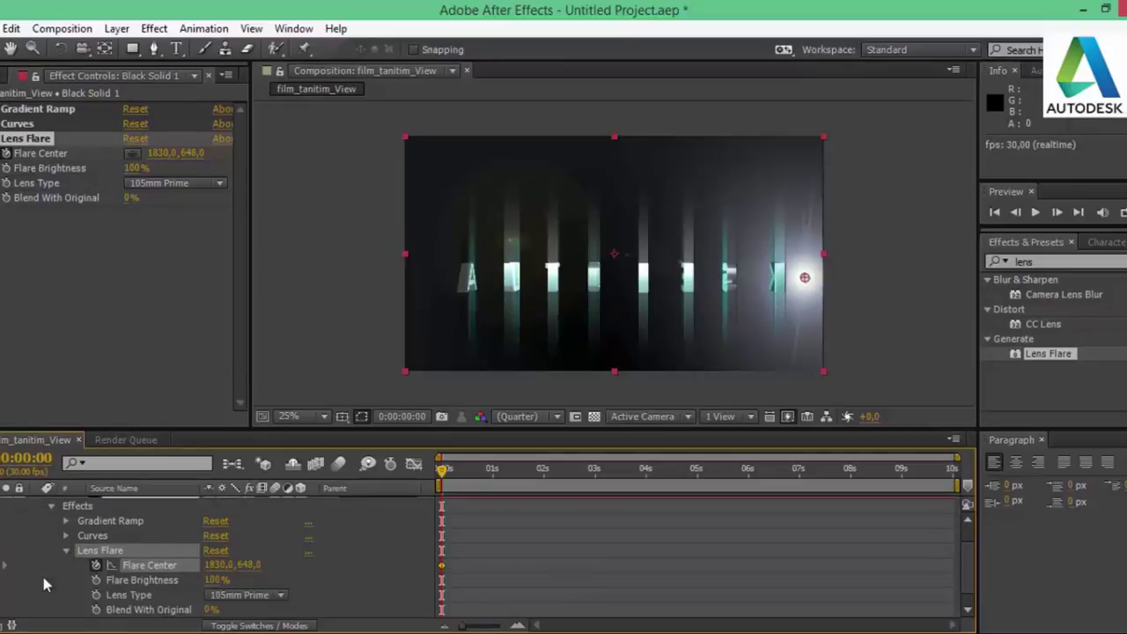
left_click(96, 550)
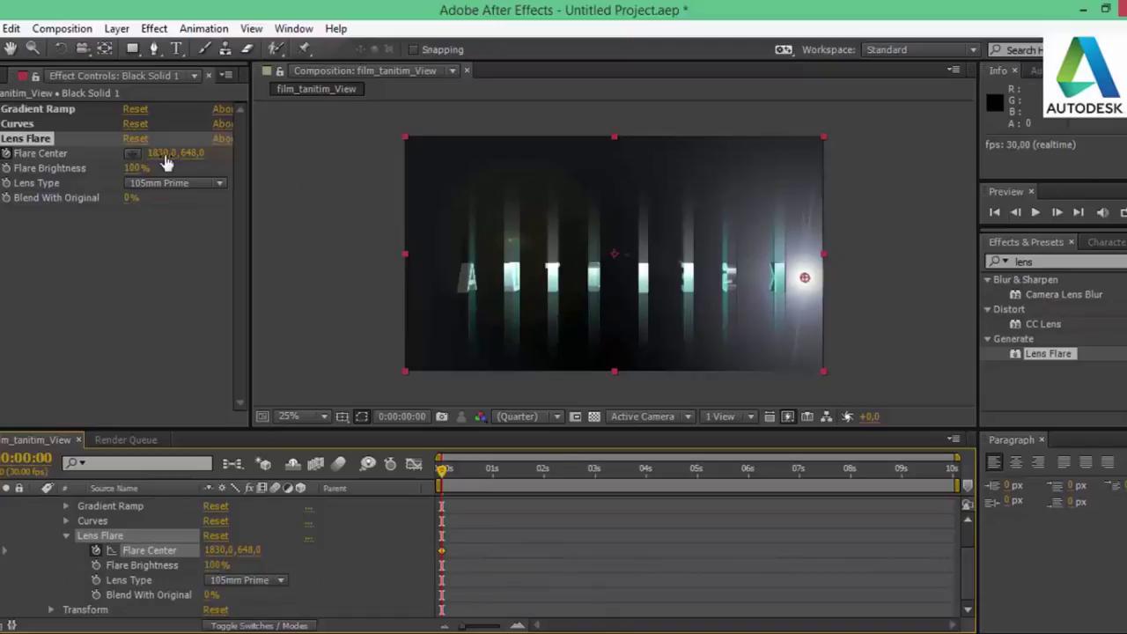
mouse_move(804, 280)
left_mouse_down()
mouse_move(388, 289)
mouse_move(396, 280)
left_mouse_up()
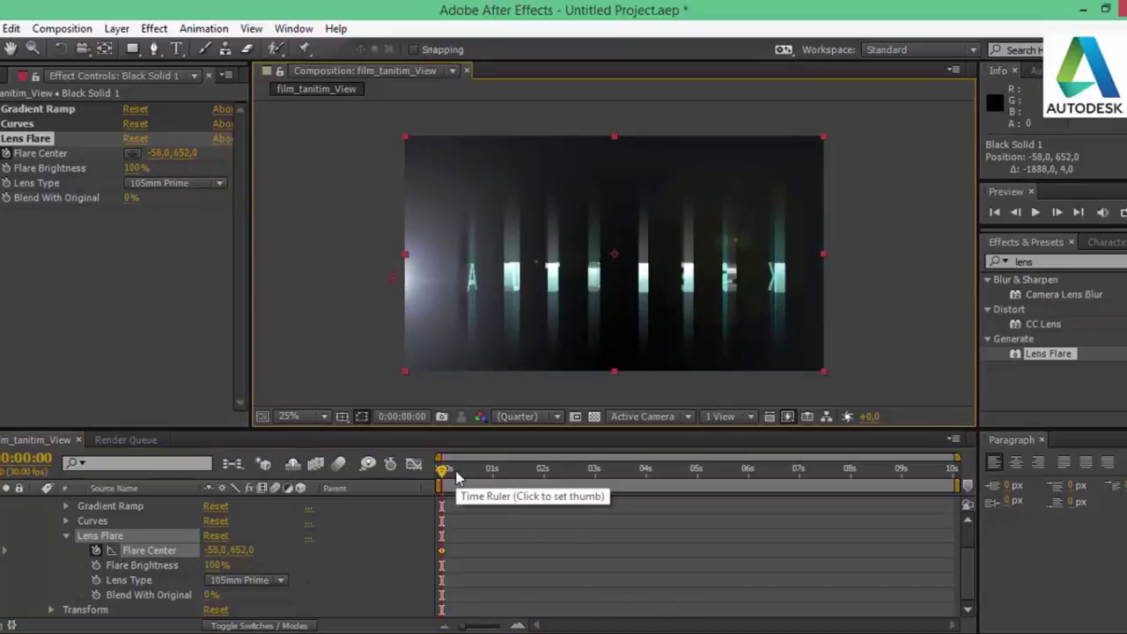
- At the composition end, set Flare Center to about 2557, 652, then return to 0s
left_click_drag(443, 472, 806, 471)
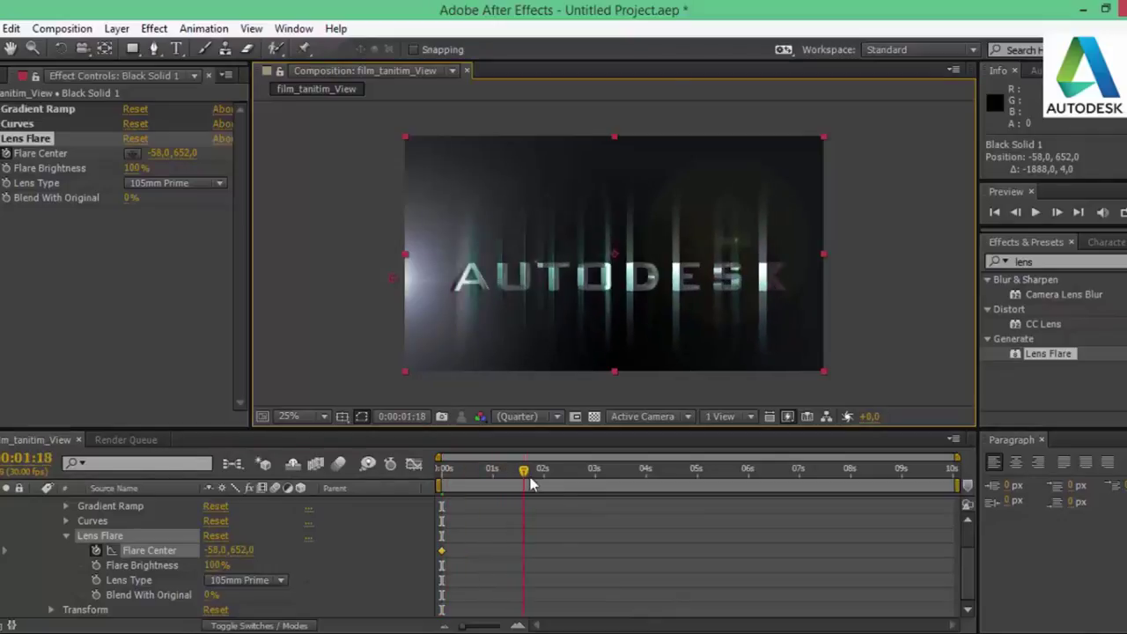
key("End")
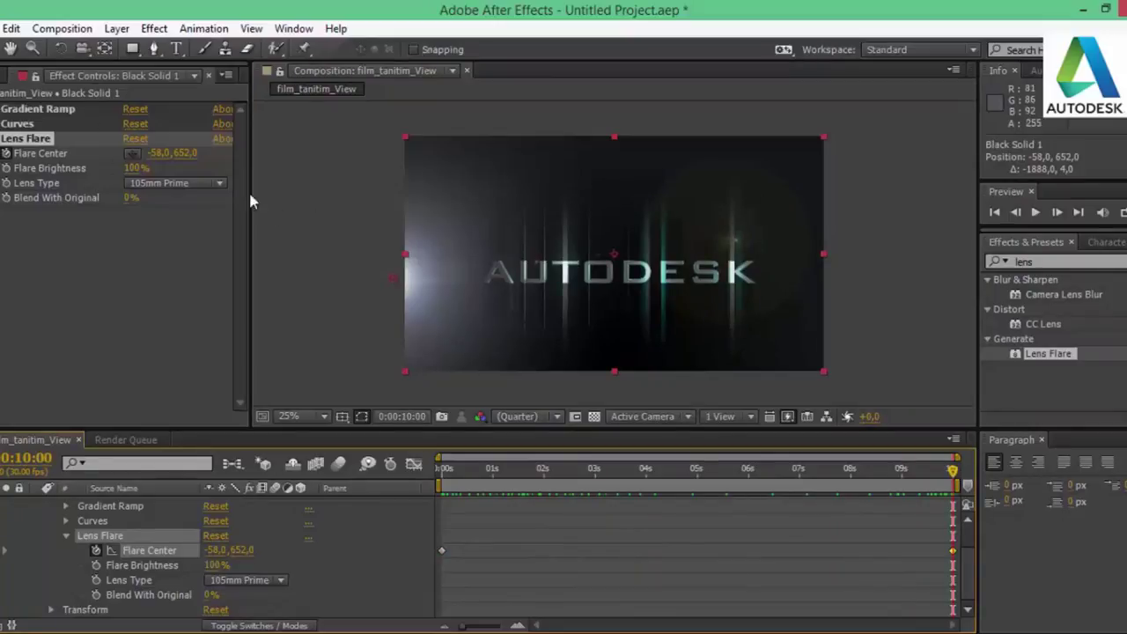
mouse_move(161, 155)
left_mouse_down()
mouse_move(229, 155)
mouse_move(264, 171)
left_mouse_up()
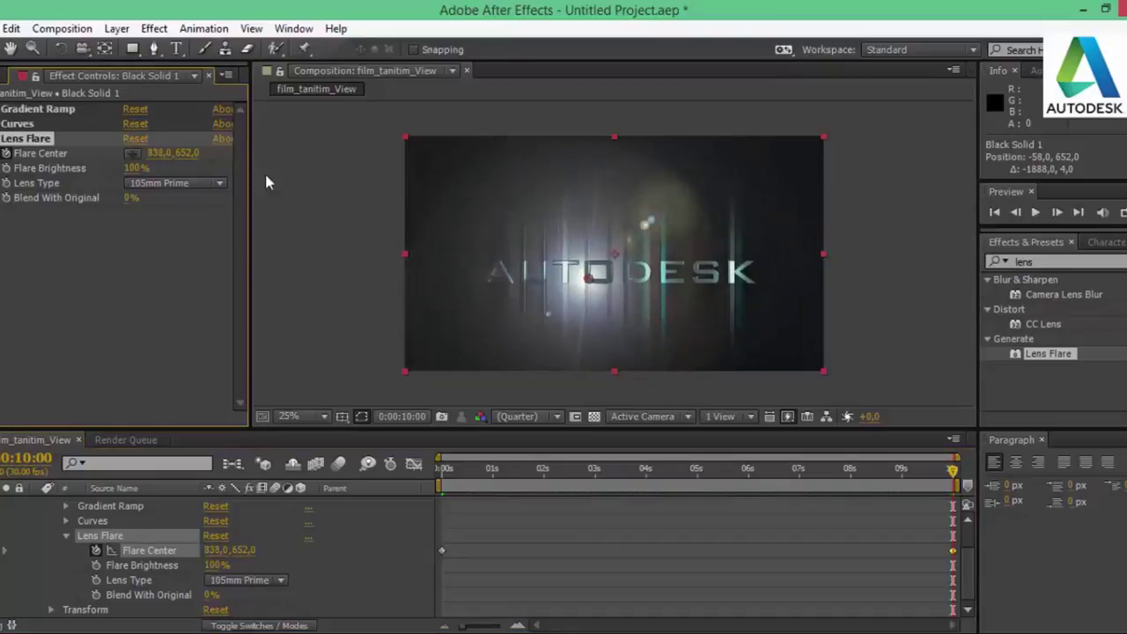
mouse_move(507, 161)
left_mouse_down()
mouse_move(475, 167)
mouse_move(1009, 282)
left_mouse_up()
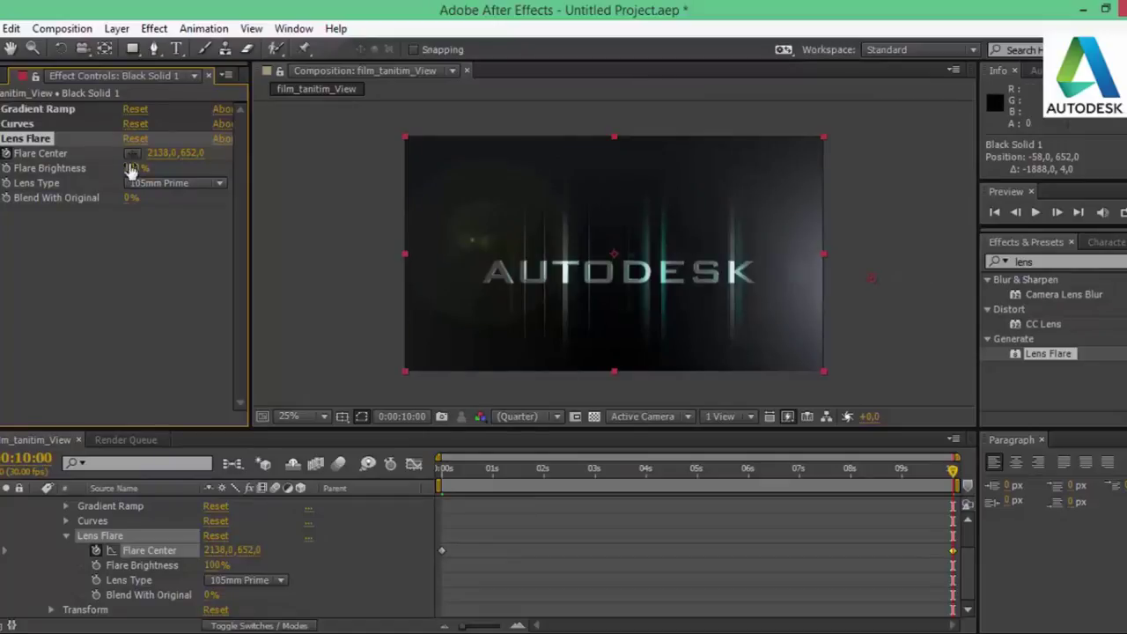
mouse_move(175, 153)
left_mouse_down()
mouse_move(635, 177)
mouse_move(717, 209)
left_mouse_up()
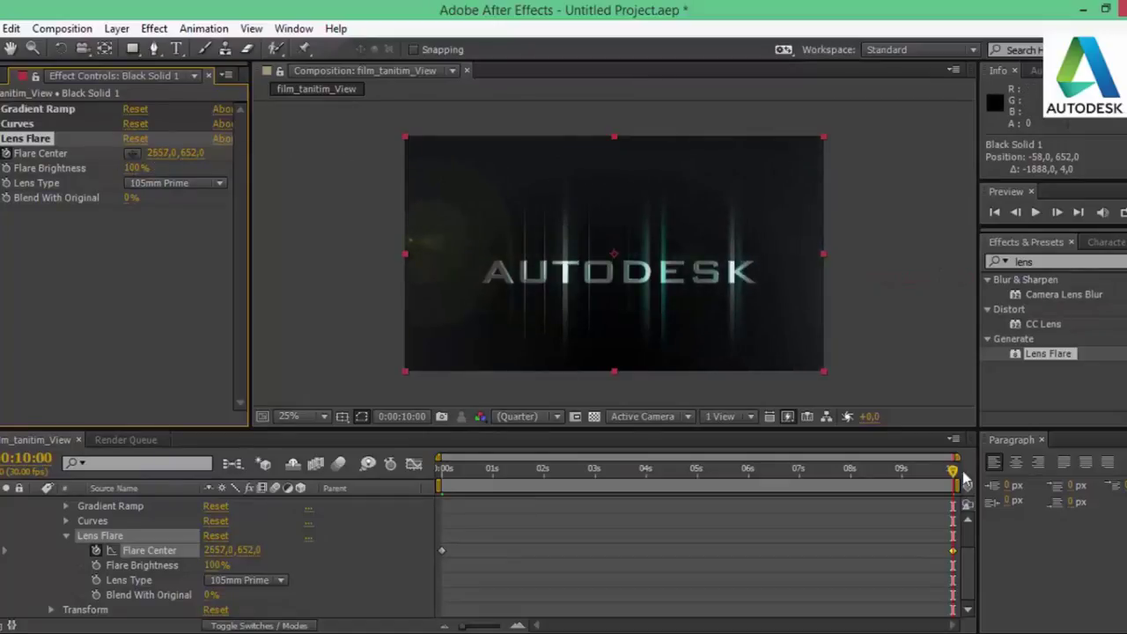
left_click(995, 212)
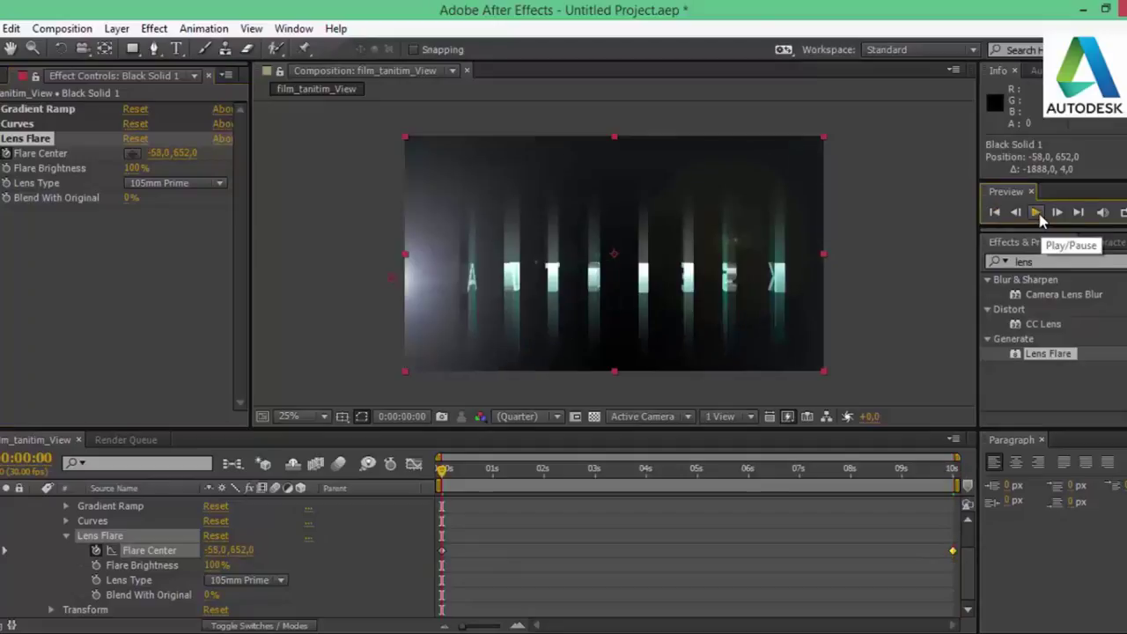
- Preview the flare sweep, then collapse Lens Flare in Effect Controls and the timeline
left_click(1039, 214)
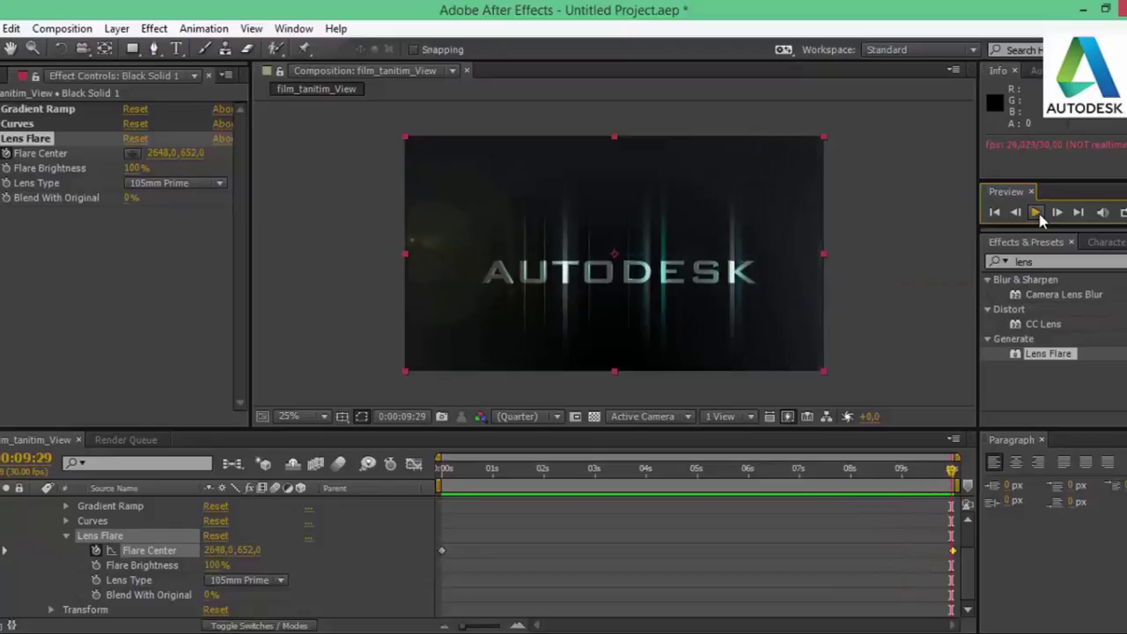
left_click(1043, 262)
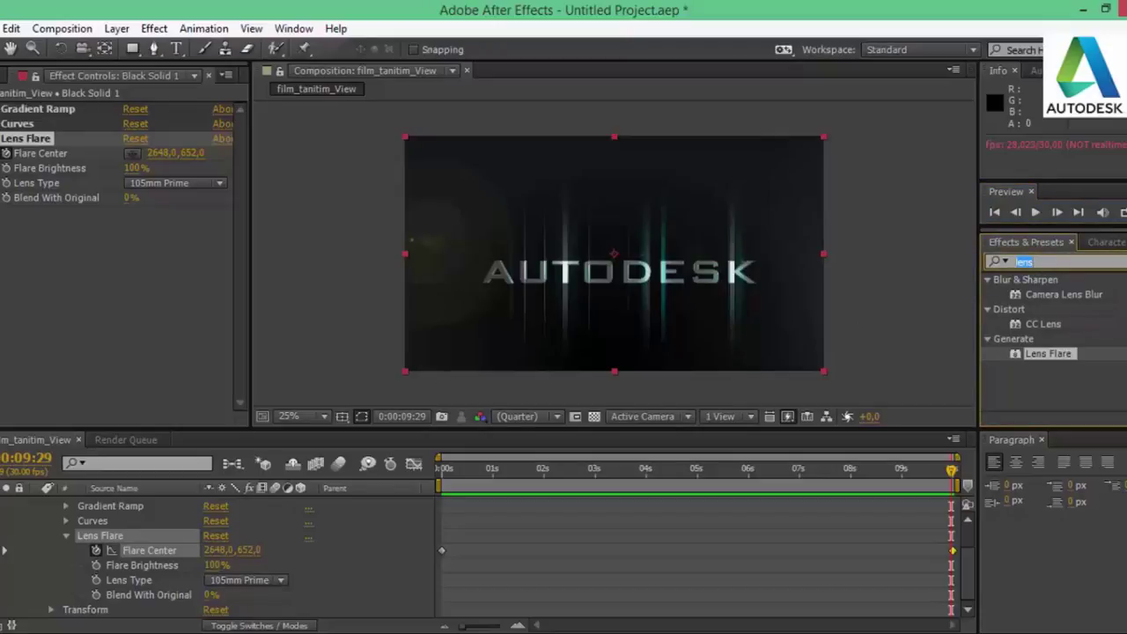
left_click(4, 138)
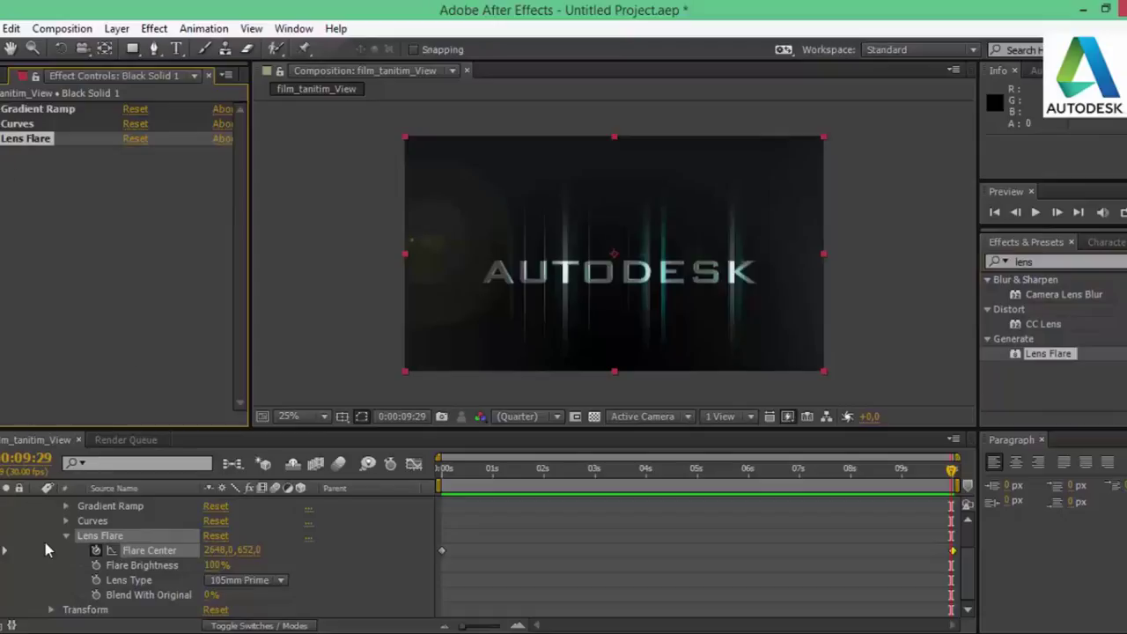
left_click(66, 536)
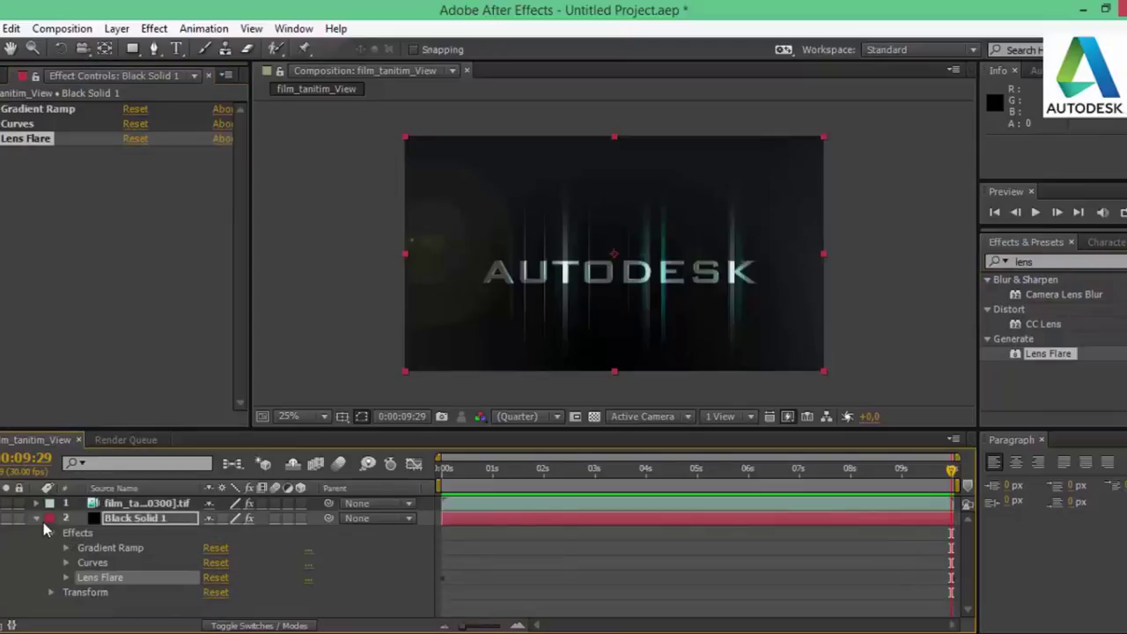
- Create Adjustment Layer 2 via Layer > New, above the film layer and Black Solid 1
left_click(38, 520)
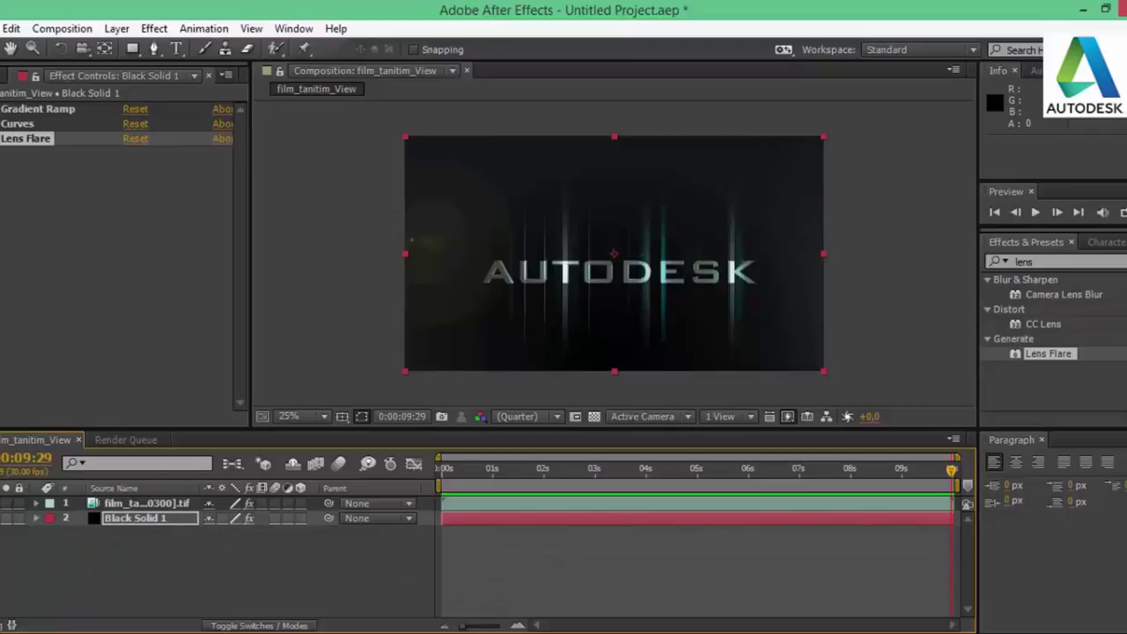
left_click(1054, 262)
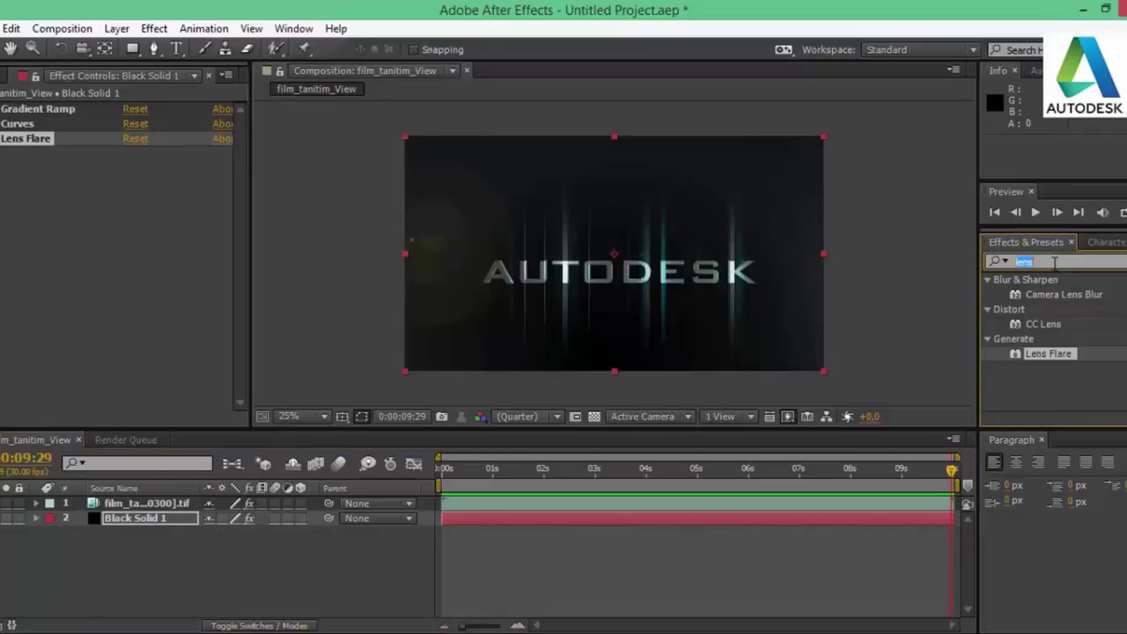
left_click(118, 28)
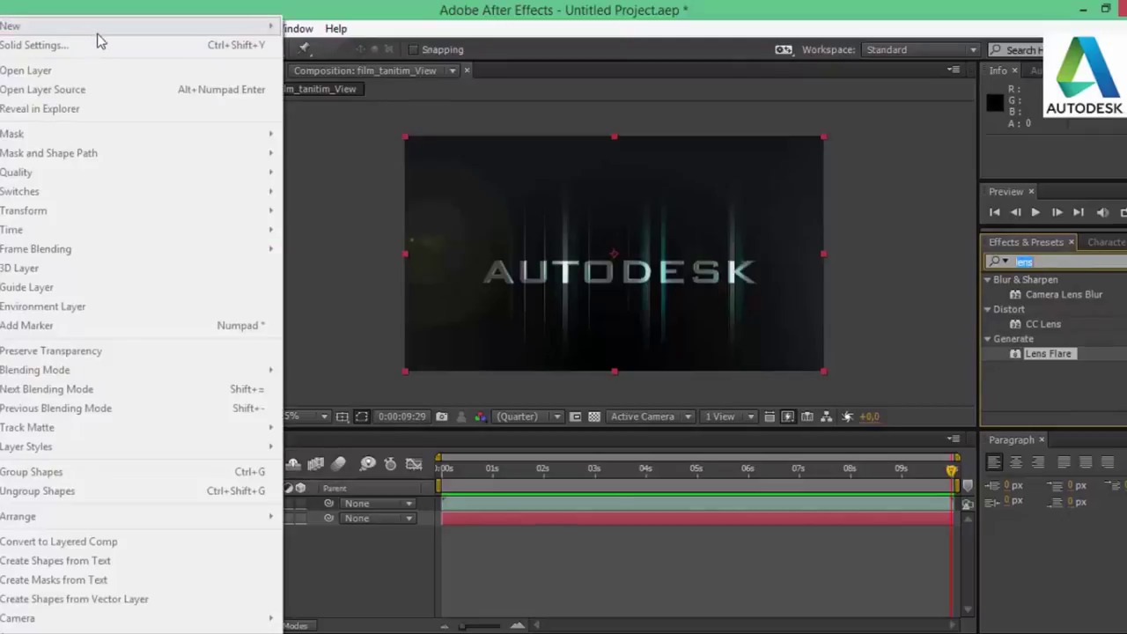
key("Escape")
left_click(157, 509)
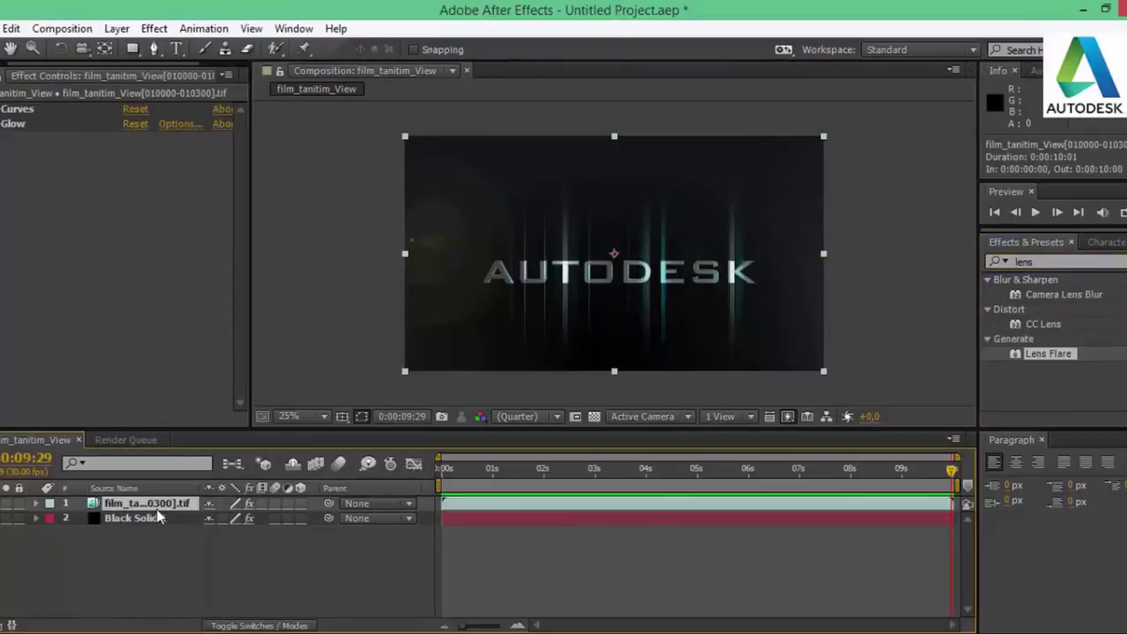
right_click(155, 536)
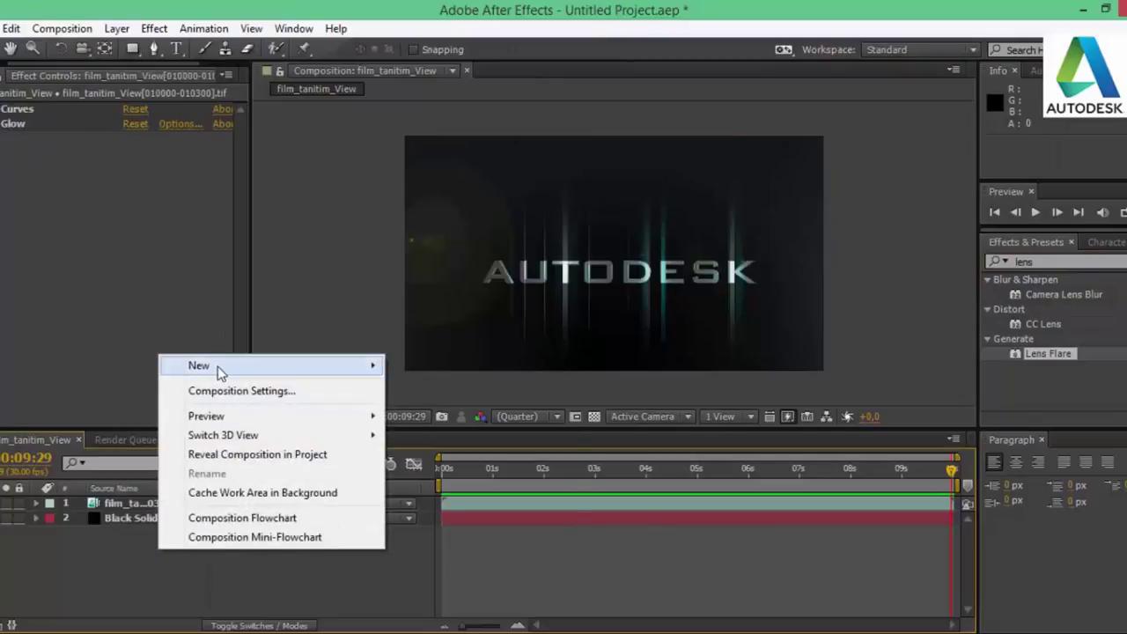
mouse_move(264, 366)
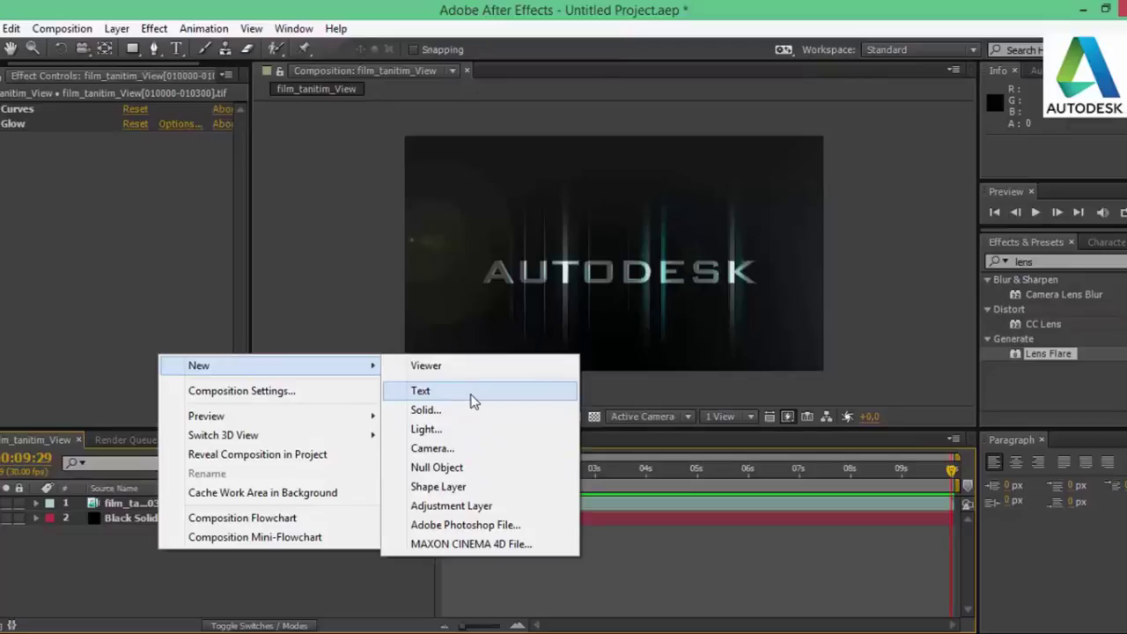
left_click(124, 32)
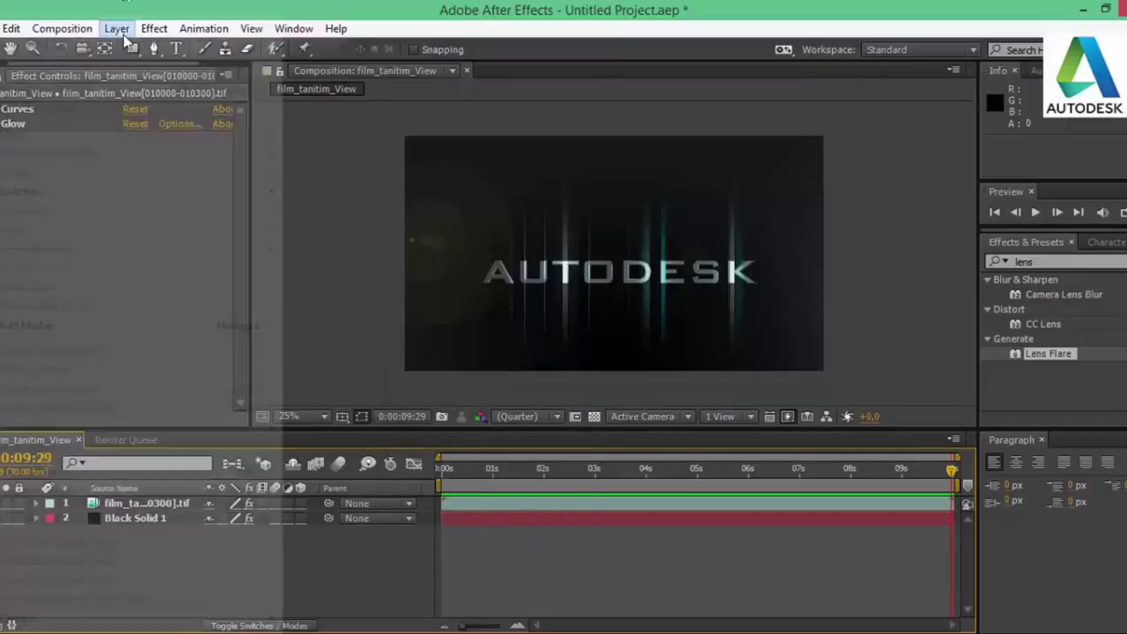
left_click(116, 28)
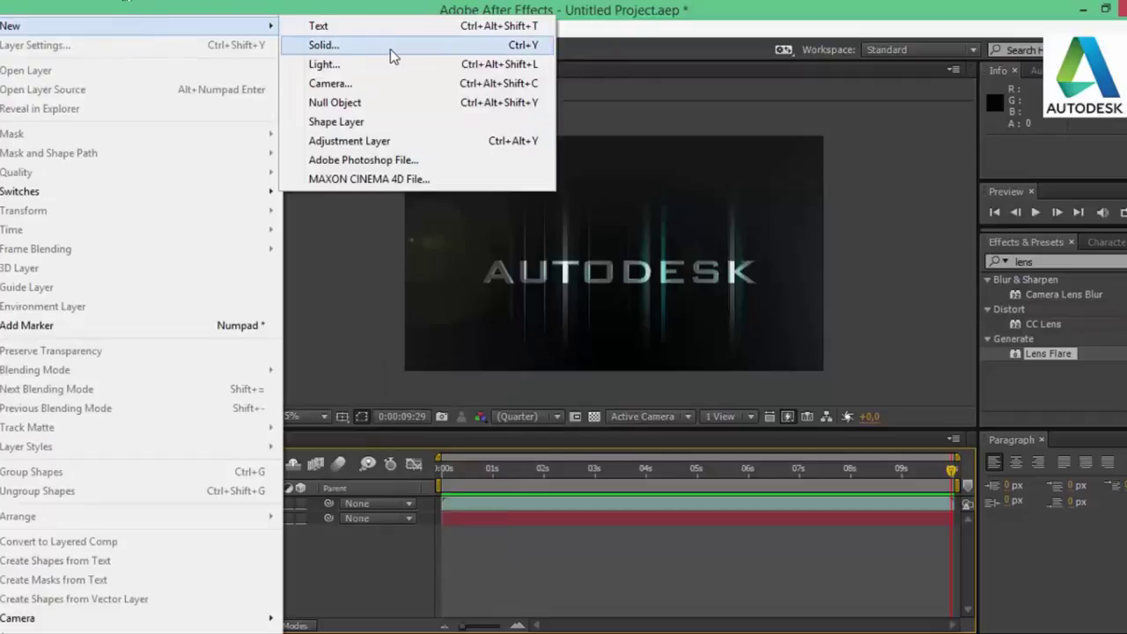
left_click(390, 45)
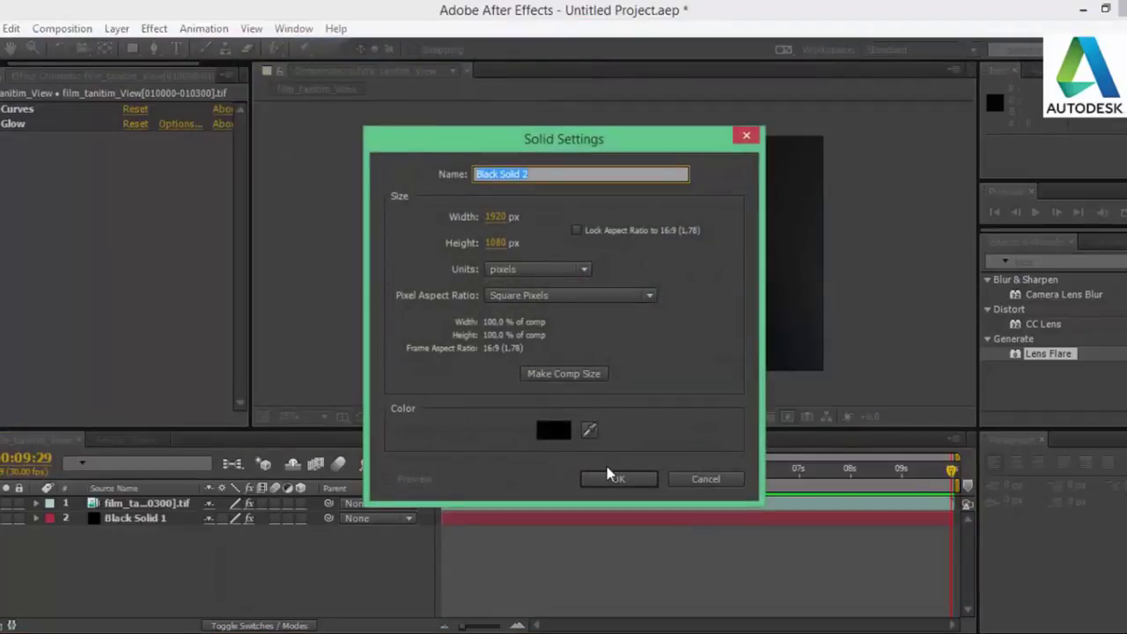
left_click(696, 480)
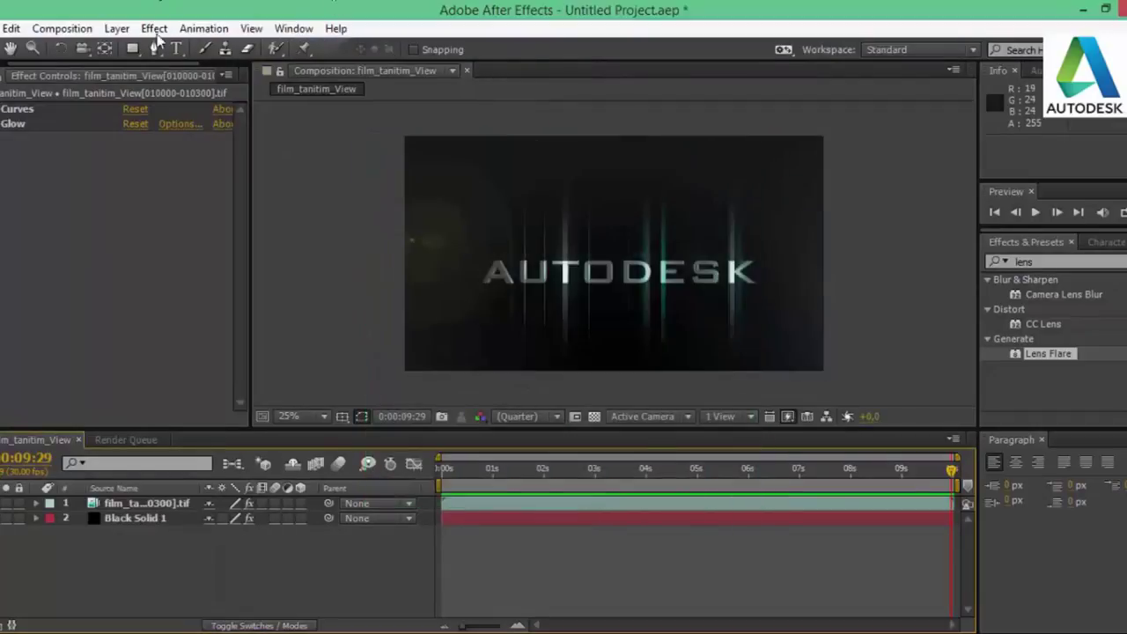
left_click(120, 31)
mouse_move(35, 26)
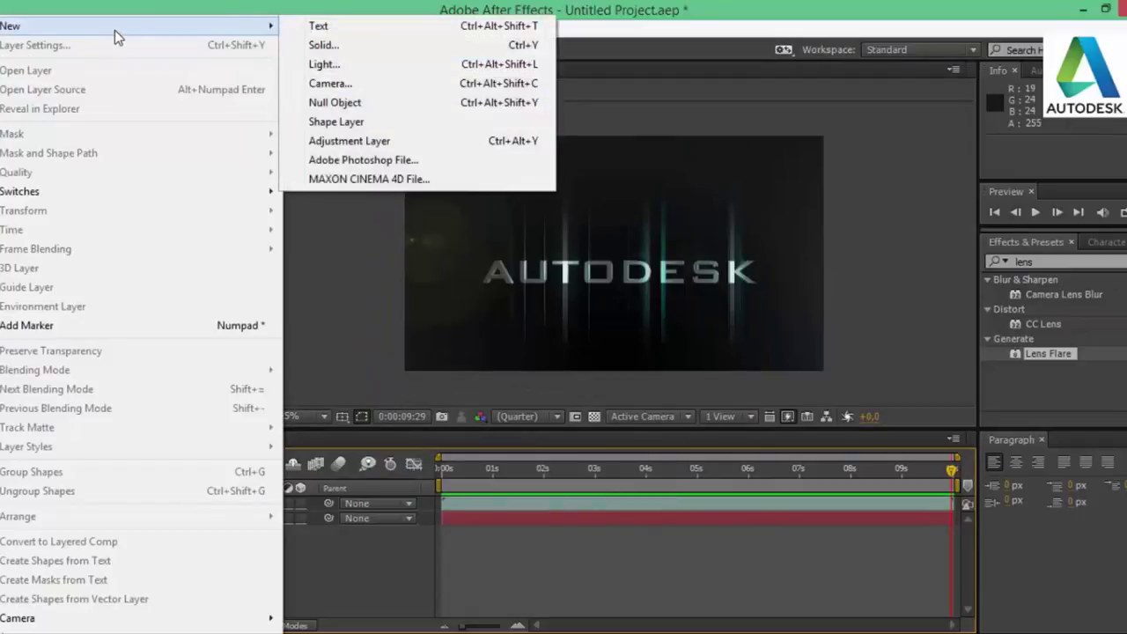
left_click(407, 141)
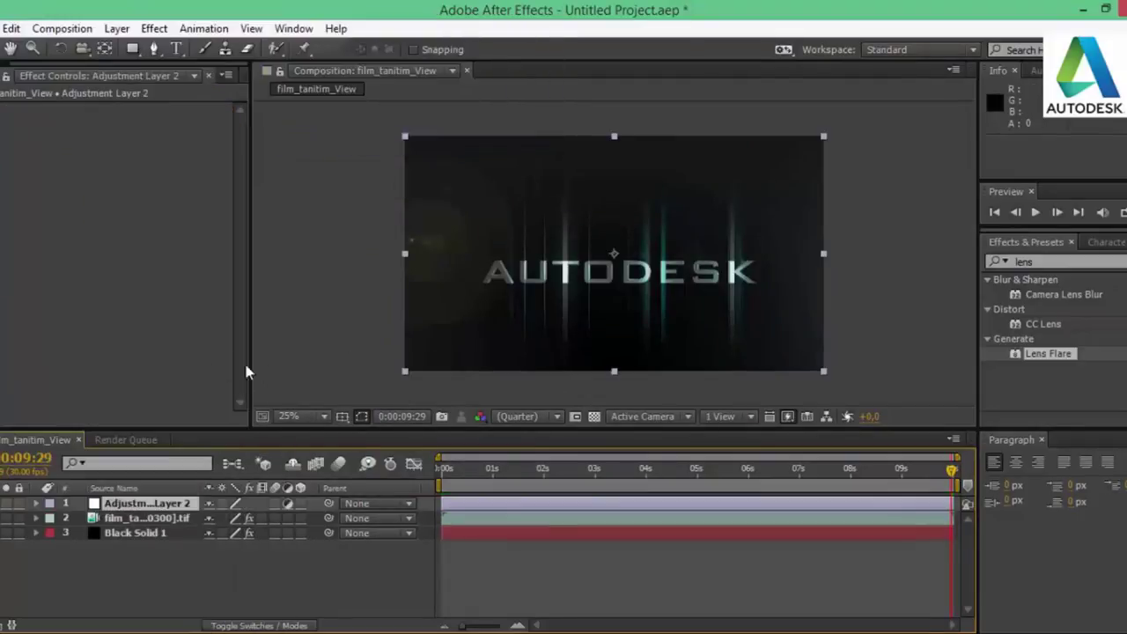
- Search 'snow' and apply CC Snowfall to the adjustment layer, then scrub through the title
left_click(1041, 262)
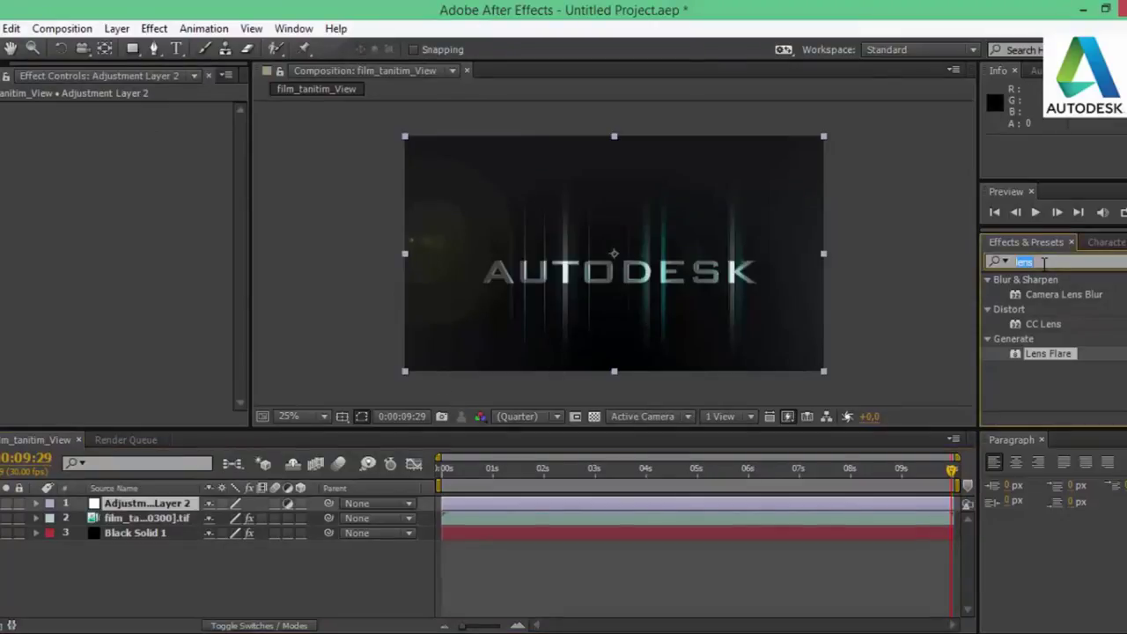
type("snow")
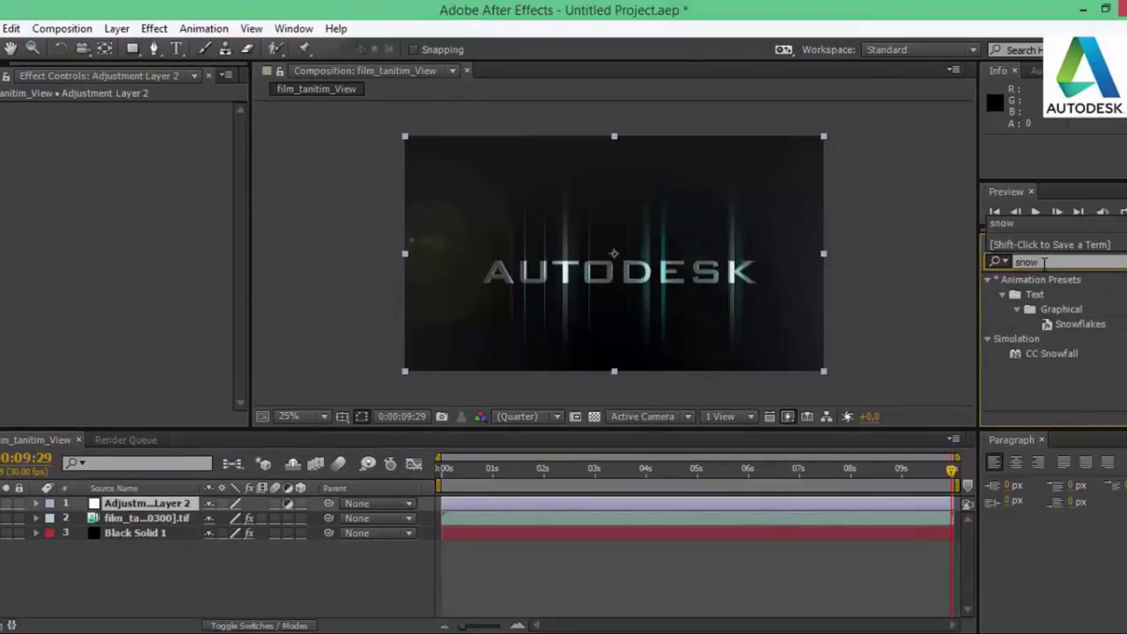
double_click(1064, 355)
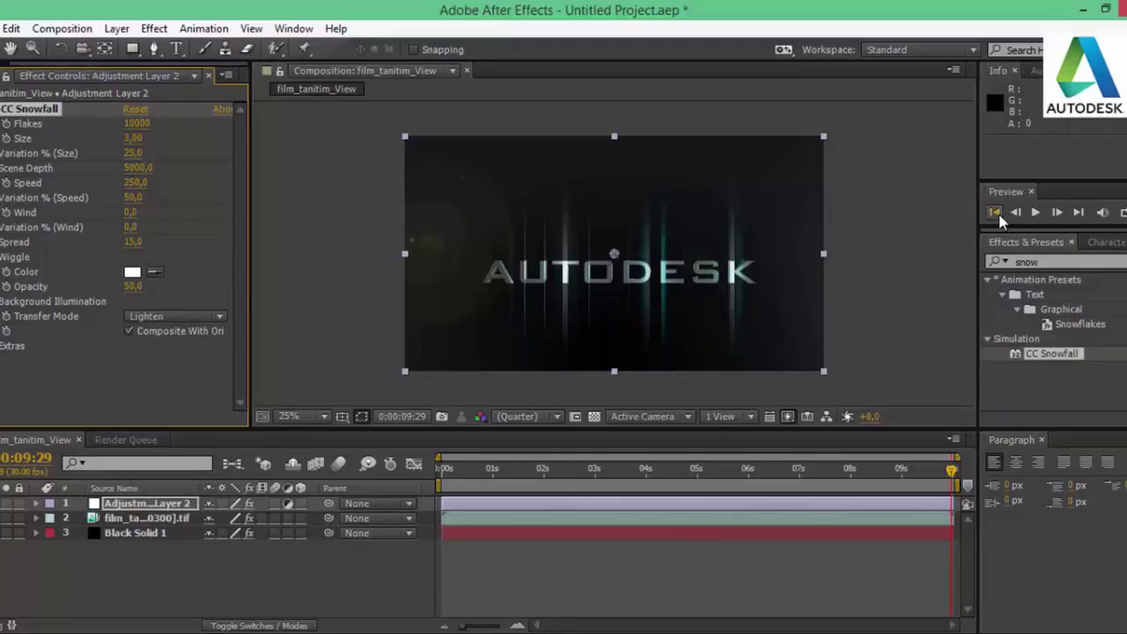
left_click(994, 213)
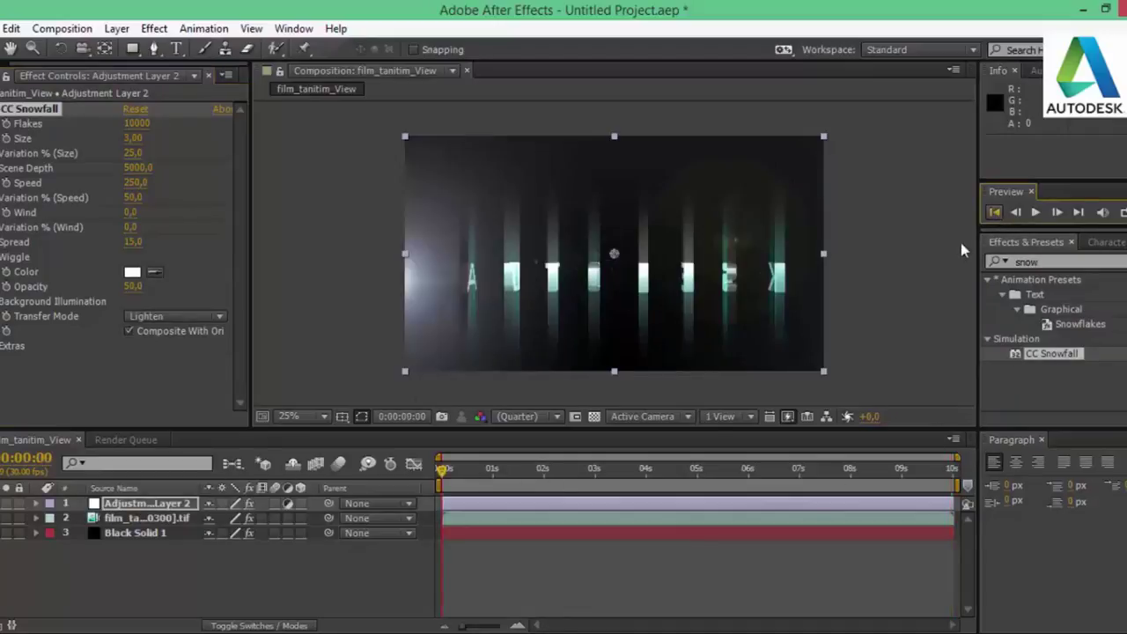
mouse_move(447, 473)
left_mouse_down()
mouse_move(598, 483)
mouse_move(942, 423)
mouse_move(519, 422)
mouse_move(457, 437)
mouse_move(374, 496)
left_mouse_up()
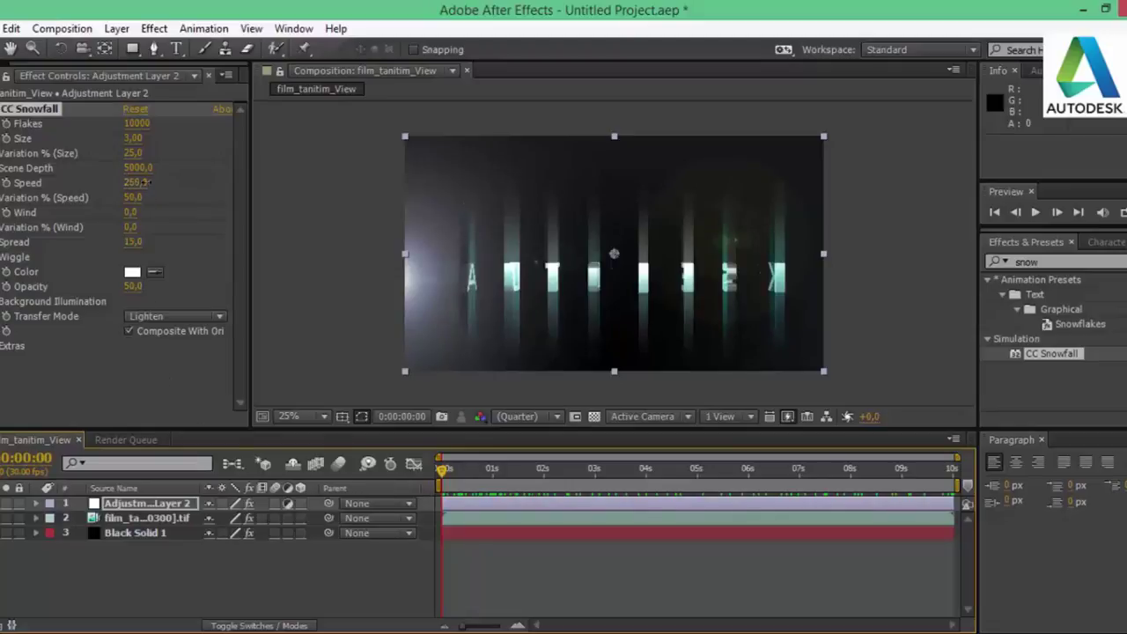
- Raise the snowfall speed to 329 and the flake size to 4,34
left_click_drag(191, 182, 195, 190)
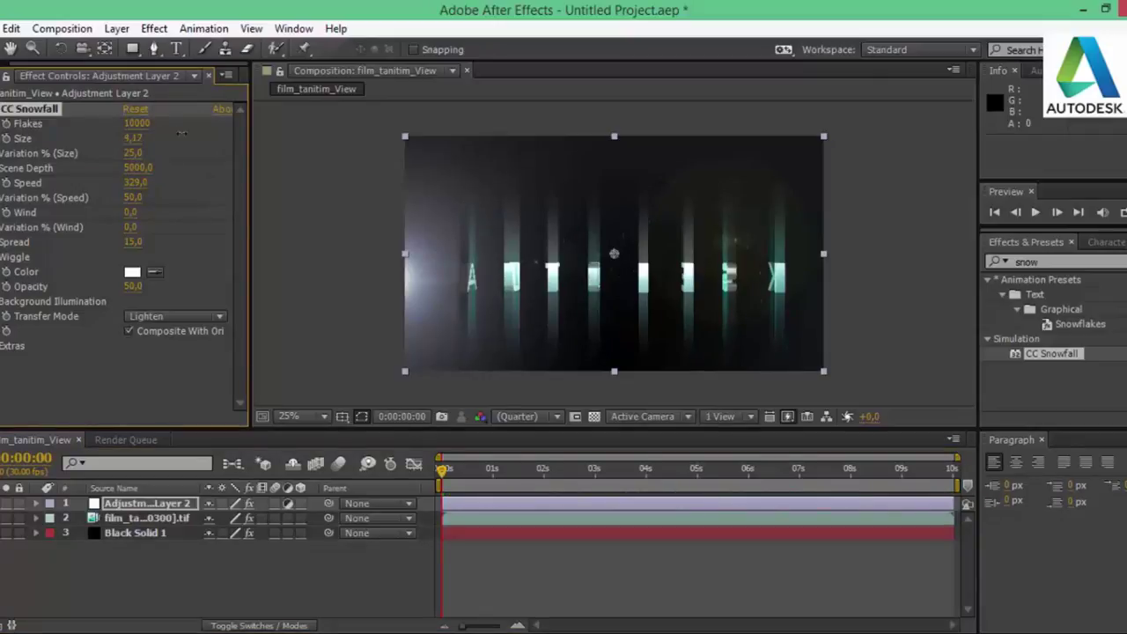
left_click_drag(180, 134, 192, 135)
left_click(846, 377)
- Zoom to 50%, preview the snowfall twice stopping near 0:00:02:19, and expand Size
key("period")
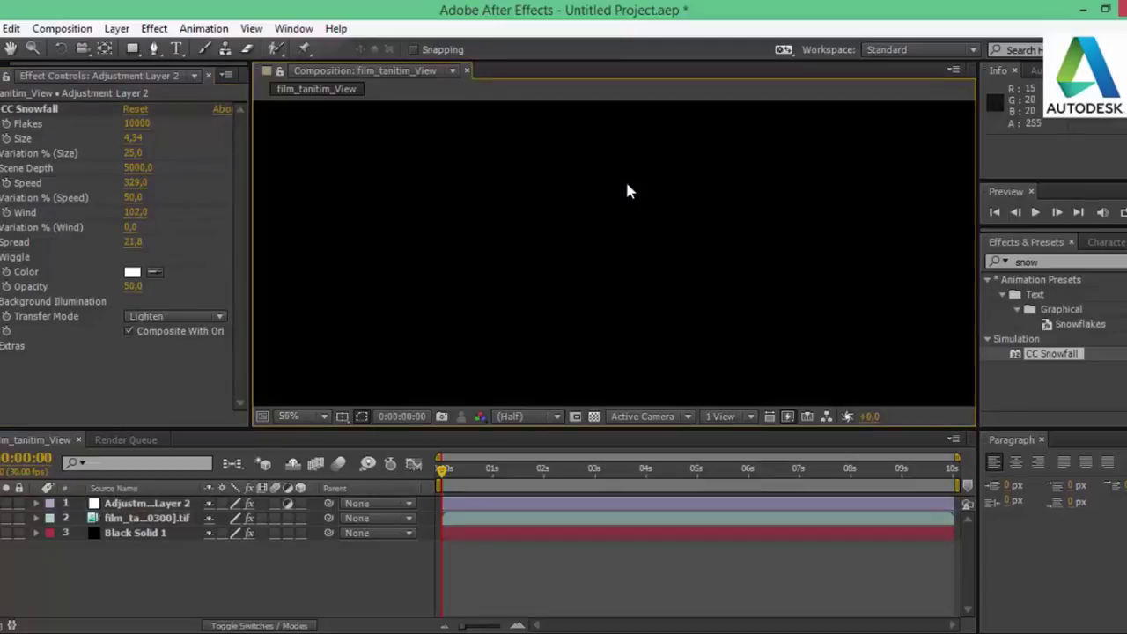
left_click(1036, 212)
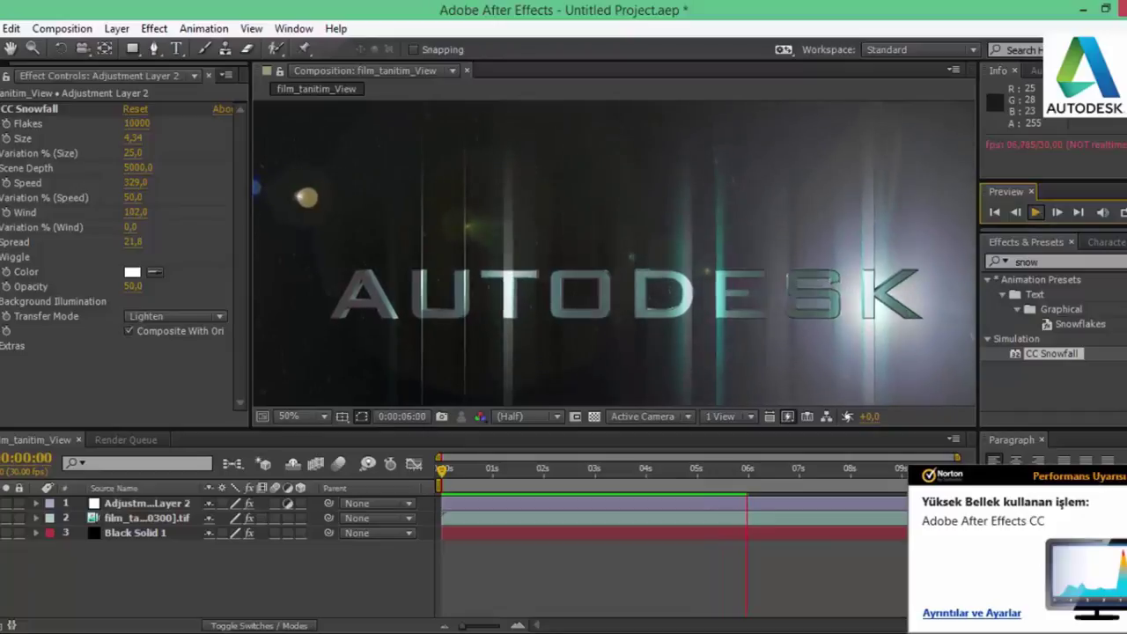
left_click(1036, 459)
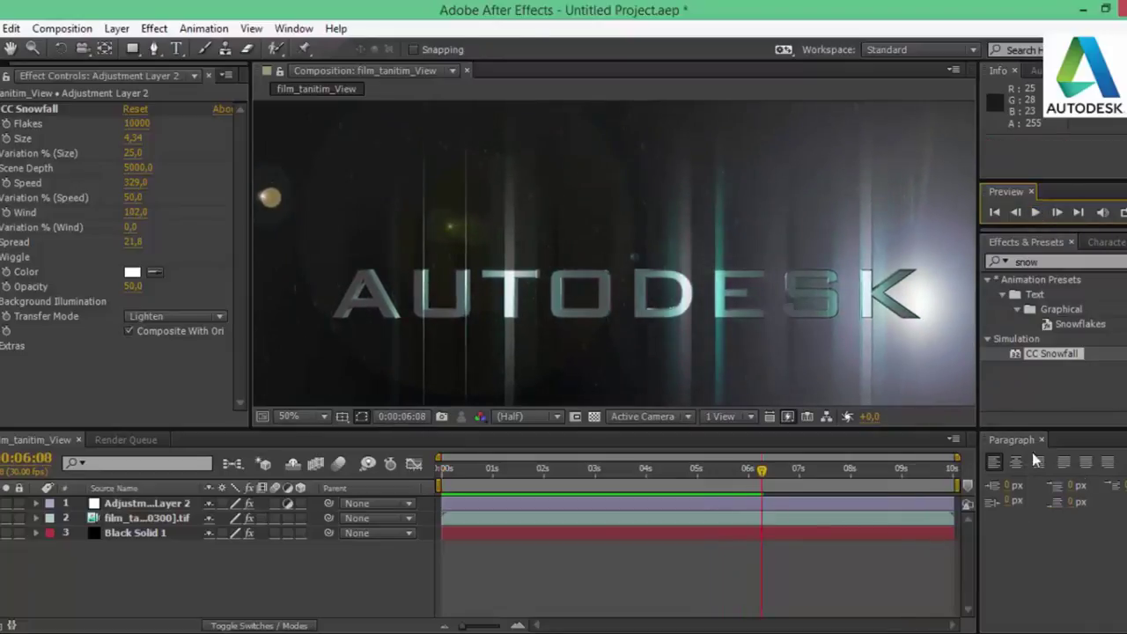
left_click(995, 213)
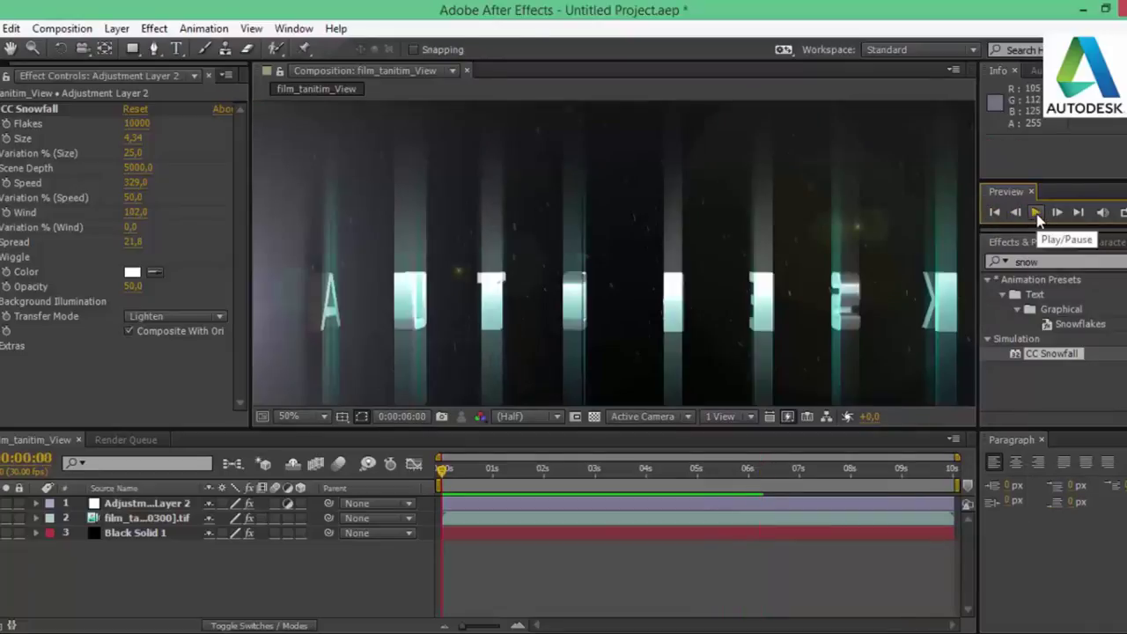
left_click(1037, 213)
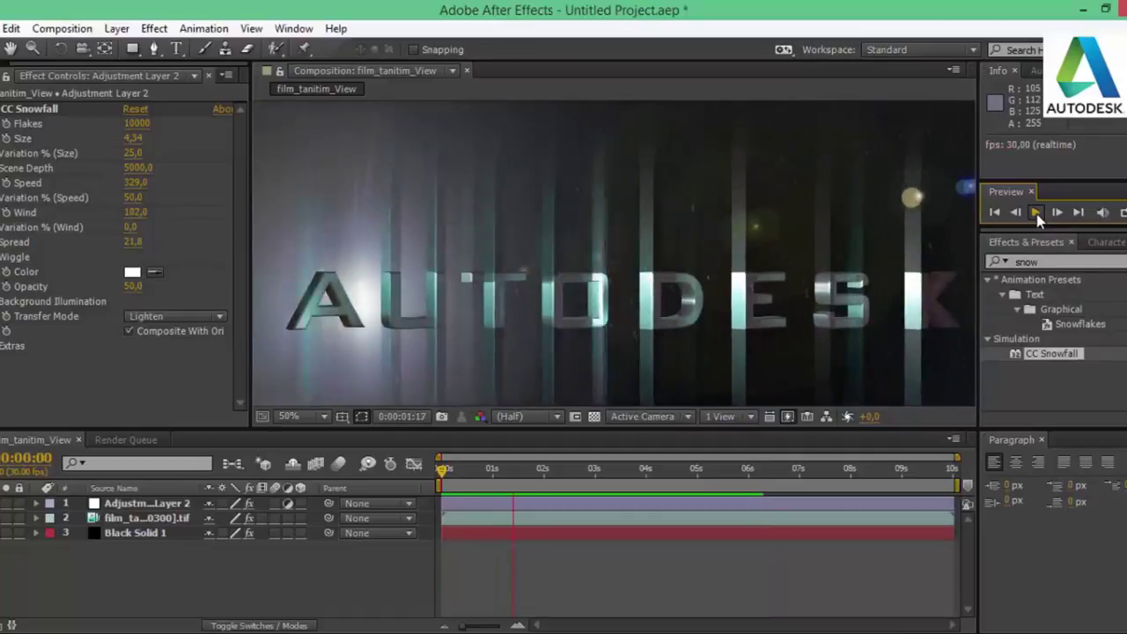
left_click(1037, 214)
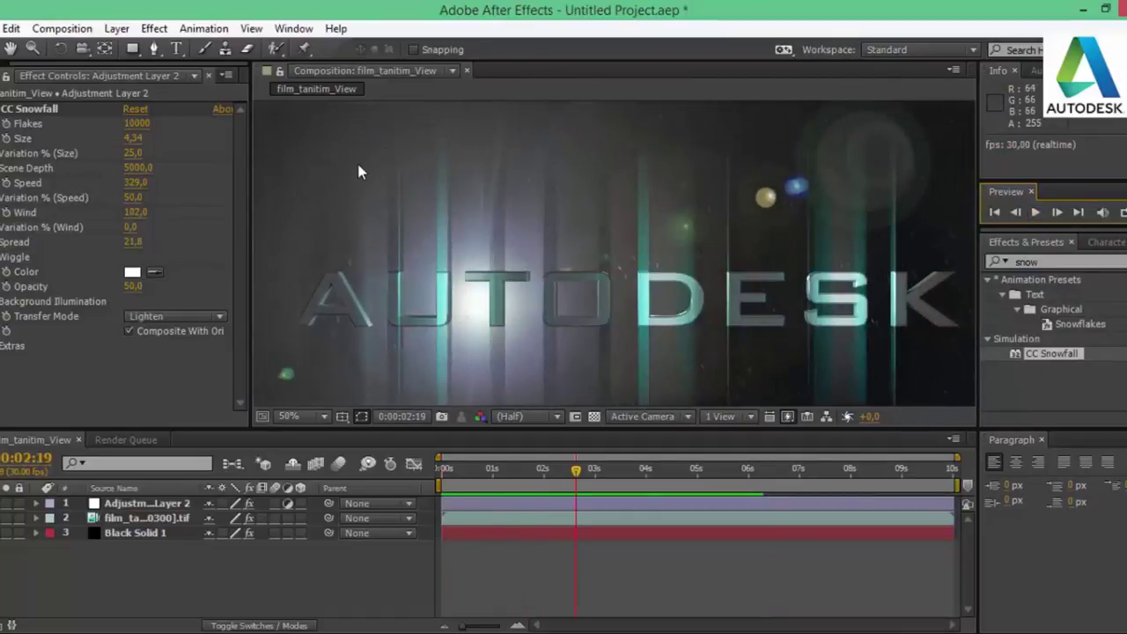
left_click(4, 138)
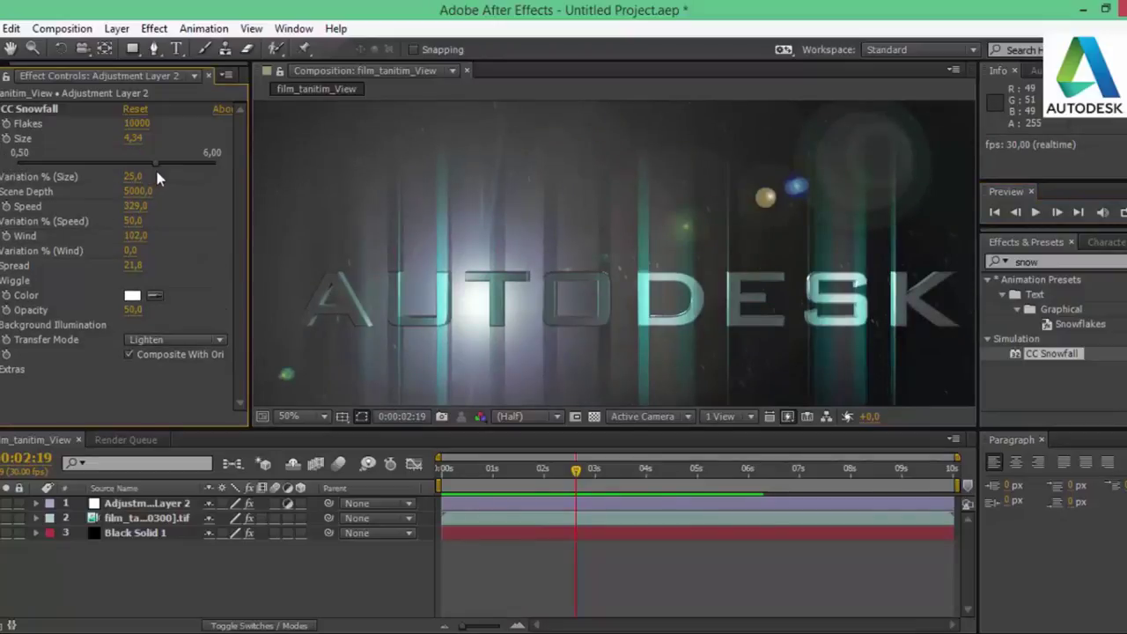
- Set flake size 6,00, raise size variation, wind variation to 100 and spread to about 45
left_click_drag(156, 164, 223, 165)
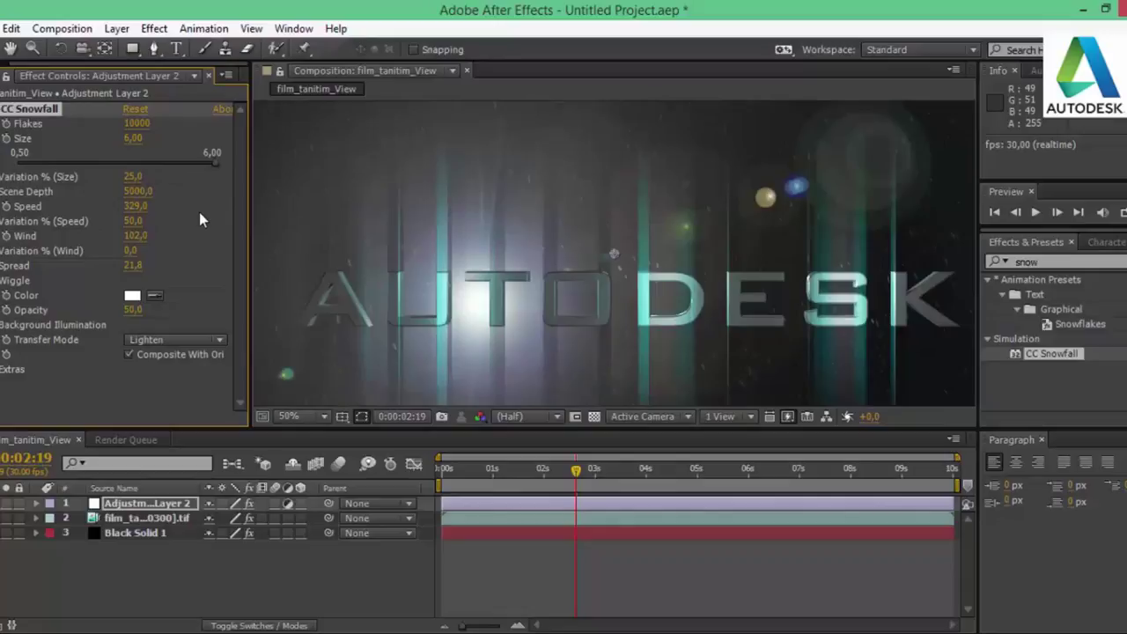
mouse_move(132, 177)
left_mouse_down()
mouse_move(172, 167)
mouse_move(128, 176)
left_mouse_up()
left_click_drag(131, 251, 172, 247)
left_click_drag(133, 265, 146, 262)
left_click_drag(310, 260, 329, 269)
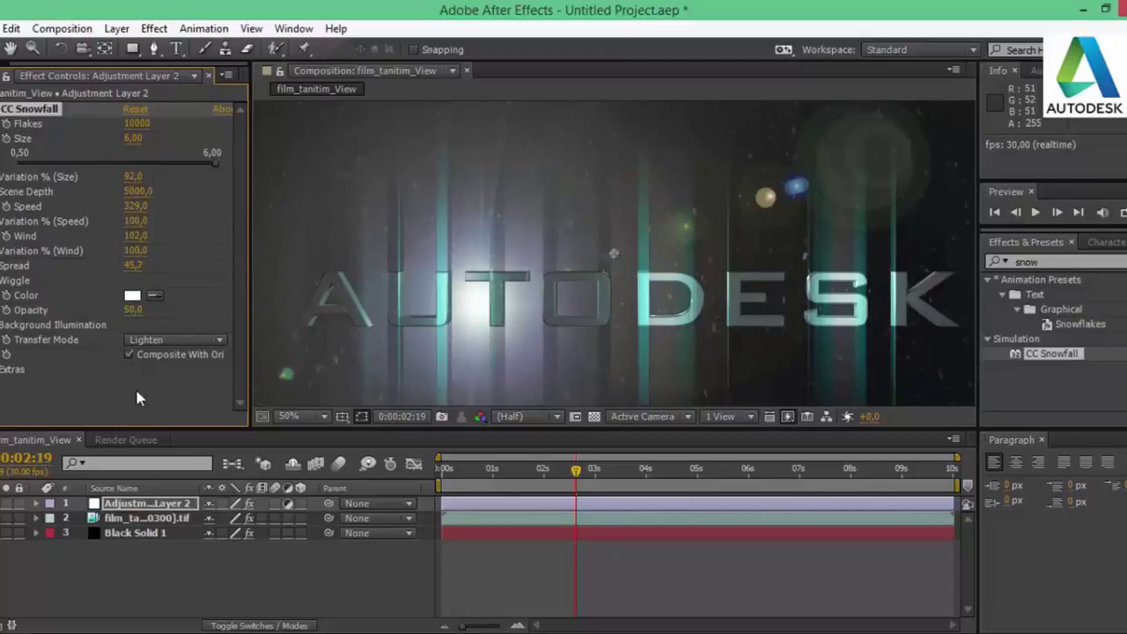
left_click(1037, 212)
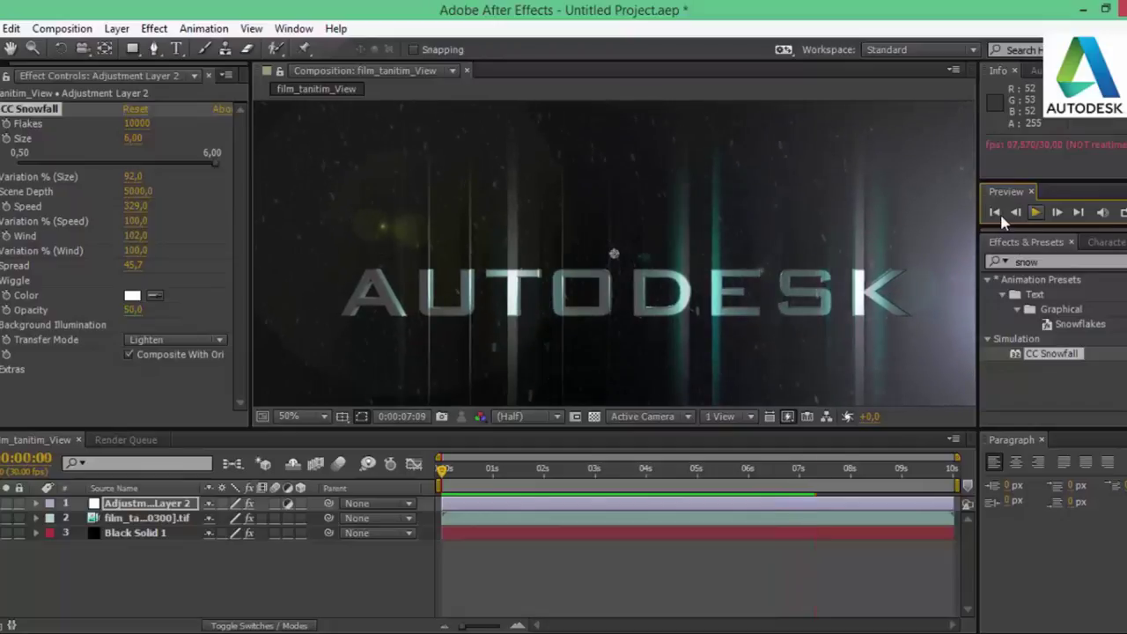
left_click(996, 214)
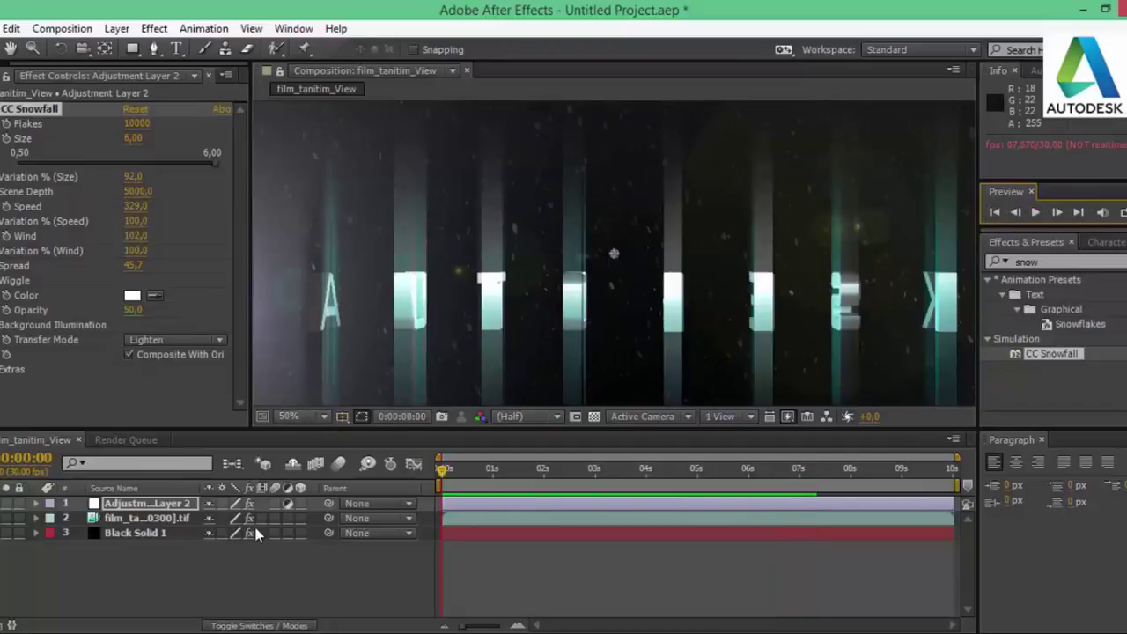
left_click(207, 564)
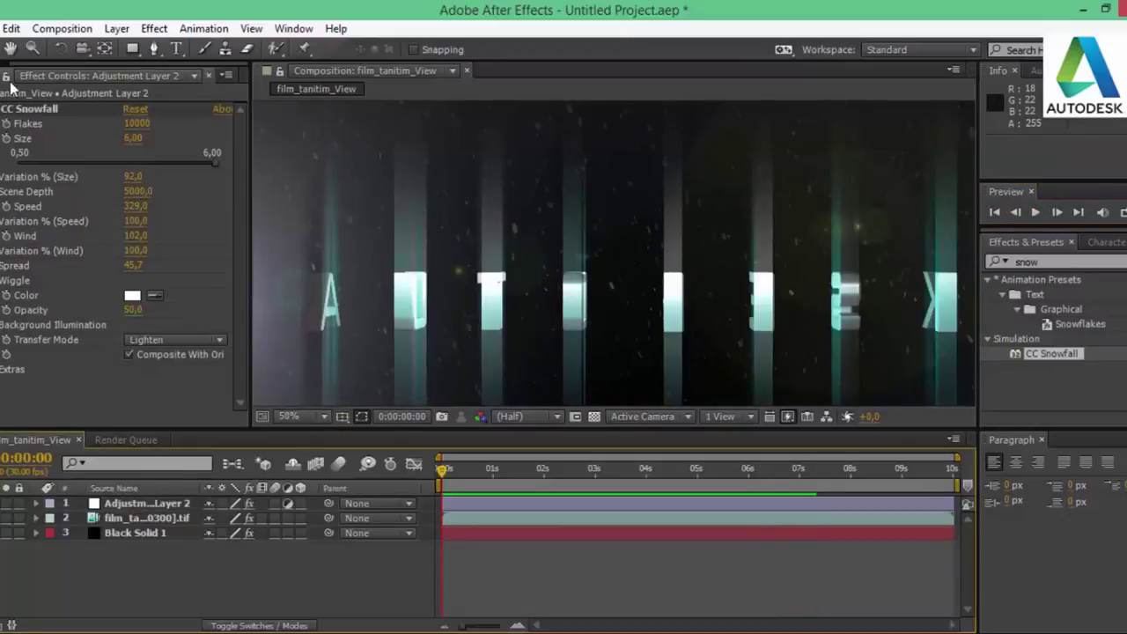
- Import the GRAVITY Original Score mp4 from the AE folder and add it as layer 4
key("ctrl+0")
right_click(45, 313)
mouse_move(90, 401)
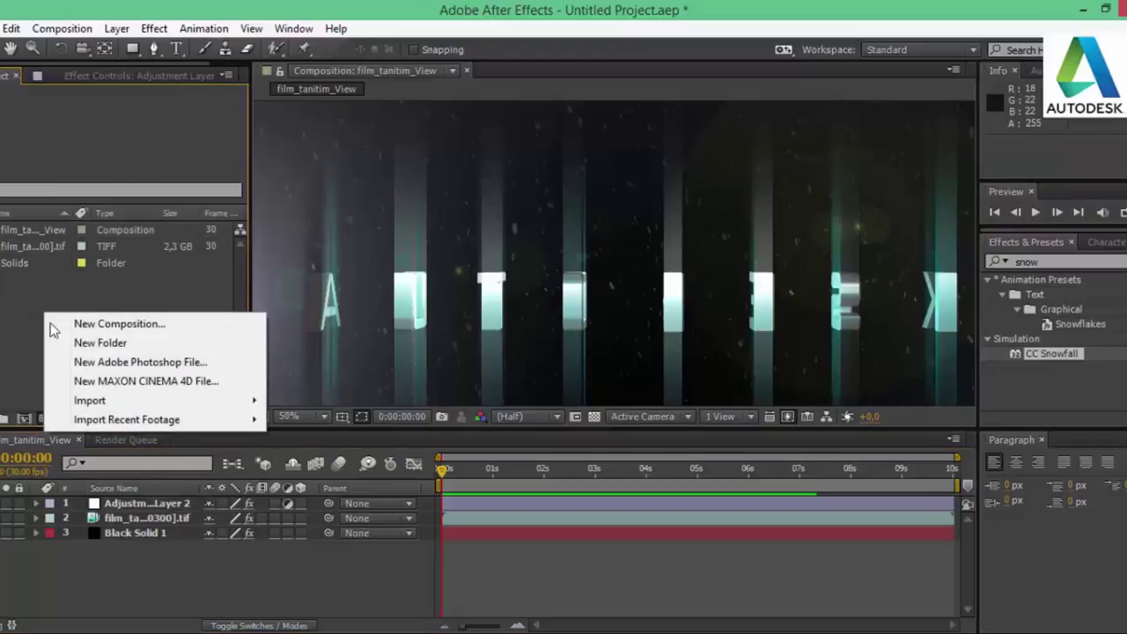
left_click(321, 401)
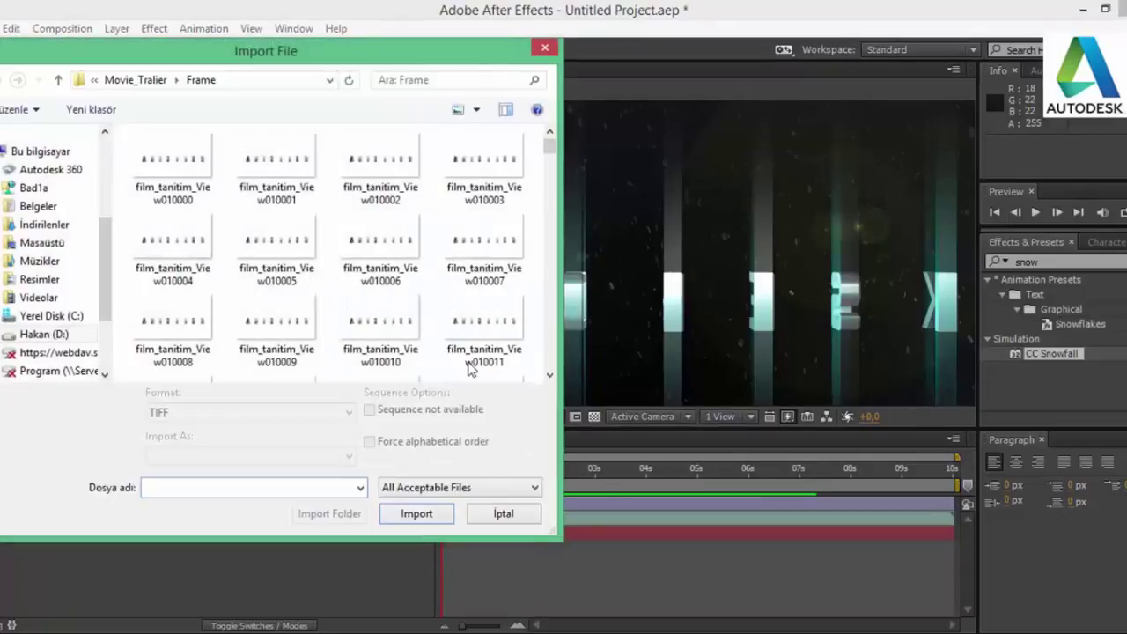
left_click(58, 80)
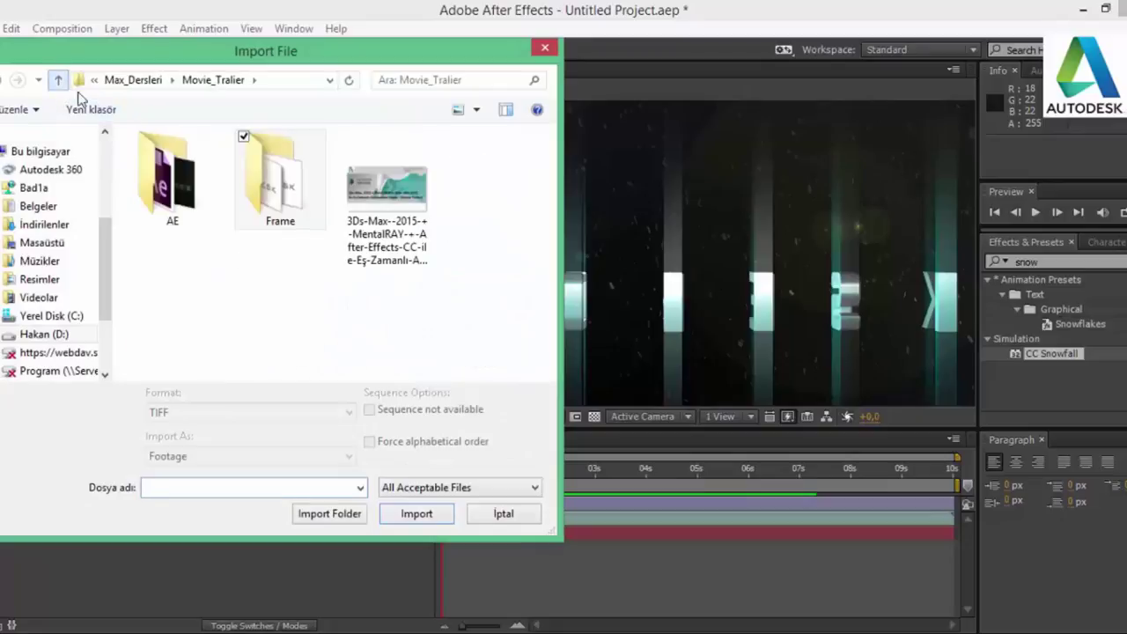
double_click(198, 204)
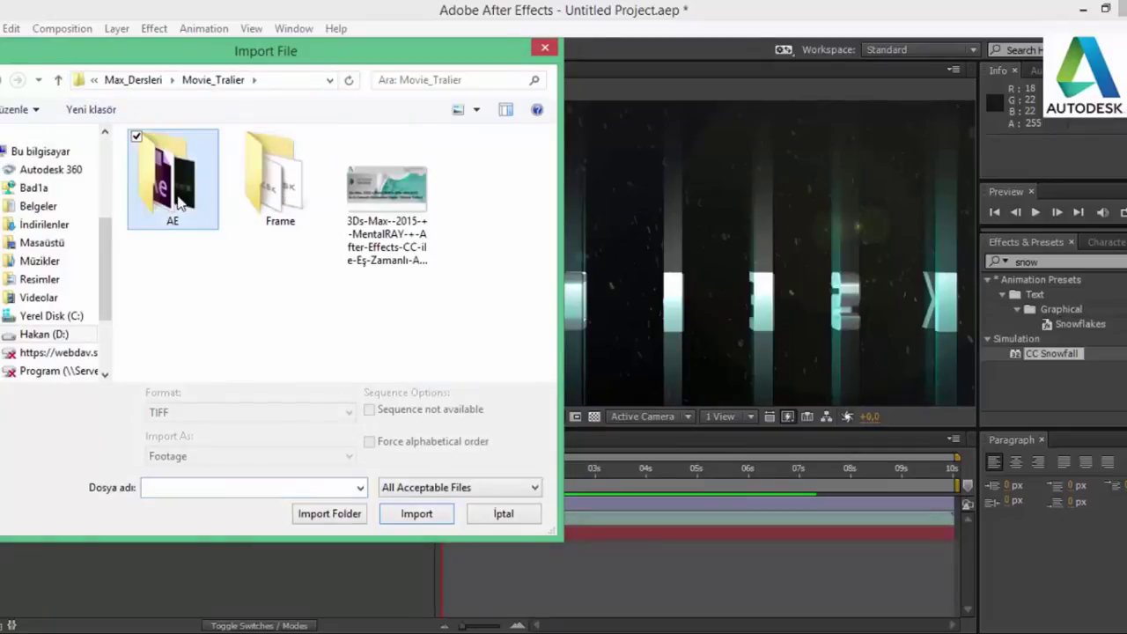
left_click(172, 190)
double_click(168, 190)
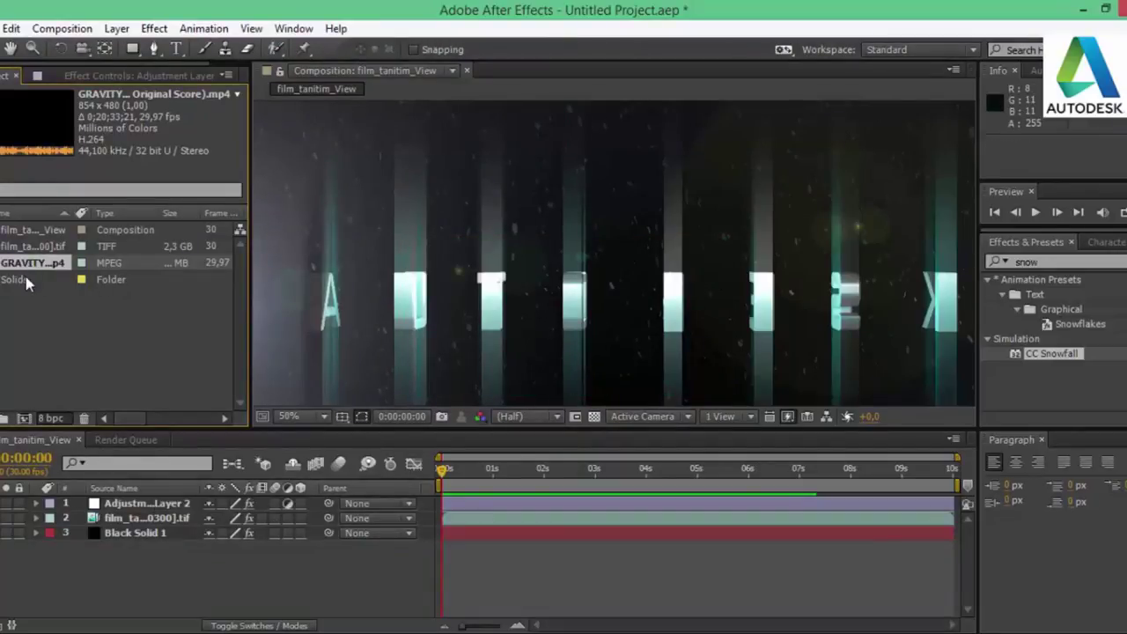
left_click_drag(29, 262, 52, 572)
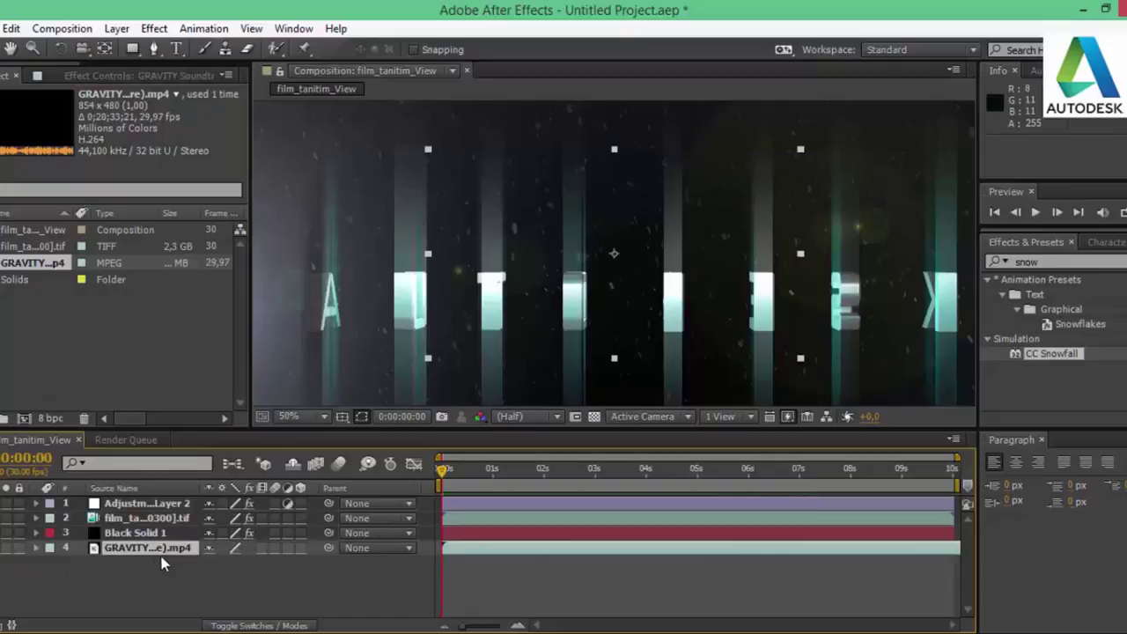
- Play an audio preview of the GRAVITY soundtrack from the current time, then stop it
left_click(995, 208)
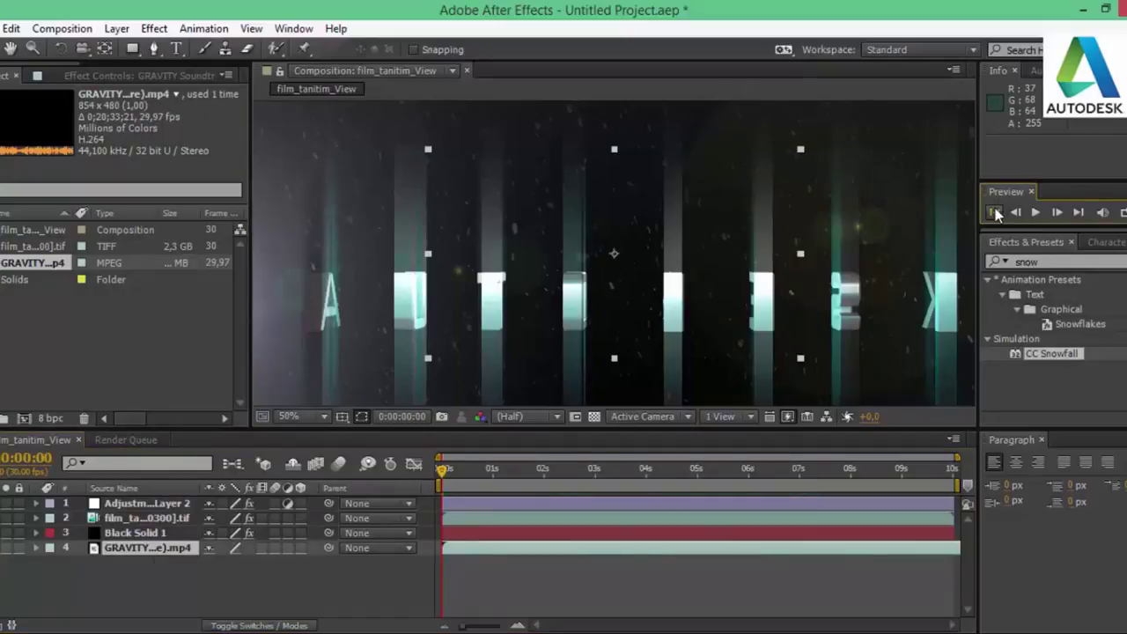
left_click(62, 28)
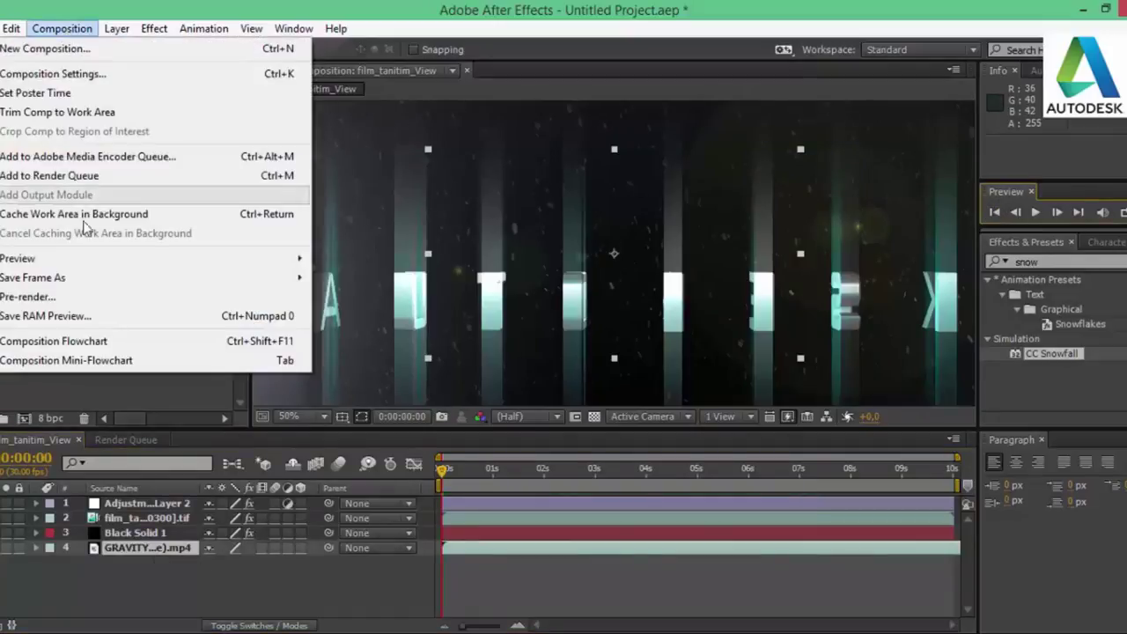
mouse_move(149, 258)
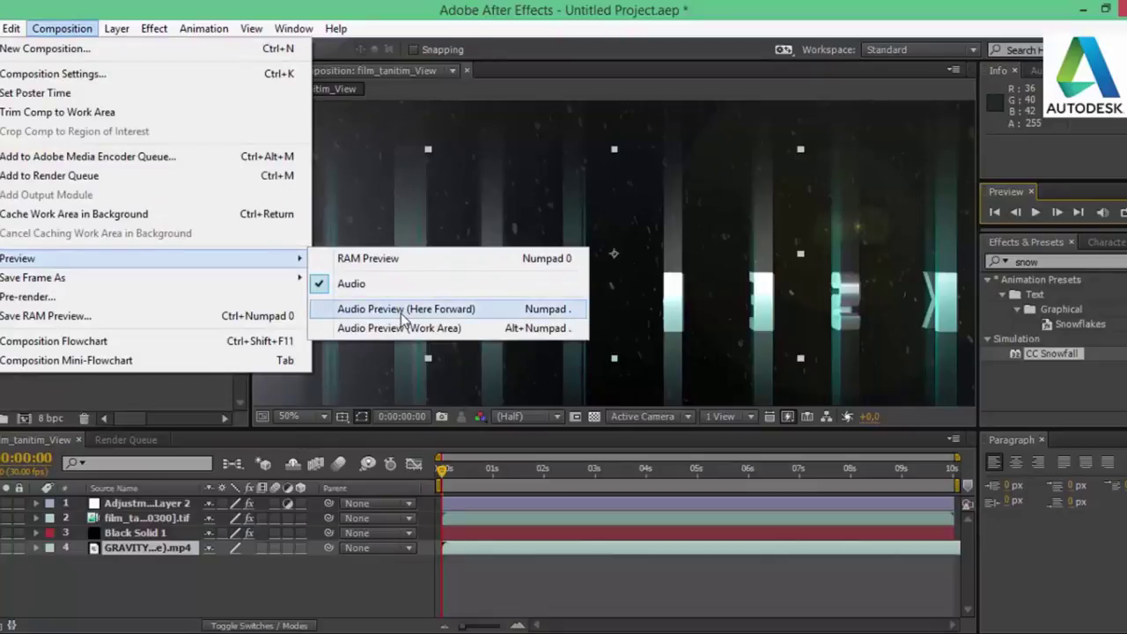
left_click(404, 313)
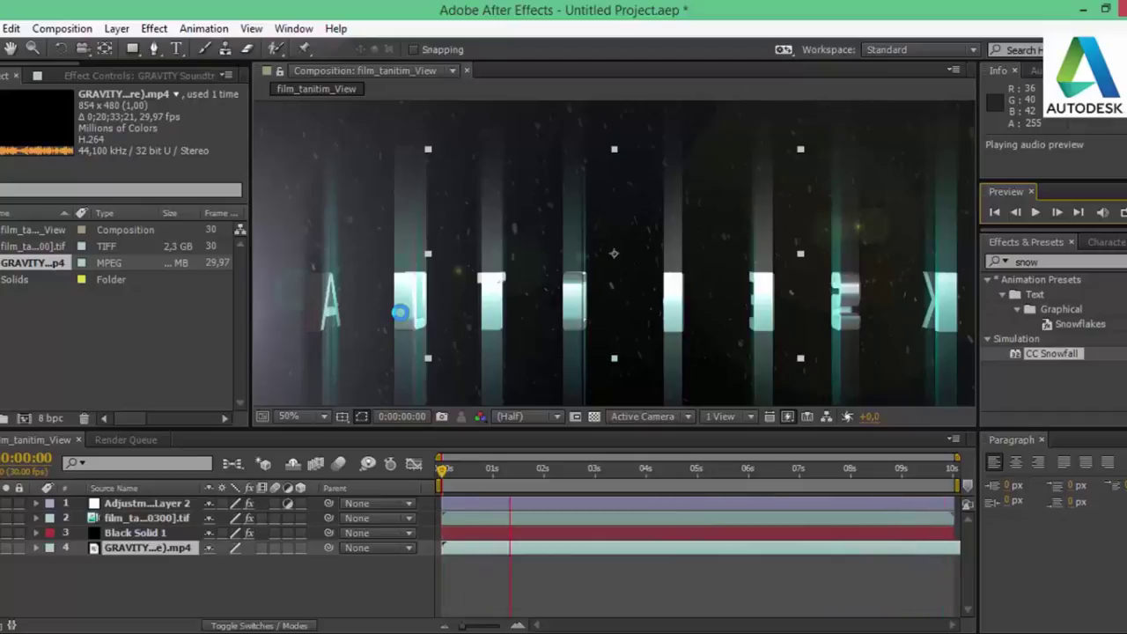
left_click(400, 311)
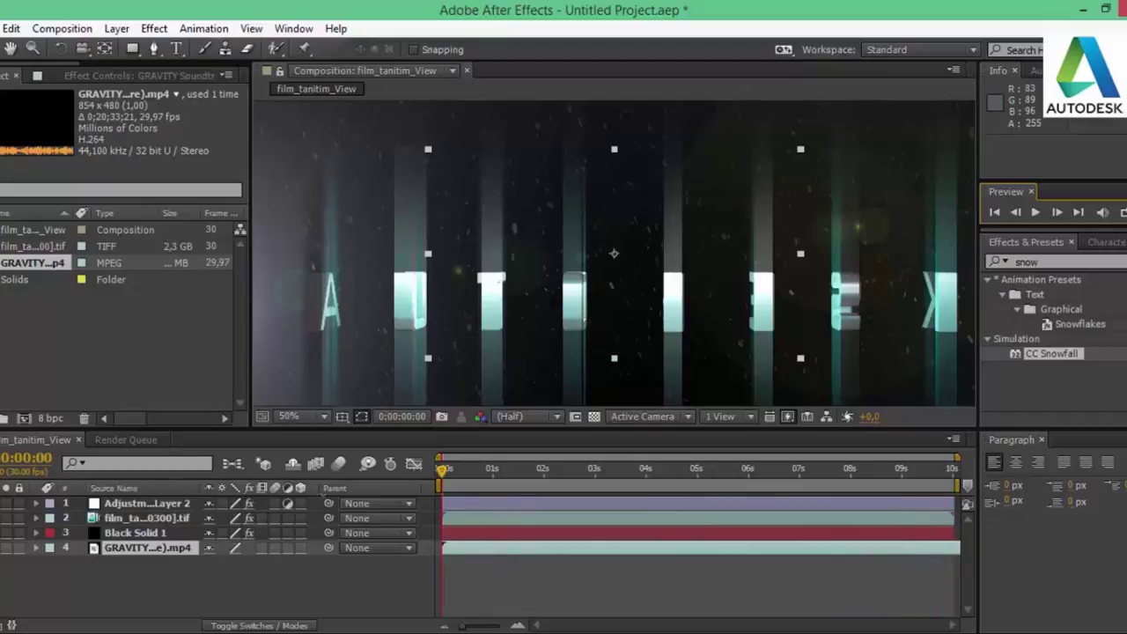
- Reveal the GRAVITY layer's Audio Levels and turn on its stopwatch to start keyframing
left_click(36, 548)
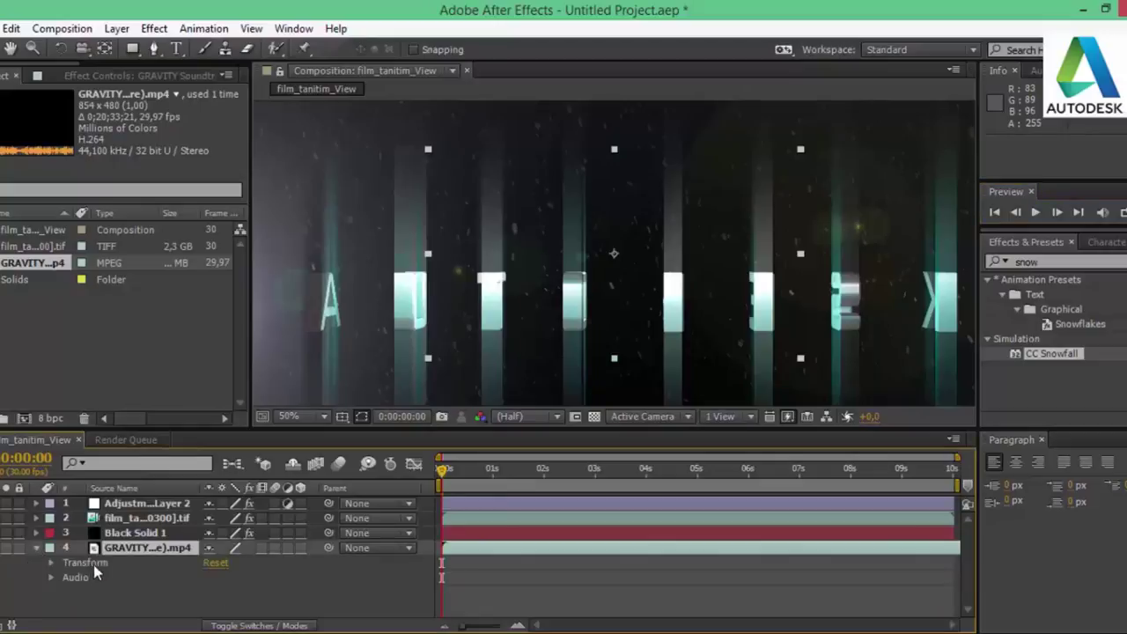
left_click(49, 585)
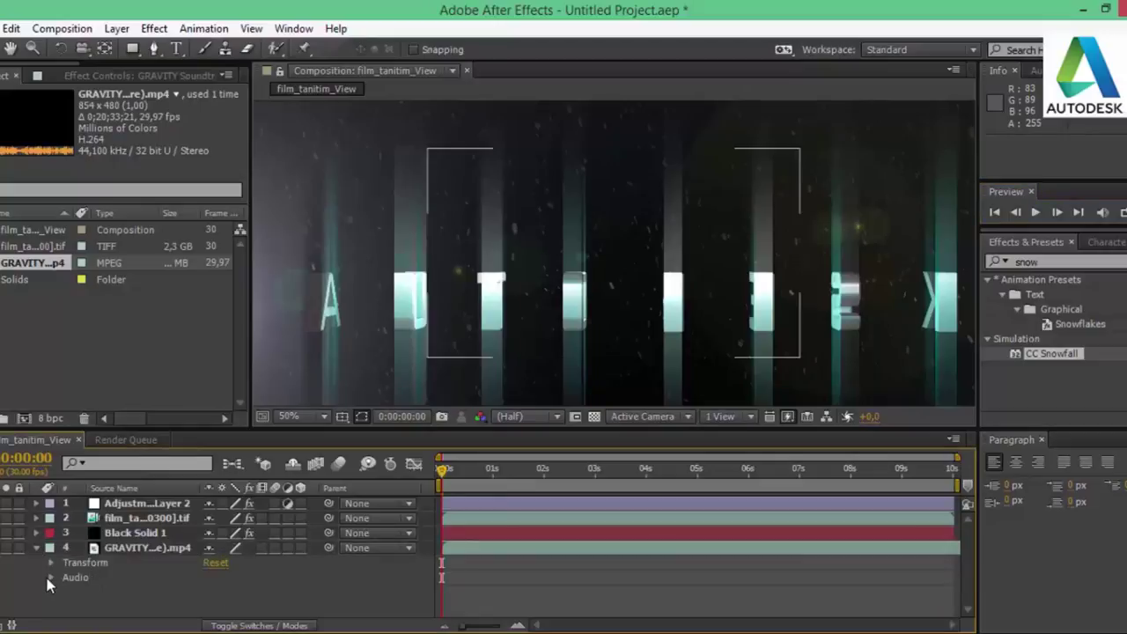
left_click(51, 578)
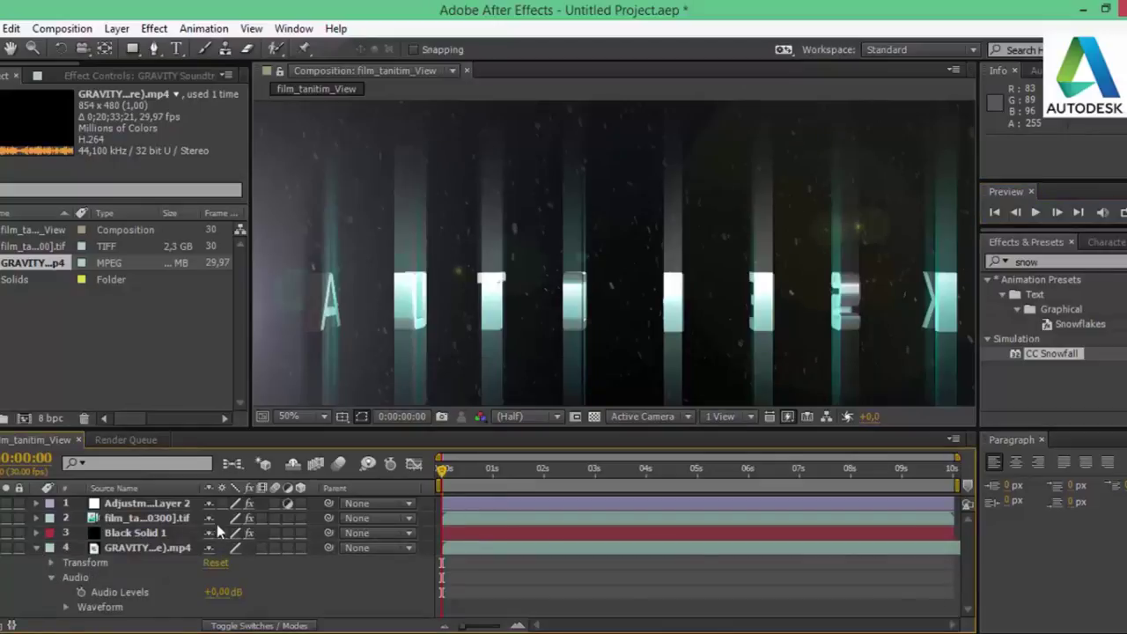
left_click(81, 591)
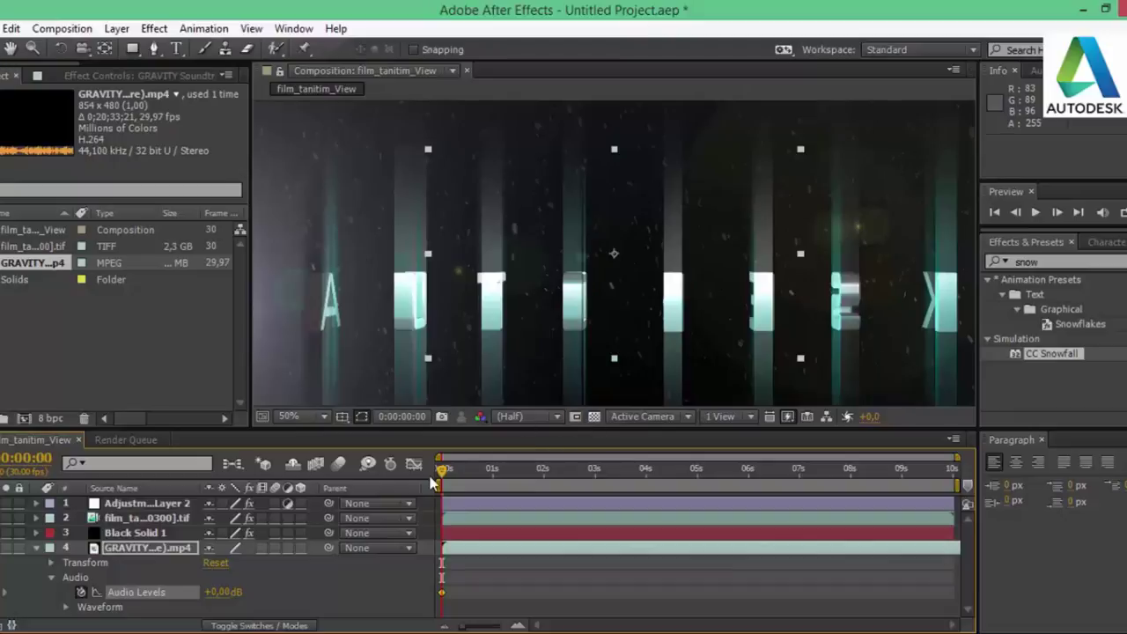
- Drop Audio Levels to -33 dB at 10:00 and move the fade-start keyframe to 7:29
mouse_move(441, 476)
left_mouse_down()
mouse_move(887, 492)
mouse_move(903, 474)
left_mouse_up()
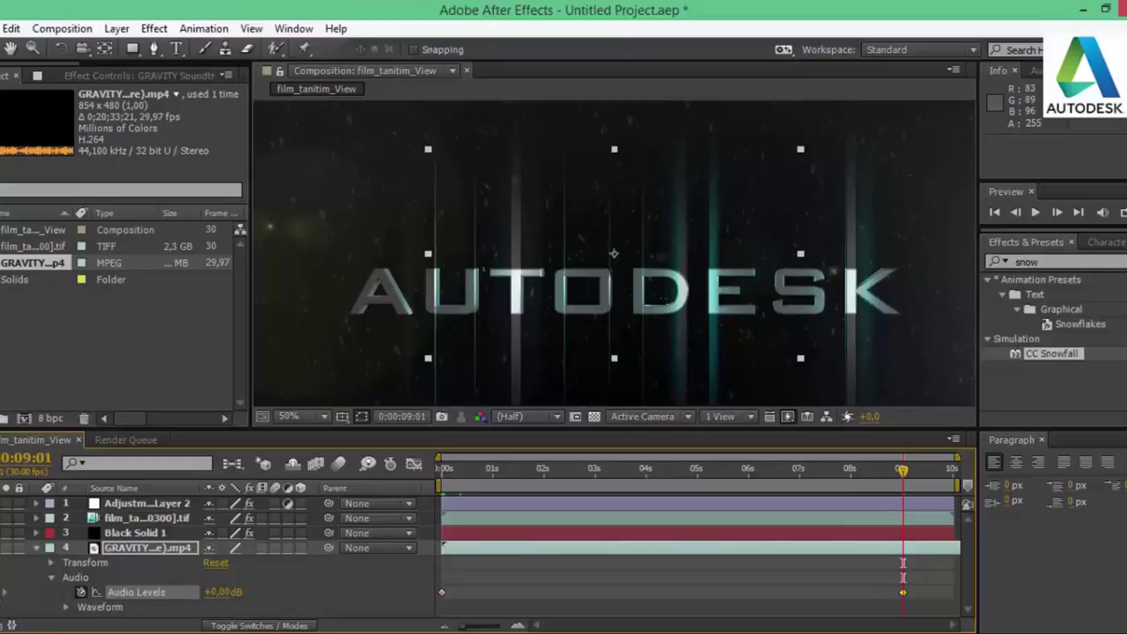
left_click_drag(904, 472, 958, 471)
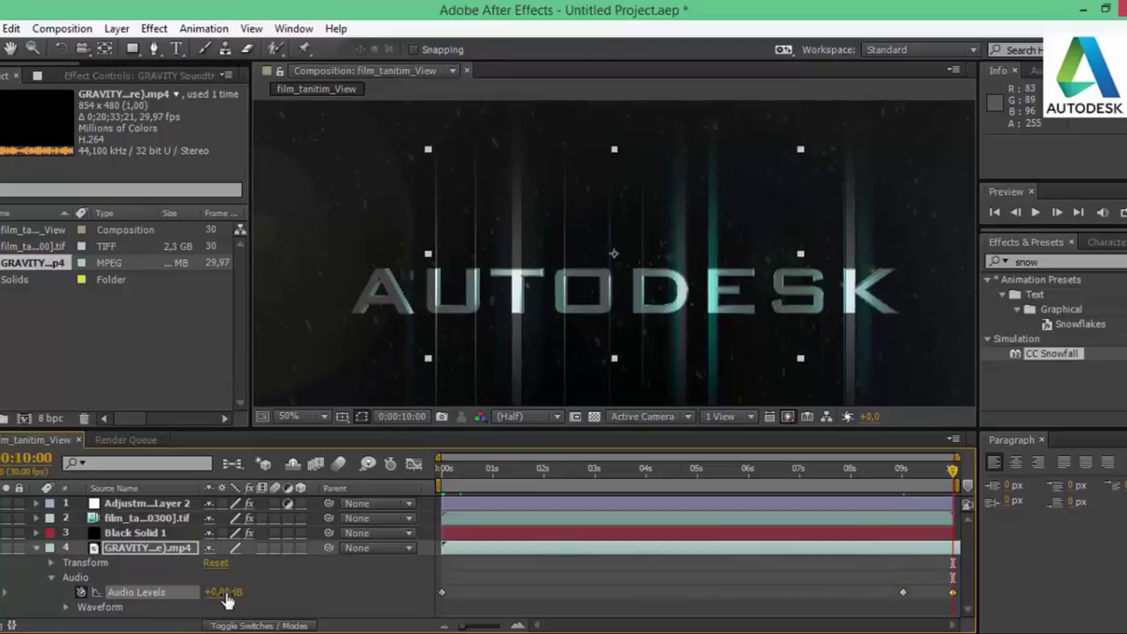
left_click_drag(220, 596, 186, 593)
mouse_move(951, 476)
left_mouse_down()
mouse_move(895, 474)
mouse_move(941, 471)
left_mouse_up()
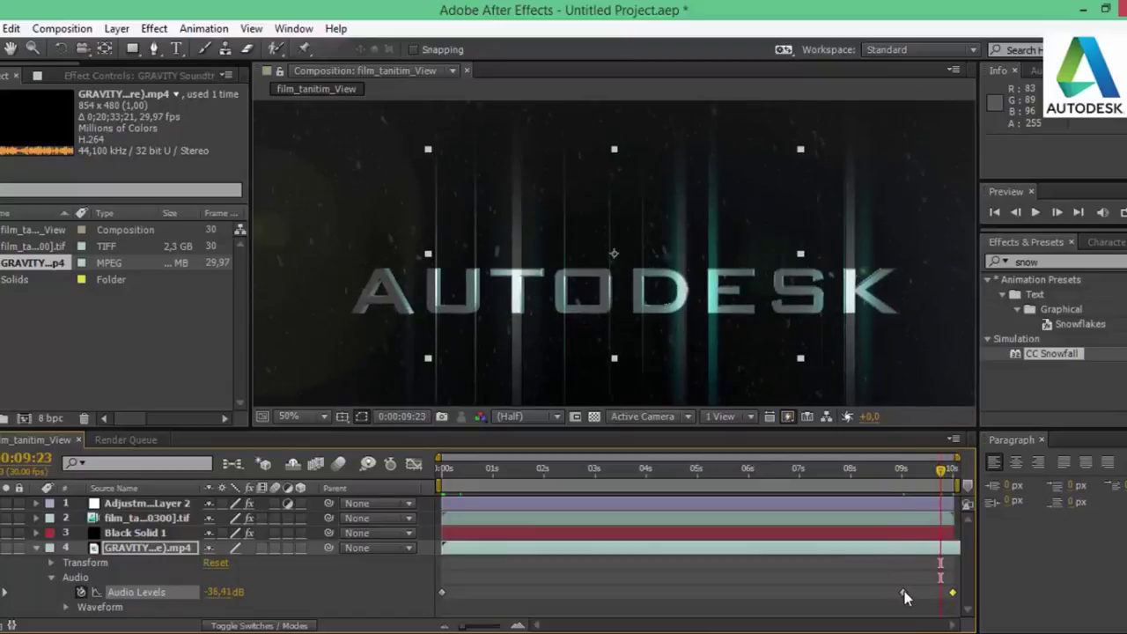
left_click_drag(904, 592, 848, 593)
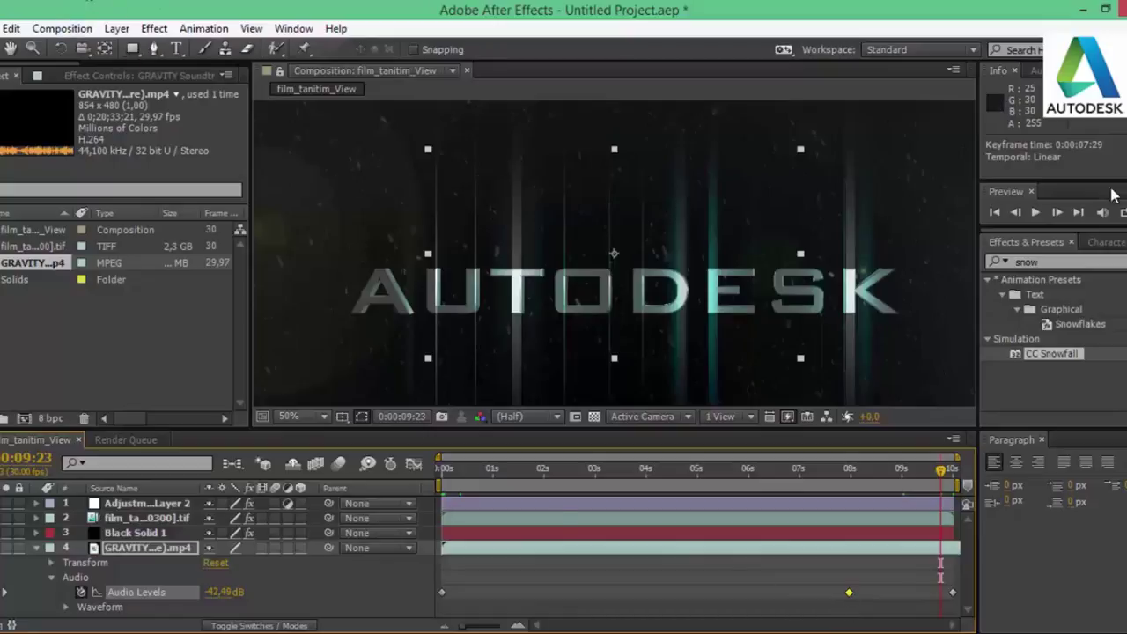
left_click(994, 213)
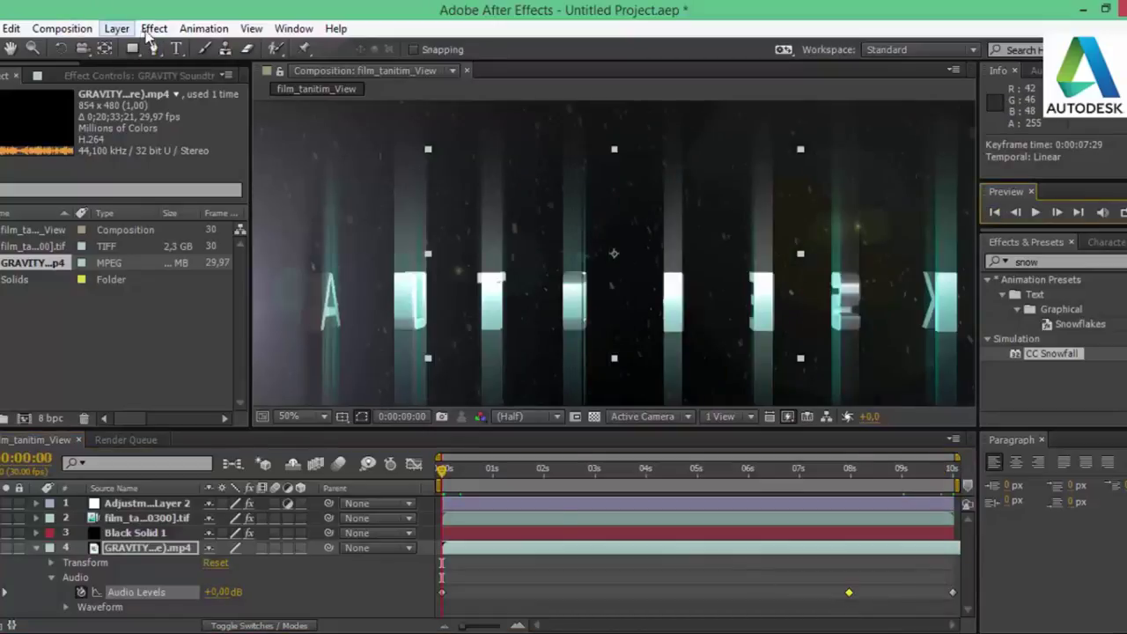
left_click(60, 30)
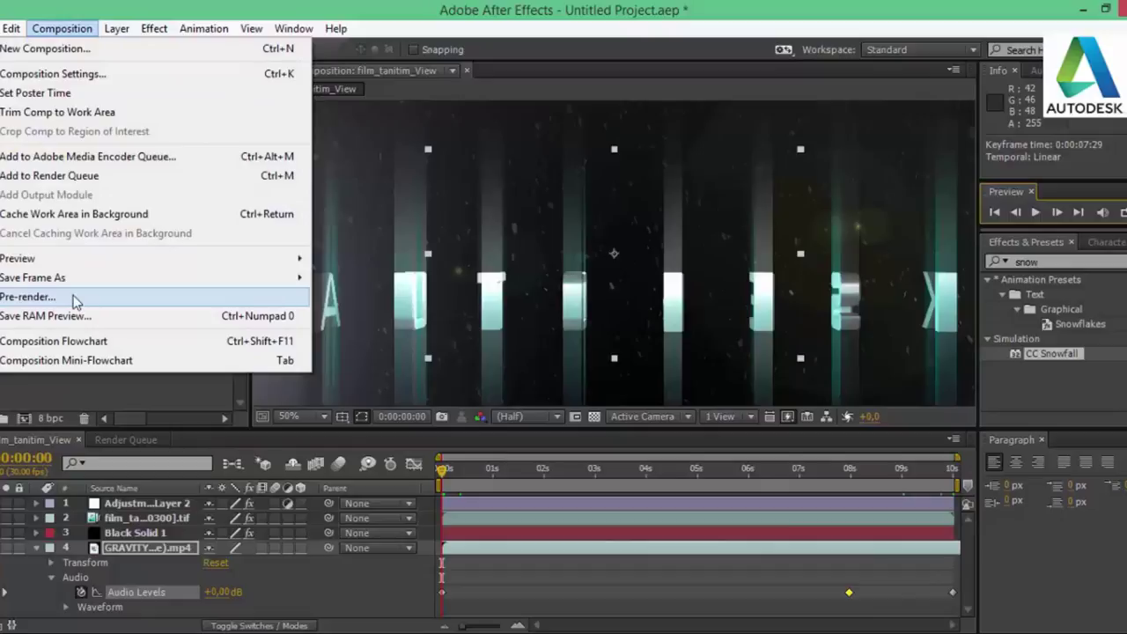
mouse_move(150, 258)
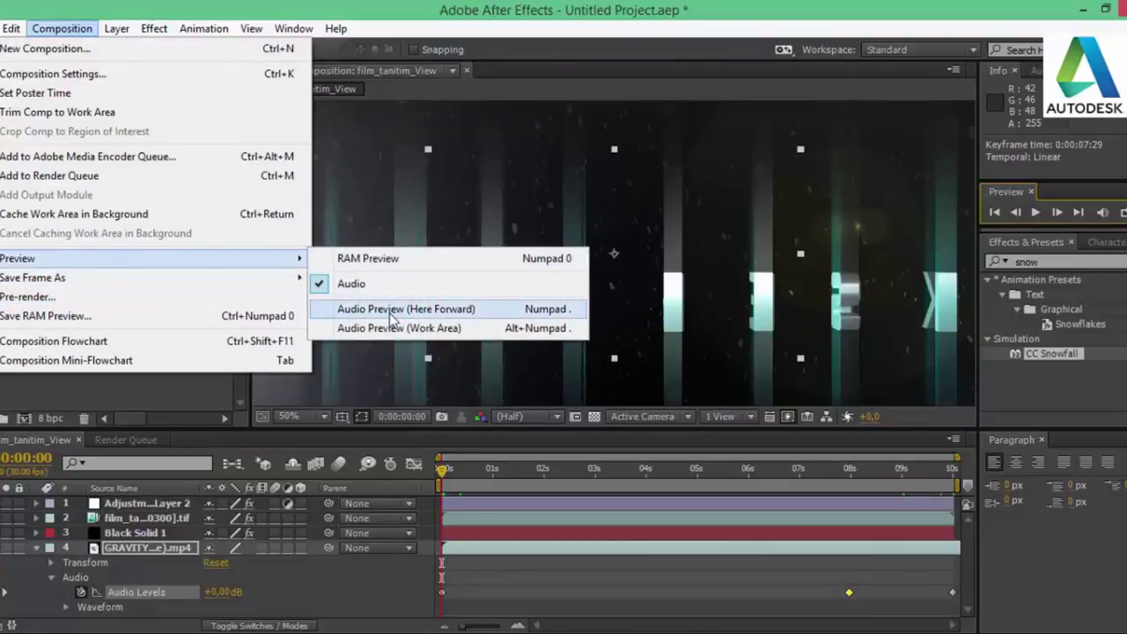
left_click(393, 309)
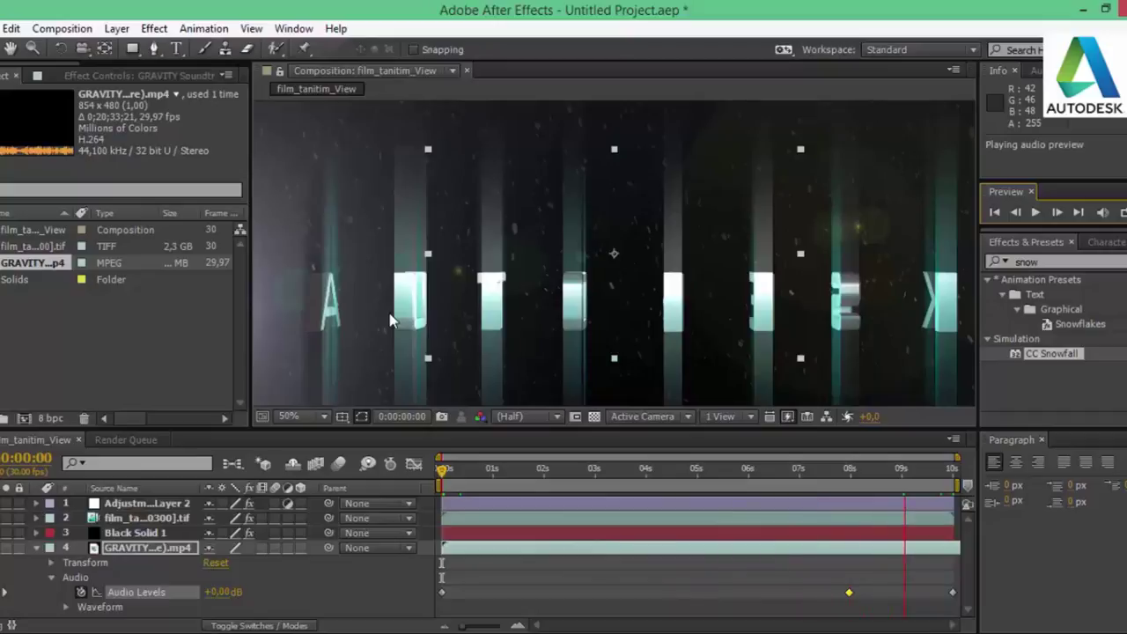
left_click(484, 319)
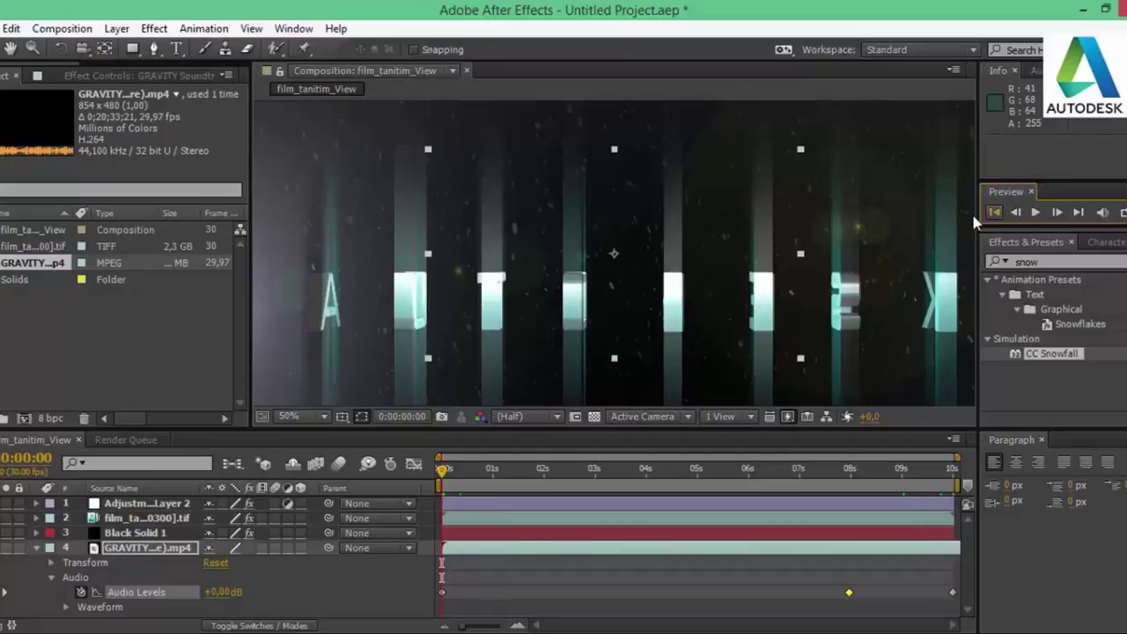
- Set the viewer magnification to 25% and deselect the layer and keyframe
left_click(326, 417)
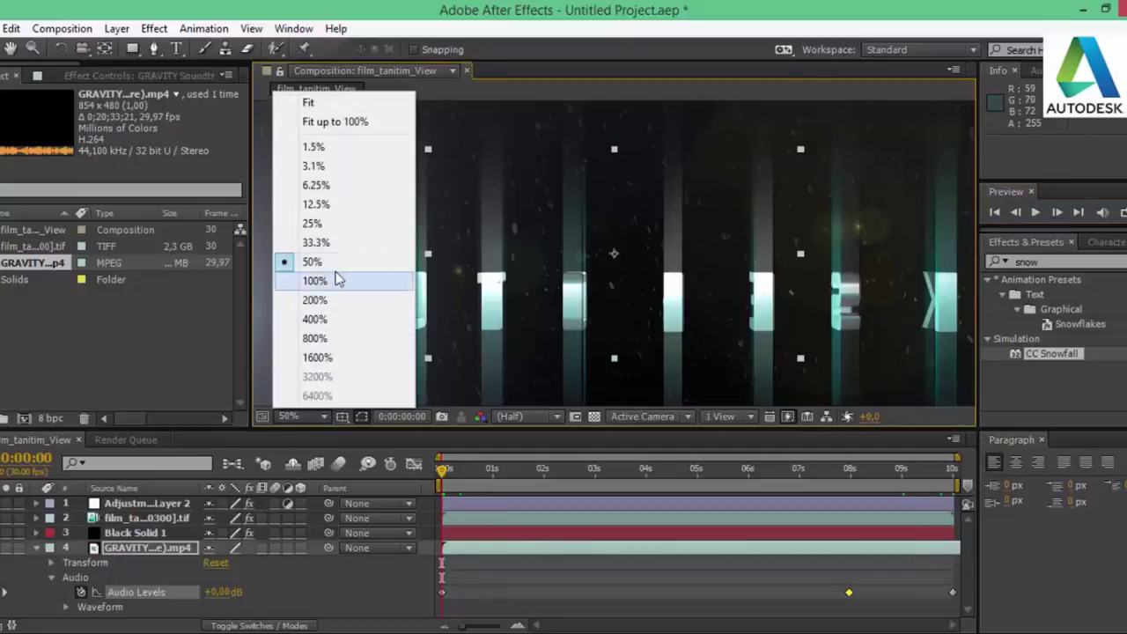
left_click(326, 223)
left_click(884, 352)
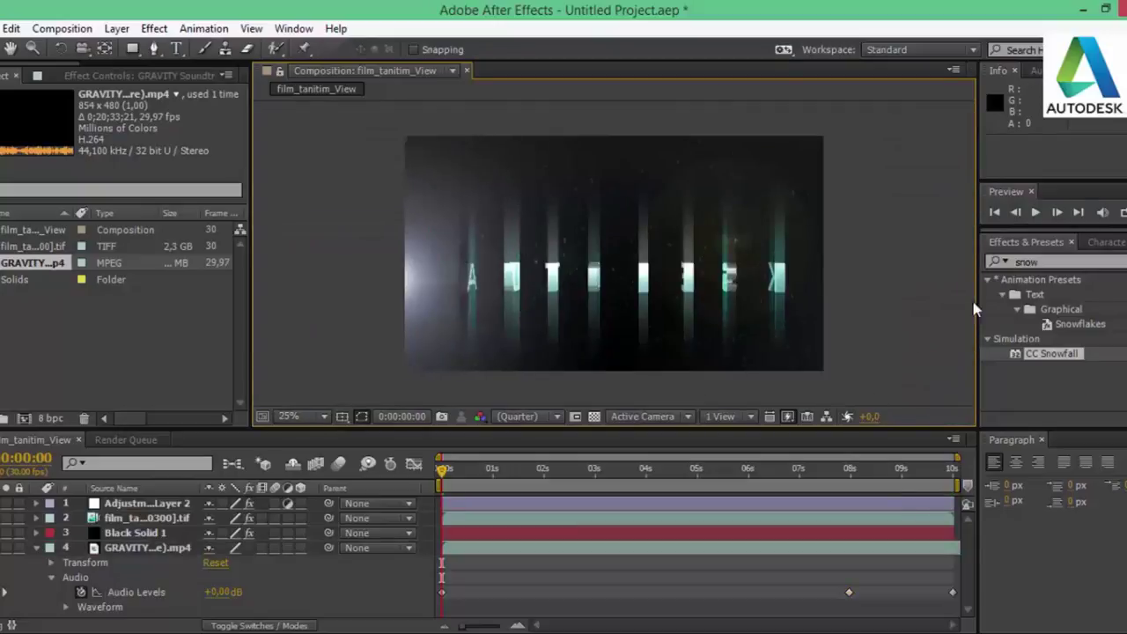
- Add film_tanitim_View to the Render Queue with Composition > Pre-render
left_click(993, 212)
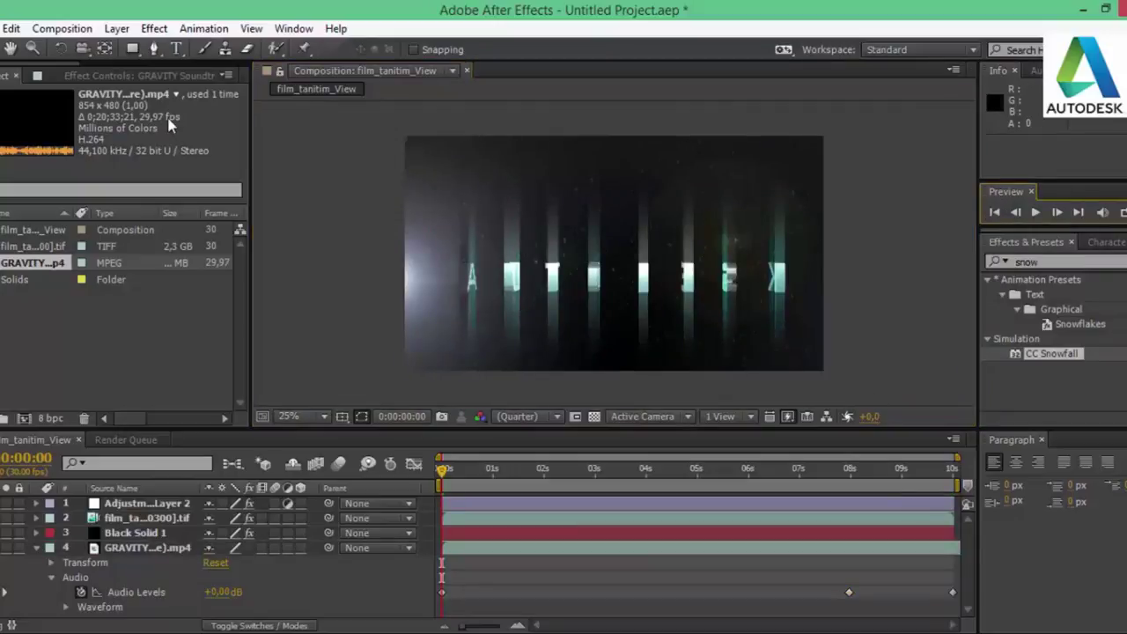
left_click(61, 28)
mouse_move(35, 277)
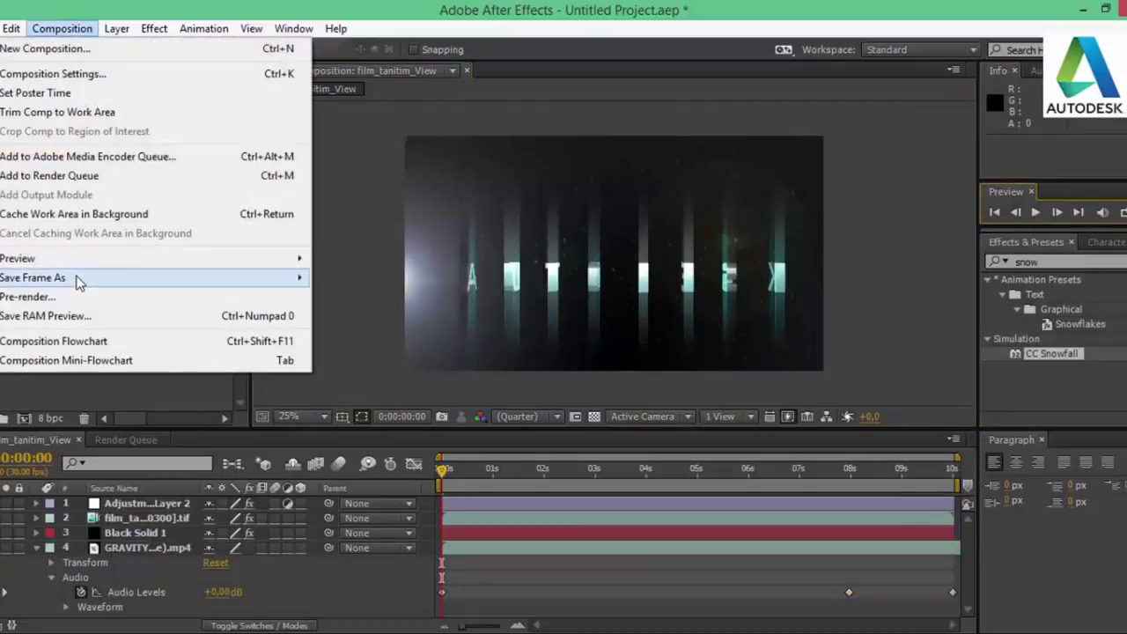
left_click(74, 295)
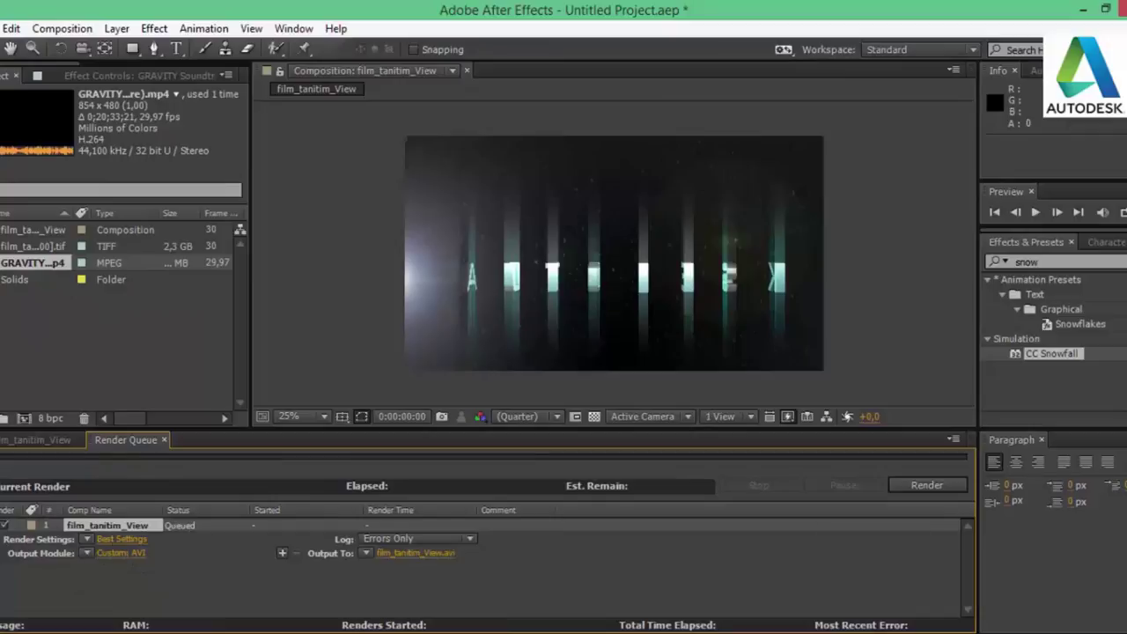
- Keep Best Settings, switch the AVI output's audio depth to 32 Bit, and start rendering
left_click(127, 540)
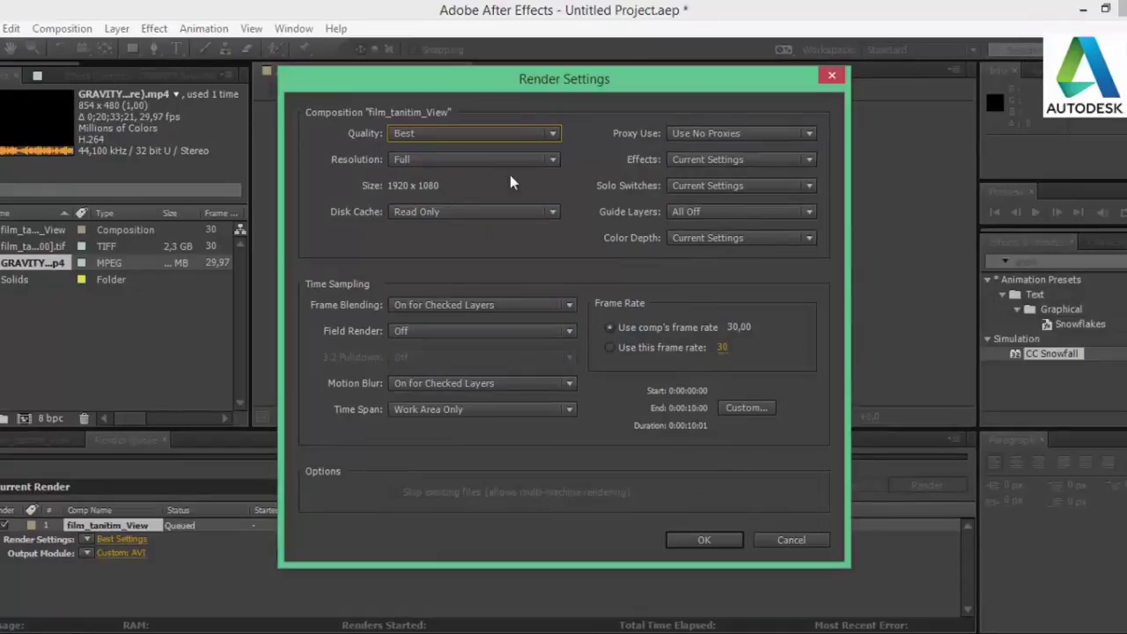
left_click(703, 541)
left_click(127, 553)
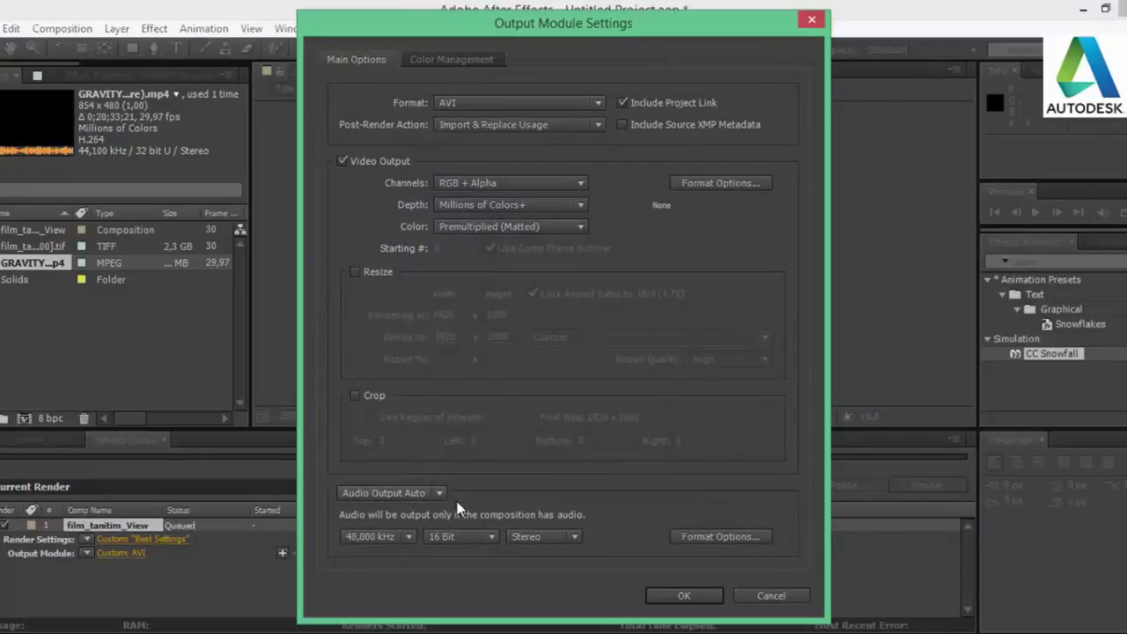
left_click(467, 536)
left_click(467, 596)
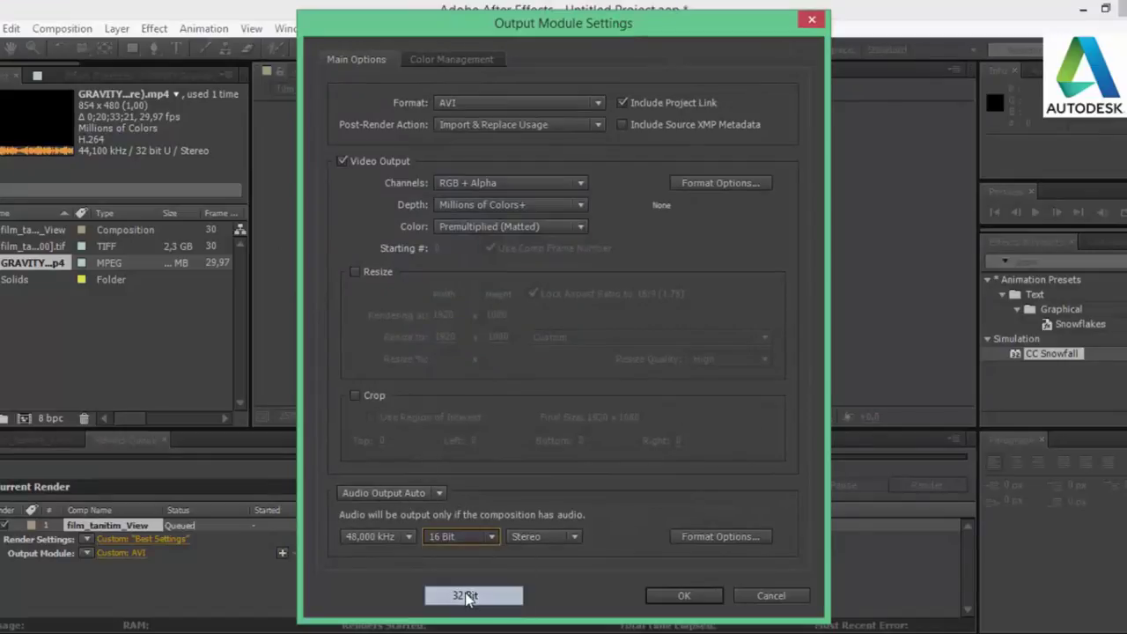
left_click(684, 596)
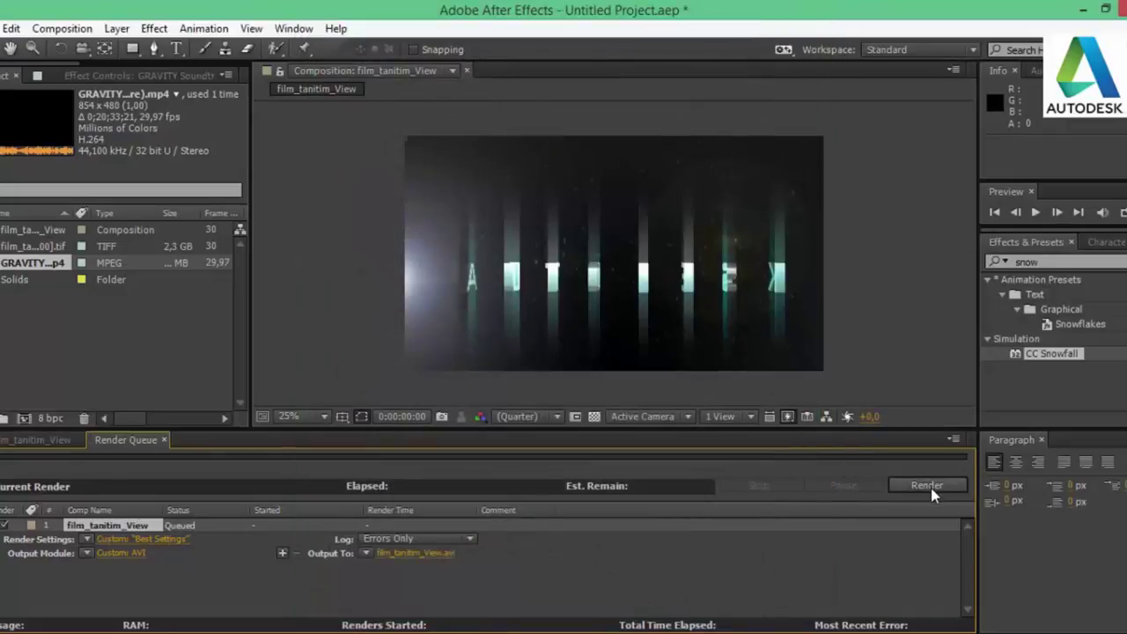
left_click(927, 485)
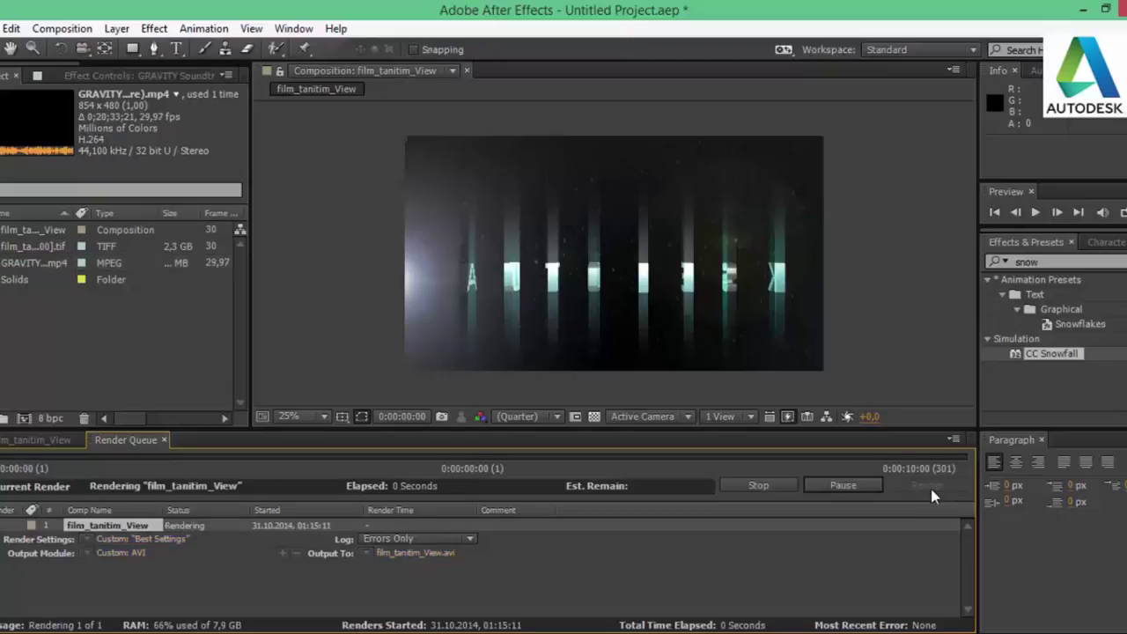